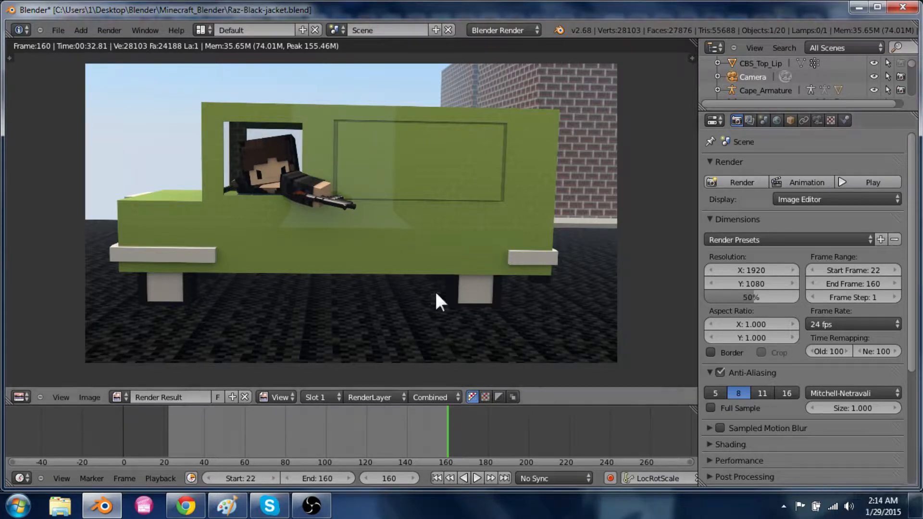
Close the render result and look over the street scene from outside the camera view
{"action": "key", "text": "Escape"}
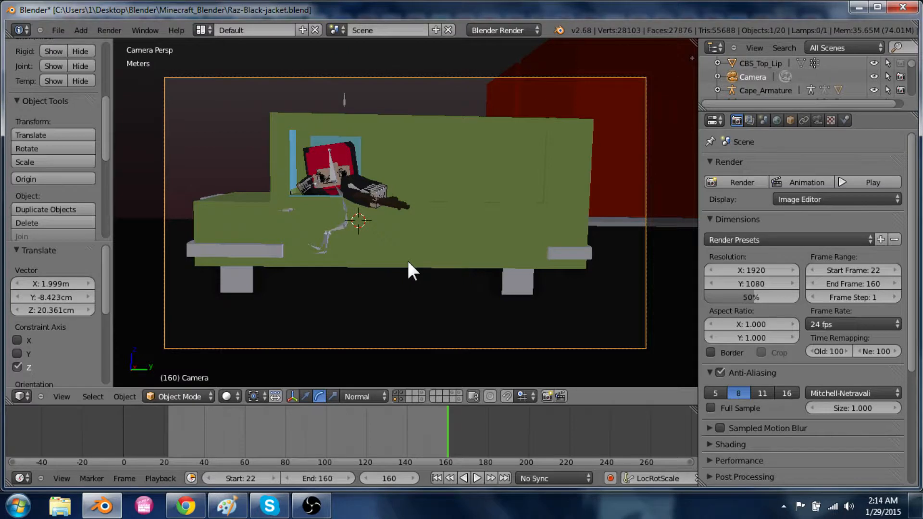
{"action": "key", "text": "KP_0"}
{"action": "scroll", "coordinate": [407, 259], "scroll_direction": "down", "scroll_amount": 8}
{"action": "scroll", "coordinate": [406, 259], "scroll_direction": "down", "scroll_amount": 7}
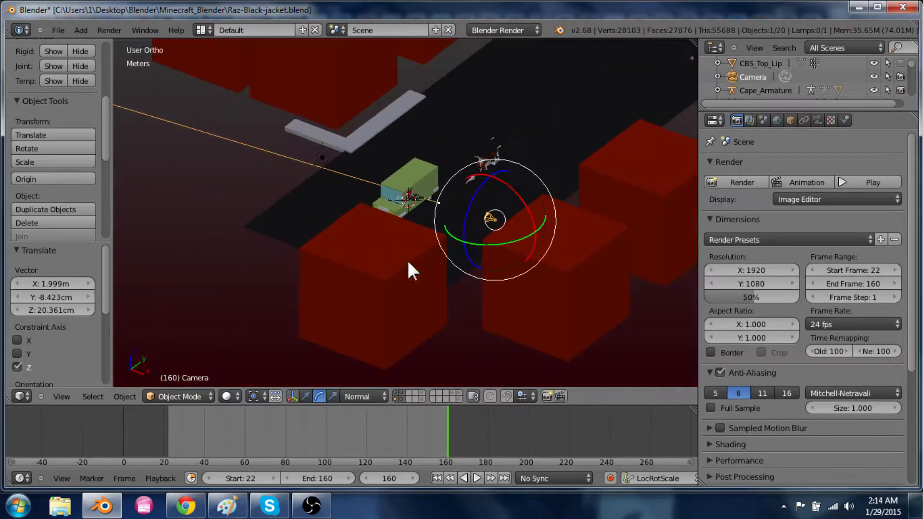
{"action": "middle_click_drag", "start_coordinate": [489, 193], "coordinate": [476, 269], "text": "shift"}
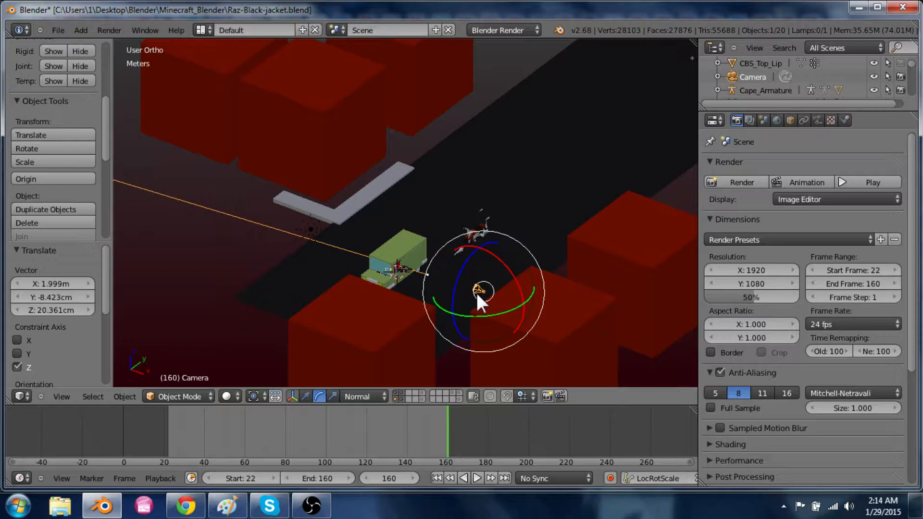
{"action": "middle_click_drag", "start_coordinate": [477, 293], "coordinate": [500, 278], "text": "shift"}
Show the viewport properties and select the motorcycle mesh standing behind the green vehicle
{"action": "key", "text": "n"}
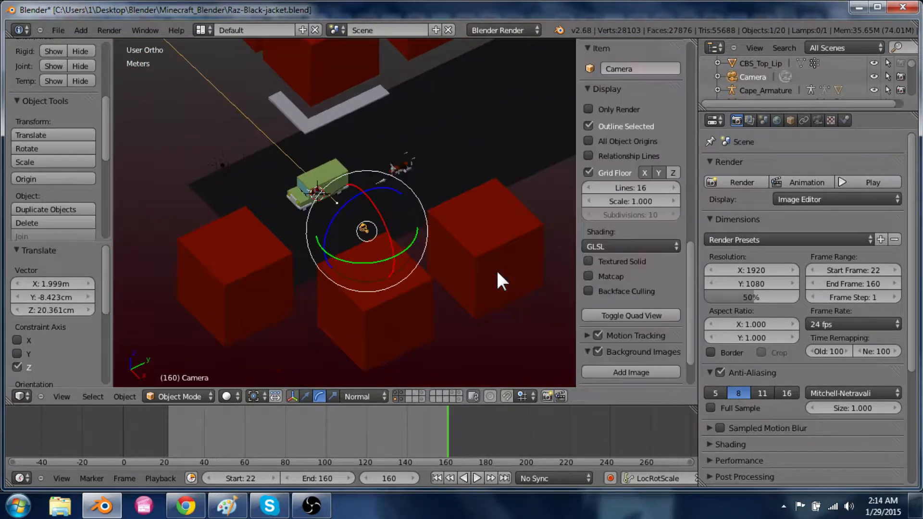
{"action": "middle_click_drag", "start_coordinate": [467, 222], "coordinate": [390, 258], "text": "shift"}
{"action": "scroll", "coordinate": [390, 257], "scroll_direction": "up", "scroll_amount": 8}
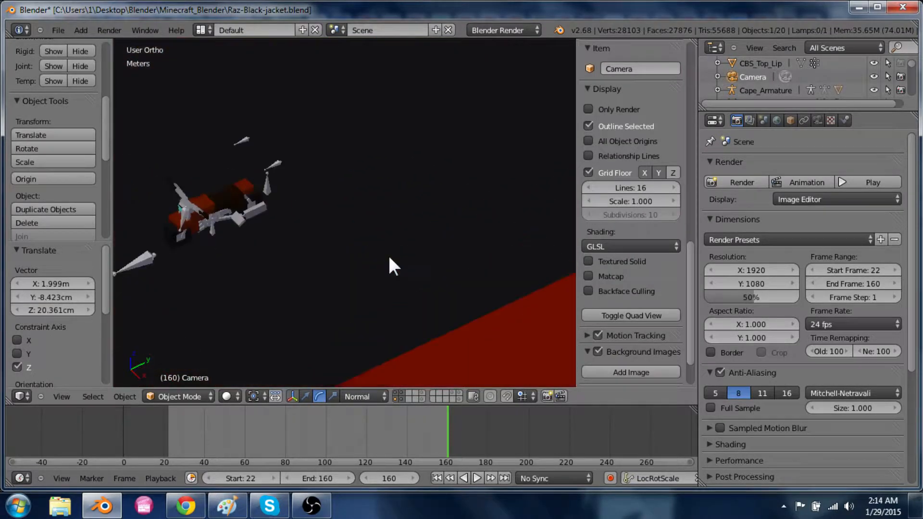
{"action": "right_click", "coordinate": [189, 201]}
{"action": "middle_click_drag", "start_coordinate": [293, 210], "coordinate": [506, 236], "text": "shift"}
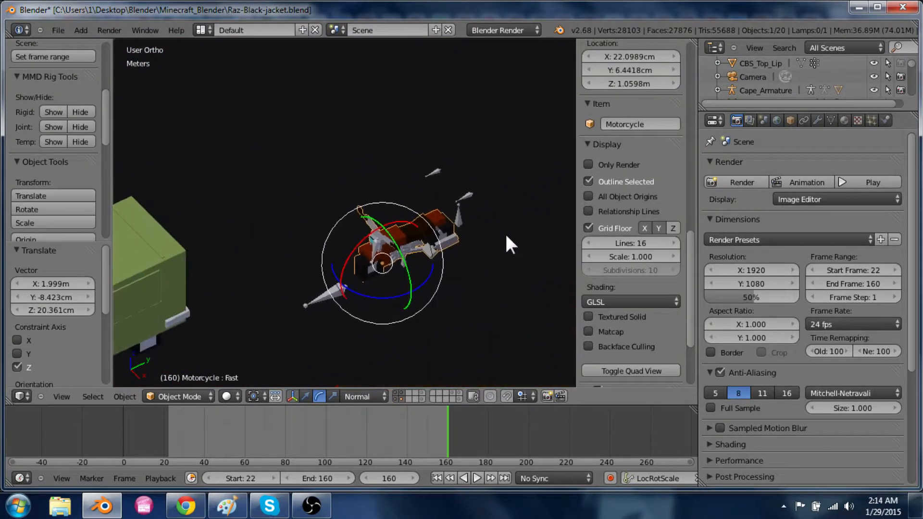
Select the camera and re-aim it so the motorcycle is framed close up in the camera view
{"action": "key", "text": "KP_0"}
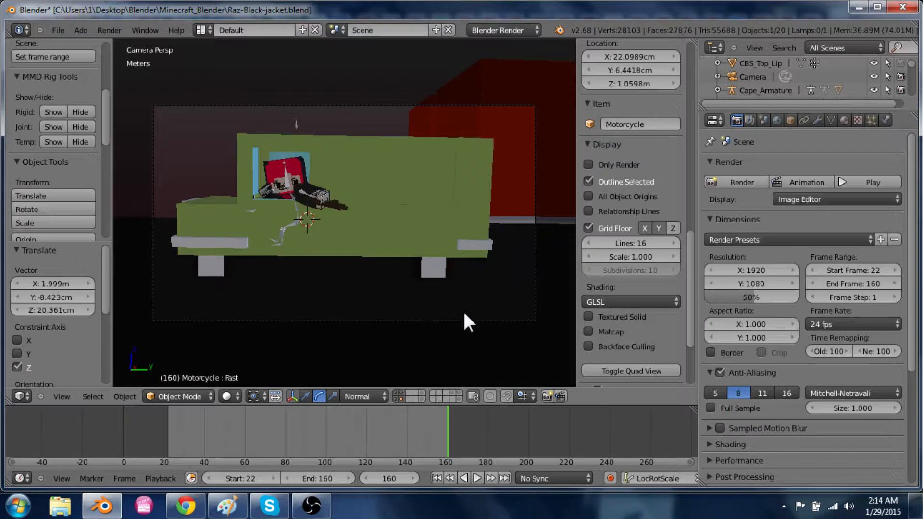
{"action": "right_click", "coordinate": [459, 320]}
{"action": "middle_click_drag", "start_coordinate": [505, 230], "coordinate": [626, 222]}
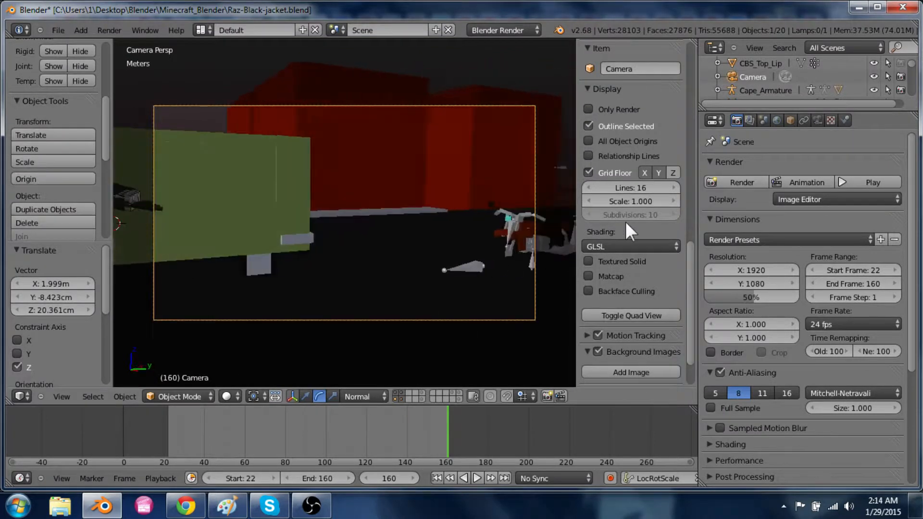
{"action": "middle_click_drag", "start_coordinate": [464, 262], "coordinate": [512, 259]}
{"action": "scroll", "coordinate": [301, 180], "scroll_direction": "up", "scroll_amount": 6}
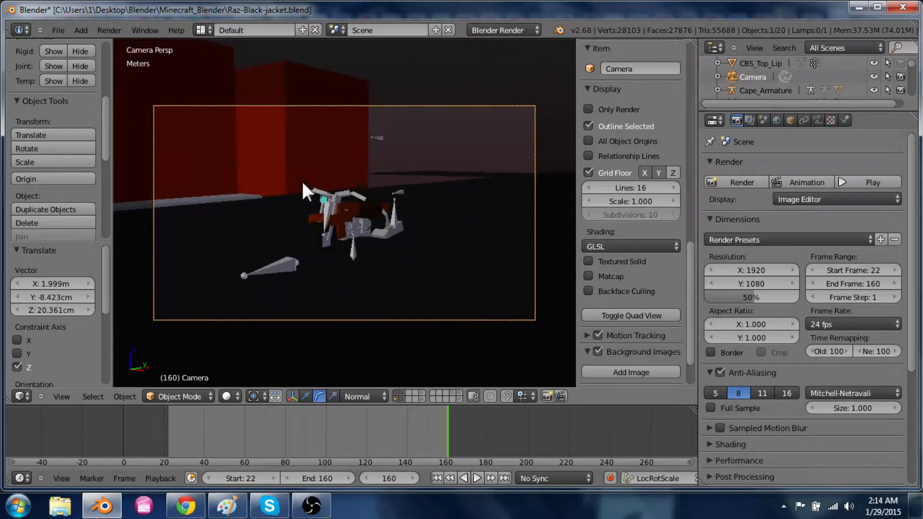
Start the Screencast Keys display and hide the viewport properties again
{"action": "scroll", "coordinate": [669, 257], "scroll_direction": "down", "scroll_amount": 5}
{"action": "left_click", "coordinate": [639, 373]}
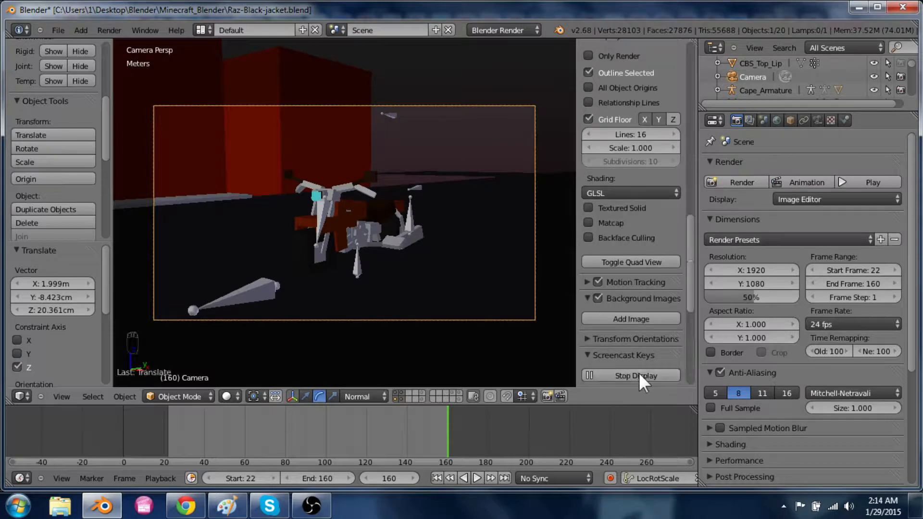
{"action": "key", "text": "n"}
Leave the camera view and select the motorcycle mesh in a close-up view
{"action": "key", "text": "KP_0"}
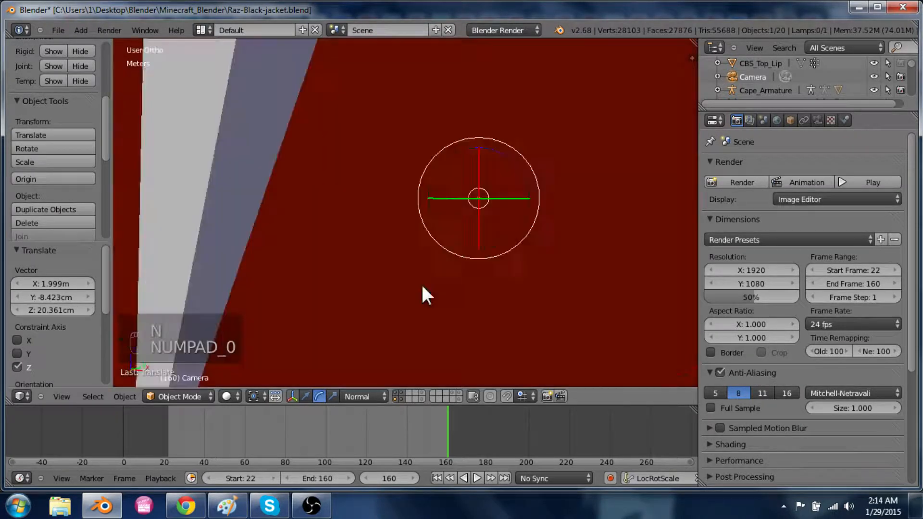
{"action": "middle_click_drag", "start_coordinate": [533, 205], "coordinate": [394, 263], "text": "shift"}
{"action": "scroll", "coordinate": [394, 262], "scroll_direction": "up", "scroll_amount": 7}
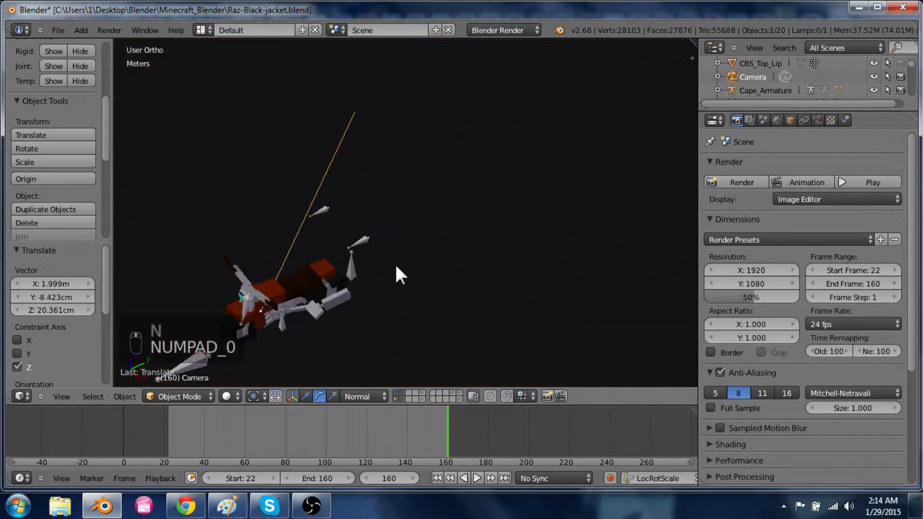
{"action": "mouse_move", "coordinate": [339, 251]}
{"action": "middle_mouse_down", "text": "shift"}
{"action": "mouse_move", "coordinate": [342, 258]}
{"action": "mouse_move", "coordinate": [483, 198]}
{"action": "mouse_move", "coordinate": [546, 291]}
{"action": "mouse_move", "coordinate": [530, 321]}
{"action": "mouse_move", "coordinate": [568, 275]}
{"action": "mouse_move", "coordinate": [548, 189]}
{"action": "mouse_move", "coordinate": [546, 226]}
{"action": "mouse_move", "coordinate": [519, 255]}
{"action": "mouse_move", "coordinate": [540, 240]}
{"action": "mouse_move", "coordinate": [453, 268]}
{"action": "mouse_move", "coordinate": [391, 252]}
{"action": "mouse_move", "coordinate": [348, 224]}
{"action": "mouse_move", "coordinate": [341, 261]}
{"action": "middle_mouse_up", "text": "shift"}
{"action": "right_click", "coordinate": [483, 199]}
{"action": "scroll", "coordinate": [383, 238], "scroll_direction": "up", "scroll_amount": 3}
{"action": "scroll", "coordinate": [383, 237], "scroll_direction": "up", "scroll_amount": 2}
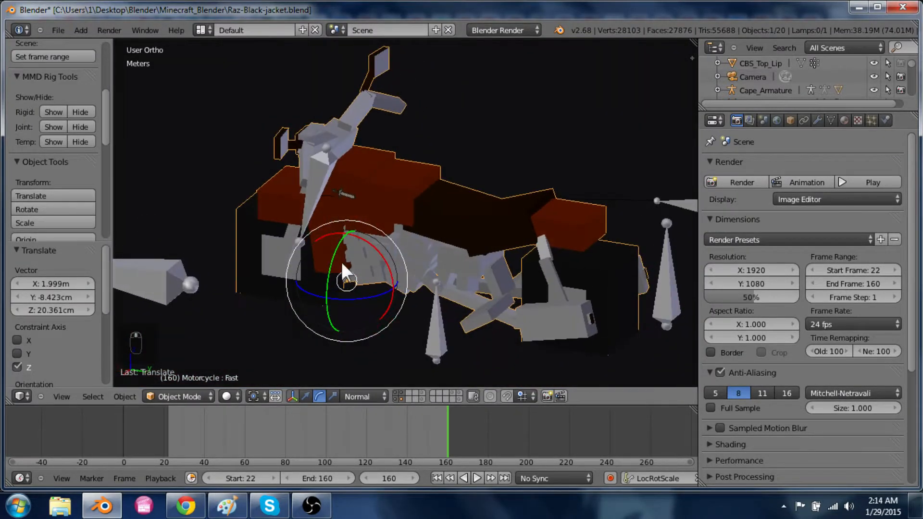
Select the motorcycle's armature and switch it to Pose Mode with the Root bone selected
{"action": "right_click", "coordinate": [174, 279]}
{"action": "scroll", "coordinate": [174, 279], "scroll_direction": "down", "scroll_amount": 3}
{"action": "right_click", "coordinate": [242, 243]}
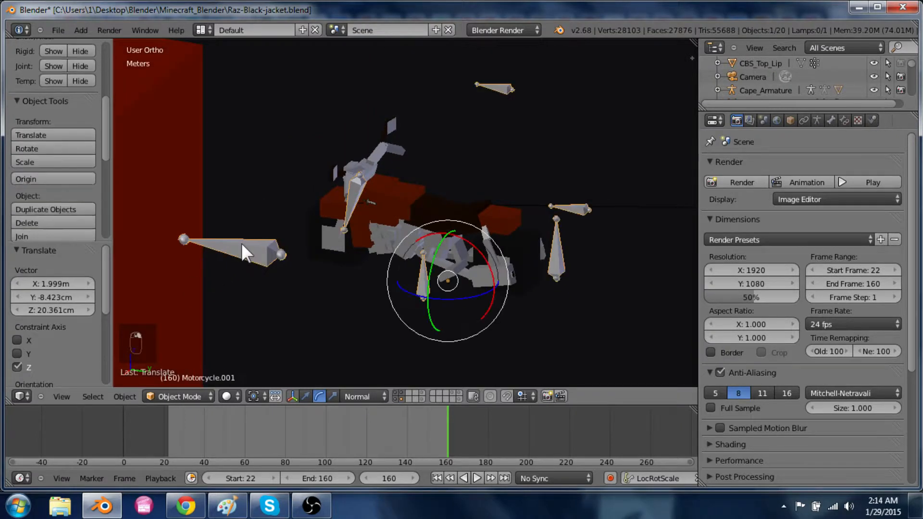
{"action": "key", "text": "ctrl+Tab"}
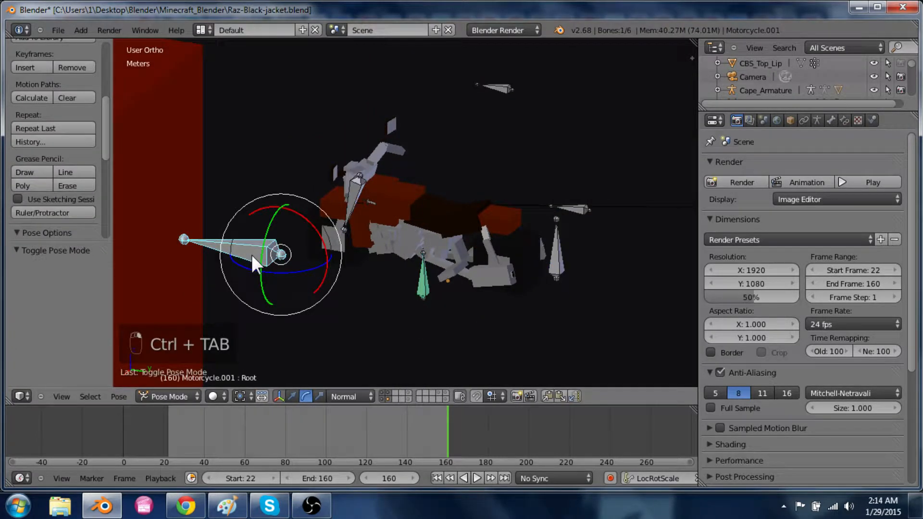
Try moving the Root bone about 41.5 cm along the global Y axis and undo the move
{"action": "key", "text": "g"}
{"action": "key", "text": "y"}
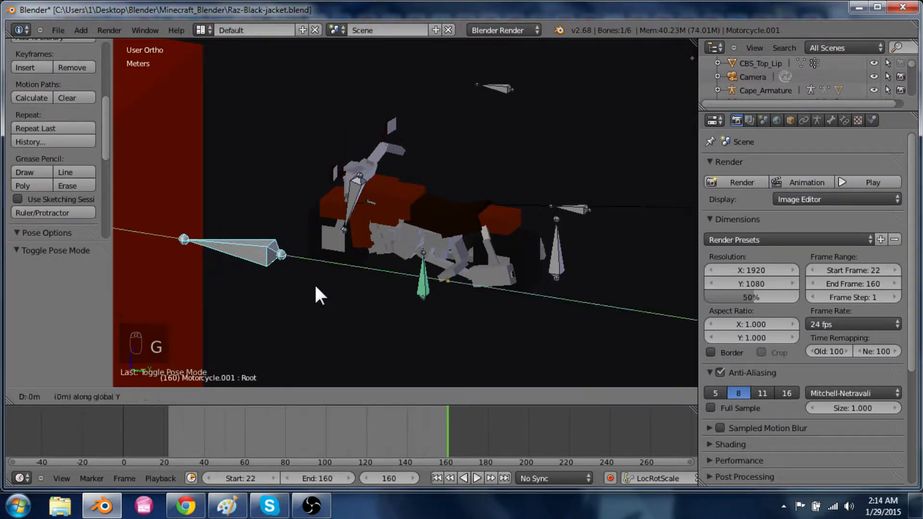
{"action": "left_click", "coordinate": [354, 323]}
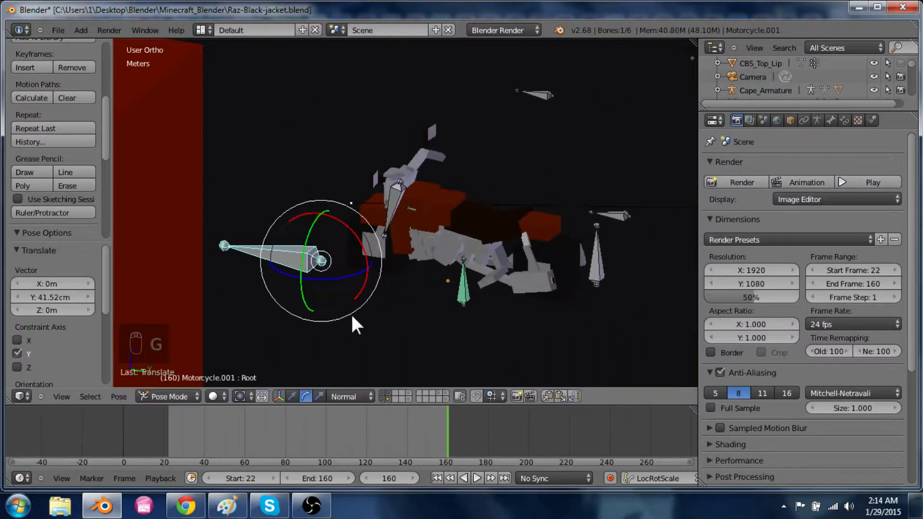
{"action": "key", "text": "ctrl+z"}
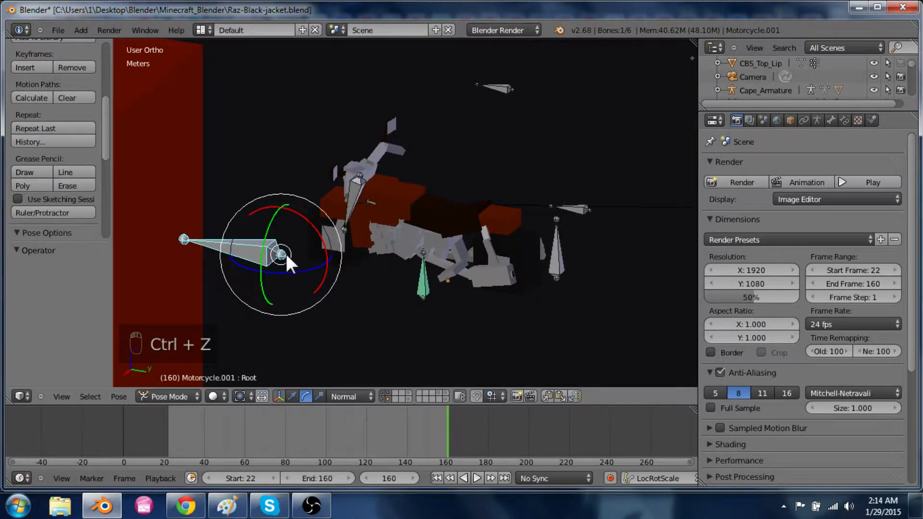
Select the motorcycle's Ground bone and examine its placement beside the engine
{"action": "middle_click_drag", "start_coordinate": [469, 272], "coordinate": [391, 284], "text": "shift"}
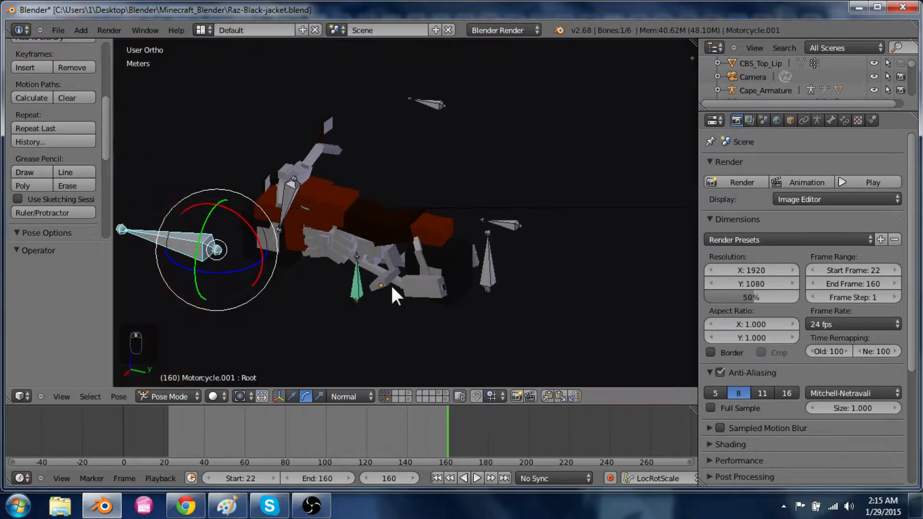
{"action": "right_click", "coordinate": [356, 284]}
{"action": "middle_click_drag", "start_coordinate": [290, 285], "coordinate": [434, 292]}
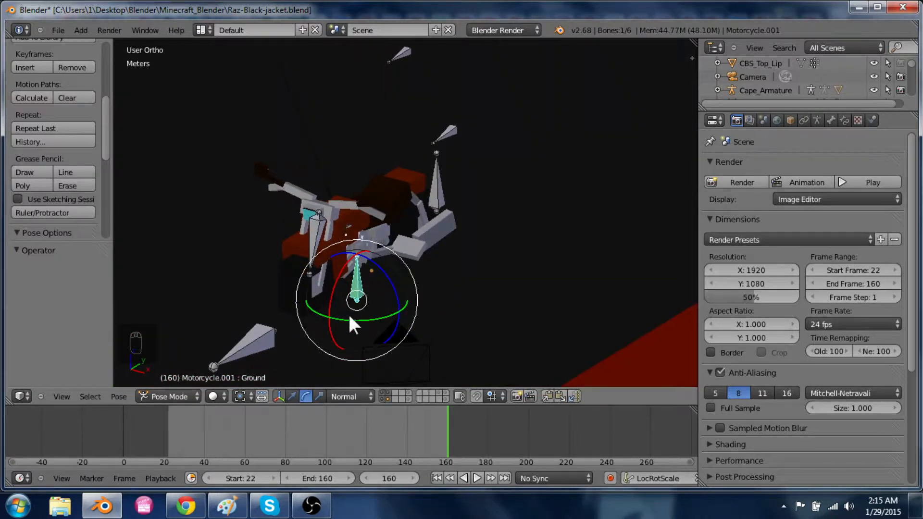
{"action": "scroll", "coordinate": [382, 284], "scroll_direction": "up", "scroll_amount": 2}
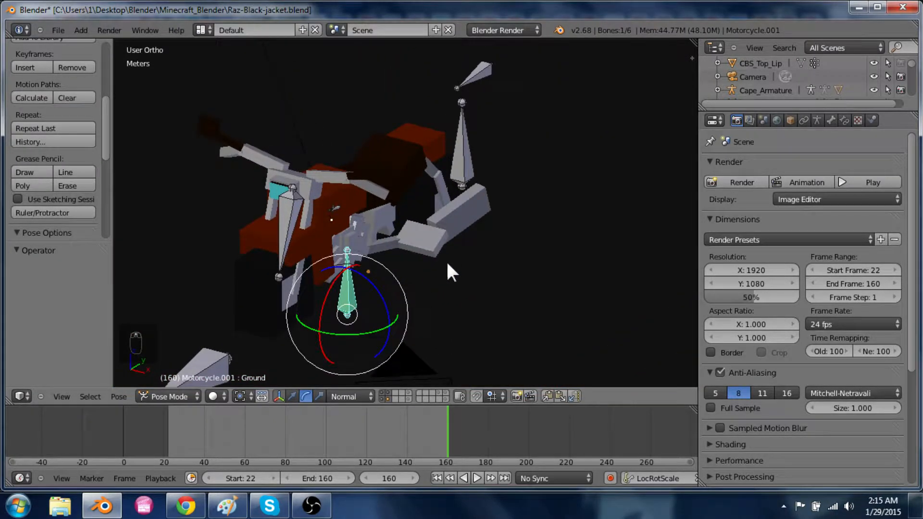
Select the motorcycle mesh and examine its front wheel, Ground bone and front side
{"action": "right_click", "coordinate": [258, 312]}
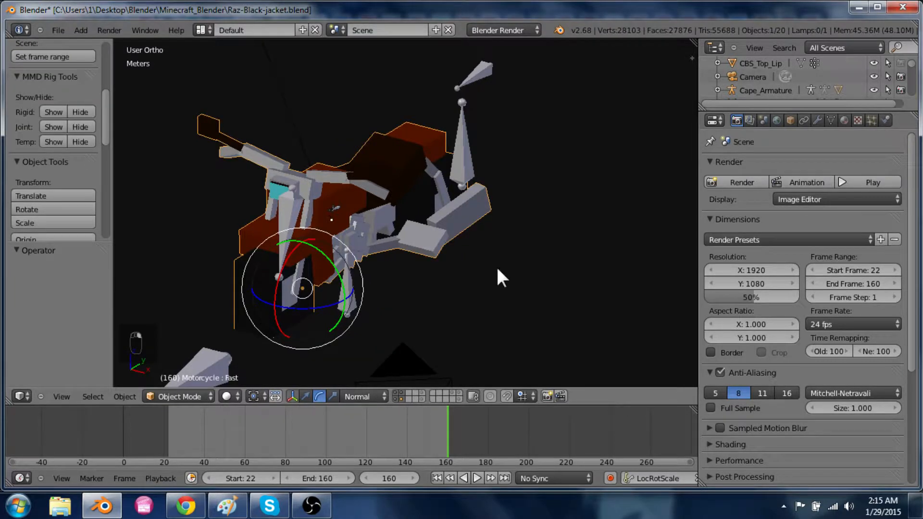
{"action": "middle_click_drag", "start_coordinate": [416, 291], "coordinate": [497, 235], "text": "shift"}
{"action": "scroll", "coordinate": [497, 235], "scroll_direction": "up", "scroll_amount": 3}
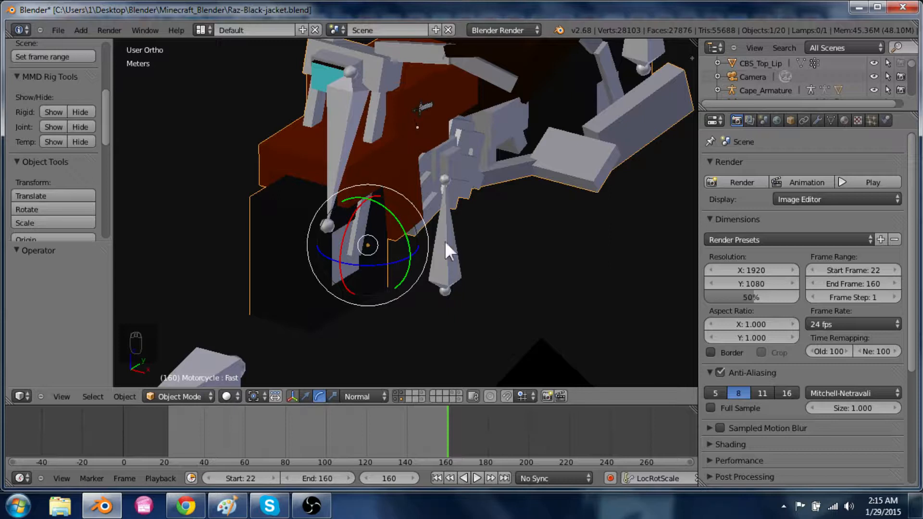
{"action": "scroll", "coordinate": [471, 230], "scroll_direction": "down", "scroll_amount": 5}
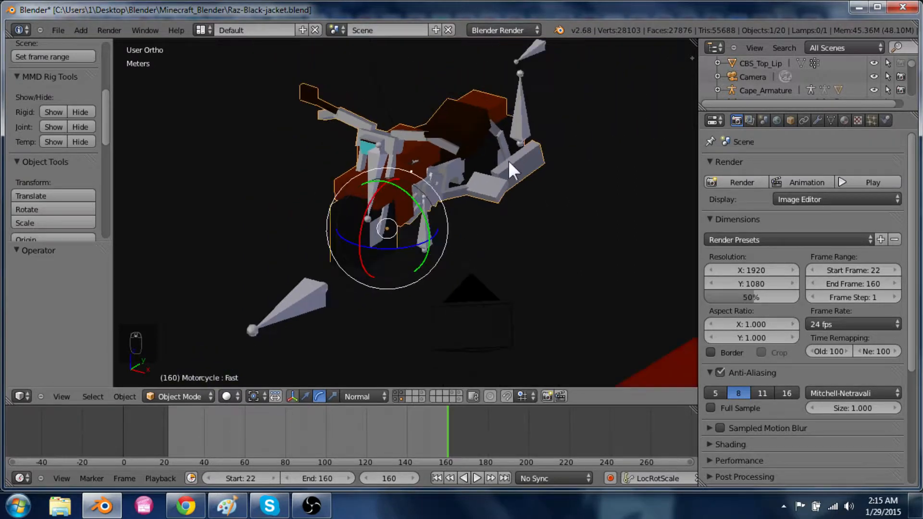
{"action": "middle_click_drag", "start_coordinate": [506, 223], "coordinate": [530, 232]}
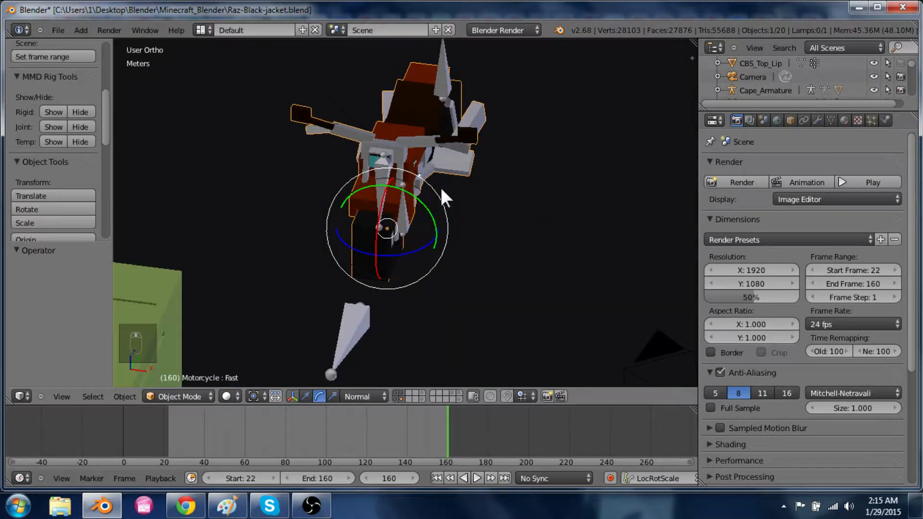
Sketch Grease Pencil arcs over the front of the motorcycle to illustrate its leaning, and erase them
{"action": "mouse_move", "coordinate": [475, 209]}
{"action": "left_mouse_down"}
{"action": "mouse_move", "coordinate": [262, 187]}
{"action": "mouse_move", "coordinate": [507, 180]}
{"action": "mouse_move", "coordinate": [375, 160]}
{"action": "left_mouse_up"}
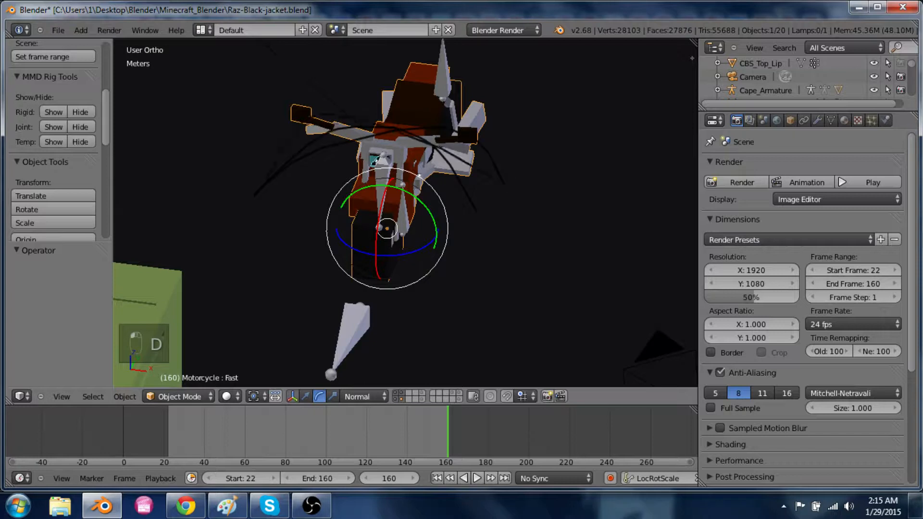
{"action": "mouse_move", "coordinate": [473, 240]}
{"action": "right_mouse_down"}
{"action": "mouse_move", "coordinate": [470, 183]}
{"action": "mouse_move", "coordinate": [283, 158]}
{"action": "mouse_move", "coordinate": [264, 202]}
{"action": "mouse_move", "coordinate": [317, 180]}
{"action": "mouse_move", "coordinate": [486, 200]}
{"action": "mouse_move", "coordinate": [418, 123]}
{"action": "right_mouse_up"}
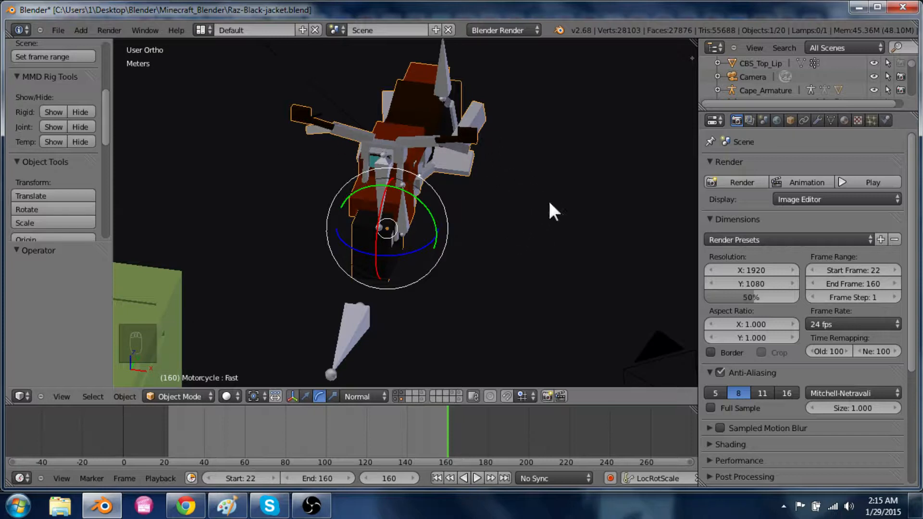
{"action": "mouse_move", "coordinate": [549, 208]}
{"action": "middle_mouse_down"}
{"action": "mouse_move", "coordinate": [486, 230]}
{"action": "mouse_move", "coordinate": [312, 207]}
{"action": "mouse_move", "coordinate": [280, 168]}
{"action": "mouse_move", "coordinate": [379, 168]}
{"action": "middle_mouse_up"}
{"action": "scroll", "coordinate": [379, 166], "scroll_direction": "up", "scroll_amount": 1}
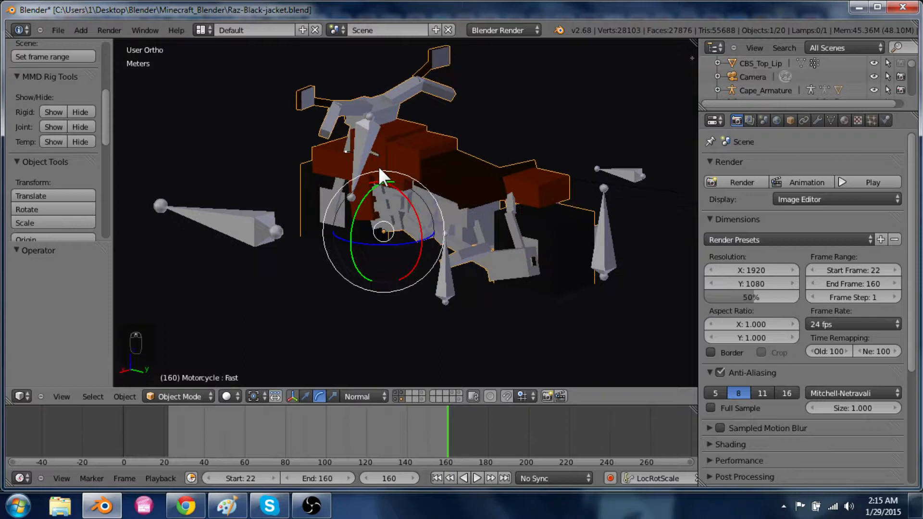
Select the Angle bone behind the motorcycle in Pose Mode and rotate it about 18° around its normal Z axis
{"action": "right_click", "coordinate": [611, 260]}
{"action": "key", "text": "ctrl+Tab"}
{"action": "middle_click_drag", "start_coordinate": [618, 252], "coordinate": [493, 223], "text": "shift"}
{"action": "scroll", "coordinate": [494, 222], "scroll_direction": "down", "scroll_amount": 1}
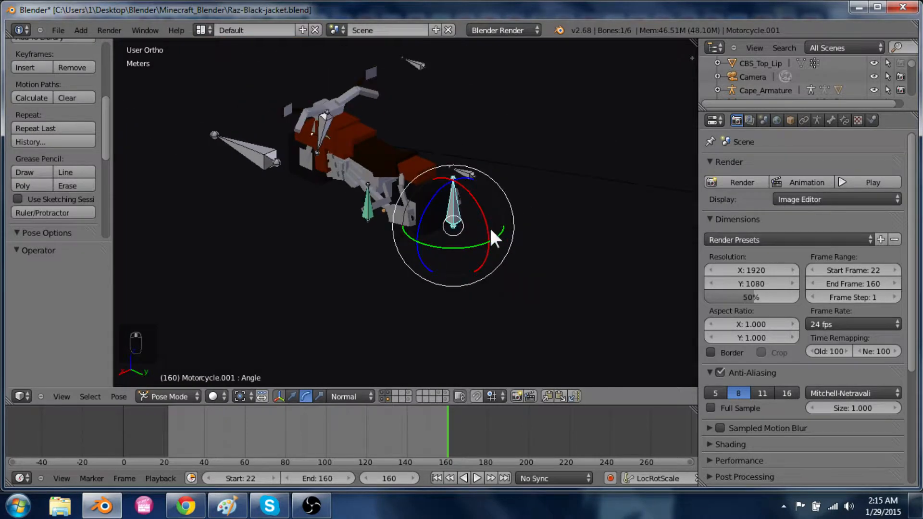
{"action": "scroll", "coordinate": [471, 232], "scroll_direction": "up", "scroll_amount": 2}
{"action": "left_click_drag", "start_coordinate": [447, 203], "coordinate": [460, 201]}
{"action": "middle_click_drag", "start_coordinate": [596, 312], "coordinate": [553, 307]}
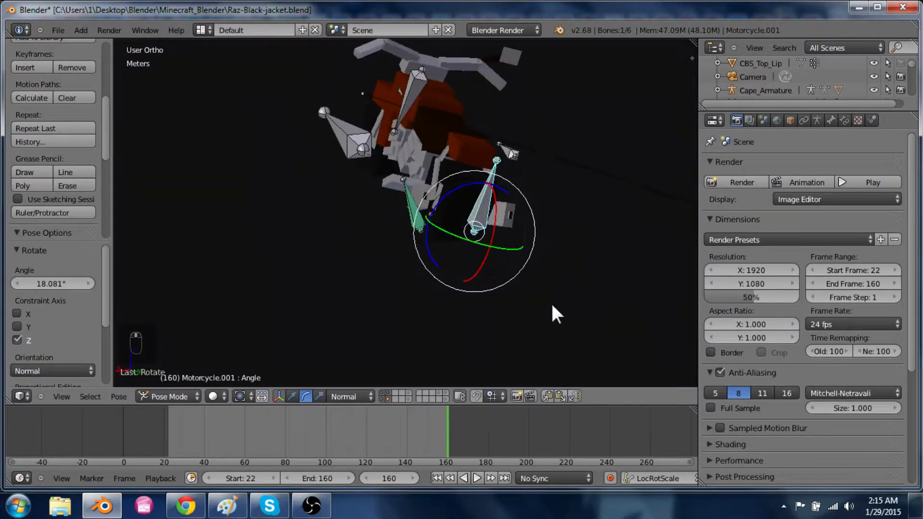
Select the road plane beneath the motorcycle and hide it
{"action": "right_click", "coordinate": [495, 304]}
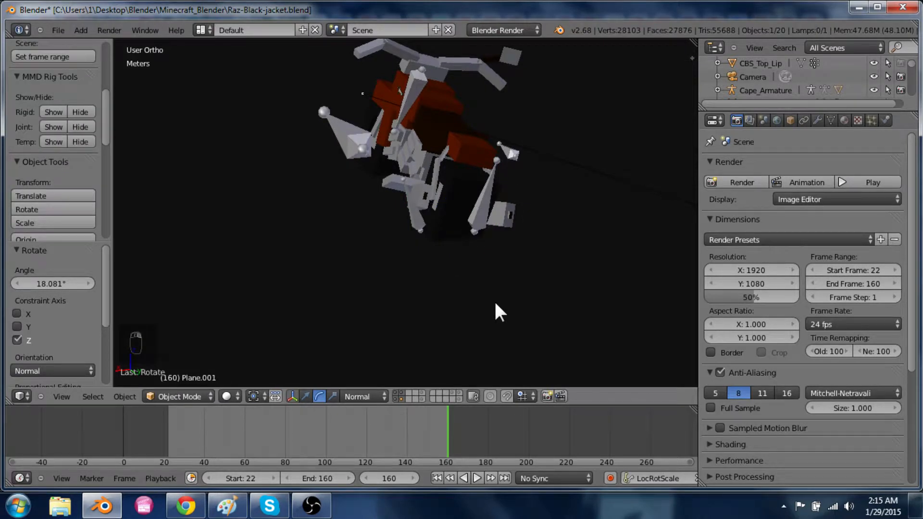
{"action": "key", "text": "h"}
{"action": "middle_click_drag", "start_coordinate": [547, 276], "coordinate": [555, 217]}
Select the Angle bone again and rotate it about -24.5° around its normal Z axis
{"action": "right_click", "coordinate": [470, 227]}
{"action": "scroll", "coordinate": [555, 216], "scroll_direction": "up", "scroll_amount": 3}
{"action": "key", "text": "r"}
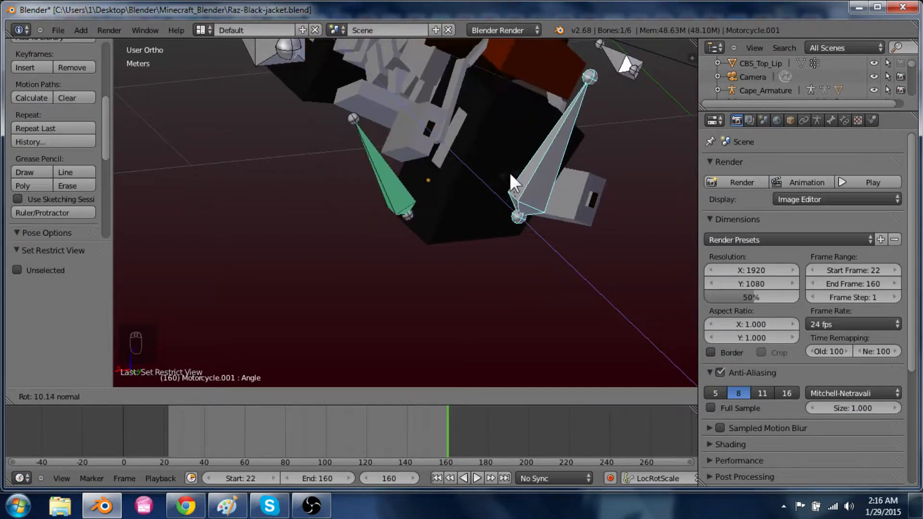
{"action": "left_click", "coordinate": [432, 173]}
{"action": "middle_click_drag", "start_coordinate": [432, 172], "coordinate": [501, 278]}
Select the Ground bone together with the motorcycle mesh and enter Weight Paint mode to view the bone's weights
{"action": "right_click", "coordinate": [328, 205]}
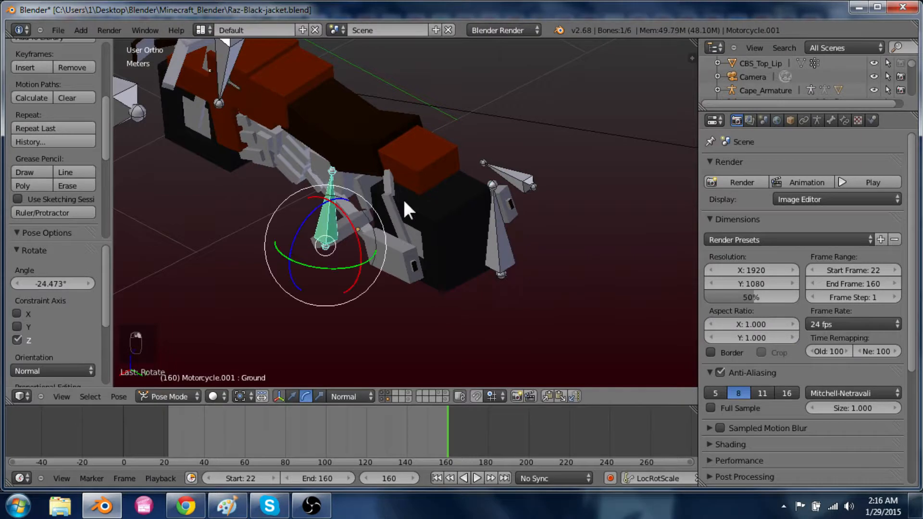
{"action": "right_click", "coordinate": [408, 201], "text": "shift"}
{"action": "key", "text": "ctrl+Tab"}
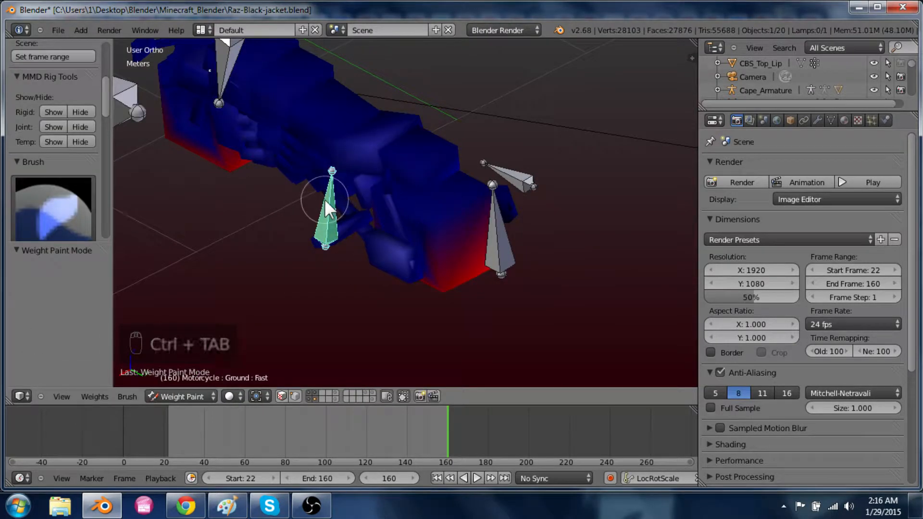
{"action": "middle_click_drag", "start_coordinate": [360, 228], "coordinate": [427, 133], "text": "shift"}
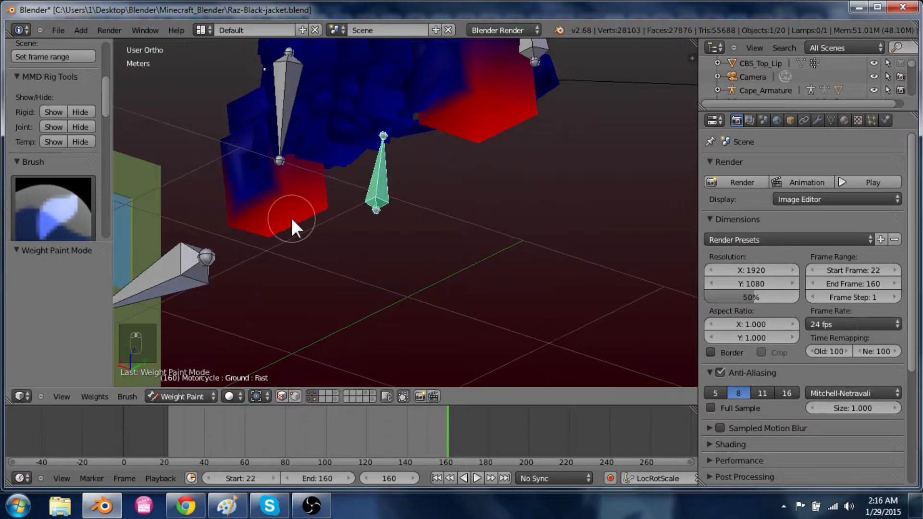
Examine the Ground bone's weights on the motorcycle's wheels and the vertex groups in the mesh's data properties
{"action": "middle_click_drag", "start_coordinate": [485, 207], "coordinate": [479, 300]}
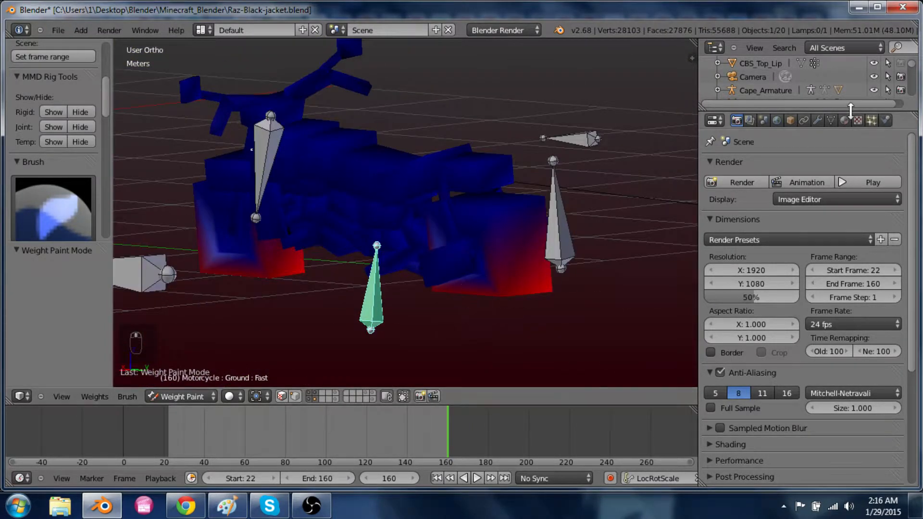
{"action": "left_click", "coordinate": [804, 119]}
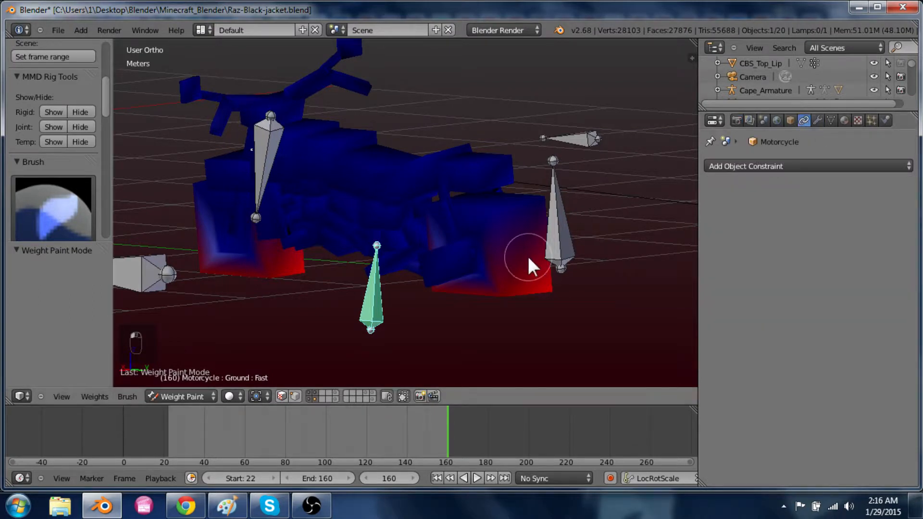
{"action": "left_click", "coordinate": [818, 119]}
{"action": "left_click", "coordinate": [829, 120]}
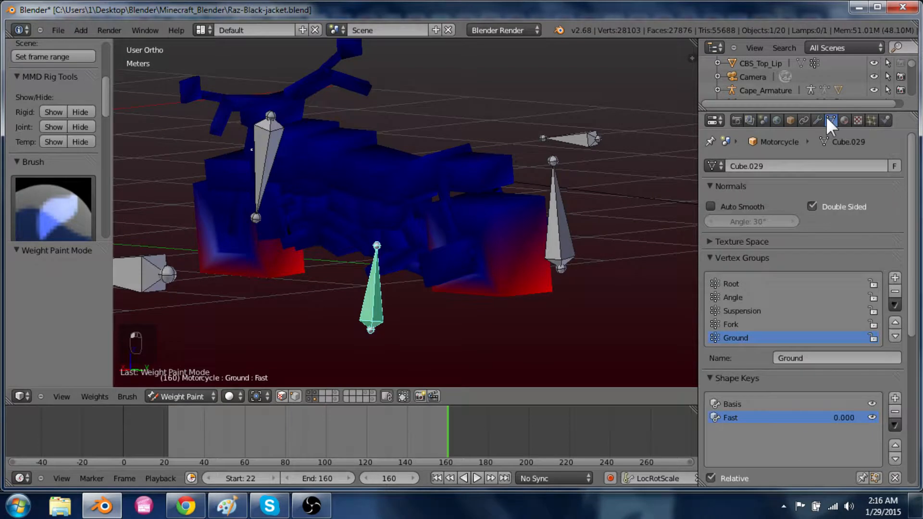
{"action": "left_click", "coordinate": [803, 120]}
Leave Weight Paint mode, select the Ground bone in Pose Mode and display its Copy Rotation bone constraint
{"action": "key", "text": "ctrl+Tab"}
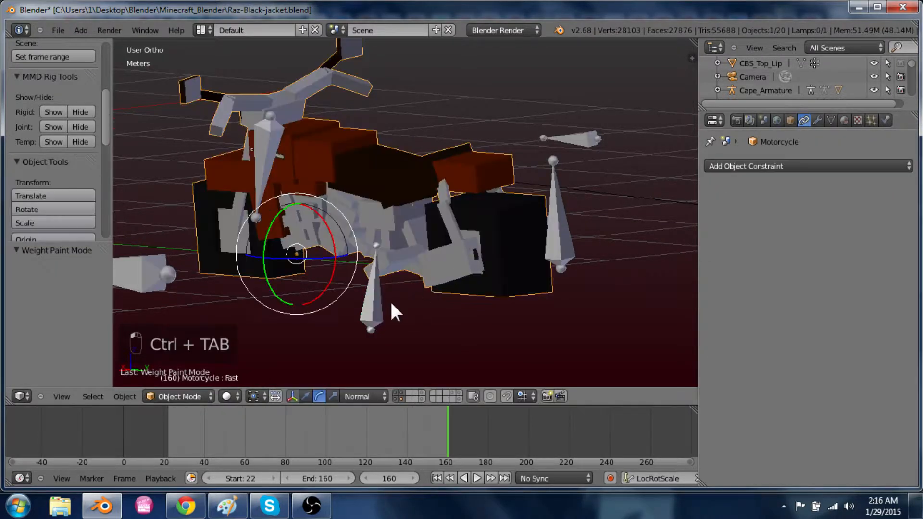
{"action": "key", "text": "Tab"}
{"action": "key", "text": "Tab"}
{"action": "right_click", "coordinate": [376, 304]}
{"action": "key", "text": "Tab"}
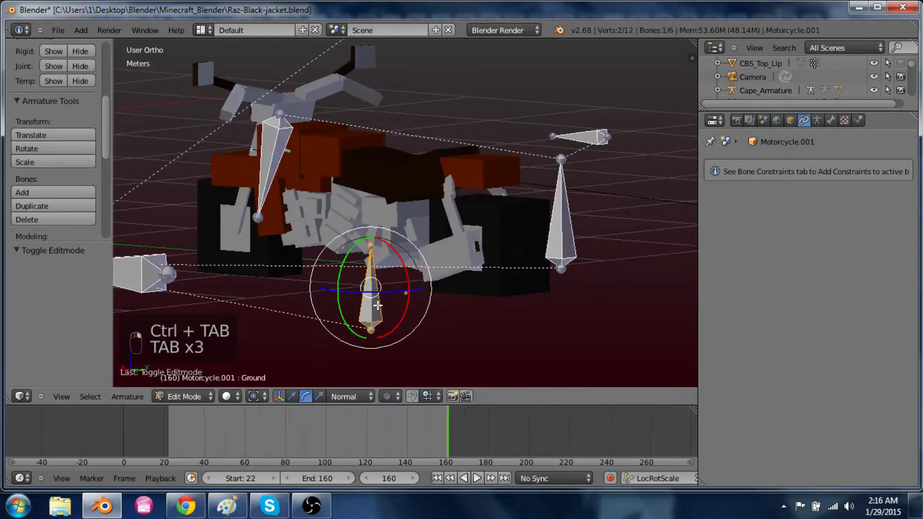
{"action": "left_click", "coordinate": [828, 119]}
{"action": "left_click", "coordinate": [818, 119]}
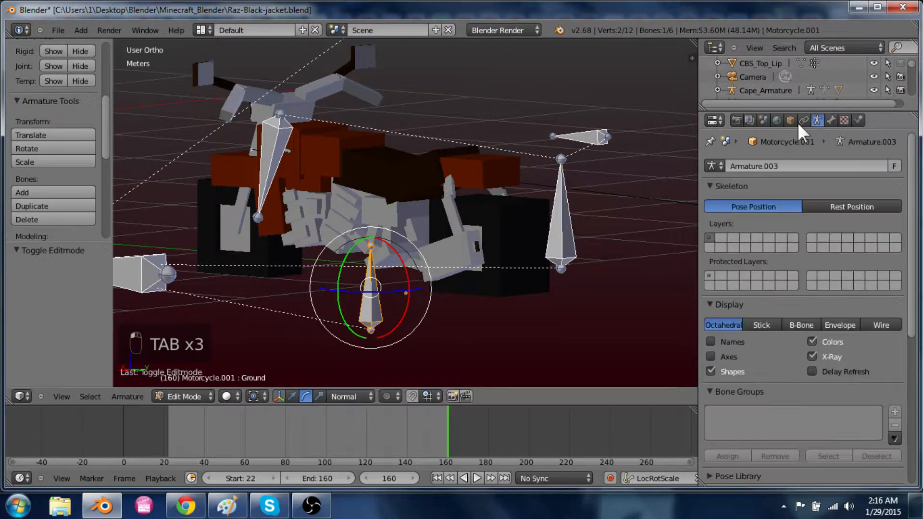
{"action": "left_click", "coordinate": [803, 120]}
{"action": "key", "text": "ctrl+Tab"}
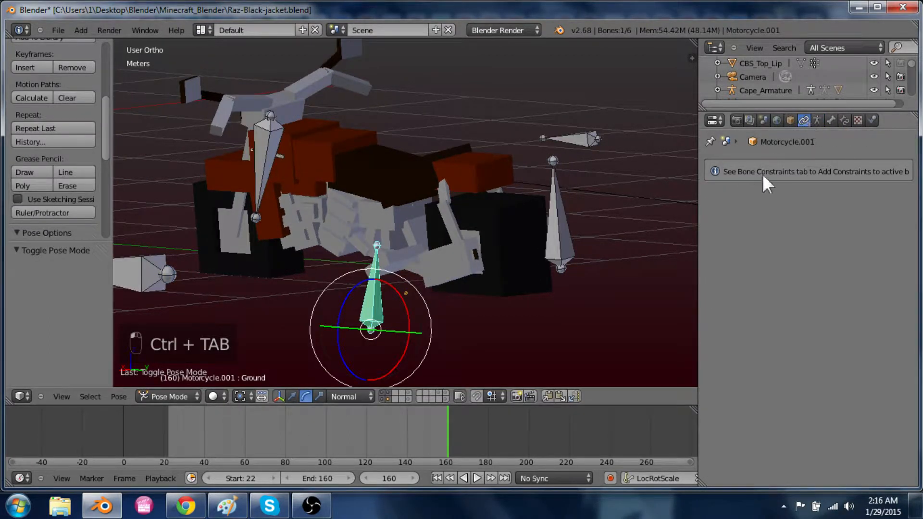
{"action": "left_click", "coordinate": [844, 120]}
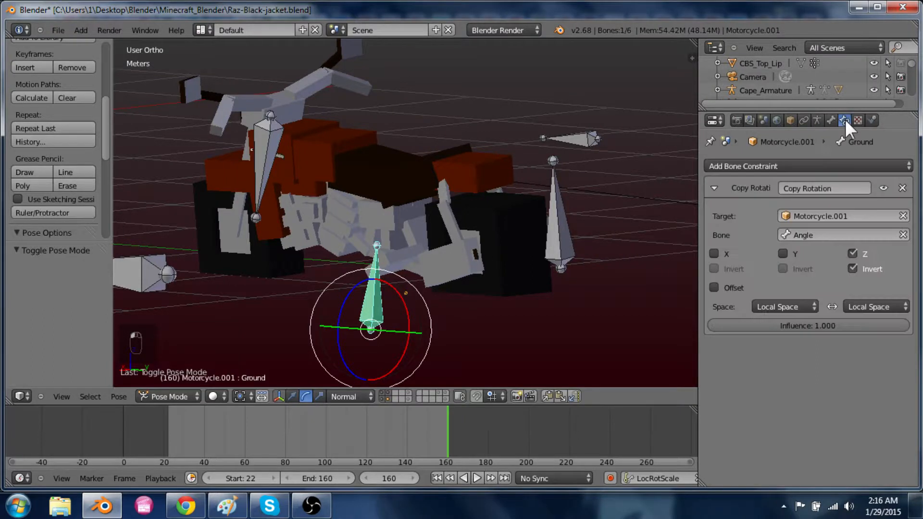
Compare the bone constraints of the Ground bone and the Angle bone by selecting them alternately
{"action": "middle_click_drag", "start_coordinate": [431, 158], "coordinate": [572, 169]}
{"action": "right_click", "coordinate": [598, 243]}
{"action": "scroll", "coordinate": [557, 182], "scroll_direction": "up", "scroll_amount": 4}
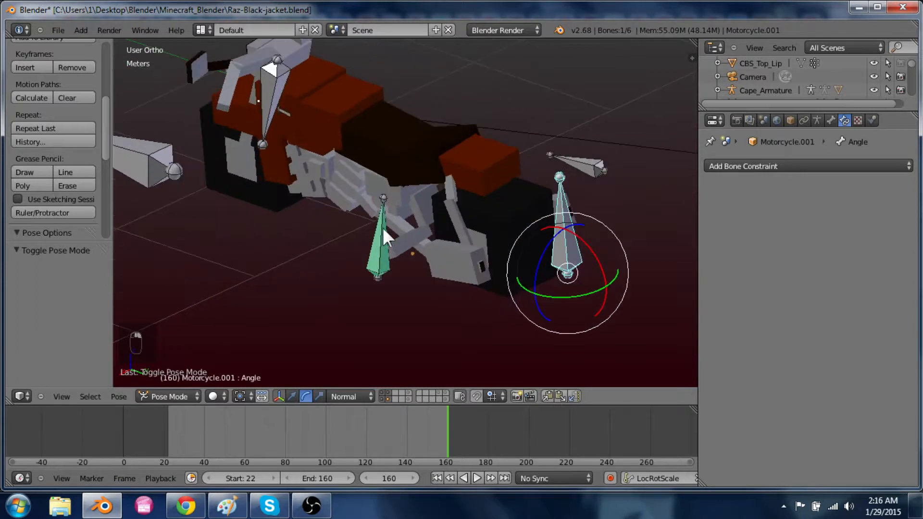
{"action": "right_click", "coordinate": [380, 228]}
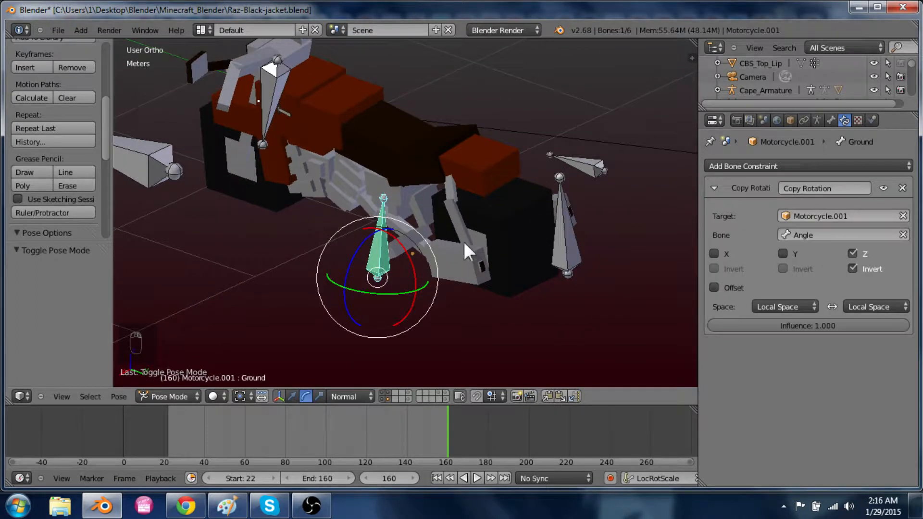
{"action": "right_click", "coordinate": [569, 241]}
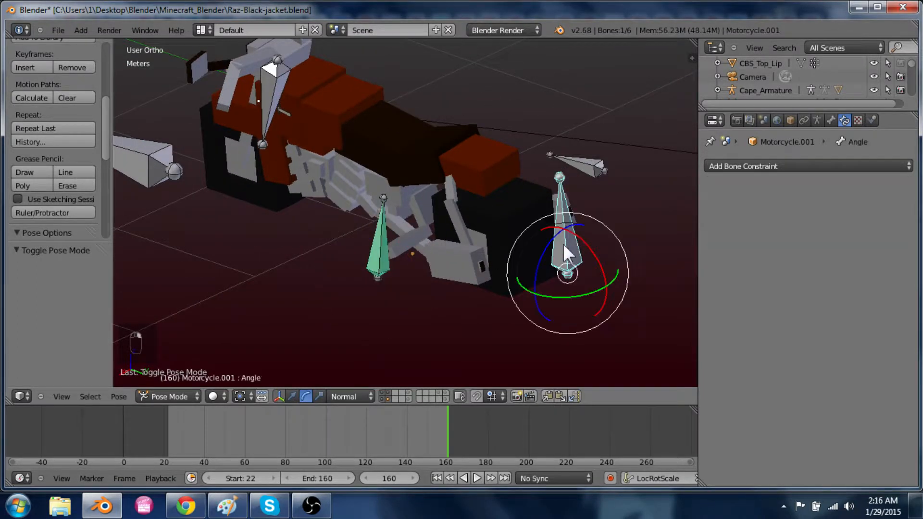
{"action": "right_click", "coordinate": [382, 240]}
Rotate the Angle bone about 21° around its normal Z axis and clear its pose rotation
{"action": "right_click", "coordinate": [574, 247]}
{"action": "middle_click_drag", "start_coordinate": [573, 246], "coordinate": [527, 234]}
{"action": "left_click_drag", "start_coordinate": [528, 234], "coordinate": [522, 178]}
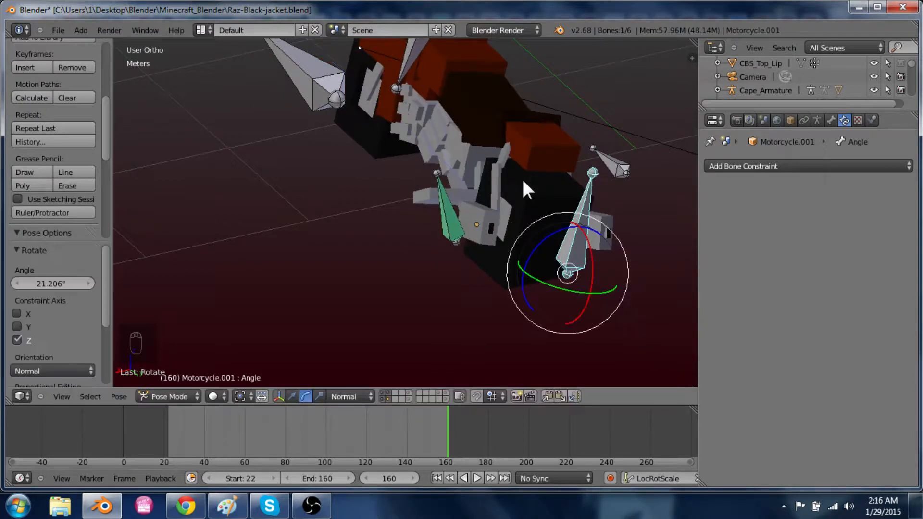
{"action": "key", "text": "alt+r"}
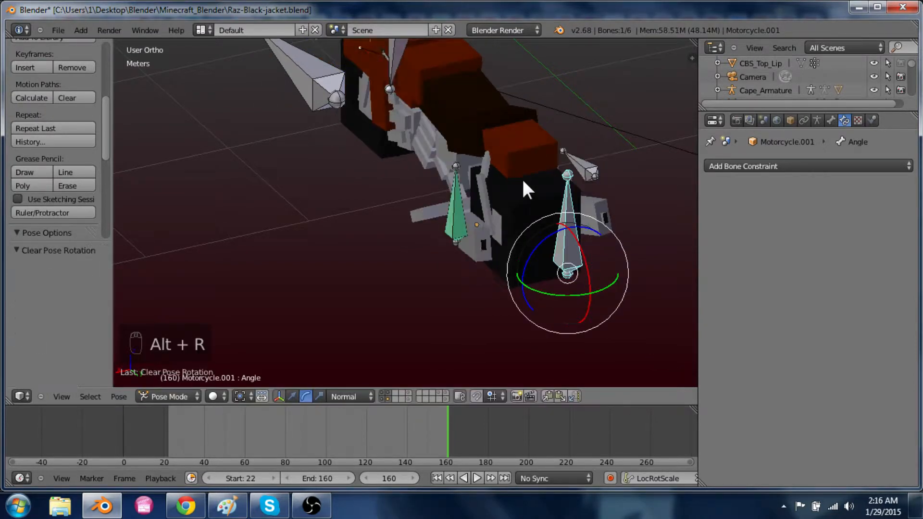
Select the Suspension bone, clear its rotation and try moving it along the global Z axis twice, undoing each move
{"action": "right_click", "coordinate": [577, 161]}
{"action": "key", "text": "alt+r"}
{"action": "middle_click_drag", "start_coordinate": [508, 299], "coordinate": [589, 229]}
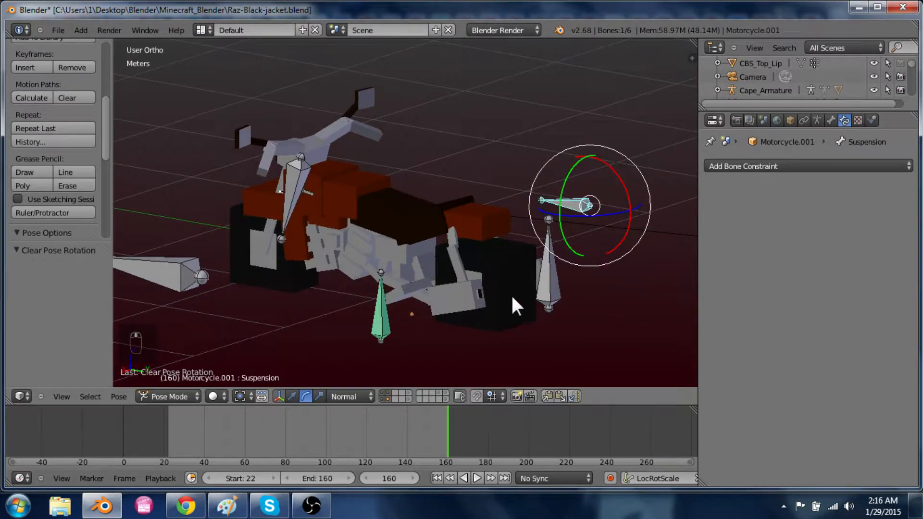
{"action": "key", "text": "g"}
{"action": "key", "text": "z"}
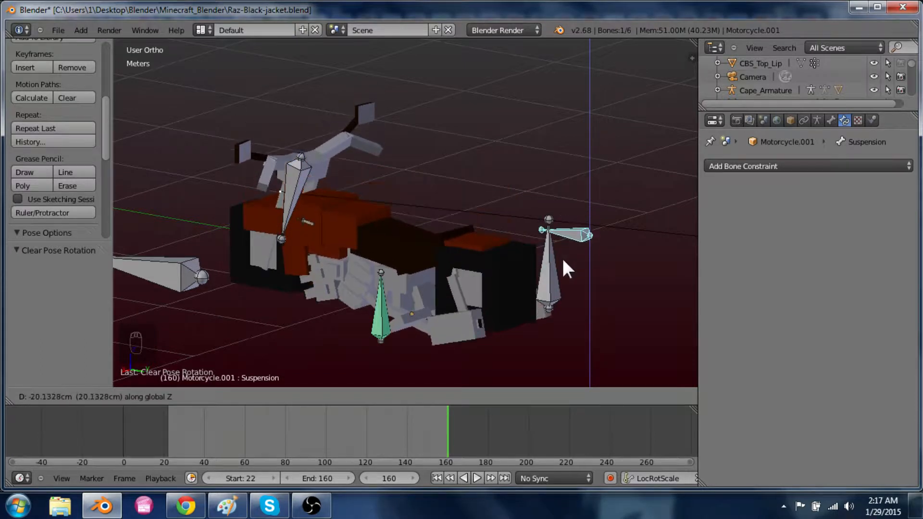
{"action": "left_click", "coordinate": [571, 222]}
{"action": "key", "text": "ctrl+z"}
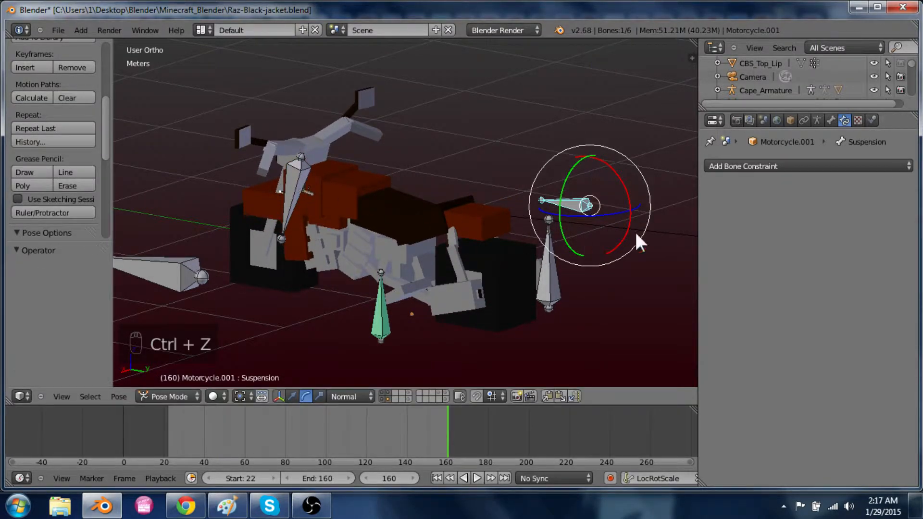
{"action": "key", "text": "g"}
{"action": "key", "text": "z"}
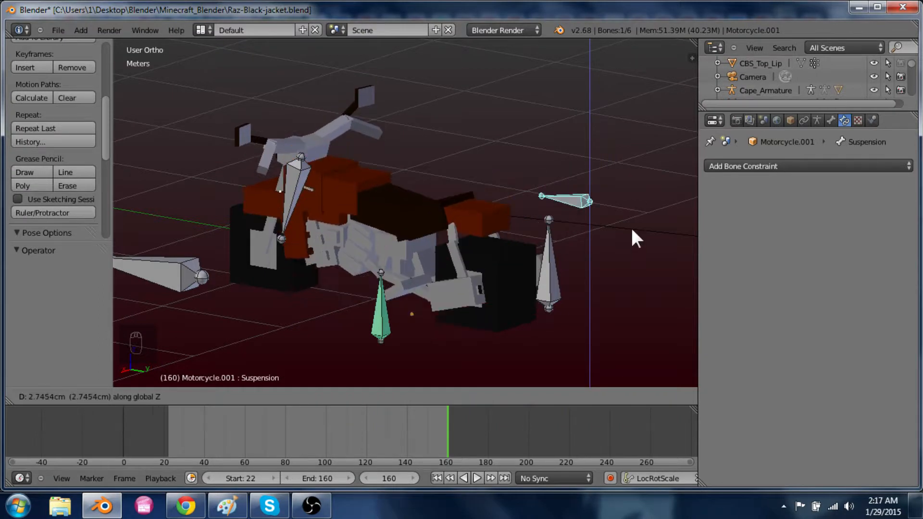
{"action": "left_click", "coordinate": [631, 231]}
{"action": "key", "text": "ctrl+z"}
Select the Fork bone briefly, return to the Suspension bone, try raising it along global Z and undo the move
{"action": "right_click", "coordinate": [295, 191]}
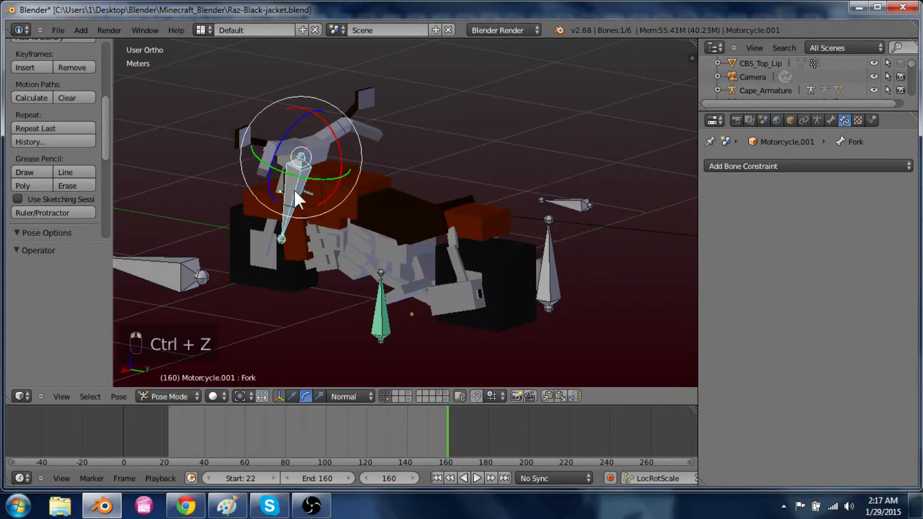
{"action": "right_click", "coordinate": [256, 200]}
{"action": "right_click", "coordinate": [580, 198]}
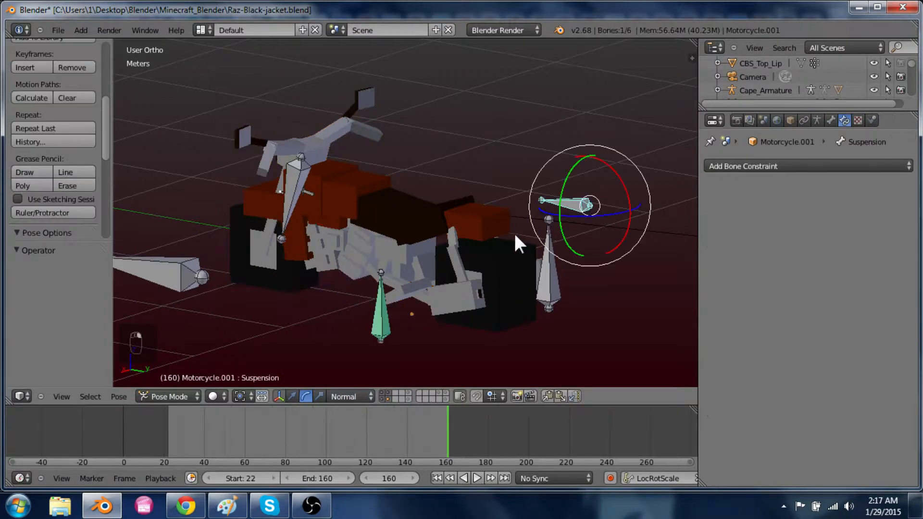
{"action": "middle_click_drag", "start_coordinate": [513, 232], "coordinate": [504, 246], "text": "shift"}
{"action": "key", "text": "g"}
{"action": "key", "text": "z"}
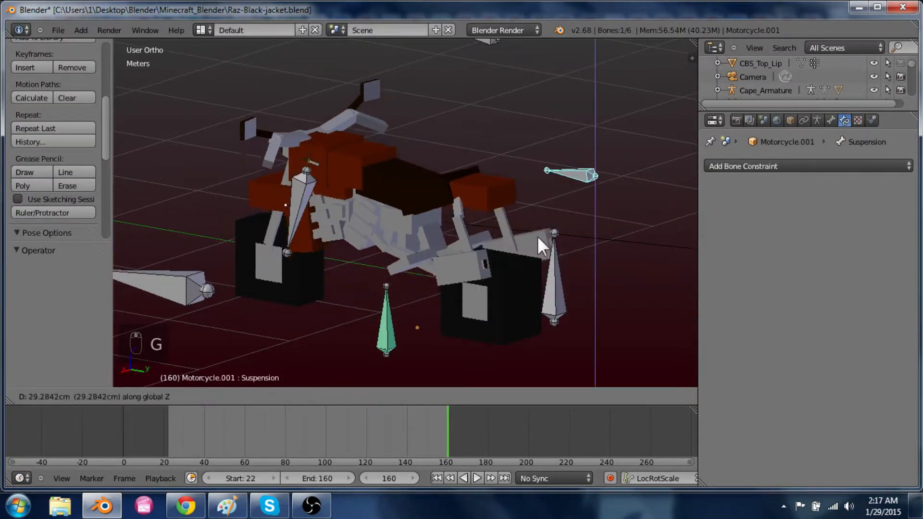
{"action": "left_click", "coordinate": [535, 278]}
{"action": "key", "text": "ctrl+z"}
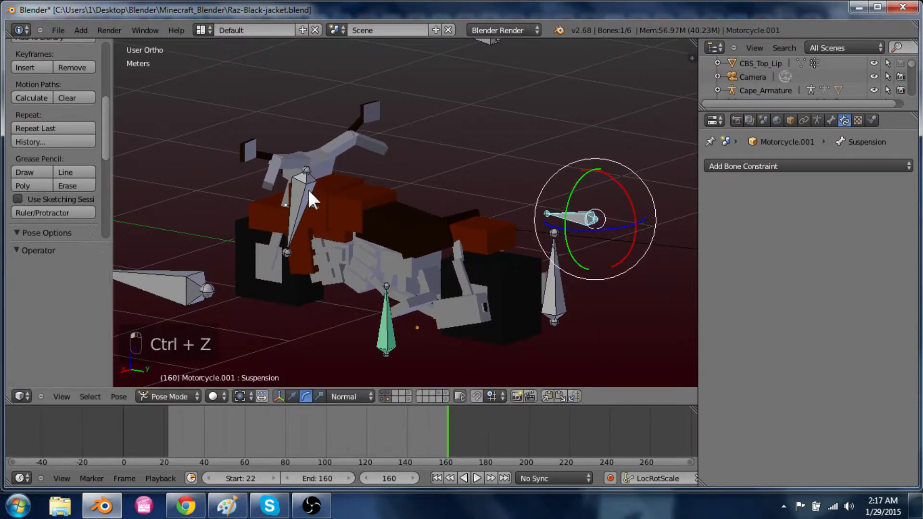
Select the Fork bone, try turning the handlebars around its normal Y axis and undo the rotation
{"action": "right_click", "coordinate": [307, 189]}
{"action": "key", "text": "r"}
{"action": "key", "text": "y"}
{"action": "key", "text": "y"}
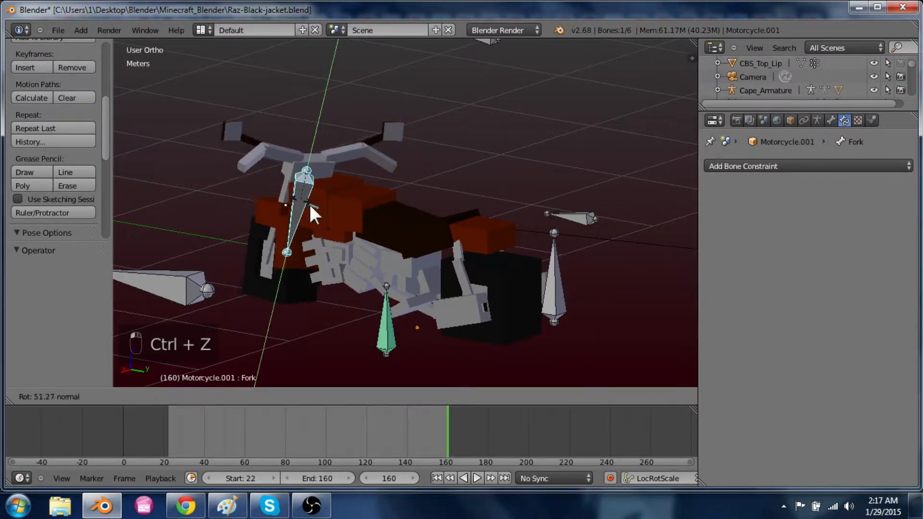
{"action": "left_click", "coordinate": [391, 230]}
{"action": "key", "text": "ctrl+z"}
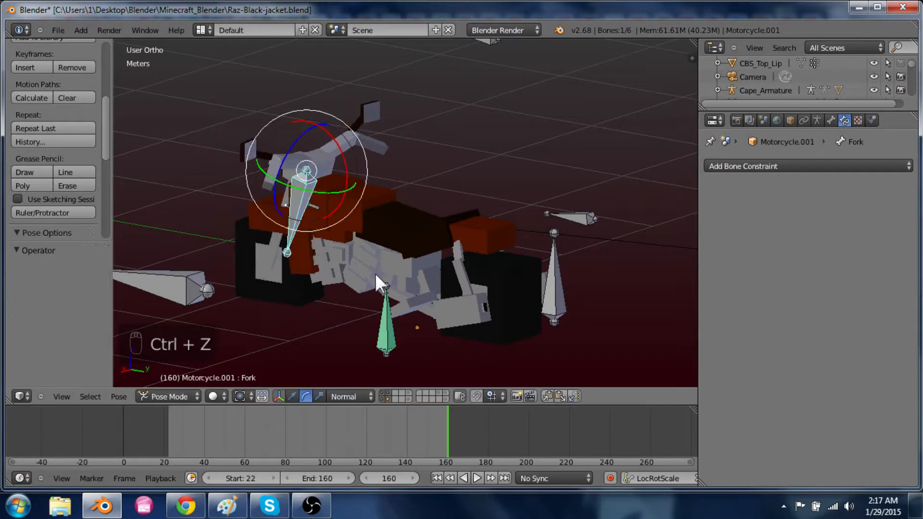
Rotate the Fork bone about -42.5° around its normal Y axis to steer the front wheel
{"action": "key", "text": "r"}
{"action": "key", "text": "y"}
{"action": "key", "text": "y"}
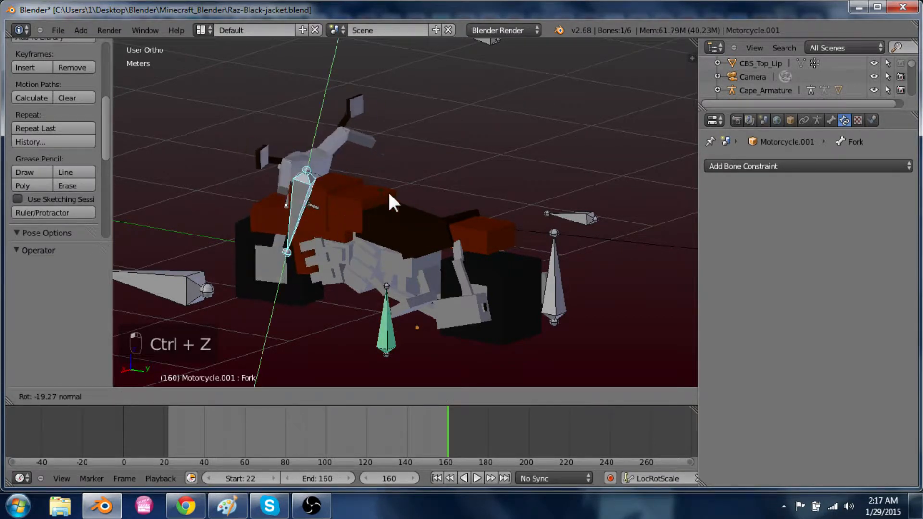
{"action": "left_click_drag", "start_coordinate": [422, 172], "coordinate": [423, 160]}
Select the Angle bone and try leaning the motorcycle both ways around its normal Z axis, about -26.6° and 50.7°
{"action": "right_click", "coordinate": [567, 277]}
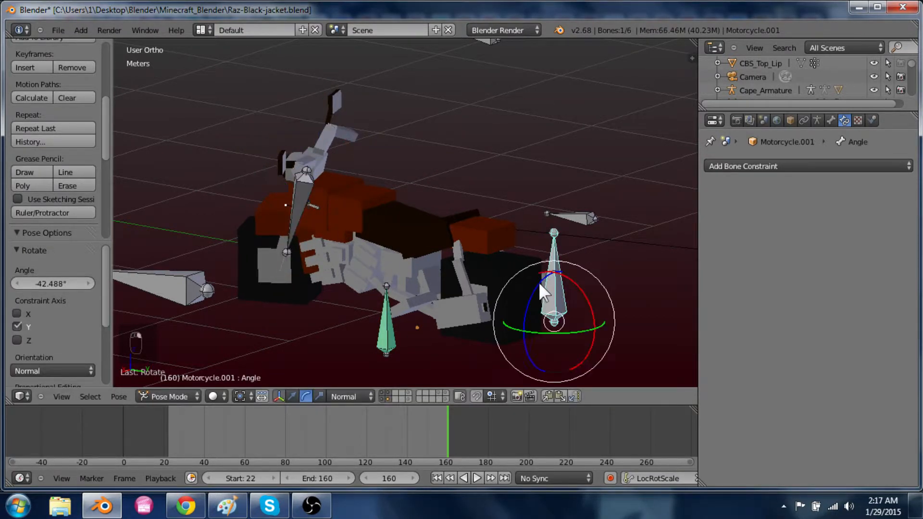
{"action": "left_click_drag", "start_coordinate": [530, 284], "coordinate": [504, 286]}
{"action": "middle_click_drag", "start_coordinate": [272, 274], "coordinate": [524, 260]}
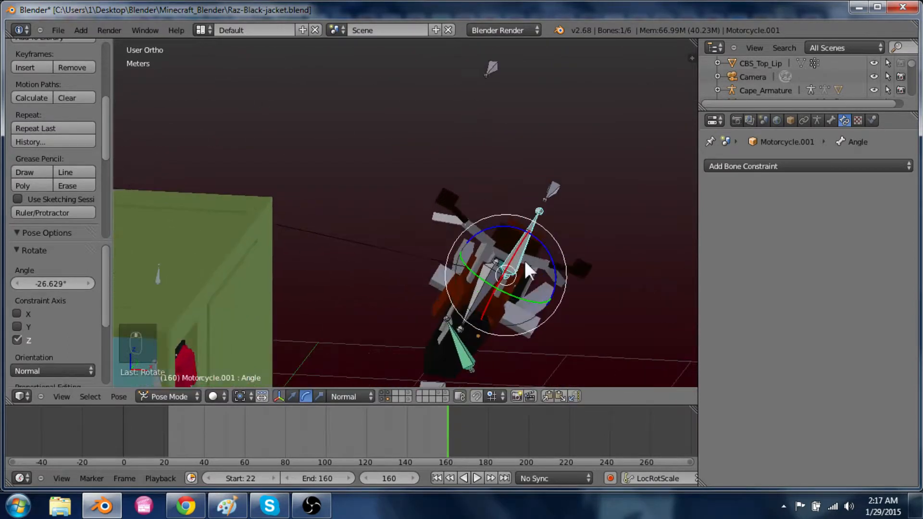
{"action": "left_click_drag", "start_coordinate": [559, 268], "coordinate": [527, 230]}
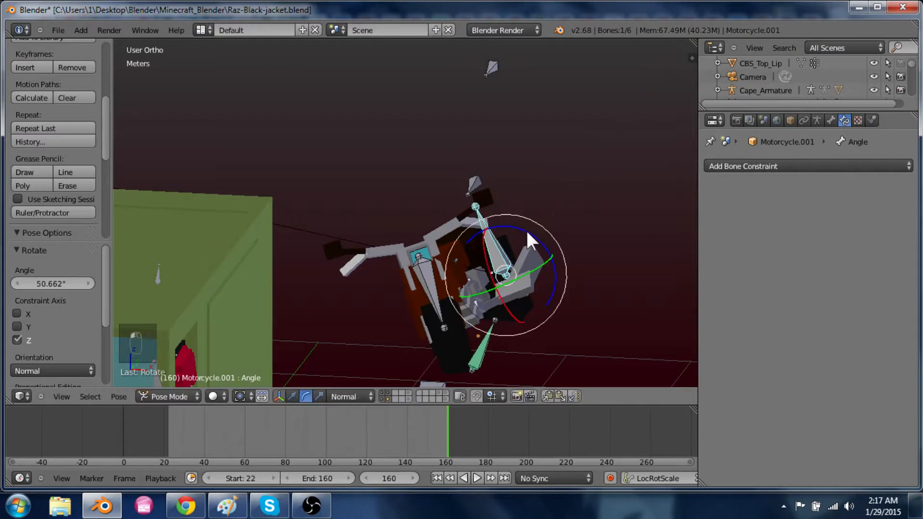
{"action": "key", "text": "ctrl+z"}
{"action": "left_click_drag", "start_coordinate": [554, 273], "coordinate": [533, 233]}
Clear the pose rotation of the Angle bone and of the Fork bone
{"action": "key", "text": "alt+r"}
{"action": "right_click", "coordinate": [456, 266]}
{"action": "key", "text": "alt+r"}
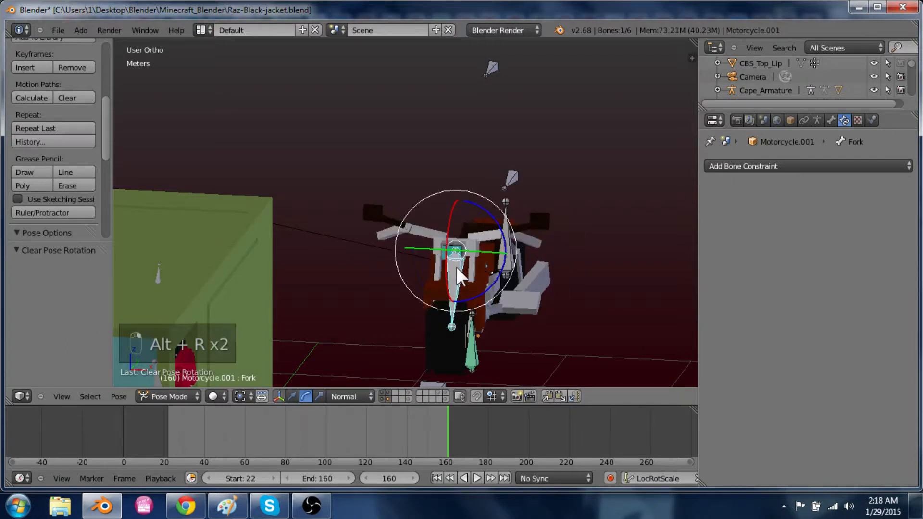
Select the Angle bone, try rotating it about -4.3° around its normal Z axis and undo the rotation
{"action": "middle_click_drag", "start_coordinate": [581, 294], "coordinate": [440, 308]}
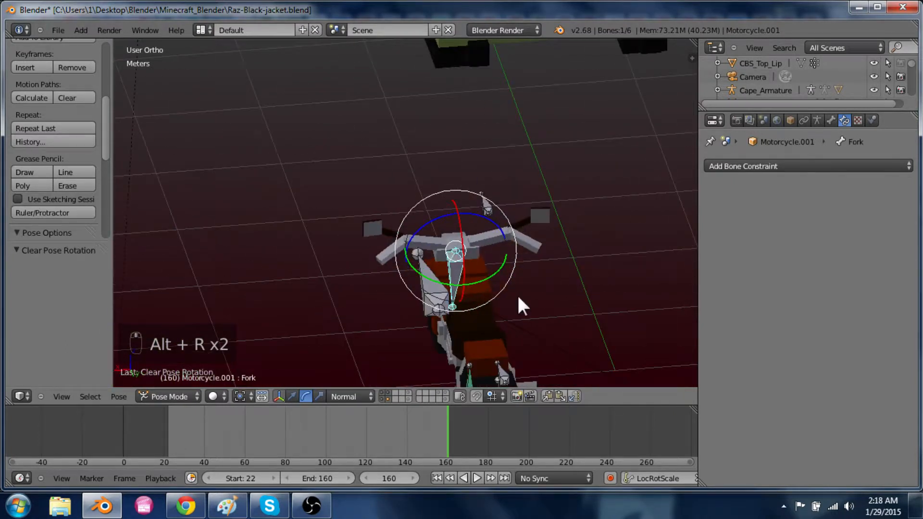
{"action": "middle_click_drag", "start_coordinate": [512, 287], "coordinate": [495, 183], "text": "shift"}
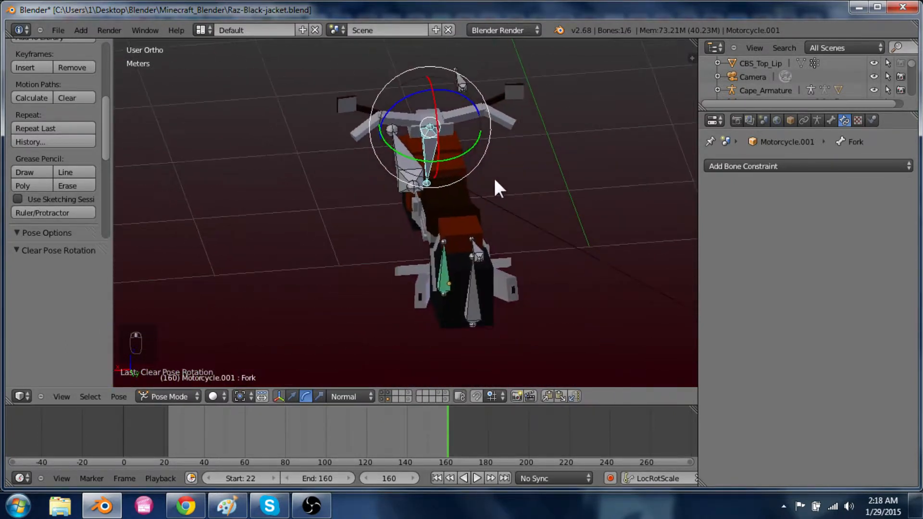
{"action": "middle_click_drag", "start_coordinate": [489, 254], "coordinate": [605, 217]}
{"action": "middle_click_drag", "start_coordinate": [494, 143], "coordinate": [370, 214]}
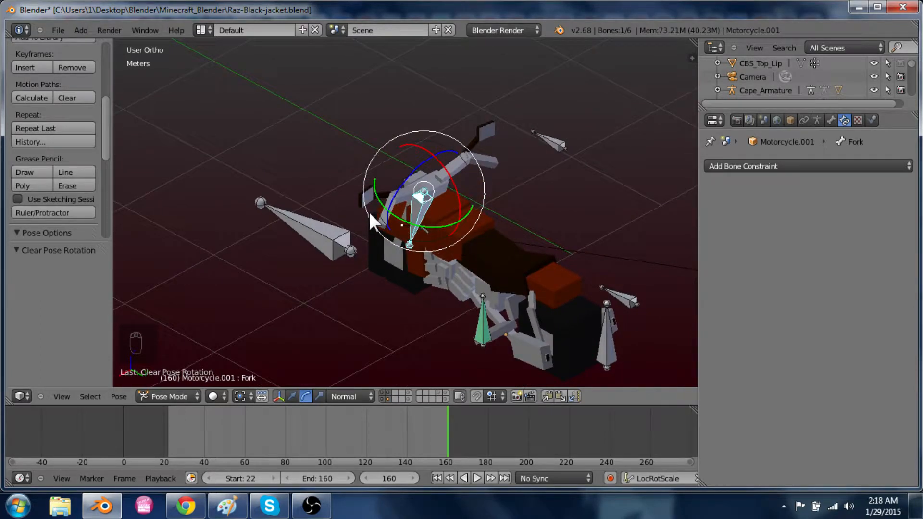
{"action": "scroll", "coordinate": [509, 308], "scroll_direction": "down", "scroll_amount": 2}
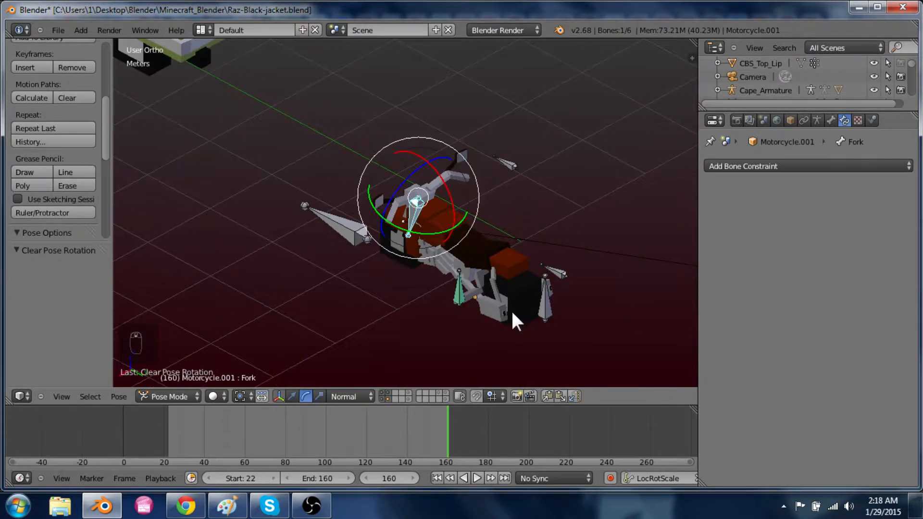
{"action": "right_click", "coordinate": [541, 295]}
{"action": "key", "text": "r"}
{"action": "key", "text": "z"}
{"action": "key", "text": "z"}
{"action": "left_click", "coordinate": [518, 284]}
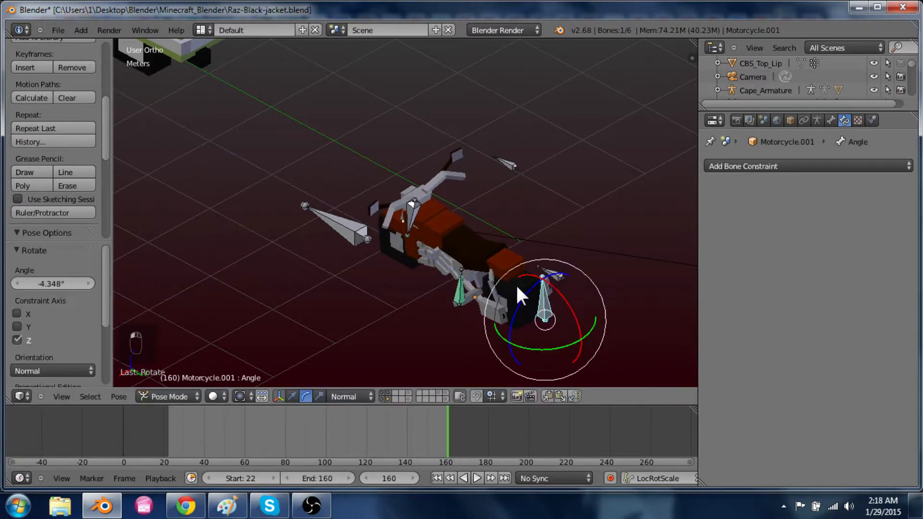
{"action": "key", "text": "ctrl+z"}
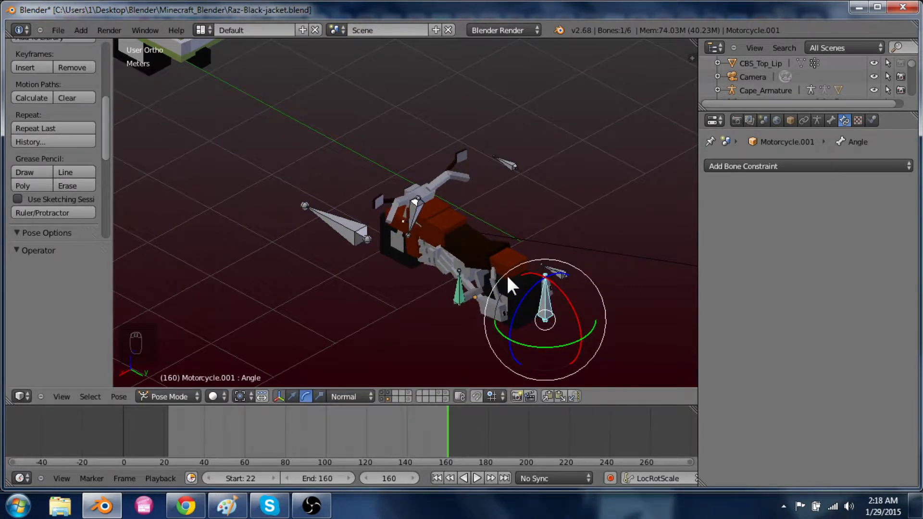
Select the Speed-Shape-key bone, try moving it along the global X and Y axes, and undo the move
{"action": "right_click", "coordinate": [511, 161]}
{"action": "middle_click_drag", "start_coordinate": [523, 249], "coordinate": [589, 224]}
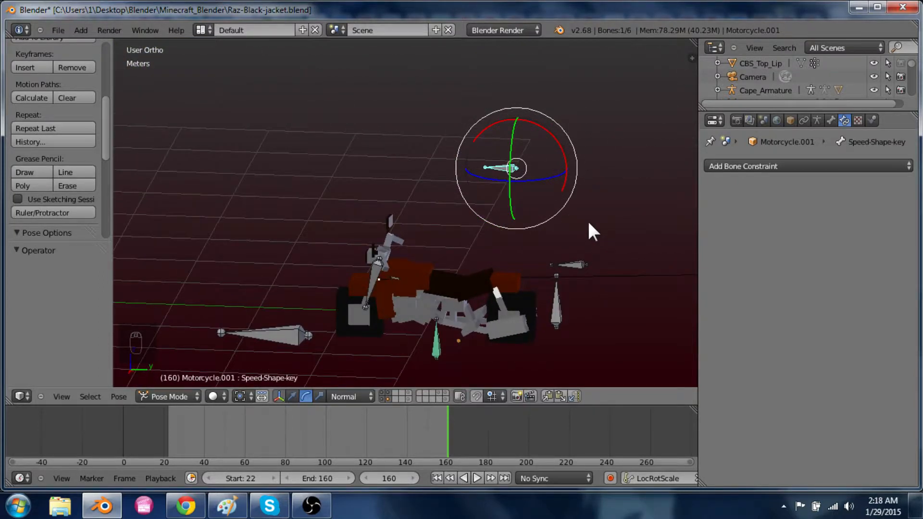
{"action": "key", "text": "g"}
{"action": "key", "text": "x"}
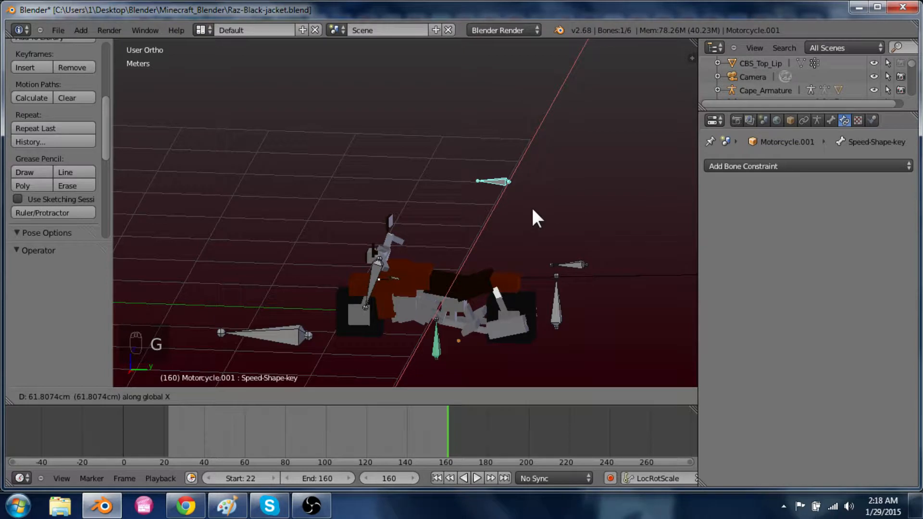
{"action": "key", "text": "y"}
{"action": "key", "text": "ctrl+z"}
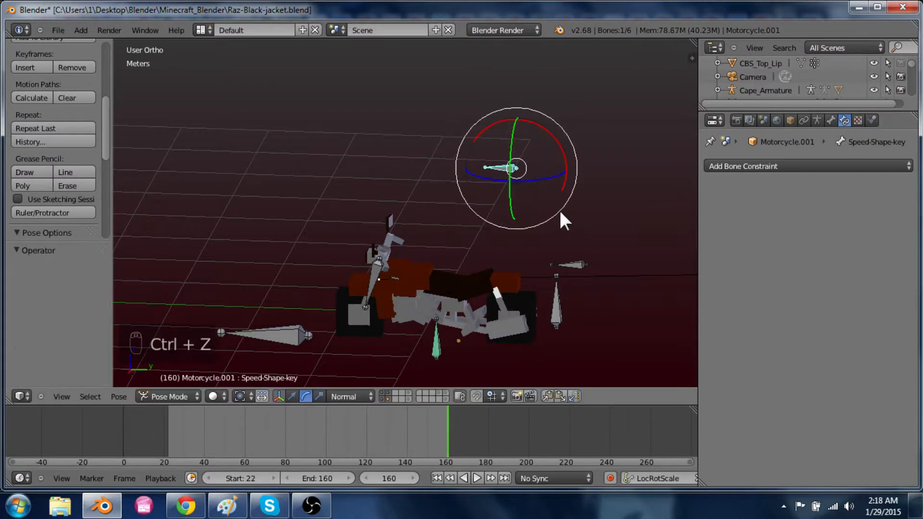
Select the motorcycle mesh, show its shape keys and try adjusting the value of the Fast key
{"action": "right_click", "coordinate": [459, 283]}
{"action": "left_click", "coordinate": [831, 120]}
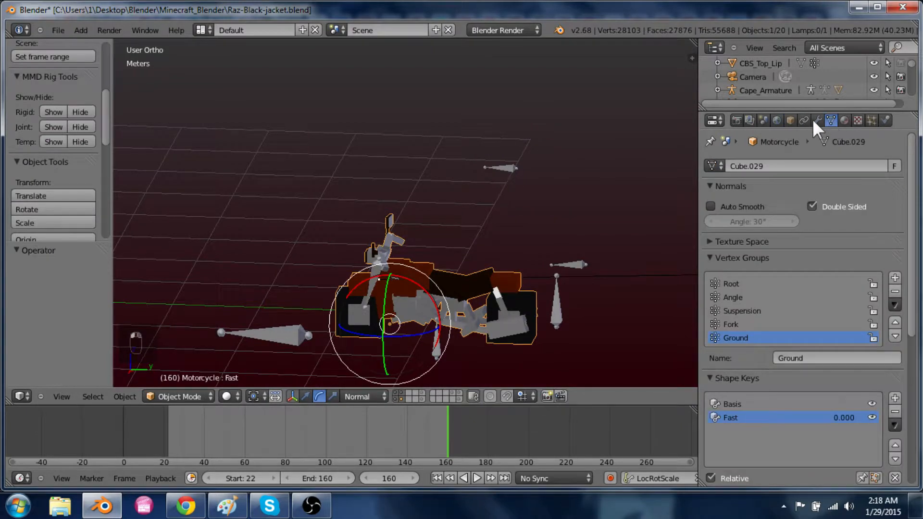
{"action": "middle_click_drag", "start_coordinate": [489, 340], "coordinate": [630, 330]}
{"action": "scroll", "coordinate": [731, 343], "scroll_direction": "down", "scroll_amount": 3}
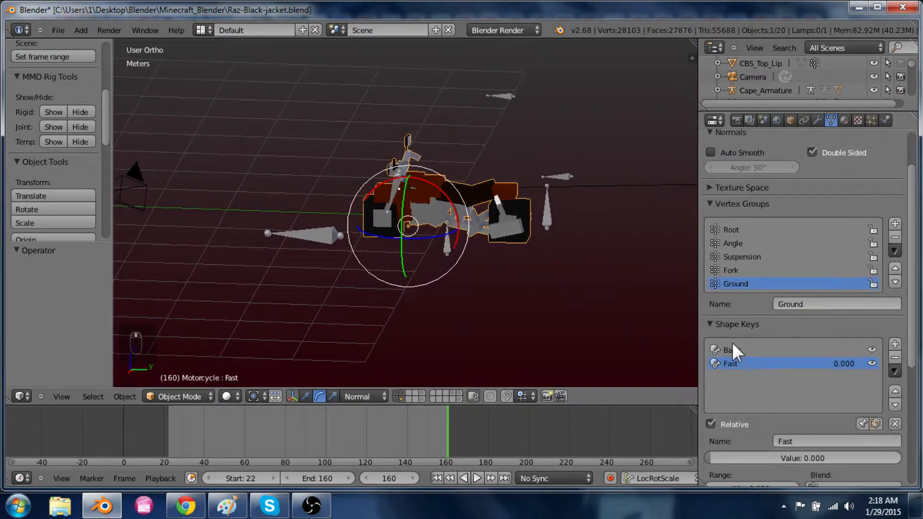
{"action": "scroll", "coordinate": [554, 333], "scroll_direction": "up", "scroll_amount": 1}
{"action": "left_click_drag", "start_coordinate": [746, 456], "coordinate": [441, 450]}
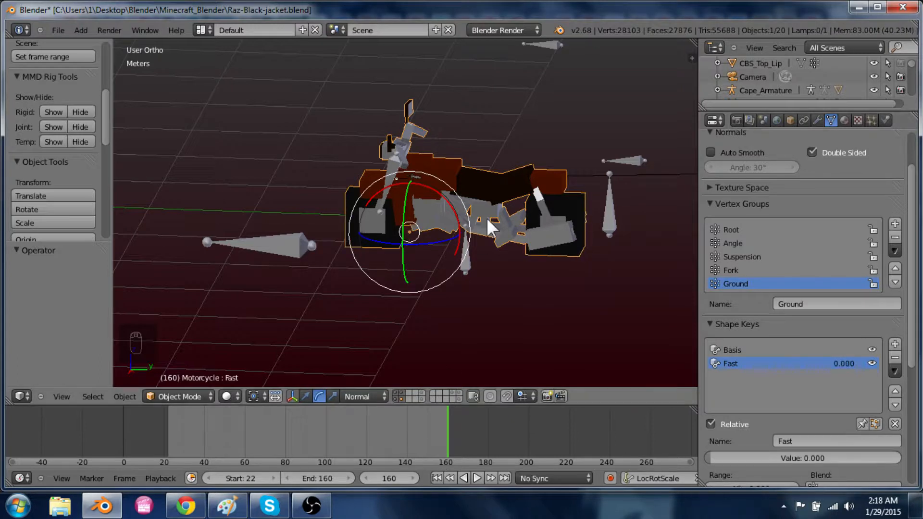
Render the current frame and examine the motorcycle close up in the render result
{"action": "scroll", "coordinate": [486, 218], "scroll_direction": "down", "scroll_amount": 2}
{"action": "middle_click_drag", "start_coordinate": [500, 180], "coordinate": [518, 240], "text": "shift"}
{"action": "scroll", "coordinate": [509, 255], "scroll_direction": "up", "scroll_amount": 1}
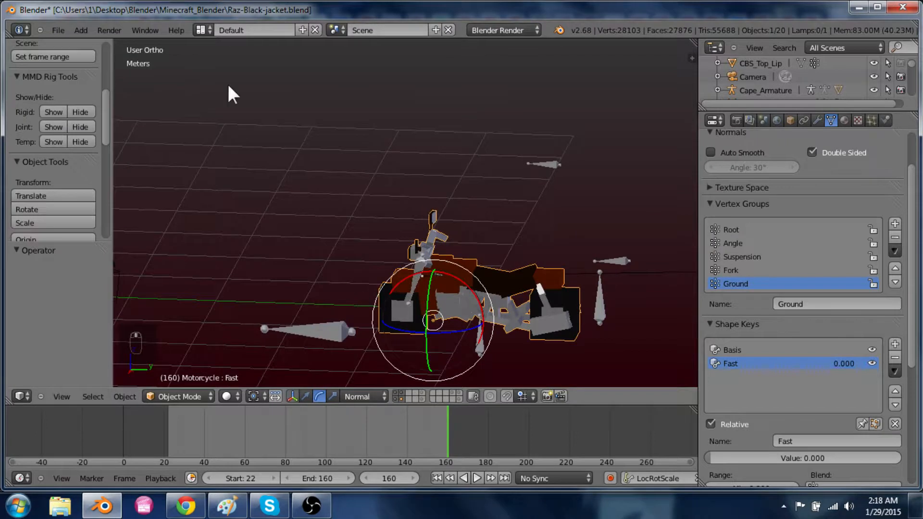
{"action": "left_click", "coordinate": [107, 29]}
{"action": "left_click", "coordinate": [115, 40]}
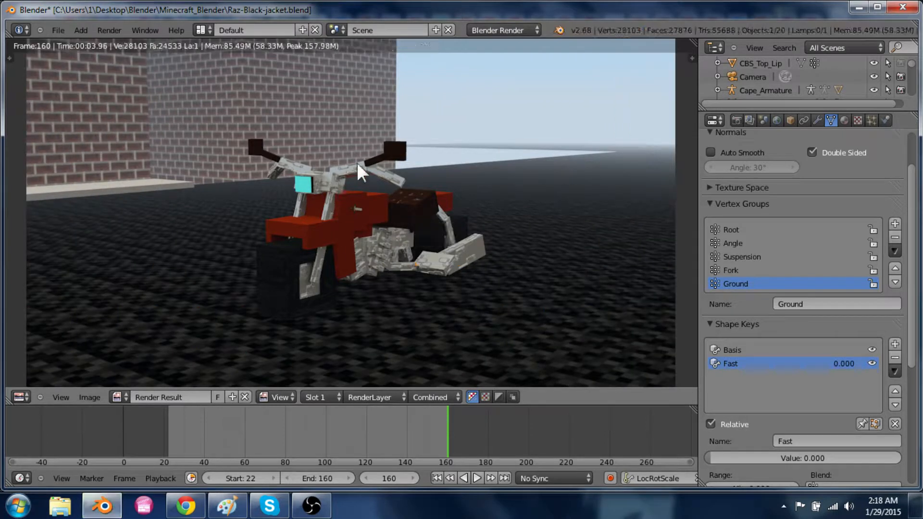
{"action": "scroll", "coordinate": [419, 289], "scroll_direction": "up", "scroll_amount": 3}
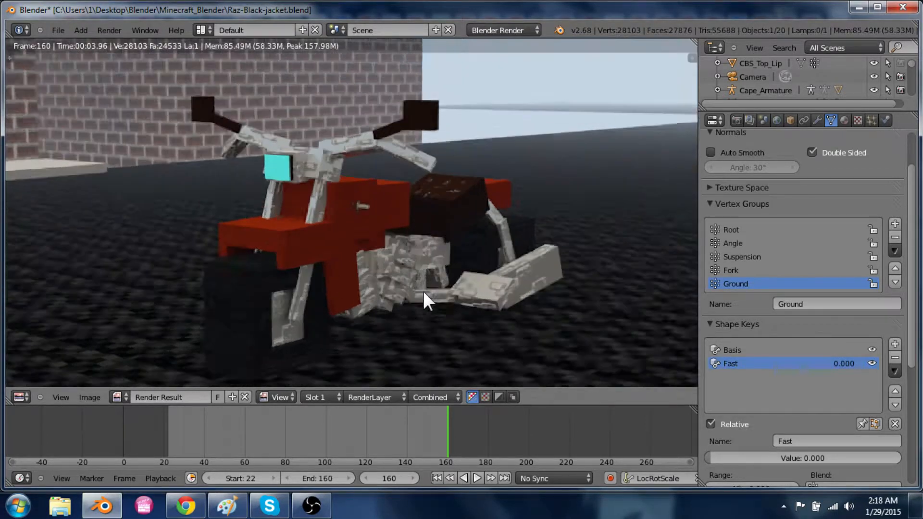
{"action": "scroll", "coordinate": [411, 294], "scroll_direction": "down", "scroll_amount": 2}
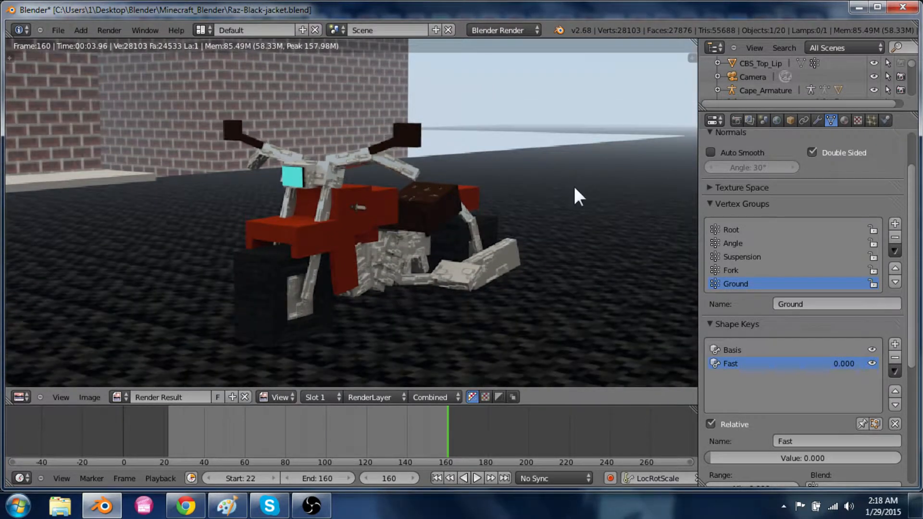
Undo the accidental Y resolution change, then set the render resolution scale to 100% and the anti-aliasing samples to 11
{"action": "left_click", "coordinate": [736, 119]}
{"action": "scroll", "coordinate": [548, 197], "scroll_direction": "down", "scroll_amount": 1}
{"action": "key", "text": "Escape"}
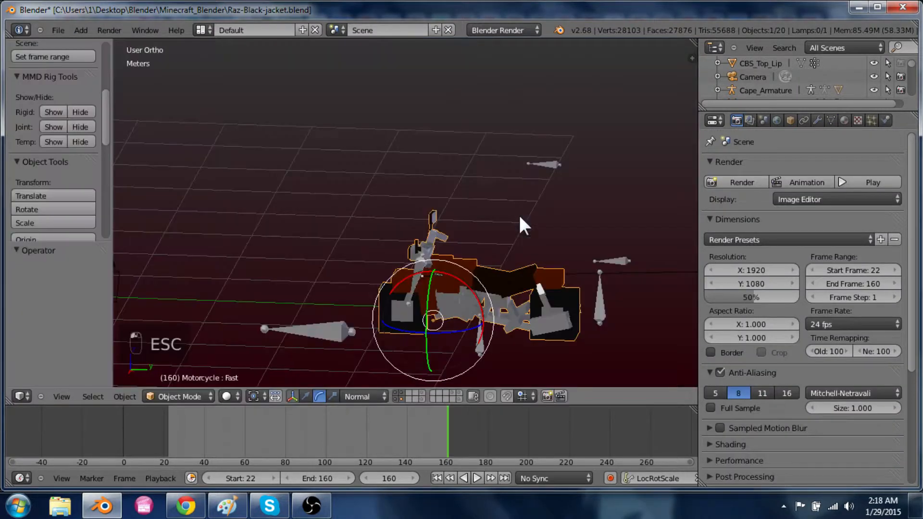
{"action": "left_click_drag", "start_coordinate": [750, 282], "coordinate": [844, 297]}
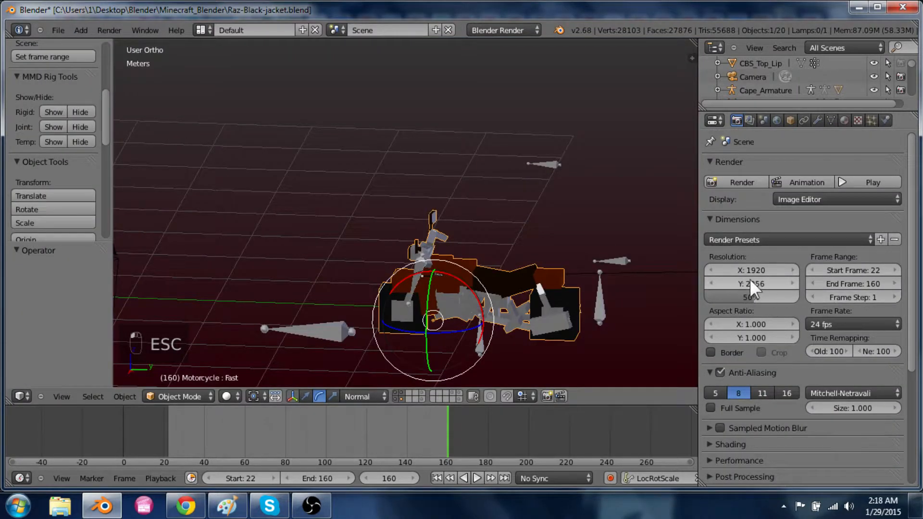
{"action": "key", "text": "ctrl+z"}
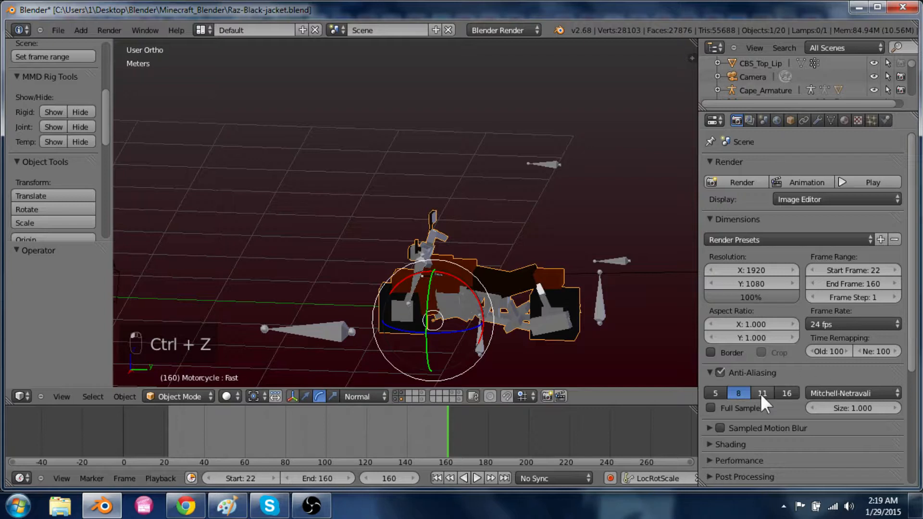
{"action": "left_click", "coordinate": [762, 394]}
Render the frame with the higher quality settings and inspect the motorcycle's front wheel and body
{"action": "left_click", "coordinate": [115, 29]}
{"action": "left_click", "coordinate": [113, 37]}
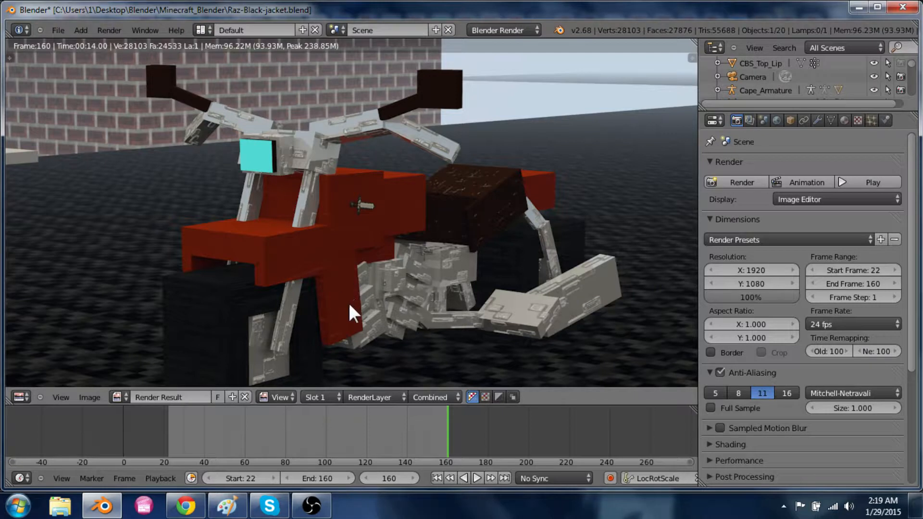
{"action": "scroll", "coordinate": [337, 296], "scroll_direction": "down", "scroll_amount": 1}
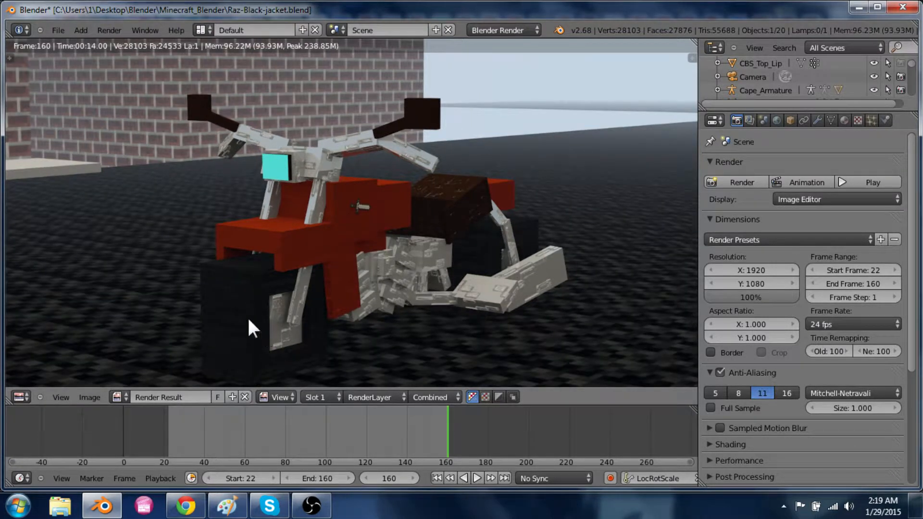
{"action": "scroll", "coordinate": [240, 308], "scroll_direction": "up", "scroll_amount": 1}
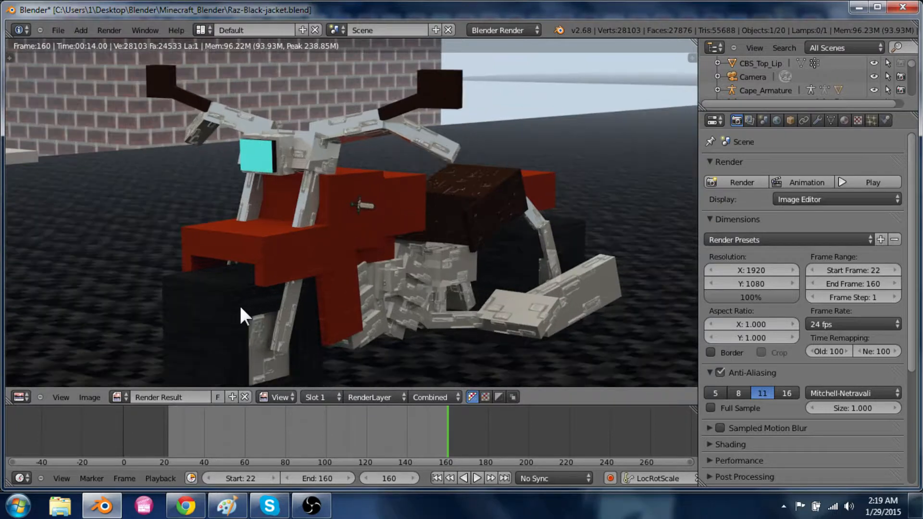
{"action": "scroll", "coordinate": [240, 308], "scroll_direction": "down", "scroll_amount": 1}
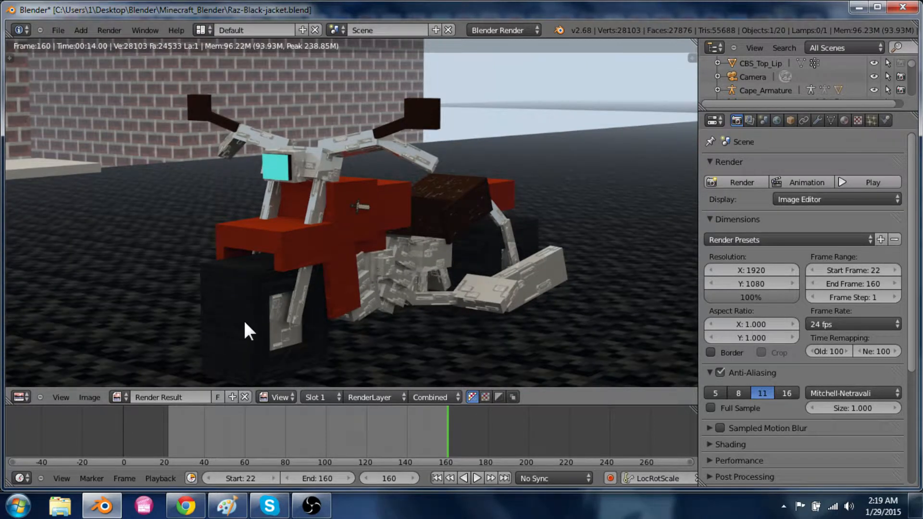
{"action": "scroll", "coordinate": [476, 223], "scroll_direction": "up", "scroll_amount": 1}
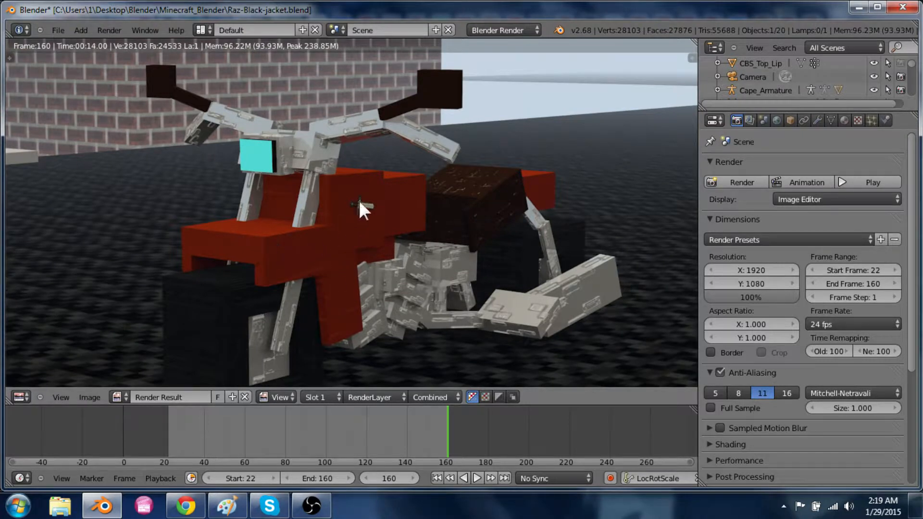
Examine the motorcycle's Body1 material and the image texture it uses, and close the render result
{"action": "left_click", "coordinate": [844, 120]}
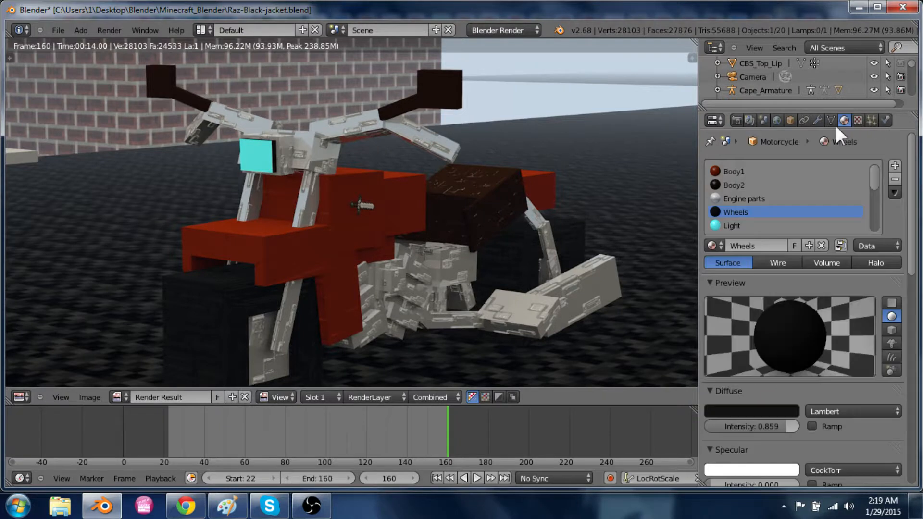
{"action": "left_click", "coordinate": [735, 171]}
{"action": "left_click", "coordinate": [858, 120]}
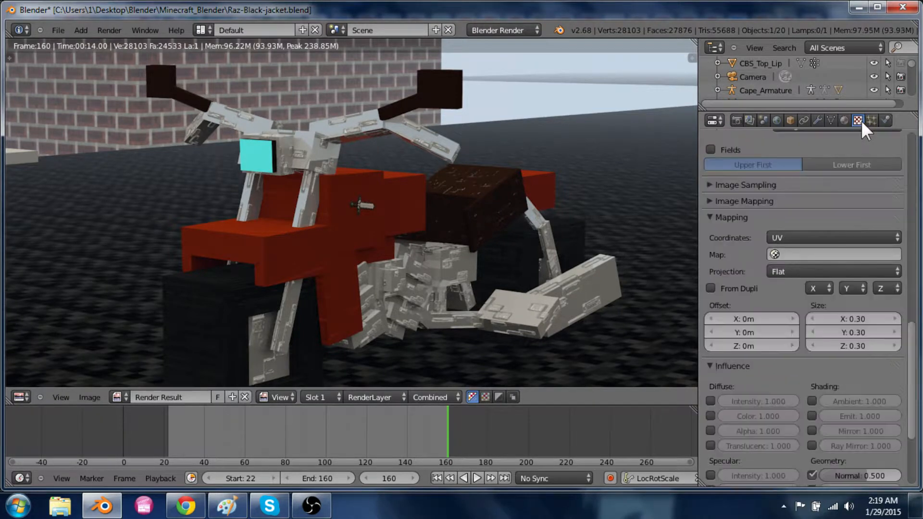
{"action": "scroll", "coordinate": [809, 287], "scroll_direction": "up", "scroll_amount": 10}
{"action": "scroll", "coordinate": [809, 287], "scroll_direction": "up", "scroll_amount": 7}
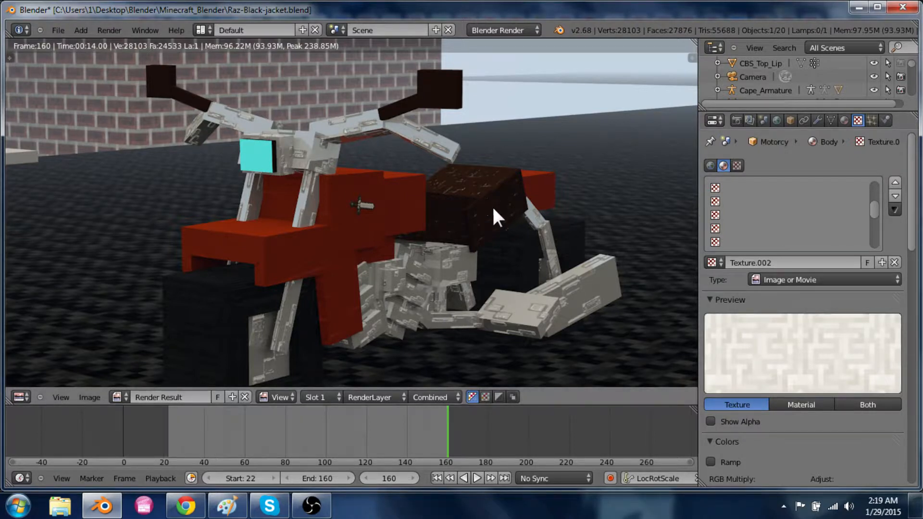
{"action": "key", "text": "Escape"}
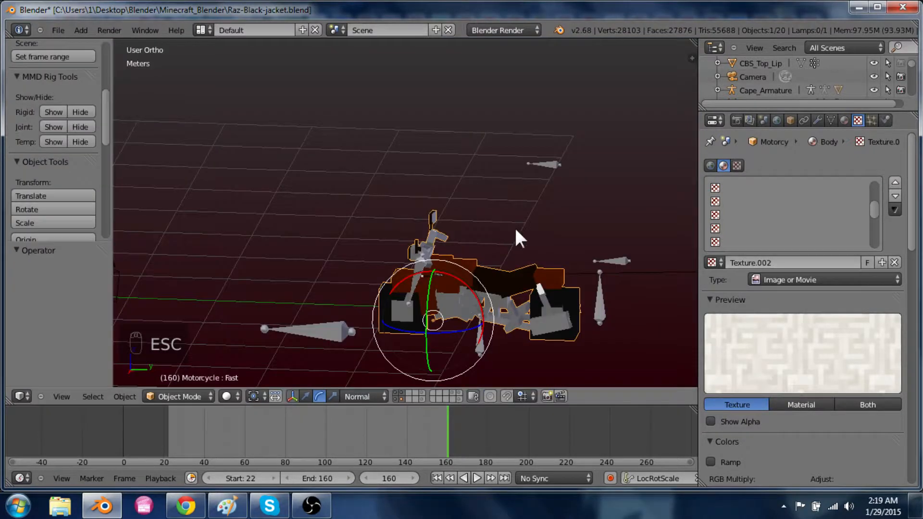
Render the frame again and show the motorcycle's Engine parts material
{"action": "left_click", "coordinate": [110, 30]}
{"action": "left_click", "coordinate": [154, 43]}
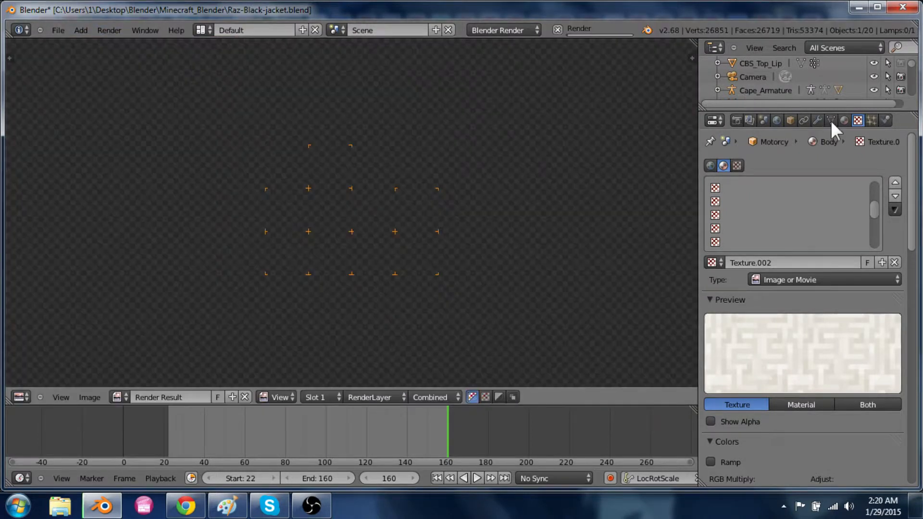
{"action": "left_click", "coordinate": [844, 121]}
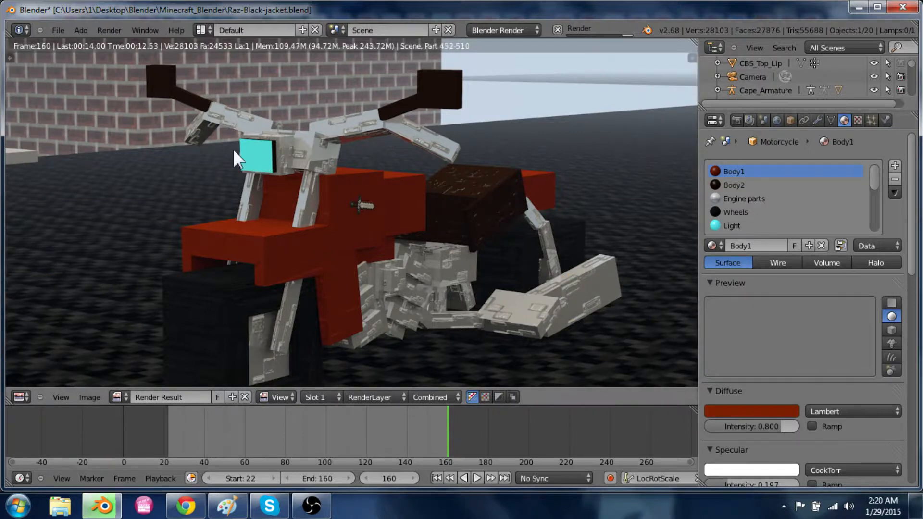
{"action": "left_click", "coordinate": [751, 200]}
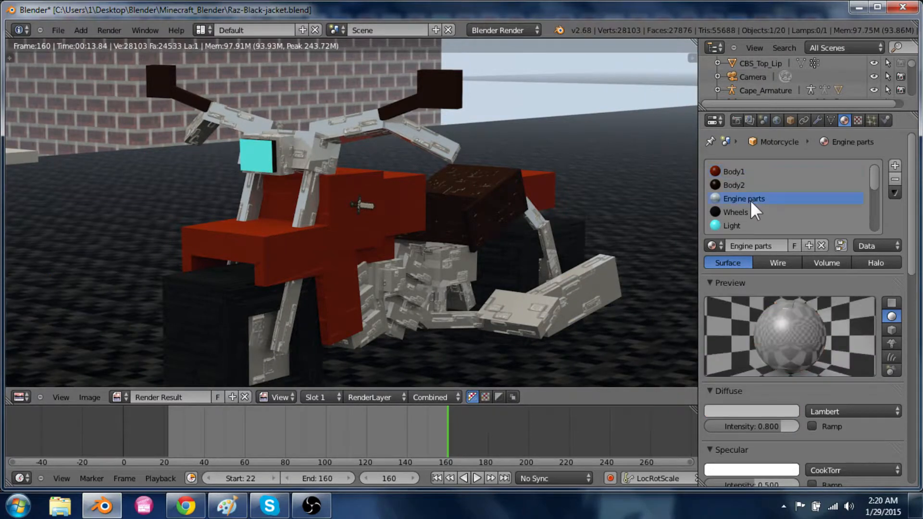
Examine the Body2 material's image texture and its colour settings, and close the render result
{"action": "left_click", "coordinate": [724, 185]}
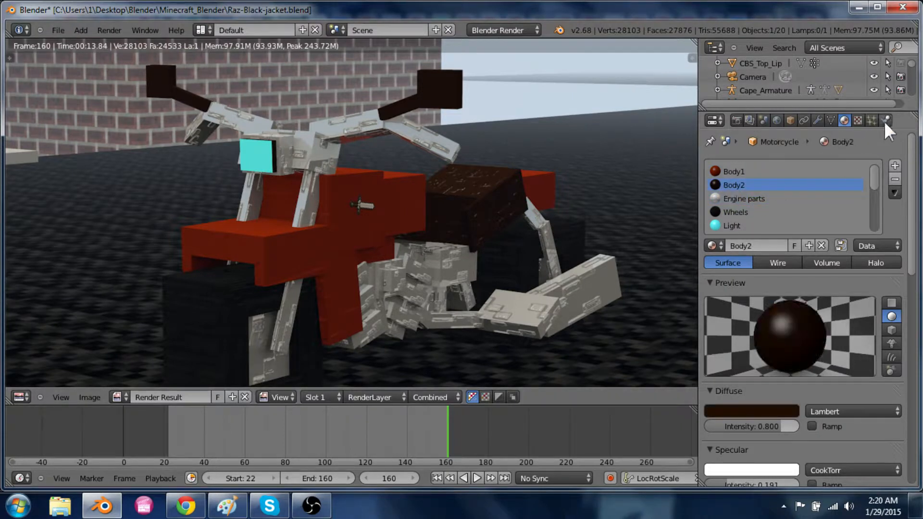
{"action": "left_click", "coordinate": [858, 119]}
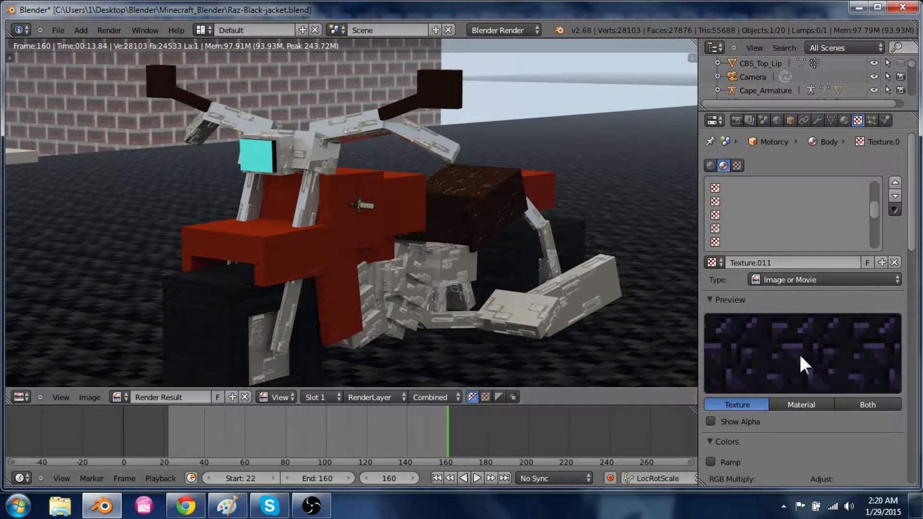
{"action": "scroll", "coordinate": [799, 353], "scroll_direction": "down", "scroll_amount": 3}
{"action": "scroll", "coordinate": [800, 356], "scroll_direction": "down", "scroll_amount": 3}
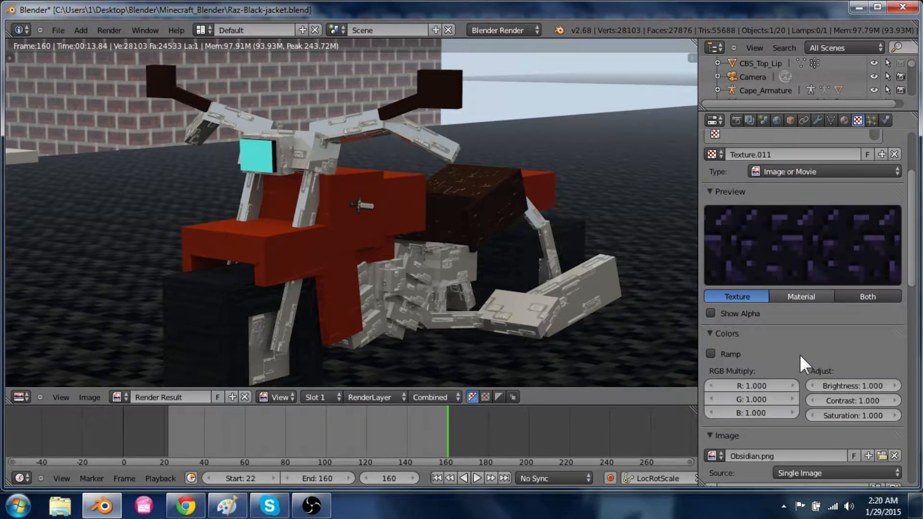
{"action": "scroll", "coordinate": [800, 357], "scroll_direction": "up", "scroll_amount": 3}
{"action": "scroll", "coordinate": [800, 354], "scroll_direction": "up", "scroll_amount": 3}
{"action": "scroll", "coordinate": [368, 215], "scroll_direction": "down", "scroll_amount": 3}
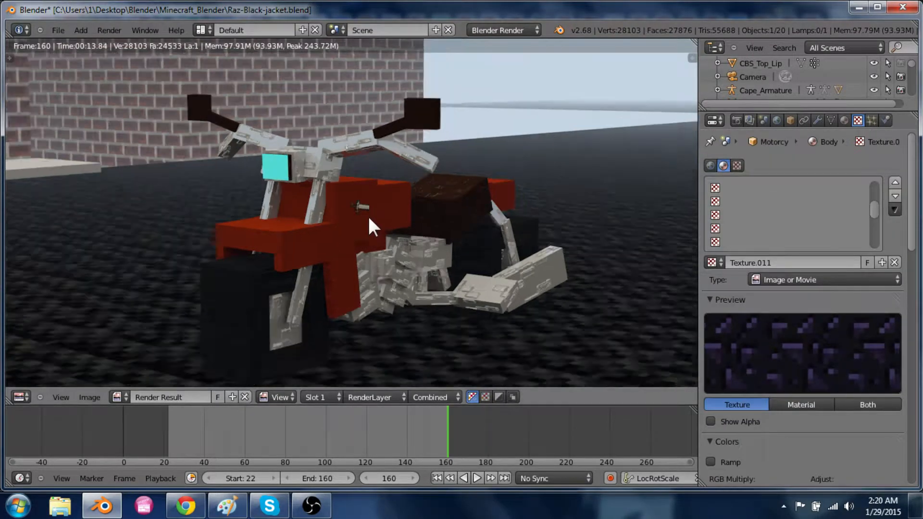
{"action": "key", "text": "Escape"}
{"action": "key", "text": "Escape"}
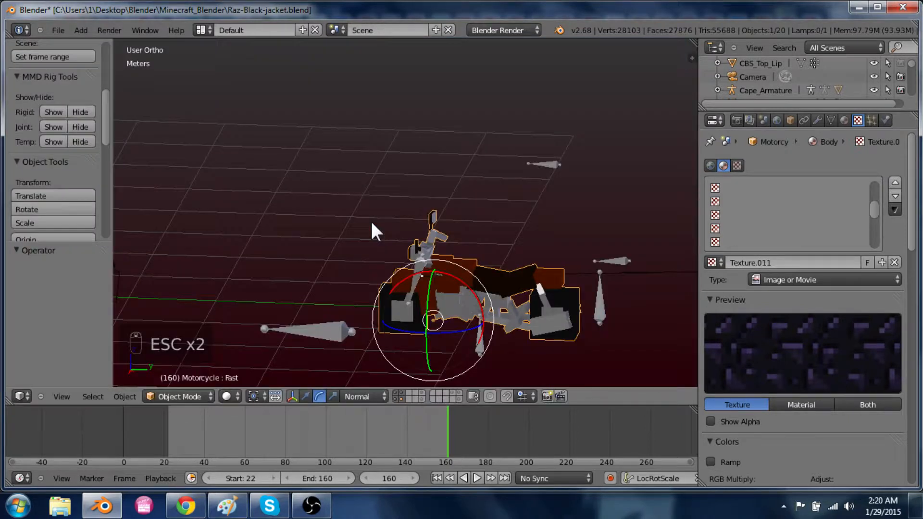
Look through the scene camera, select it and fly it away from the motorcycle to face the green vehicle
{"action": "key", "text": "KP_0"}
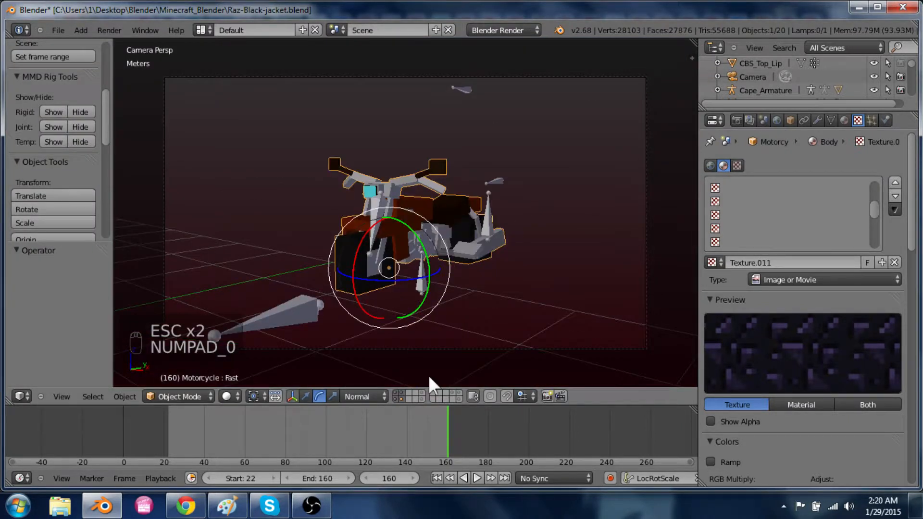
{"action": "right_click", "coordinate": [431, 347]}
{"action": "key", "text": "shift+f"}
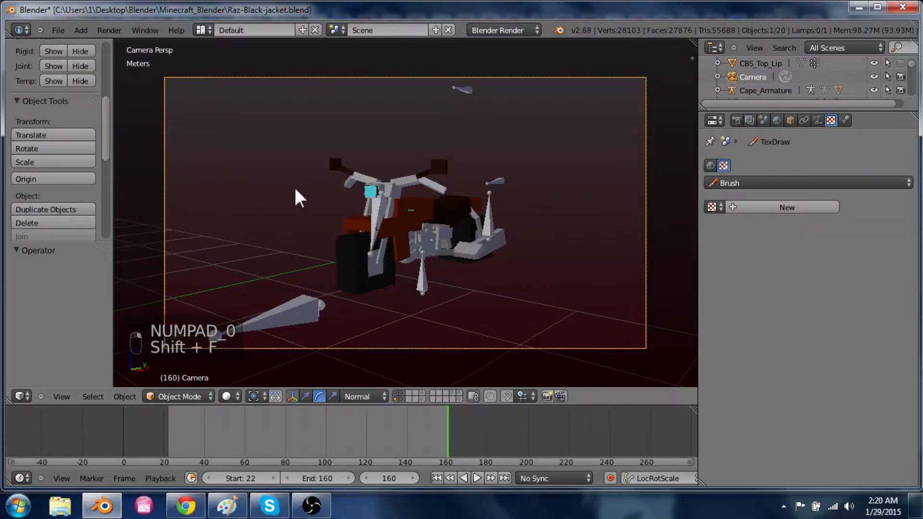
{"action": "left_click", "coordinate": [256, 230]}
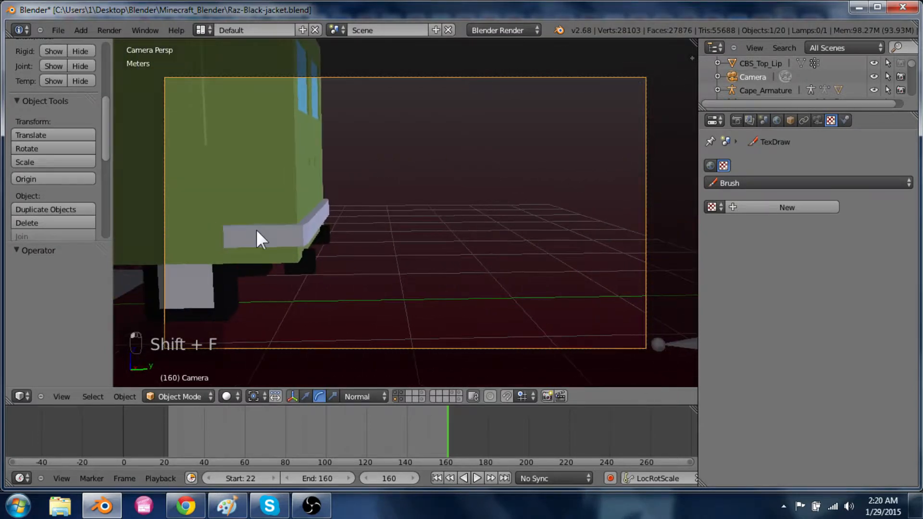
Move the camera about -20.37 m along the global X axis to frame the green vehicle's side
{"action": "key", "text": "g"}
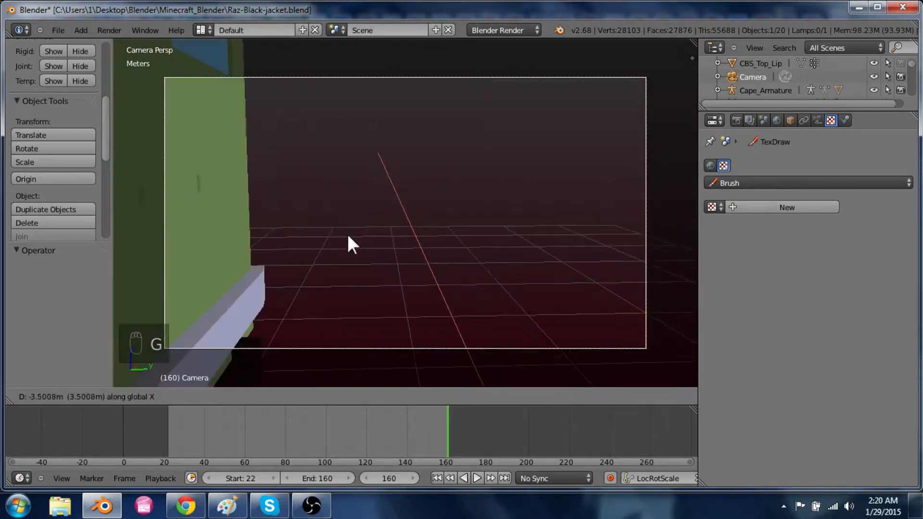
{"action": "key", "text": "x"}
{"action": "left_click", "coordinate": [92, 216]}
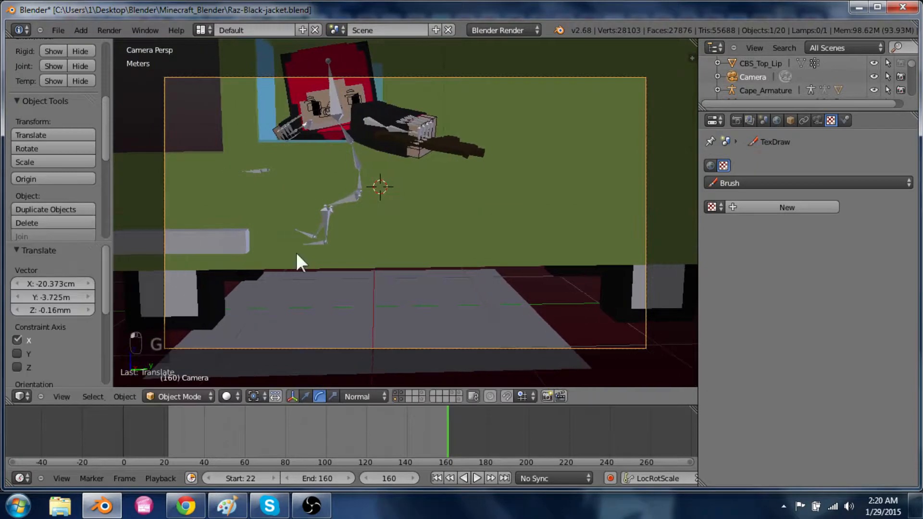
Pull the camera back about 3.2 m along its local Z axis and shift it to centre the whole green vehicle
{"action": "key", "text": "g"}
{"action": "key", "text": "z"}
{"action": "key", "text": "z"}
{"action": "left_click", "coordinate": [610, 319]}
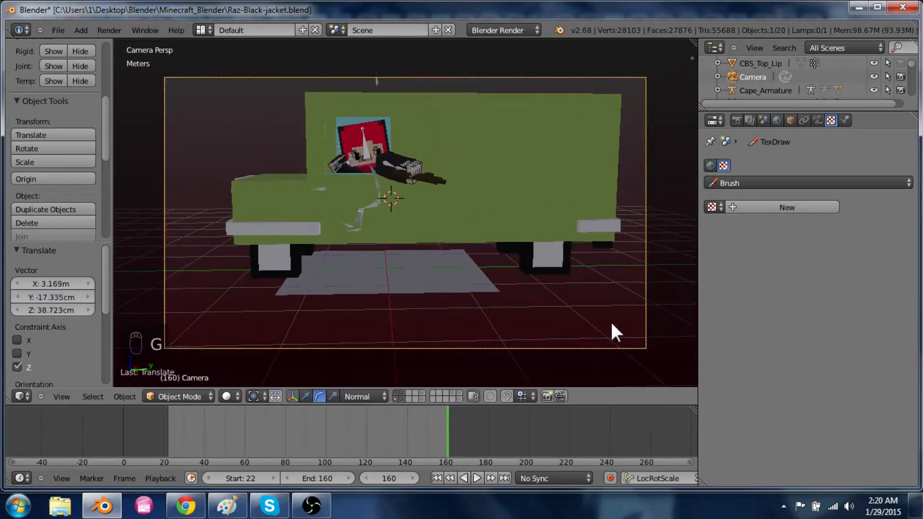
{"action": "key", "text": "g"}
{"action": "left_click", "coordinate": [520, 243]}
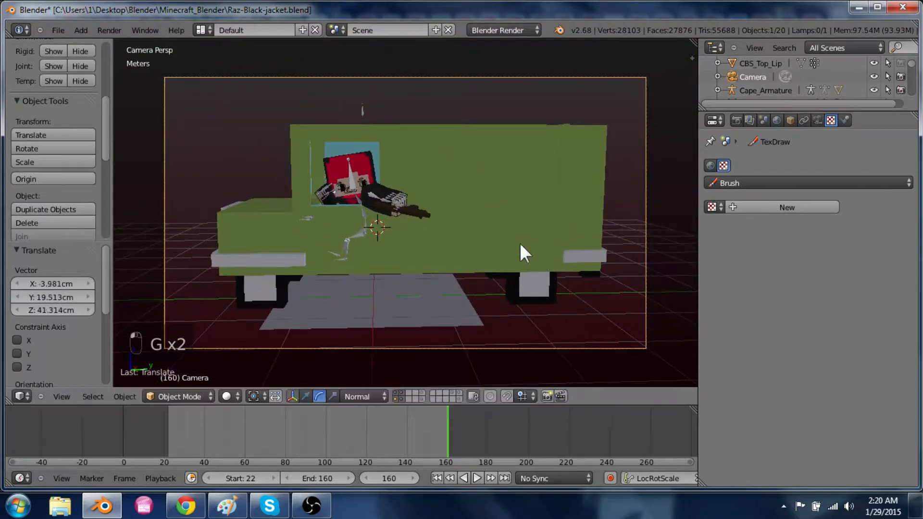
Render the side view of the green vehicle and close the render result
{"action": "left_click", "coordinate": [109, 30]}
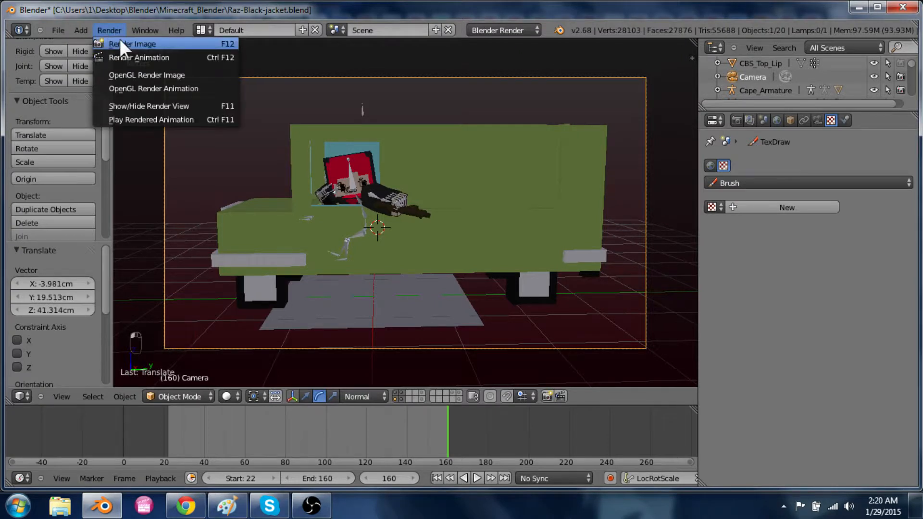
{"action": "left_click", "coordinate": [120, 39]}
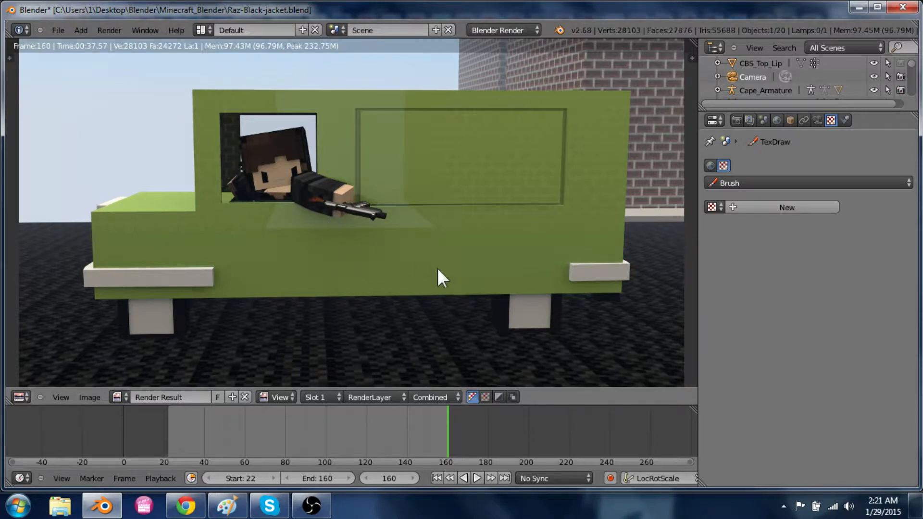
{"action": "key", "text": "Escape"}
Rotate the camera about -51° around the global Z axis to face the vehicle's front corner
{"action": "key", "text": "g"}
{"action": "key", "text": "r"}
{"action": "key", "text": "z"}
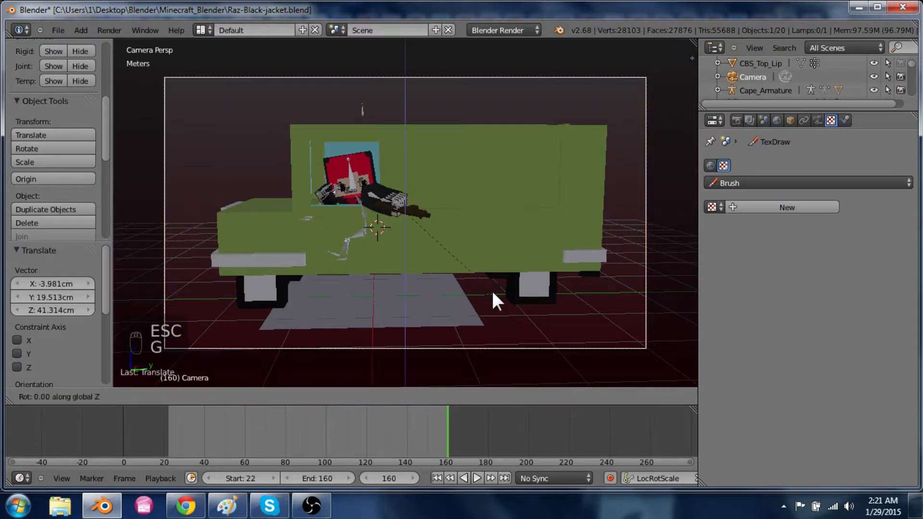
{"action": "left_click", "coordinate": [395, 304]}
Shift the camera about -95 cm in X and -71 cm in Y, and pull it back locally to frame the vehicle's front corner
{"action": "key", "text": "g"}
{"action": "key", "text": "g"}
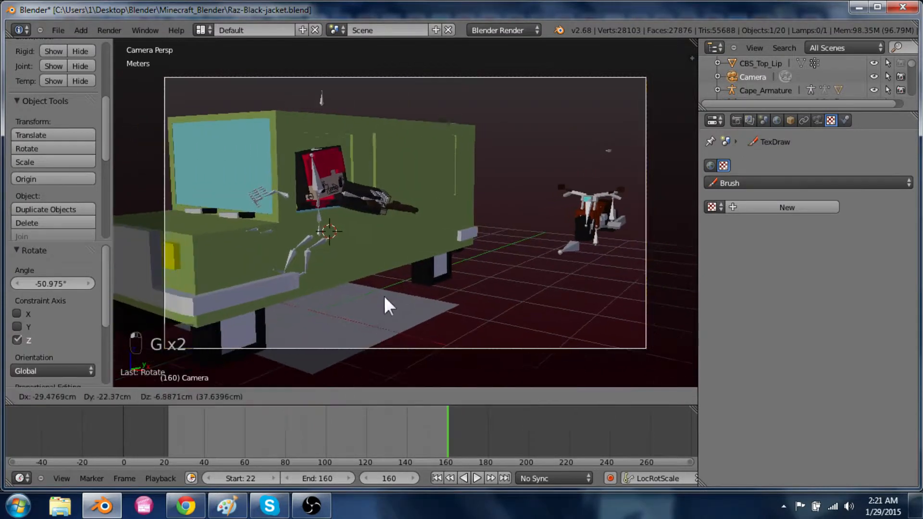
{"action": "left_click", "coordinate": [368, 290]}
{"action": "key", "text": "g"}
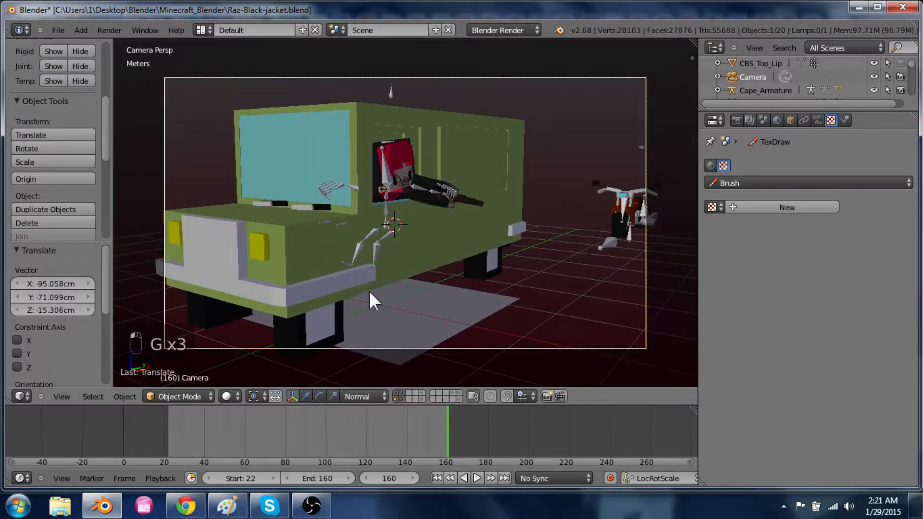
{"action": "left_click", "coordinate": [280, 317]}
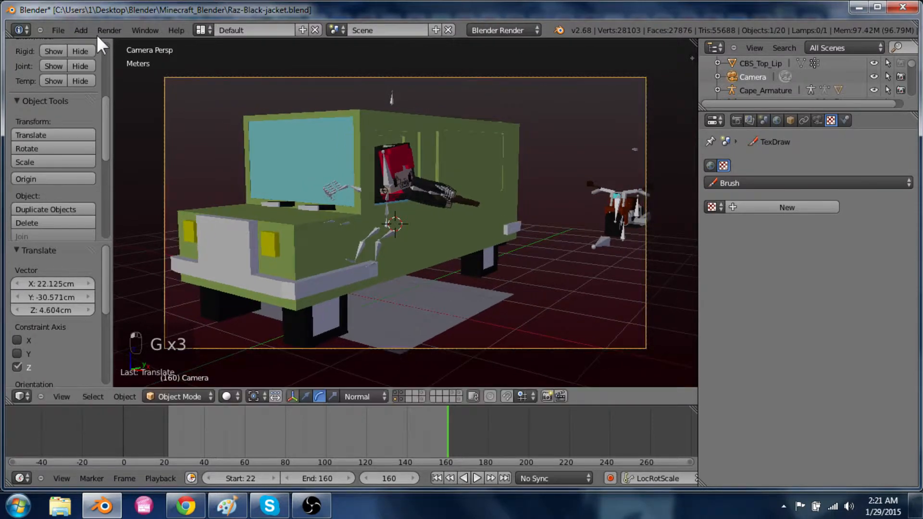
Render the frame from the vehicle's front-corner view
{"action": "left_click", "coordinate": [115, 28]}
{"action": "left_click", "coordinate": [126, 44]}
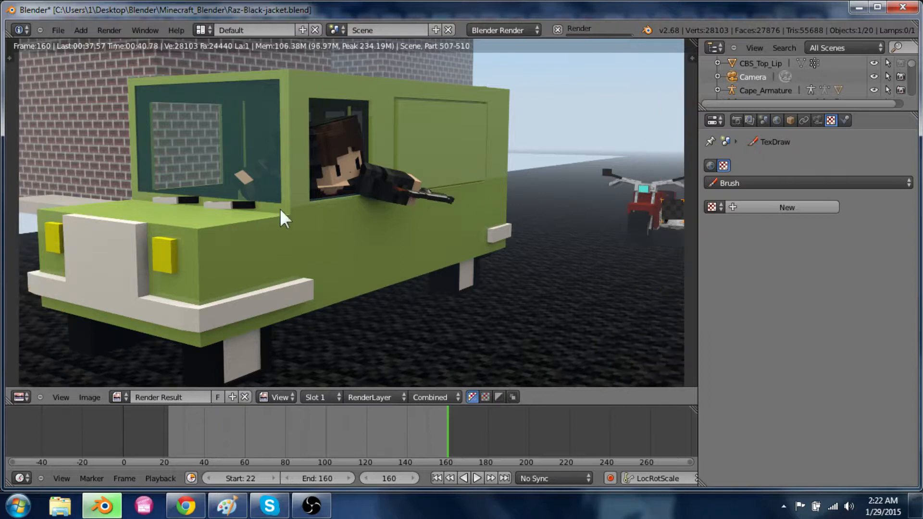
Circle the windshield wipers and headlights on the render with freehand annotations, and erase the strokes
{"action": "mouse_move", "coordinate": [246, 224]}
{"action": "left_mouse_down"}
{"action": "mouse_move", "coordinate": [173, 166]}
{"action": "mouse_move", "coordinate": [206, 217]}
{"action": "left_mouse_up"}
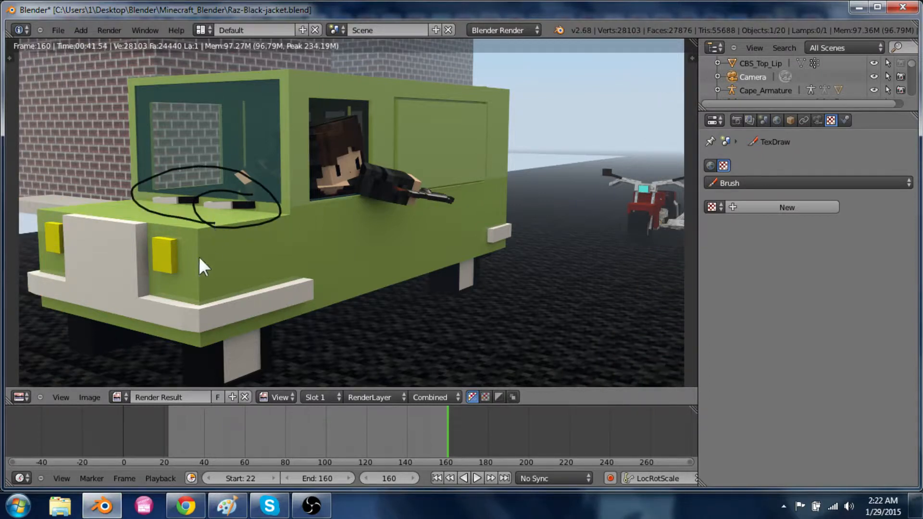
{"action": "left_click_drag", "start_coordinate": [199, 278], "coordinate": [159, 303]}
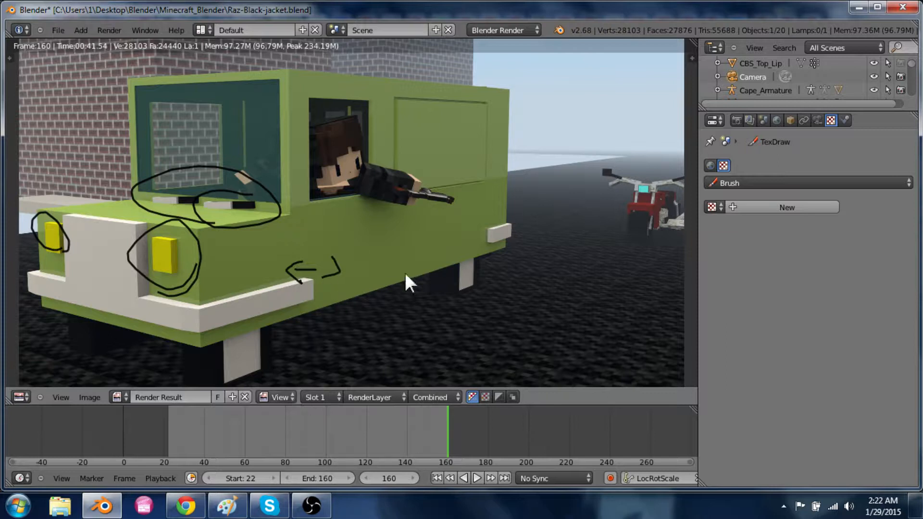
{"action": "mouse_move", "coordinate": [370, 270]}
{"action": "right_mouse_down"}
{"action": "mouse_move", "coordinate": [303, 268]}
{"action": "mouse_move", "coordinate": [283, 288]}
{"action": "mouse_move", "coordinate": [134, 274]}
{"action": "mouse_move", "coordinate": [175, 222]}
{"action": "mouse_move", "coordinate": [192, 276]}
{"action": "mouse_move", "coordinate": [276, 206]}
{"action": "mouse_move", "coordinate": [232, 176]}
{"action": "mouse_move", "coordinate": [161, 175]}
{"action": "mouse_move", "coordinate": [128, 189]}
{"action": "mouse_move", "coordinate": [254, 192]}
{"action": "right_mouse_up"}
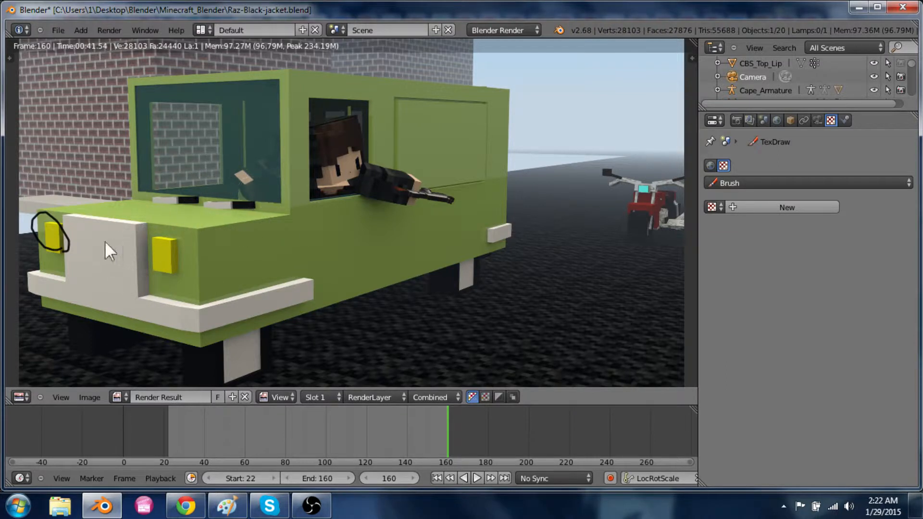
{"action": "right_click_drag", "start_coordinate": [110, 250], "coordinate": [54, 247]}
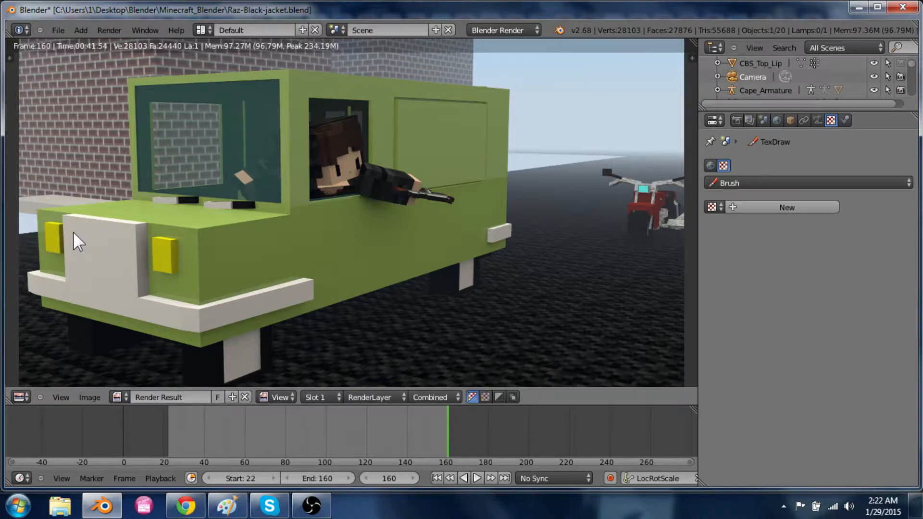
Switch to Chrome and examine the cars in the "Tough Luck - Minecraft Animation - Slamacow" video between 0:32 and 1:20
{"action": "left_click", "coordinate": [186, 510]}
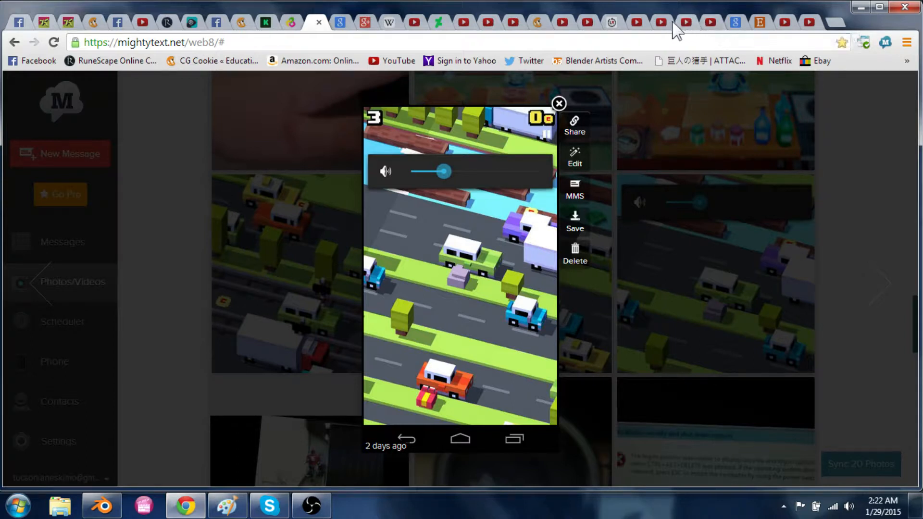
{"action": "left_click", "coordinate": [638, 23]}
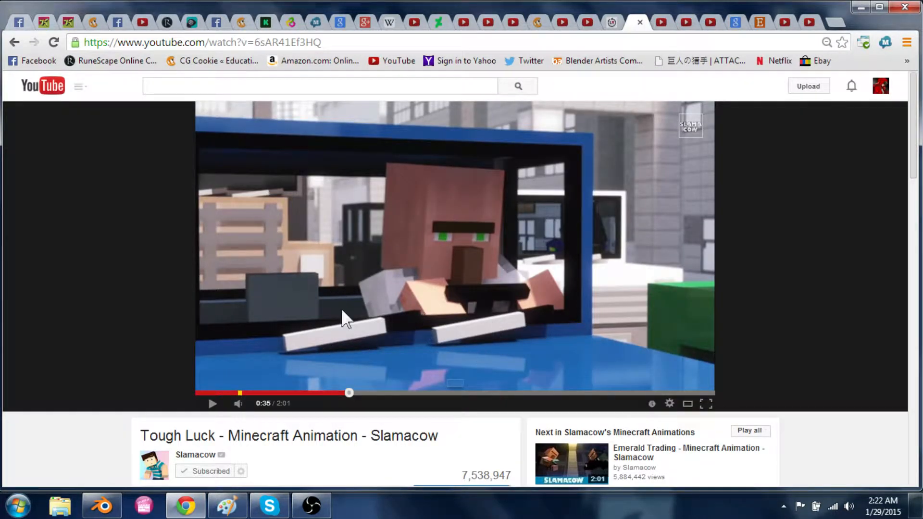
{"action": "left_click", "coordinate": [335, 392]}
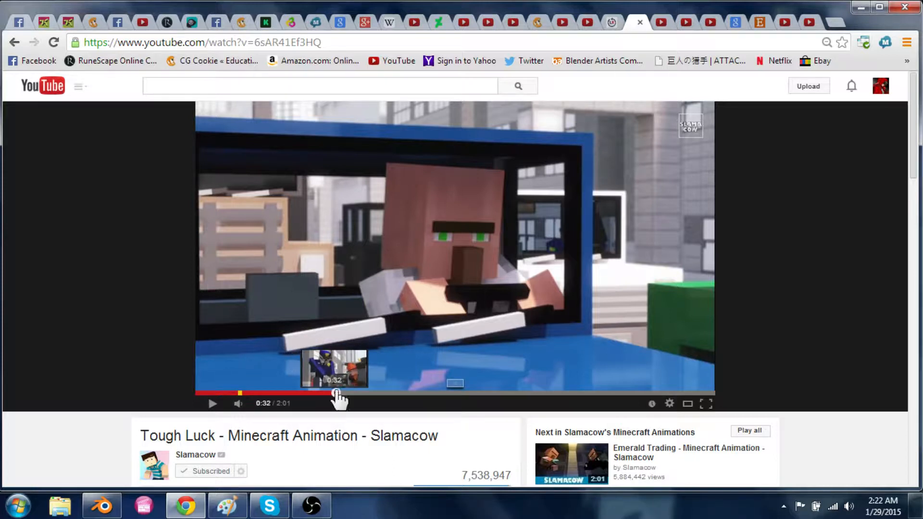
{"action": "left_click", "coordinate": [362, 393]}
{"action": "left_click", "coordinate": [393, 393]}
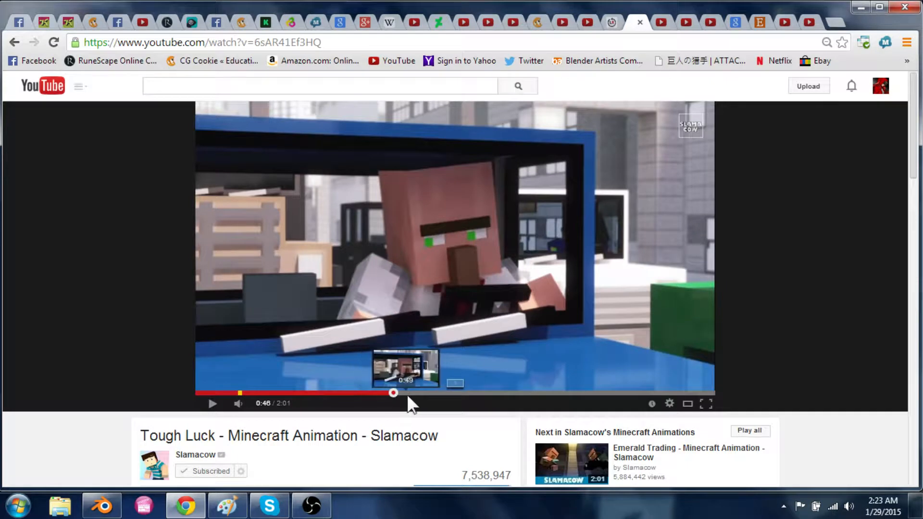
{"action": "left_click", "coordinate": [414, 393]}
{"action": "left_click", "coordinate": [435, 393]}
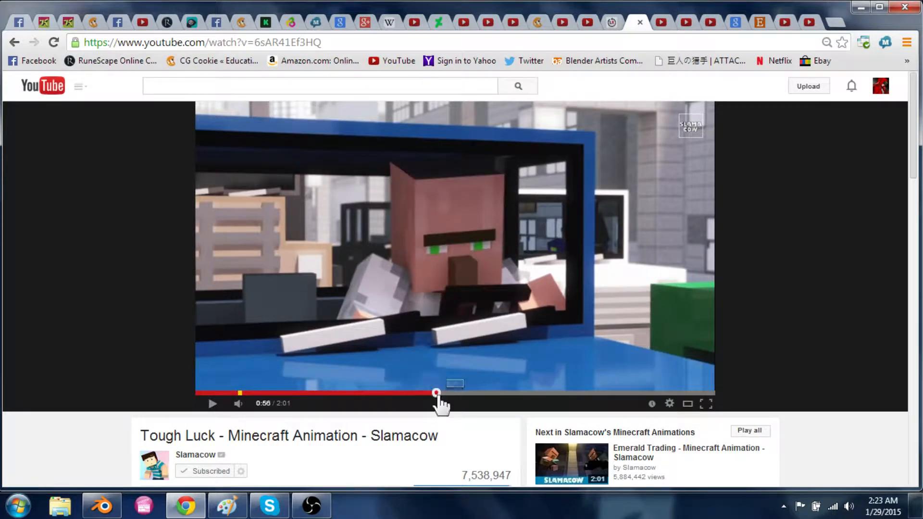
{"action": "left_click", "coordinate": [463, 394]}
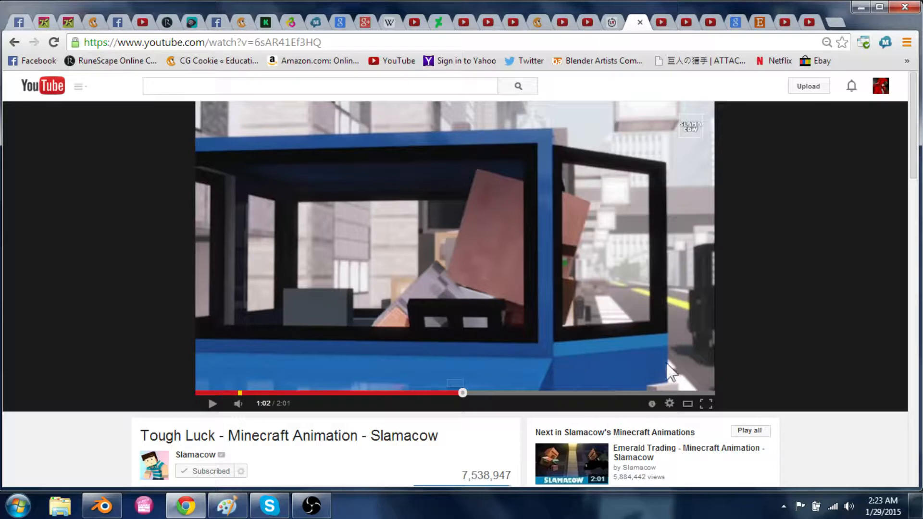
{"action": "left_click", "coordinate": [481, 393]}
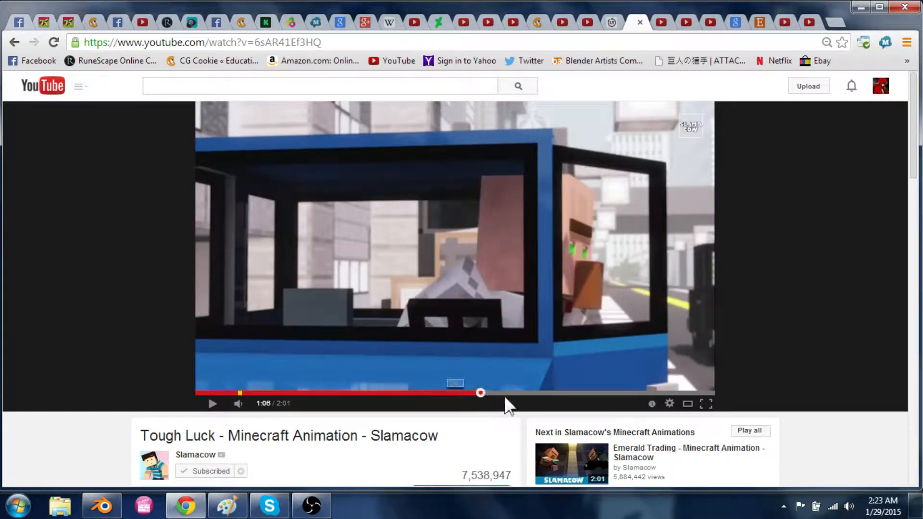
{"action": "left_click", "coordinate": [505, 394]}
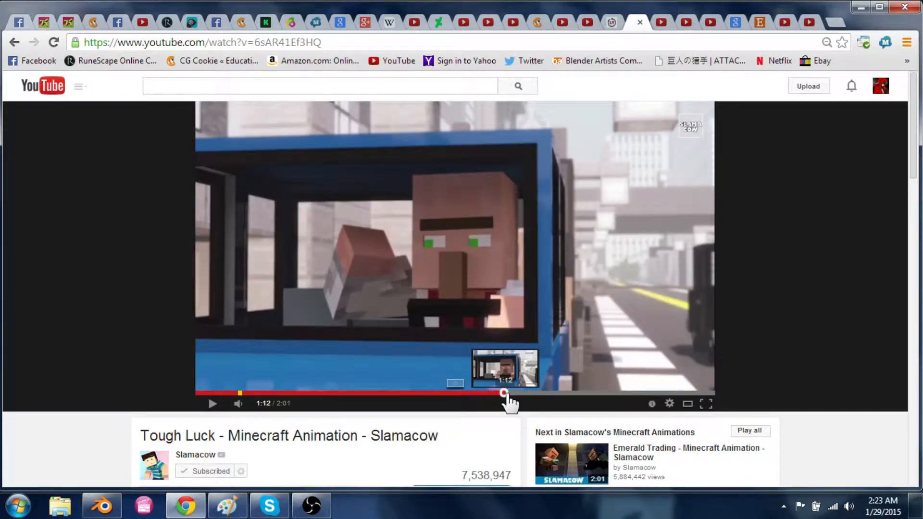
{"action": "left_click", "coordinate": [522, 393]}
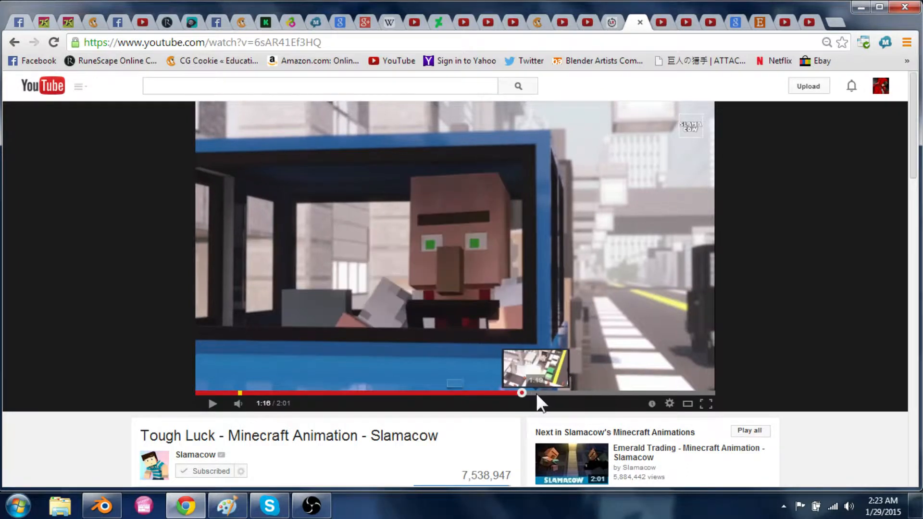
{"action": "left_click", "coordinate": [537, 393]}
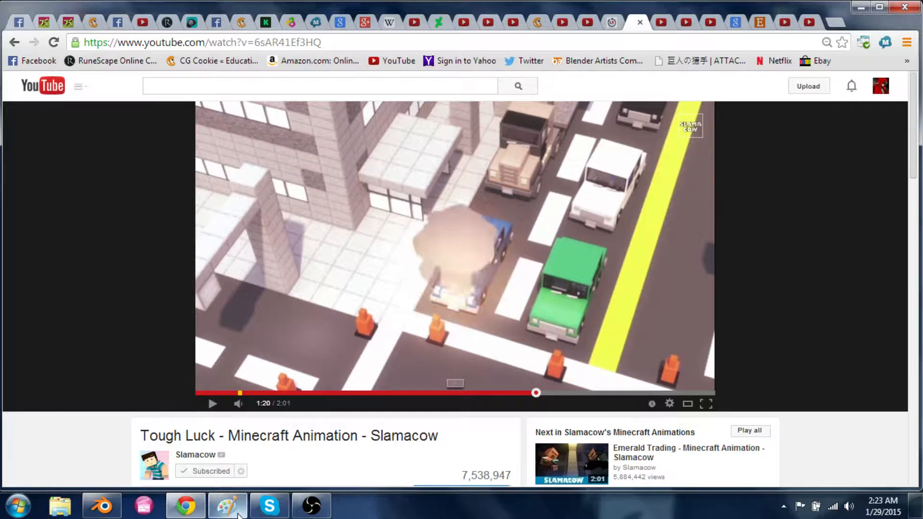
Compare the green vehicle's render in Blender with the cars in the paused Chrome video at 1:20
{"action": "left_click", "coordinate": [113, 505]}
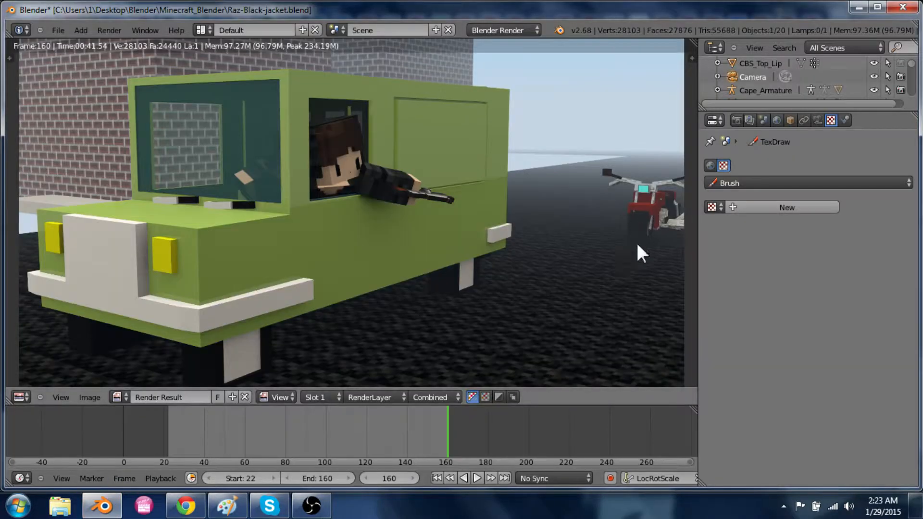
{"action": "key", "text": "alt+Tab"}
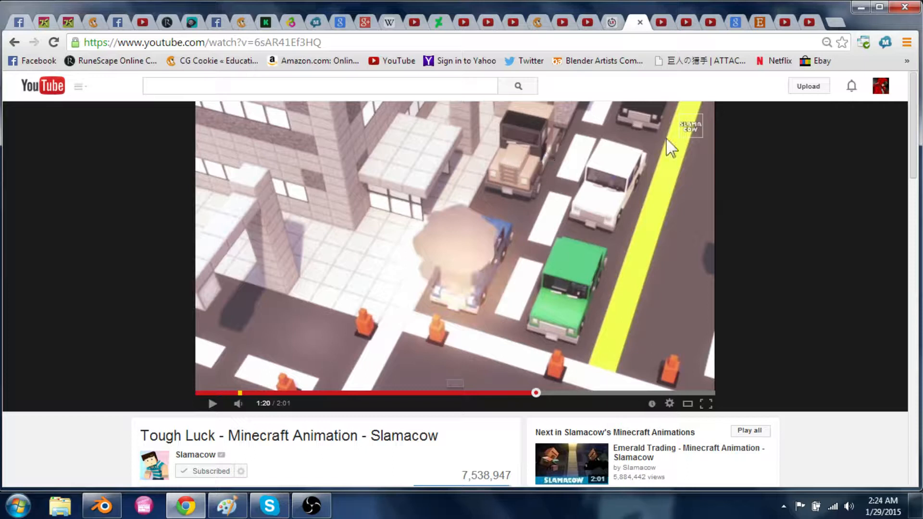
{"action": "key", "text": "alt+Tab"}
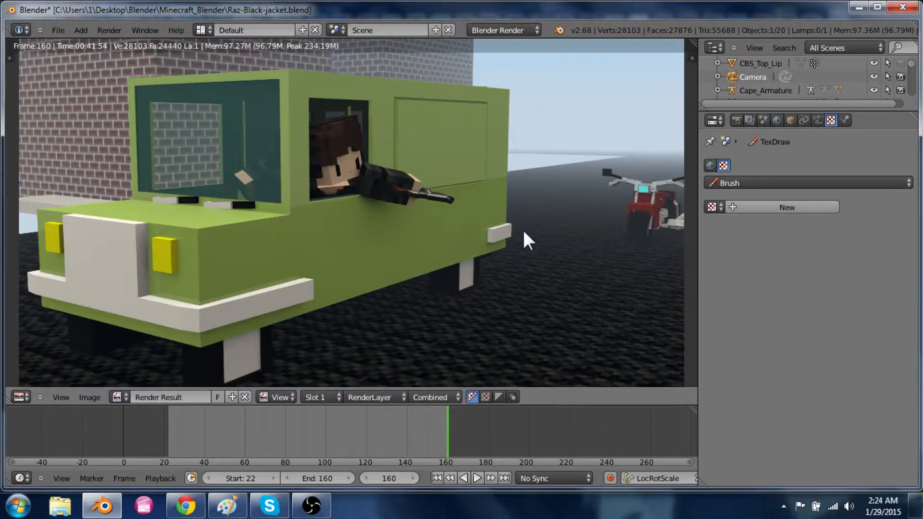
{"action": "key", "text": "alt+Tab"}
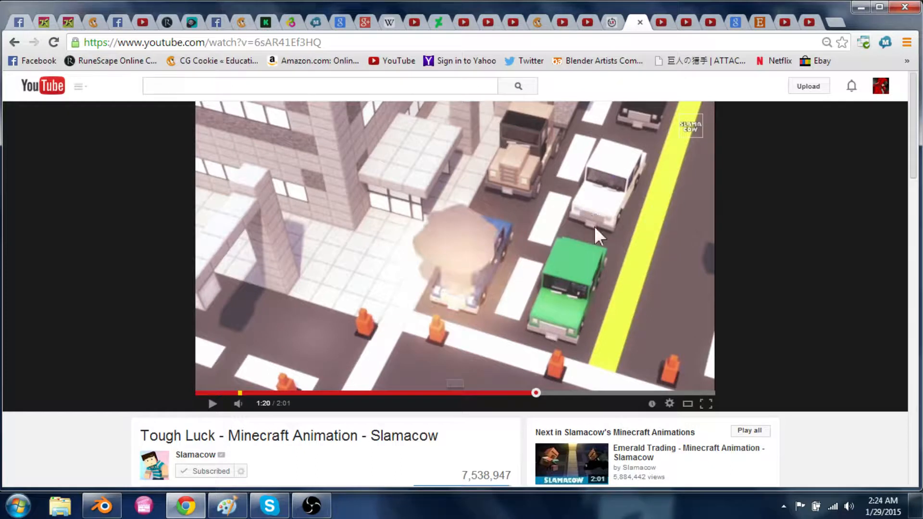
View the blocky road game screenshot in MightyText, browse the neighbouring photos and return to the photo gallery
{"action": "left_click", "coordinate": [316, 21]}
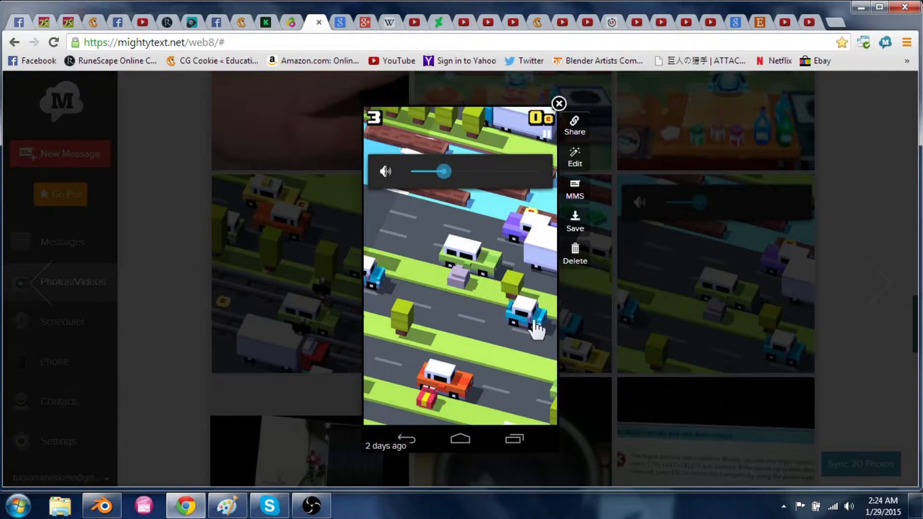
{"action": "left_click", "coordinate": [865, 287]}
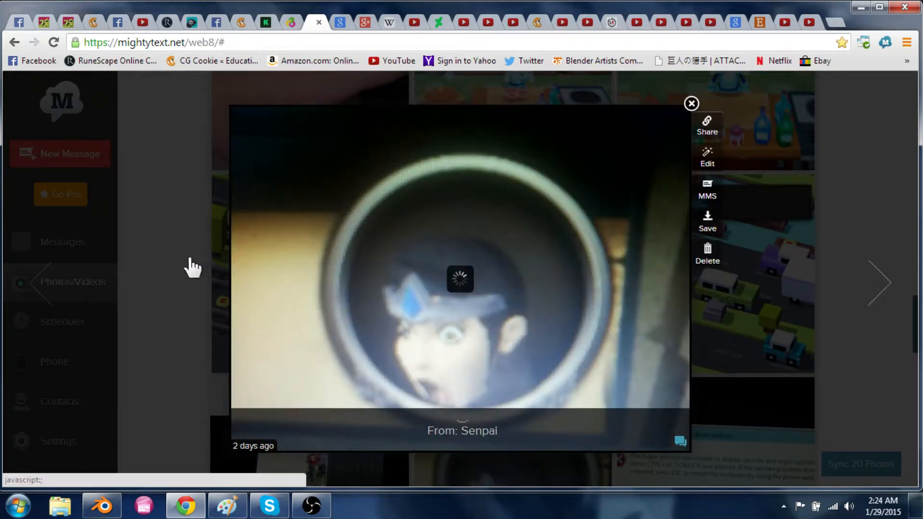
{"action": "left_click", "coordinate": [37, 289]}
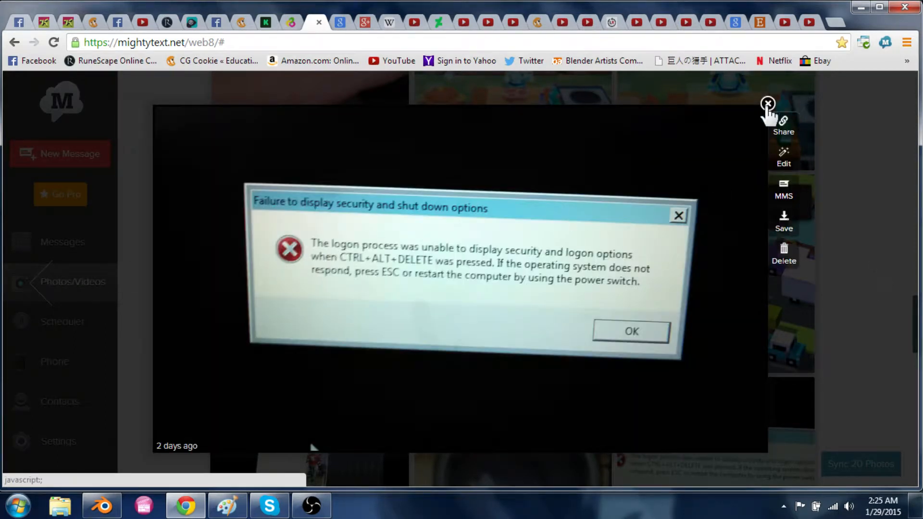
{"action": "left_click", "coordinate": [767, 103]}
{"action": "scroll", "coordinate": [366, 269], "scroll_direction": "up", "scroll_amount": 4}
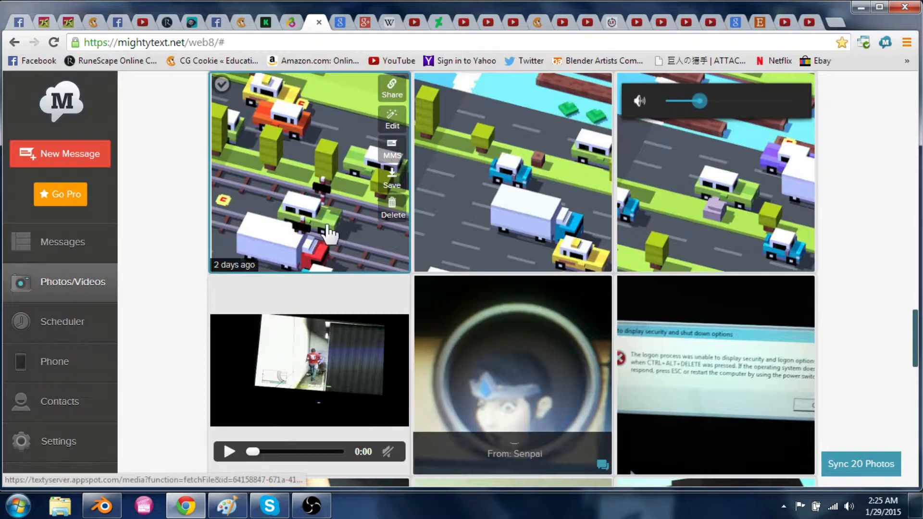
Examine the cars and trucks in the game screenshots scored 23 and 12, and switch back to Blender
{"action": "left_click", "coordinate": [326, 238]}
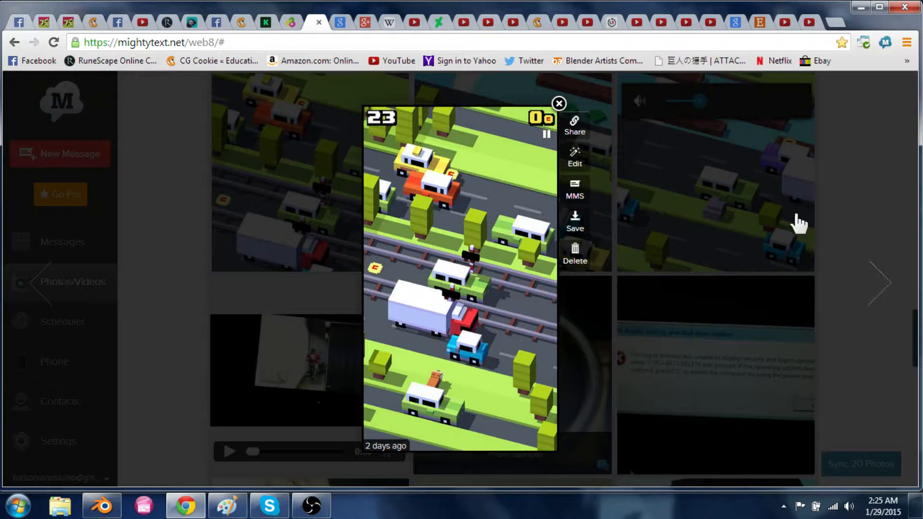
{"action": "left_click", "coordinate": [559, 103]}
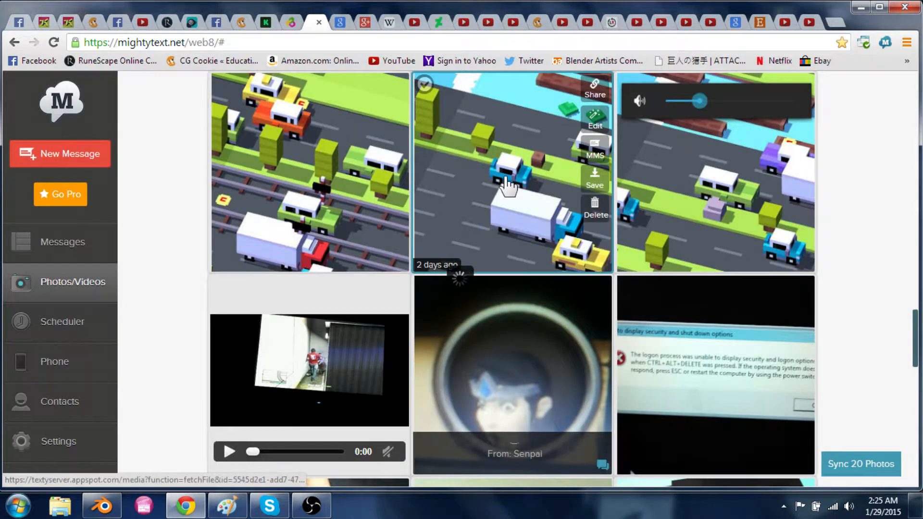
{"action": "left_click", "coordinate": [501, 182]}
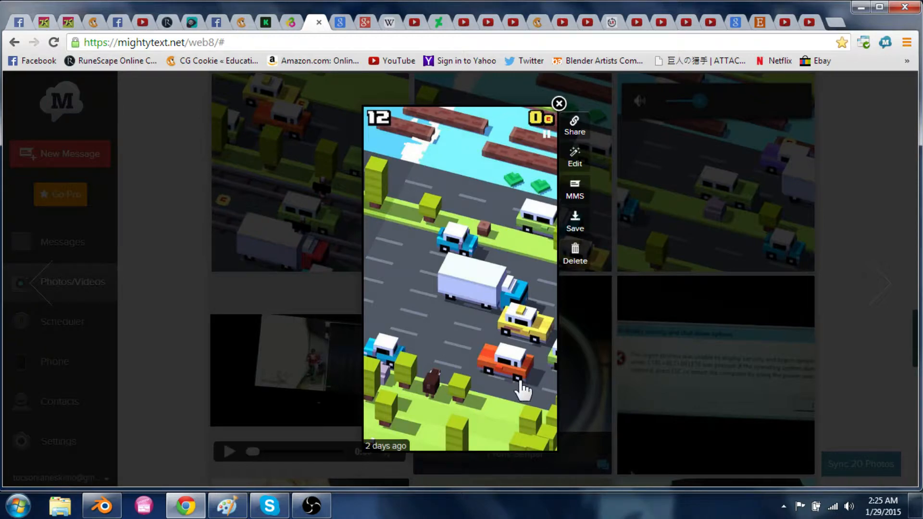
{"action": "key", "text": "alt+Tab"}
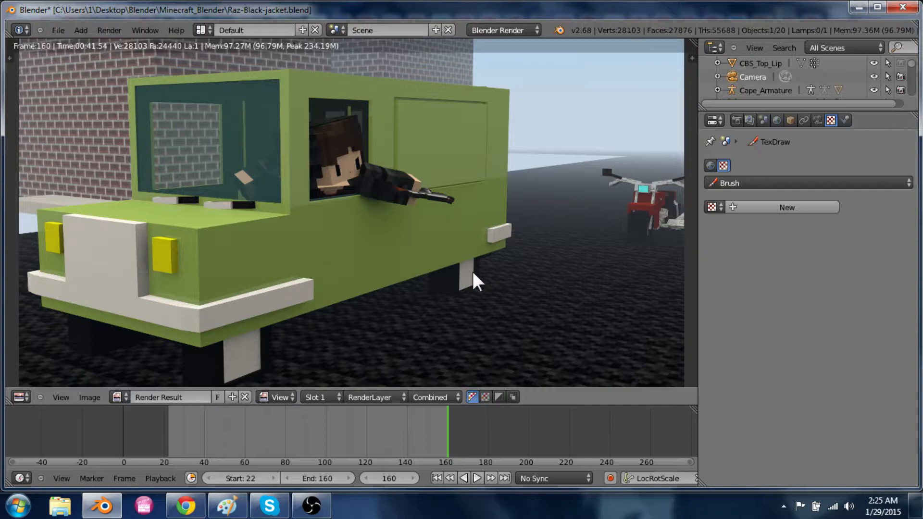
Compare the green van's render with the vehicles in the Chrome game screenshot, switch back to Blender and close the render
{"action": "key", "text": "alt+Tab"}
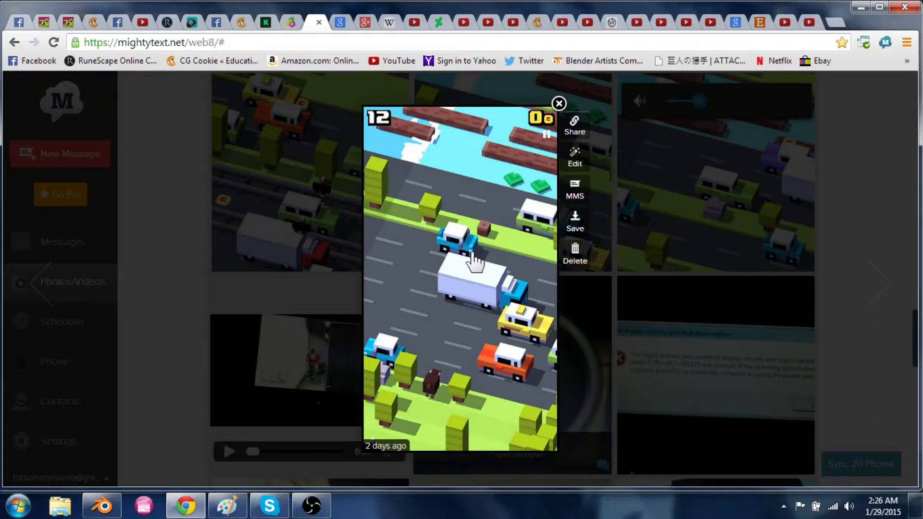
{"action": "key", "text": "alt+Tab"}
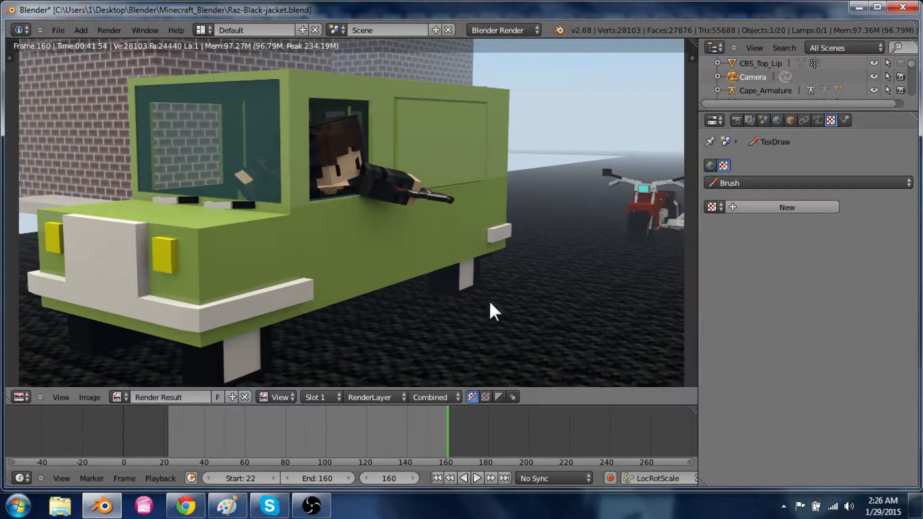
{"action": "key", "text": "Escape"}
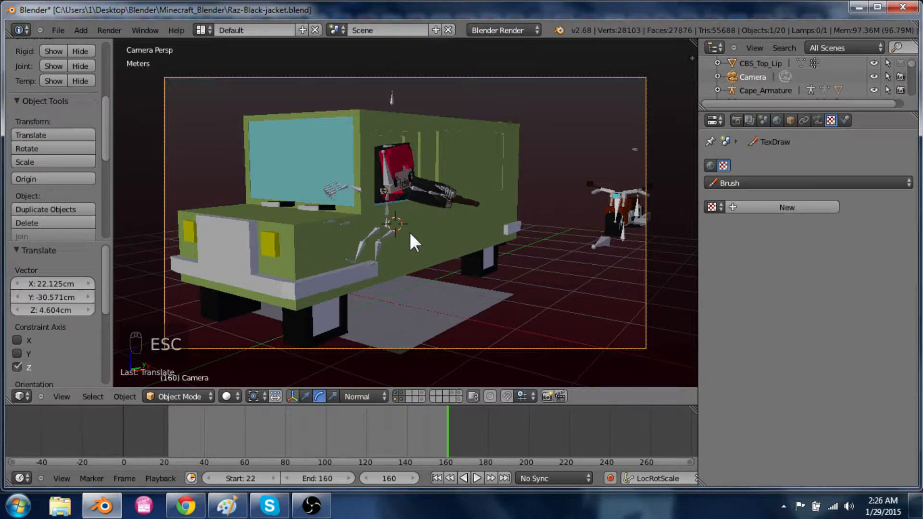
Move the green van away from the character, about -4.14 m along X and about 9.25 m along Y
{"action": "key", "text": "KP_0"}
{"action": "scroll", "coordinate": [409, 232], "scroll_direction": "down", "scroll_amount": 4}
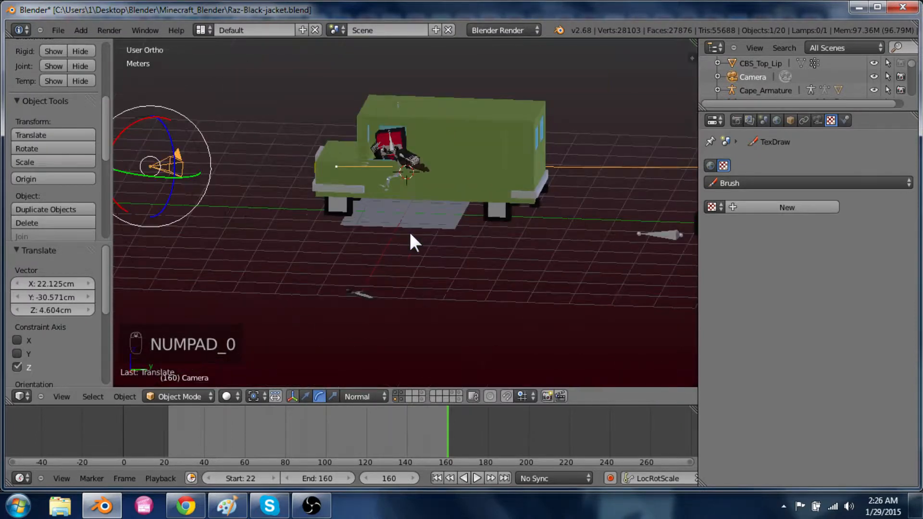
{"action": "right_click", "coordinate": [497, 140]}
{"action": "middle_click_drag", "start_coordinate": [401, 226], "coordinate": [526, 302]}
{"action": "middle_click_drag", "start_coordinate": [513, 267], "coordinate": [546, 319], "text": "shift"}
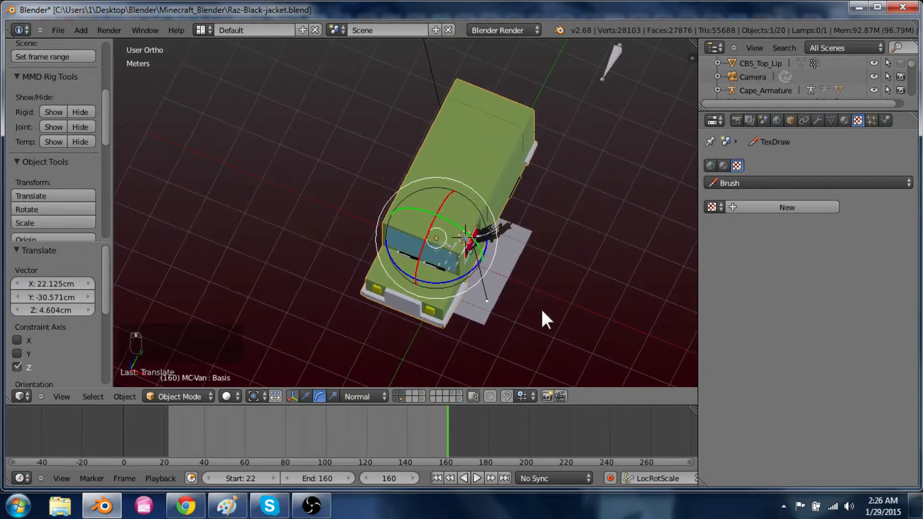
{"action": "key", "text": "g"}
{"action": "key", "text": "x"}
{"action": "left_click", "coordinate": [382, 260]}
{"action": "middle_click_drag", "start_coordinate": [379, 260], "coordinate": [241, 291]}
{"action": "key", "text": "g"}
{"action": "key", "text": "y"}
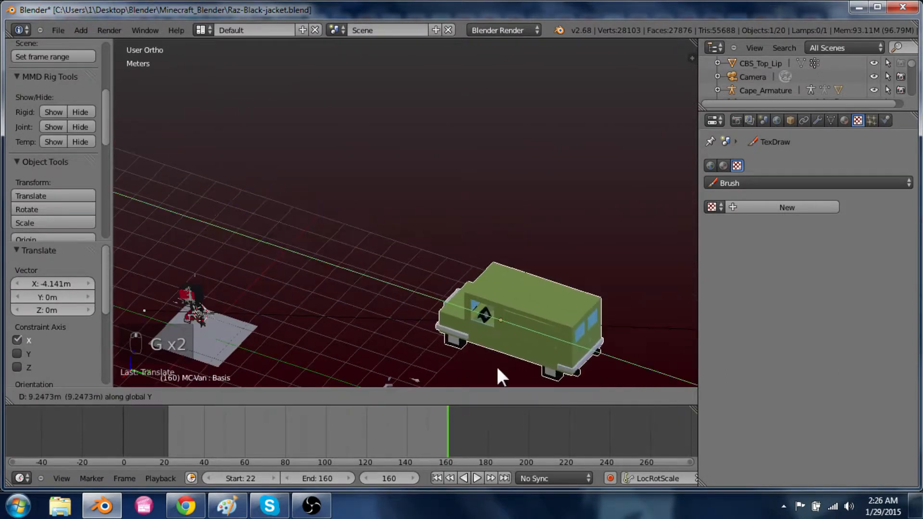
{"action": "left_click", "coordinate": [494, 365]}
Reveal all hidden scene objects and undo the reveal
{"action": "key", "text": "alt+h"}
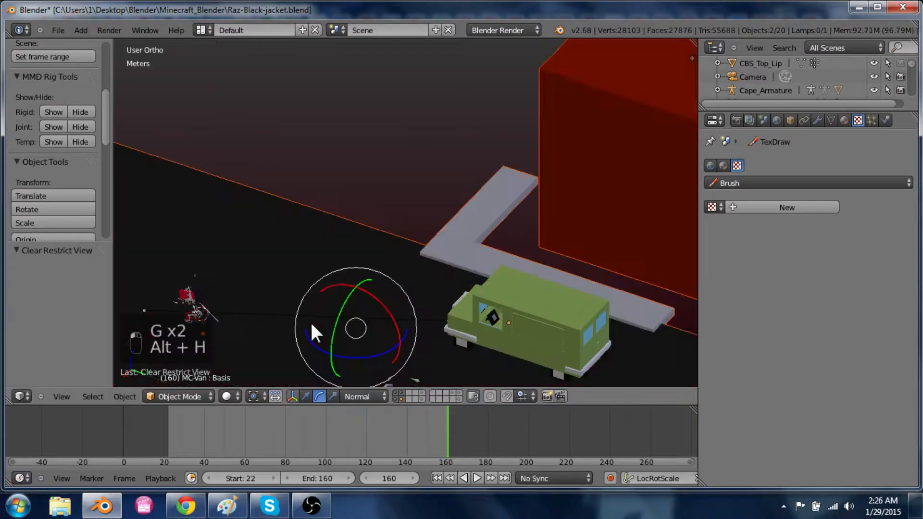
{"action": "middle_click_drag", "start_coordinate": [310, 321], "coordinate": [483, 144], "text": "shift"}
{"action": "key", "text": "ctrl+z"}
Inspect the assault rifle in the character's hand and the sniper rifle on its back, selecting each in turn
{"action": "scroll", "coordinate": [484, 166], "scroll_direction": "up", "scroll_amount": 5}
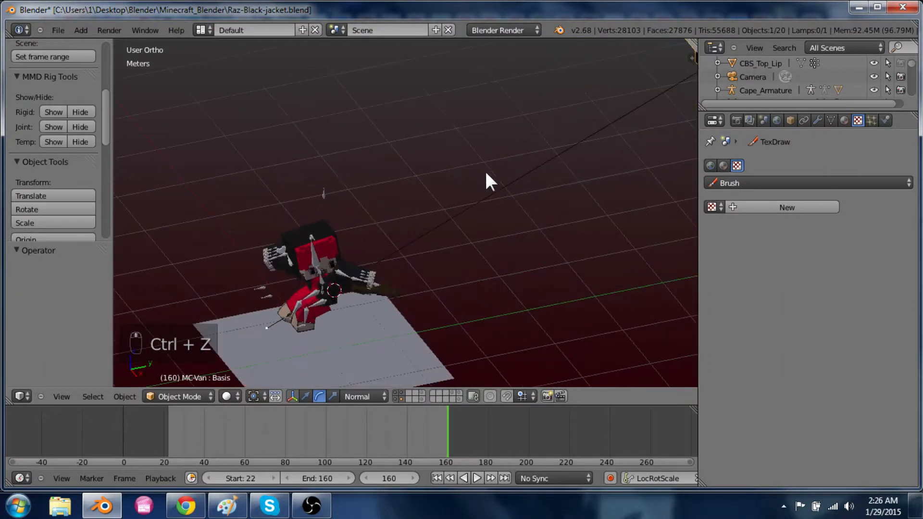
{"action": "middle_click_drag", "start_coordinate": [368, 306], "coordinate": [480, 243], "text": "shift"}
{"action": "scroll", "coordinate": [480, 243], "scroll_direction": "up", "scroll_amount": 3}
{"action": "scroll", "coordinate": [452, 257], "scroll_direction": "up", "scroll_amount": 2}
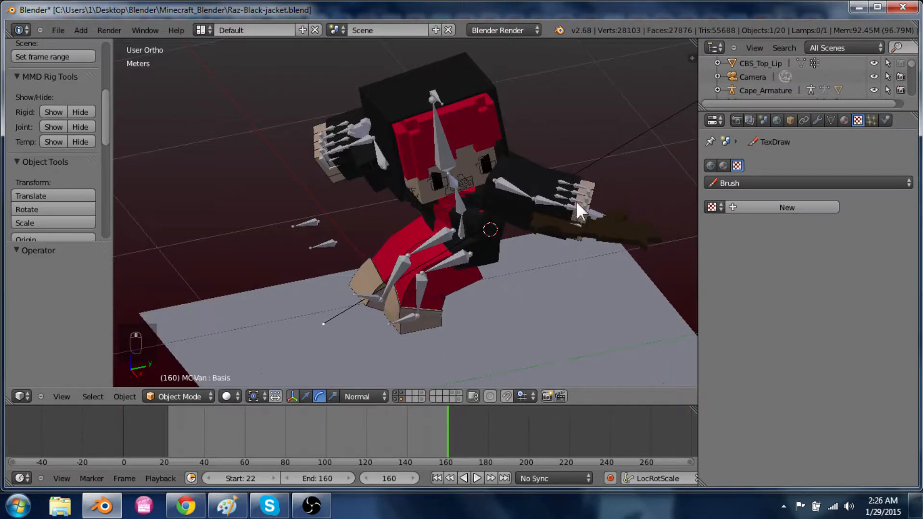
{"action": "right_click", "coordinate": [633, 233]}
{"action": "middle_click_drag", "start_coordinate": [632, 232], "coordinate": [198, 211]}
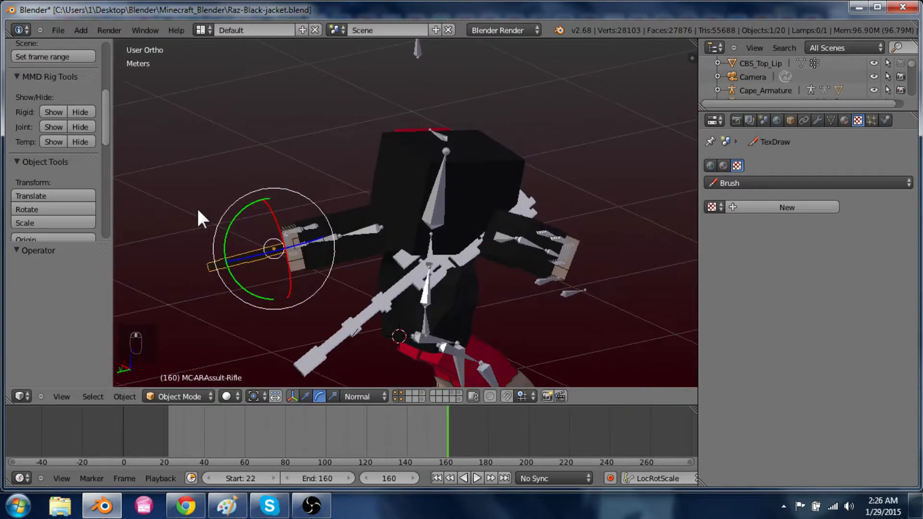
{"action": "right_click", "coordinate": [381, 298]}
Rotate the camera about -151° around global Z so it shows the character from behind
{"action": "key", "text": "KP_0"}
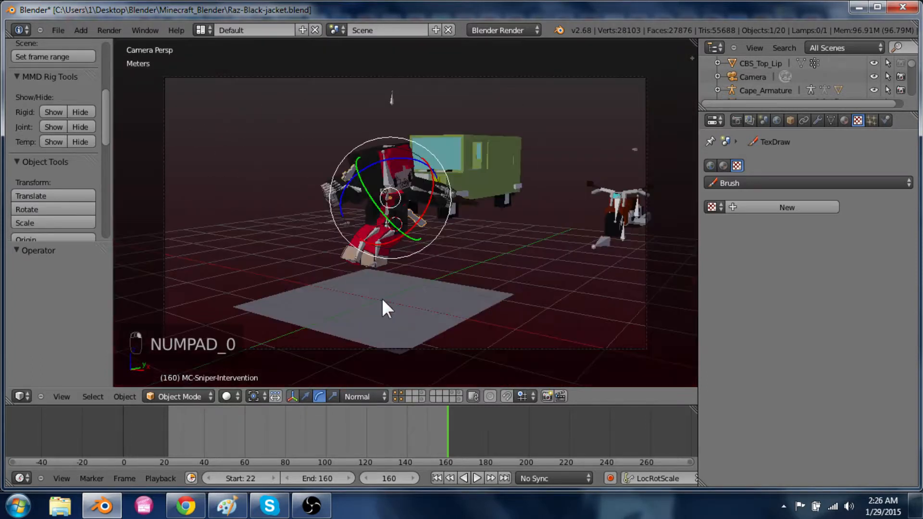
{"action": "right_click", "coordinate": [441, 346]}
{"action": "key", "text": "g"}
{"action": "key", "text": "r"}
{"action": "key", "text": "z"}
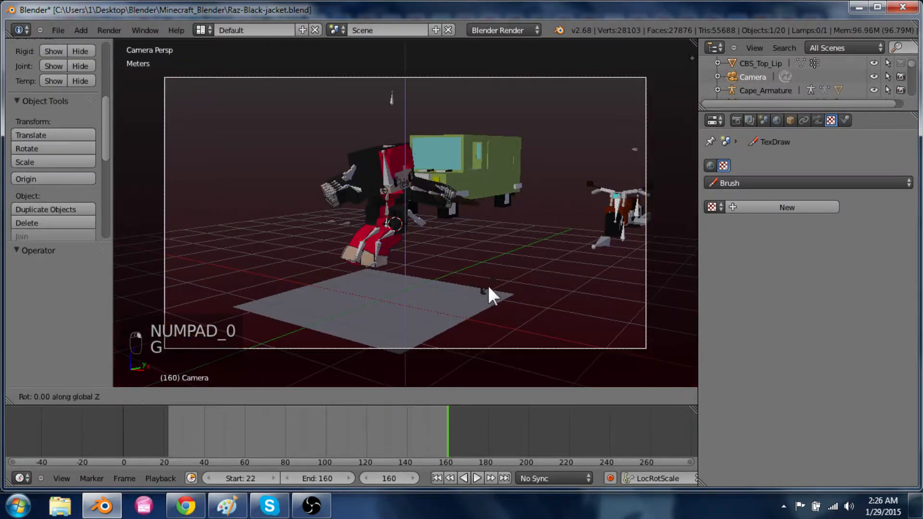
{"action": "left_click", "coordinate": [179, 171]}
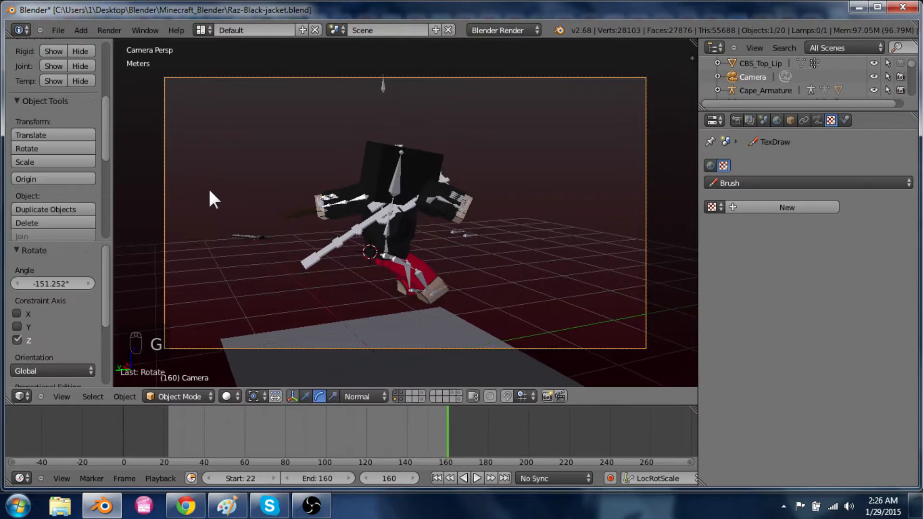
Rotate the character's head bone about 50° around X, render the camera view and close the render
{"action": "right_click", "coordinate": [398, 171]}
{"action": "left_click_drag", "start_coordinate": [409, 167], "coordinate": [401, 139]}
{"action": "left_click", "coordinate": [109, 30]}
{"action": "left_click", "coordinate": [113, 40]}
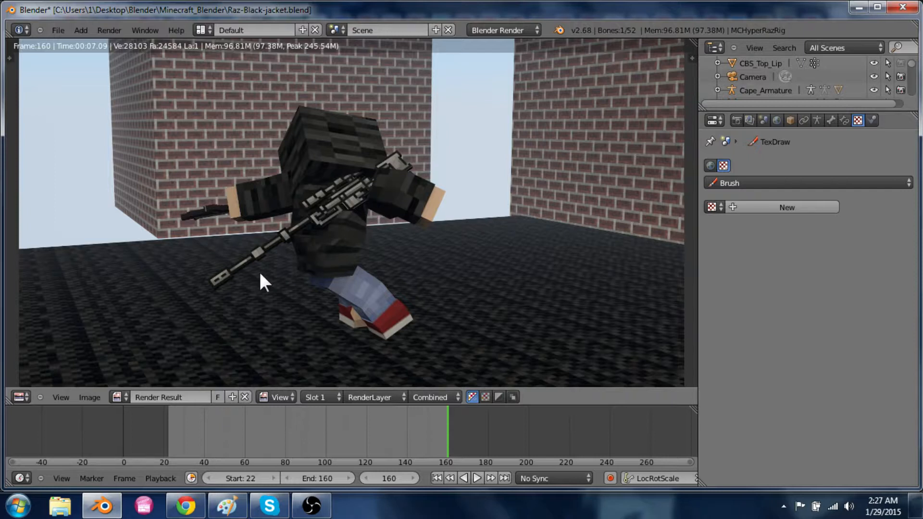
{"action": "key", "text": "Escape"}
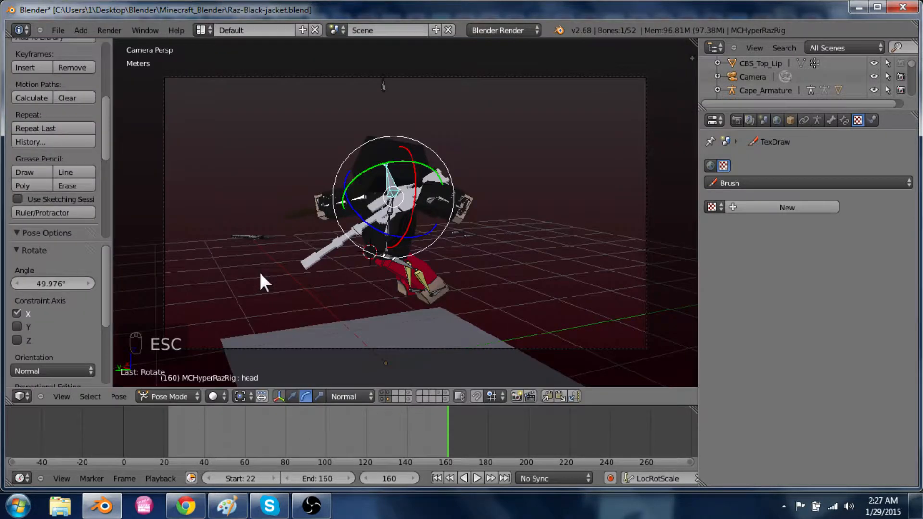
Rotate the camera about 207° around global Z so it shows the character from the front
{"action": "right_click", "coordinate": [493, 350]}
{"action": "key", "text": "g"}
{"action": "key", "text": "r"}
{"action": "key", "text": "z"}
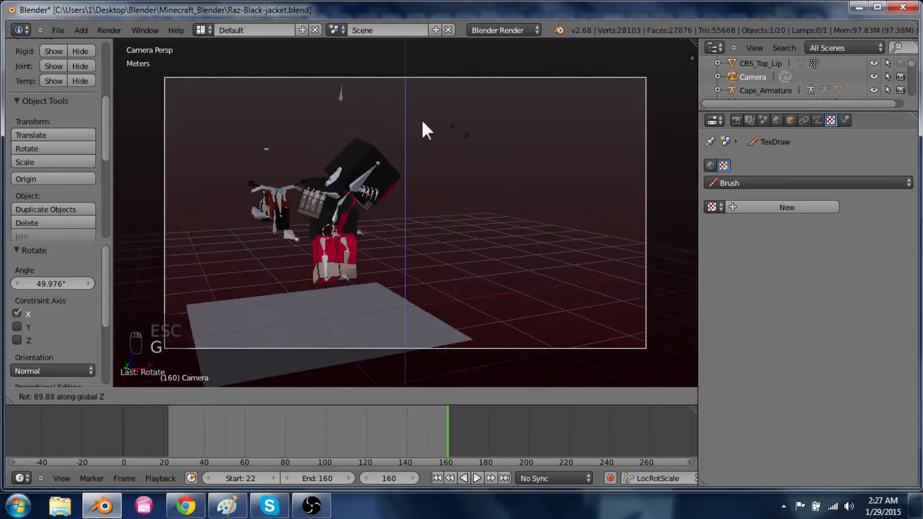
{"action": "left_click", "coordinate": [316, 233]}
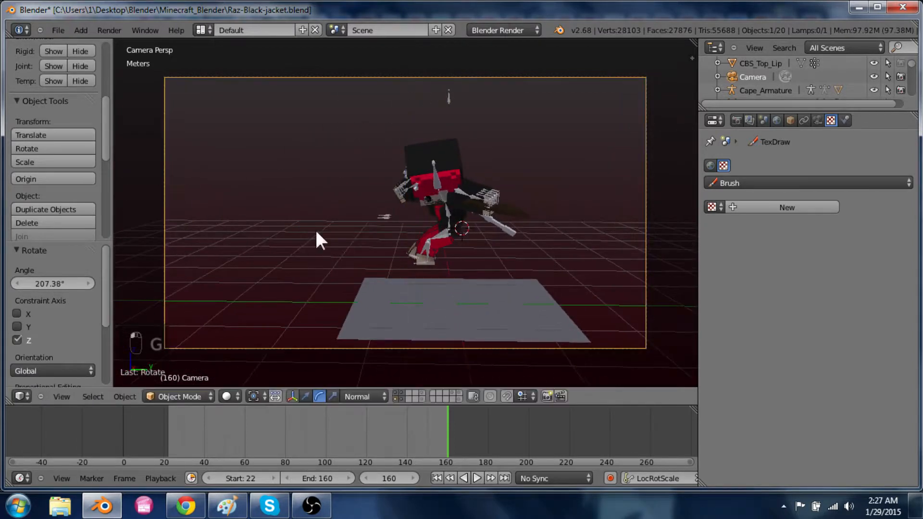
Examine the posed character and the assault rifle in its hand from above, behind and the side
{"action": "key", "text": "KP_0"}
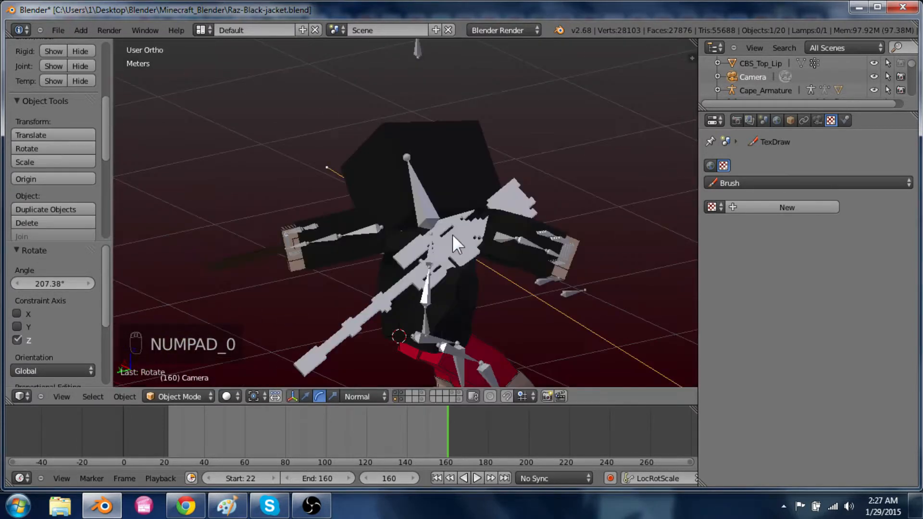
{"action": "middle_click_drag", "start_coordinate": [451, 232], "coordinate": [401, 353]}
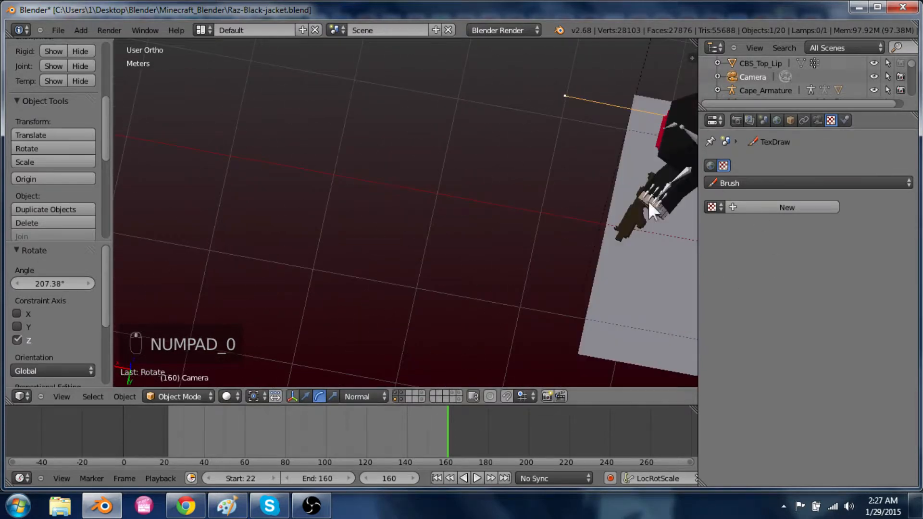
{"action": "right_click", "coordinate": [636, 215]}
{"action": "middle_click_drag", "start_coordinate": [637, 215], "coordinate": [509, 279]}
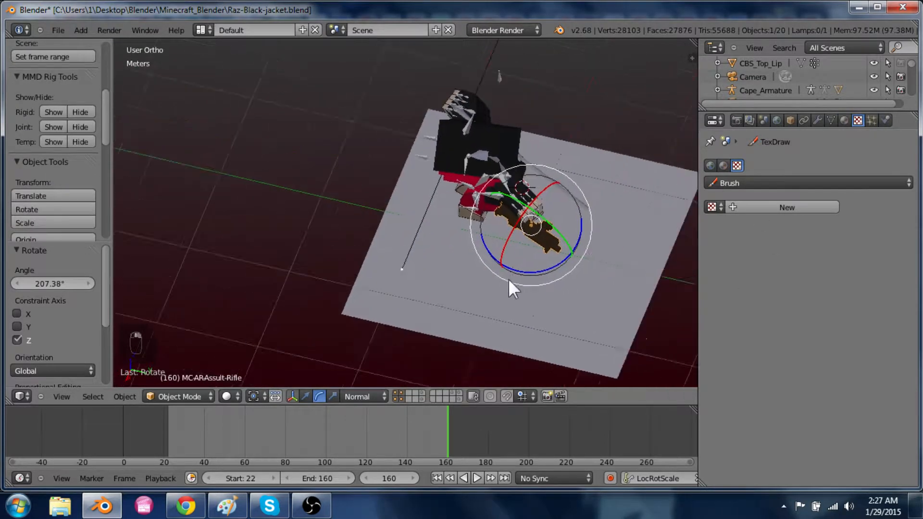
{"action": "scroll", "coordinate": [437, 284], "scroll_direction": "down", "scroll_amount": 6}
{"action": "middle_click_drag", "start_coordinate": [435, 279], "coordinate": [601, 304]}
{"action": "middle_click_drag", "start_coordinate": [553, 265], "coordinate": [467, 220]}
{"action": "scroll", "coordinate": [467, 218], "scroll_direction": "up", "scroll_amount": 10}
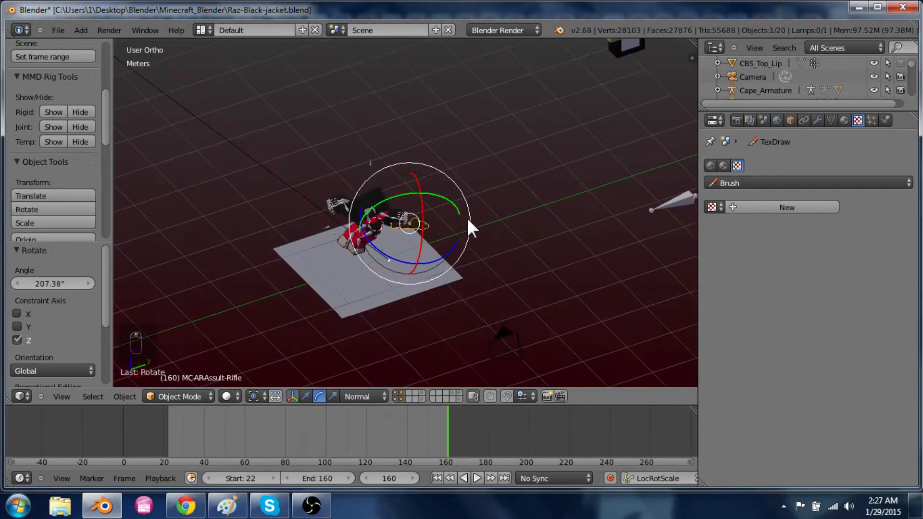
{"action": "middle_click_drag", "start_coordinate": [416, 311], "coordinate": [476, 273]}
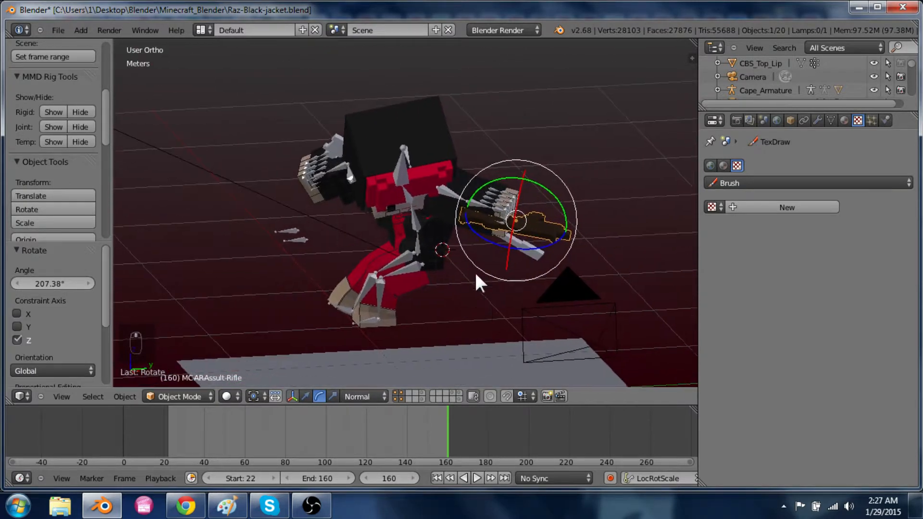
Clear the pose rotation of all the character rig's bones except the leg bones
{"action": "right_click", "coordinate": [451, 189]}
{"action": "key", "text": "ctrl+Tab"}
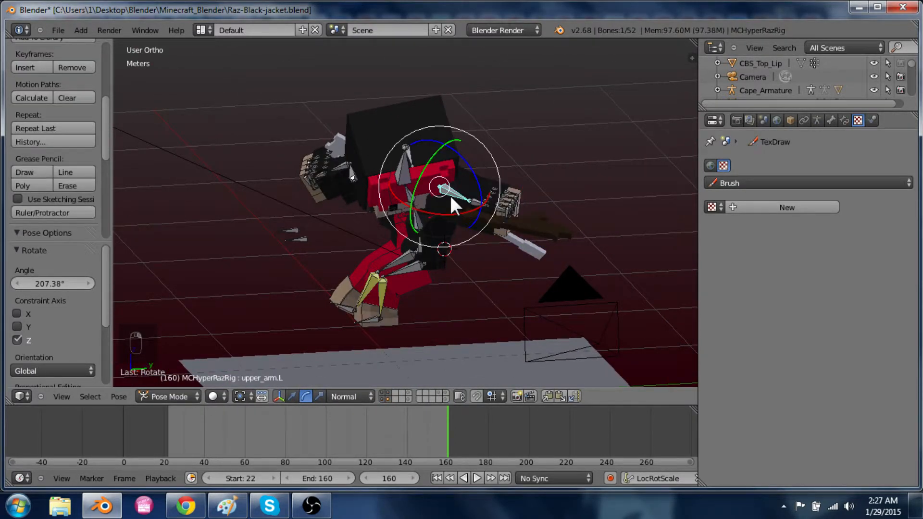
{"action": "key", "text": "a"}
{"action": "key", "text": "a"}
{"action": "key", "text": "a"}
{"action": "key", "text": "c"}
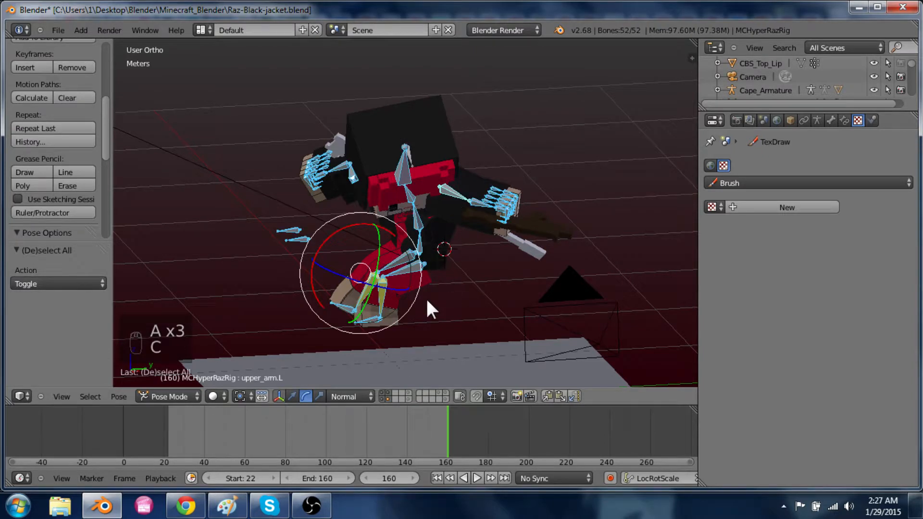
{"action": "key", "text": "c"}
{"action": "mouse_move", "coordinate": [399, 294]}
{"action": "middle_mouse_down"}
{"action": "mouse_move", "coordinate": [391, 258]}
{"action": "mouse_move", "coordinate": [344, 308]}
{"action": "mouse_move", "coordinate": [390, 319]}
{"action": "middle_mouse_up"}
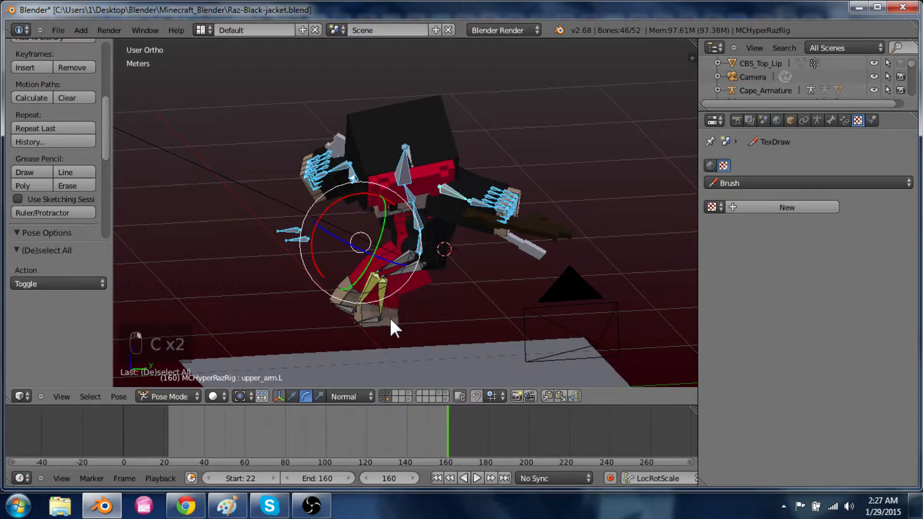
{"action": "key", "text": "alt+r"}
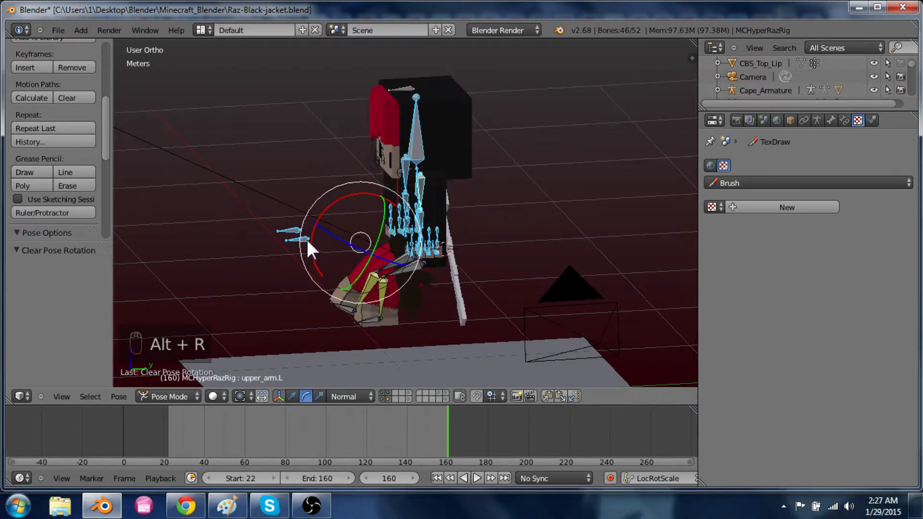
Move the hips bone about -8.15 cm along X in the front view
{"action": "middle_click_drag", "start_coordinate": [414, 276], "coordinate": [480, 278]}
{"action": "right_click", "coordinate": [342, 252]}
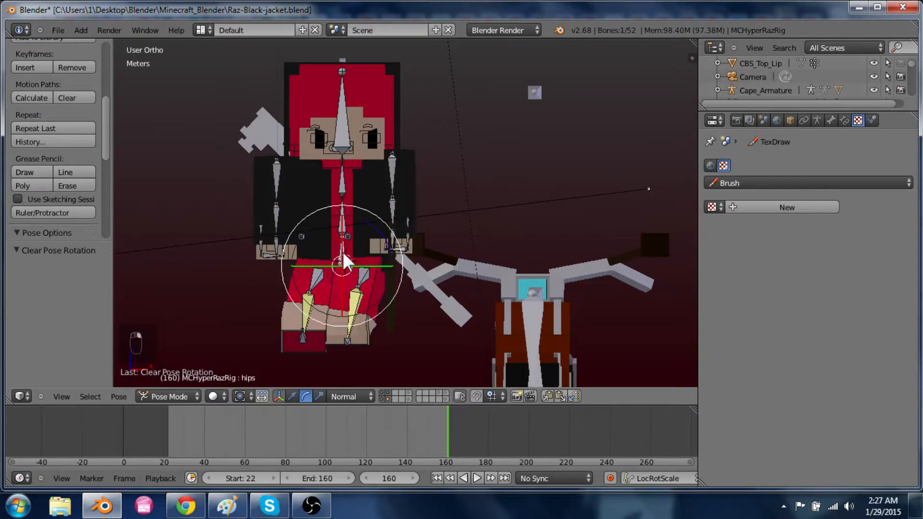
{"action": "key", "text": "KP_1"}
{"action": "key", "text": "g"}
{"action": "key", "text": "x"}
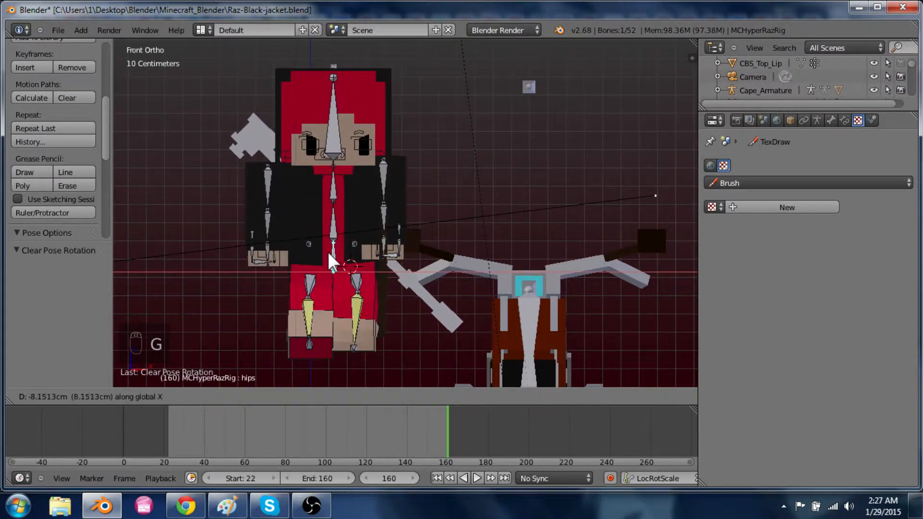
{"action": "left_click", "coordinate": [328, 252]}
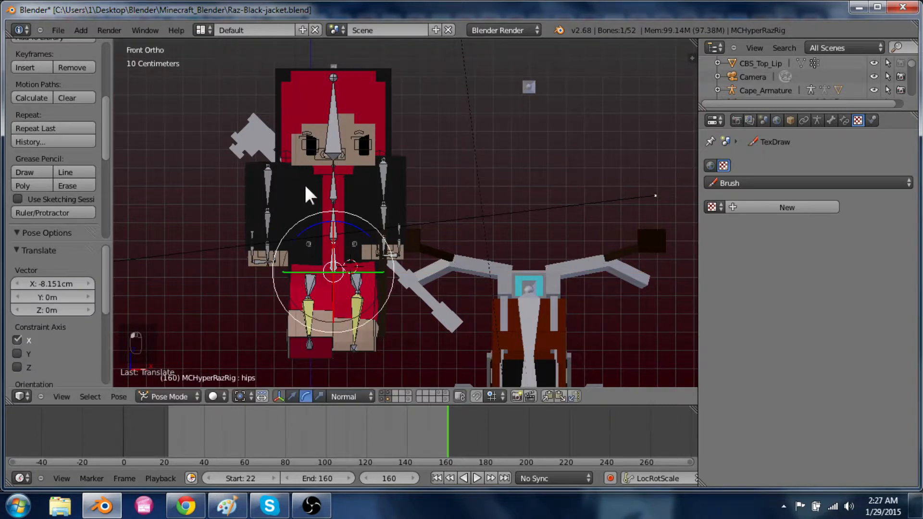
Clear the pose location of the left and right upper arm bones
{"action": "right_click", "coordinate": [385, 169]}
{"action": "key", "text": "alt+g"}
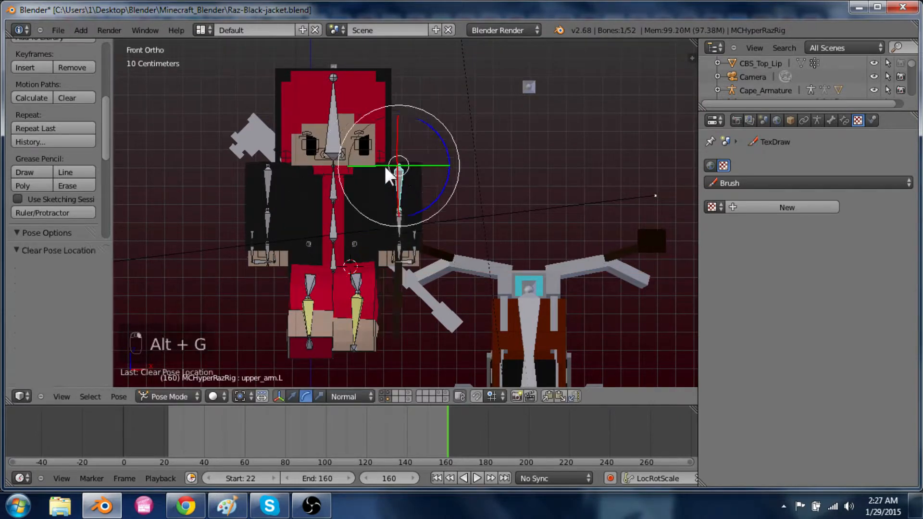
{"action": "right_click", "coordinate": [268, 186]}
{"action": "key", "text": "alt+g"}
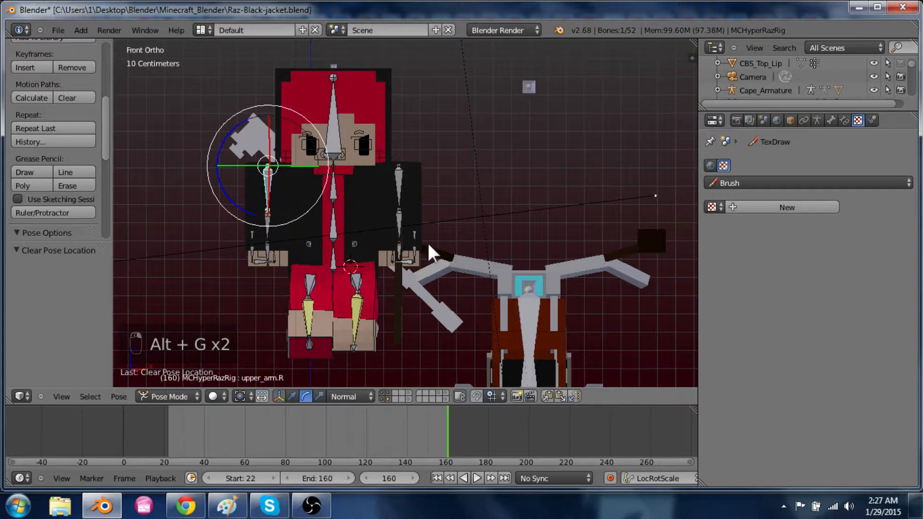
{"action": "middle_click_drag", "start_coordinate": [428, 243], "coordinate": [346, 250]}
Select all bones of the character's face rig and clear their pose rotation and location
{"action": "right_click", "coordinate": [284, 146]}
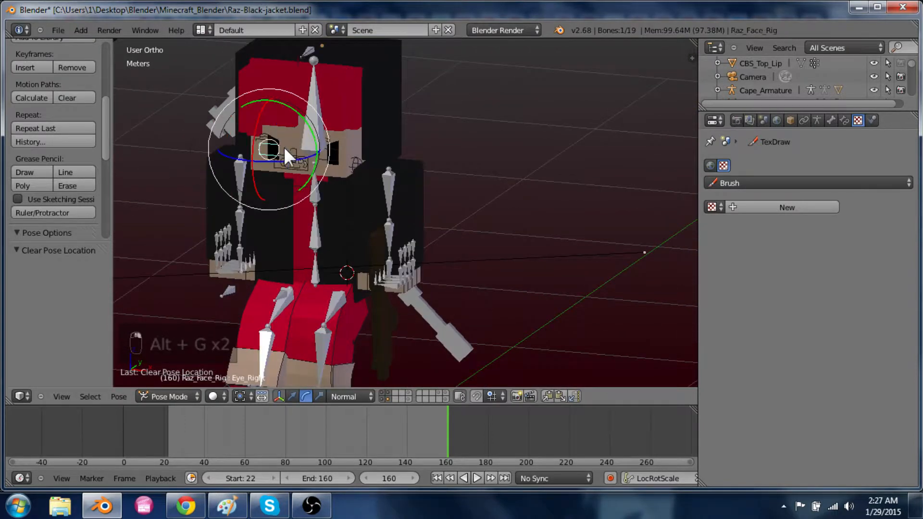
{"action": "middle_click_drag", "start_coordinate": [284, 146], "coordinate": [325, 206]}
{"action": "key", "text": "a"}
{"action": "key", "text": "a"}
{"action": "key", "text": "a"}
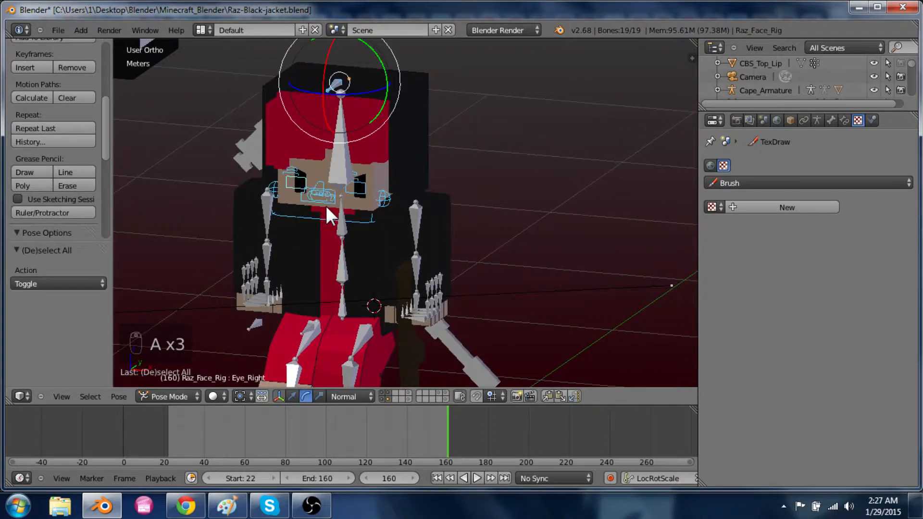
{"action": "key", "text": "alt+r"}
{"action": "key", "text": "alt+g"}
{"action": "key", "text": "g"}
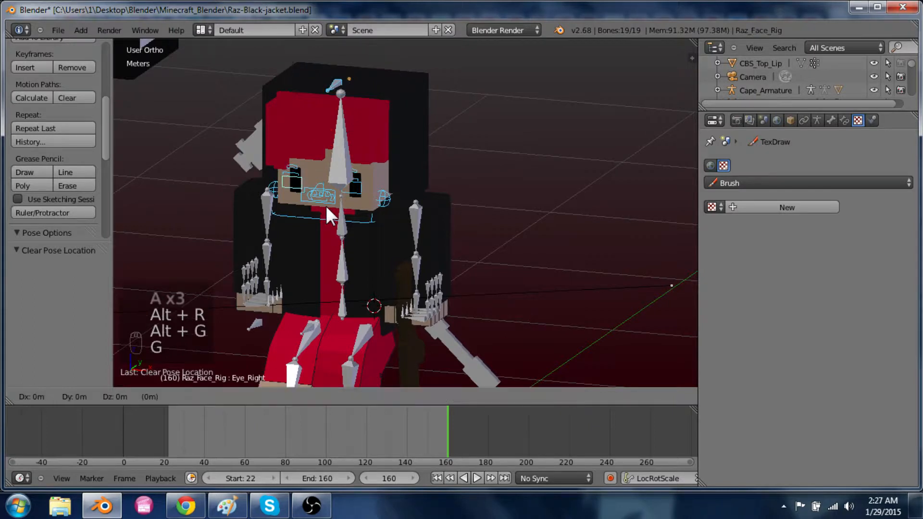
{"action": "left_click", "coordinate": [326, 207]}
Examine the character's bent legs up close and from the side
{"action": "middle_click_drag", "start_coordinate": [529, 241], "coordinate": [517, 168]}
{"action": "right_click", "coordinate": [371, 157]}
{"action": "scroll", "coordinate": [374, 180], "scroll_direction": "down", "scroll_amount": 3}
{"action": "scroll", "coordinate": [493, 213], "scroll_direction": "up", "scroll_amount": 5}
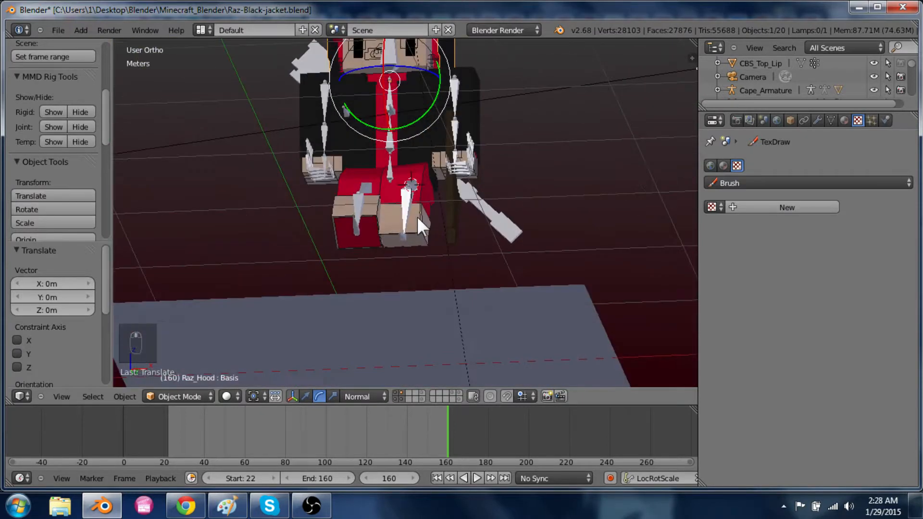
{"action": "scroll", "coordinate": [417, 216], "scroll_direction": "up", "scroll_amount": 5}
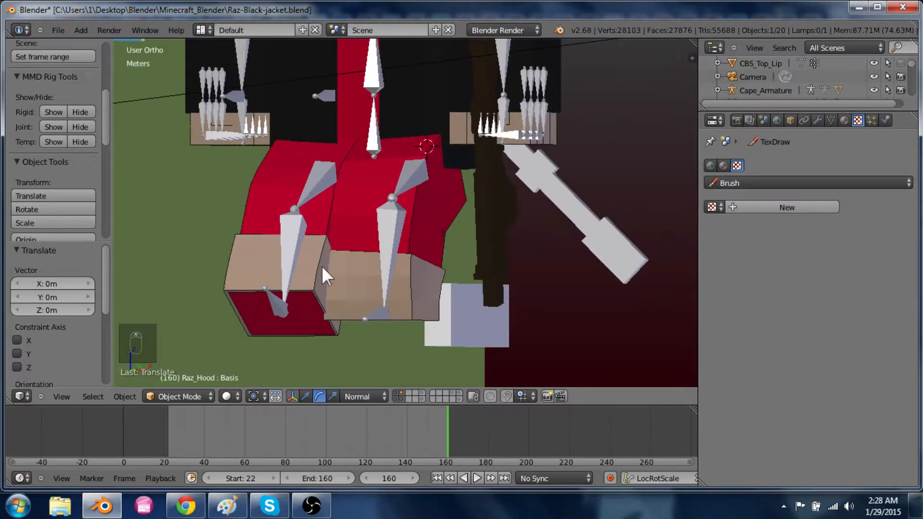
{"action": "middle_click_drag", "start_coordinate": [320, 272], "coordinate": [312, 296]}
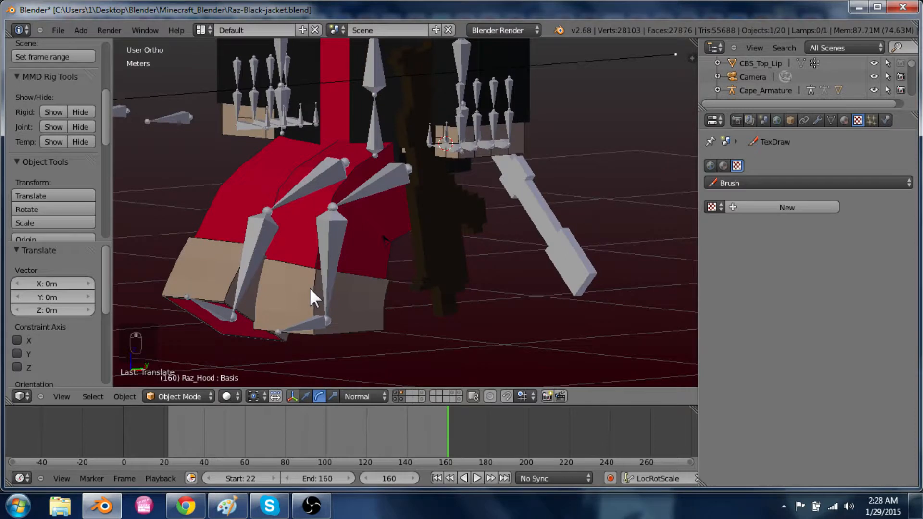
{"action": "key", "text": "KP_3"}
{"action": "scroll", "coordinate": [309, 286], "scroll_direction": "down", "scroll_amount": 5}
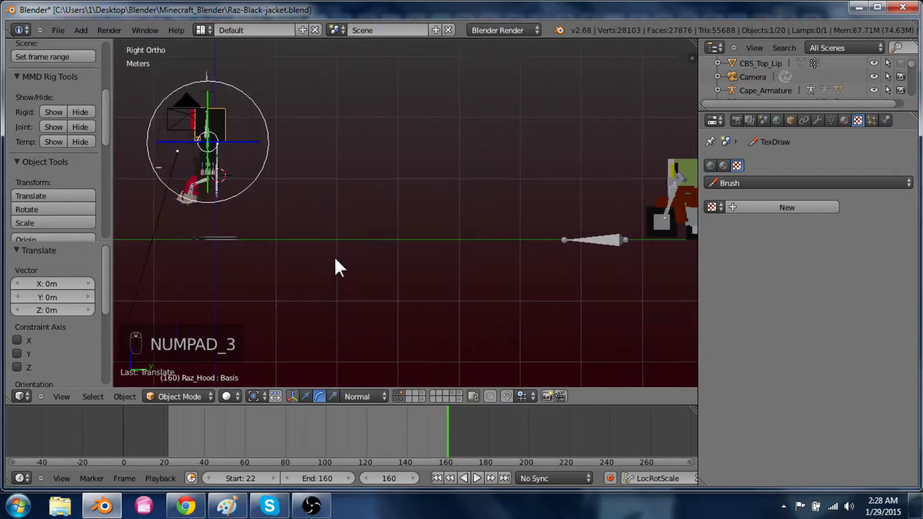
Switch to the browser to check the reference image of blocky cars and trucks on a road, and return to Blender
{"action": "middle_click_drag", "start_coordinate": [335, 259], "coordinate": [444, 304], "text": "shift"}
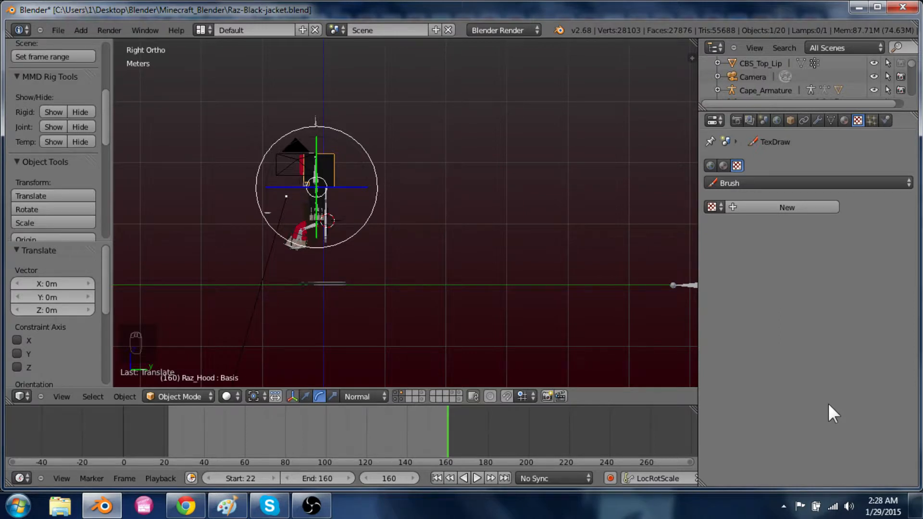
{"action": "middle_click_drag", "start_coordinate": [362, 247], "coordinate": [460, 257], "text": "shift"}
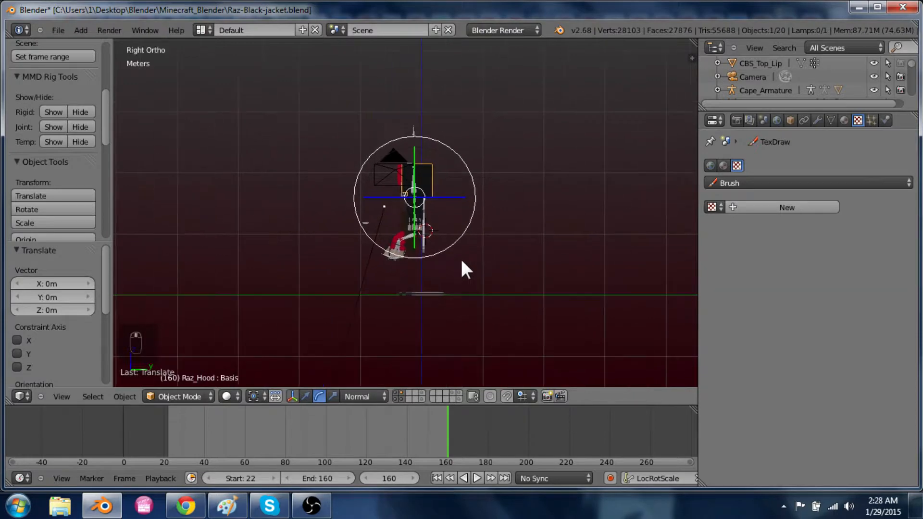
{"action": "scroll", "coordinate": [463, 263], "scroll_direction": "up", "scroll_amount": 3}
{"action": "key", "text": "alt+Tab"}
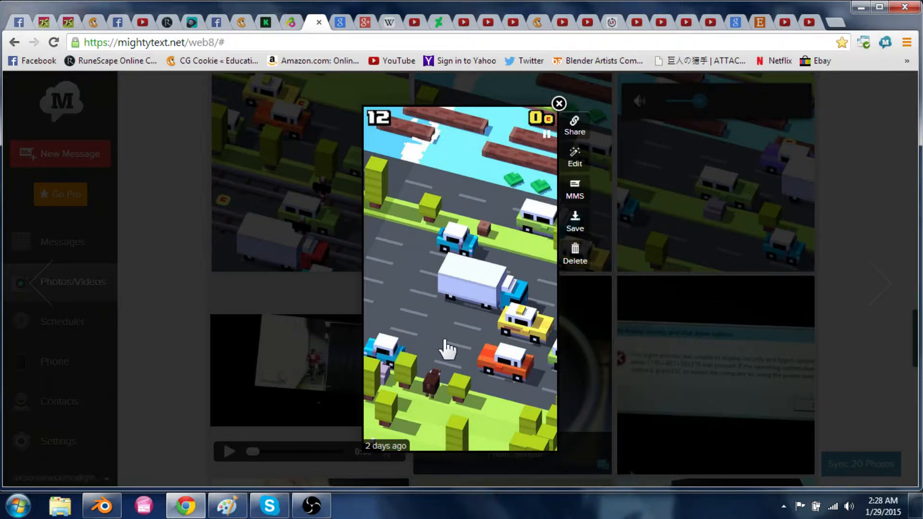
{"action": "key", "text": "alt+Tab"}
Select all bones of the character's body rig in Pose Mode and move them -44.176 cm along Z in the side view
{"action": "middle_click_drag", "start_coordinate": [491, 274], "coordinate": [515, 257], "text": "shift"}
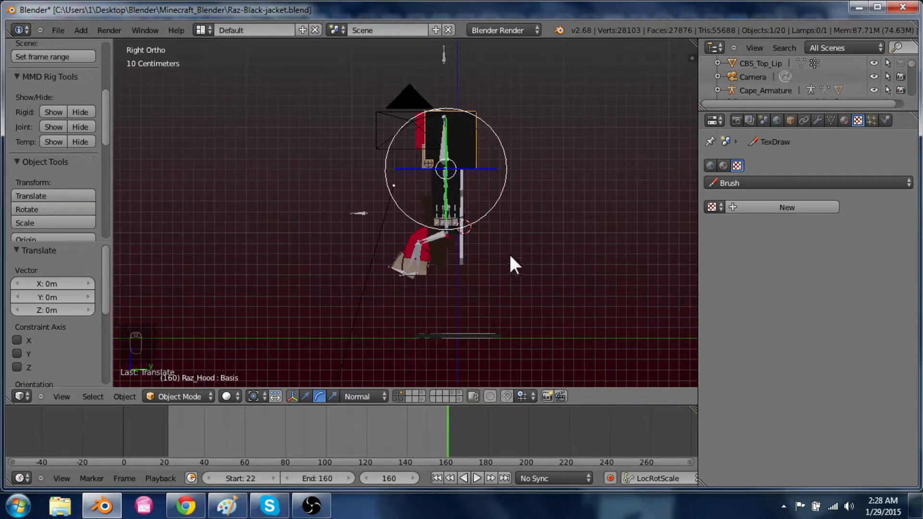
{"action": "right_click", "coordinate": [446, 144]}
{"action": "key", "text": "ctrl+Tab"}
{"action": "key", "text": "a"}
{"action": "key", "text": "a"}
{"action": "key", "text": "a"}
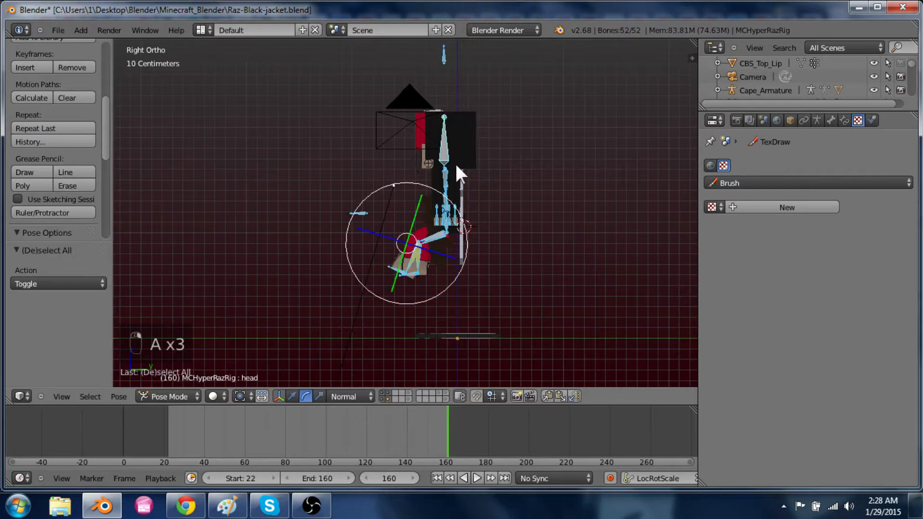
{"action": "key", "text": "ctrl+Tab"}
{"action": "key", "text": "ctrl+Tab"}
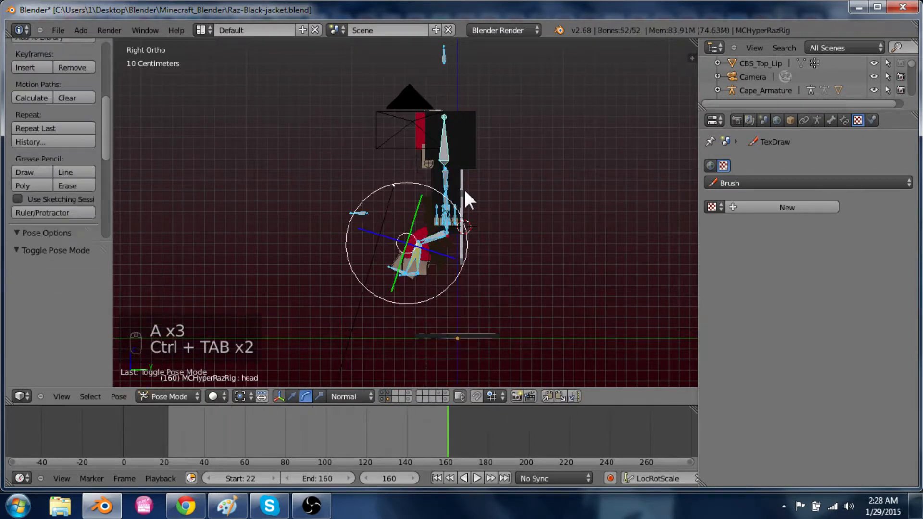
{"action": "key", "text": "g"}
{"action": "key", "text": "z"}
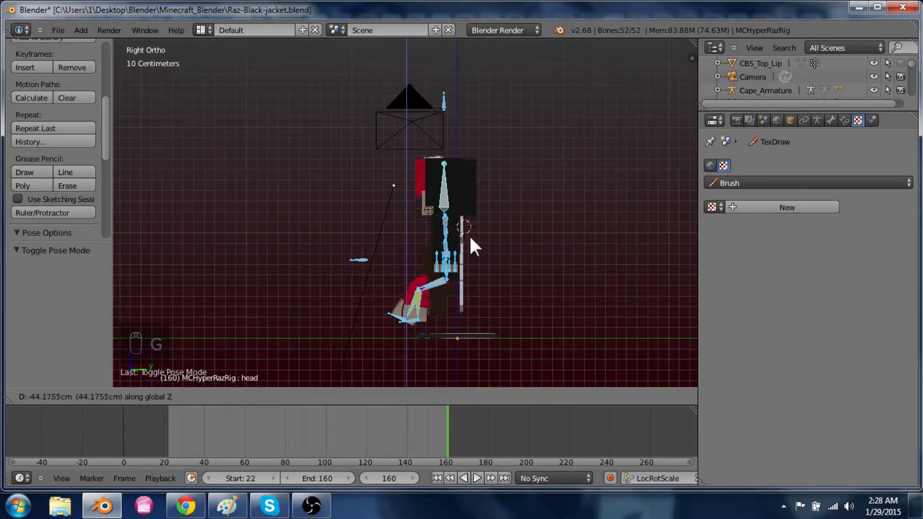
{"action": "left_click", "coordinate": [470, 238]}
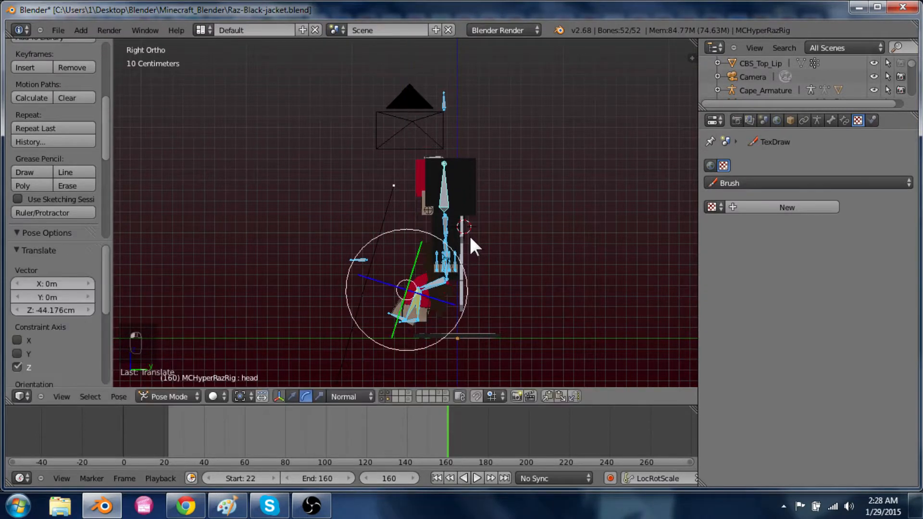
Try to lower all of the character rig's bones slightly along Z in the side view
{"action": "middle_click_drag", "start_coordinate": [477, 319], "coordinate": [471, 291], "text": "shift"}
{"action": "scroll", "coordinate": [468, 275], "scroll_direction": "up", "scroll_amount": 1}
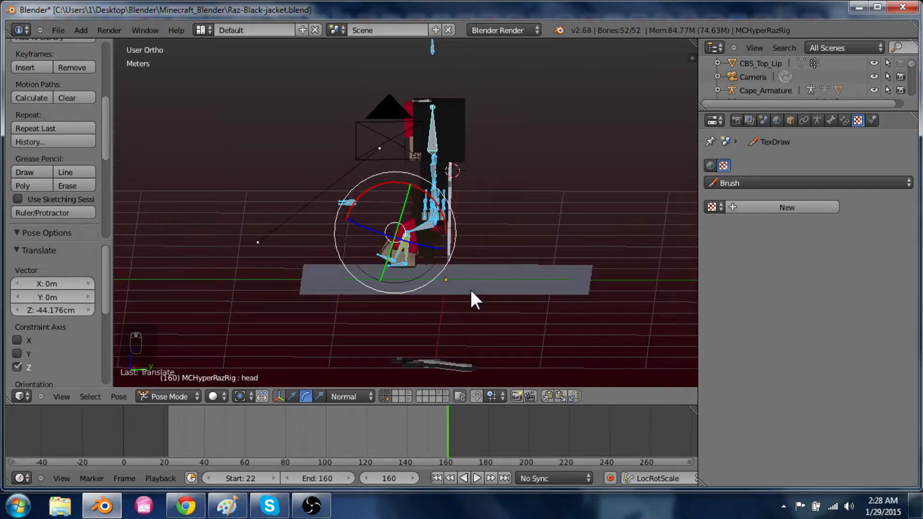
{"action": "key", "text": "KP_1"}
{"action": "key", "text": "KP_3"}
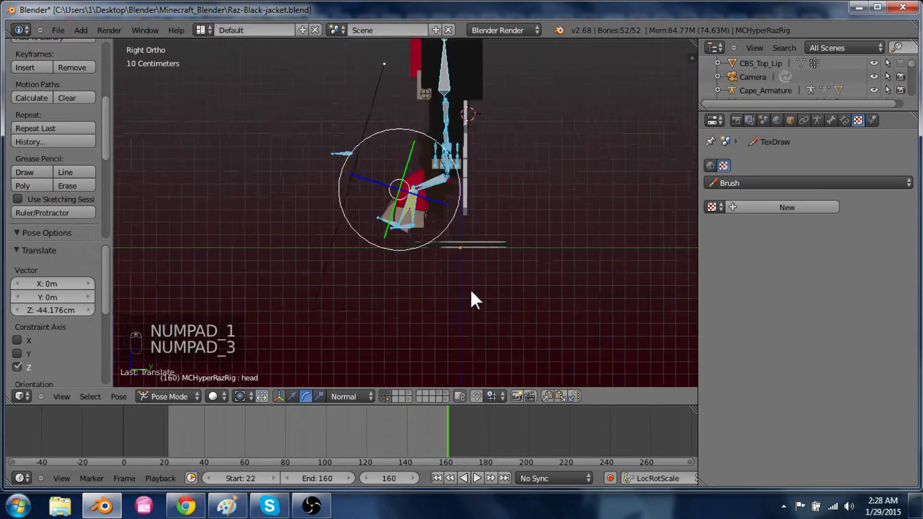
{"action": "middle_click_drag", "start_coordinate": [500, 261], "coordinate": [476, 254], "text": "shift"}
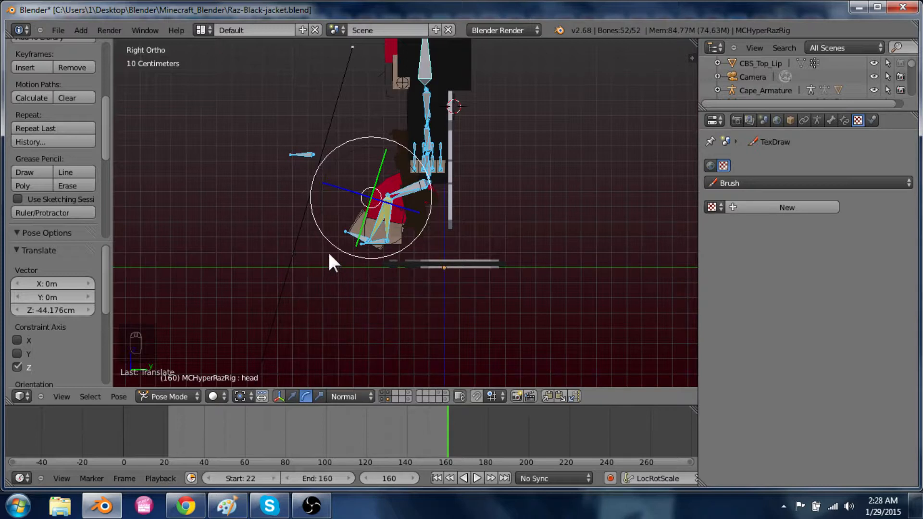
{"action": "key", "text": "g"}
{"action": "key", "text": "g"}
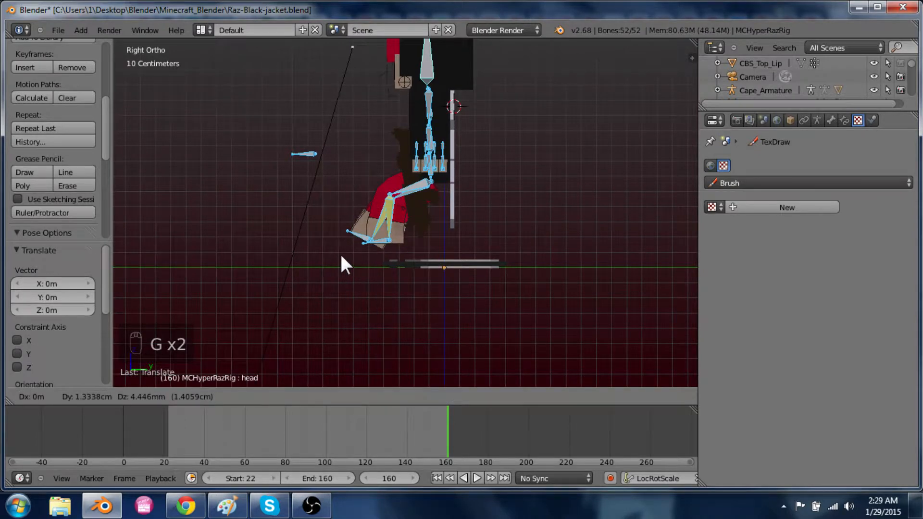
{"action": "key", "text": "z"}
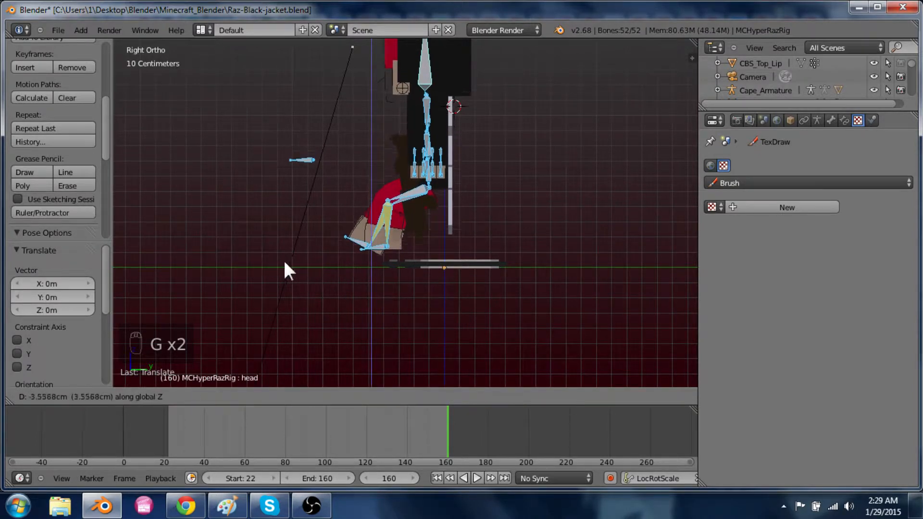
{"action": "key", "text": "ctrl+z"}
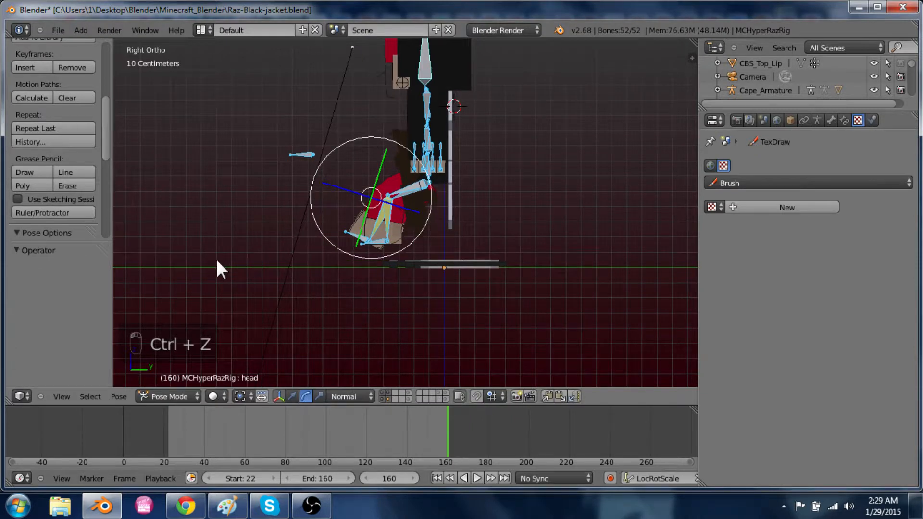
Raise all of the character rig's bones along Z in two moves of 2.223 cm and 2.668 cm
{"action": "key", "text": "g"}
{"action": "key", "text": "z"}
{"action": "left_click", "coordinate": [435, 244]}
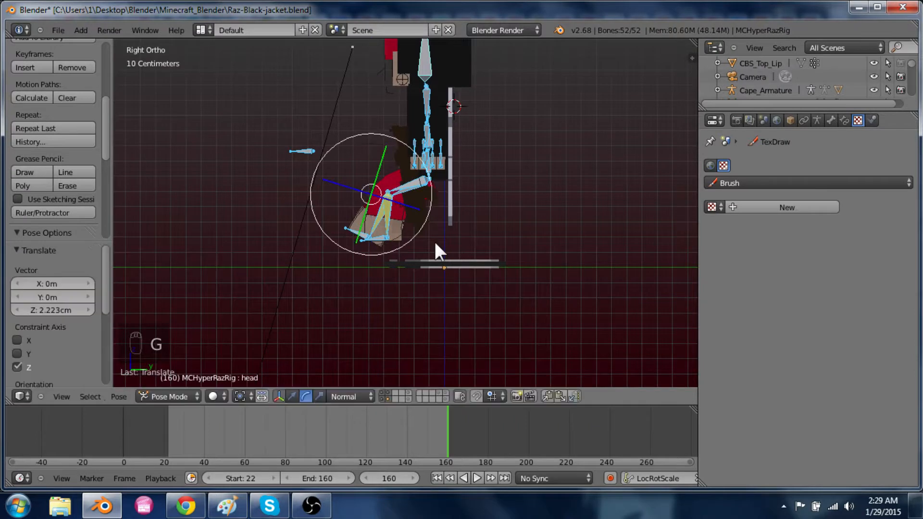
{"action": "key", "text": "g"}
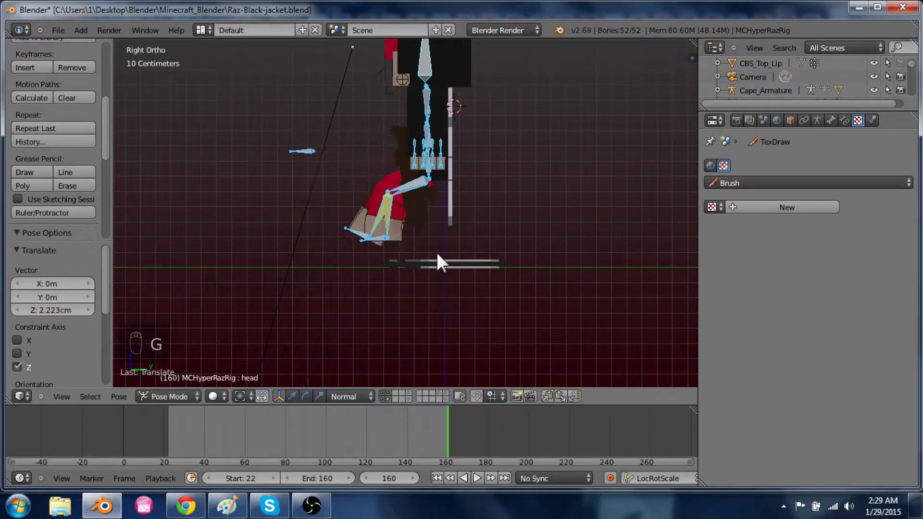
{"action": "key", "text": "z"}
{"action": "left_click", "coordinate": [436, 247]}
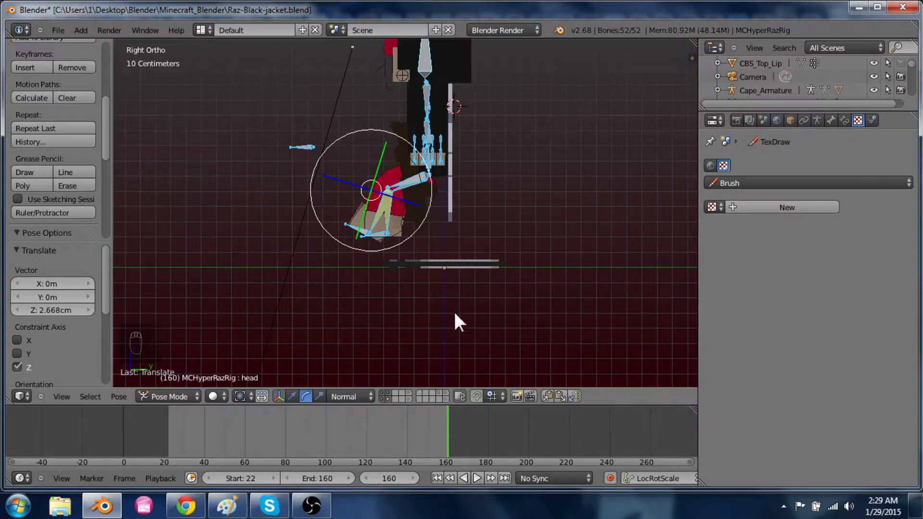
Reset the 3D cursor to the world origin and add a cube mesh with a 1 m radius there
{"action": "key", "text": "shift+c"}
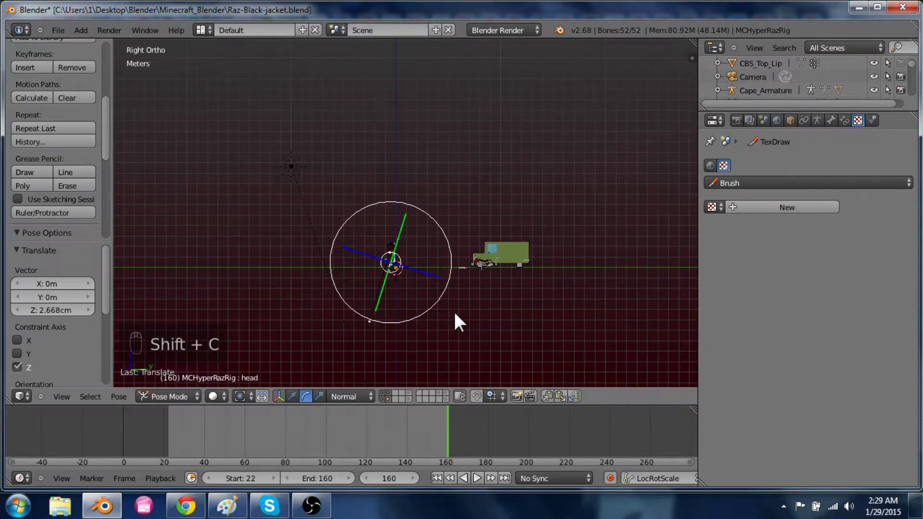
{"action": "scroll", "coordinate": [454, 312], "scroll_direction": "up", "scroll_amount": 6}
{"action": "middle_click_drag", "start_coordinate": [454, 312], "coordinate": [486, 171], "text": "shift"}
{"action": "scroll", "coordinate": [528, 198], "scroll_direction": "up", "scroll_amount": 6}
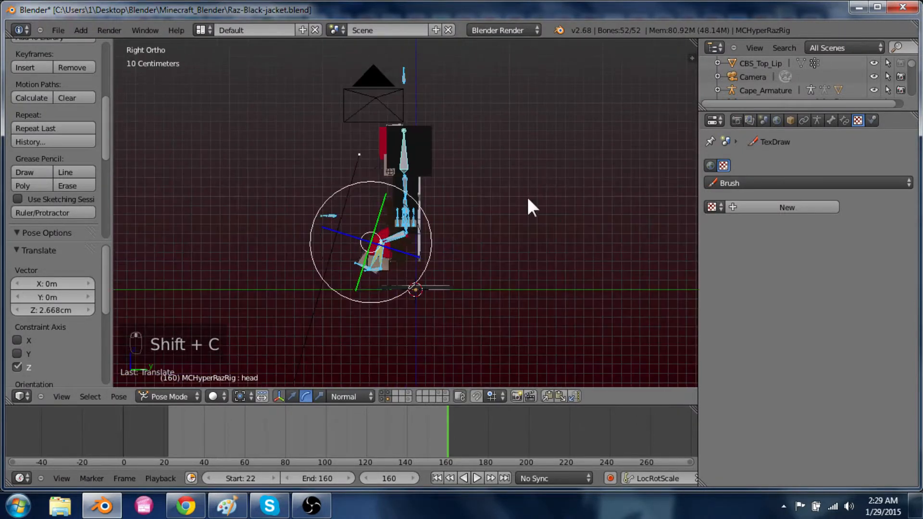
{"action": "scroll", "coordinate": [487, 192], "scroll_direction": "down", "scroll_amount": 4, "text": "shift"}
{"action": "scroll", "coordinate": [491, 195], "scroll_direction": "up", "scroll_amount": 1, "text": "shift"}
{"action": "key", "text": "shift+a"}
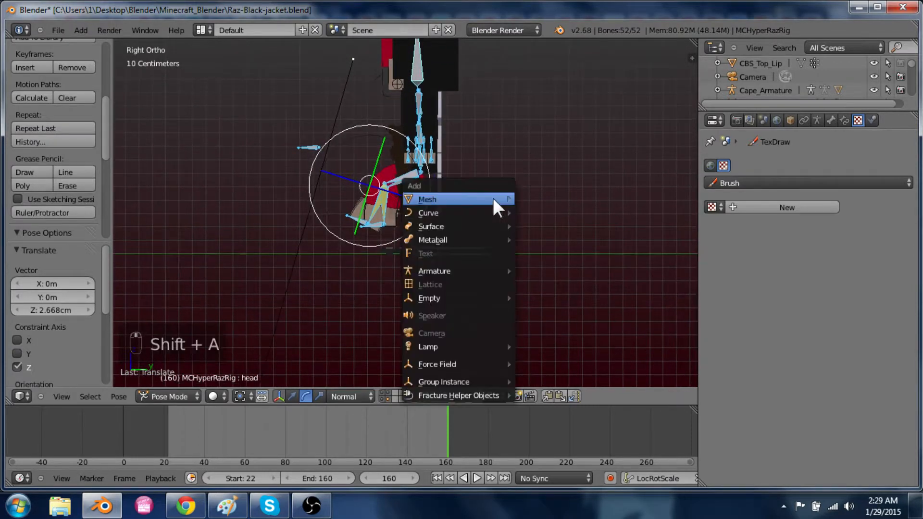
{"action": "mouse_move", "coordinate": [509, 201]}
{"action": "left_click", "coordinate": [533, 210]}
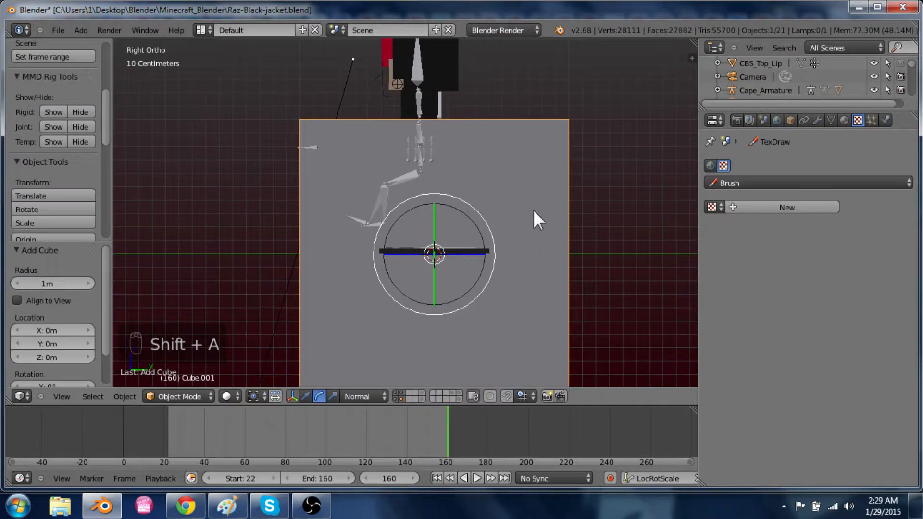
Move the new cube up 1.106 m along Z so that it surrounds the character
{"action": "key", "text": "g"}
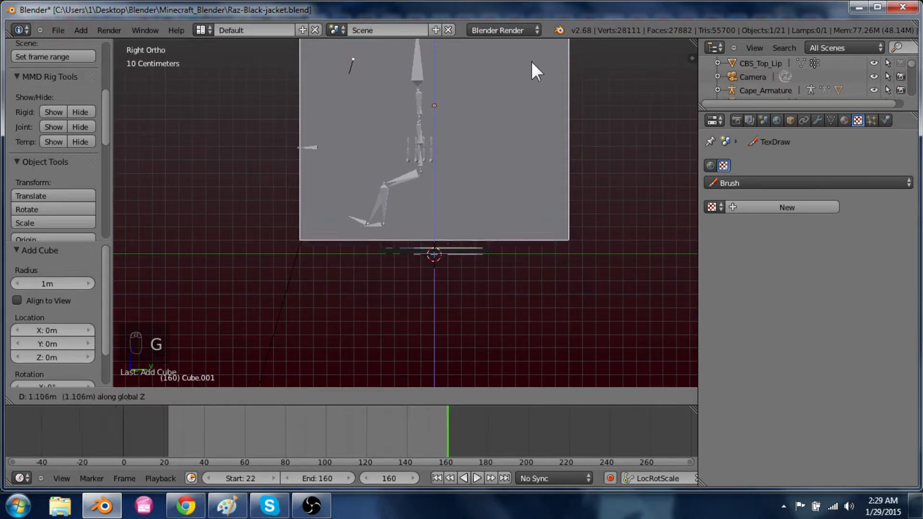
{"action": "left_click", "coordinate": [532, 62]}
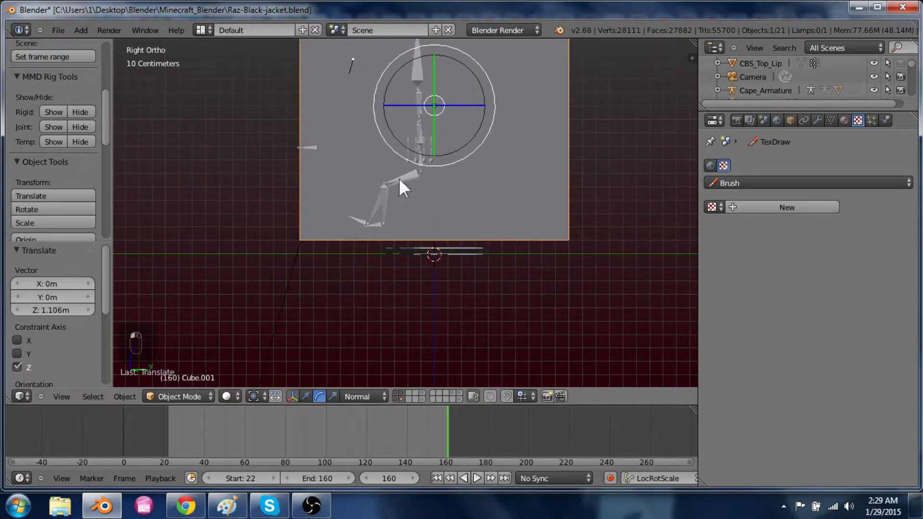
{"action": "middle_click_drag", "start_coordinate": [399, 186], "coordinate": [470, 199]}
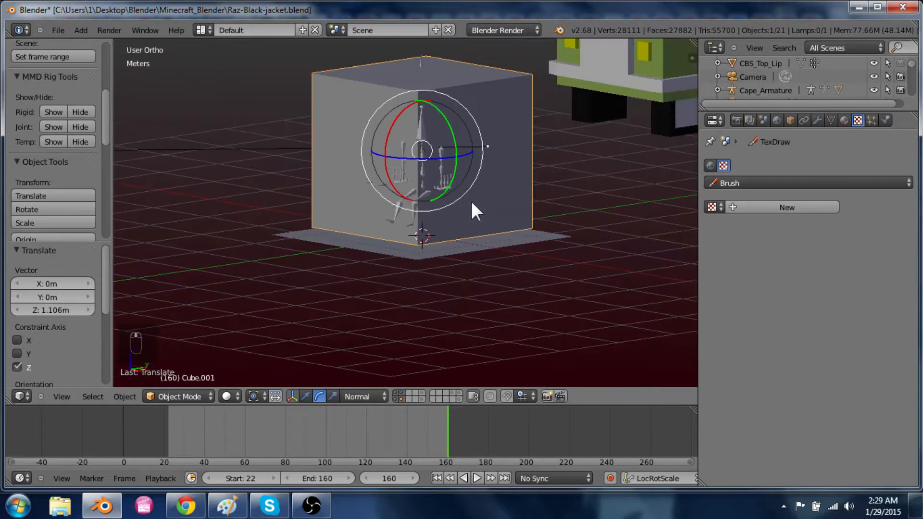
Add one centred vertical loop cut to the cube in the front view in Edit Mode
{"action": "scroll", "coordinate": [470, 199], "scroll_direction": "down", "scroll_amount": 1}
{"action": "key", "text": "KP_1"}
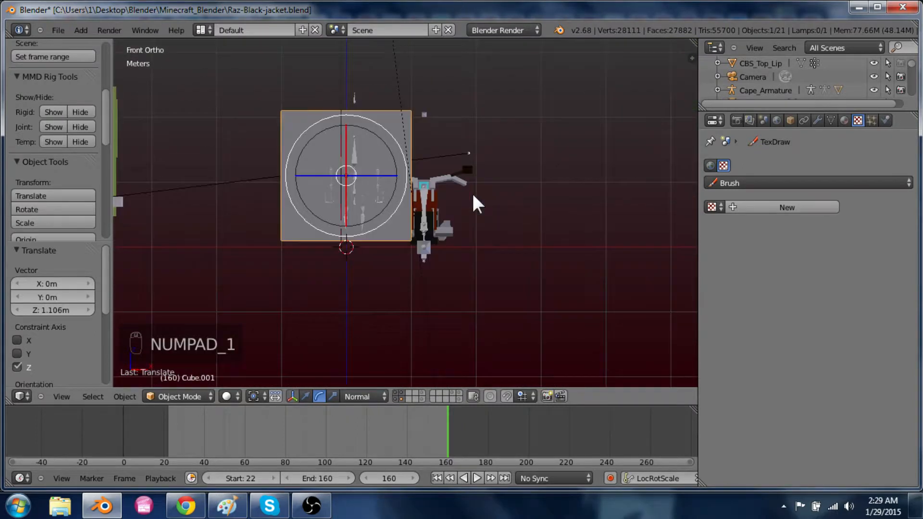
{"action": "middle_click_drag", "start_coordinate": [475, 202], "coordinate": [511, 224], "text": "shift"}
{"action": "scroll", "coordinate": [510, 224], "scroll_direction": "up", "scroll_amount": 4}
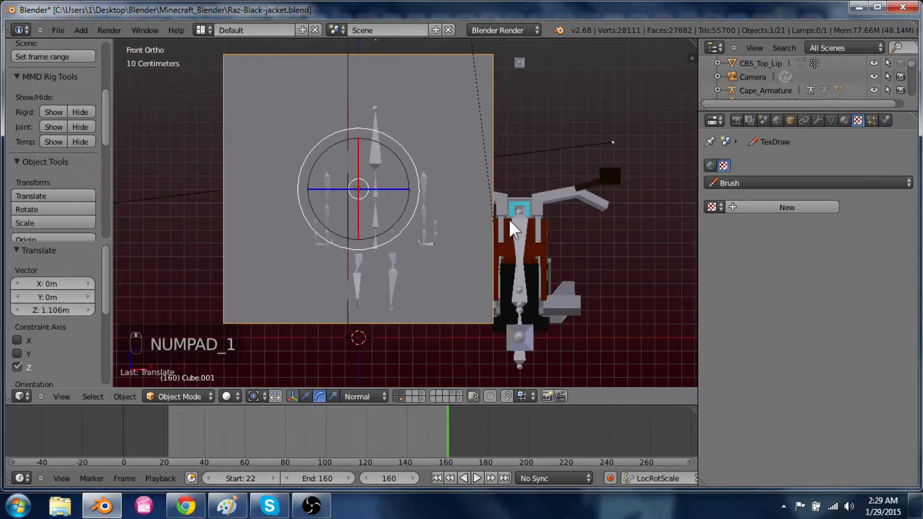
{"action": "key", "text": "Tab"}
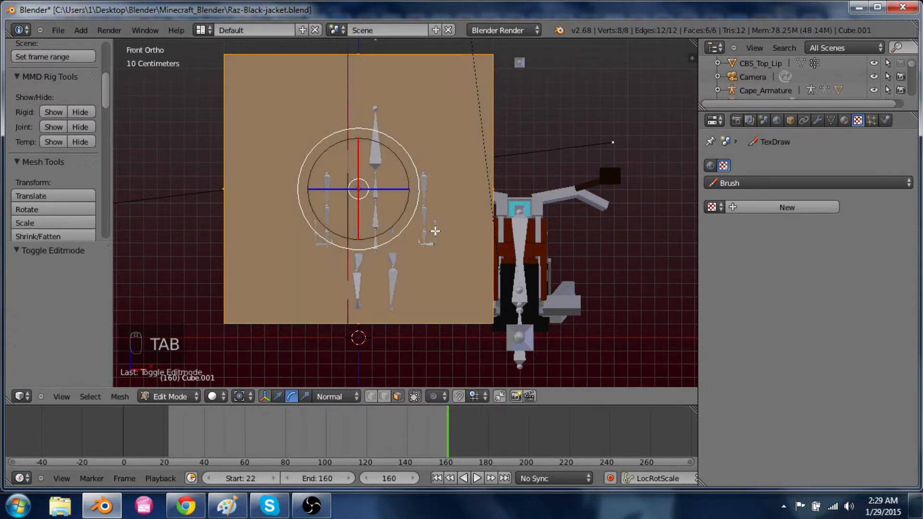
{"action": "key", "text": "ctrl+r"}
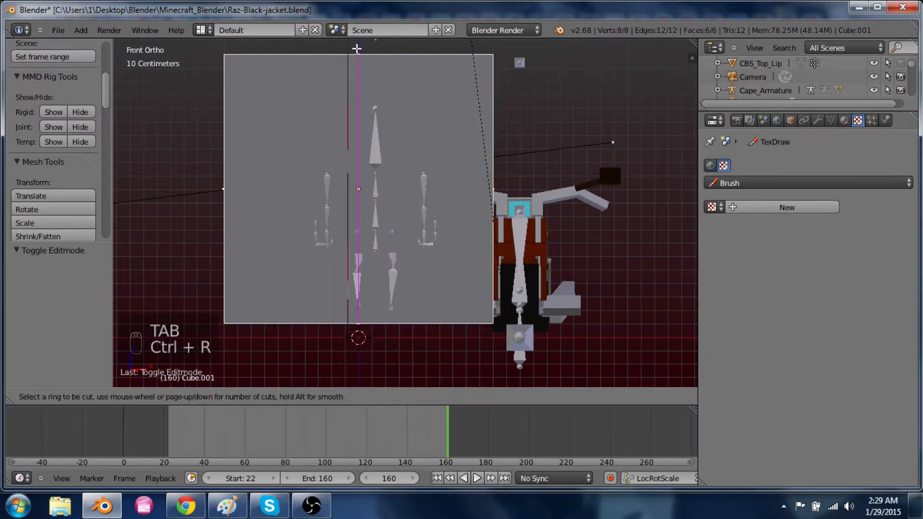
{"action": "left_click", "coordinate": [357, 48]}
{"action": "right_click", "coordinate": [356, 48]}
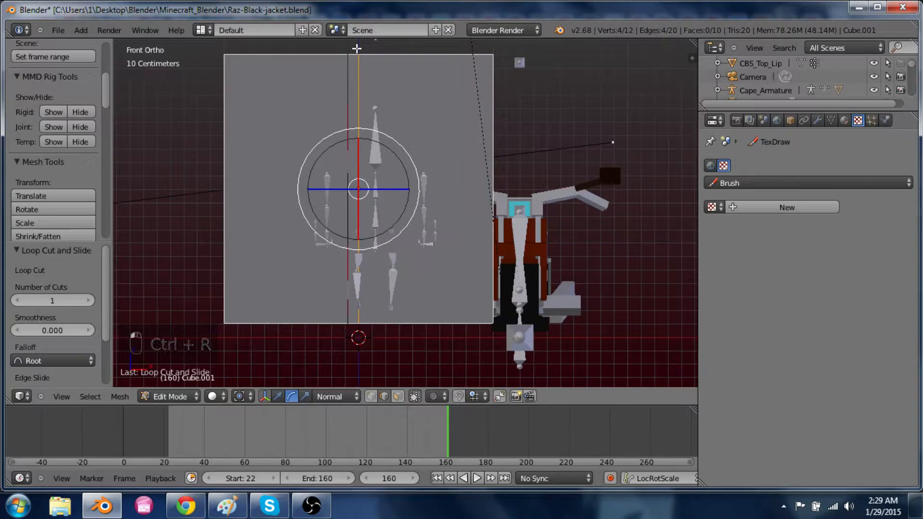
Delete the vertices on the negative X side of the cube, keeping only the half beyond the centre loop cut
{"action": "key", "text": "ctrl+Tab"}
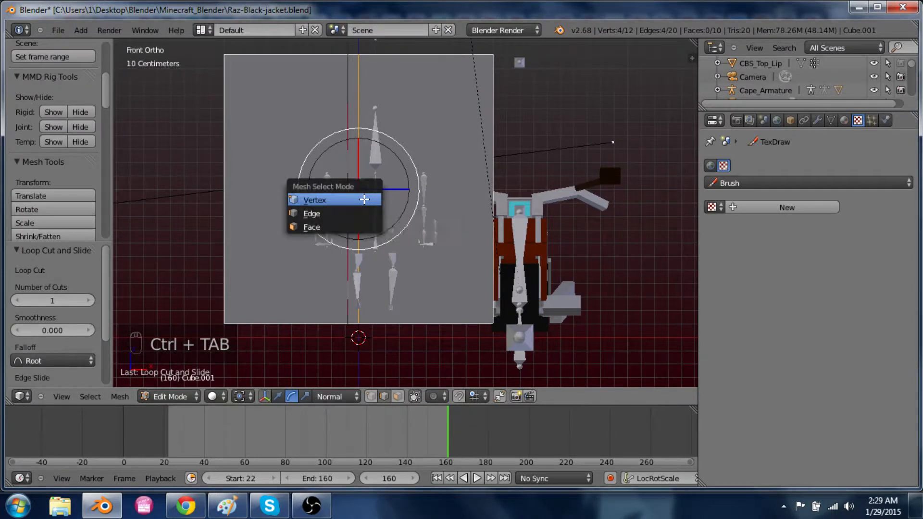
{"action": "left_click", "coordinate": [364, 200]}
{"action": "key", "text": "z"}
{"action": "key", "text": "a"}
{"action": "key", "text": "c"}
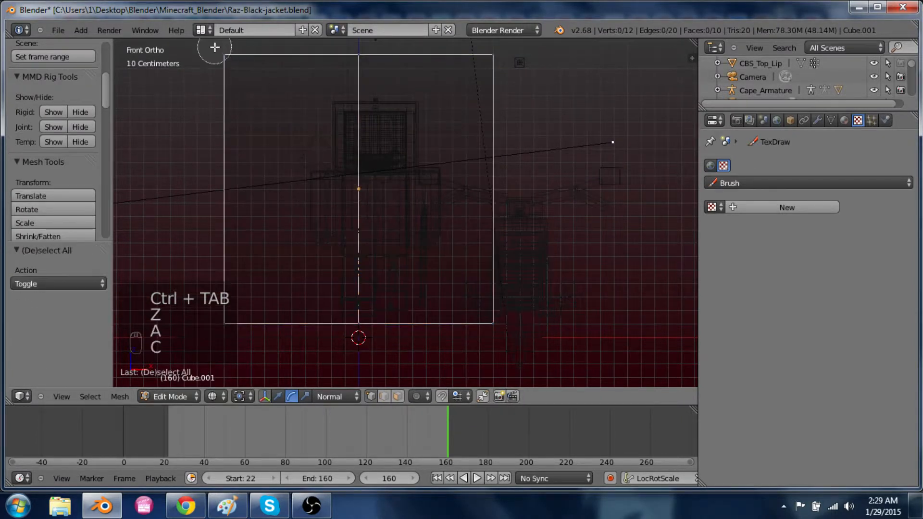
{"action": "left_click", "coordinate": [215, 47]}
{"action": "left_click", "coordinate": [220, 327]}
{"action": "right_click", "coordinate": [217, 320]}
{"action": "key", "text": "x"}
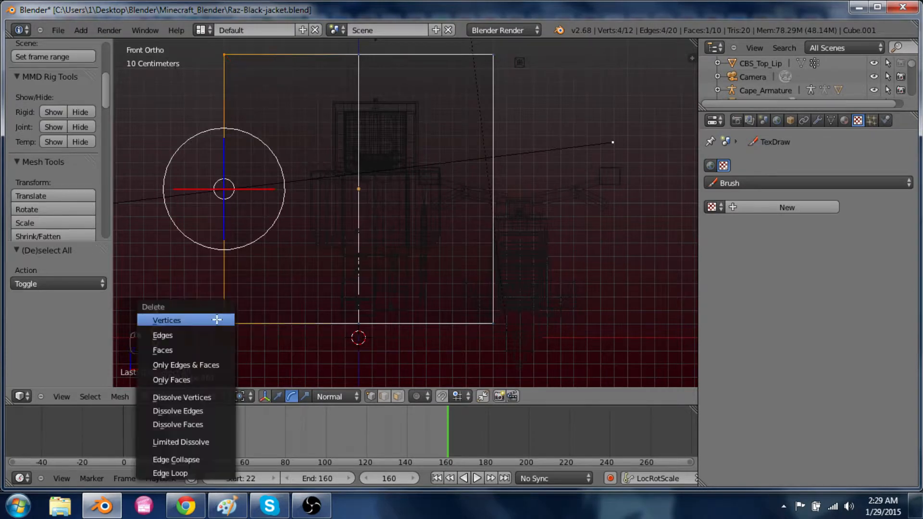
{"action": "left_click", "coordinate": [217, 319]}
{"action": "key", "text": "z"}
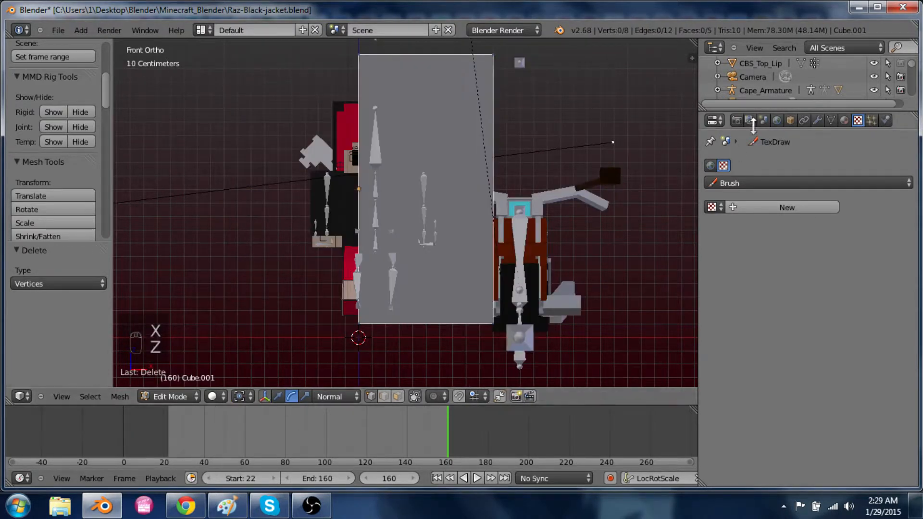
Add a Mirror modifier on the X axis to the half cube and enable Clipping
{"action": "left_click", "coordinate": [818, 120]}
{"action": "left_click", "coordinate": [792, 167]}
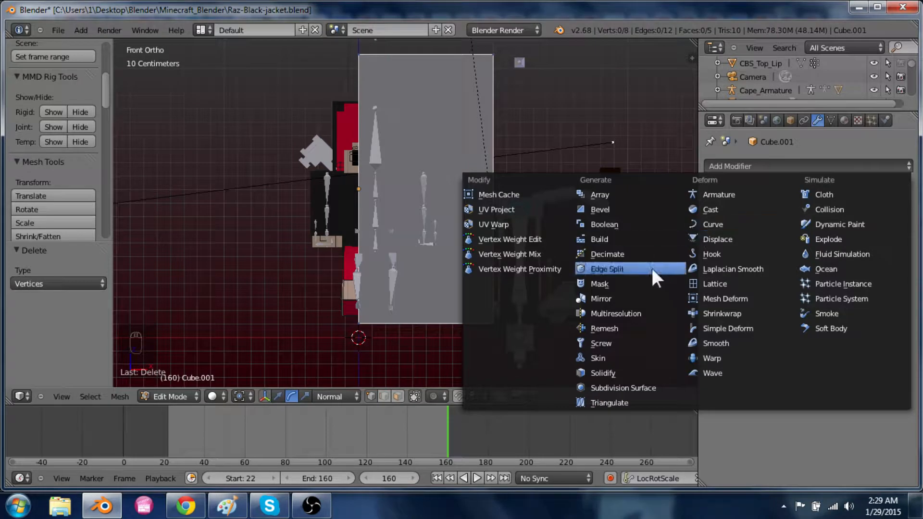
{"action": "left_click", "coordinate": [618, 296]}
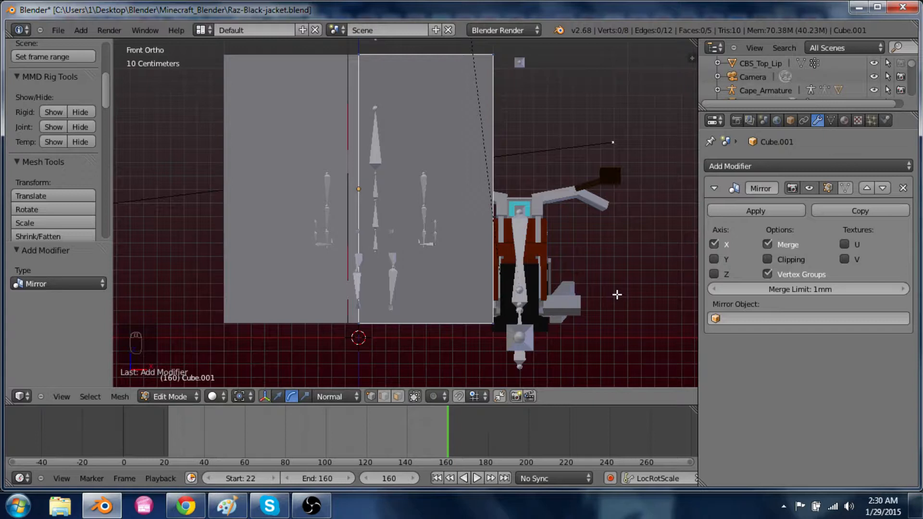
{"action": "left_click", "coordinate": [768, 259]}
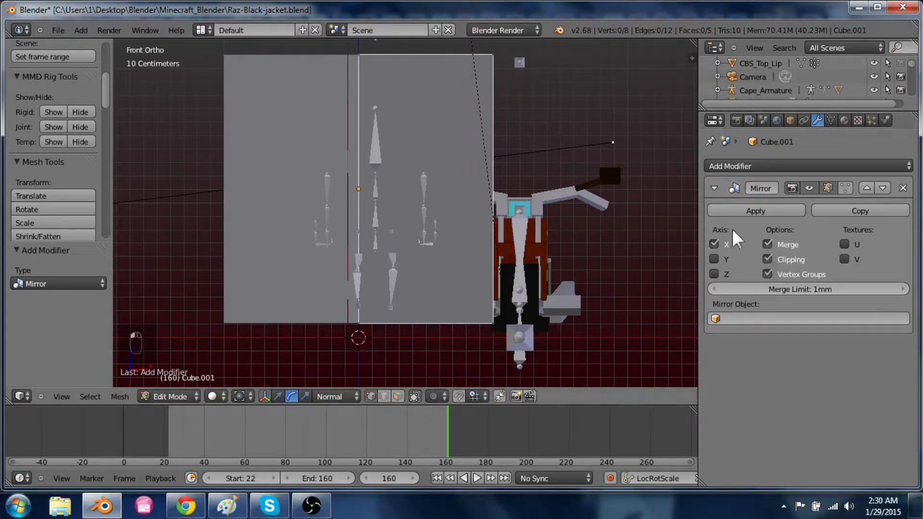
Select the whole half mesh and move it -10.557 cm along X to narrow the mirrored block
{"action": "key", "text": "a"}
{"action": "key", "text": "g"}
{"action": "key", "text": "x"}
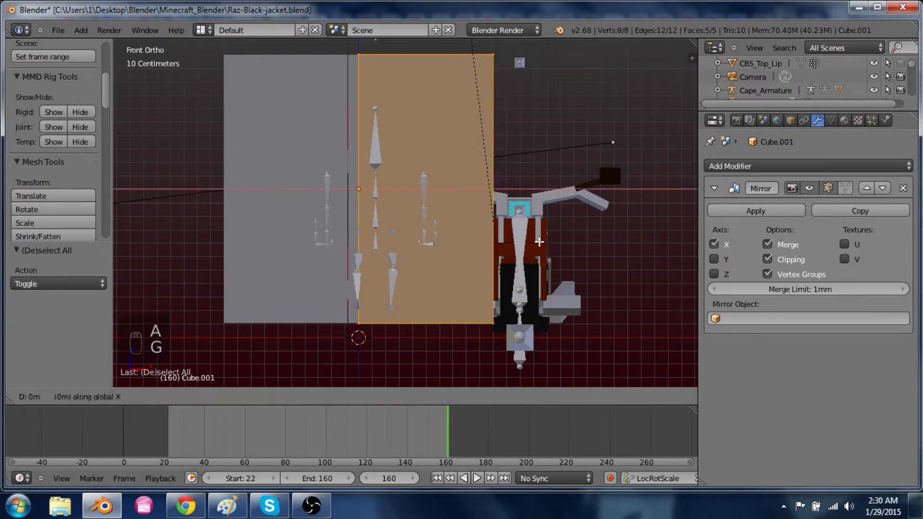
{"action": "left_click", "coordinate": [524, 239]}
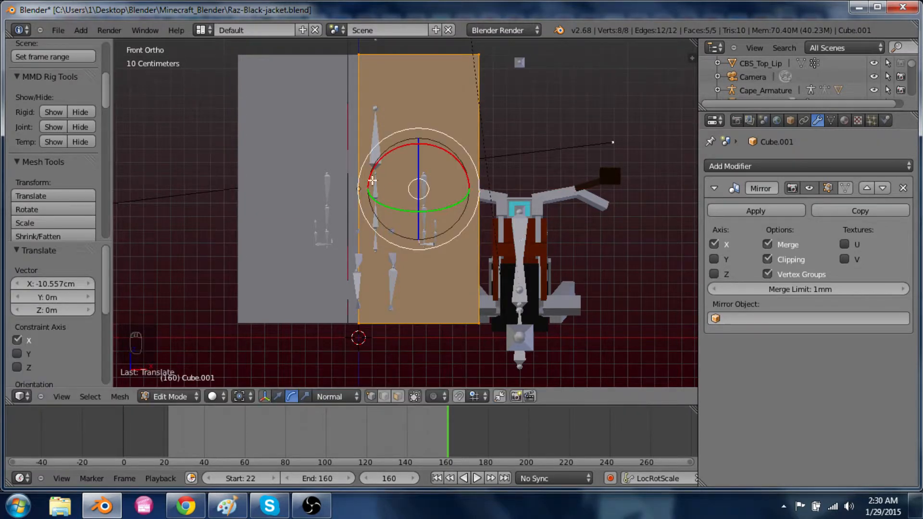
Leave the cube's Edit Mode and select the head bone of the character rig
{"action": "key", "text": "Tab"}
{"action": "right_click", "coordinate": [378, 149]}
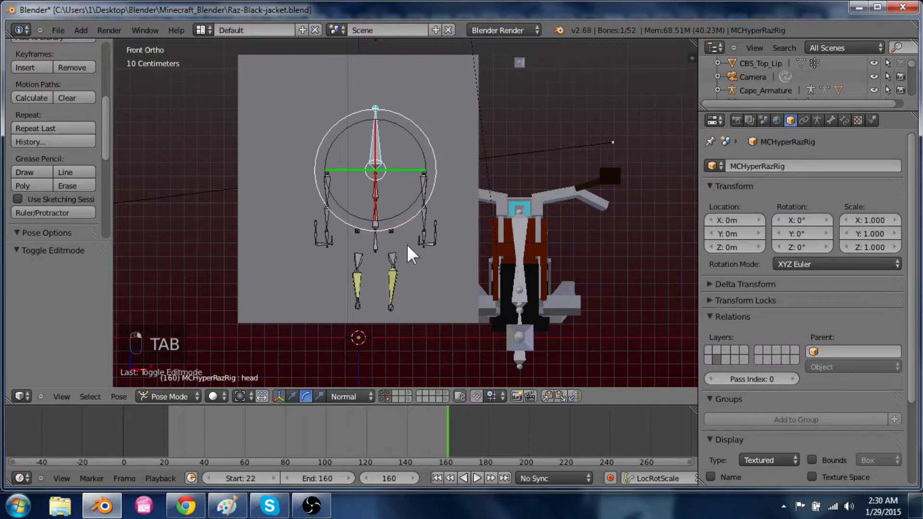
Try moving only the head bone along X, and undo that move
{"action": "key", "text": "g"}
{"action": "key", "text": "x"}
{"action": "left_click", "coordinate": [430, 243]}
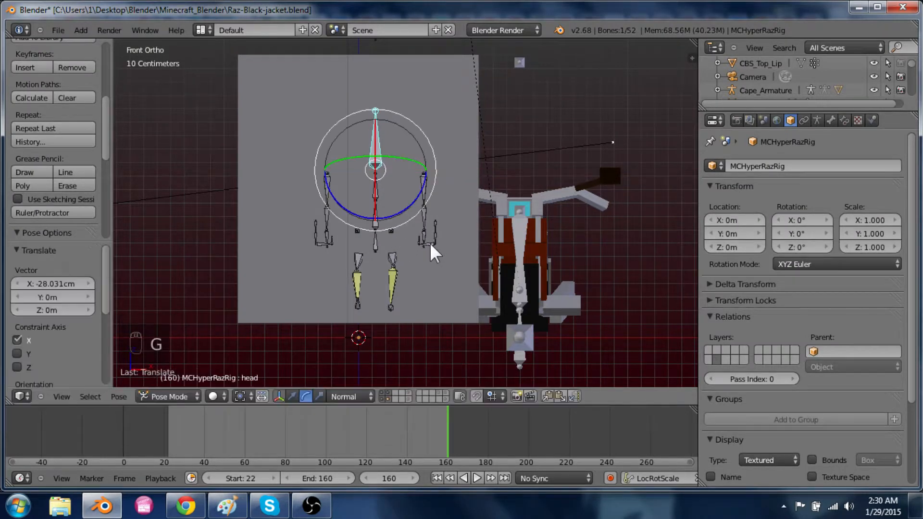
{"action": "key", "text": "ctrl+z"}
Select all of the character rig's bones and move them 25.639 cm along X, into one half of the block
{"action": "key", "text": "a"}
{"action": "key", "text": "a"}
{"action": "key", "text": "a"}
{"action": "key", "text": "g"}
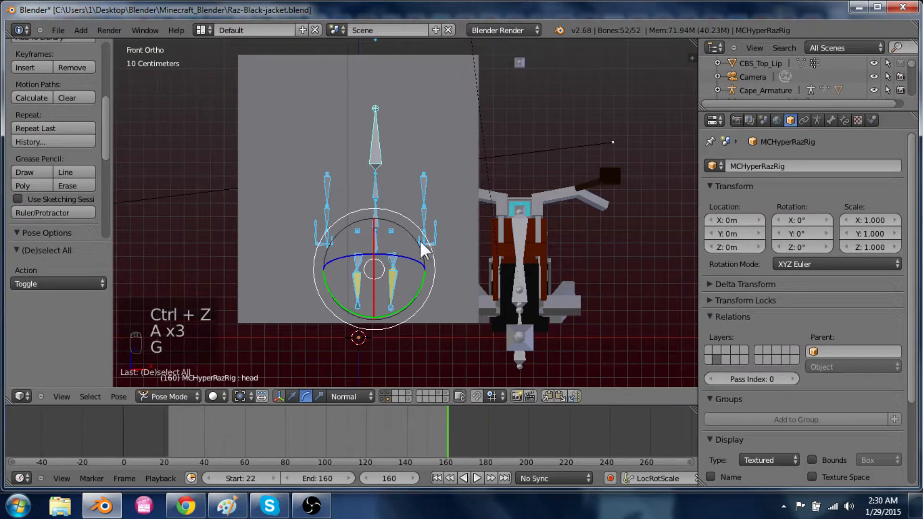
{"action": "key", "text": "x"}
{"action": "key", "text": "x"}
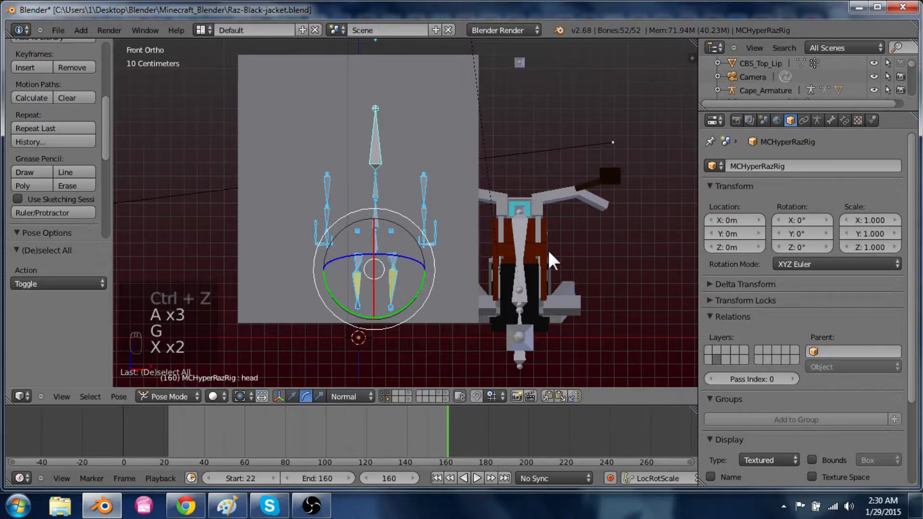
{"action": "key", "text": "x"}
{"action": "key", "text": "g"}
{"action": "key", "text": "x"}
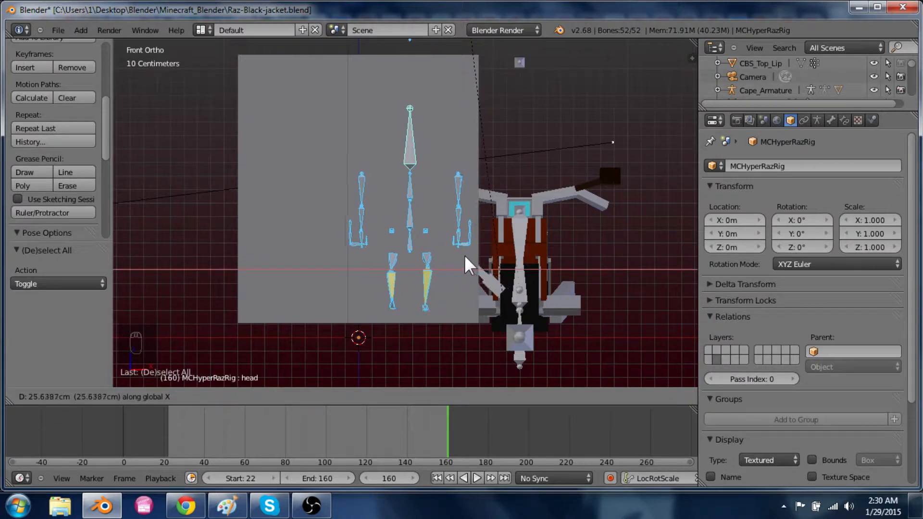
{"action": "left_click", "coordinate": [465, 255]}
Move all of the rig's bones about 6.5 cm further along X in the front view
{"action": "middle_click_drag", "start_coordinate": [465, 255], "coordinate": [442, 315]}
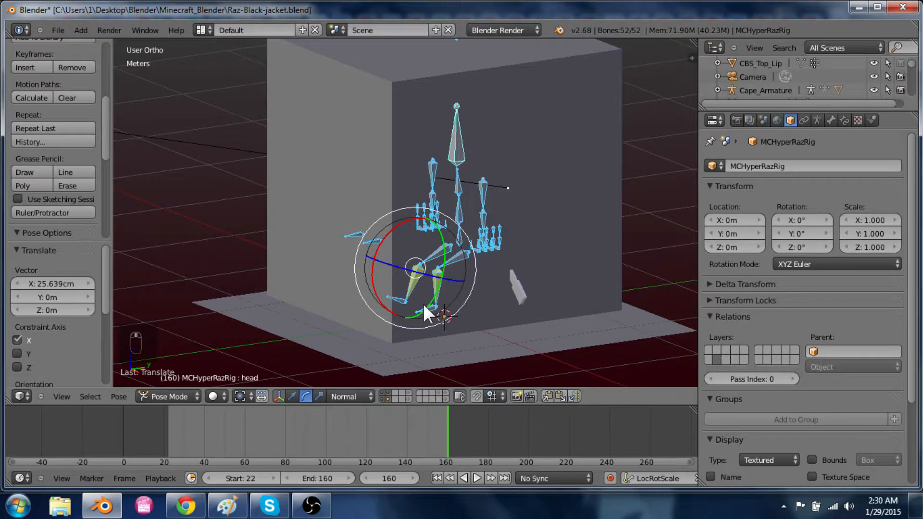
{"action": "key", "text": "KP_1"}
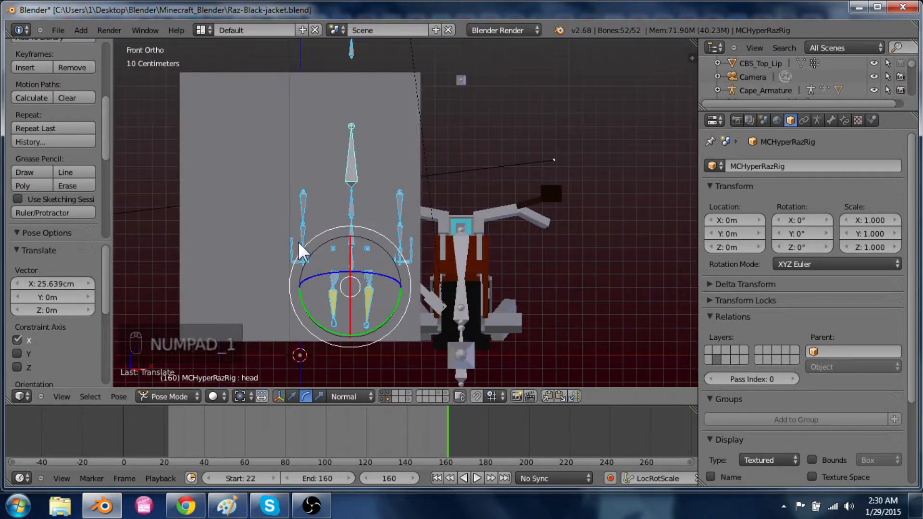
{"action": "key", "text": "g"}
{"action": "key", "text": "x"}
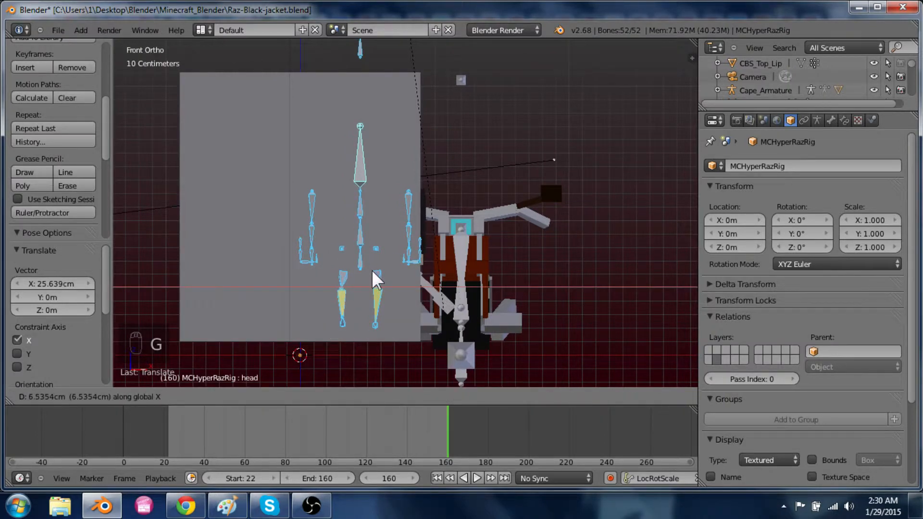
{"action": "left_click", "coordinate": [372, 271]}
Select the mirrored block and move its whole mesh 11.563 cm along X in Edit Mode to widen it
{"action": "right_click", "coordinate": [410, 112]}
{"action": "key", "text": "Tab"}
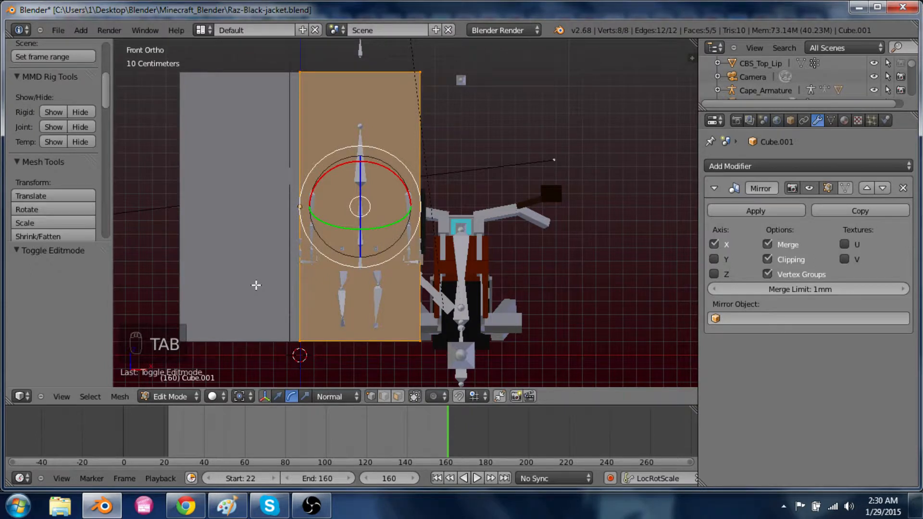
{"action": "key", "text": "g"}
{"action": "key", "text": "x"}
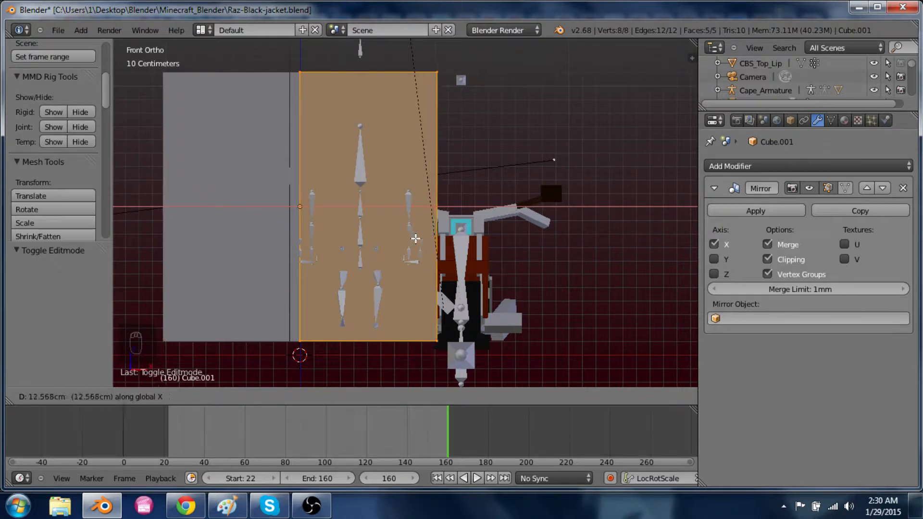
{"action": "left_click", "coordinate": [414, 239]}
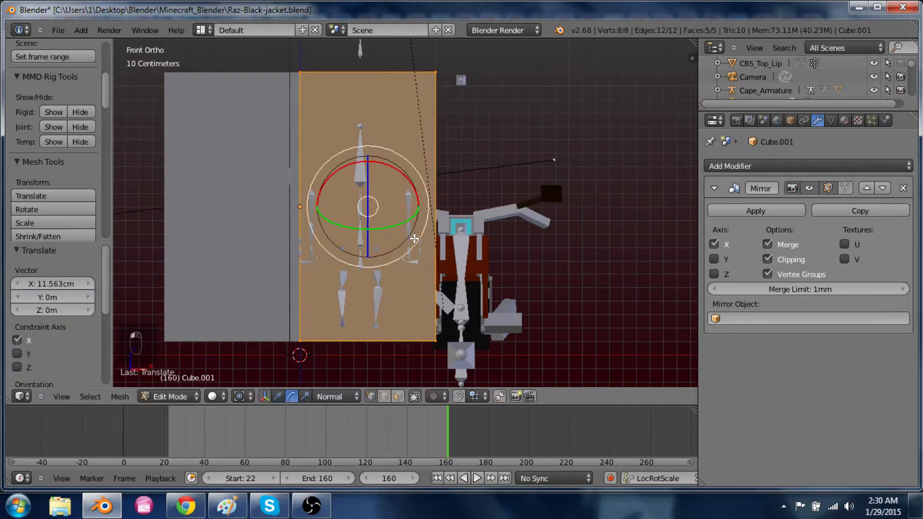
Look through the block's transform, 3D cursor and display settings in the right side view
{"action": "key", "text": "KP_3"}
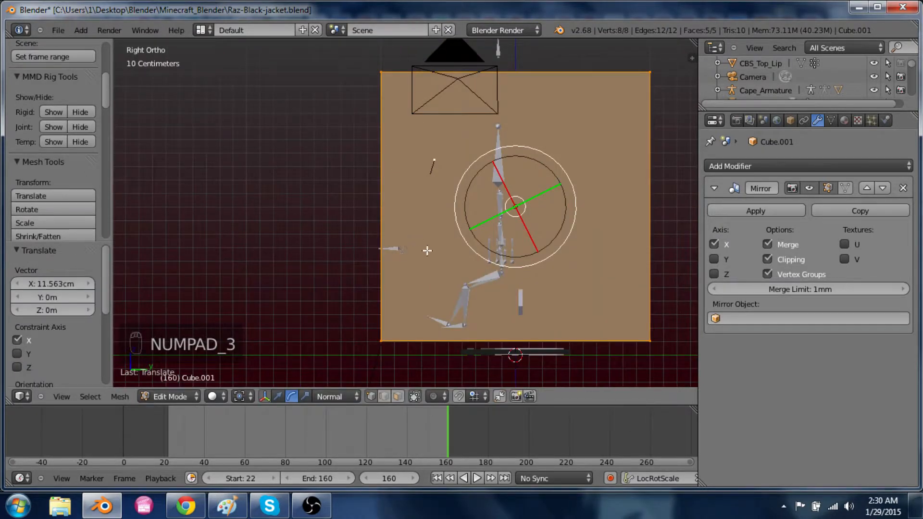
{"action": "key", "text": "n"}
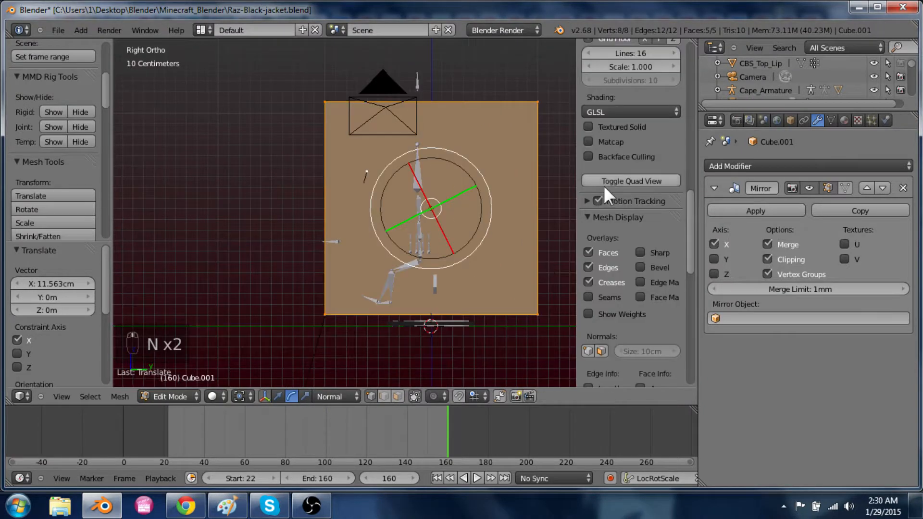
{"action": "scroll", "coordinate": [604, 185], "scroll_direction": "up", "scroll_amount": 10}
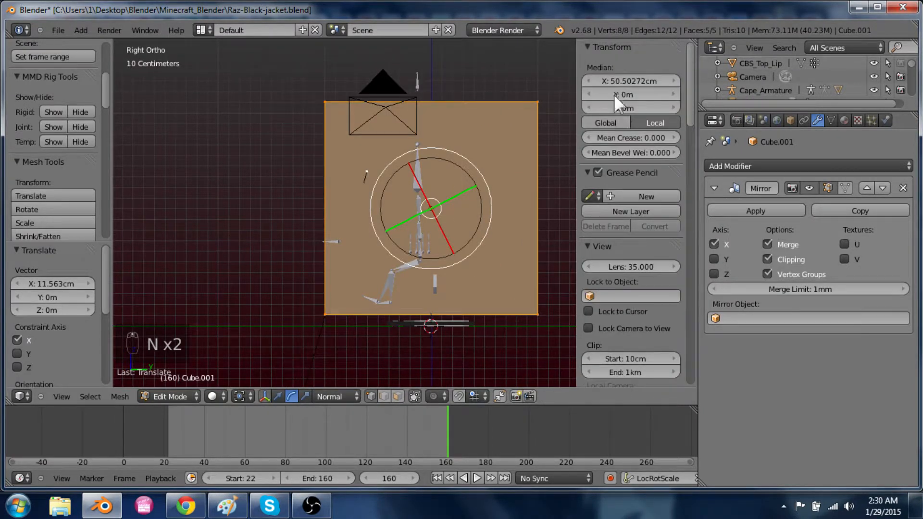
{"action": "scroll", "coordinate": [641, 275], "scroll_direction": "down", "scroll_amount": 10}
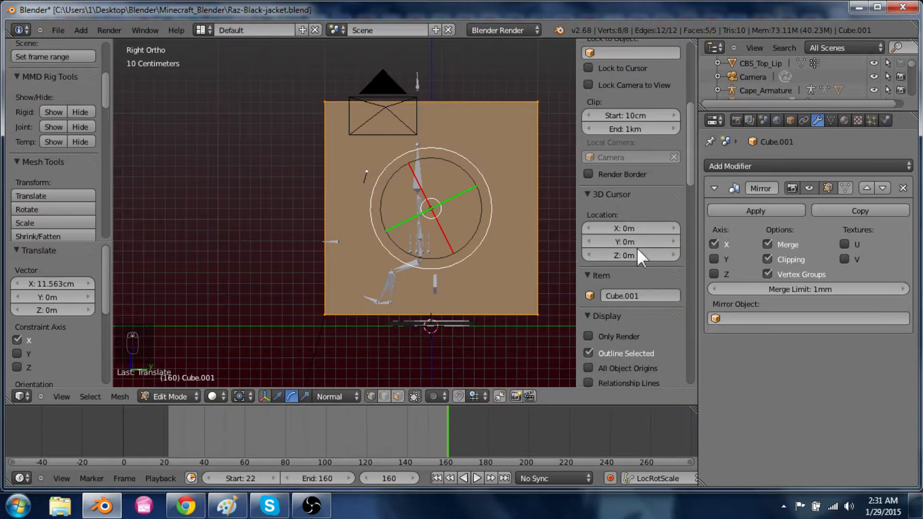
{"action": "scroll", "coordinate": [630, 328], "scroll_direction": "down", "scroll_amount": 5}
{"action": "scroll", "coordinate": [629, 328], "scroll_direction": "up", "scroll_amount": 8}
{"action": "key", "text": "n"}
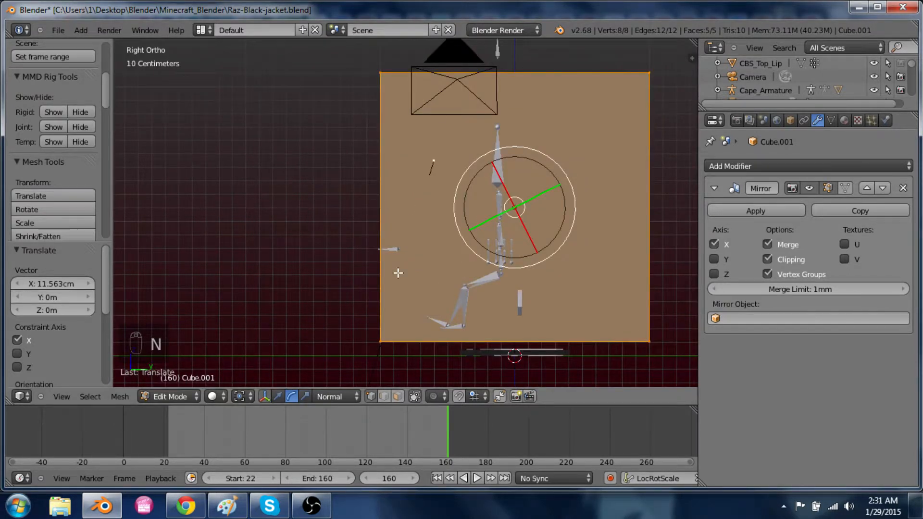
Review the world, render layer and scene unit settings
{"action": "middle_click_drag", "start_coordinate": [541, 299], "coordinate": [503, 286], "text": "shift"}
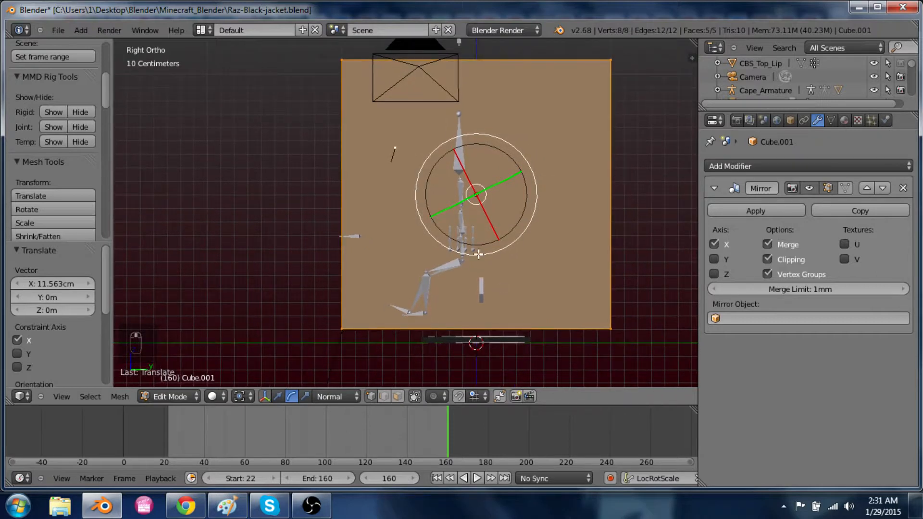
{"action": "left_click", "coordinate": [776, 119]}
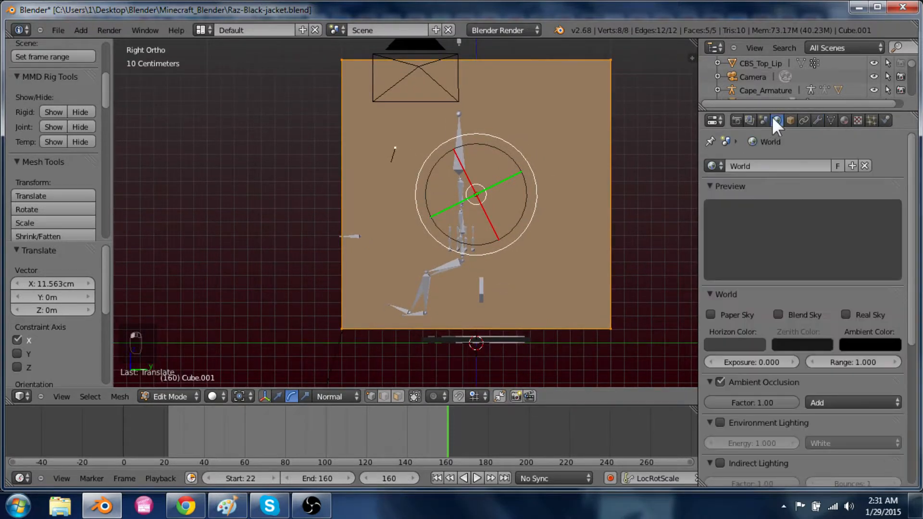
{"action": "left_click", "coordinate": [748, 119]}
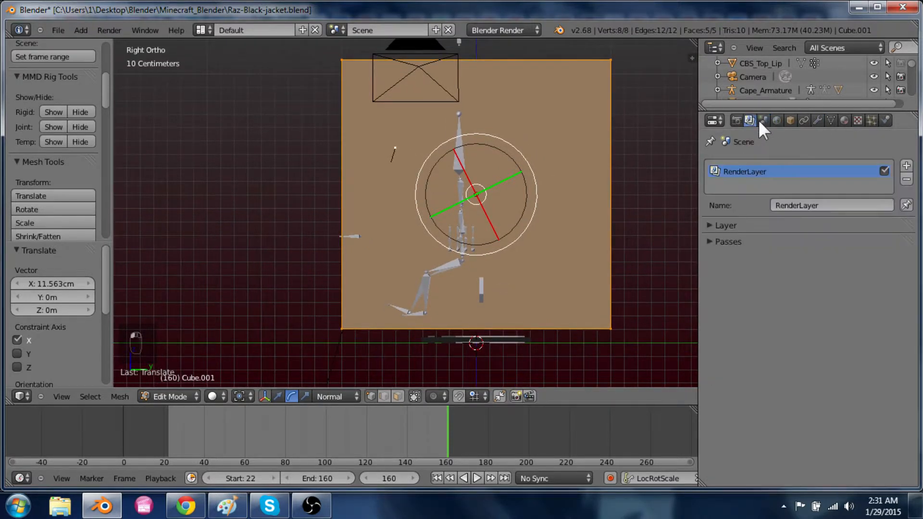
{"action": "left_click", "coordinate": [763, 121]}
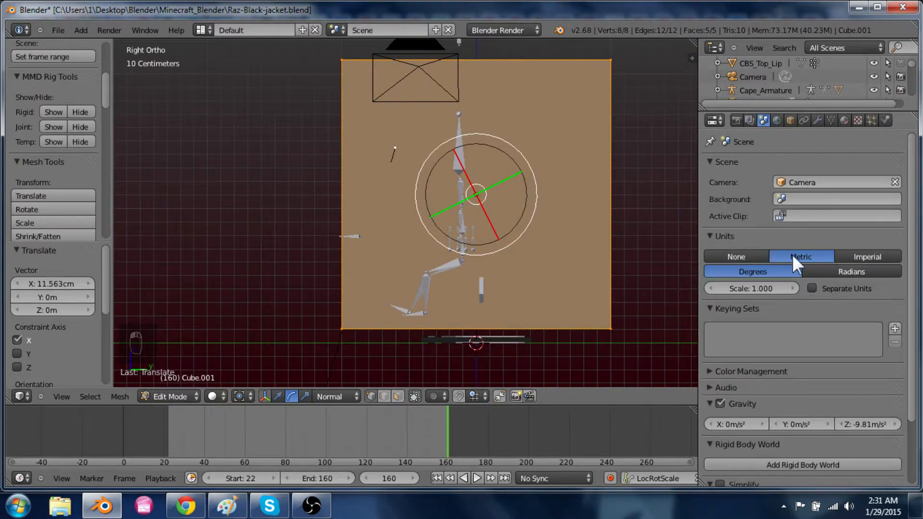
{"action": "left_click", "coordinate": [777, 120]}
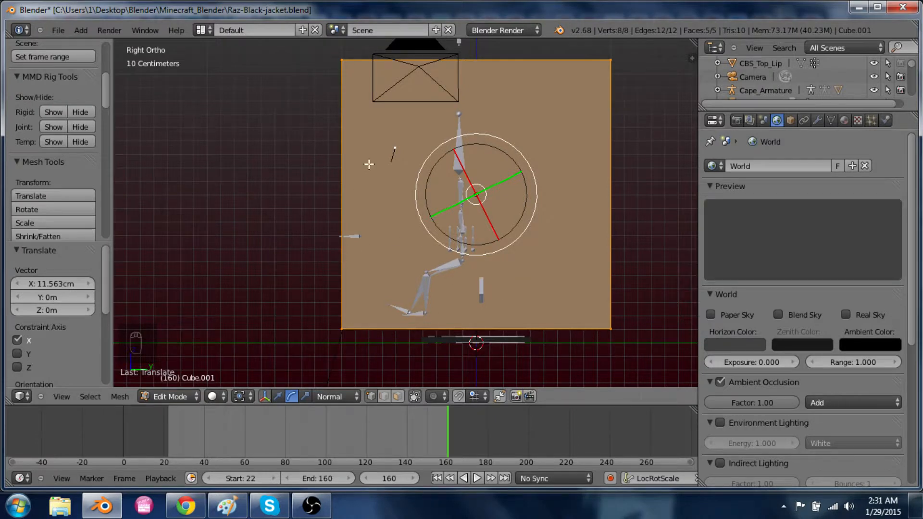
{"action": "key", "text": "Tab"}
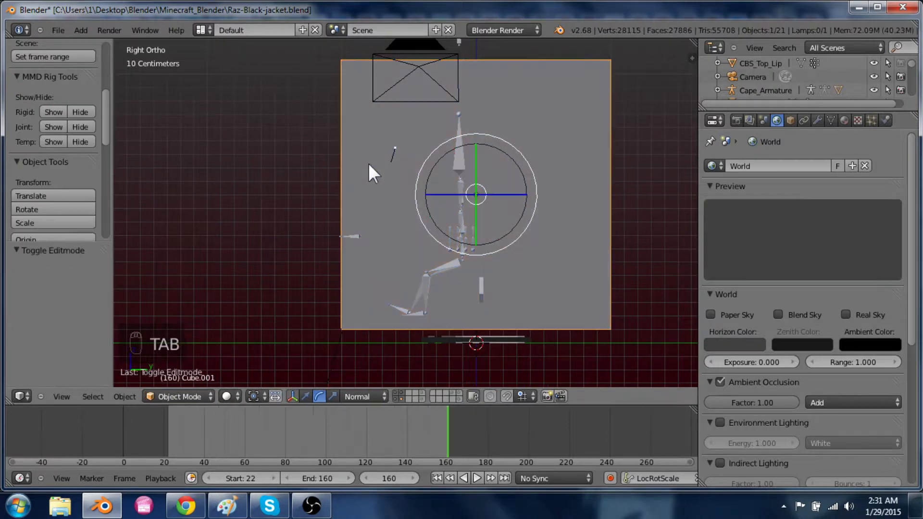
{"action": "key", "text": "Tab"}
Select the block's top vertices in the right side view and lower them 1.098 m along Z
{"action": "middle_click_drag", "start_coordinate": [434, 302], "coordinate": [437, 287], "text": "shift"}
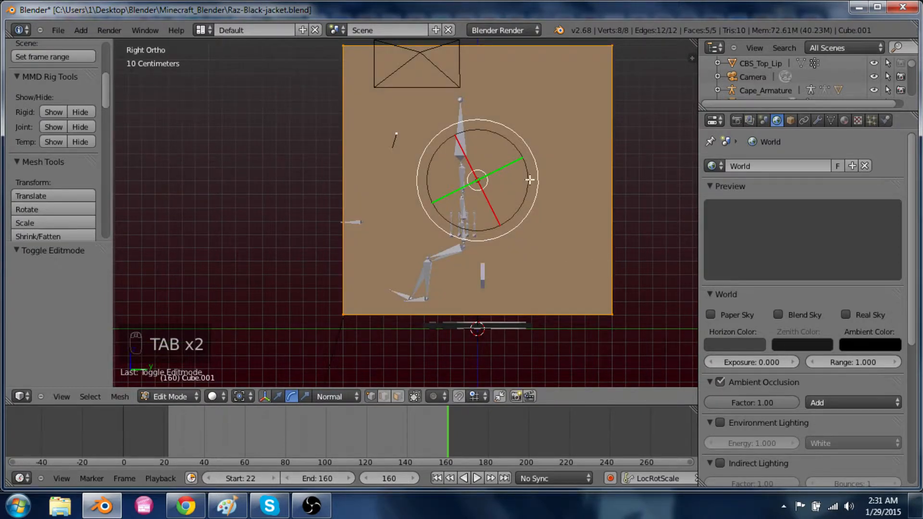
{"action": "scroll", "coordinate": [528, 180], "scroll_direction": "down", "scroll_amount": 1}
{"action": "key", "text": "z"}
{"action": "key", "text": "a"}
{"action": "key", "text": "c"}
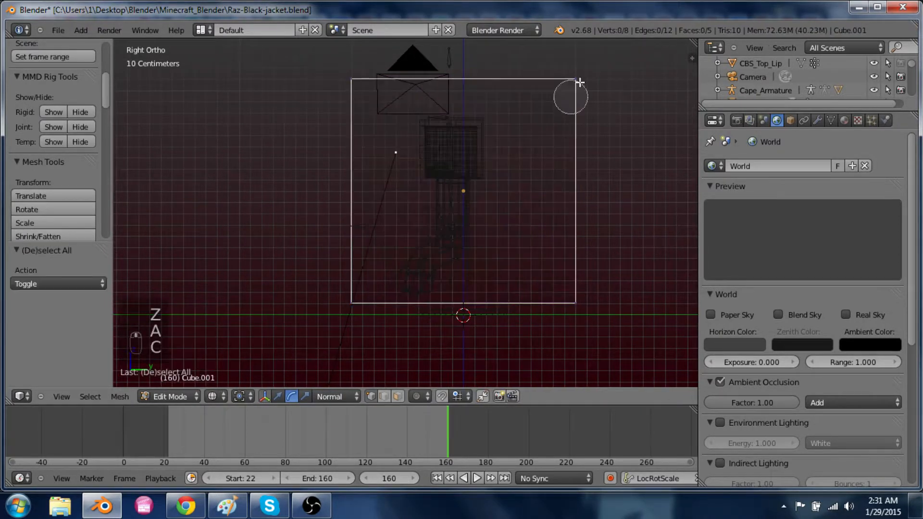
{"action": "left_click_drag", "start_coordinate": [566, 93], "coordinate": [240, 85]}
{"action": "right_click", "coordinate": [246, 87]}
{"action": "key", "text": "g"}
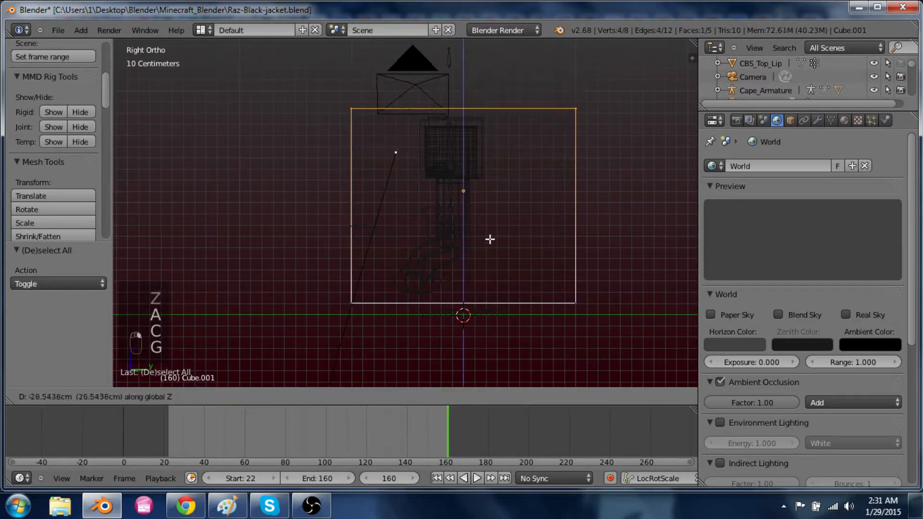
{"action": "key", "text": "z"}
{"action": "left_click", "coordinate": [488, 309]}
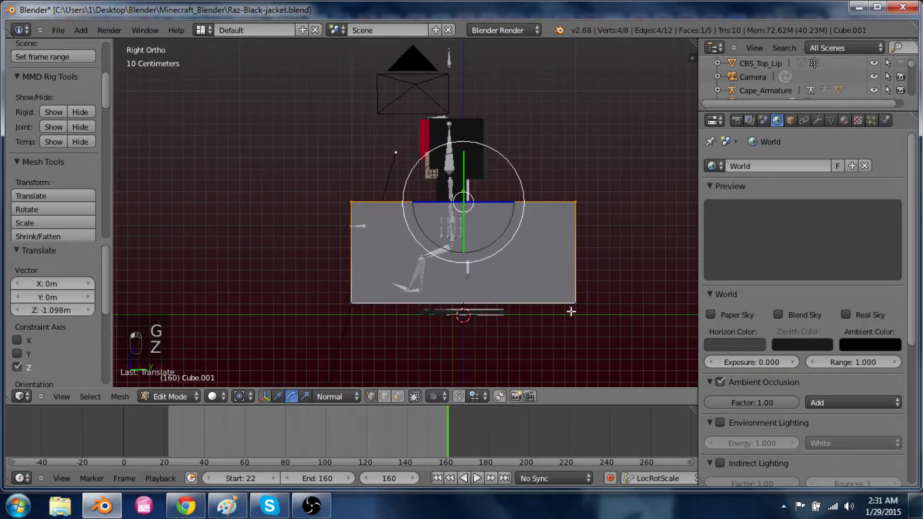
Raise the block's selected top vertices 2.413 cm along Z
{"action": "key", "text": "g"}
{"action": "key", "text": "z"}
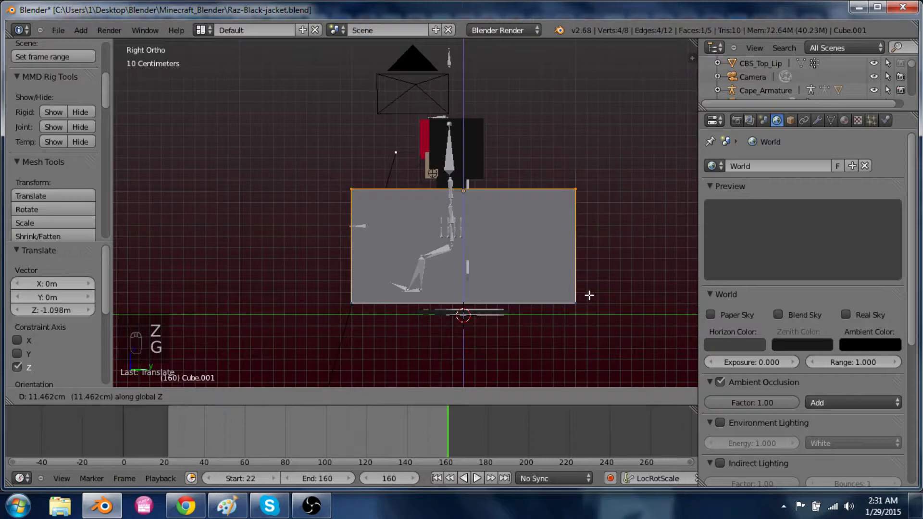
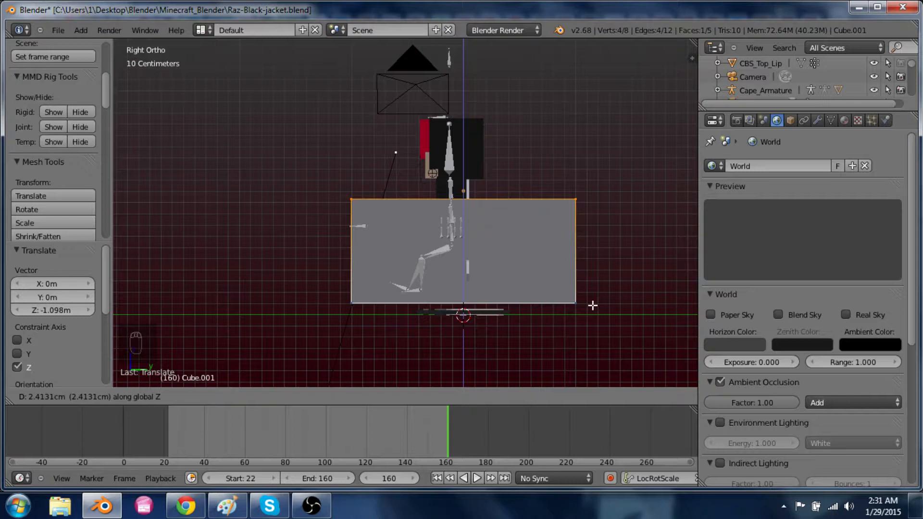
{"action": "left_click", "coordinate": [592, 305]}
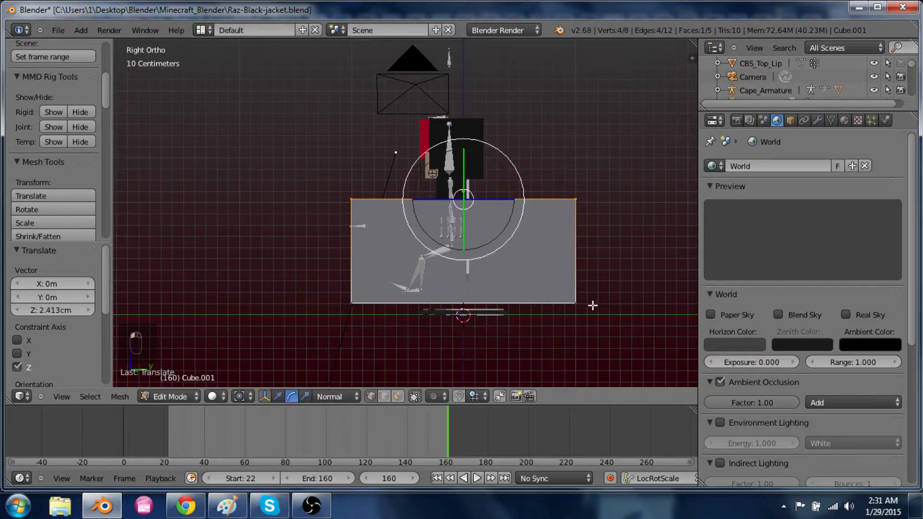
Move the block's front end vertices 30.766 cm along Y, and extrude that end face forward by 41.625 cm
{"action": "key", "text": "a"}
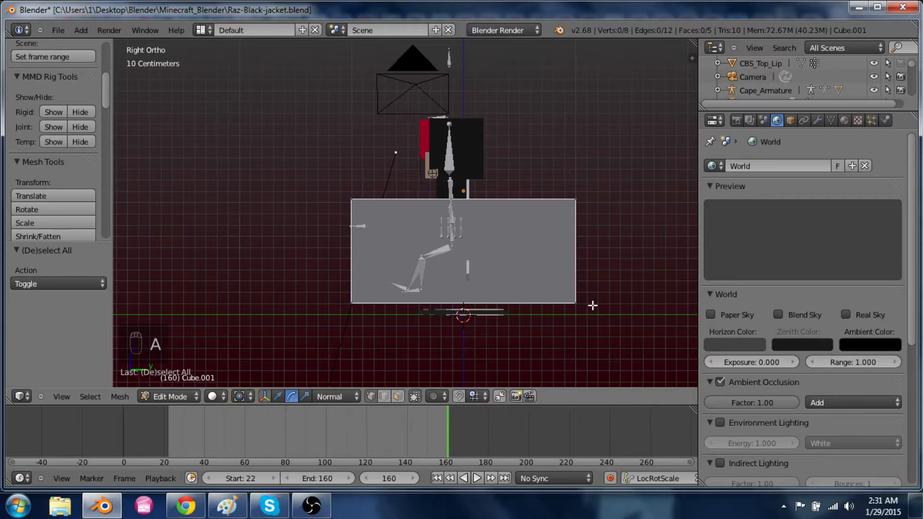
{"action": "key", "text": "a"}
{"action": "key", "text": "z"}
{"action": "key", "text": "c"}
{"action": "mouse_move", "coordinate": [587, 277]}
{"action": "middle_mouse_down"}
{"action": "mouse_move", "coordinate": [577, 196]}
{"action": "mouse_move", "coordinate": [558, 330]}
{"action": "middle_mouse_up"}
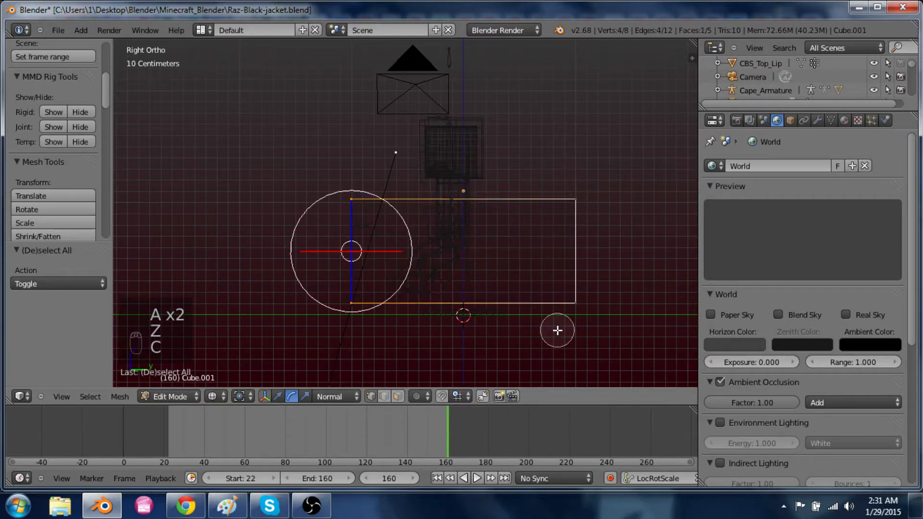
{"action": "right_click", "coordinate": [557, 330]}
{"action": "key", "text": "z"}
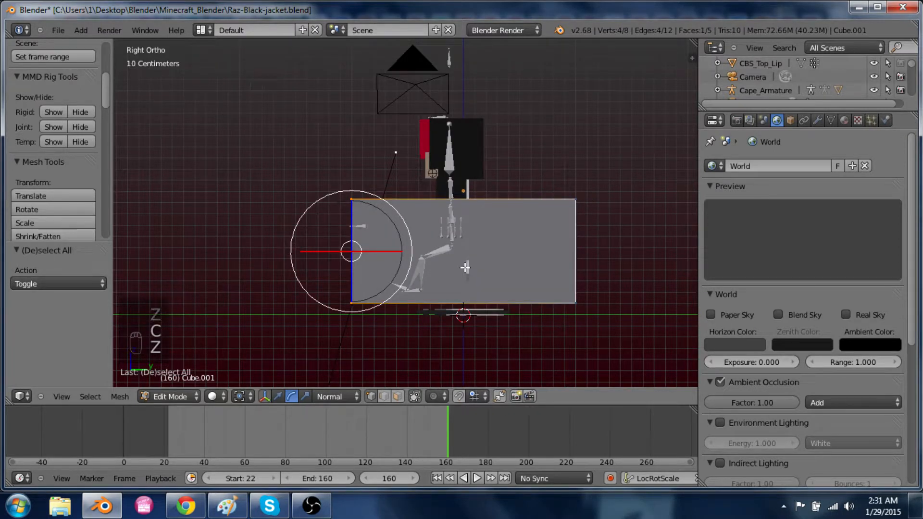
{"action": "key", "text": "g"}
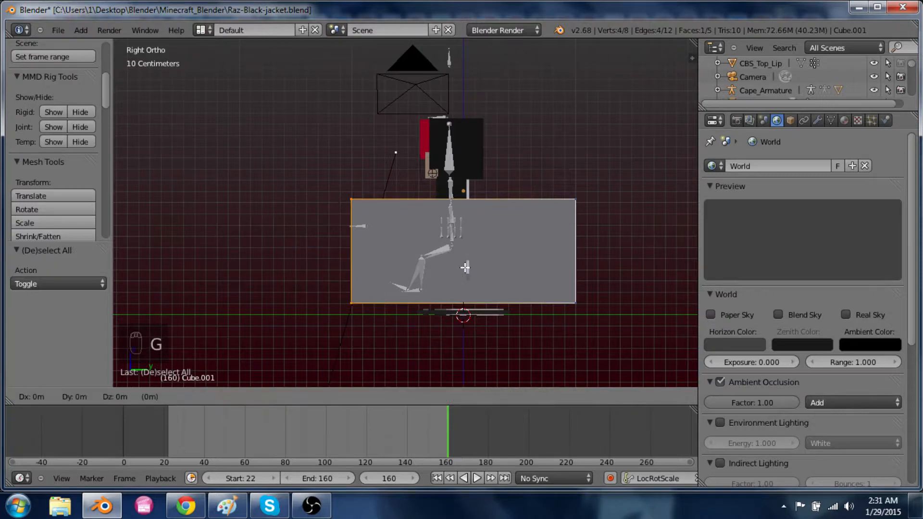
{"action": "key", "text": "y"}
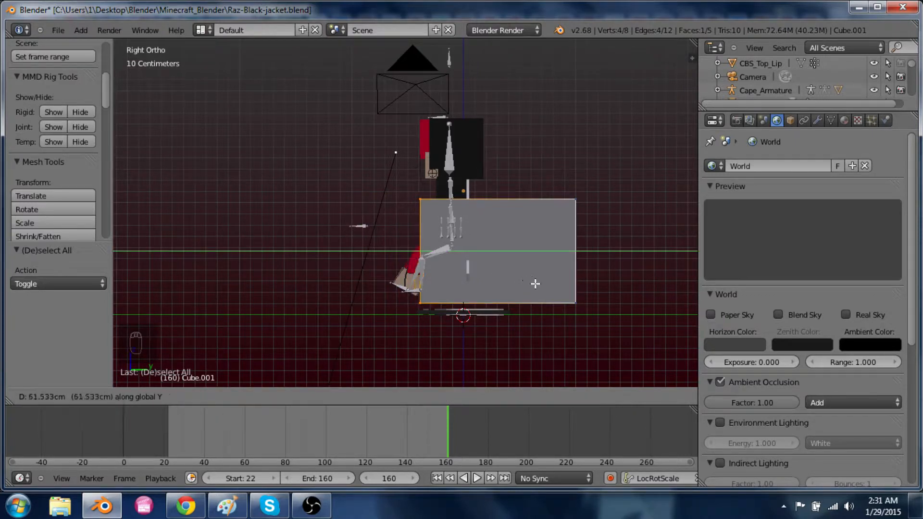
{"action": "left_click", "coordinate": [498, 272]}
{"action": "key", "text": "e"}
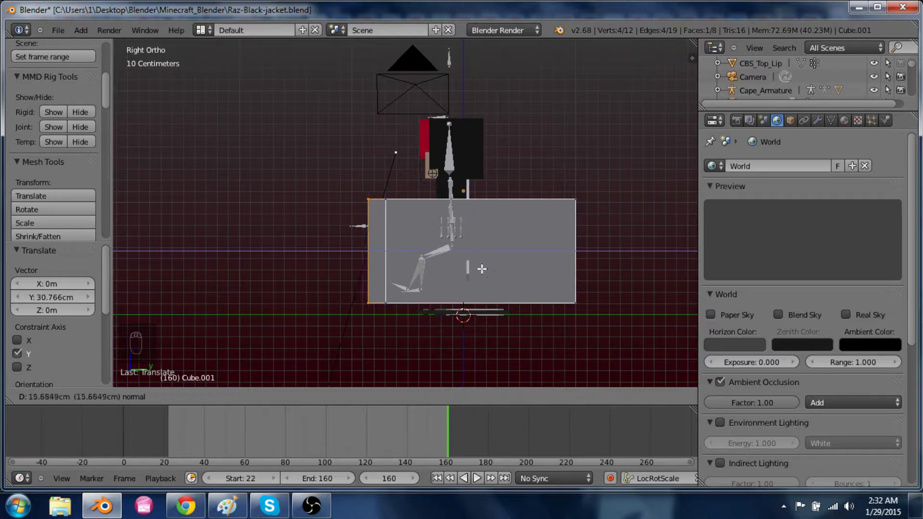
{"action": "left_click", "coordinate": [452, 263]}
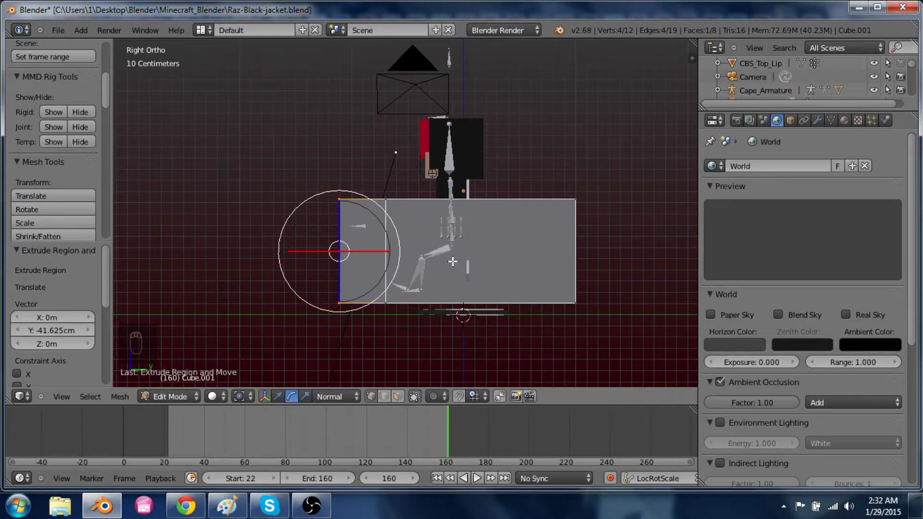
Add three crosswise loop cuts to the block: one just behind the front seam and two close together behind the character
{"action": "key", "text": "ctrl+r"}
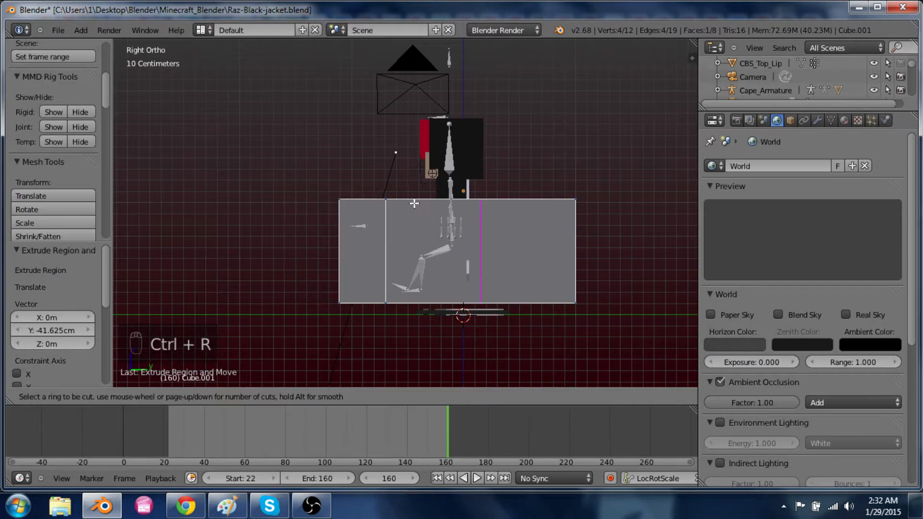
{"action": "left_click", "coordinate": [480, 205]}
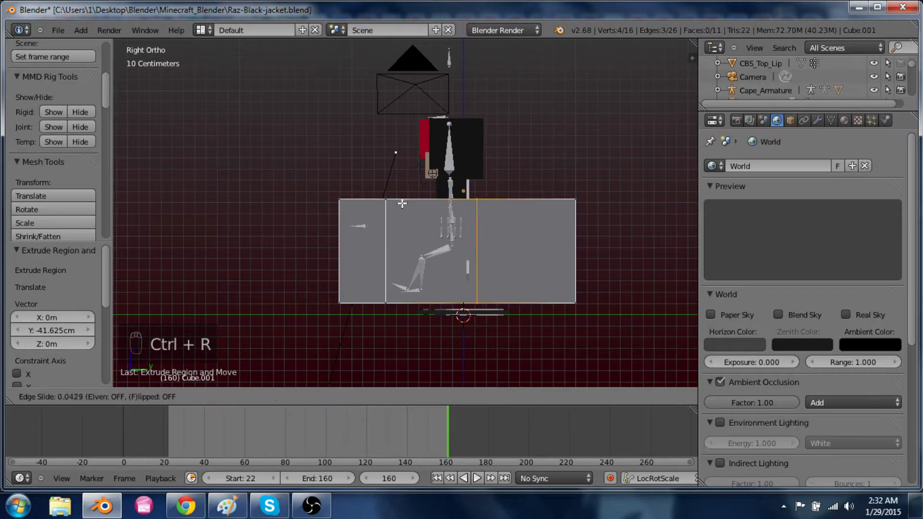
{"action": "left_click", "coordinate": [331, 197]}
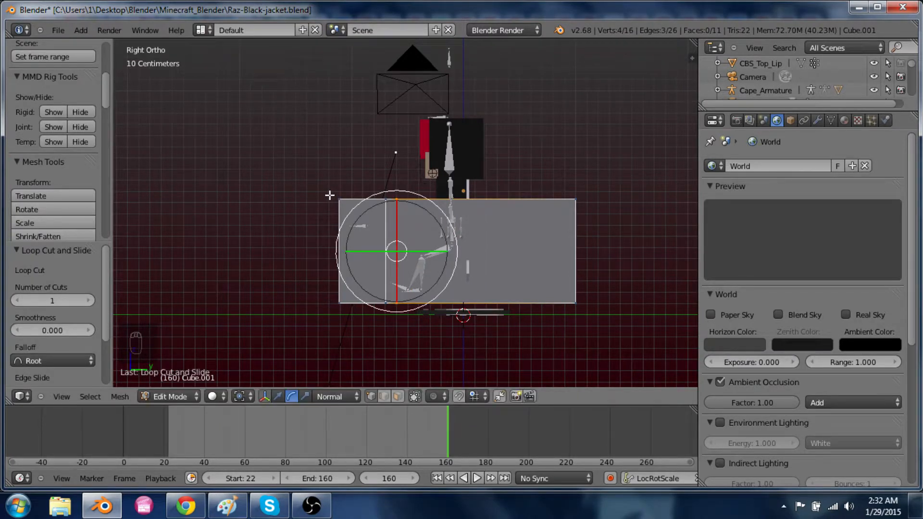
{"action": "key", "text": "ctrl+r"}
{"action": "left_click", "coordinate": [543, 194]}
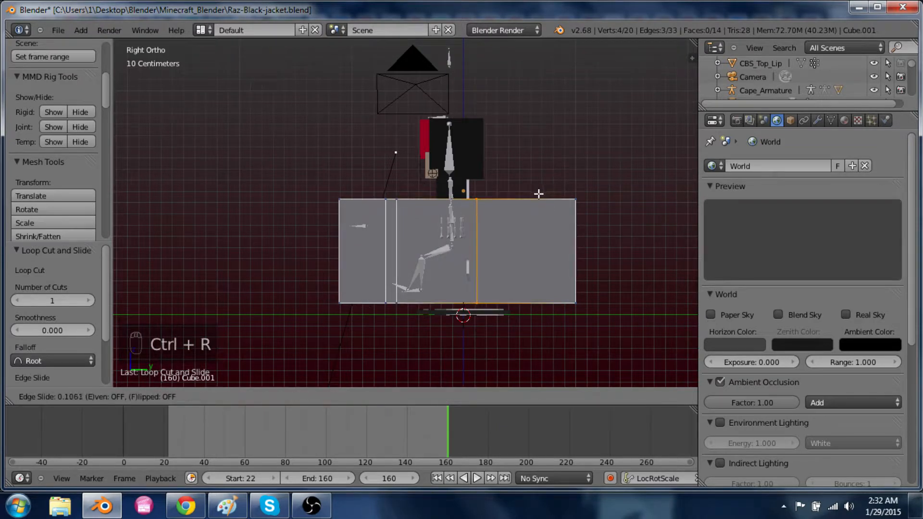
{"action": "left_click", "coordinate": [540, 194]}
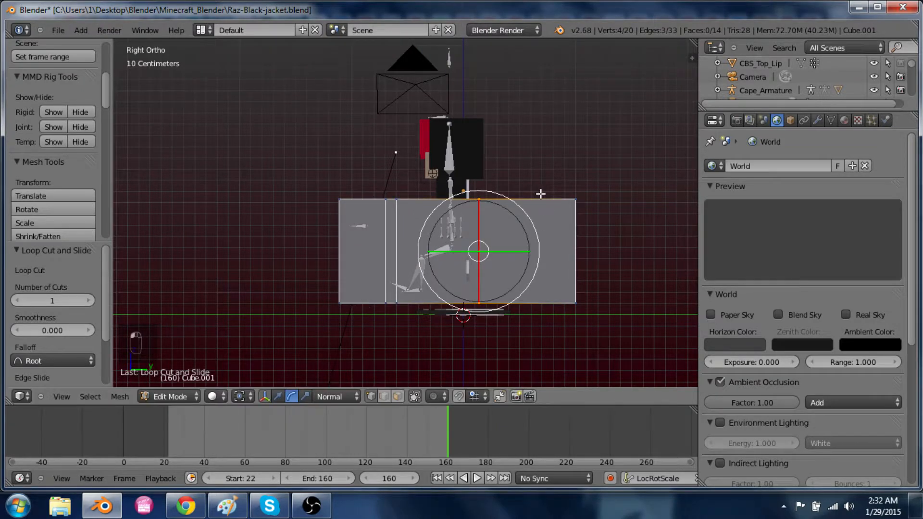
{"action": "key", "text": "ctrl+r"}
{"action": "left_click", "coordinate": [540, 193]}
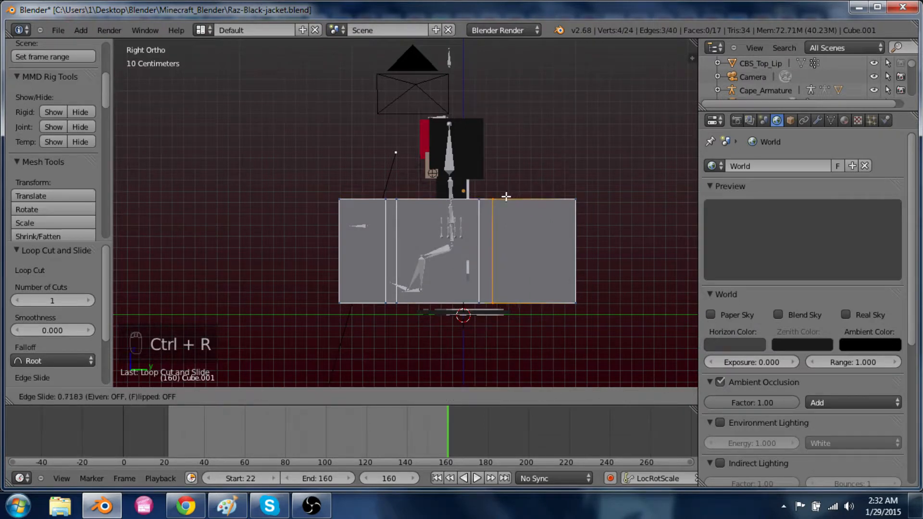
{"action": "left_click", "coordinate": [505, 196]}
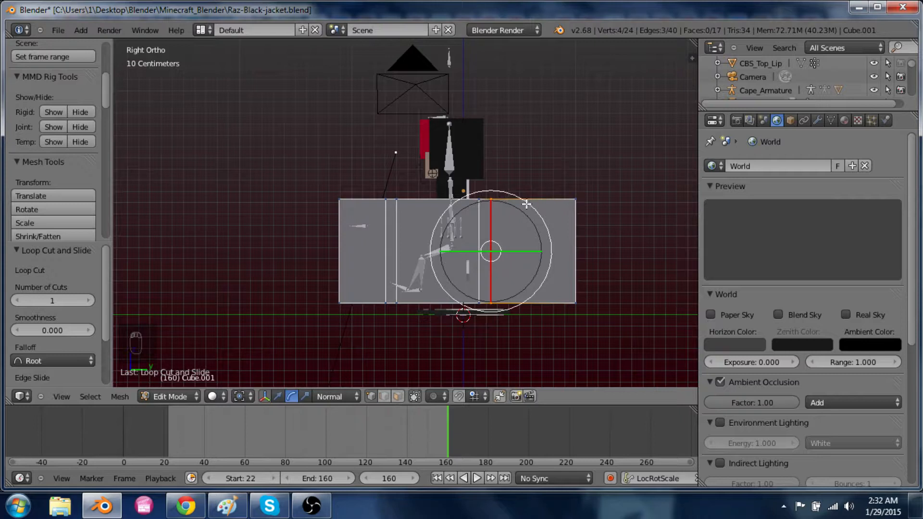
Select only the block's rear end vertices and move them -51.277 cm along Y to shorten the back
{"action": "key", "text": "z"}
{"action": "key", "text": "a"}
{"action": "key", "text": "c"}
{"action": "left_click_drag", "start_coordinate": [577, 176], "coordinate": [575, 357]}
{"action": "right_click", "coordinate": [575, 356]}
{"action": "key", "text": "z"}
{"action": "key", "text": "g"}
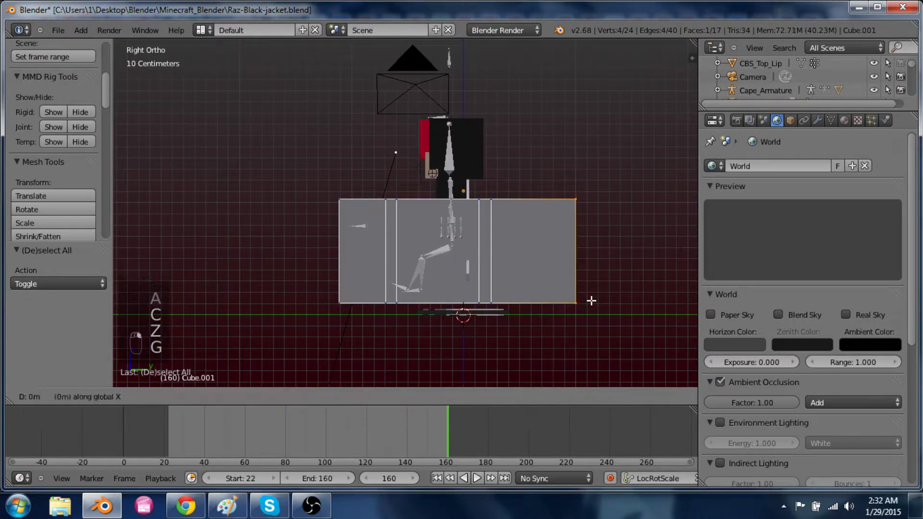
{"action": "key", "text": "y"}
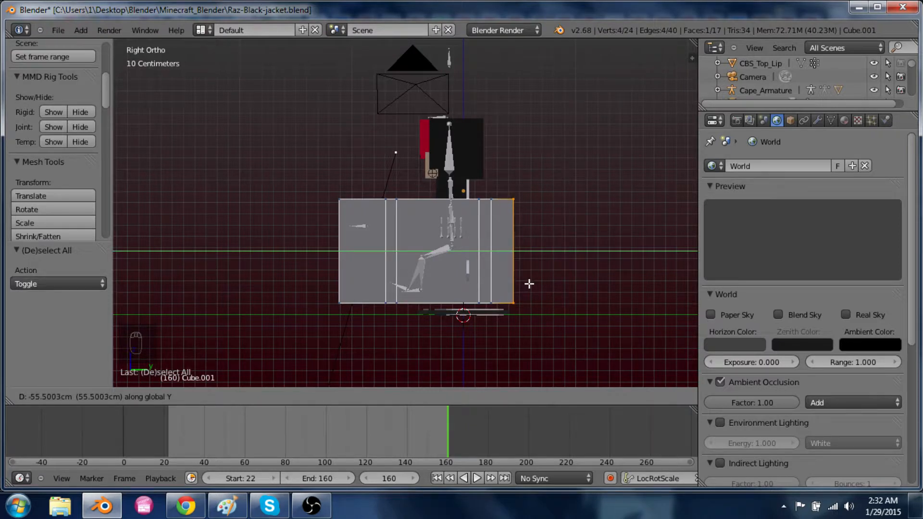
{"action": "left_click", "coordinate": [534, 284]}
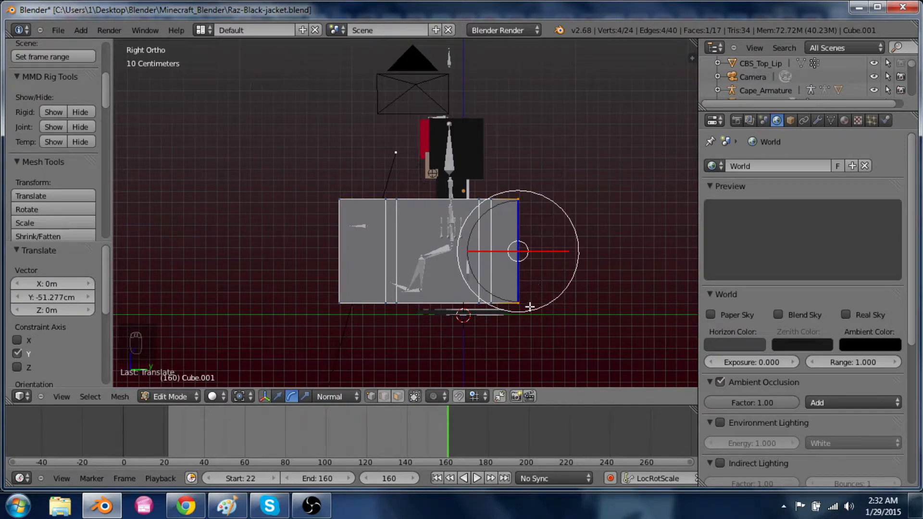
Add a lengthwise loop cut to the block and slide it close to the outer side wall
{"action": "middle_click_drag", "start_coordinate": [370, 264], "coordinate": [459, 304]}
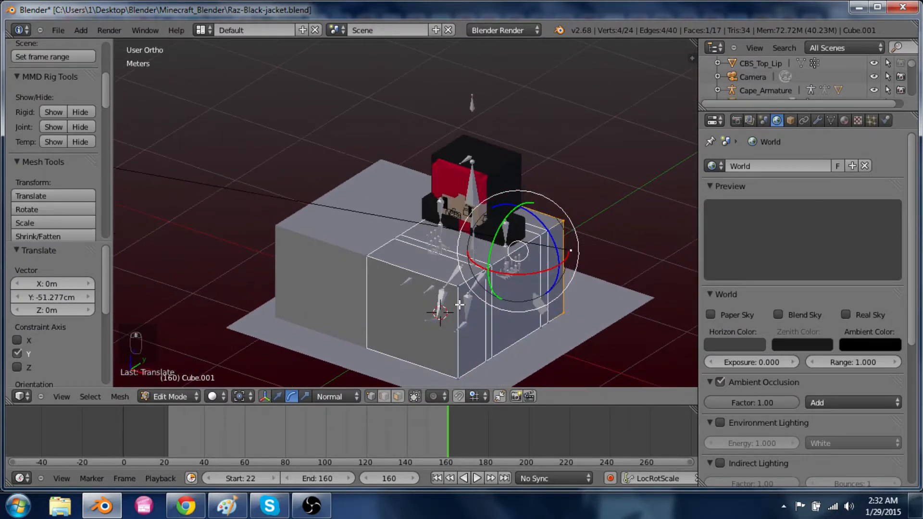
{"action": "key", "text": "ctrl+r"}
{"action": "left_click", "coordinate": [433, 294]}
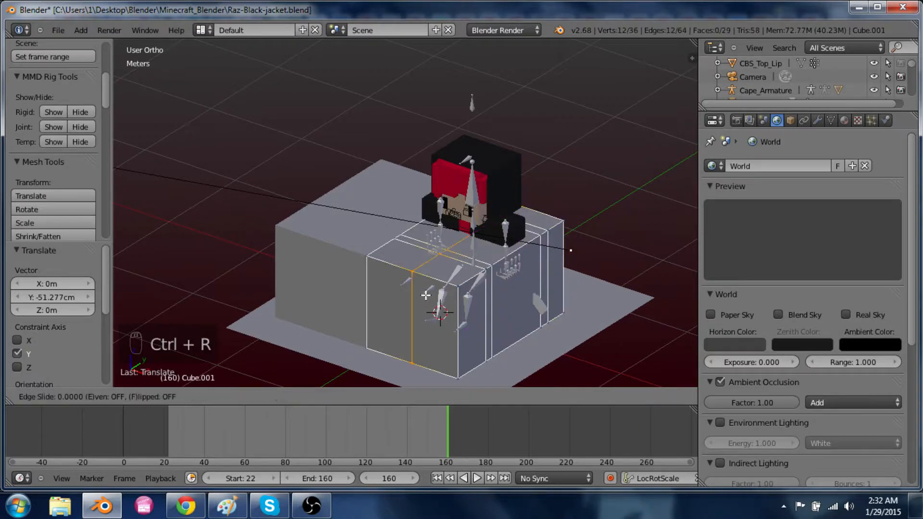
{"action": "left_click", "coordinate": [460, 318]}
In the front view, select the outer side vertices together with the new loop and move them 3.62 cm along X
{"action": "key", "text": "KP_1"}
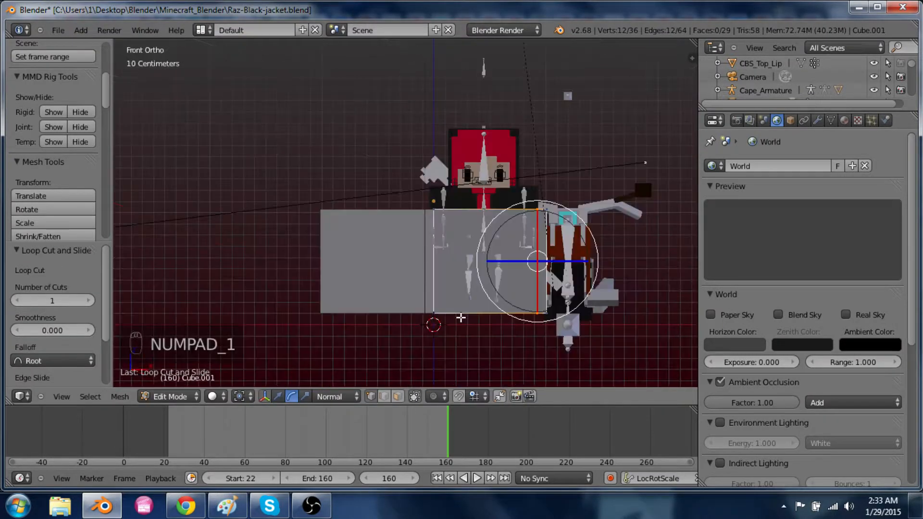
{"action": "middle_click_drag", "start_coordinate": [556, 284], "coordinate": [500, 286], "text": "shift"}
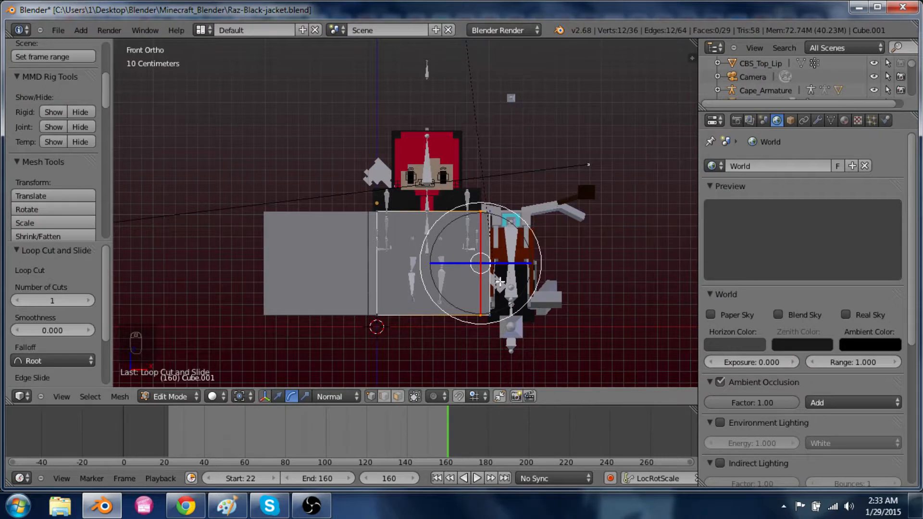
{"action": "key", "text": "z"}
{"action": "key", "text": "c"}
{"action": "left_click_drag", "start_coordinate": [494, 207], "coordinate": [495, 313]}
{"action": "right_click", "coordinate": [489, 342]}
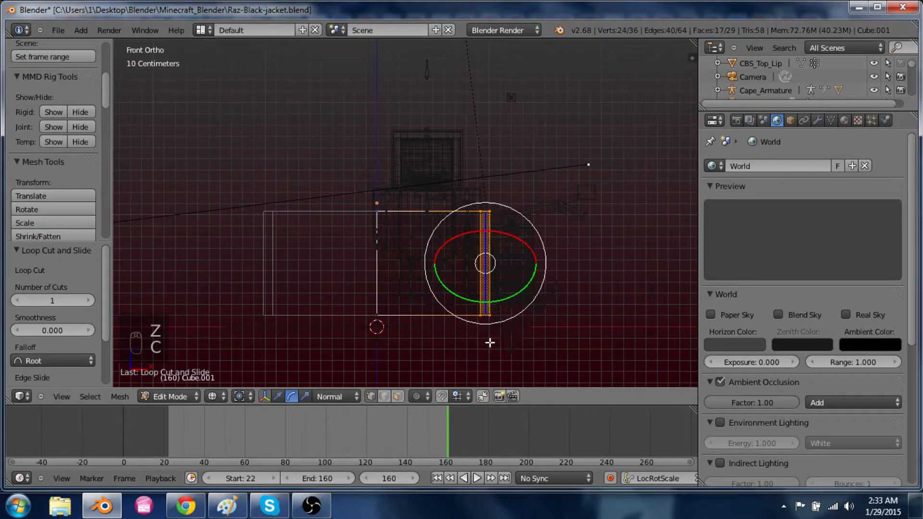
{"action": "key", "text": "g"}
{"action": "left_click", "coordinate": [492, 339]}
{"action": "key", "text": "z"}
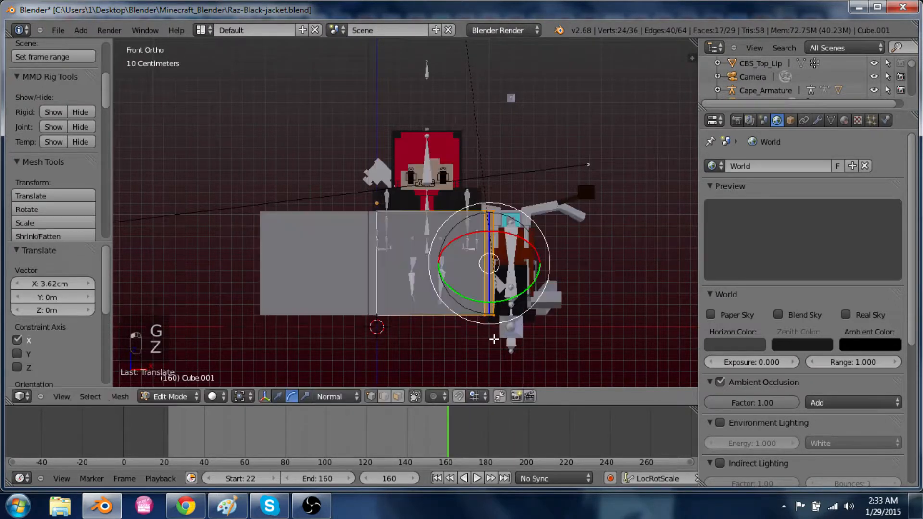
Select the lengthwise edge loop near the outer side and edge-slide it by a factor of 0.023
{"action": "right_click", "coordinate": [481, 275], "text": "alt"}
{"action": "key", "text": "g"}
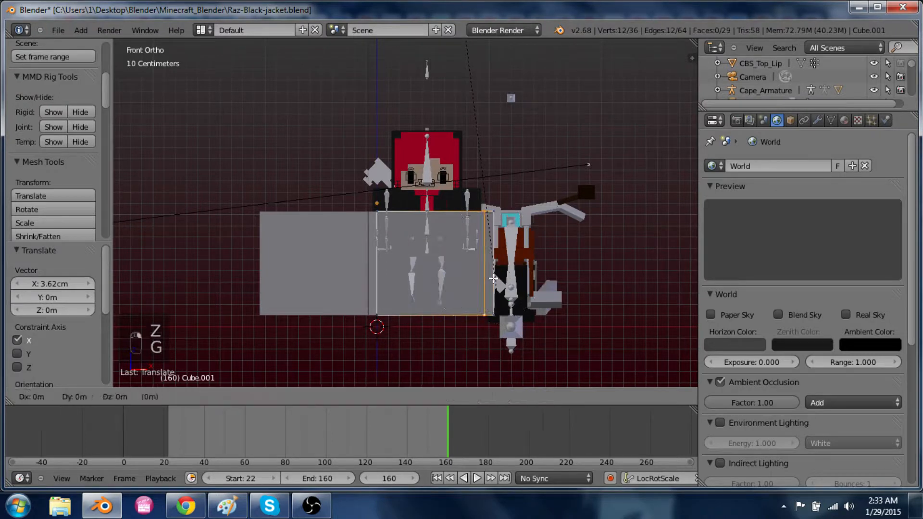
{"action": "key", "text": "g"}
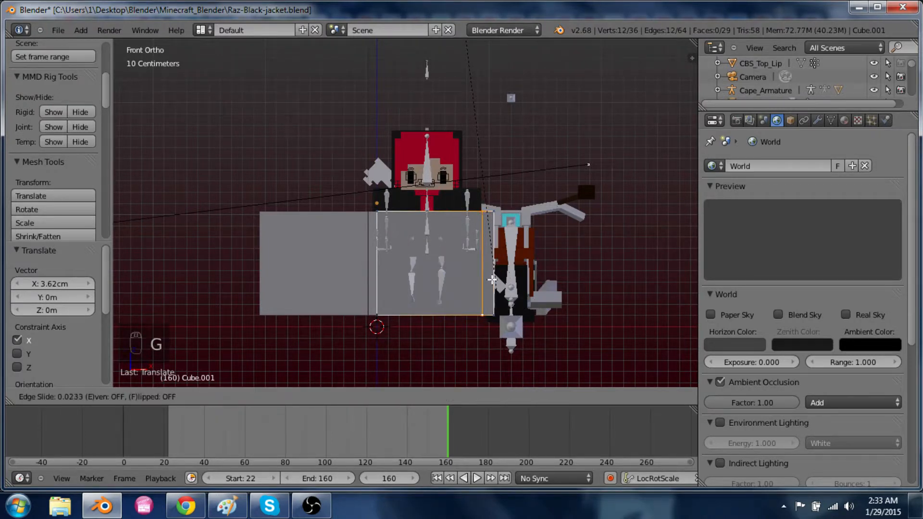
{"action": "left_click", "coordinate": [492, 279]}
Switch to face selection and extrude the top face around the character 39.408 cm down to hollow out a seat opening
{"action": "middle_click_drag", "start_coordinate": [493, 279], "coordinate": [443, 314]}
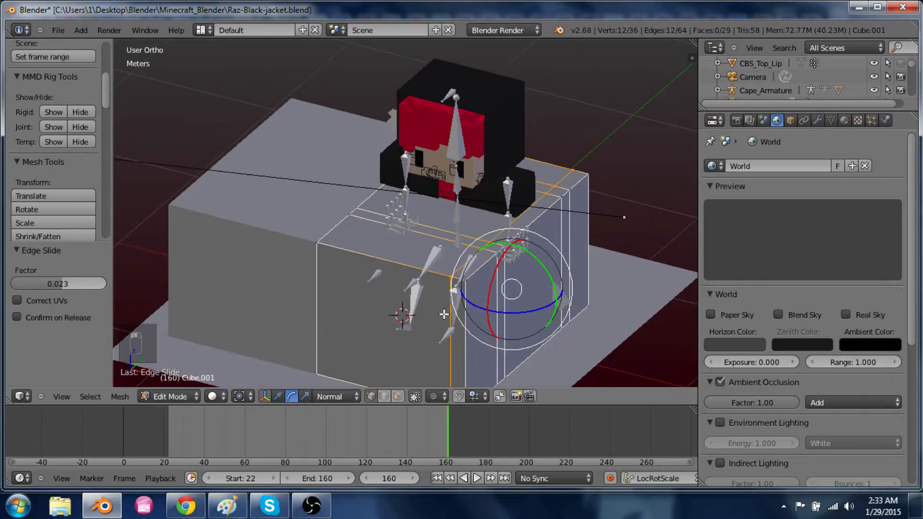
{"action": "key", "text": "ctrl+Tab"}
{"action": "left_click", "coordinate": [404, 341]}
{"action": "right_click", "coordinate": [539, 198]}
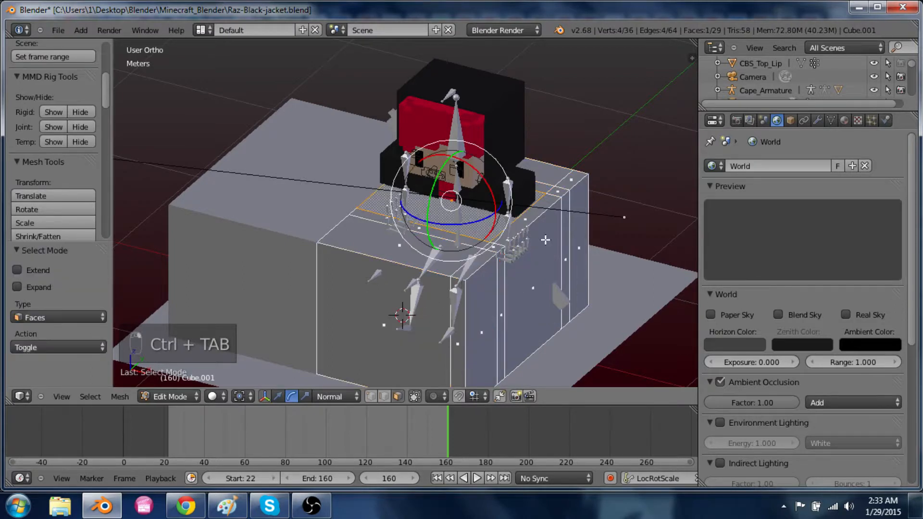
{"action": "key", "text": "e"}
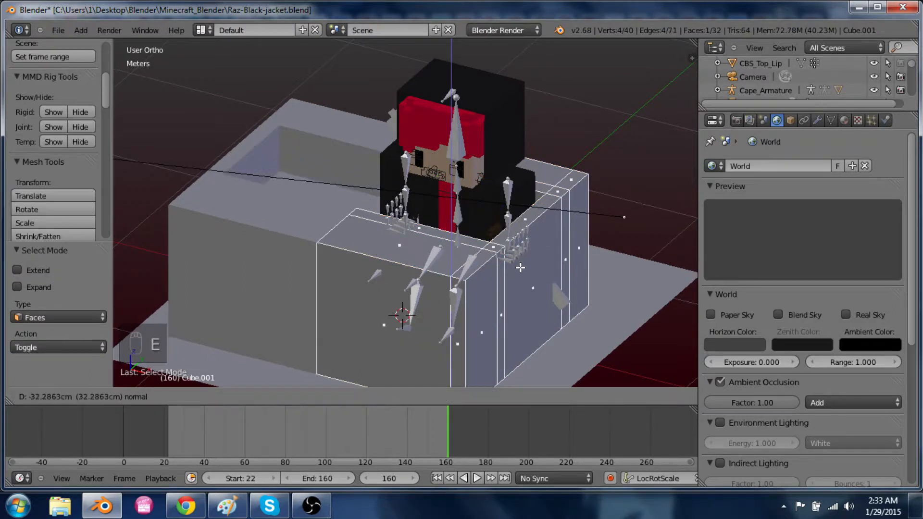
{"action": "left_click", "coordinate": [522, 277]}
Lower the seat opening's floor face a further 46.082 cm along Z in the right side view
{"action": "middle_click_drag", "start_coordinate": [386, 282], "coordinate": [474, 319]}
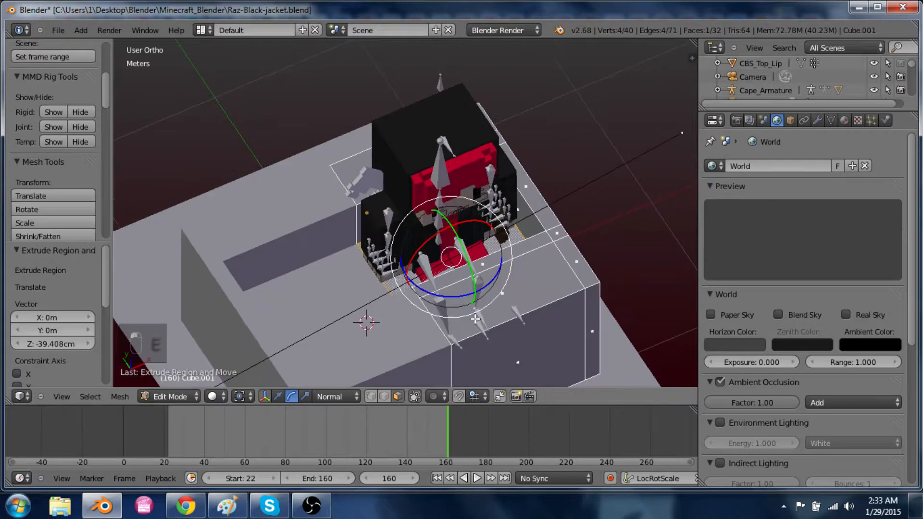
{"action": "key", "text": "KP_3"}
{"action": "key", "text": "z"}
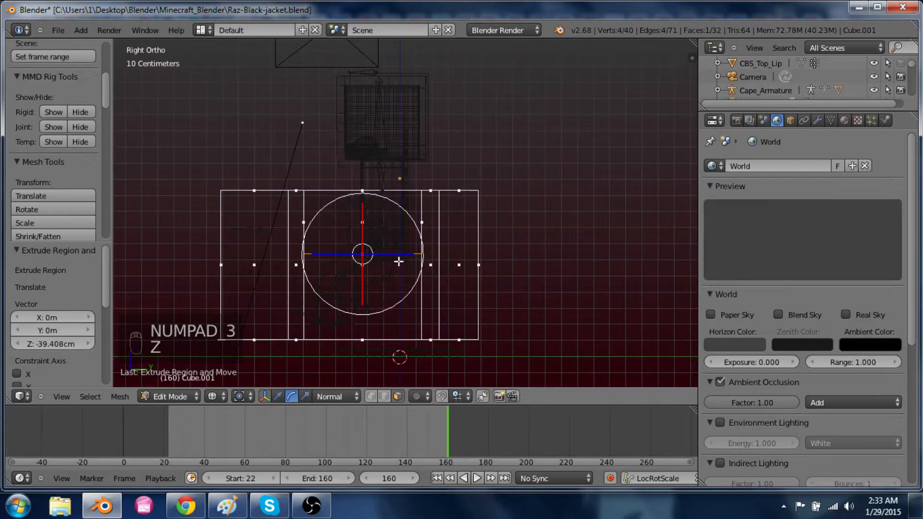
{"action": "key", "text": "g"}
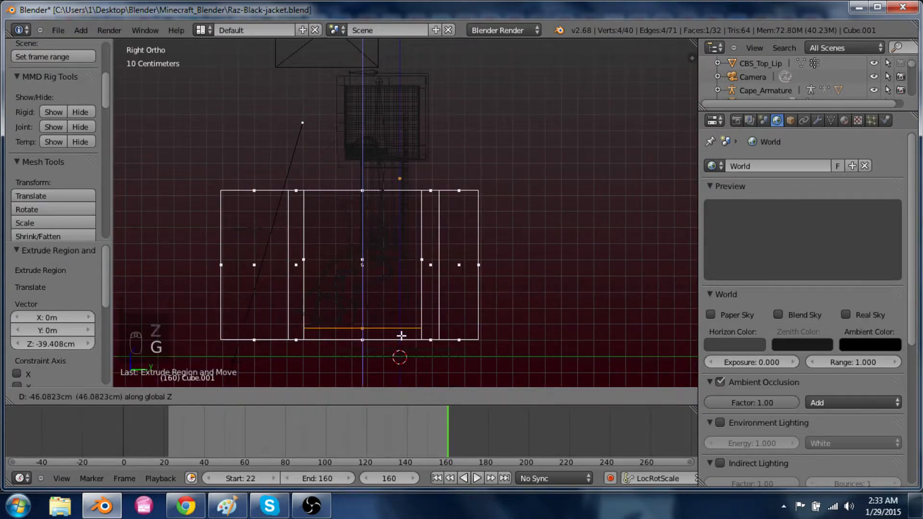
{"action": "left_click", "coordinate": [402, 335]}
{"action": "key", "text": "z"}
{"action": "mouse_move", "coordinate": [383, 250]}
{"action": "middle_mouse_down"}
{"action": "mouse_move", "coordinate": [370, 312]}
{"action": "mouse_move", "coordinate": [611, 300]}
{"action": "middle_mouse_up"}
{"action": "middle_click_drag", "start_coordinate": [477, 297], "coordinate": [430, 306]}
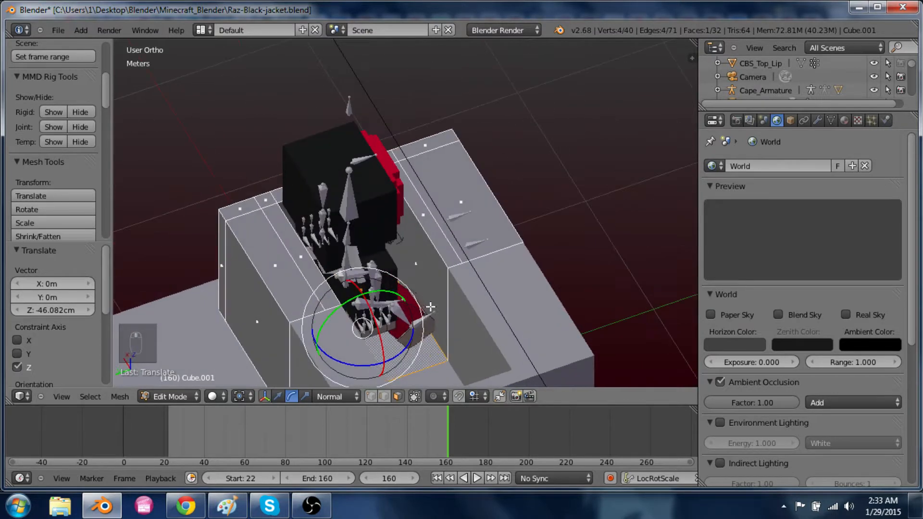
{"action": "key", "text": "ctrl+r"}
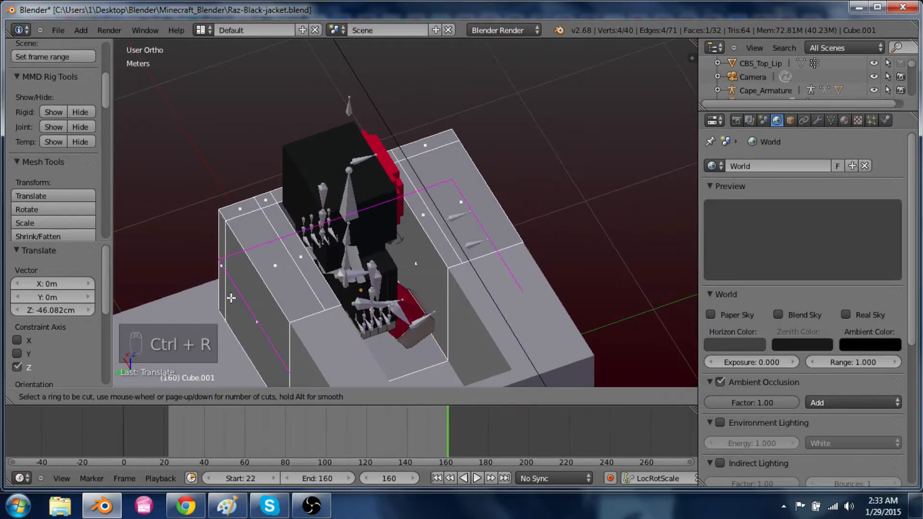
{"action": "left_click", "coordinate": [230, 297]}
{"action": "left_click", "coordinate": [231, 298]}
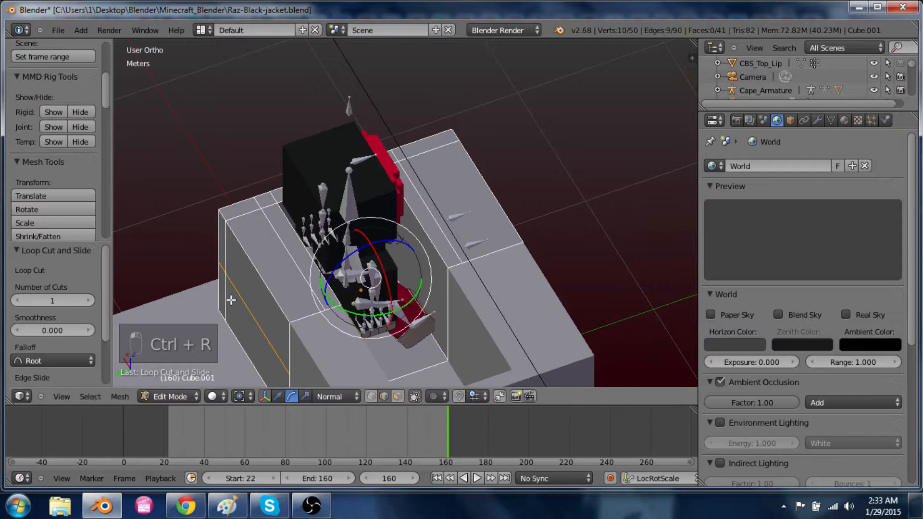
{"action": "key", "text": "ctrl+z"}
Add a single horizontal loop cut around the walls inside the seat opening
{"action": "key", "text": "ctrl+r"}
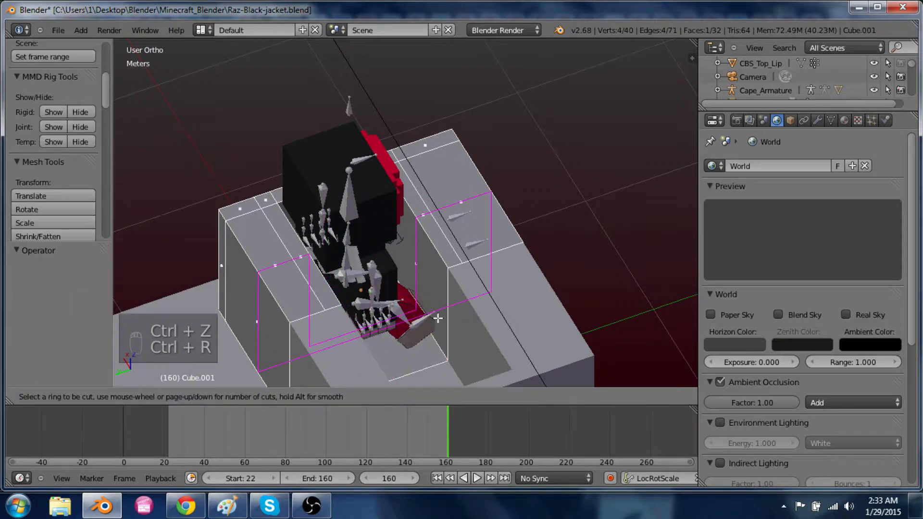
{"action": "left_click", "coordinate": [456, 318]}
{"action": "left_click", "coordinate": [459, 317]}
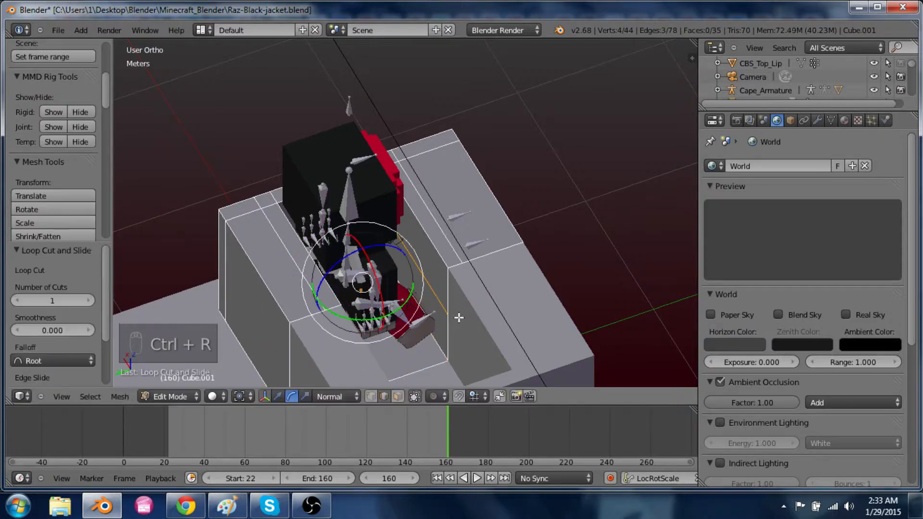
Switch to face selection and extrude the lower face of the seat opening's wall in front of the character -21.339 cm along Y
{"action": "key", "text": "ctrl+Tab"}
{"action": "left_click", "coordinate": [439, 319]}
{"action": "key", "text": "e"}
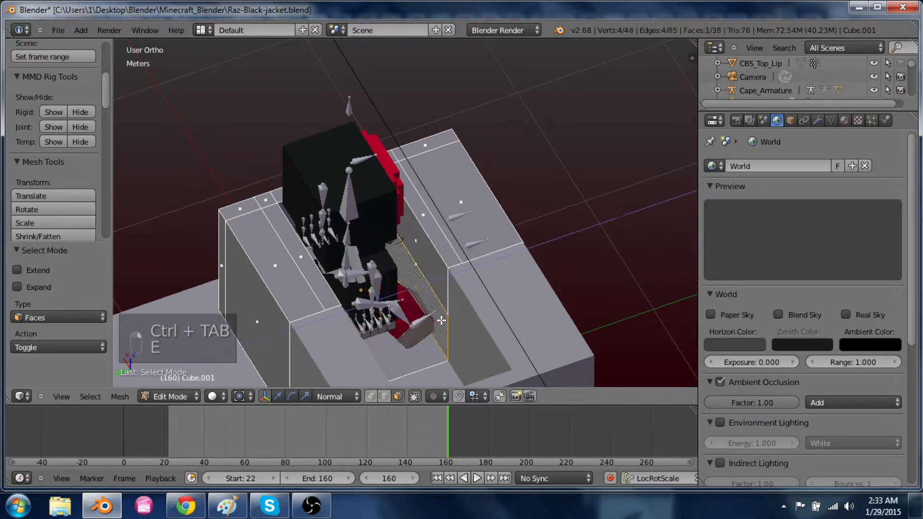
{"action": "left_click", "coordinate": [476, 321]}
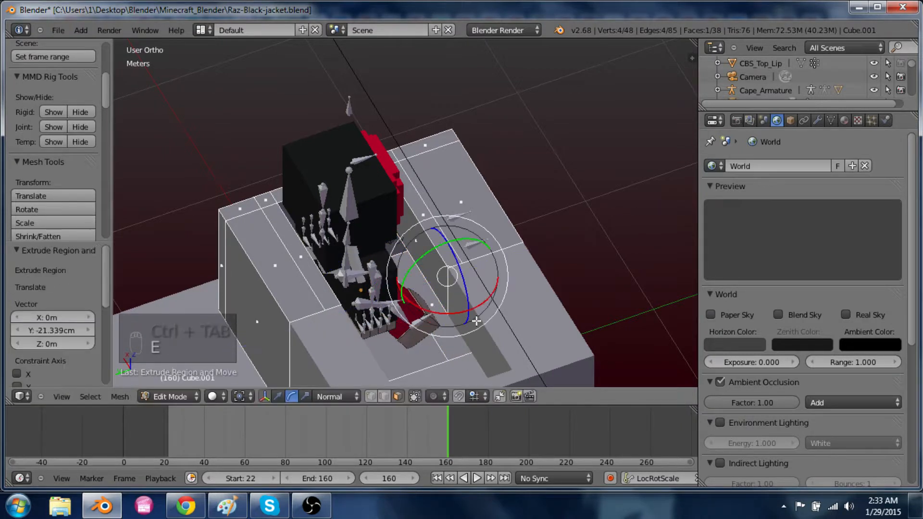
Rotate the extruded face 27.946° about Y and move it 7.842 cm along Y
{"action": "middle_click_drag", "start_coordinate": [476, 321], "coordinate": [485, 327]}
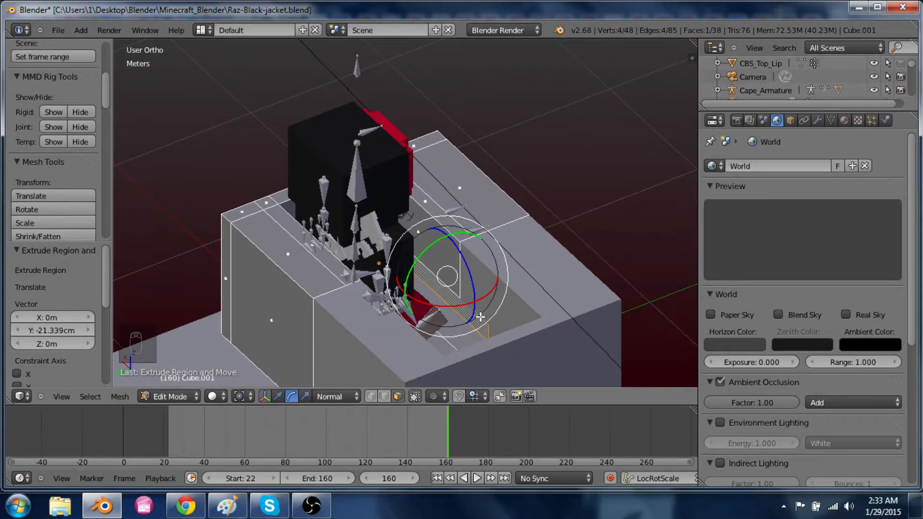
{"action": "left_click_drag", "start_coordinate": [422, 256], "coordinate": [440, 250]}
{"action": "middle_click_drag", "start_coordinate": [433, 299], "coordinate": [398, 293]}
{"action": "key", "text": "g"}
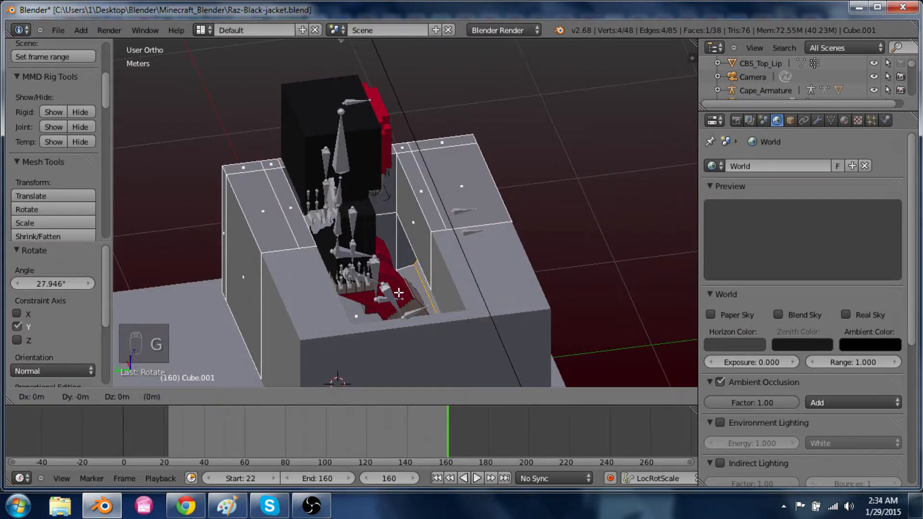
{"action": "key", "text": "y"}
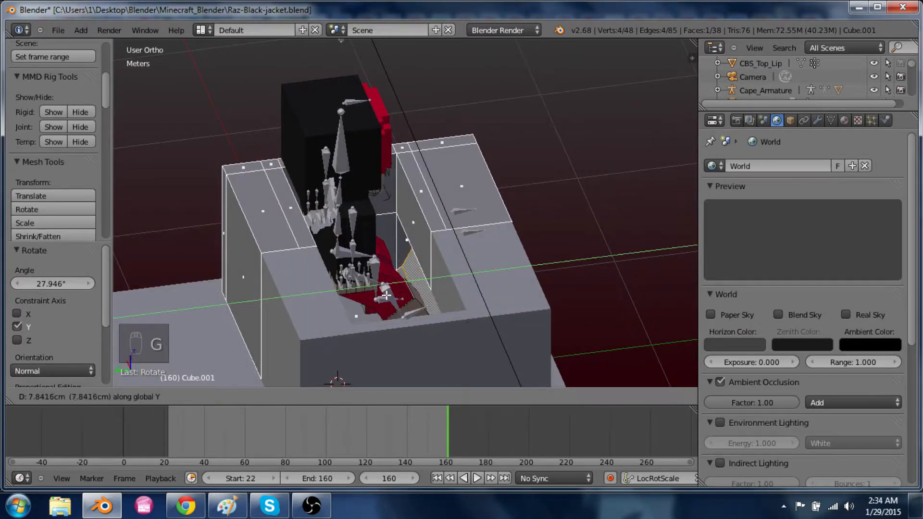
{"action": "left_click", "coordinate": [385, 295]}
Extrude the two narrow top faces flanking the seat upward 78.423 cm, and again by 10.557 cm, in the right side view
{"action": "middle_click_drag", "start_coordinate": [386, 295], "coordinate": [573, 292]}
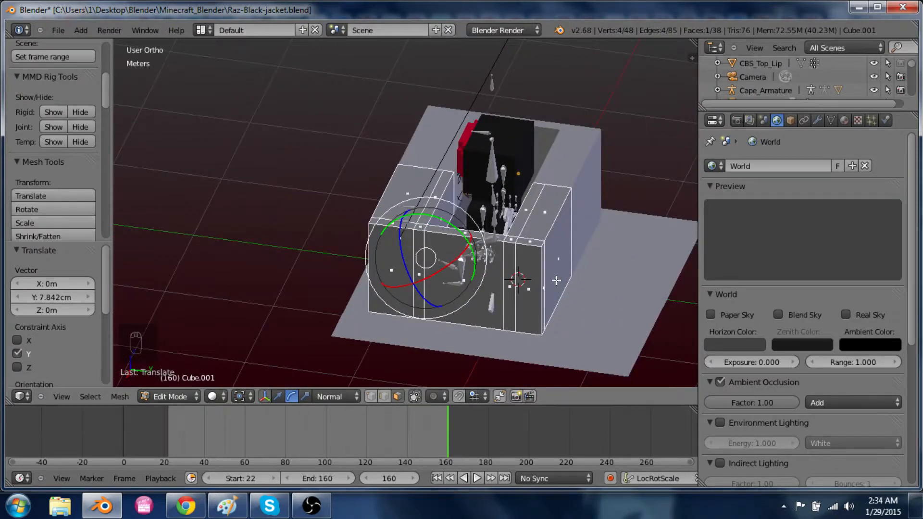
{"action": "right_click", "coordinate": [526, 208]}
{"action": "right_click", "coordinate": [436, 193], "text": "shift"}
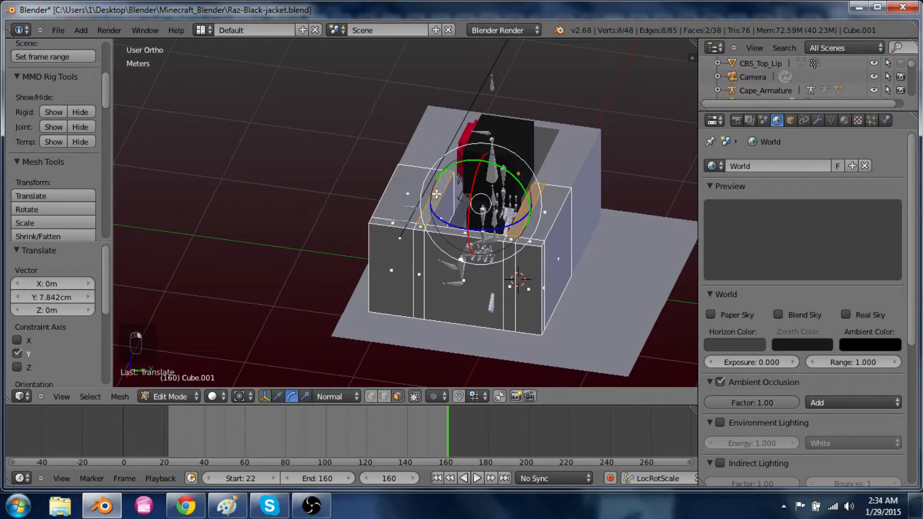
{"action": "key", "text": "KP_3"}
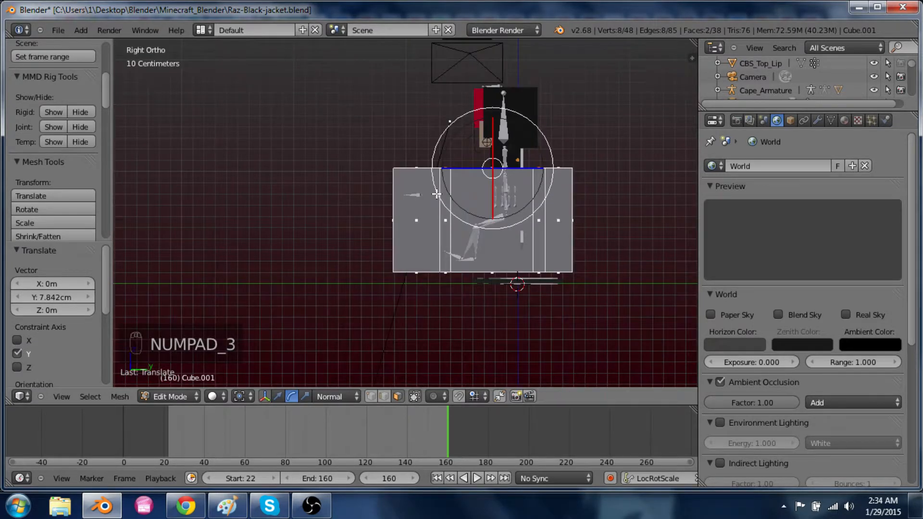
{"action": "middle_click_drag", "start_coordinate": [533, 264], "coordinate": [486, 339], "text": "shift"}
{"action": "scroll", "coordinate": [486, 338], "scroll_direction": "up", "scroll_amount": 1}
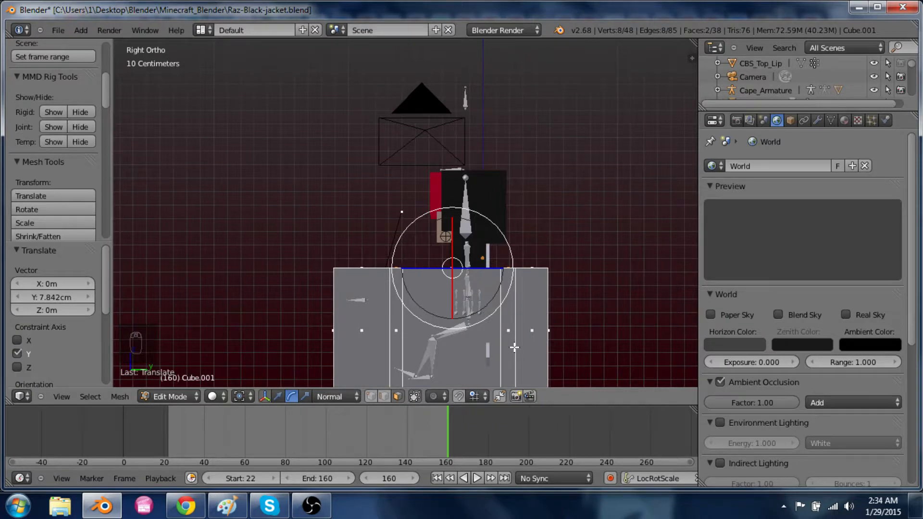
{"action": "key", "text": "e"}
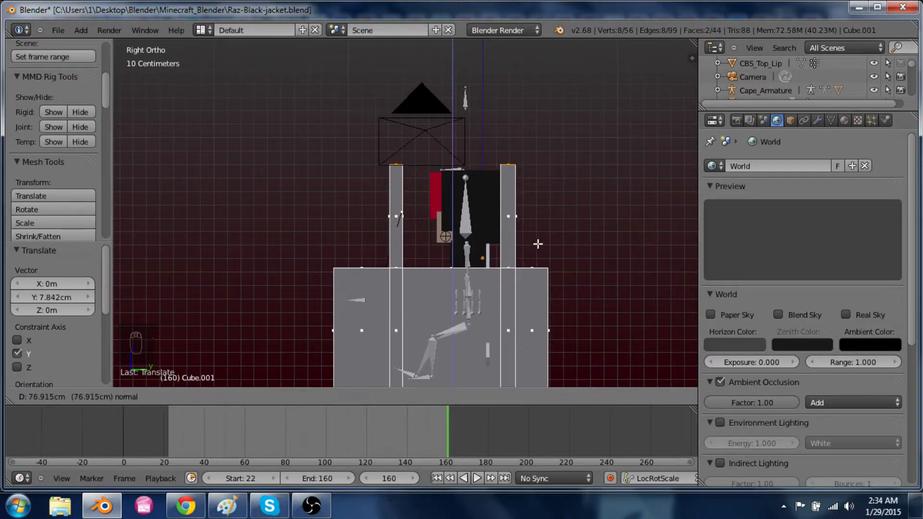
{"action": "left_click", "coordinate": [537, 242]}
{"action": "key", "text": "e"}
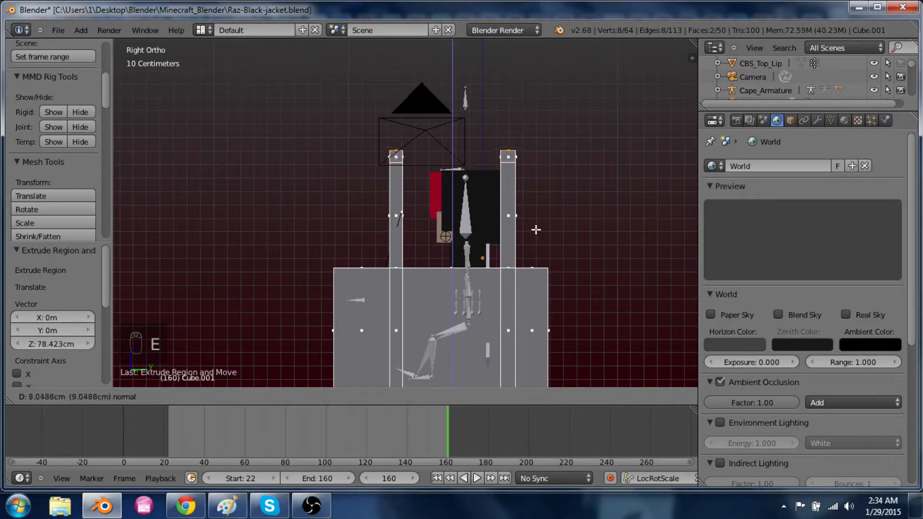
{"action": "left_click", "coordinate": [535, 228]}
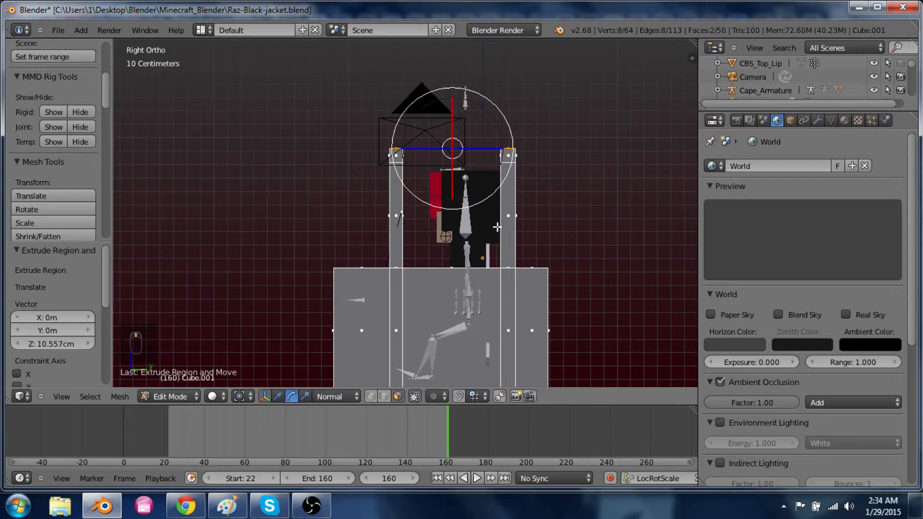
Delete the facing inner faces of the short top sections on both raised walls
{"action": "middle_click_drag", "start_coordinate": [497, 227], "coordinate": [530, 251]}
{"action": "right_click", "coordinate": [509, 157]}
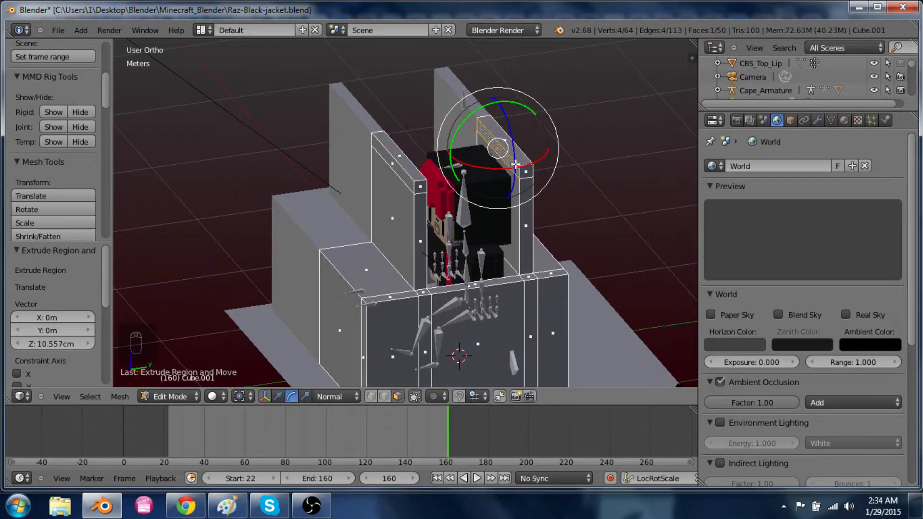
{"action": "key", "text": "x"}
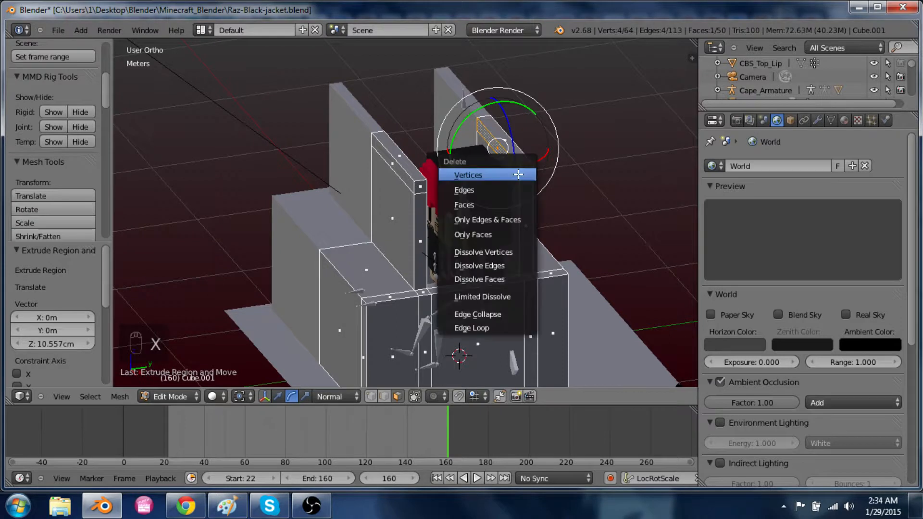
{"action": "left_click", "coordinate": [517, 199]}
{"action": "middle_click_drag", "start_coordinate": [510, 196], "coordinate": [384, 183]}
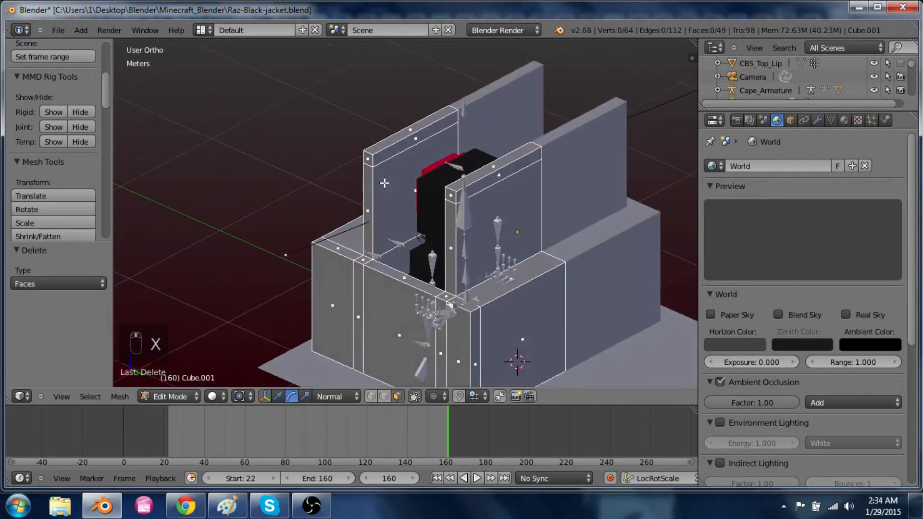
{"action": "right_click", "coordinate": [396, 144]}
{"action": "key", "text": "x"}
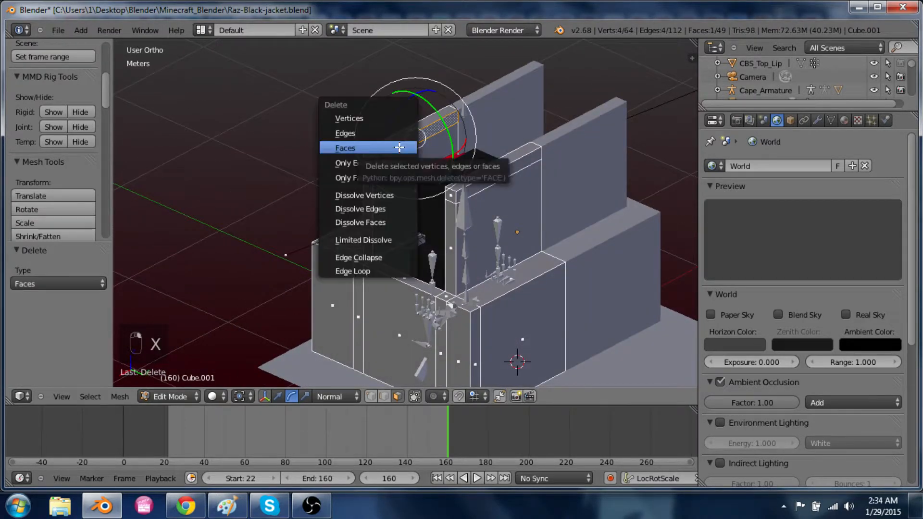
{"action": "left_click", "coordinate": [400, 147]}
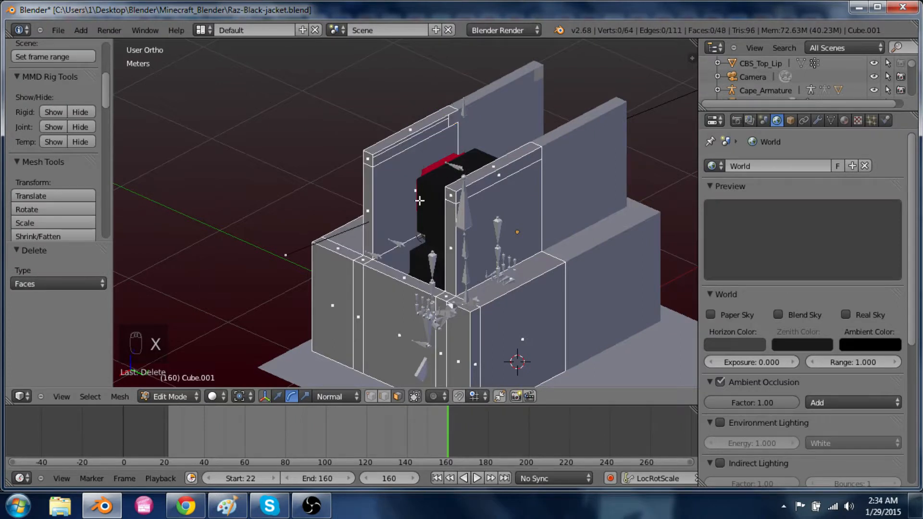
Add one crosswise loop cut through the raised walls and body, sliding it by about 0.774 towards their outer ends
{"action": "key", "text": "ctrl+r"}
{"action": "left_click", "coordinate": [464, 175]}
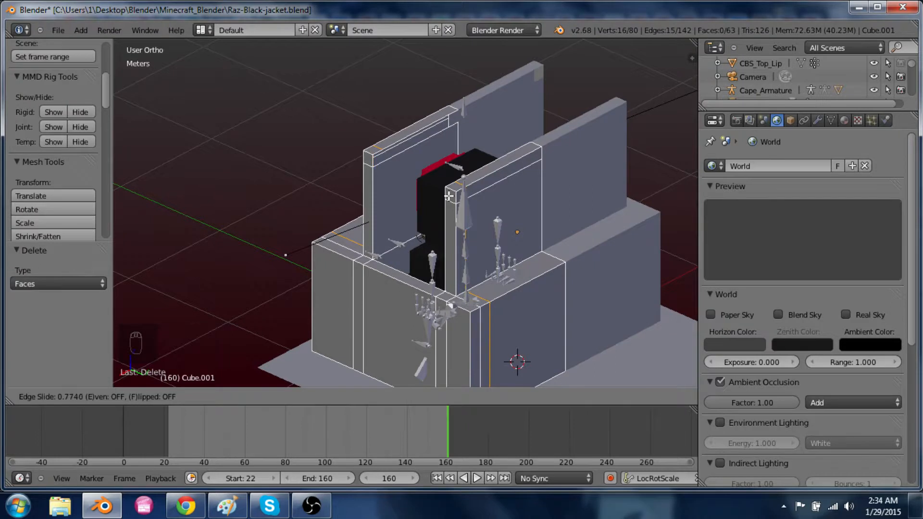
{"action": "left_click", "coordinate": [448, 196]}
Add a vertical loop cut to the inner sides of the raised walls and slide it about -0.77 towards their outer ends
{"action": "key", "text": "ctrl+Tab"}
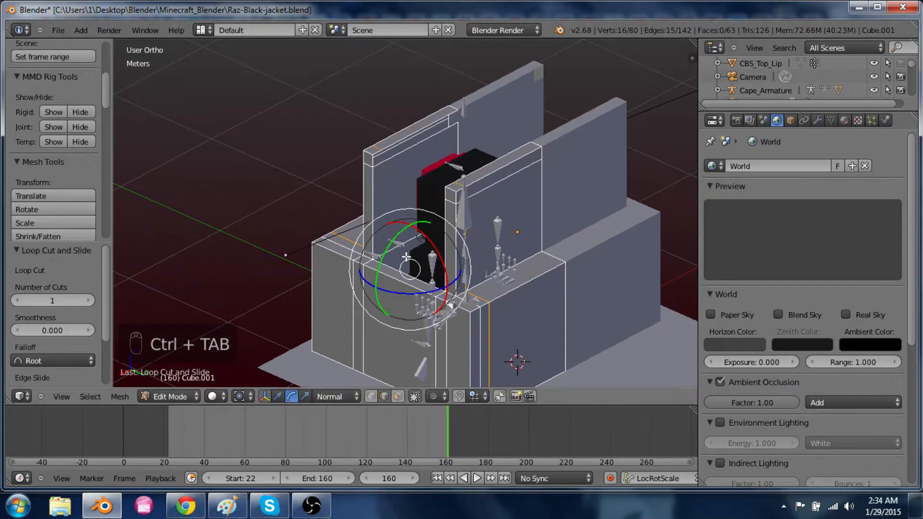
{"action": "key", "text": "ctrl+r"}
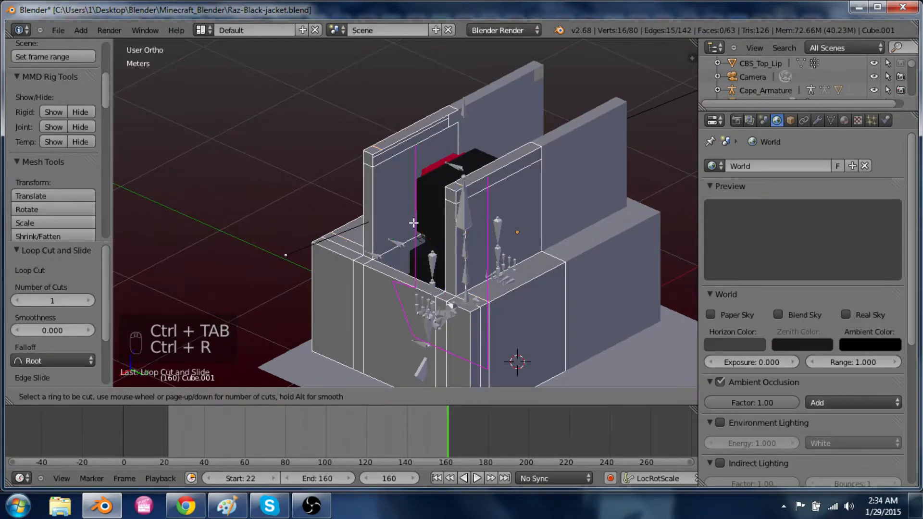
{"action": "left_click", "coordinate": [413, 223]}
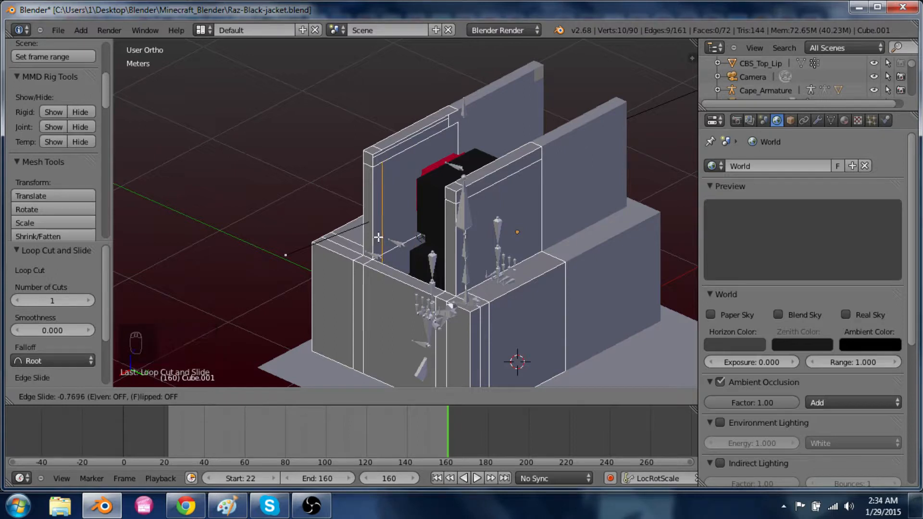
{"action": "left_click", "coordinate": [379, 236]}
In the wireframe front view, move the new inner loop 8.727 mm along X to line up with the neighbouring loop, and restore solid shading
{"action": "middle_click_drag", "start_coordinate": [426, 241], "coordinate": [359, 226]}
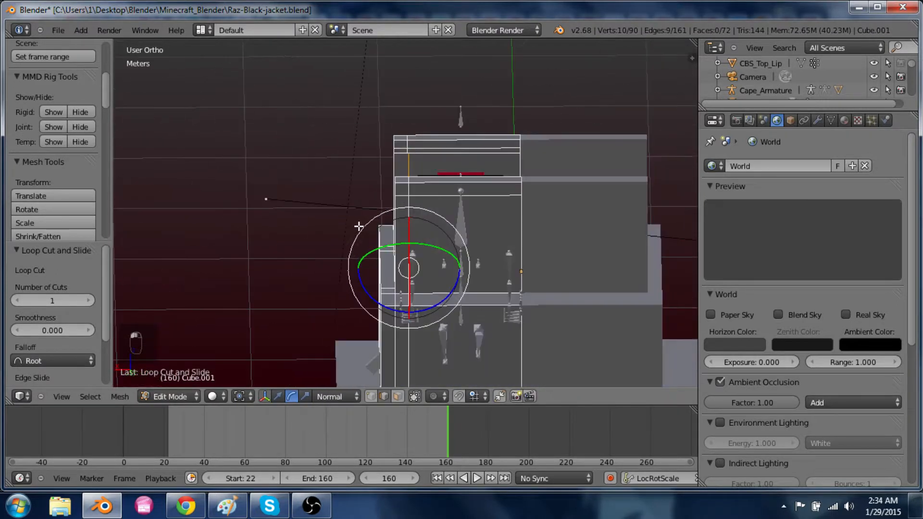
{"action": "key", "text": "KP_1"}
{"action": "key", "text": "z"}
{"action": "scroll", "coordinate": [358, 225], "scroll_direction": "up", "scroll_amount": 5}
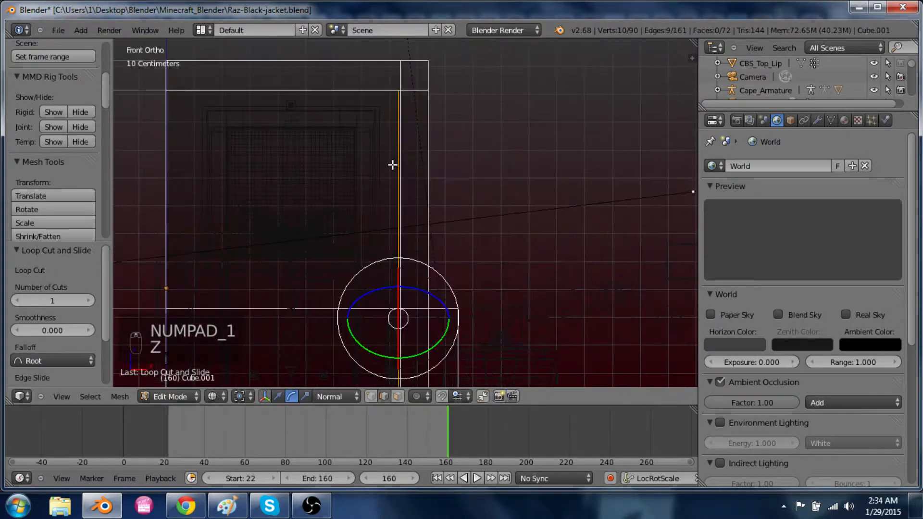
{"action": "key", "text": "g"}
{"action": "key", "text": "x"}
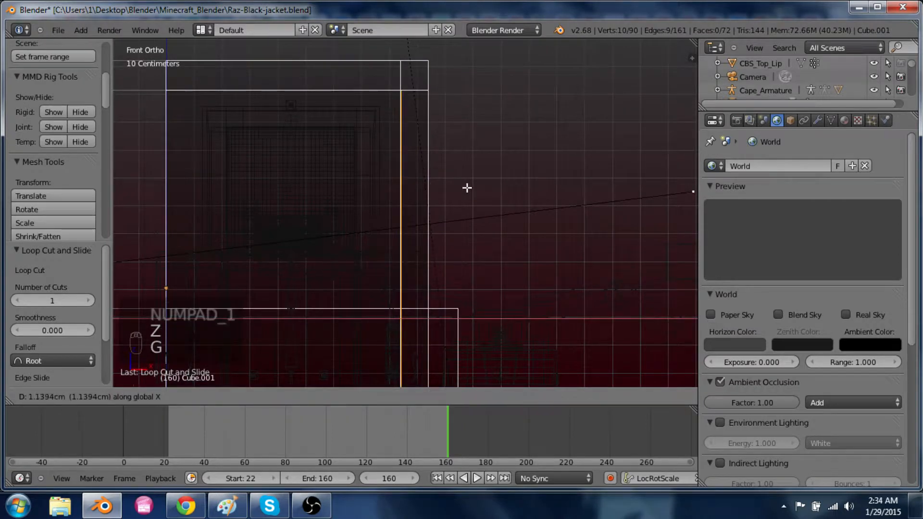
{"action": "left_click", "coordinate": [459, 186]}
{"action": "middle_click_drag", "start_coordinate": [548, 210], "coordinate": [402, 245]}
{"action": "key", "text": "z"}
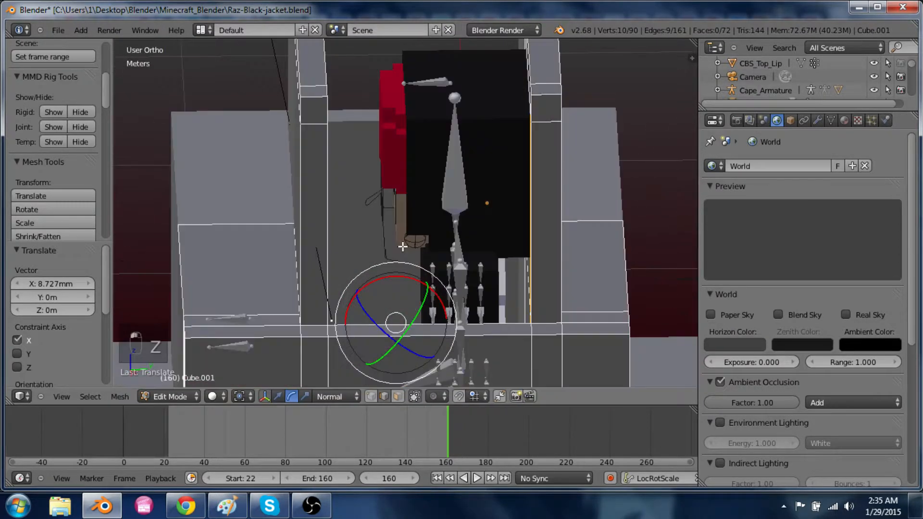
Switch to vertex selection and select the lower and upper vertices at the open gap near the raised wall's outer end
{"action": "middle_click_drag", "start_coordinate": [418, 199], "coordinate": [453, 295], "text": "shift"}
{"action": "key", "text": "ctrl+Tab"}
{"action": "left_click", "coordinate": [444, 264]}
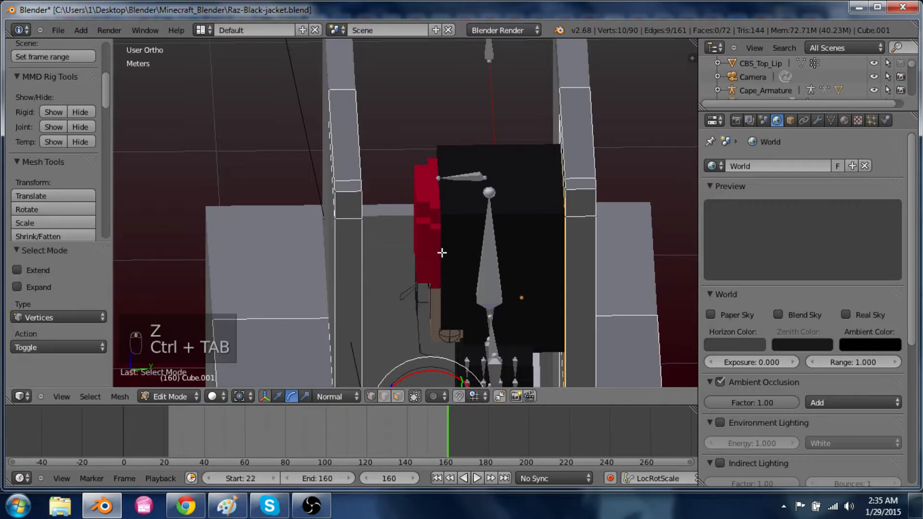
{"action": "middle_click_drag", "start_coordinate": [441, 252], "coordinate": [338, 282]}
{"action": "right_click", "coordinate": [371, 232]}
{"action": "right_click", "coordinate": [387, 221]}
{"action": "right_click", "coordinate": [393, 186], "text": "shift"}
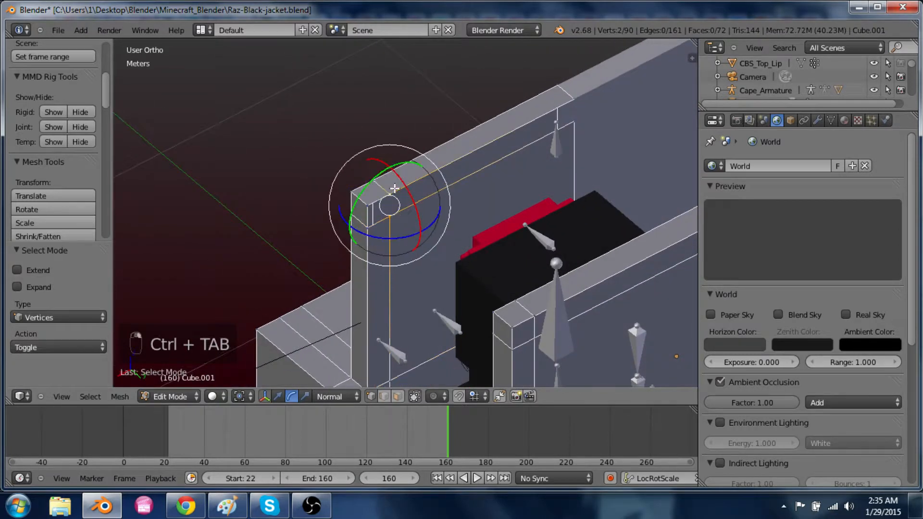
{"action": "middle_click_drag", "start_coordinate": [393, 187], "coordinate": [520, 211]}
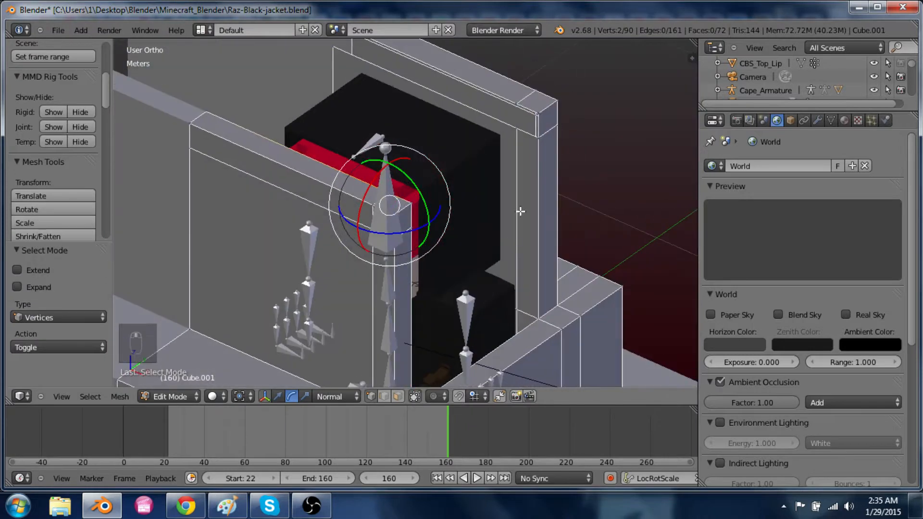
Fill the inner side and the underside of the beam spanning the gap between the two end posts
{"action": "right_click", "coordinate": [517, 129], "text": "shift"}
{"action": "right_click", "coordinate": [518, 102], "text": "shift"}
{"action": "key", "text": "f"}
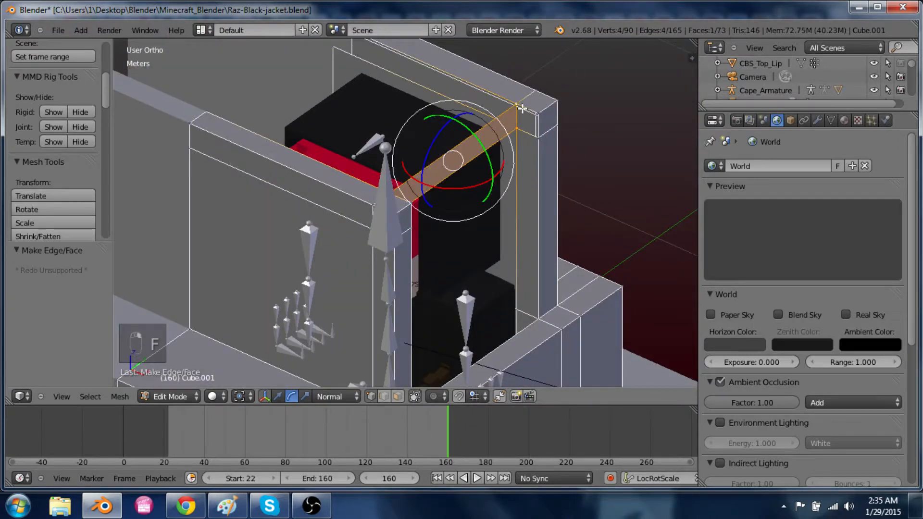
{"action": "right_click", "coordinate": [516, 130]}
{"action": "right_click", "coordinate": [535, 140], "text": "shift"}
{"action": "middle_click_drag", "start_coordinate": [553, 195], "coordinate": [425, 212]}
{"action": "right_click", "coordinate": [343, 75], "text": "shift"}
{"action": "right_click", "coordinate": [338, 92], "text": "shift"}
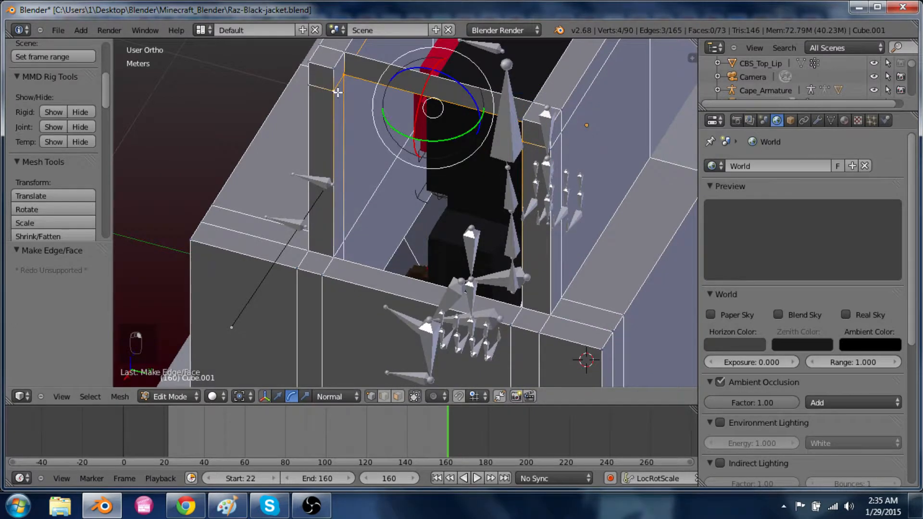
{"action": "key", "text": "f"}
{"action": "right_click", "coordinate": [335, 90]}
{"action": "key", "text": "ctrl+Tab"}
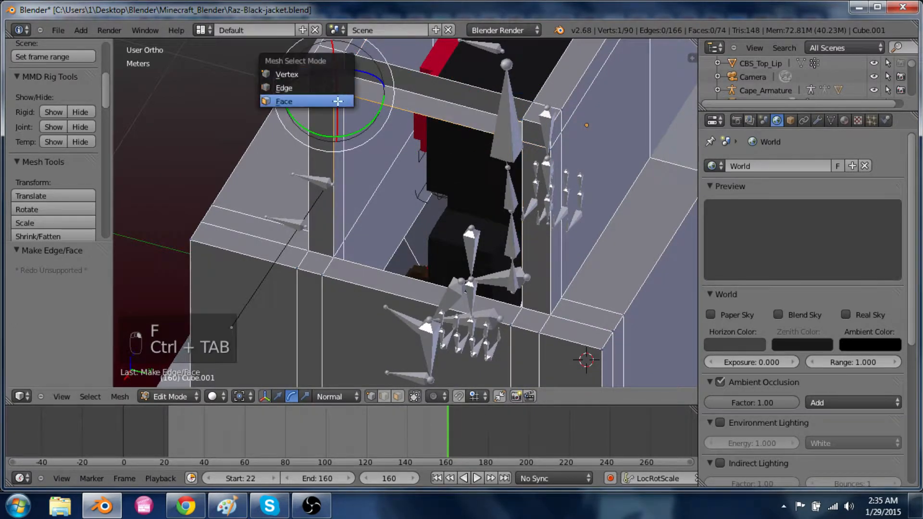
{"action": "left_click", "coordinate": [331, 102]}
{"action": "middle_click_drag", "start_coordinate": [391, 174], "coordinate": [506, 187]}
{"action": "middle_click_drag", "start_coordinate": [550, 43], "coordinate": [397, 323], "text": "shift"}
{"action": "right_click", "coordinate": [471, 229]}
{"action": "middle_click_drag", "start_coordinate": [470, 229], "coordinate": [373, 278]}
{"action": "key", "text": "ctrl+Tab"}
{"action": "left_click", "coordinate": [358, 251]}
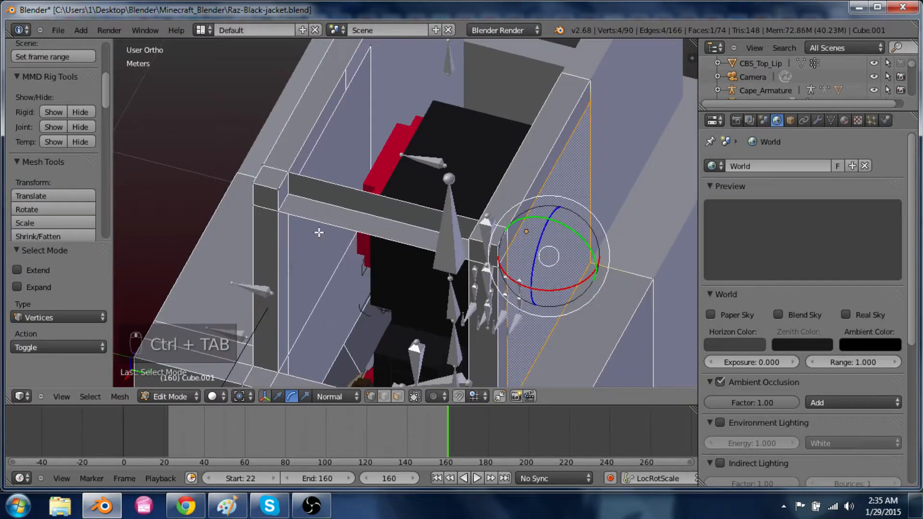
Fill the outer side and the top of the beam joining the two end posts
{"action": "right_click", "coordinate": [278, 208]}
{"action": "right_click", "coordinate": [278, 190], "text": "shift"}
{"action": "right_click", "coordinate": [470, 264], "text": "shift"}
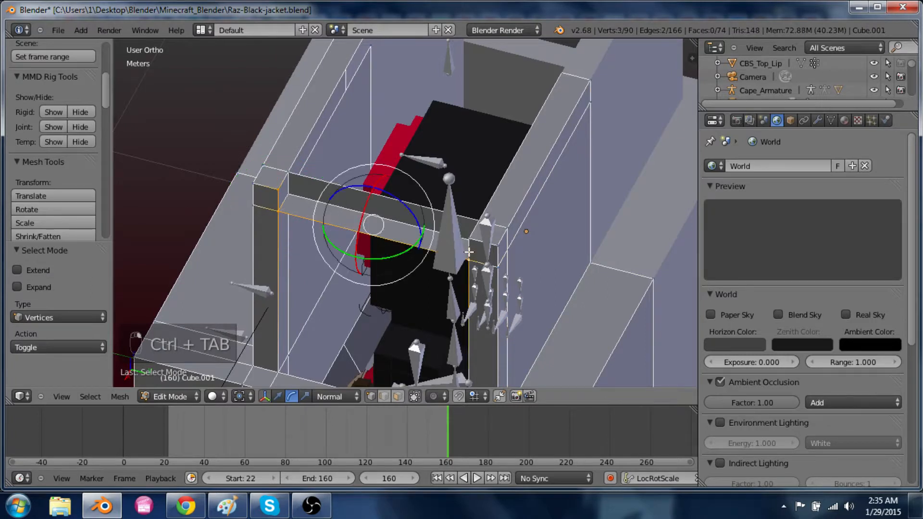
{"action": "right_click", "coordinate": [470, 240], "text": "shift"}
{"action": "key", "text": "f"}
{"action": "right_click", "coordinate": [471, 242]}
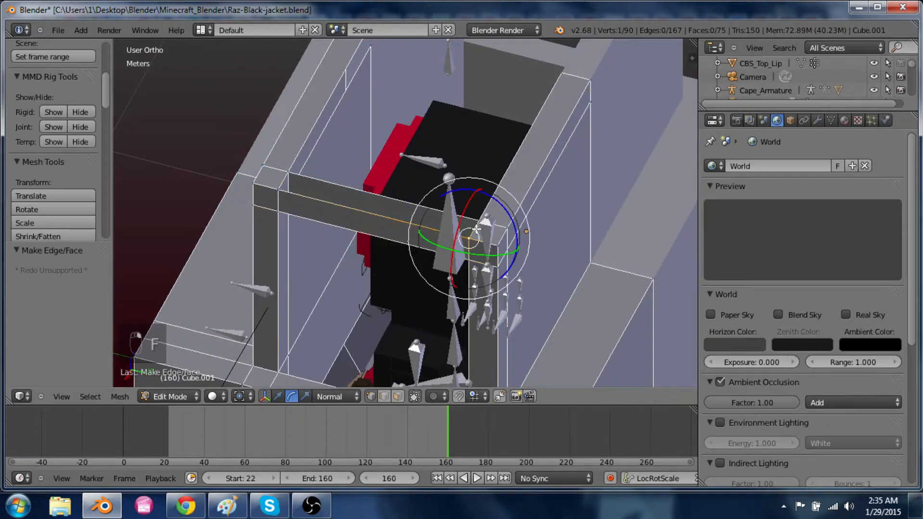
{"action": "right_click", "coordinate": [477, 221], "text": "shift"}
{"action": "key", "text": "f"}
Select the four lower inner corners of the raised walls and fill them with a ceiling face
{"action": "middle_click_drag", "start_coordinate": [451, 252], "coordinate": [428, 397], "text": "shift"}
{"action": "middle_click_drag", "start_coordinate": [412, 278], "coordinate": [354, 270]}
{"action": "middle_click_drag", "start_coordinate": [414, 340], "coordinate": [312, 274]}
{"action": "right_click", "coordinate": [302, 277], "text": "shift"}
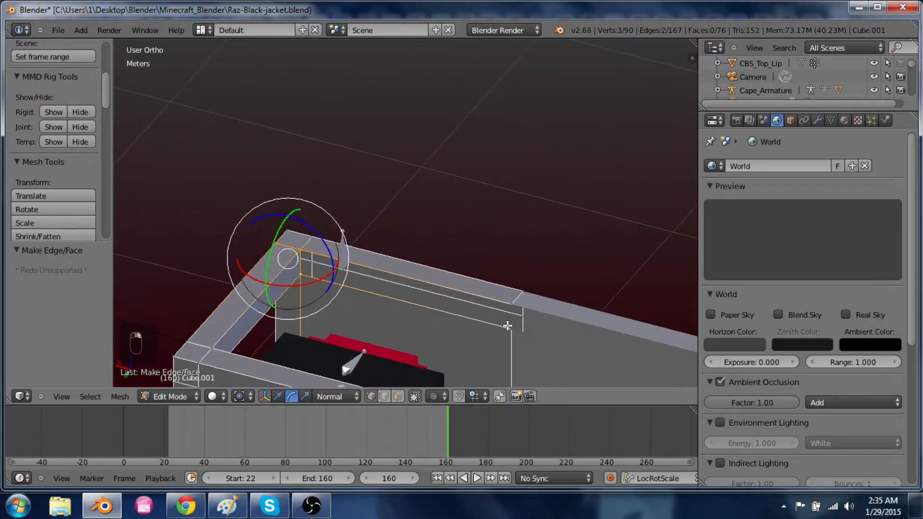
{"action": "middle_click_drag", "start_coordinate": [520, 335], "coordinate": [582, 217], "text": "shift"}
{"action": "scroll", "coordinate": [450, 204], "scroll_direction": "down", "scroll_amount": 1}
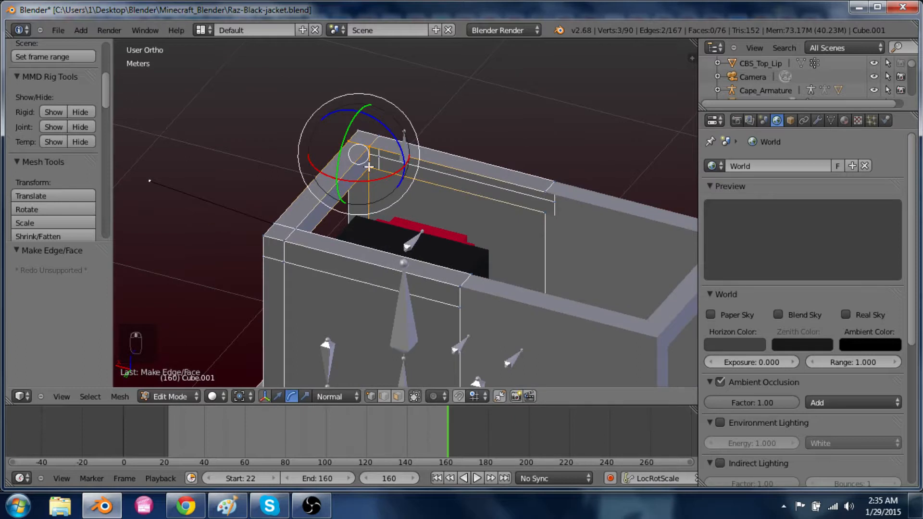
{"action": "middle_click_drag", "start_coordinate": [368, 167], "coordinate": [370, 247]}
{"action": "right_click", "coordinate": [508, 260], "text": "shift"}
{"action": "middle_click_drag", "start_coordinate": [466, 290], "coordinate": [299, 303]}
{"action": "key", "text": "f"}
{"action": "key", "text": "f"}
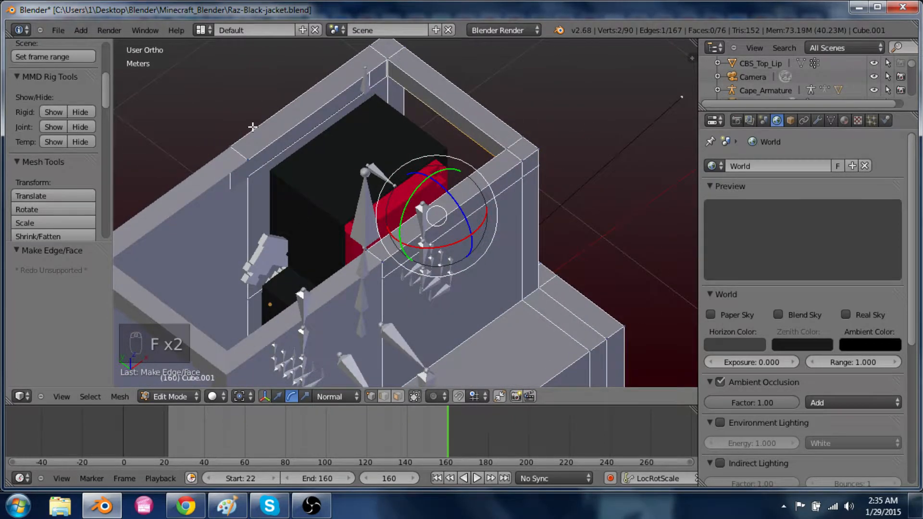
{"action": "right_click", "coordinate": [254, 179], "text": "shift"}
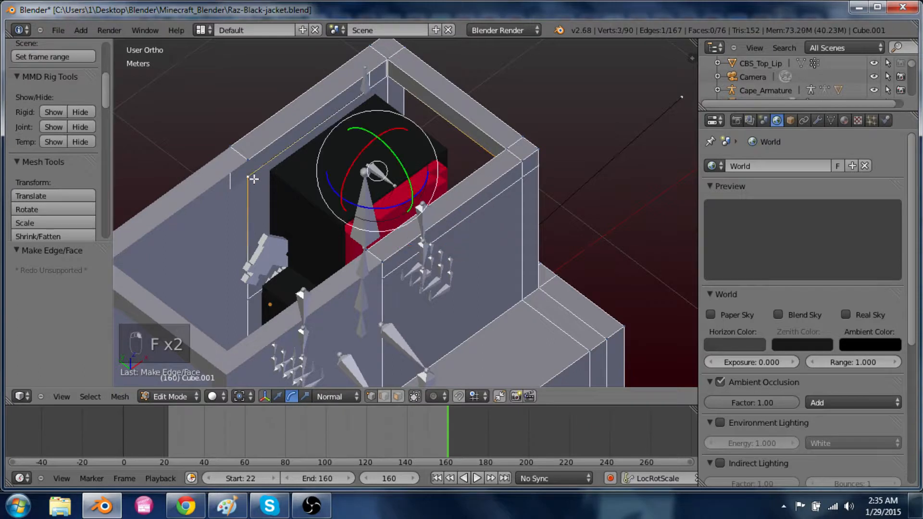
{"action": "right_click", "coordinate": [389, 78], "text": "shift"}
{"action": "middle_click_drag", "start_coordinate": [389, 77], "coordinate": [370, 171]}
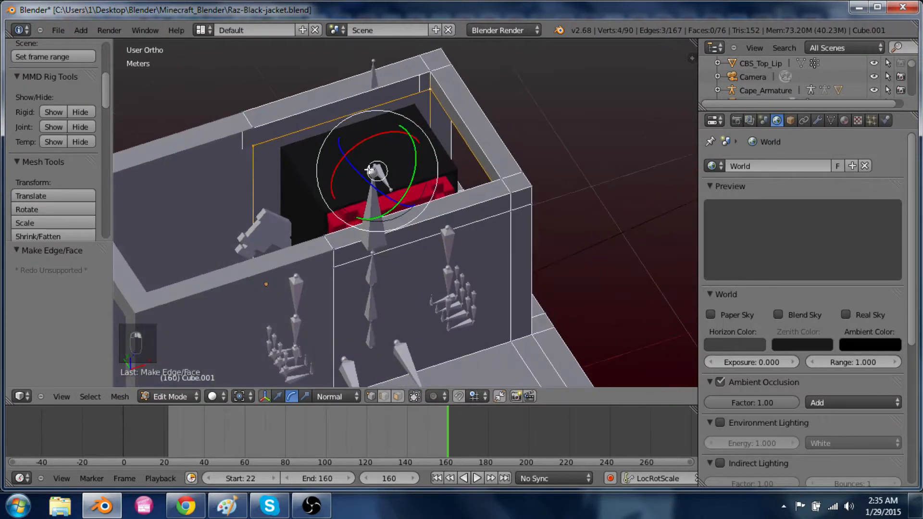
{"action": "key", "text": "f"}
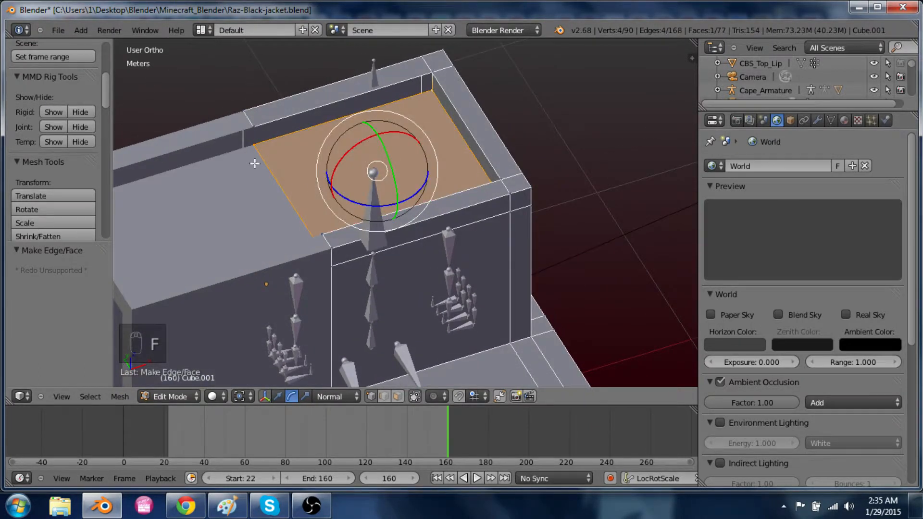
Fill the remaining roof opening between the upper inner corners of the wall rim, and leave Edit Mode
{"action": "right_click", "coordinate": [259, 144]}
{"action": "right_click", "coordinate": [256, 123], "text": "shift"}
{"action": "middle_click_drag", "start_coordinate": [292, 204], "coordinate": [403, 249]}
{"action": "right_click", "coordinate": [255, 129]}
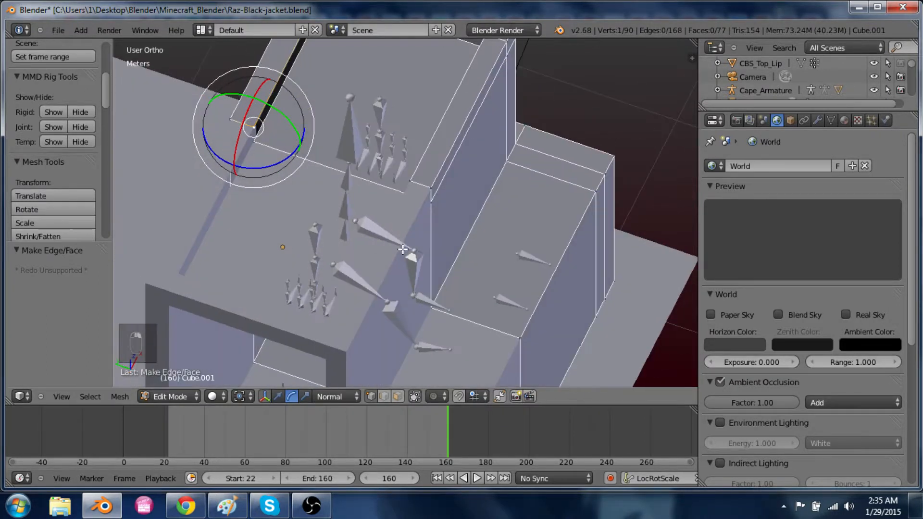
{"action": "right_click", "coordinate": [414, 173], "text": "shift"}
{"action": "middle_click_drag", "start_coordinate": [413, 173], "coordinate": [407, 344]}
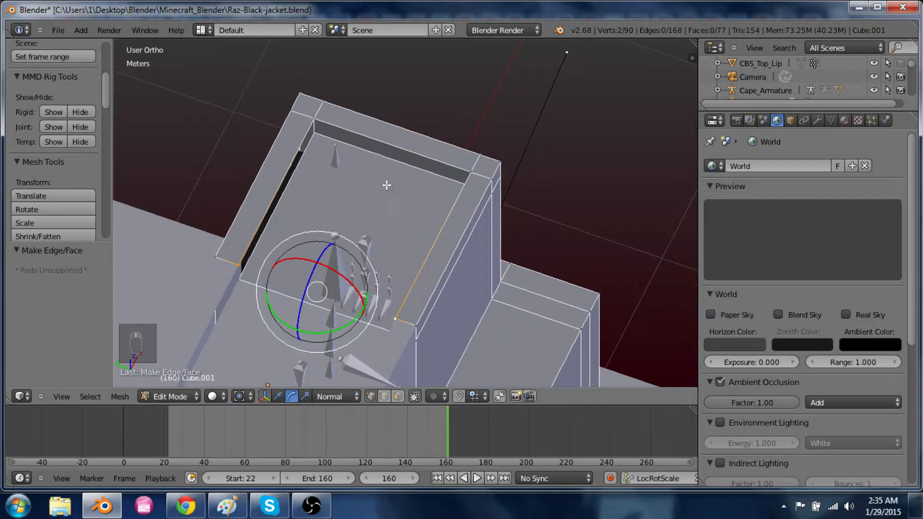
{"action": "key", "text": "f"}
{"action": "key", "text": "ctrl+z"}
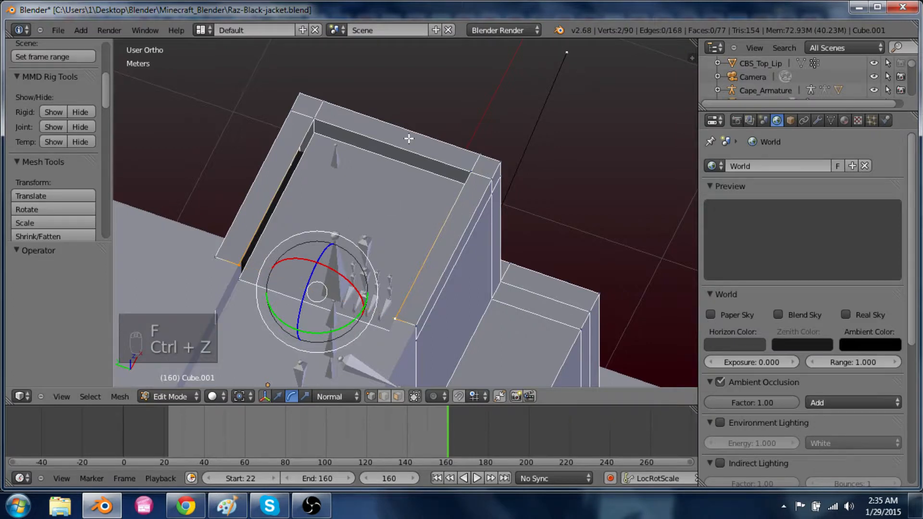
{"action": "key", "text": "f"}
{"action": "key", "text": "f"}
{"action": "key", "text": "f"}
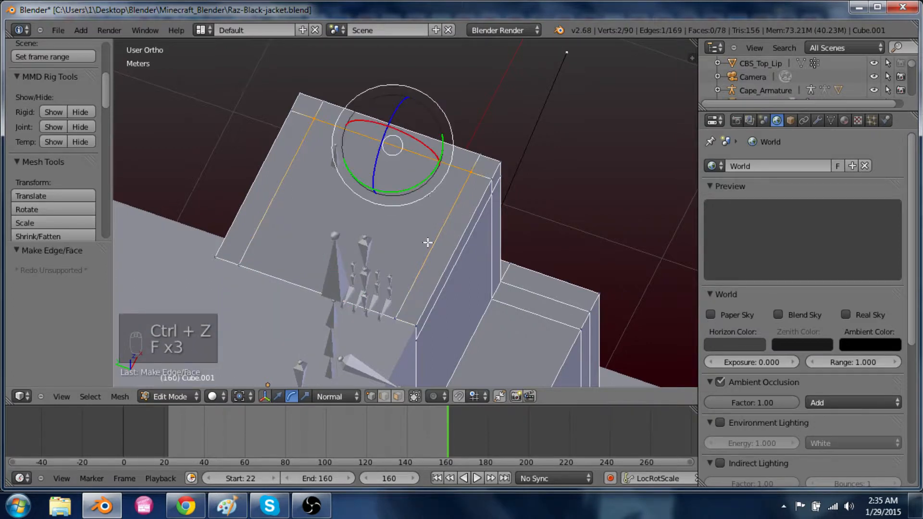
{"action": "key", "text": "Tab"}
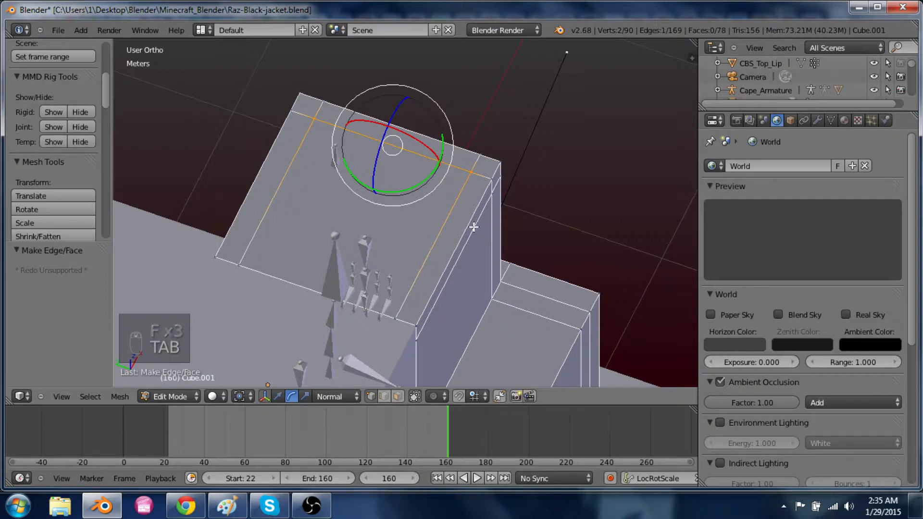
{"action": "key", "text": "Tab"}
Add a plane and raise it along Z by 2.37 m and a further 1.763 m, high above the building
{"action": "scroll", "coordinate": [466, 146], "scroll_direction": "down", "scroll_amount": 5}
{"action": "middle_click_drag", "start_coordinate": [480, 182], "coordinate": [411, 204]}
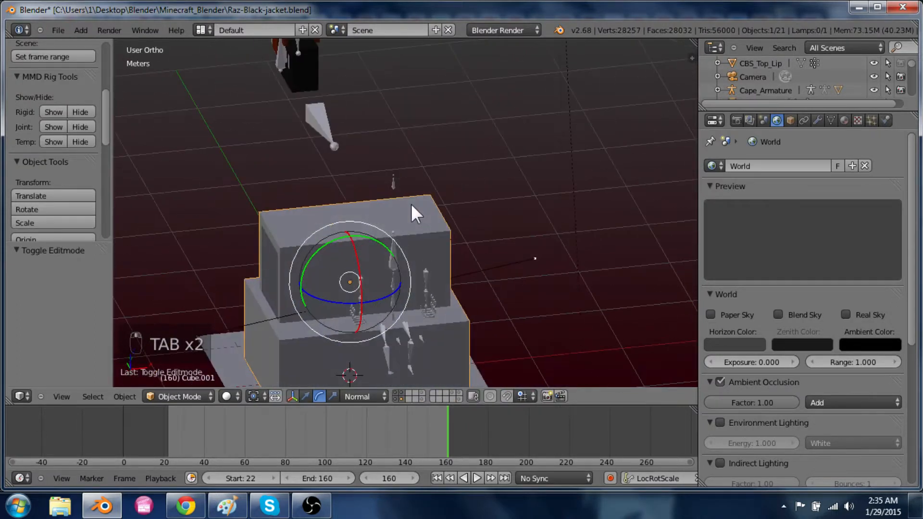
{"action": "key", "text": "shift+a"}
{"action": "left_click", "coordinate": [448, 200]}
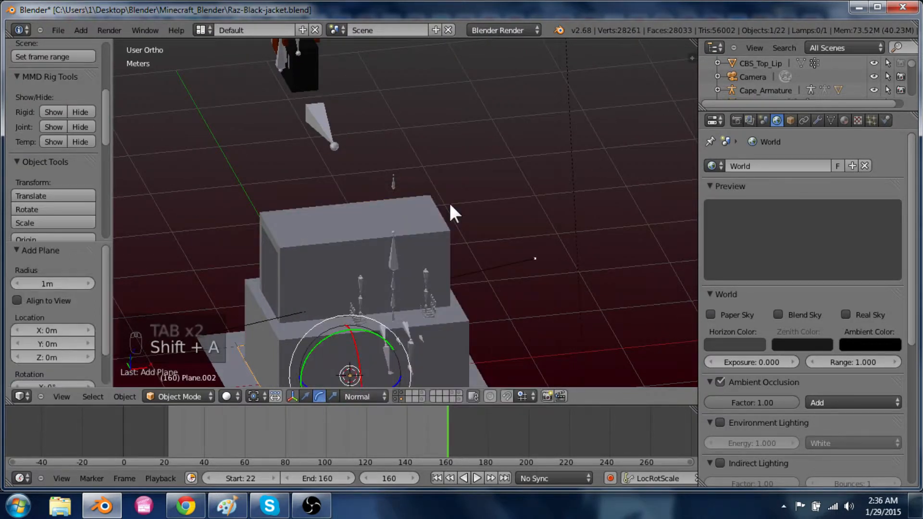
{"action": "key", "text": "g"}
{"action": "left_click", "coordinate": [395, 250]}
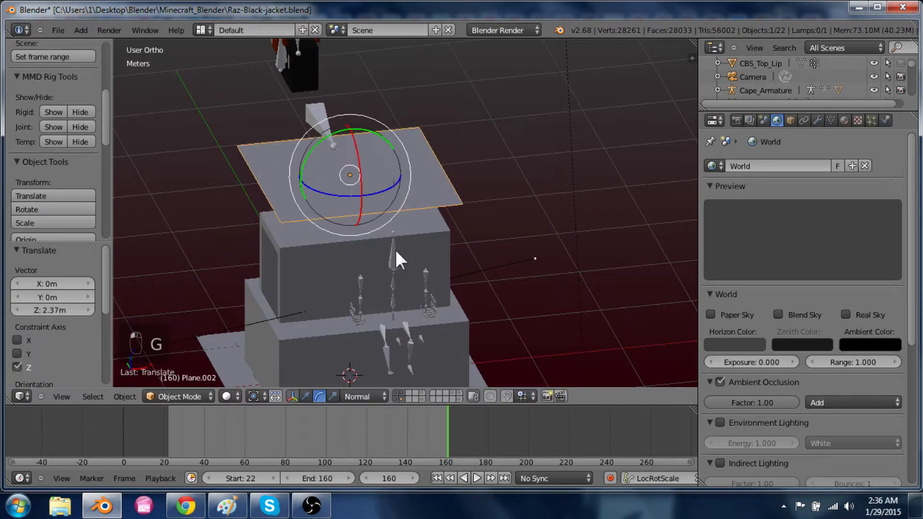
{"action": "middle_click_drag", "start_coordinate": [395, 249], "coordinate": [410, 338], "text": "shift"}
{"action": "key", "text": "g"}
{"action": "left_click", "coordinate": [434, 186]}
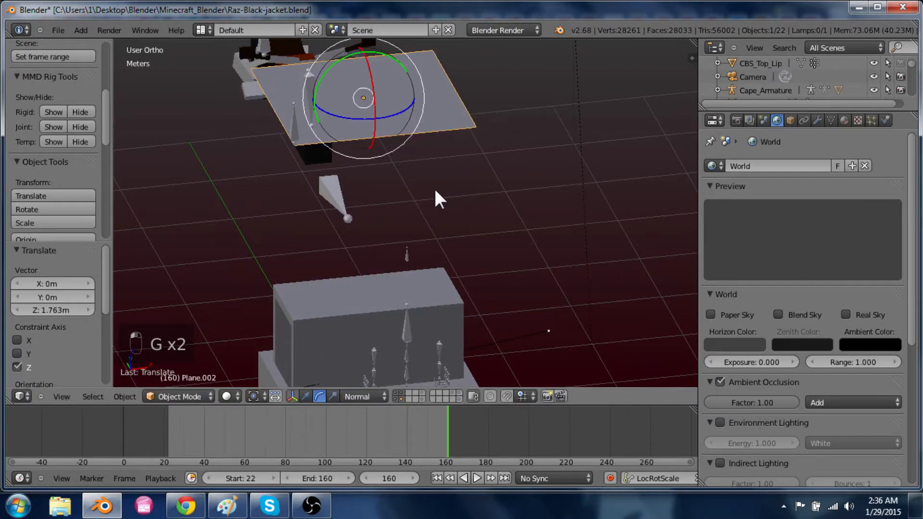
In Edit Mode, rotate the plane 90° about the X axis and subdivide it with 6 cuts
{"action": "key", "text": "Tab"}
{"action": "type", "text": "rx90"}
{"action": "left_click", "coordinate": [435, 190]}
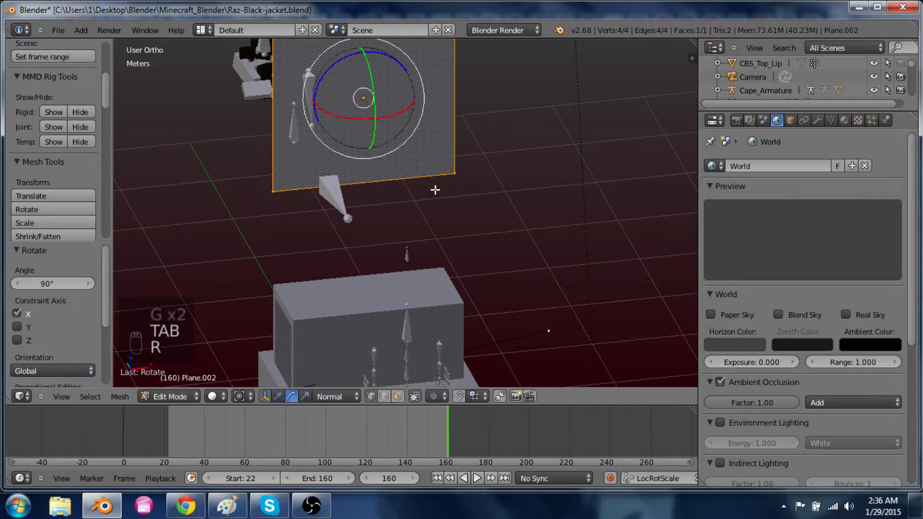
{"action": "key", "text": "w"}
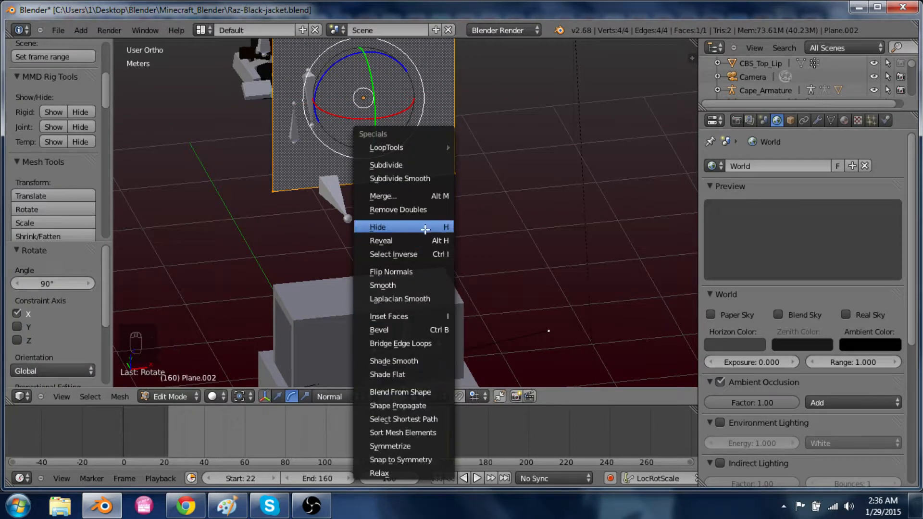
{"action": "left_click", "coordinate": [423, 165]}
{"action": "middle_click_drag", "start_coordinate": [430, 179], "coordinate": [442, 291], "text": "shift"}
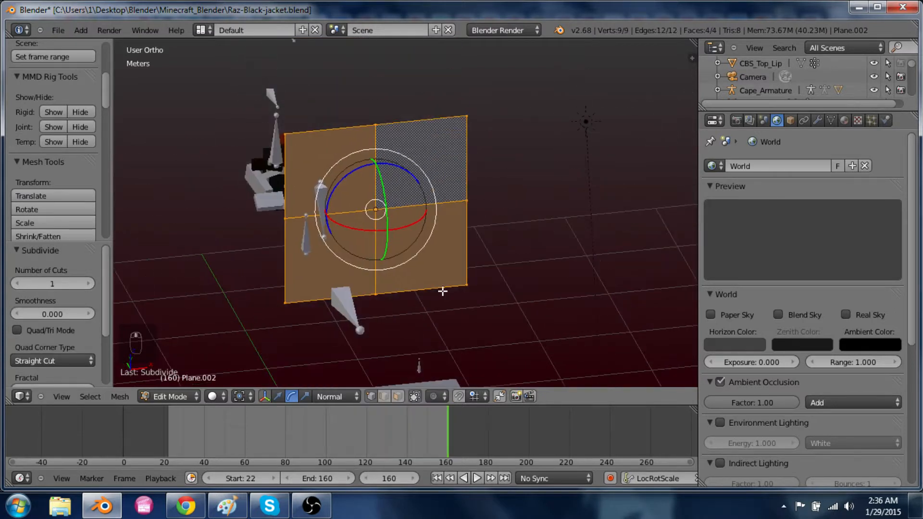
{"action": "scroll", "coordinate": [443, 291], "scroll_direction": "down", "scroll_amount": 1}
{"action": "left_click_drag", "start_coordinate": [34, 282], "coordinate": [55, 282]}
In face selection mode and front view, delete a winding path of 11 faces from the grid
{"action": "key", "text": "ctrl+Tab"}
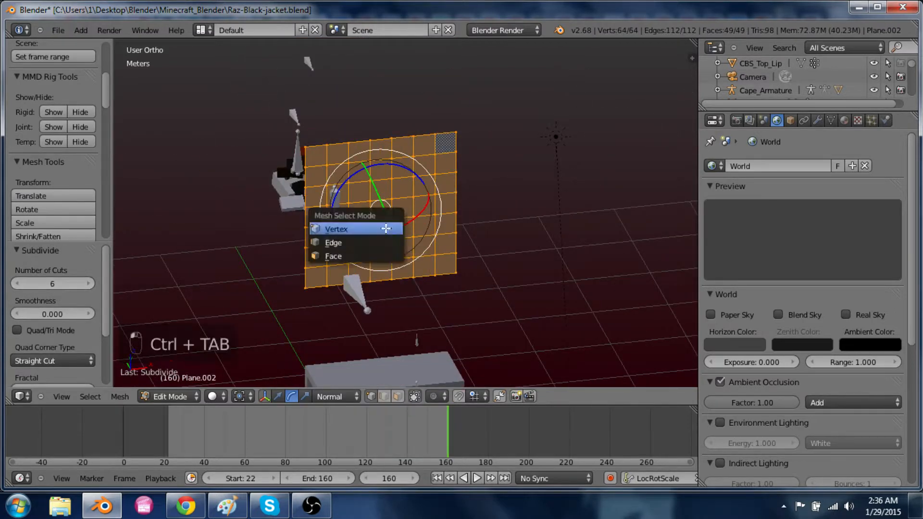
{"action": "left_click", "coordinate": [383, 254]}
{"action": "key", "text": "KP_1"}
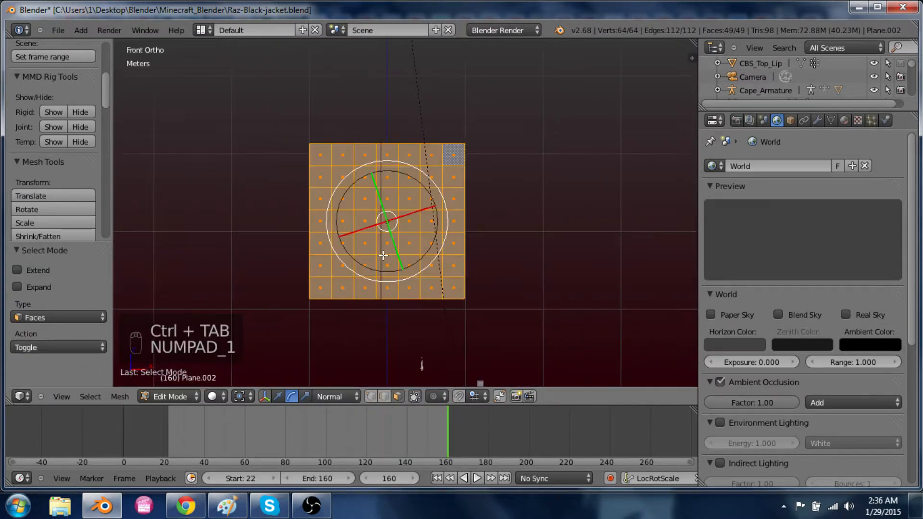
{"action": "scroll", "coordinate": [383, 256], "scroll_direction": "up", "scroll_amount": 4}
{"action": "right_click", "coordinate": [277, 321]}
{"action": "right_click", "coordinate": [272, 277], "text": "shift"}
{"action": "mouse_move", "coordinate": [271, 231]}
{"action": "right_mouse_down", "text": "shift"}
{"action": "mouse_move", "coordinate": [274, 192]}
{"action": "mouse_move", "coordinate": [376, 189]}
{"action": "mouse_move", "coordinate": [372, 211]}
{"action": "mouse_move", "coordinate": [464, 230]}
{"action": "right_mouse_up", "text": "shift"}
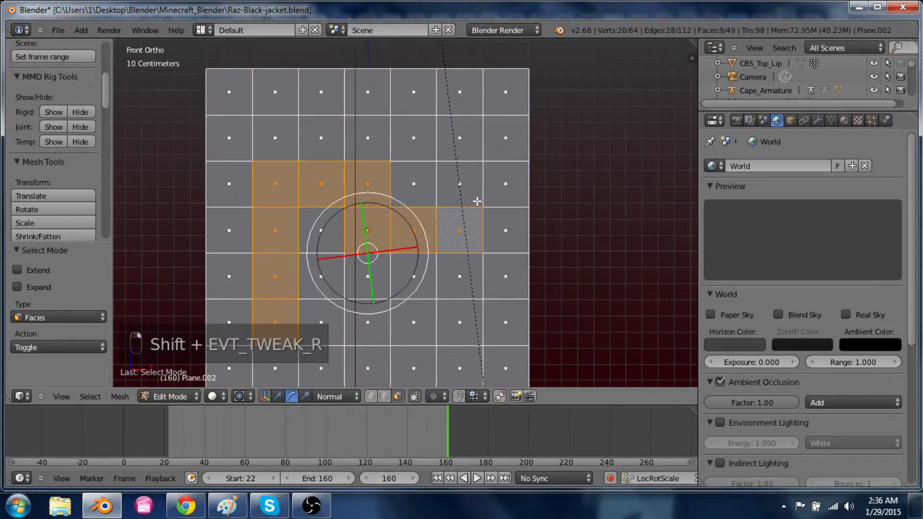
{"action": "right_click_drag", "start_coordinate": [468, 176], "coordinate": [462, 130], "text": "shift"}
{"action": "key", "text": "x"}
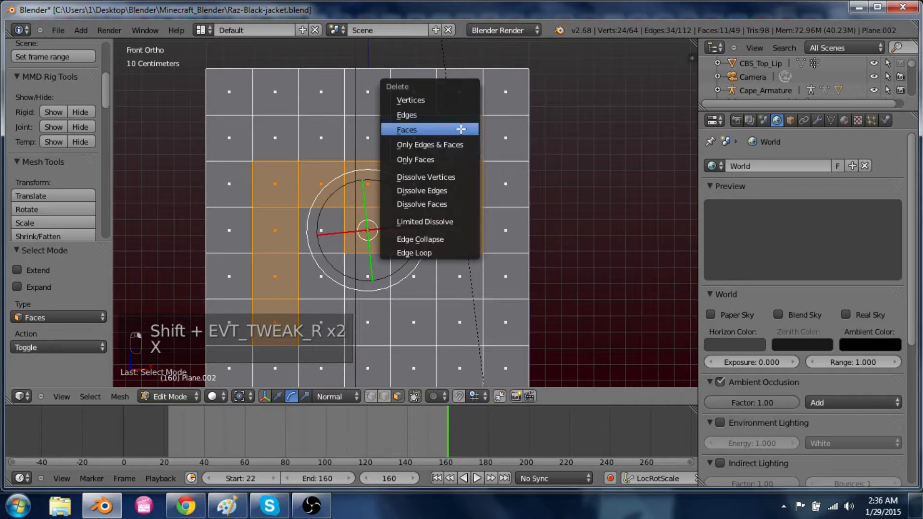
{"action": "left_click", "coordinate": [460, 130]}
In vertex selection mode, fill the path's vertical slot upward from its lower end with three faces, and undo the extra faces beyond them
{"action": "key", "text": "ctrl+Tab"}
{"action": "left_click", "coordinate": [451, 104]}
{"action": "middle_click_drag", "start_coordinate": [463, 324], "coordinate": [558, 229], "text": "shift"}
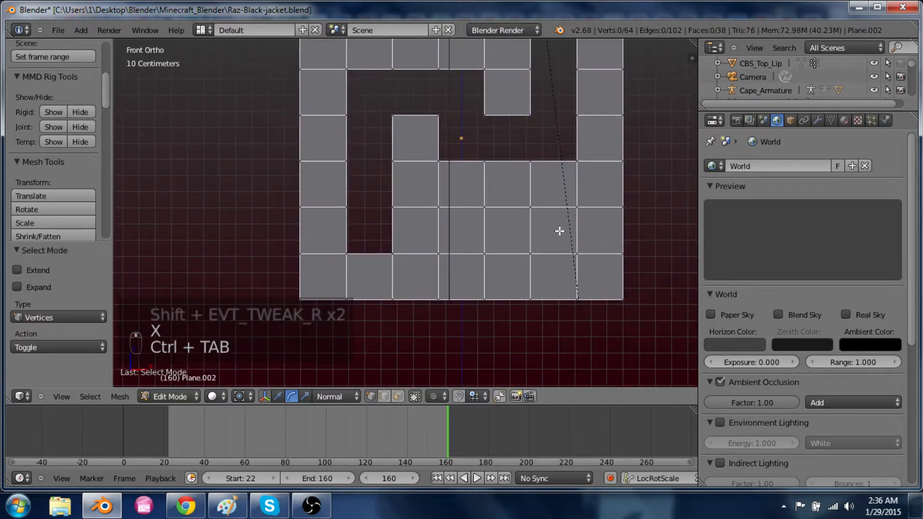
{"action": "right_click", "coordinate": [394, 255]}
{"action": "right_click", "coordinate": [346, 254], "text": "shift"}
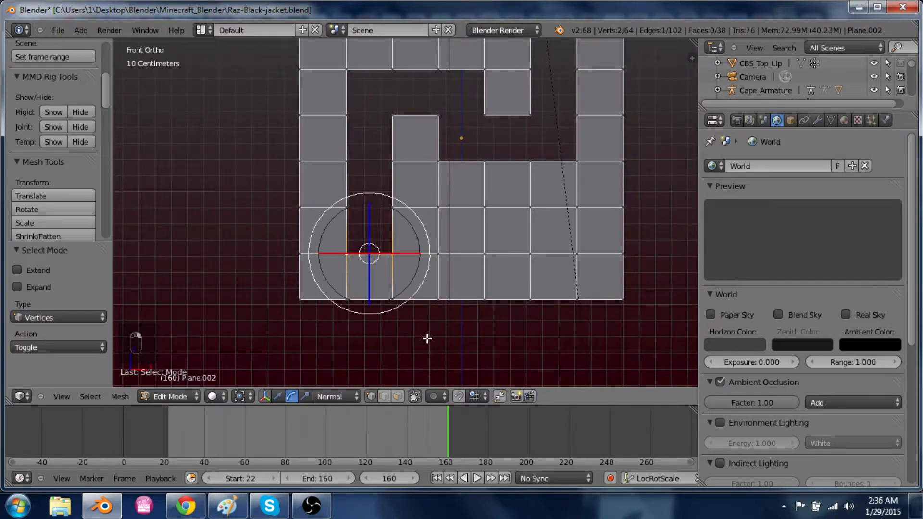
{"action": "key", "text": "f"}
{"action": "key", "text": "f"}
{"action": "key", "text": "f"}
{"action": "key", "text": "f"}
{"action": "key", "text": "f"}
{"action": "key", "text": "f"}
{"action": "key", "text": "f"}
{"action": "key", "text": "f"}
{"action": "key", "text": "f"}
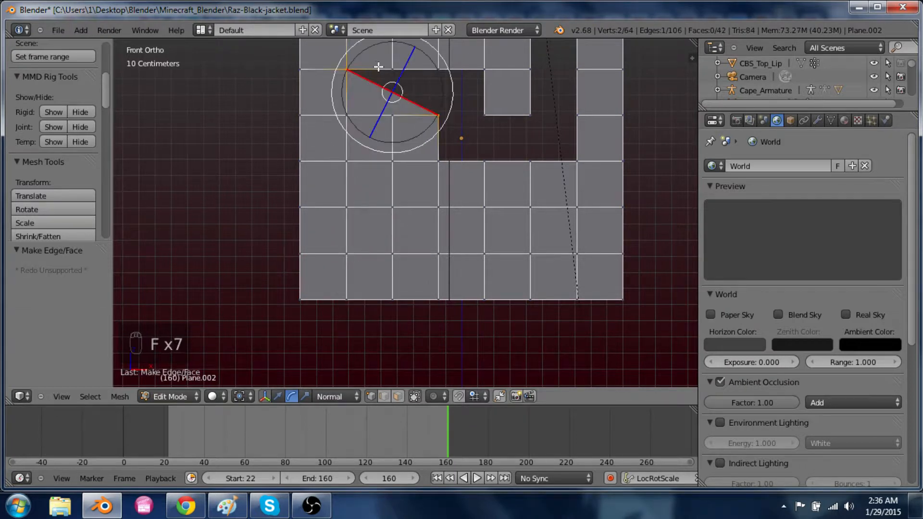
{"action": "key", "text": "ctrl+z"}
{"action": "key", "text": "ctrl+z"}
{"action": "key", "text": "ctrl+z"}
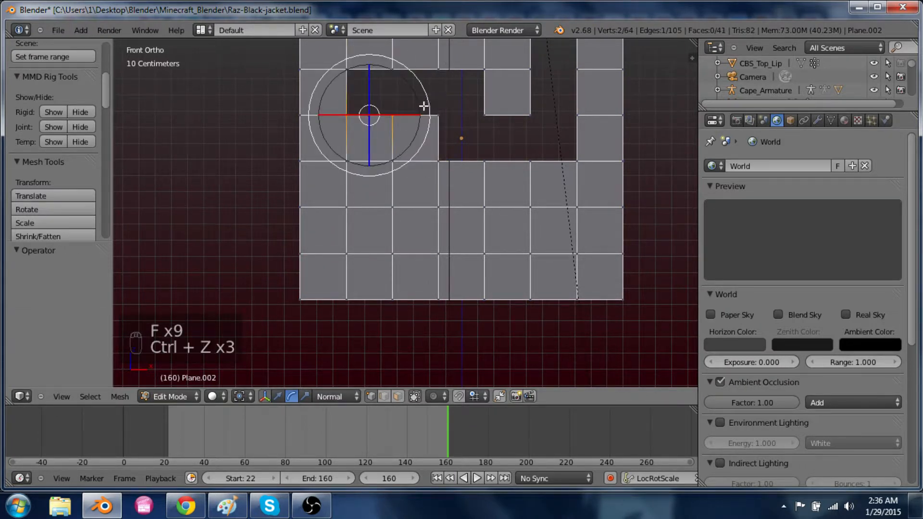
Fill the path's upper horizontal slot with three faces, starting from its end edge, and undo the extra faces beyond them
{"action": "right_click", "coordinate": [385, 115]}
{"action": "right_click", "coordinate": [351, 115]}
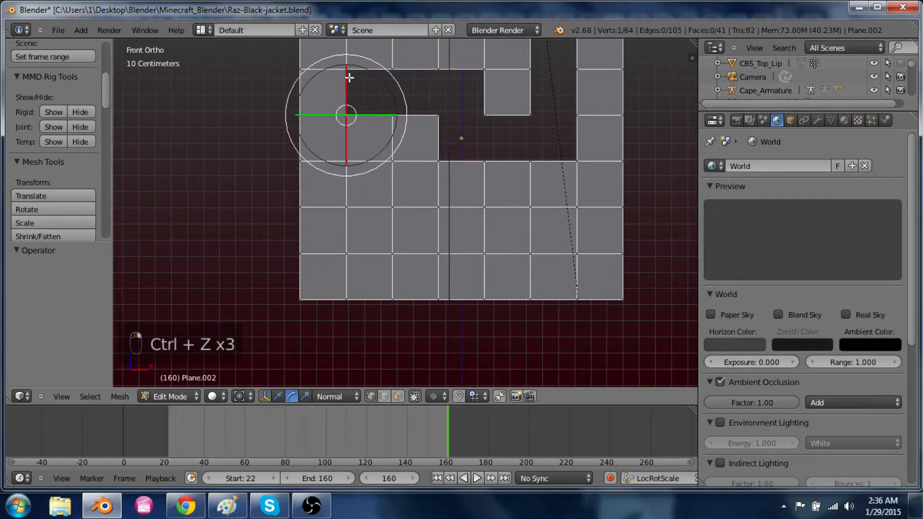
{"action": "right_click", "coordinate": [348, 76], "text": "shift"}
{"action": "key", "text": "f"}
{"action": "key", "text": "f"}
{"action": "key", "text": "f"}
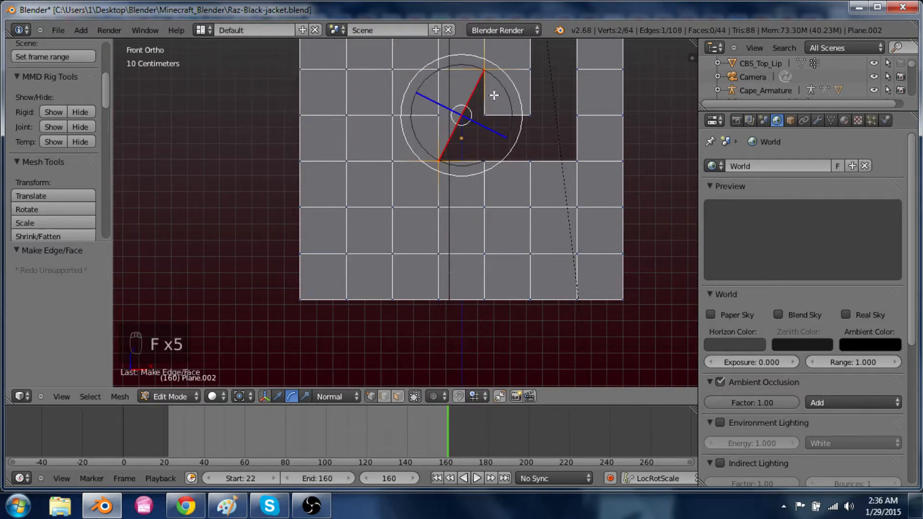
{"action": "key", "text": "ctrl+z"}
{"action": "key", "text": "f"}
{"action": "key", "text": "f"}
{"action": "key", "text": "f"}
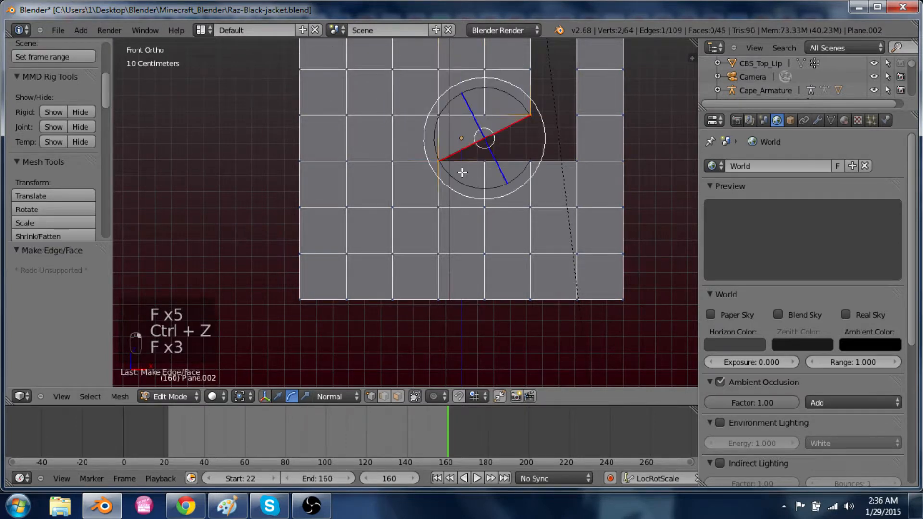
{"action": "key", "text": "ctrl+z"}
Select the two vertices at the start of the lower horizontal slot and fill it with two faces
{"action": "right_click", "coordinate": [451, 119]}
{"action": "right_click", "coordinate": [445, 154], "text": "shift"}
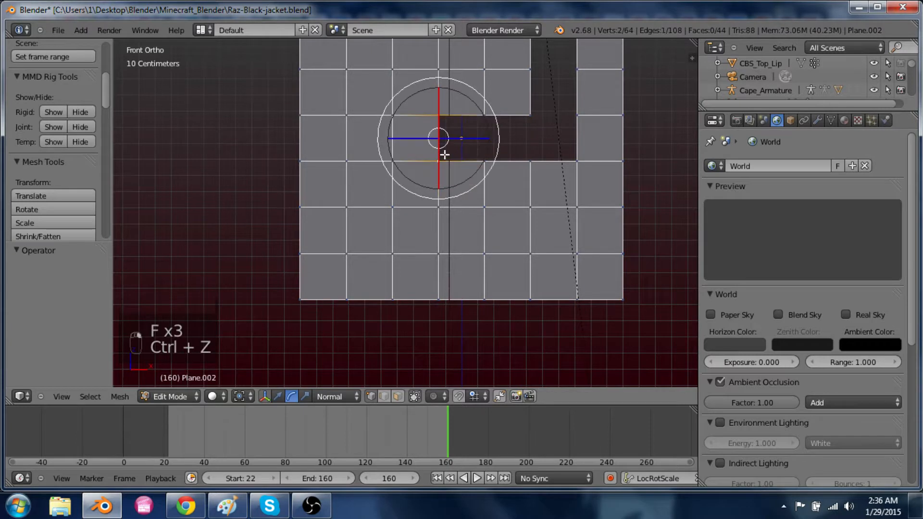
{"action": "key", "text": "f"}
{"action": "key", "text": "f"}
{"action": "key", "text": "f"}
Try filling the path's lower corner with a third vertex added to the selection, and undo the resulting faces
{"action": "right_click", "coordinate": [575, 159], "text": "shift"}
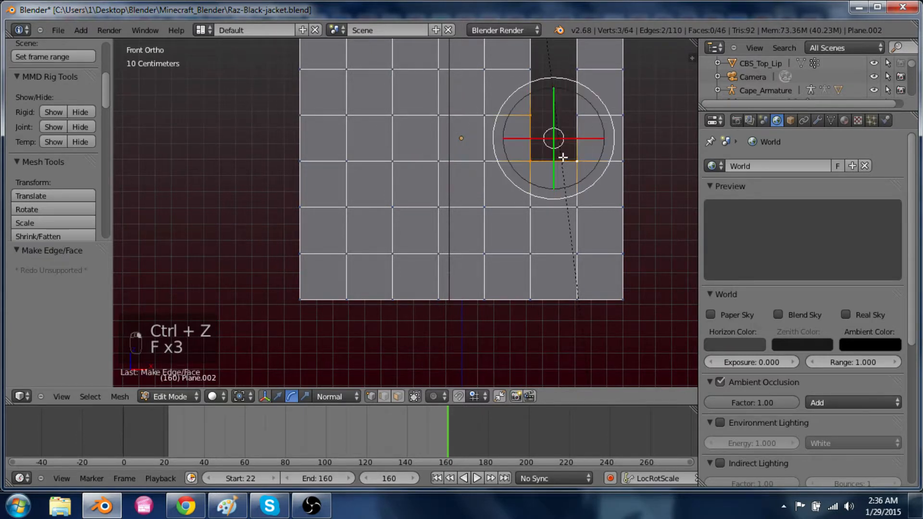
{"action": "key", "text": "f"}
{"action": "key", "text": "f"}
{"action": "key", "text": "f"}
{"action": "key", "text": "ctrl+z"}
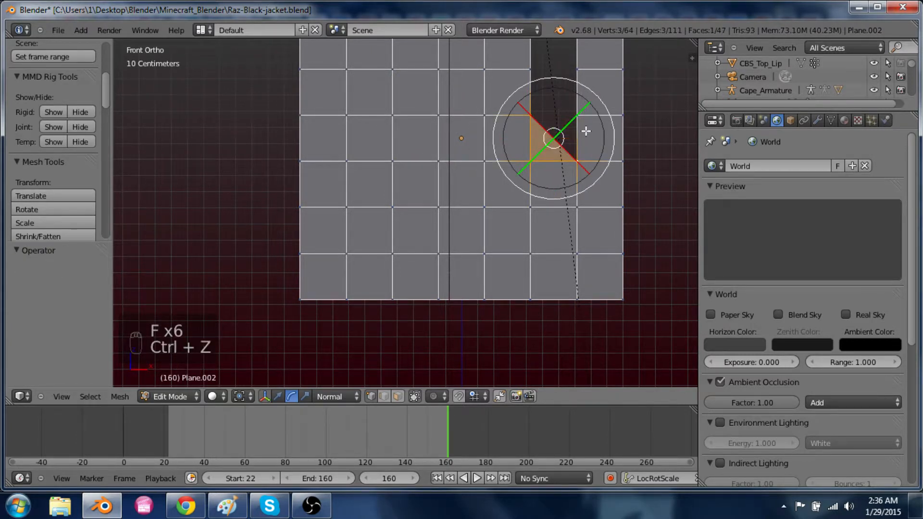
{"action": "key", "text": "ctrl+z"}
Select the corner's two bottom vertices and fill the remaining vertical slot upward until the grid is closed
{"action": "right_click", "coordinate": [581, 157]}
{"action": "right_click", "coordinate": [529, 164], "text": "shift"}
{"action": "key", "text": "f"}
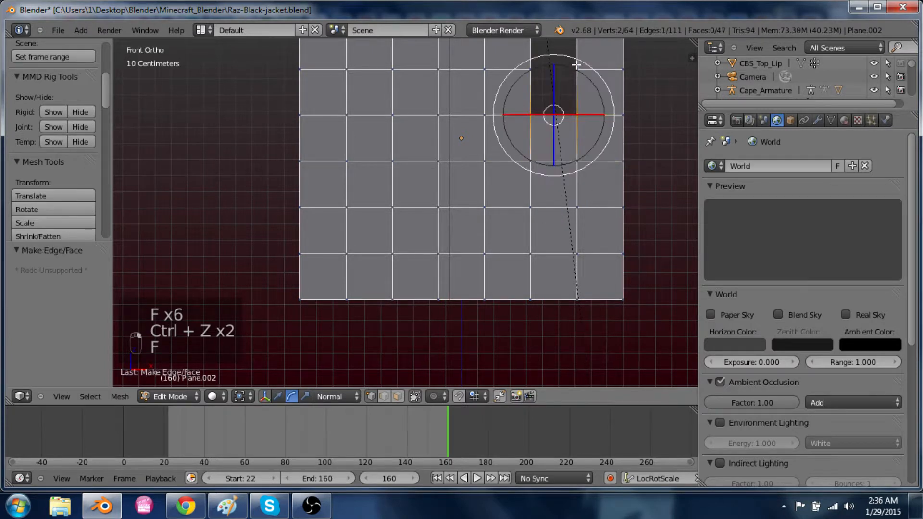
{"action": "key", "text": "f"}
{"action": "key", "text": "f"}
{"action": "middle_click_drag", "start_coordinate": [591, 173], "coordinate": [587, 314], "text": "shift"}
{"action": "key", "text": "f"}
Leave Edit Mode and delete the test plane
{"action": "middle_click_drag", "start_coordinate": [491, 296], "coordinate": [541, 326]}
{"action": "key", "text": "Tab"}
{"action": "key", "text": "x"}
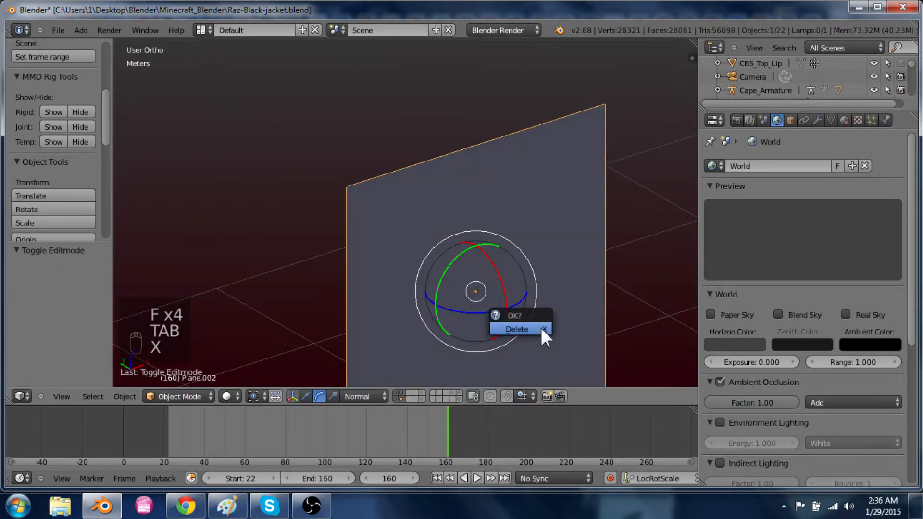
{"action": "left_click", "coordinate": [540, 328]}
{"action": "scroll", "coordinate": [465, 308], "scroll_direction": "down", "scroll_amount": 7}
{"action": "scroll", "coordinate": [453, 179], "scroll_direction": "up", "scroll_amount": 4}
{"action": "middle_click_drag", "start_coordinate": [457, 324], "coordinate": [361, 226], "text": "shift"}
Select the blocky body mesh and, in Edit Mode with wireframe right view, box-select all vertices on its negative Y side
{"action": "right_click", "coordinate": [444, 174]}
{"action": "key", "text": "Tab"}
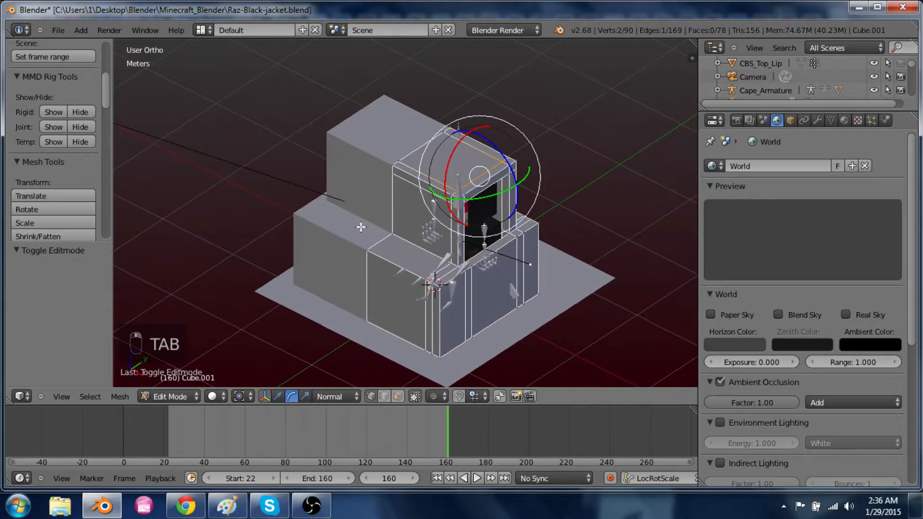
{"action": "key", "text": "Tab"}
{"action": "middle_click_drag", "start_coordinate": [471, 328], "coordinate": [393, 276]}
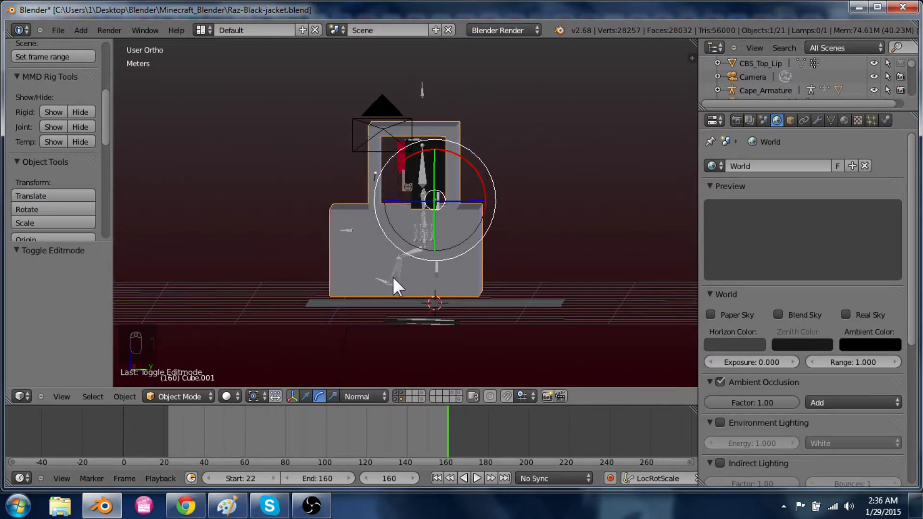
{"action": "key", "text": "KP_3"}
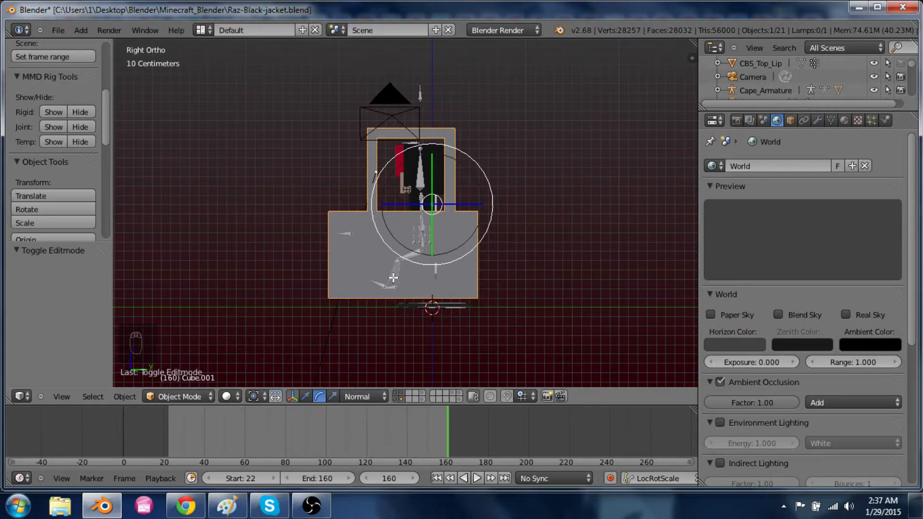
{"action": "key", "text": "Tab"}
{"action": "key", "text": "z"}
{"action": "key", "text": "a"}
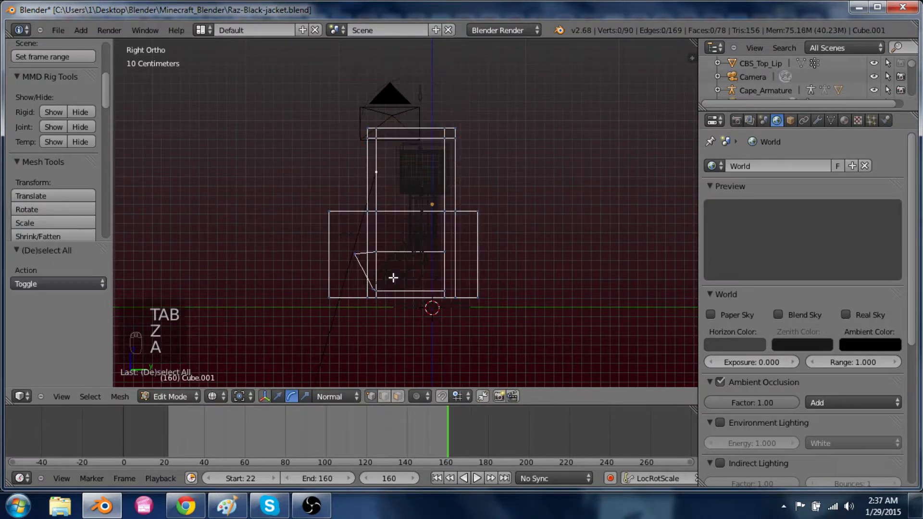
{"action": "key", "text": "c"}
{"action": "right_click", "coordinate": [402, 325]}
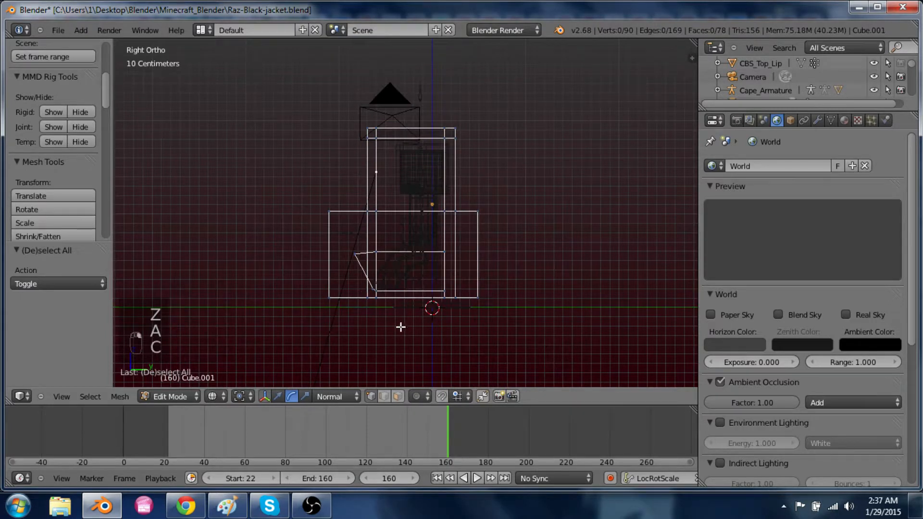
{"action": "key", "text": "b"}
{"action": "mouse_move", "coordinate": [411, 326]}
{"action": "left_mouse_down"}
{"action": "mouse_move", "coordinate": [152, 56]}
{"action": "mouse_move", "coordinate": [159, 64]}
{"action": "left_mouse_up"}
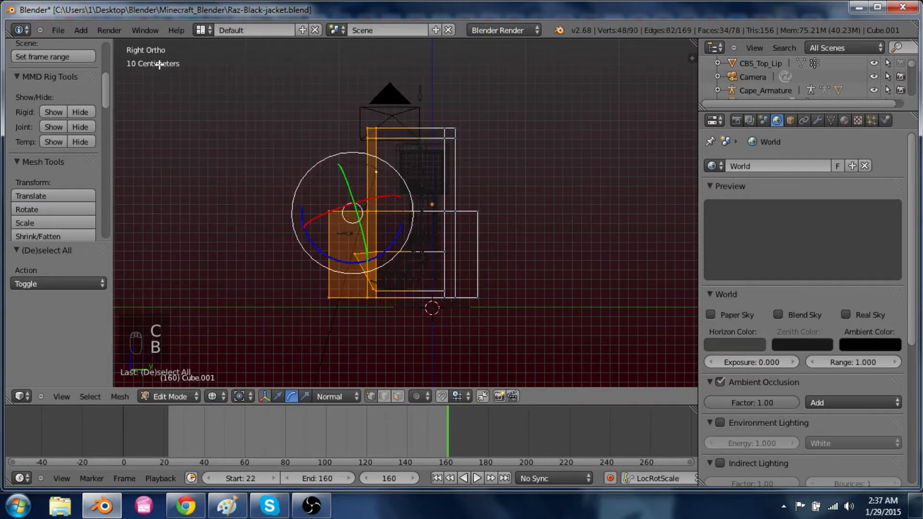
{"action": "key", "text": "z"}
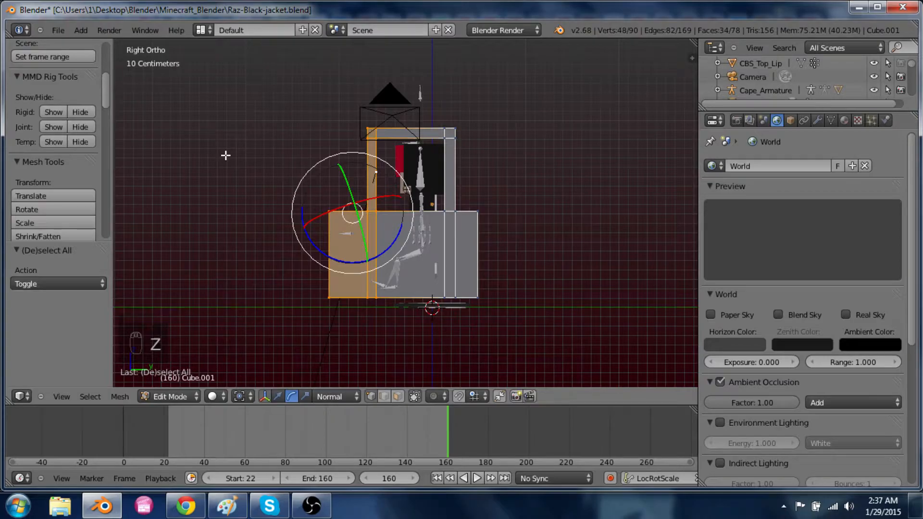
Check the blocky car reference in the browser, return to Blender, and move the selected vertices -32.574 cm along Y
{"action": "key", "text": "alt+Tab"}
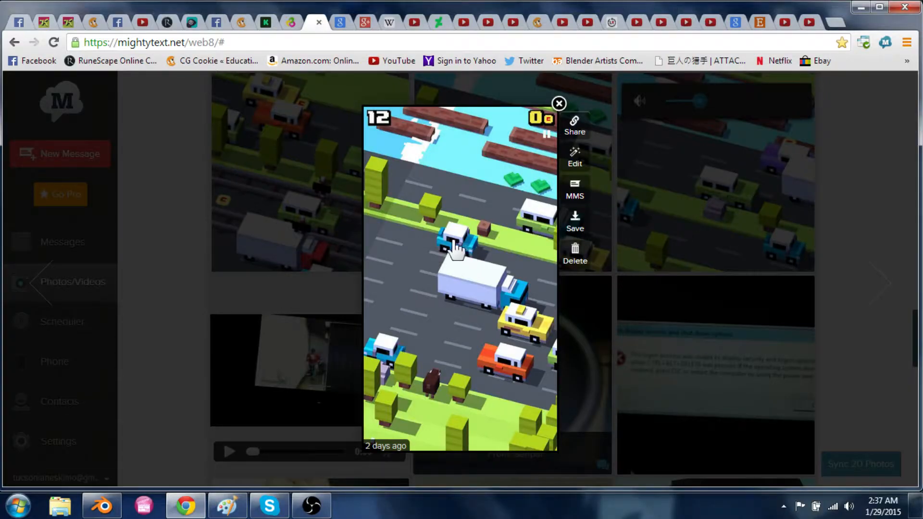
{"action": "key", "text": "alt+Tab"}
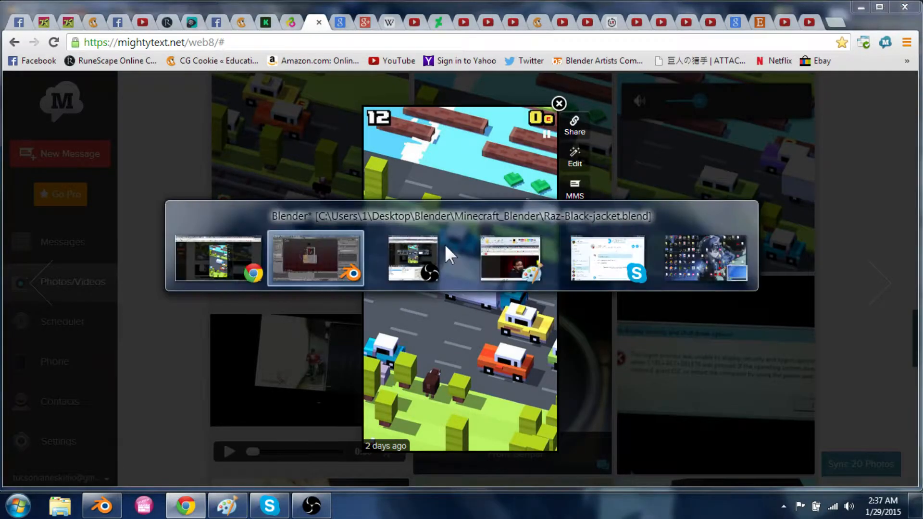
{"action": "key", "text": "alt+Tab"}
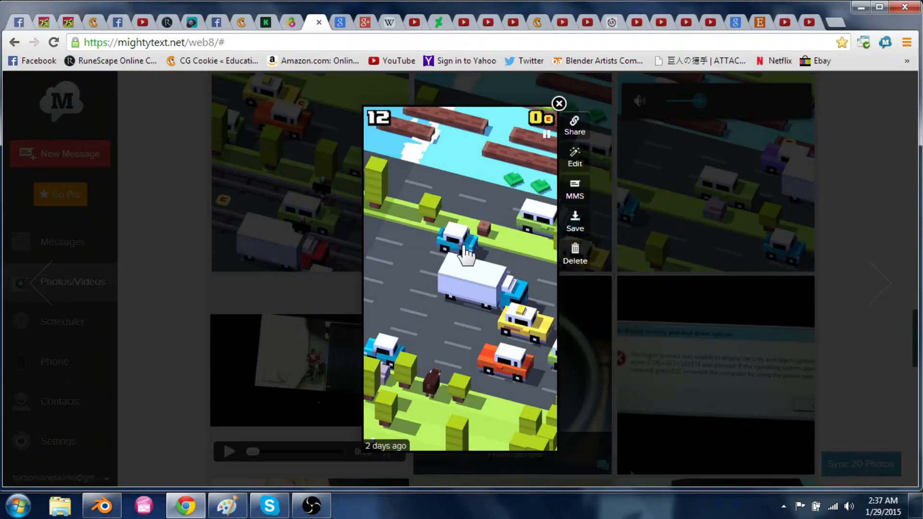
{"action": "key", "text": "alt+Tab"}
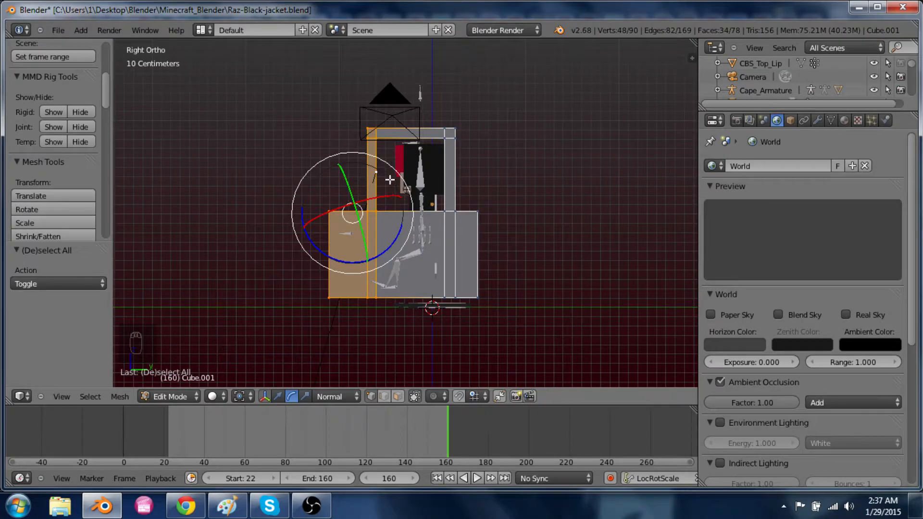
{"action": "key", "text": "g"}
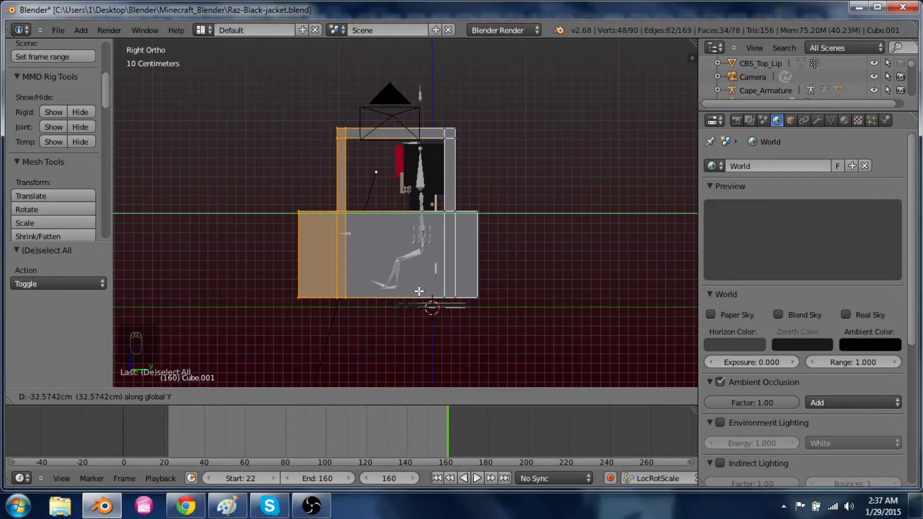
{"action": "left_click", "coordinate": [419, 291]}
Try moving the selected vertices about 20 cm back along Y, and undo that move
{"action": "key", "text": "z"}
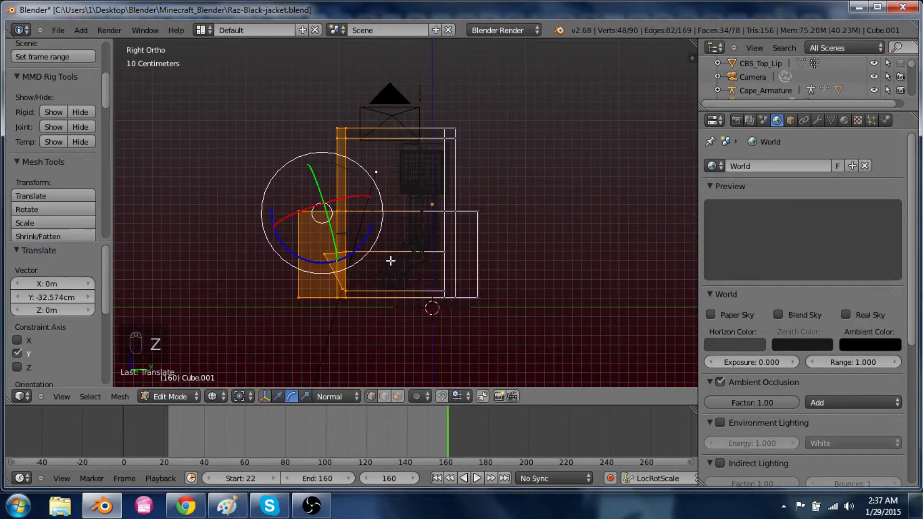
{"action": "mouse_move", "coordinate": [390, 259]}
{"action": "middle_mouse_down"}
{"action": "mouse_move", "coordinate": [360, 278]}
{"action": "mouse_move", "coordinate": [380, 316]}
{"action": "mouse_move", "coordinate": [410, 332]}
{"action": "mouse_move", "coordinate": [383, 309]}
{"action": "mouse_move", "coordinate": [351, 303]}
{"action": "mouse_move", "coordinate": [384, 314]}
{"action": "mouse_move", "coordinate": [391, 307]}
{"action": "mouse_move", "coordinate": [383, 291]}
{"action": "mouse_move", "coordinate": [488, 266]}
{"action": "mouse_move", "coordinate": [344, 295]}
{"action": "middle_mouse_up"}
{"action": "key", "text": "z"}
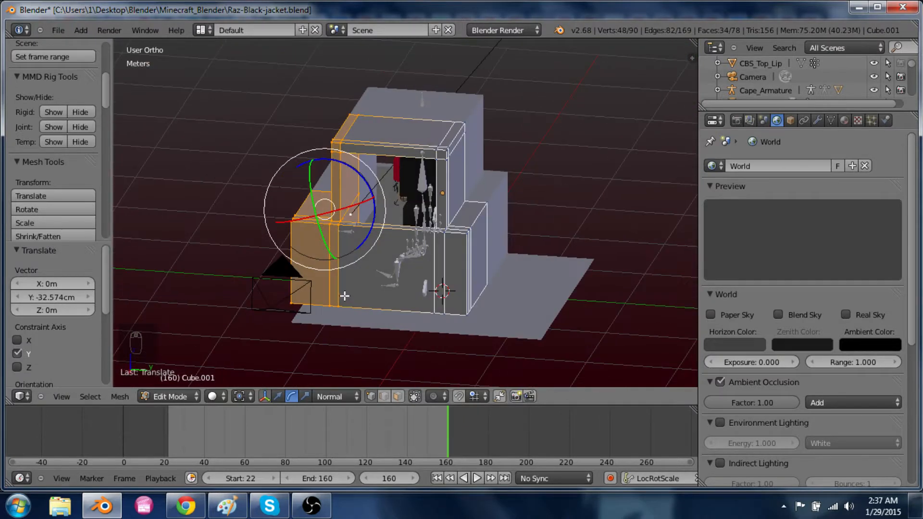
{"action": "key", "text": "g"}
{"action": "key", "text": "y"}
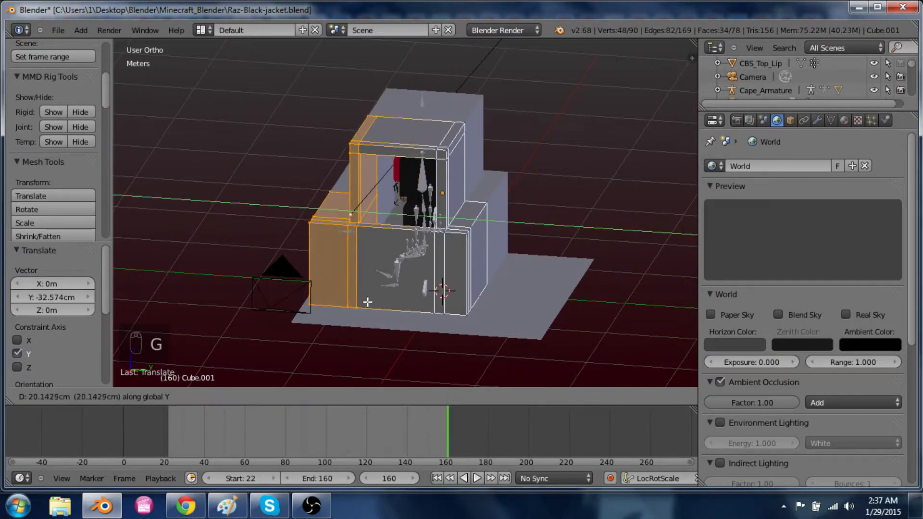
{"action": "left_click", "coordinate": [366, 301]}
{"action": "key", "text": "ctrl+z"}
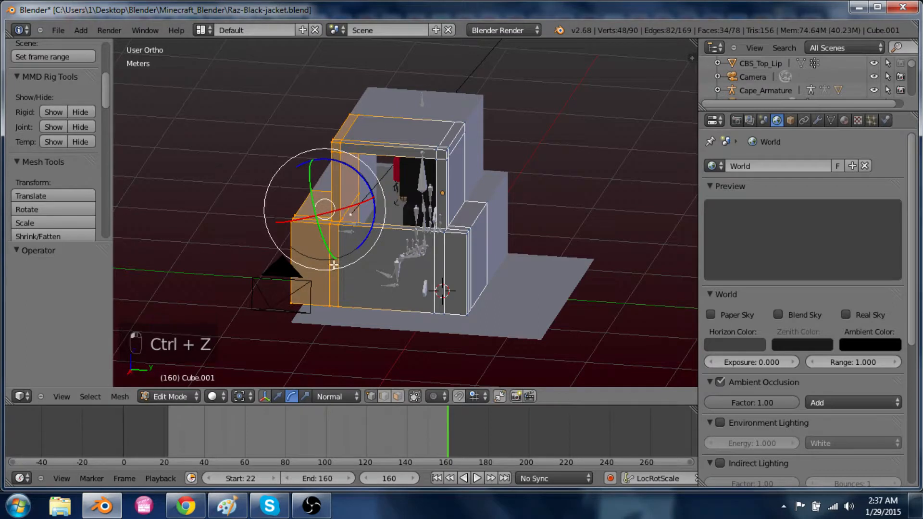
{"action": "middle_click_drag", "start_coordinate": [348, 272], "coordinate": [375, 279]}
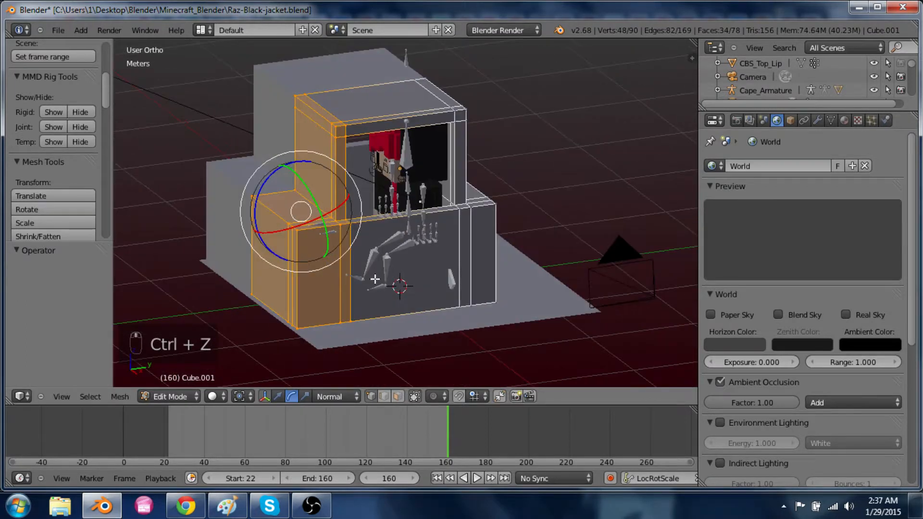
Deselect the cabin pillar and inner vertices in wireframe right view, and move the lower body's negative Y end -25.361 cm along Y
{"action": "key", "text": "KP_3"}
{"action": "key", "text": "z"}
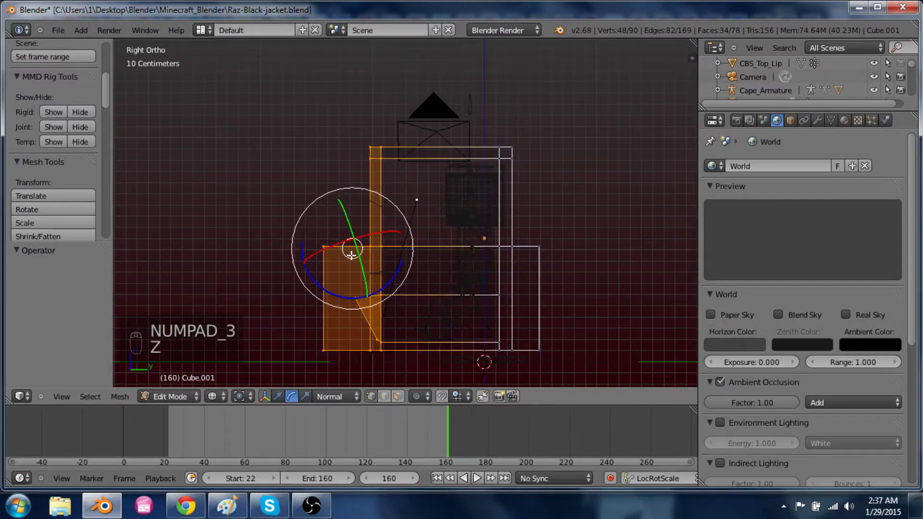
{"action": "key", "text": "b"}
{"action": "middle_click_drag", "start_coordinate": [357, 128], "coordinate": [387, 409]}
{"action": "key", "text": "b"}
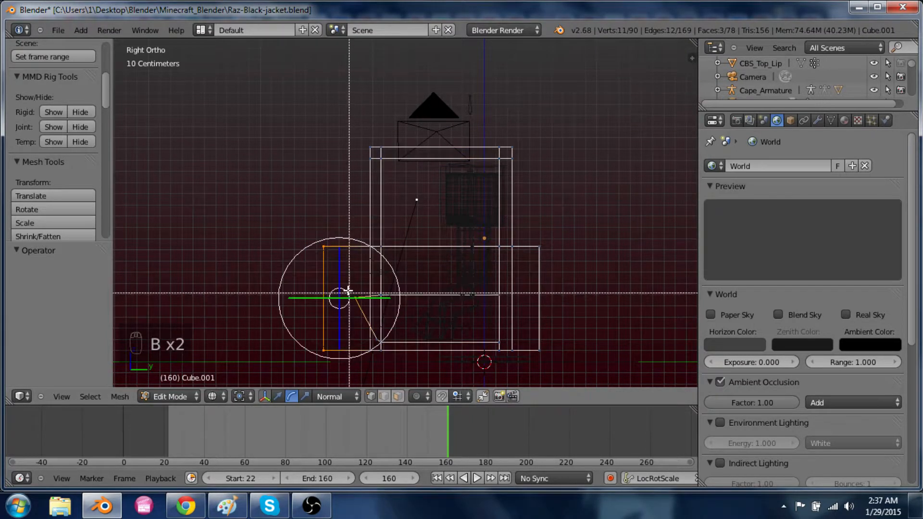
{"action": "middle_click_drag", "start_coordinate": [348, 290], "coordinate": [407, 340]}
{"action": "key", "text": "z"}
{"action": "key", "text": "g"}
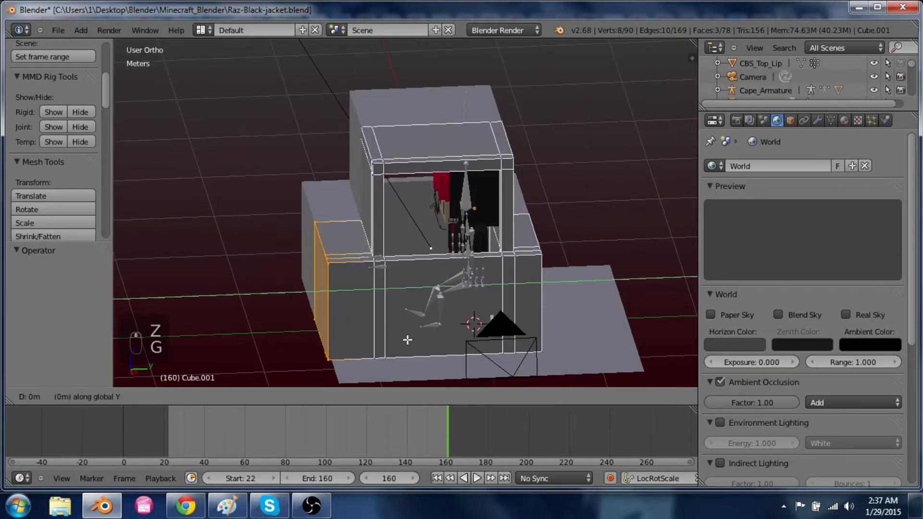
{"action": "key", "text": "y"}
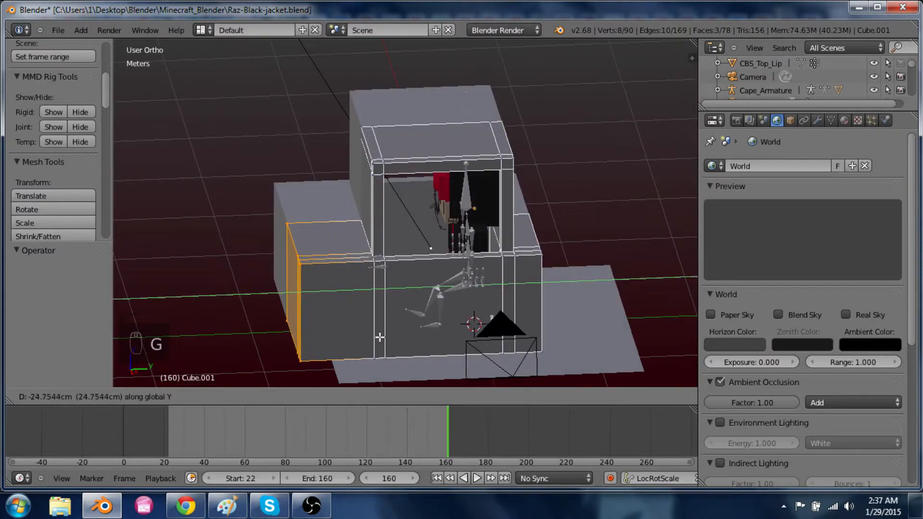
{"action": "left_click", "coordinate": [382, 339]}
Move the lower body's selected end a further -21.383 cm along Y
{"action": "middle_click_drag", "start_coordinate": [463, 368], "coordinate": [430, 310]}
{"action": "key", "text": "g"}
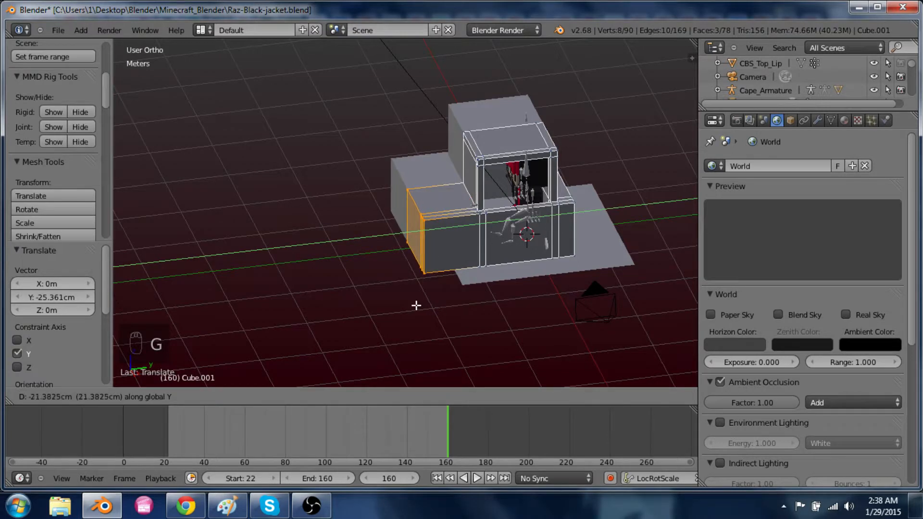
{"action": "left_click", "coordinate": [416, 303]}
In face selection mode, select the three faces at the lower body's positive Y end and move them 19.301 cm along Y
{"action": "middle_click_drag", "start_coordinate": [634, 301], "coordinate": [251, 298]}
{"action": "key", "text": "ctrl+Tab"}
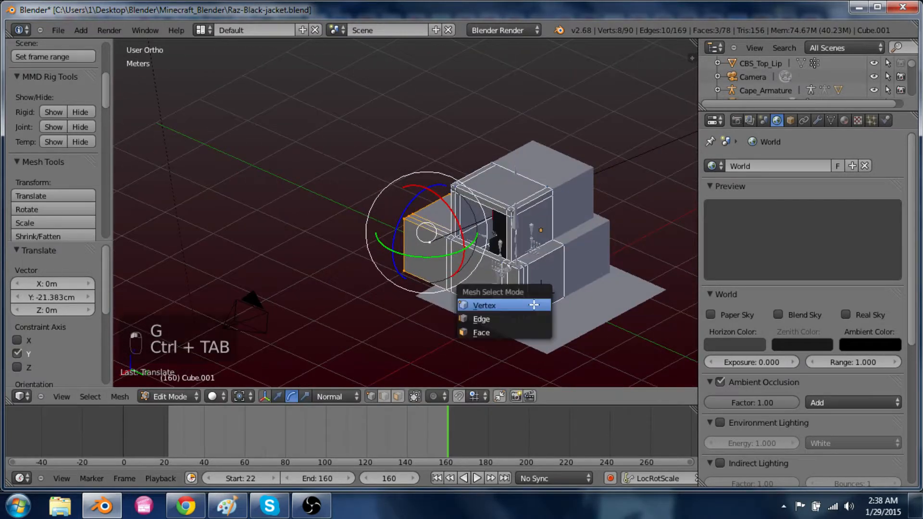
{"action": "left_click", "coordinate": [513, 332]}
{"action": "right_click", "coordinate": [520, 288]}
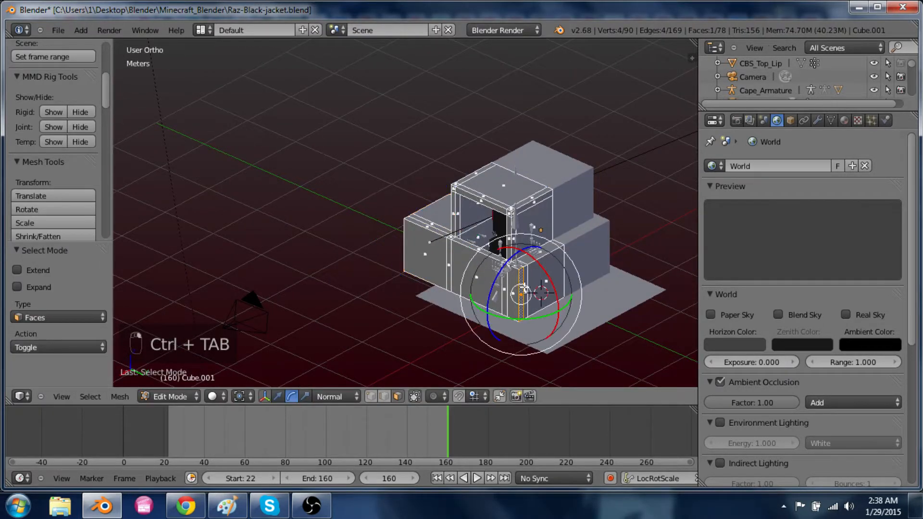
{"action": "right_click", "coordinate": [525, 290], "text": "shift"}
{"action": "right_click", "coordinate": [545, 283], "text": "shift"}
{"action": "key", "text": "g"}
{"action": "key", "text": "y"}
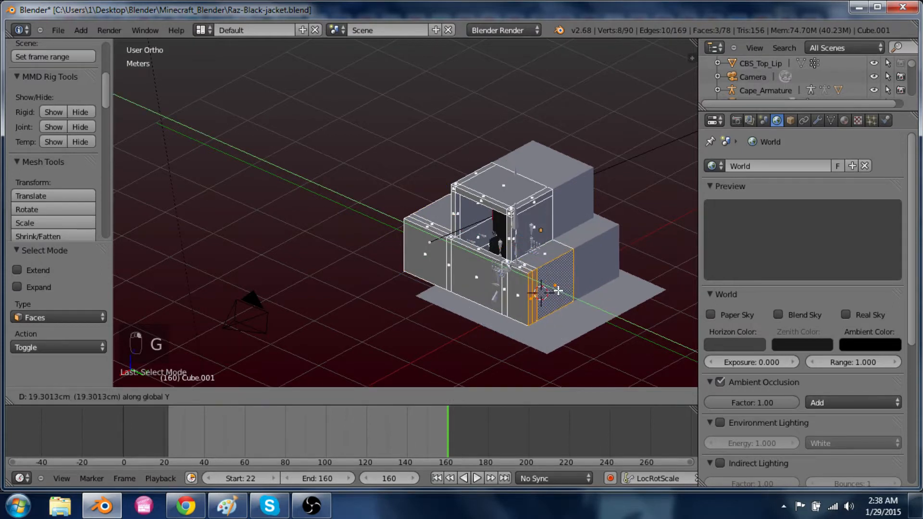
{"action": "left_click", "coordinate": [557, 290]}
{"action": "key", "text": "KP_3"}
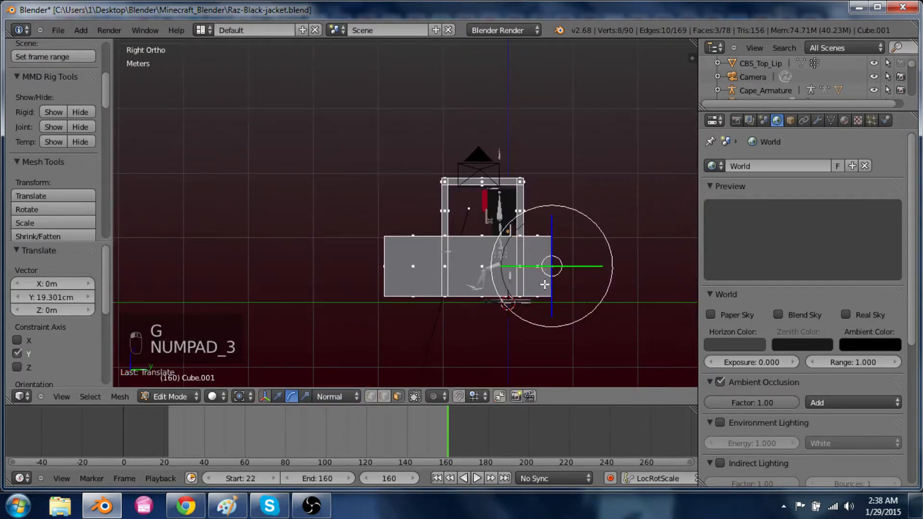
{"action": "middle_click_drag", "start_coordinate": [558, 290], "coordinate": [526, 267]}
{"action": "scroll", "coordinate": [584, 316], "scroll_direction": "up", "scroll_amount": 2}
{"action": "scroll", "coordinate": [526, 266], "scroll_direction": "up", "scroll_amount": 1}
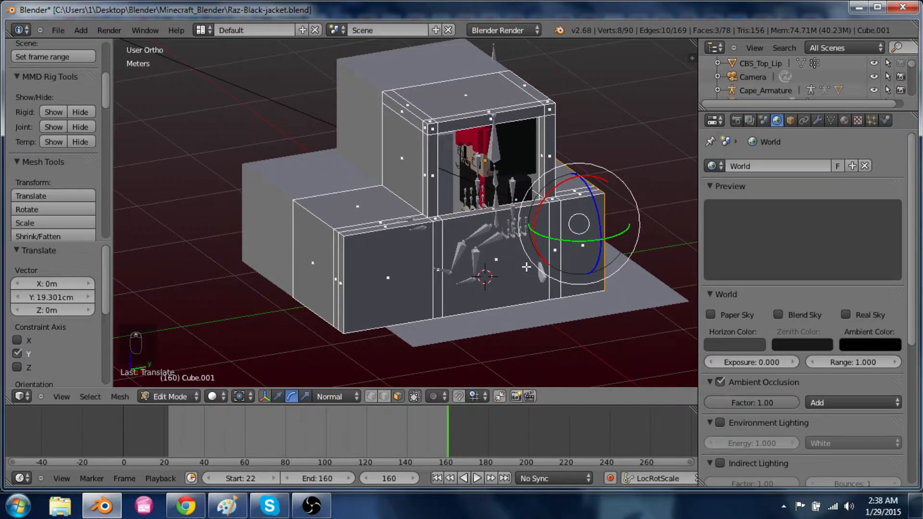
Add a horizontal loop cut about a third of the way down the lower body, and a vertical loop cut near its negative Y end
{"action": "key", "text": "ctrl+r"}
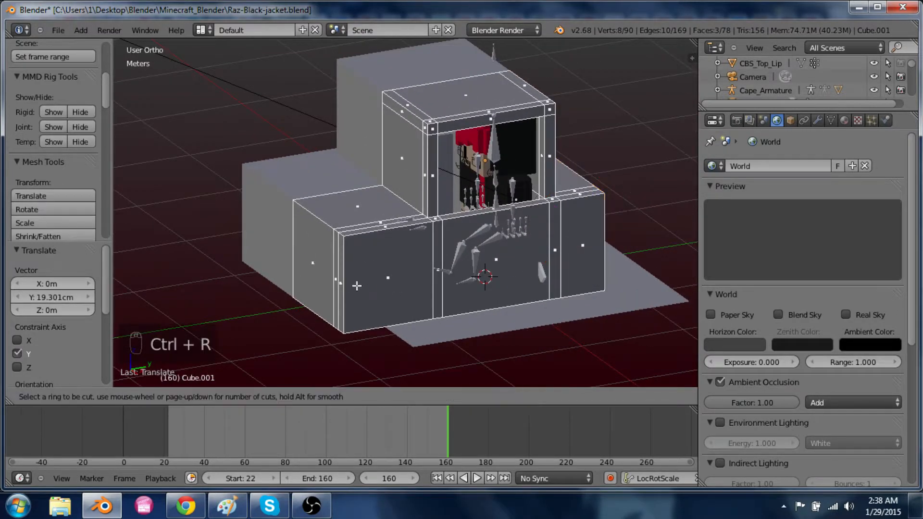
{"action": "left_click", "coordinate": [351, 283]}
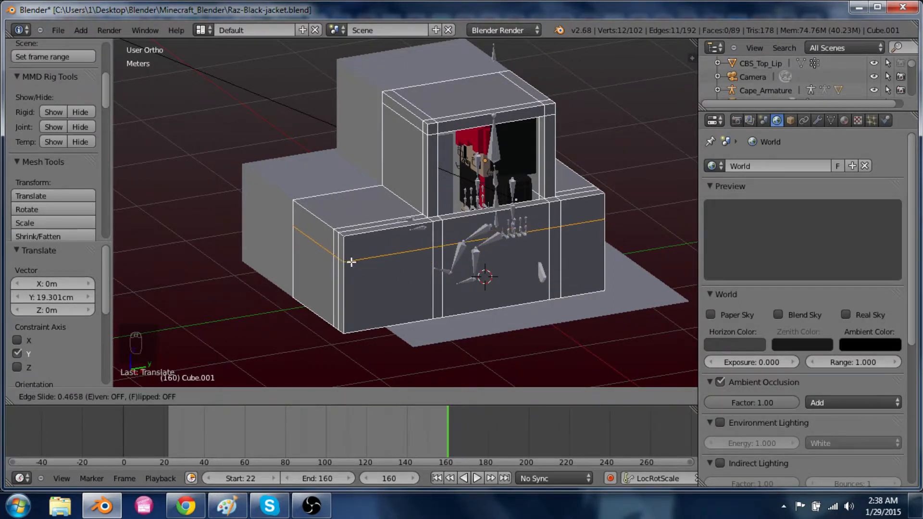
{"action": "left_click", "coordinate": [353, 270]}
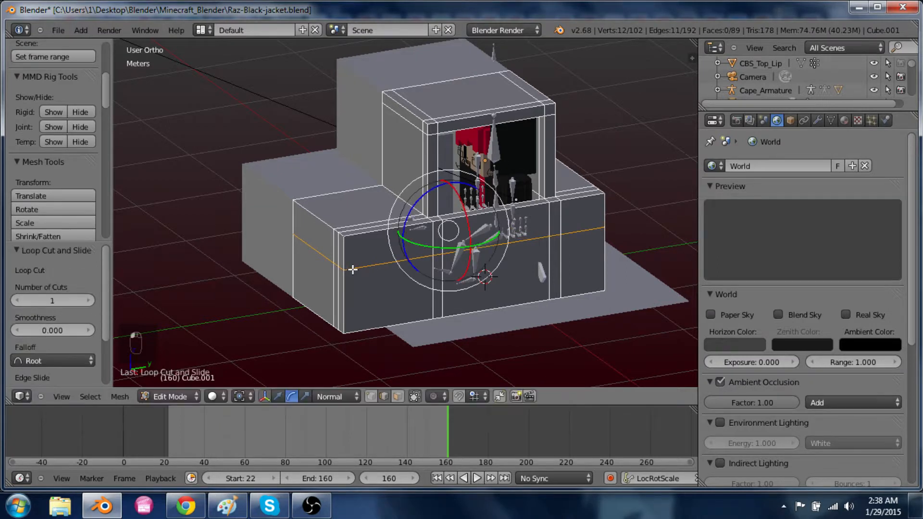
{"action": "key", "text": "ctrl+r"}
{"action": "left_click", "coordinate": [385, 307]}
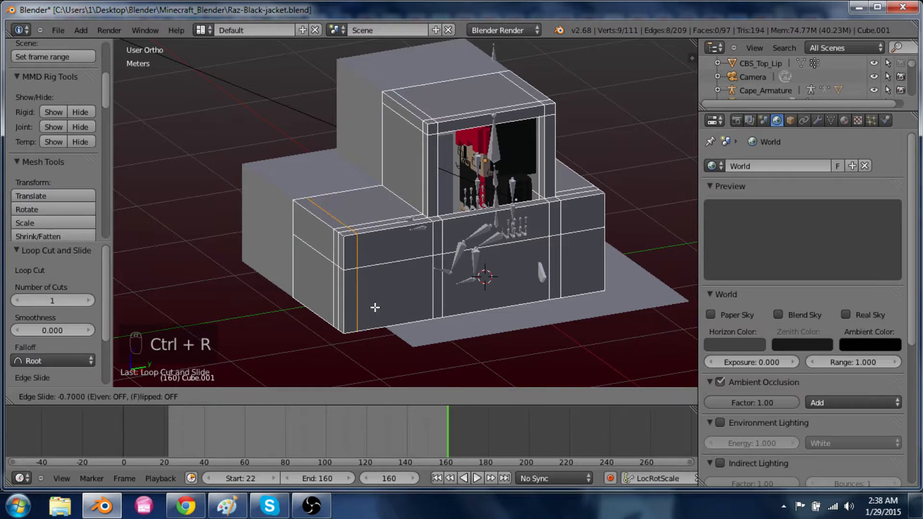
{"action": "left_click", "coordinate": [378, 309]}
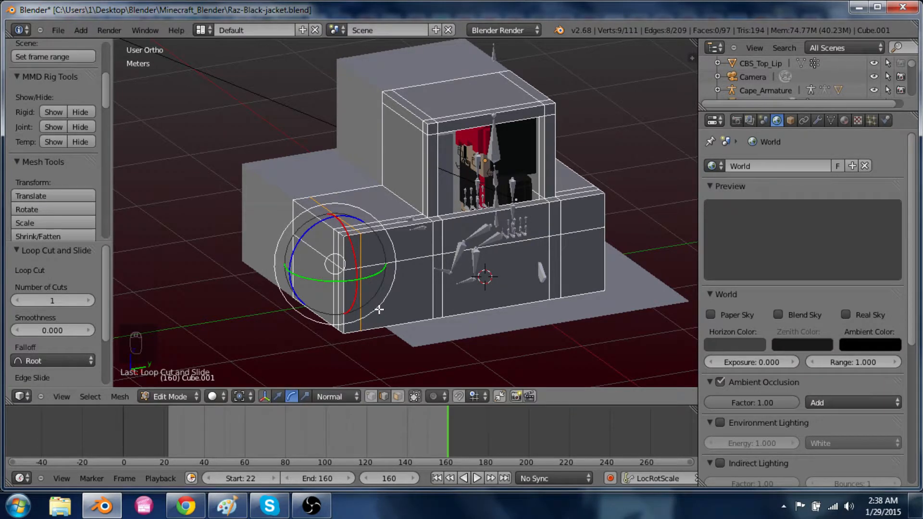
Try a second vertical loop cut between the negative Y end and the cabin pillar, and undo it
{"action": "middle_click_drag", "start_coordinate": [509, 315], "coordinate": [470, 309]}
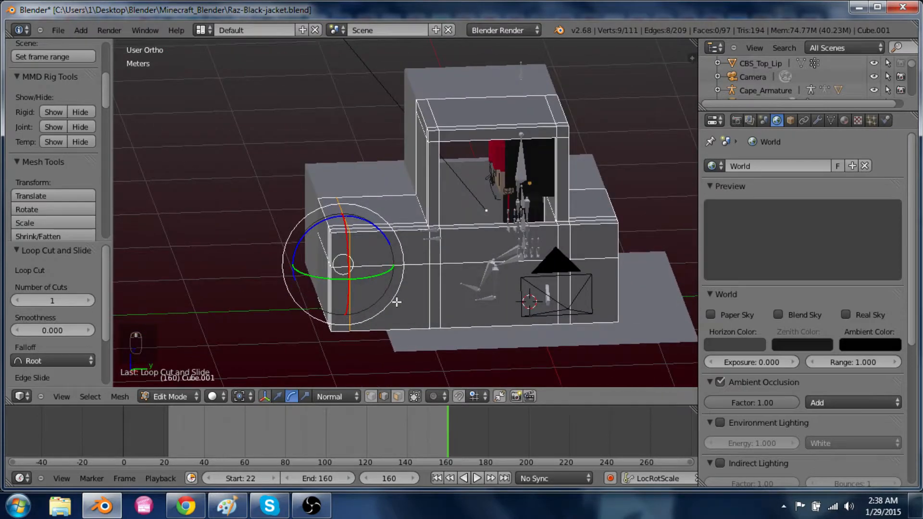
{"action": "key", "text": "ctrl+r"}
{"action": "left_click", "coordinate": [396, 250]}
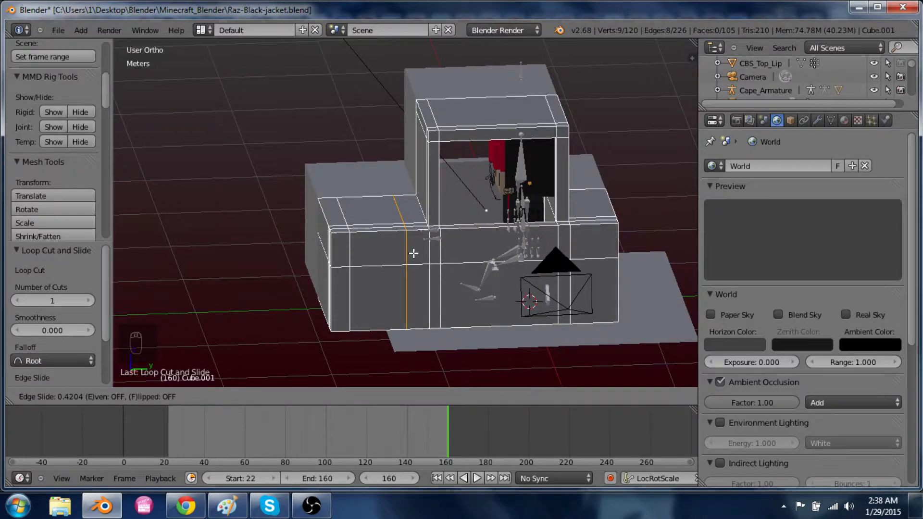
{"action": "left_click", "coordinate": [413, 254]}
{"action": "key", "text": "ctrl+z"}
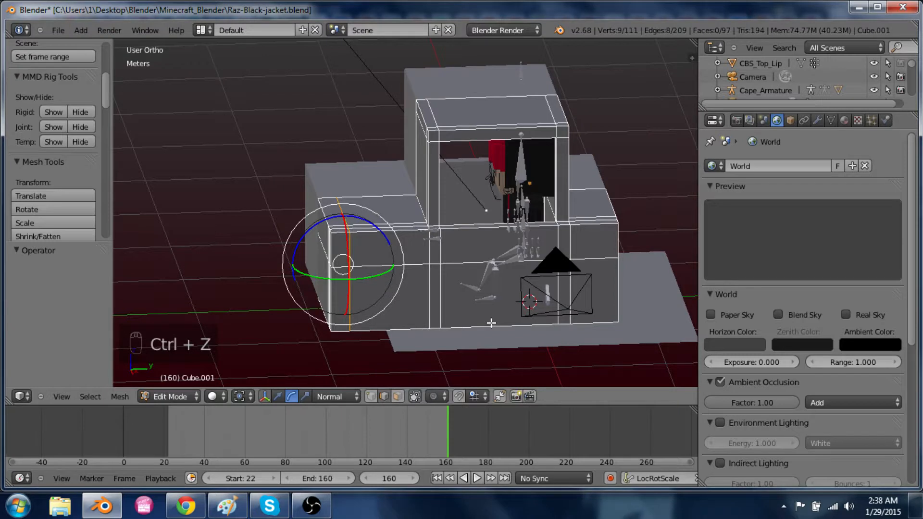
Add a vertical loop cut near the lower body's positive Y end, and another in the middle section towards the positive Y cabin pillar
{"action": "middle_click_drag", "start_coordinate": [564, 298], "coordinate": [521, 291], "text": "shift"}
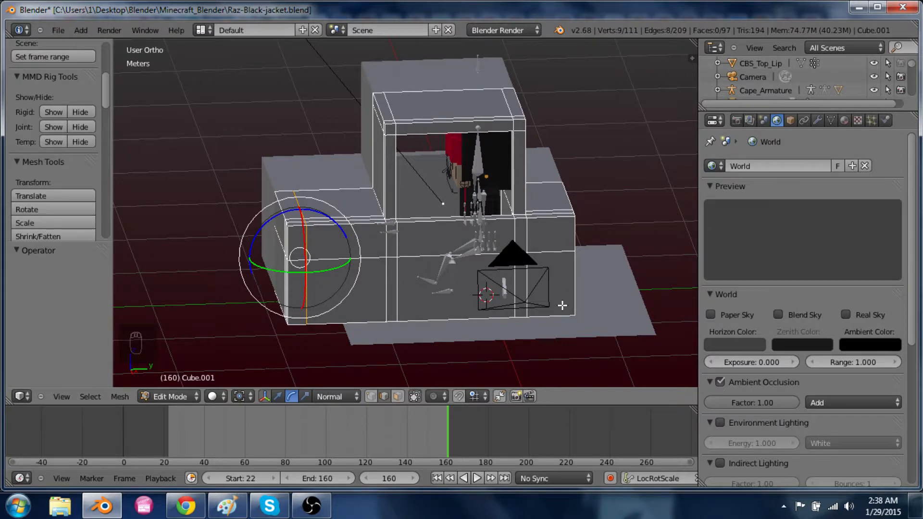
{"action": "key", "text": "ctrl+r"}
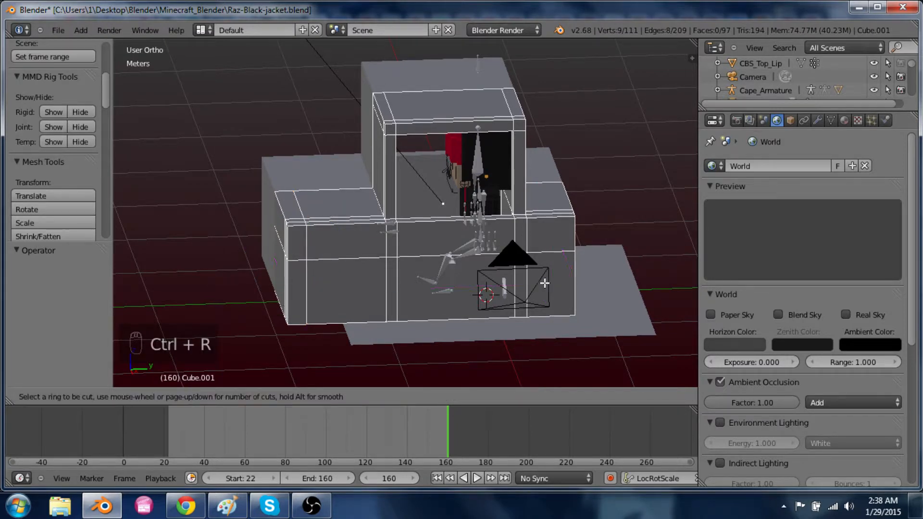
{"action": "left_click", "coordinate": [553, 256]}
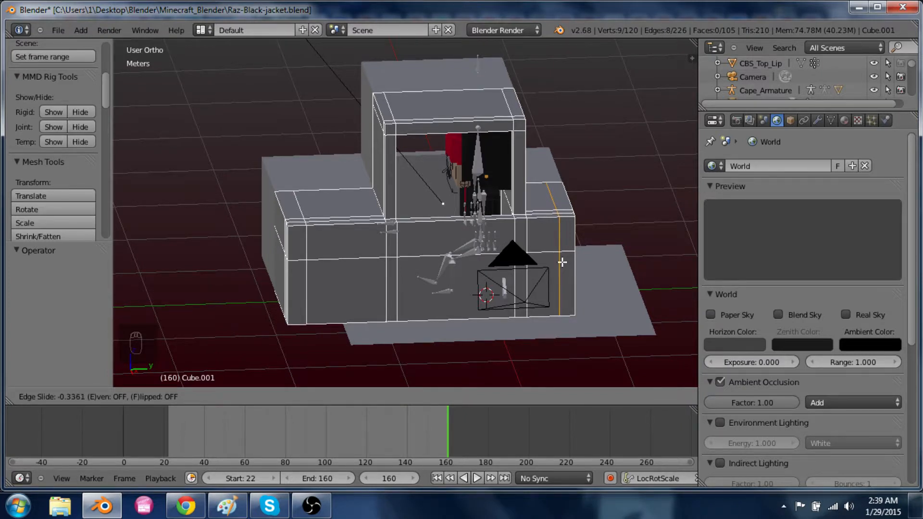
{"action": "left_click", "coordinate": [562, 262]}
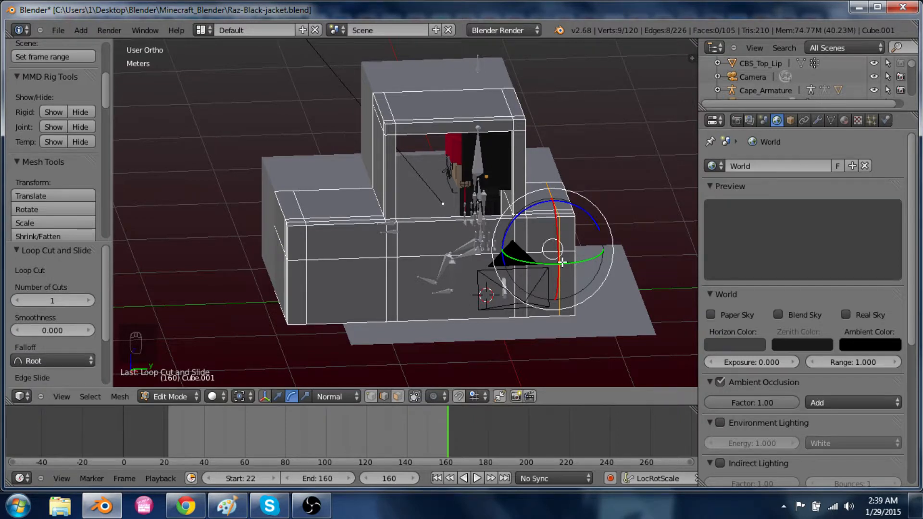
{"action": "key", "text": "ctrl+r"}
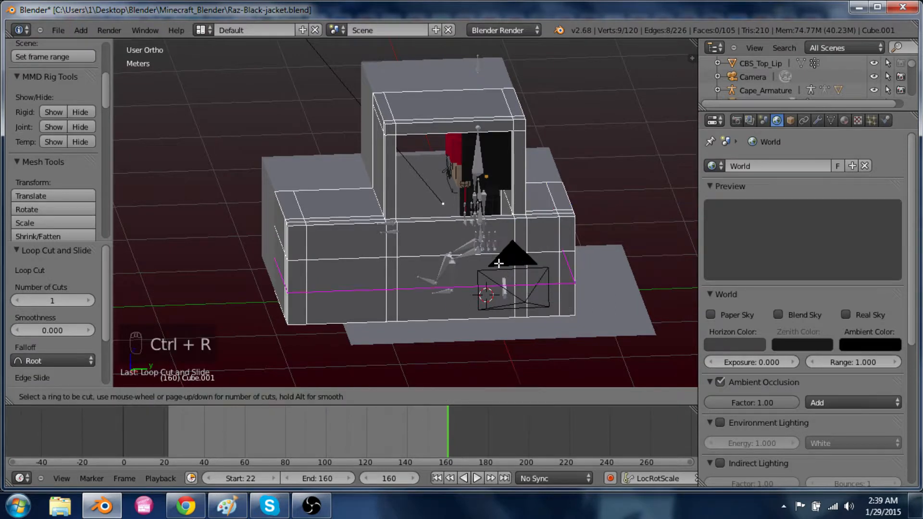
{"action": "left_click", "coordinate": [480, 241]}
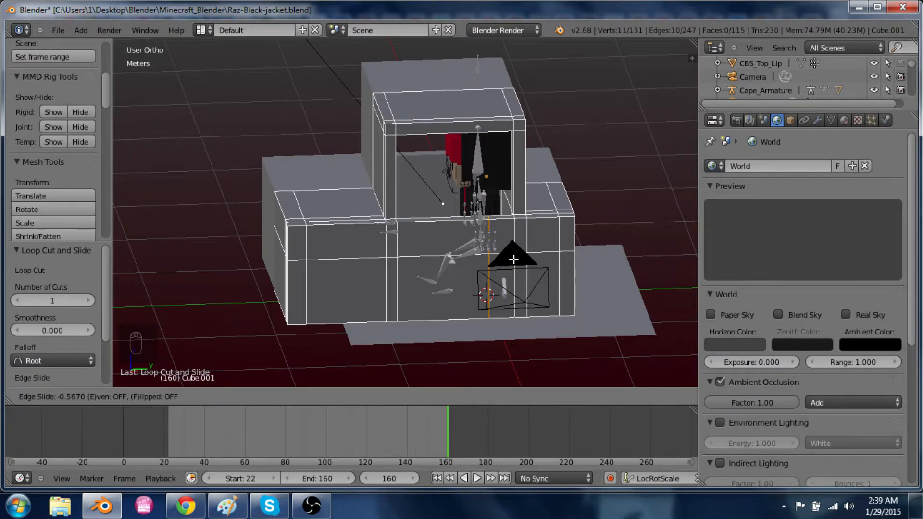
{"action": "left_click", "coordinate": [516, 261]}
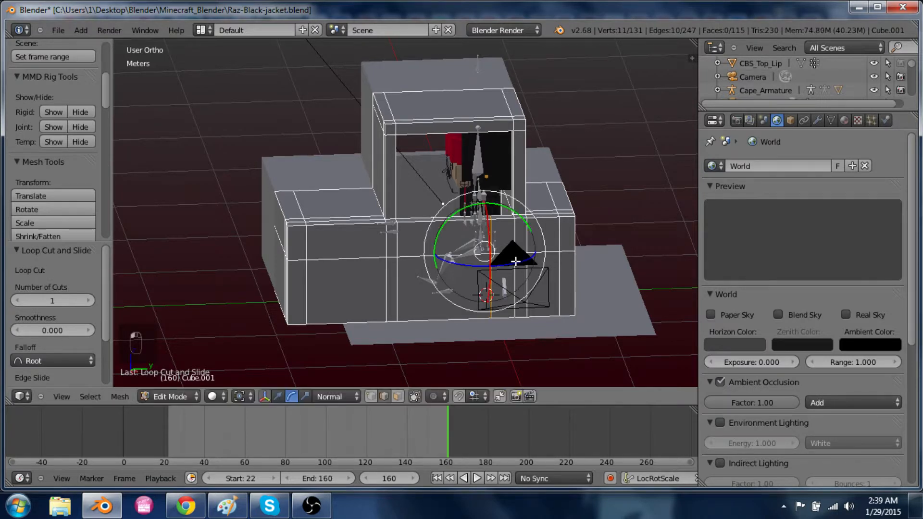
In face selection mode, select the four lower side faces at both wheel positions and extrude them -12.753 cm along X
{"action": "key", "text": "ctrl+Tab"}
{"action": "left_click", "coordinate": [515, 261]}
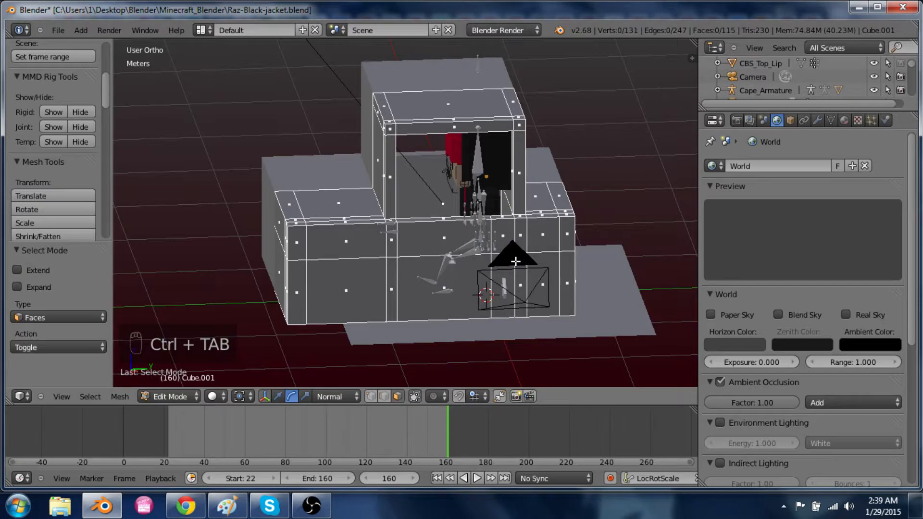
{"action": "right_click", "coordinate": [377, 287]}
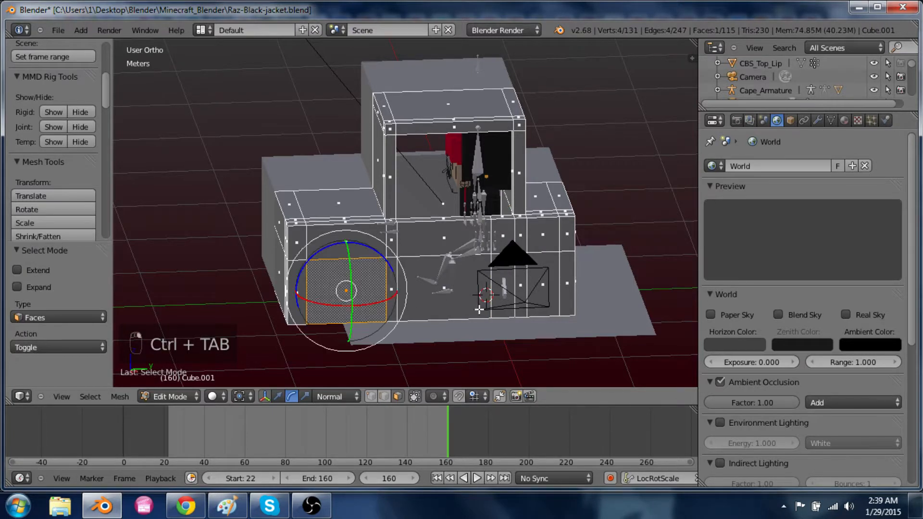
{"action": "middle_click_drag", "start_coordinate": [537, 308], "coordinate": [503, 316]}
{"action": "right_click", "coordinate": [526, 307], "text": "shift"}
{"action": "right_click", "coordinate": [518, 304], "text": "shift"}
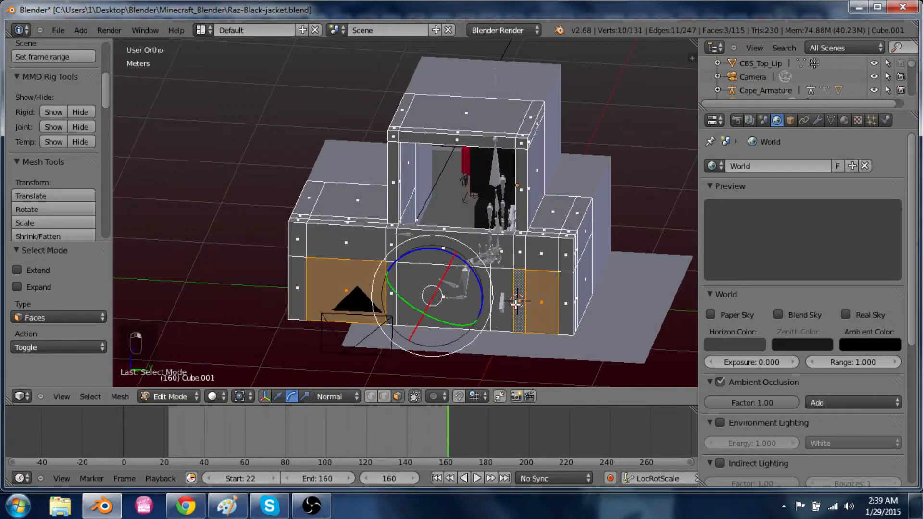
{"action": "right_click", "coordinate": [502, 303], "text": "shift"}
{"action": "middle_click_drag", "start_coordinate": [431, 311], "coordinate": [476, 315]}
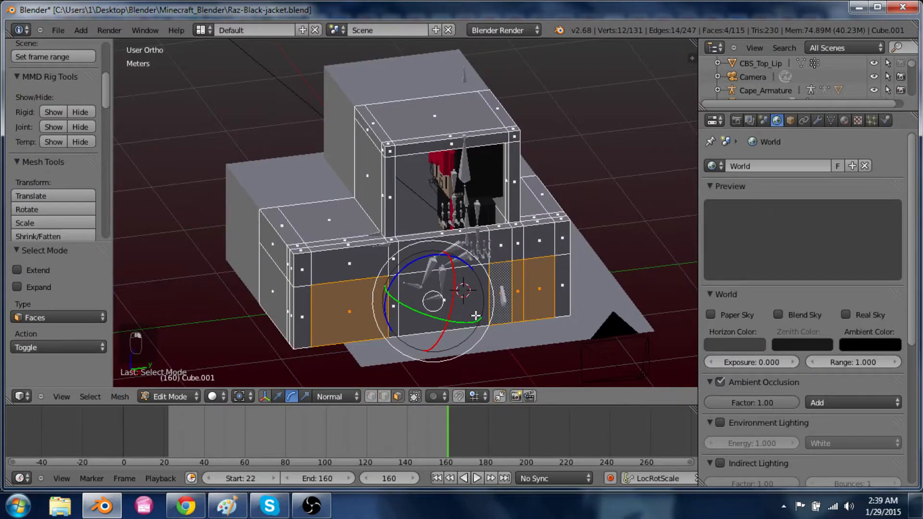
{"action": "middle_click_drag", "start_coordinate": [367, 317], "coordinate": [481, 328]}
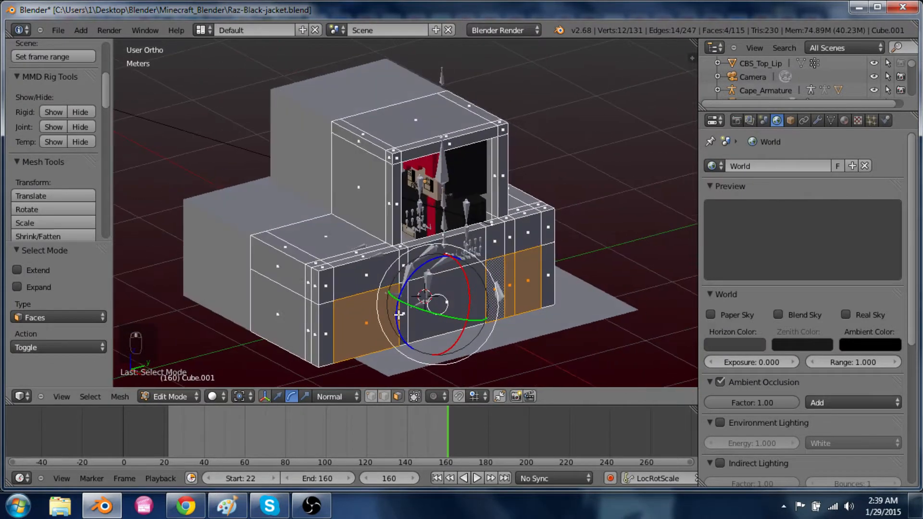
{"action": "key", "text": "e"}
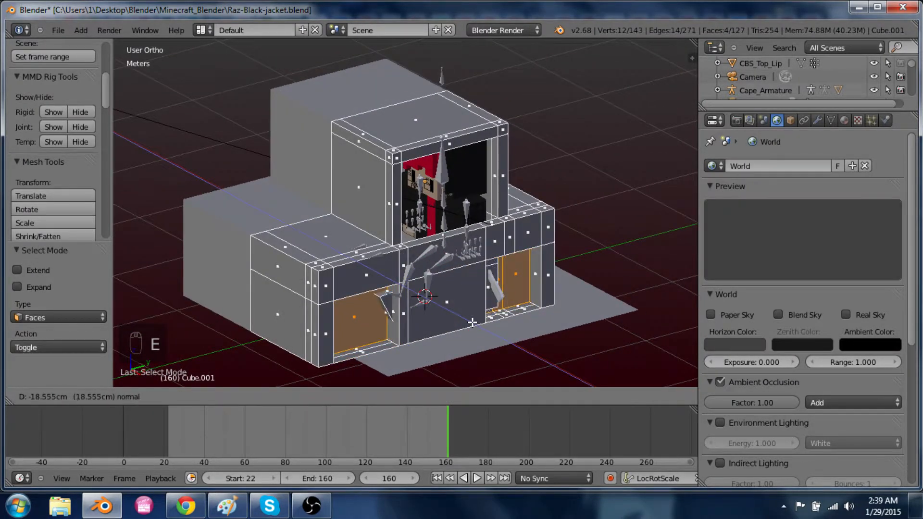
{"action": "left_click", "coordinate": [474, 325]}
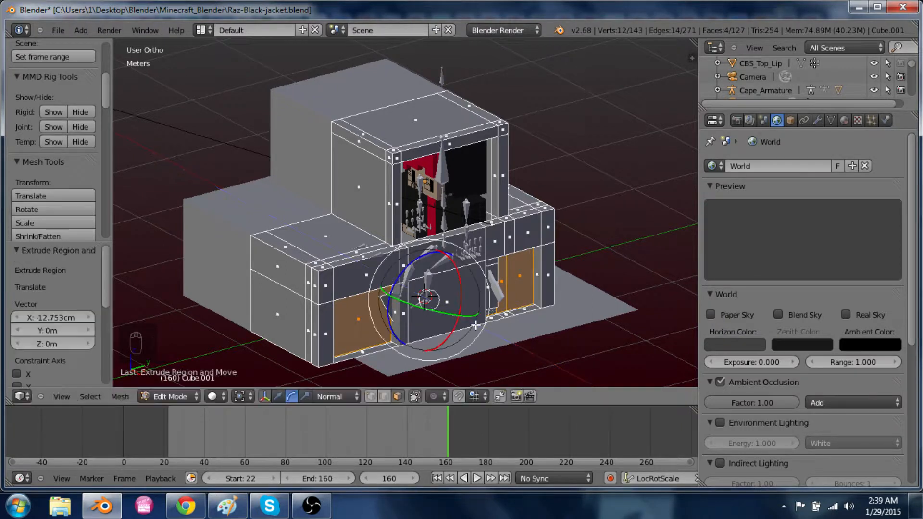
Select the four floor faces made by extruding the two wheel wells and delete them
{"action": "middle_click_drag", "start_coordinate": [463, 349], "coordinate": [467, 274]}
{"action": "scroll", "coordinate": [467, 274], "scroll_direction": "up", "scroll_amount": 2}
{"action": "right_click", "coordinate": [353, 326]}
{"action": "middle_click_drag", "start_coordinate": [352, 325], "coordinate": [519, 244]}
{"action": "right_click", "coordinate": [539, 236], "text": "shift"}
{"action": "right_click", "coordinate": [521, 244], "text": "shift"}
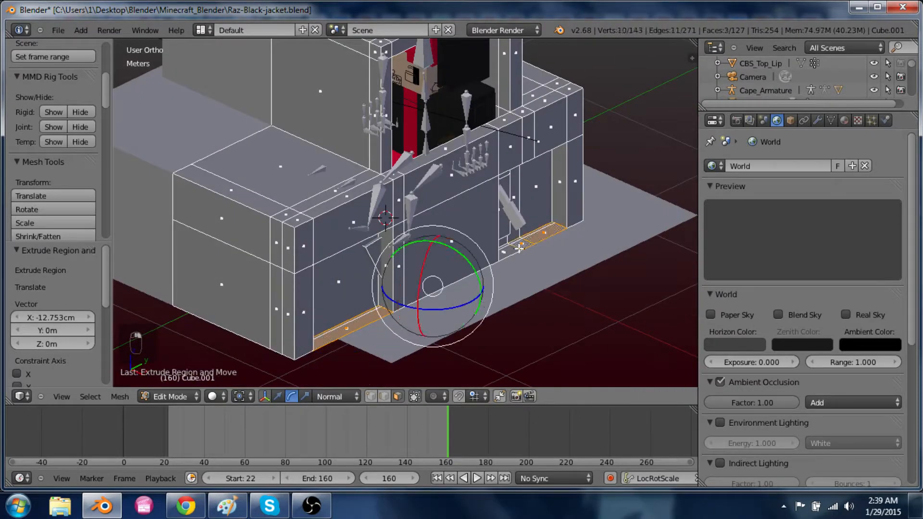
{"action": "right_click", "coordinate": [506, 253], "text": "shift"}
{"action": "key", "text": "x"}
{"action": "left_click", "coordinate": [519, 273]}
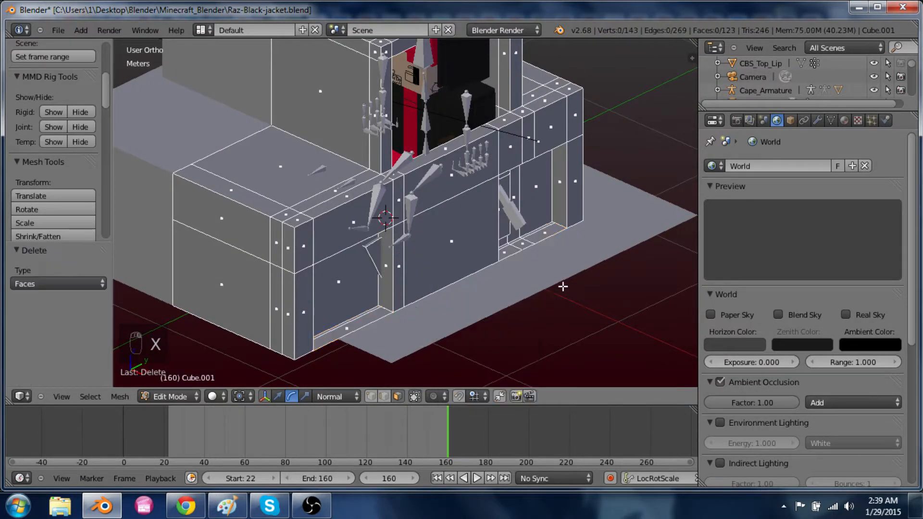
Select the four remaining faces closing the underside of both wheel wells and delete them
{"action": "middle_click_drag", "start_coordinate": [560, 284], "coordinate": [550, 255]}
{"action": "right_click", "coordinate": [548, 241]}
{"action": "right_click", "coordinate": [534, 247], "text": "shift"}
{"action": "right_click", "coordinate": [516, 256], "text": "shift"}
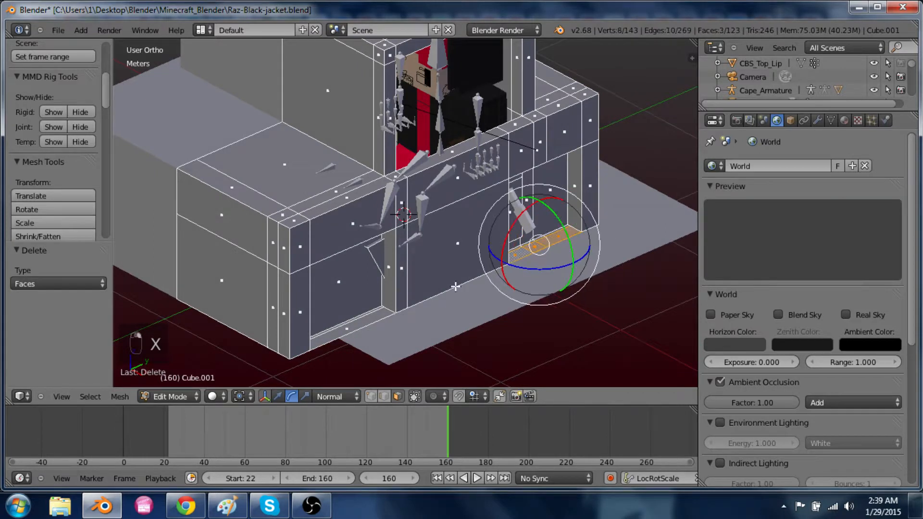
{"action": "right_click", "coordinate": [374, 318], "text": "shift"}
{"action": "key", "text": "x"}
{"action": "left_click", "coordinate": [374, 319]}
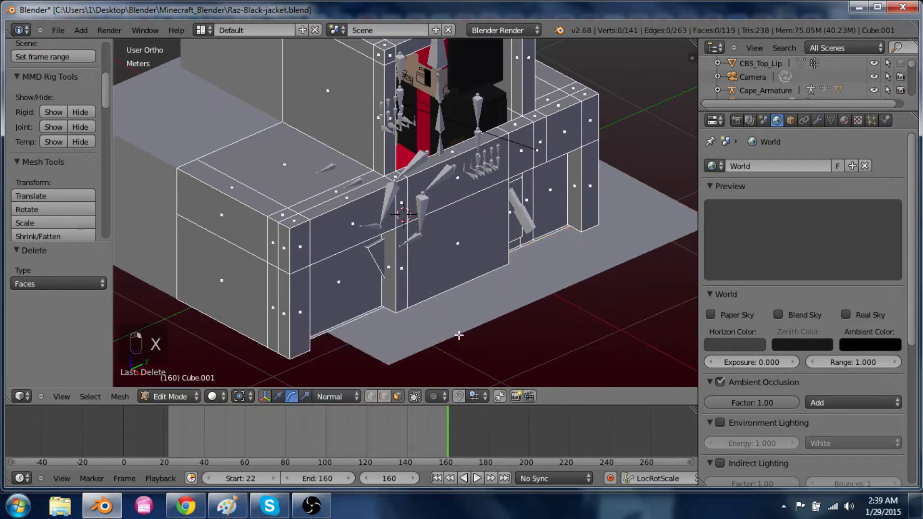
Select the recessed face of the negative Y wheel well and add the recessed faces of the positive Y wheel well to the selection
{"action": "middle_click_drag", "start_coordinate": [459, 335], "coordinate": [440, 214]}
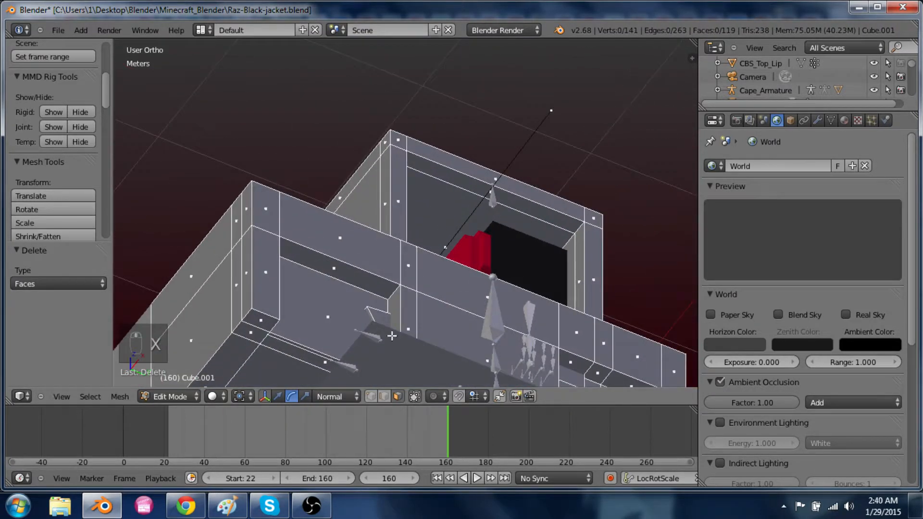
{"action": "right_click", "coordinate": [325, 322]}
{"action": "middle_click_drag", "start_coordinate": [325, 322], "coordinate": [465, 361]}
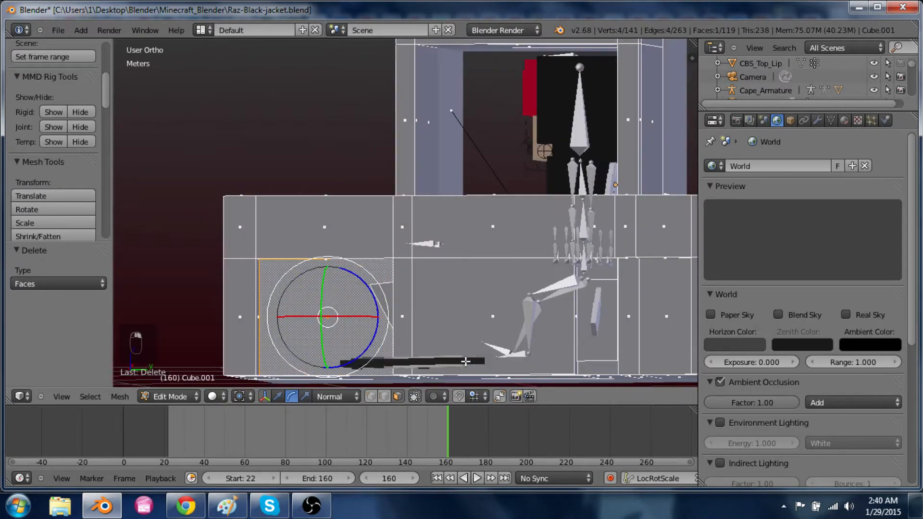
{"action": "middle_click_drag", "start_coordinate": [589, 348], "coordinate": [640, 290]}
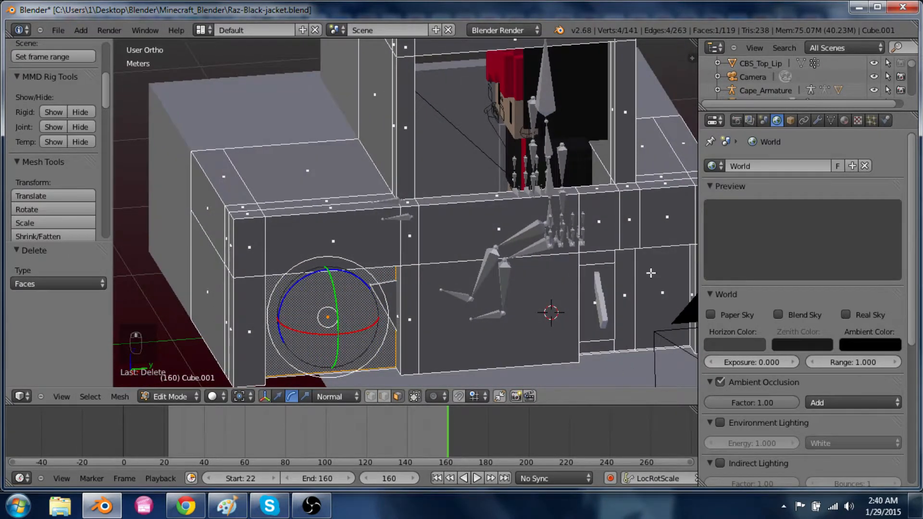
{"action": "right_click", "coordinate": [651, 274], "text": "shift"}
{"action": "right_click", "coordinate": [625, 298], "text": "shift"}
{"action": "right_click", "coordinate": [609, 257], "text": "shift"}
{"action": "middle_click_drag", "start_coordinate": [574, 300], "coordinate": [605, 298]}
Try moving the selected wheel well faces along Y and off-axis, and undo the move
{"action": "key", "text": "g"}
{"action": "key", "text": "y"}
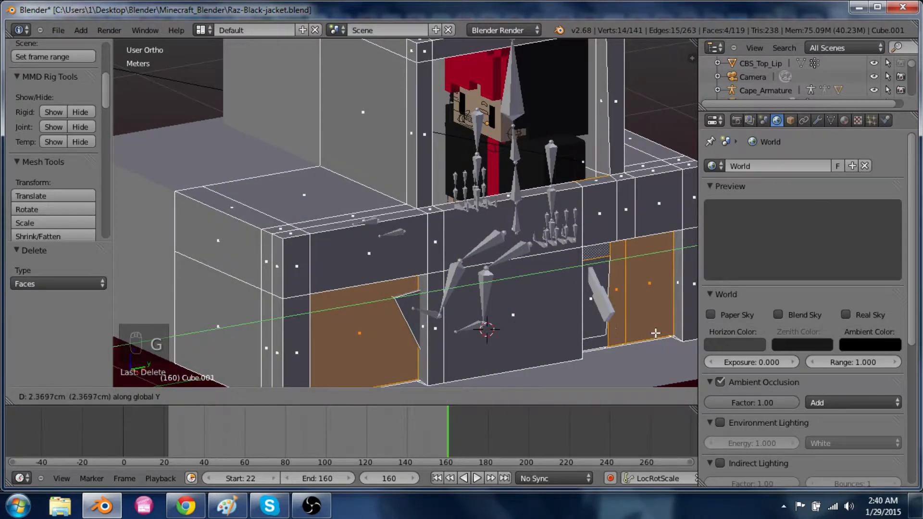
{"action": "key", "text": "shift+x"}
{"action": "key", "text": "shift+x"}
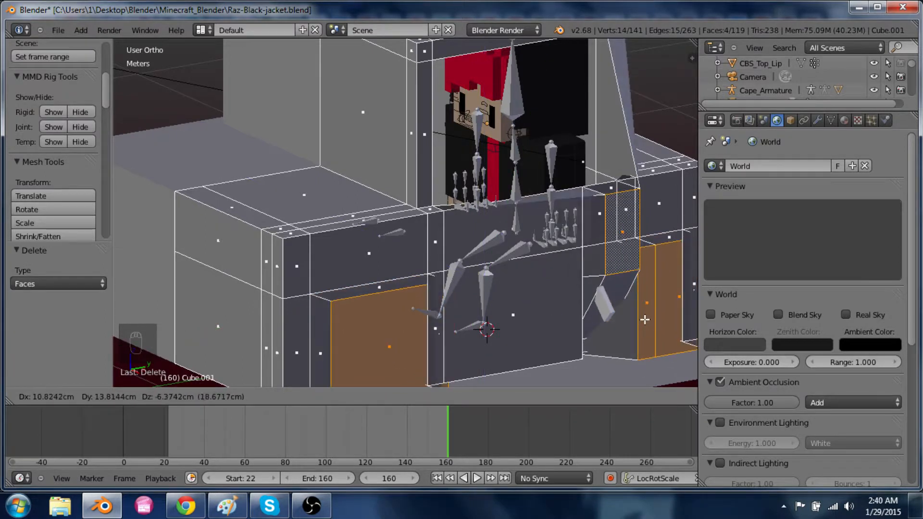
{"action": "left_click", "coordinate": [645, 318]}
{"action": "key", "text": "ctrl+z"}
{"action": "key", "text": "ctrl+z"}
{"action": "key", "text": "ctrl+z"}
{"action": "key", "text": "ctrl+z"}
{"action": "key", "text": "ctrl+z"}
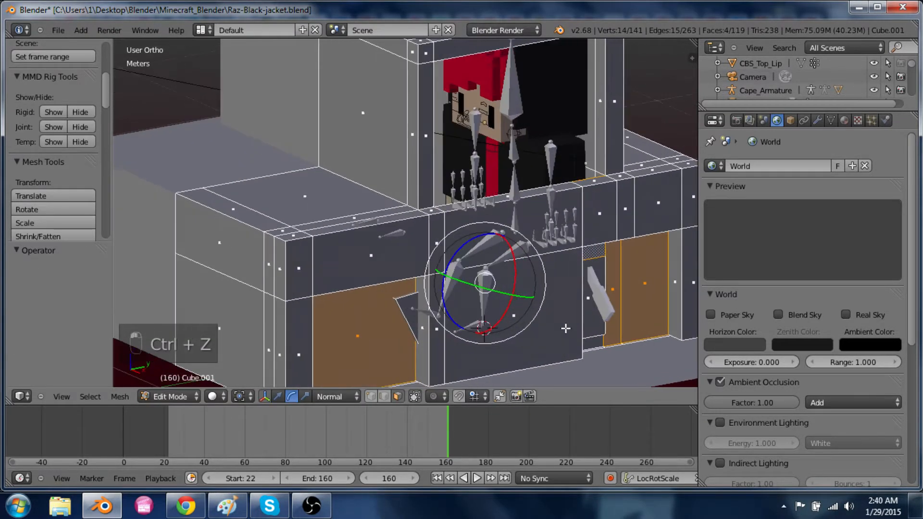
Adjust the face selection at the positive Y wheel well and move the recessed faces of both wheel wells 2.159 cm along X
{"action": "right_click", "coordinate": [596, 257], "text": "shift"}
{"action": "right_click", "coordinate": [595, 345], "text": "shift"}
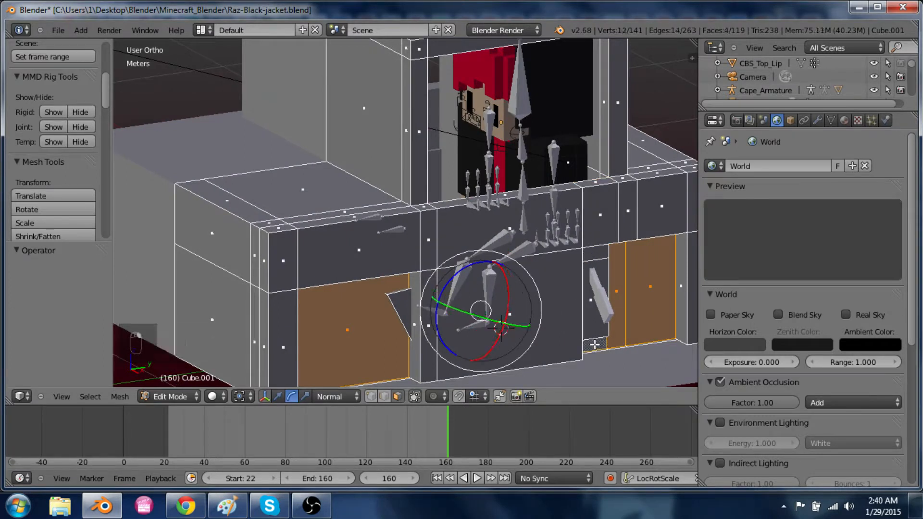
{"action": "middle_click_drag", "start_coordinate": [574, 347], "coordinate": [561, 267], "text": "shift"}
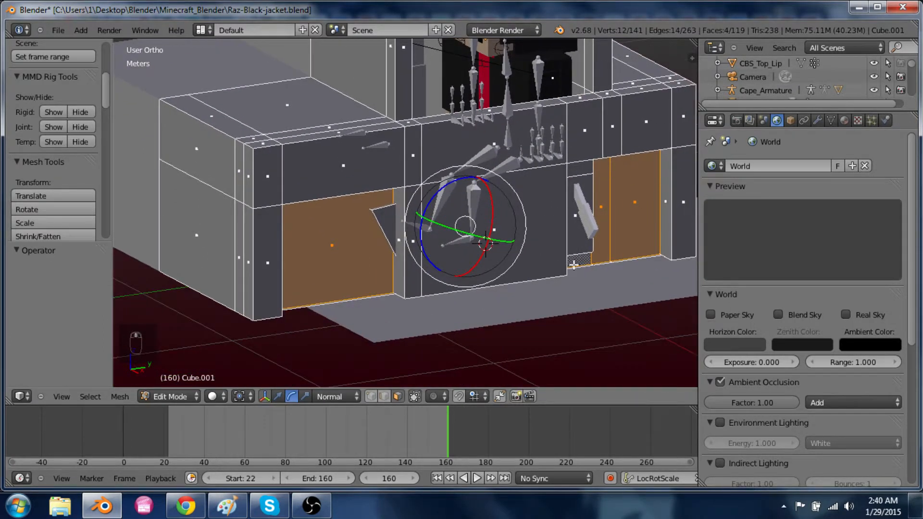
{"action": "key", "text": "g"}
{"action": "key", "text": "x"}
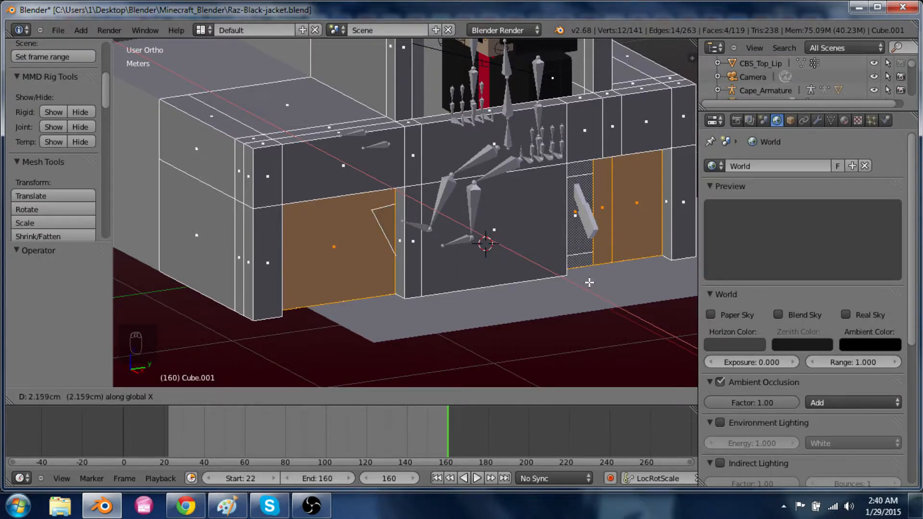
{"action": "left_click", "coordinate": [589, 284]}
Select the interior wall face poking through the negative Y wheel well and move it -2.385 cm along X, out of the recess
{"action": "right_click", "coordinate": [388, 225]}
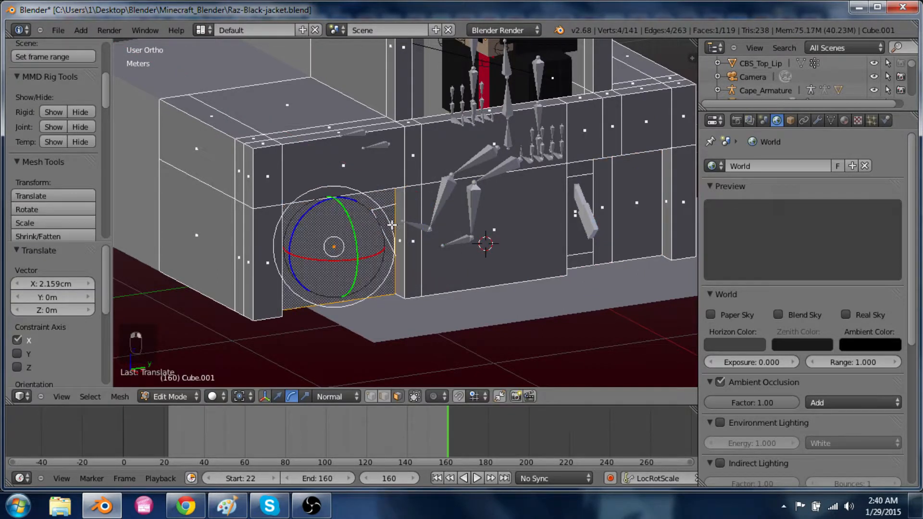
{"action": "key", "text": "z"}
{"action": "right_click", "coordinate": [402, 241]}
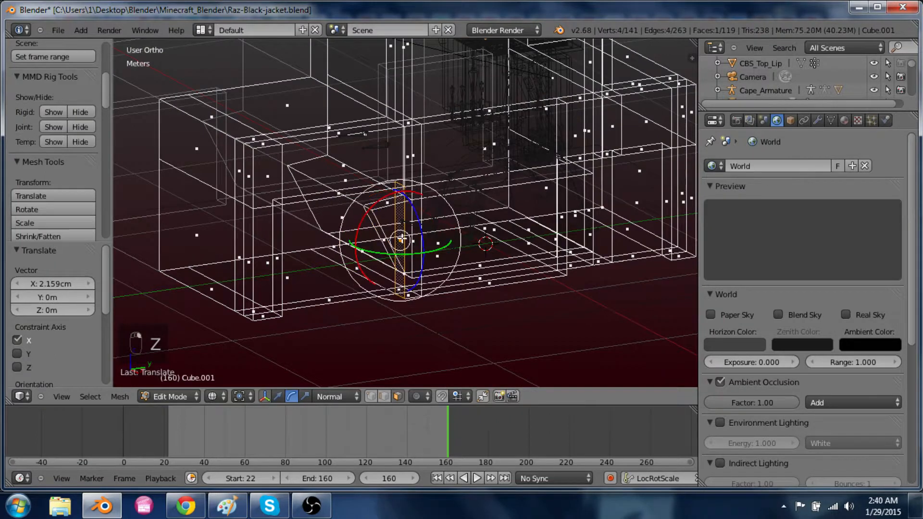
{"action": "key", "text": "z"}
{"action": "key", "text": "z"}
{"action": "key", "text": "z"}
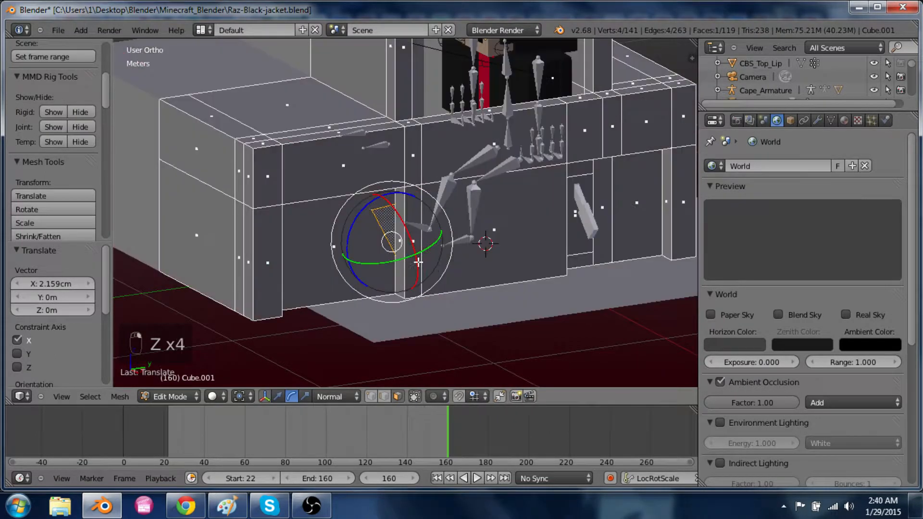
{"action": "key", "text": "g"}
{"action": "left_click", "coordinate": [441, 269]}
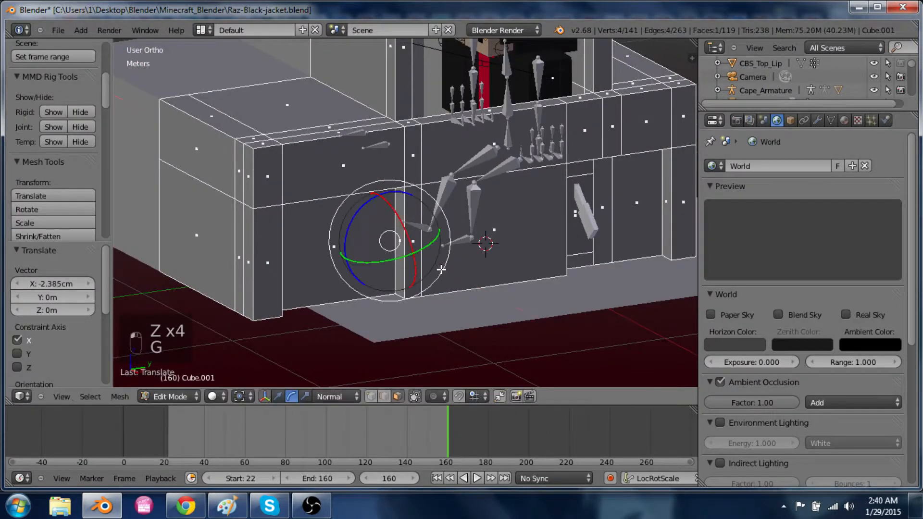
Select the interior wall face overlapping the positive Y wheel well and move it -2.695 cm along X
{"action": "right_click", "coordinate": [586, 226]}
{"action": "key", "text": "z"}
{"action": "right_click", "coordinate": [578, 229]}
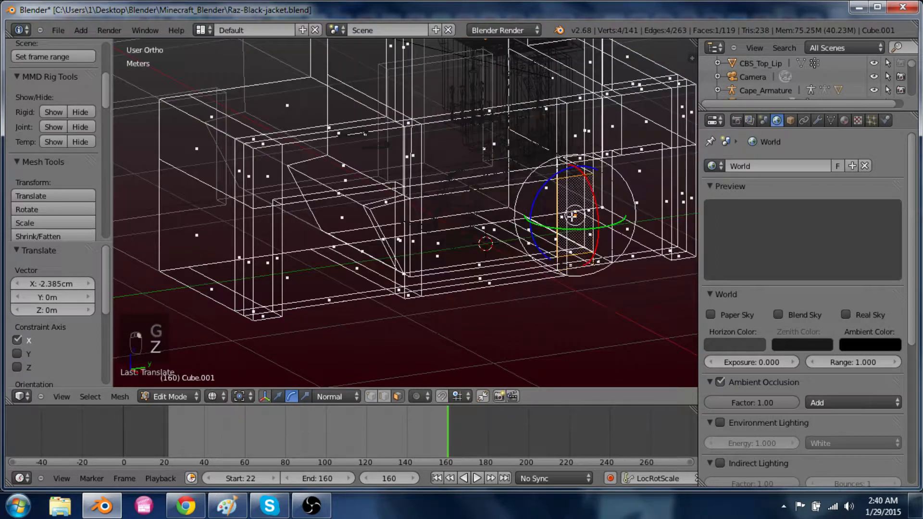
{"action": "key", "text": "z"}
{"action": "key", "text": "g"}
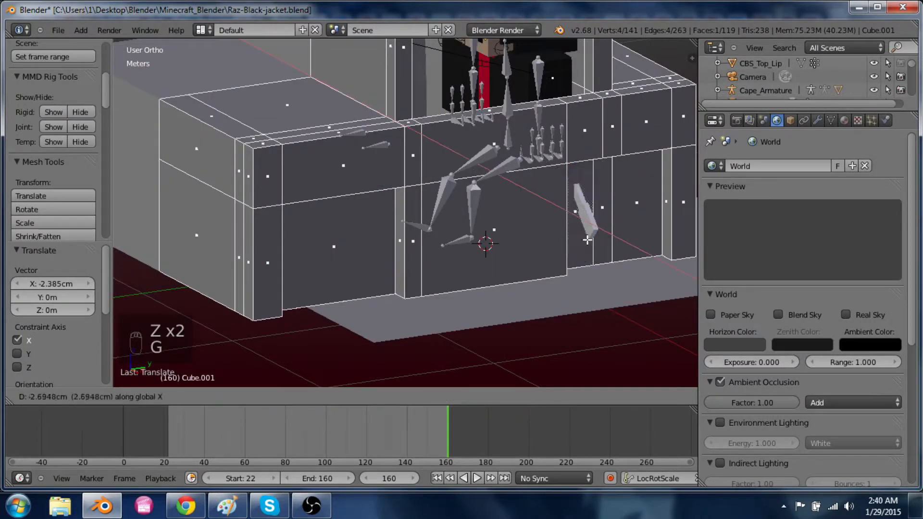
{"action": "left_click", "coordinate": [587, 241]}
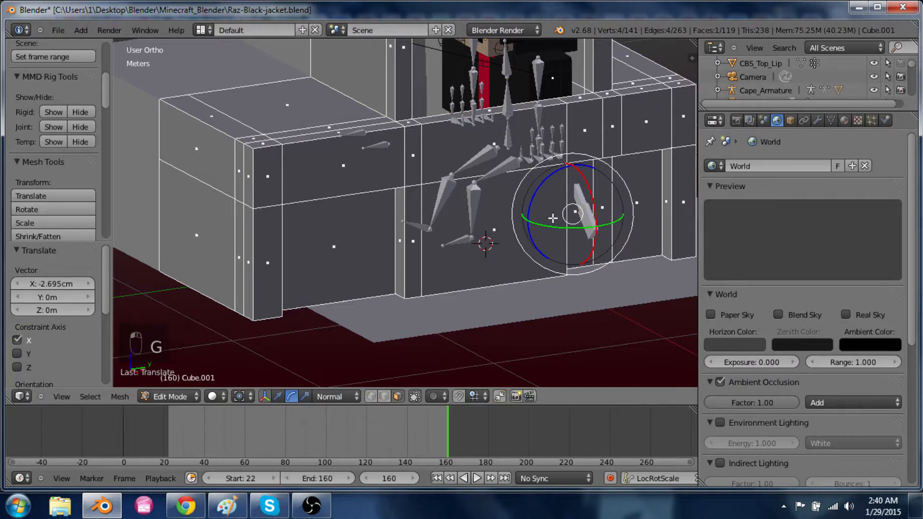
Hide the Mirror modifier's result in the viewport so the inside of the car half is exposed
{"action": "middle_click_drag", "start_coordinate": [553, 218], "coordinate": [575, 246]}
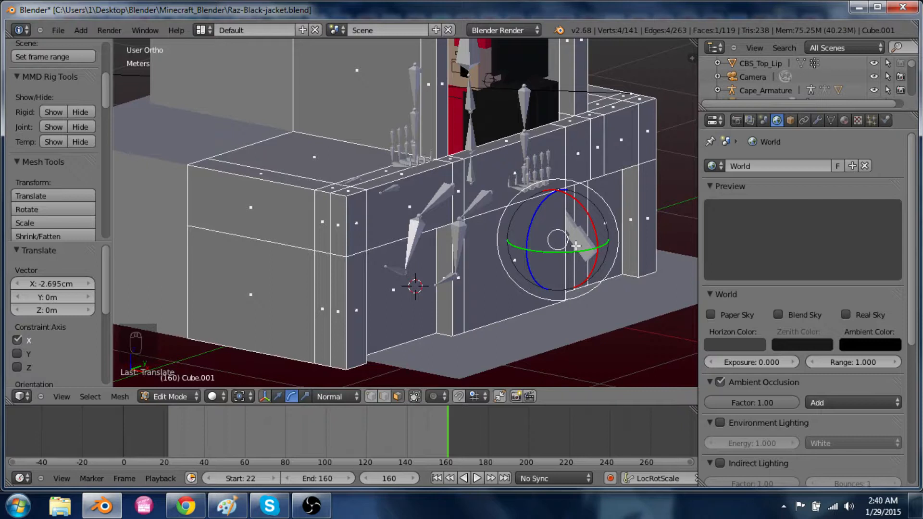
{"action": "middle_click_drag", "start_coordinate": [577, 222], "coordinate": [509, 299]}
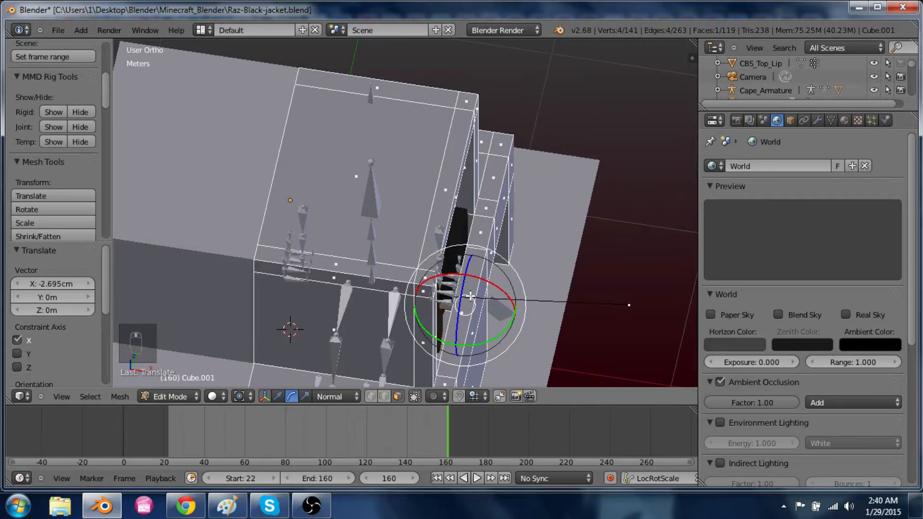
{"action": "left_click", "coordinate": [815, 123]}
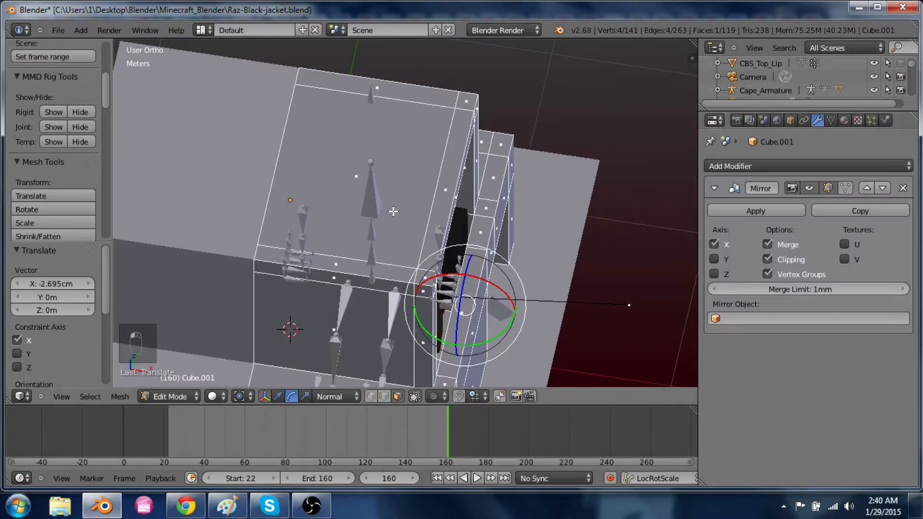
{"action": "scroll", "coordinate": [393, 209], "scroll_direction": "down", "scroll_amount": 2}
{"action": "right_click", "coordinate": [392, 187]}
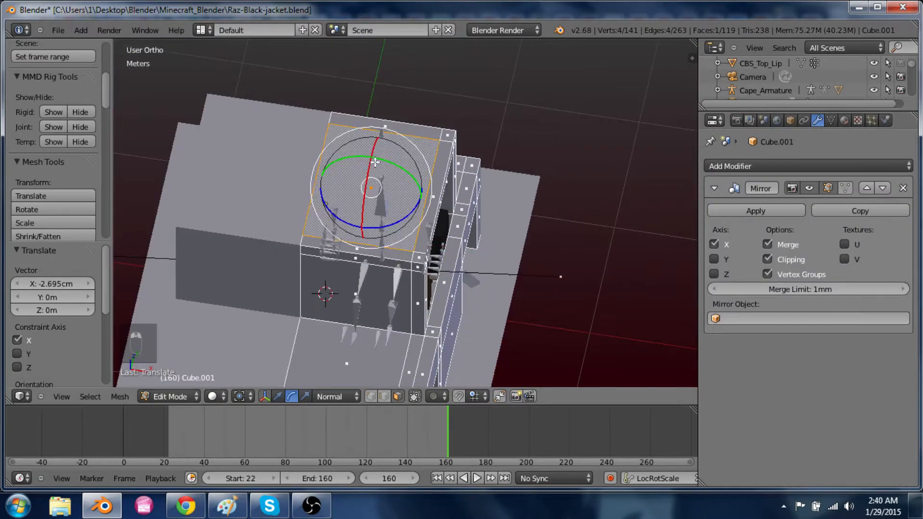
{"action": "left_click", "coordinate": [814, 184]}
Select the two stacked inner side wall faces beside the seated character and extrude them about 80 cm into the cabin
{"action": "middle_click_drag", "start_coordinate": [390, 305], "coordinate": [546, 262]}
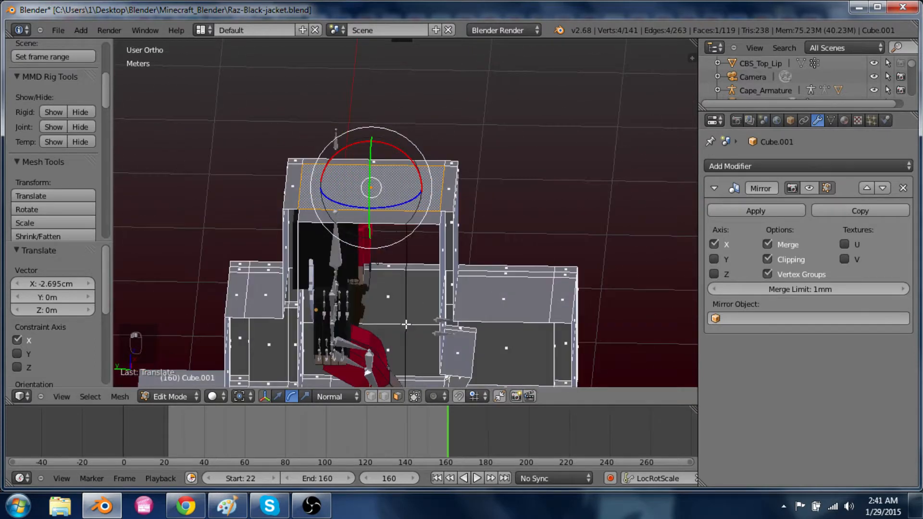
{"action": "middle_click_drag", "start_coordinate": [406, 324], "coordinate": [540, 181], "text": "shift"}
{"action": "scroll", "coordinate": [540, 181], "scroll_direction": "up", "scroll_amount": 3}
{"action": "right_click", "coordinate": [478, 216]}
{"action": "middle_click_drag", "start_coordinate": [478, 217], "coordinate": [432, 226]}
{"action": "right_click", "coordinate": [489, 176], "text": "shift"}
{"action": "key", "text": "e"}
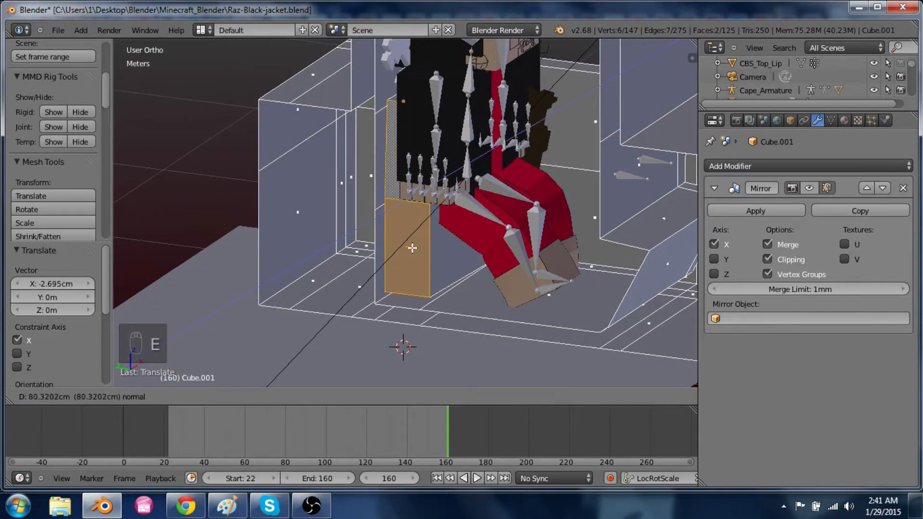
{"action": "left_click", "coordinate": [412, 247]}
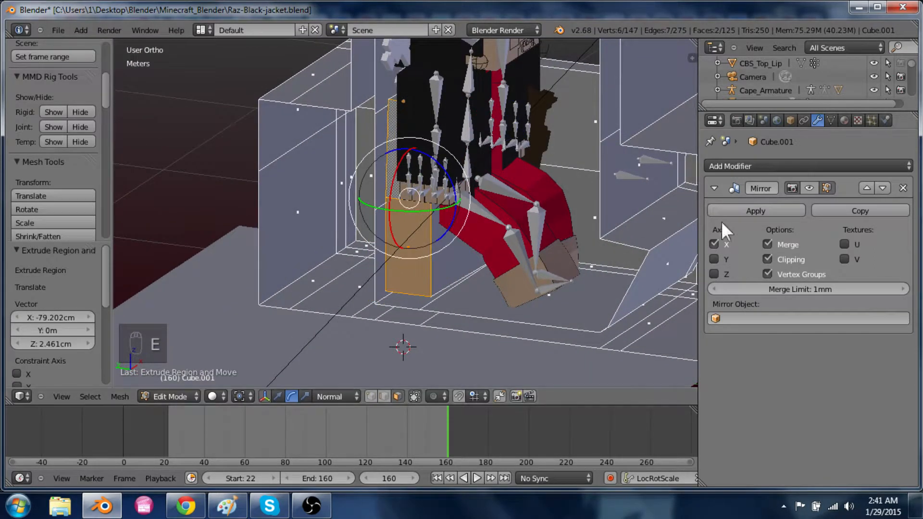
Show the mirrored half, move the extruded faces along X up to the mirror plane, and hide the mirrored half again
{"action": "left_click", "coordinate": [808, 188]}
{"action": "key", "text": "g"}
{"action": "key", "text": "y"}
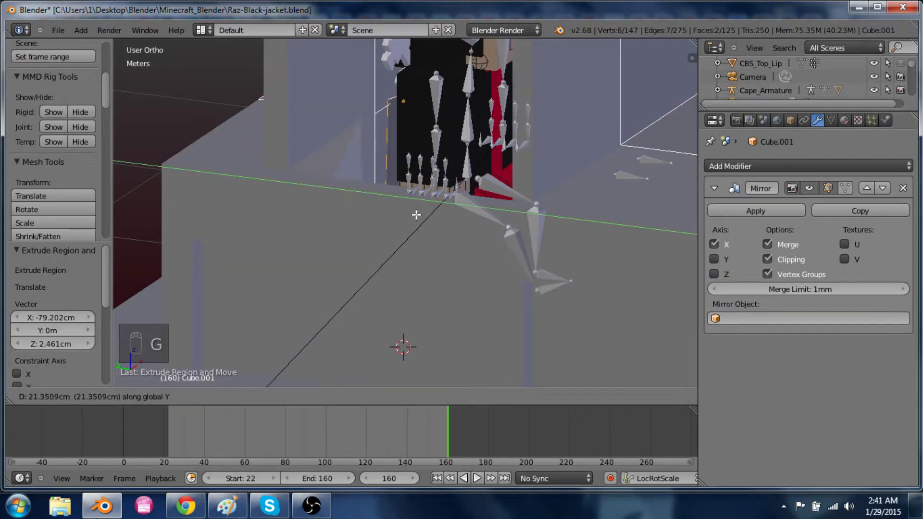
{"action": "key", "text": "y"}
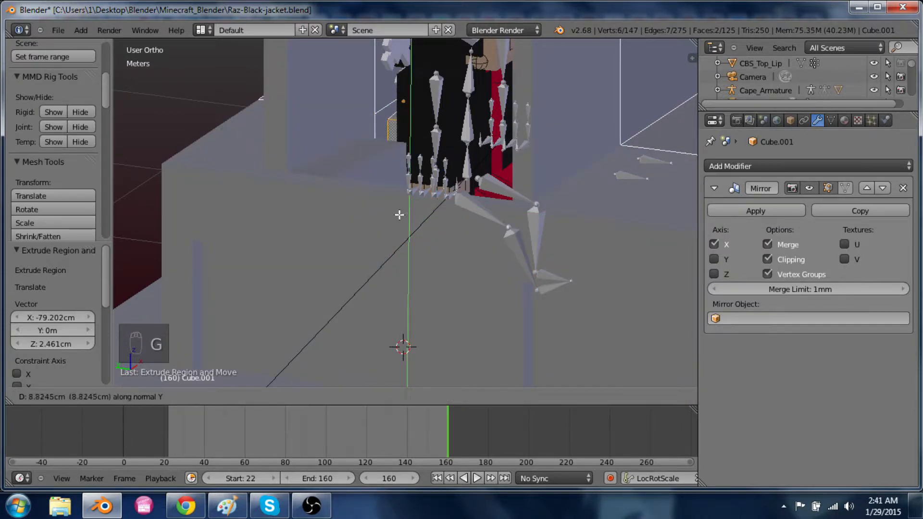
{"action": "key", "text": "x"}
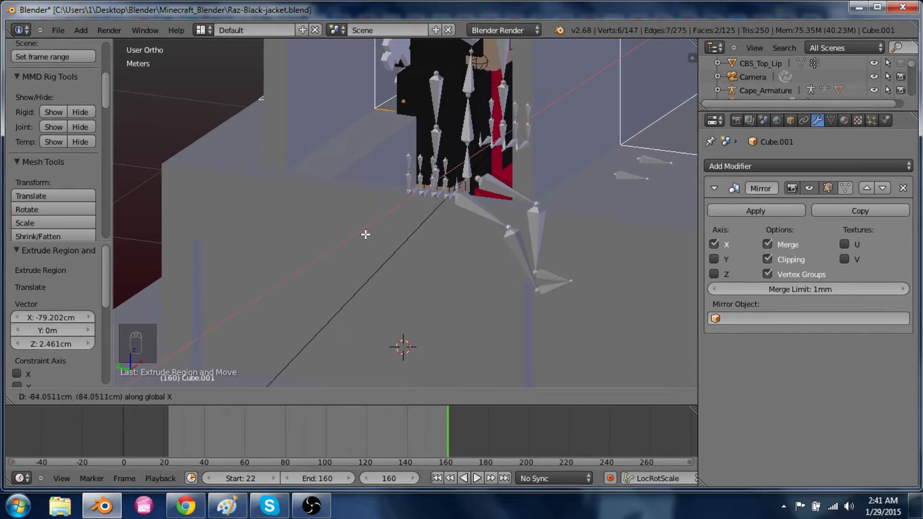
{"action": "left_click", "coordinate": [365, 233]}
{"action": "left_click", "coordinate": [815, 188]}
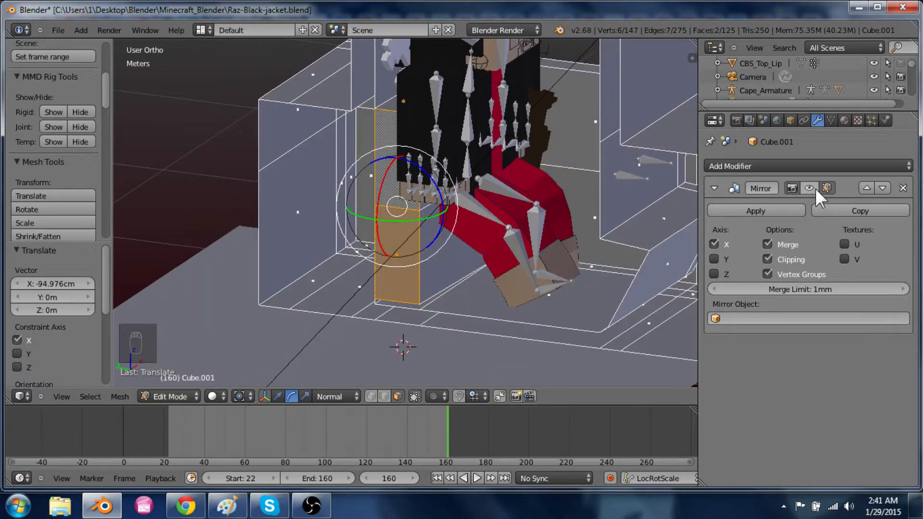
Add two horizontal loop cuts through the lower part of the extruded seat block, sliding each one into place at seat height
{"action": "middle_click_drag", "start_coordinate": [418, 224], "coordinate": [460, 249]}
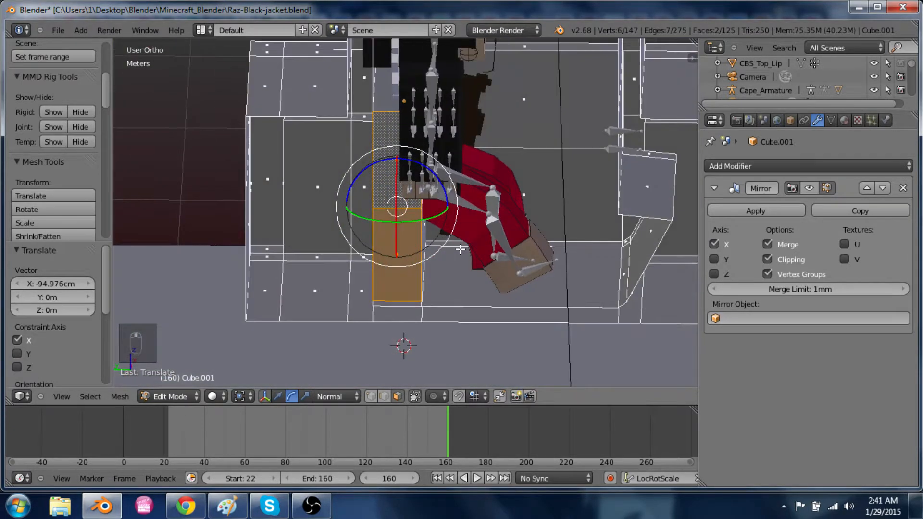
{"action": "key", "text": "ctrl+r"}
{"action": "left_click", "coordinate": [421, 222]}
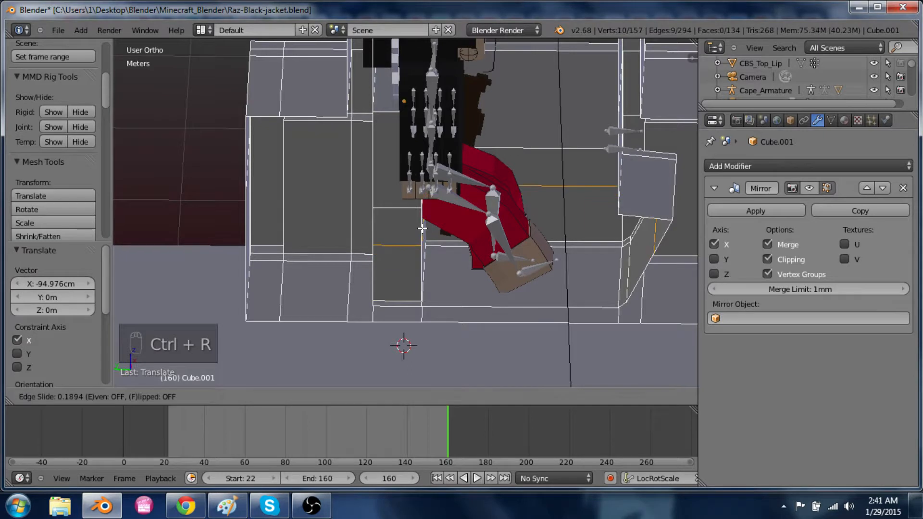
{"action": "left_click", "coordinate": [422, 215]}
{"action": "middle_click_drag", "start_coordinate": [422, 215], "coordinate": [432, 244]}
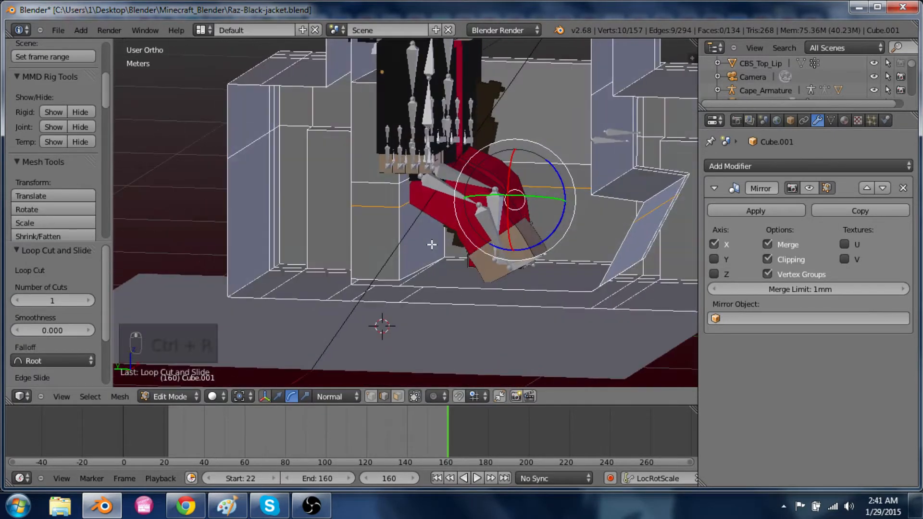
{"action": "key", "text": "ctrl+r"}
{"action": "left_click", "coordinate": [409, 219]}
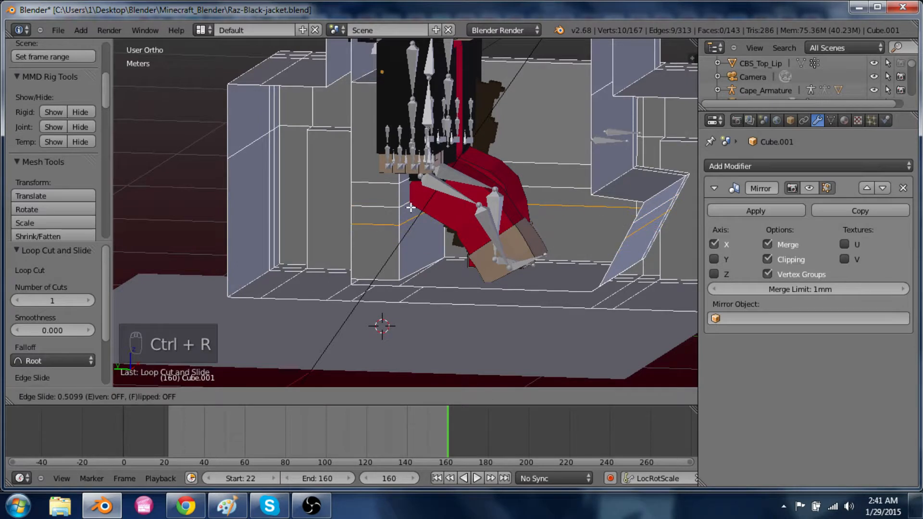
{"action": "left_click", "coordinate": [412, 208]}
In face selection mode, select the seat block's front face between the two loop cuts and extrude it -35.173 cm along Y
{"action": "key", "text": "ctrl+Tab"}
{"action": "left_click", "coordinate": [413, 216]}
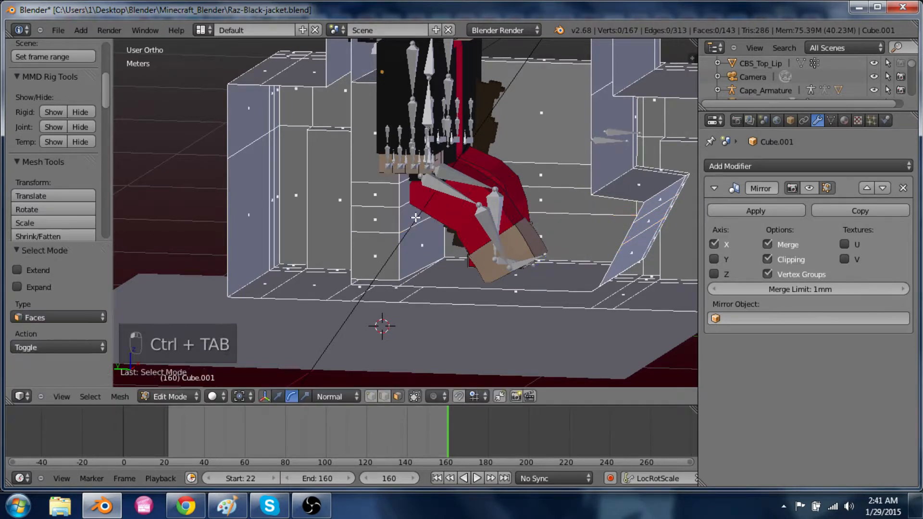
{"action": "right_click", "coordinate": [416, 217]}
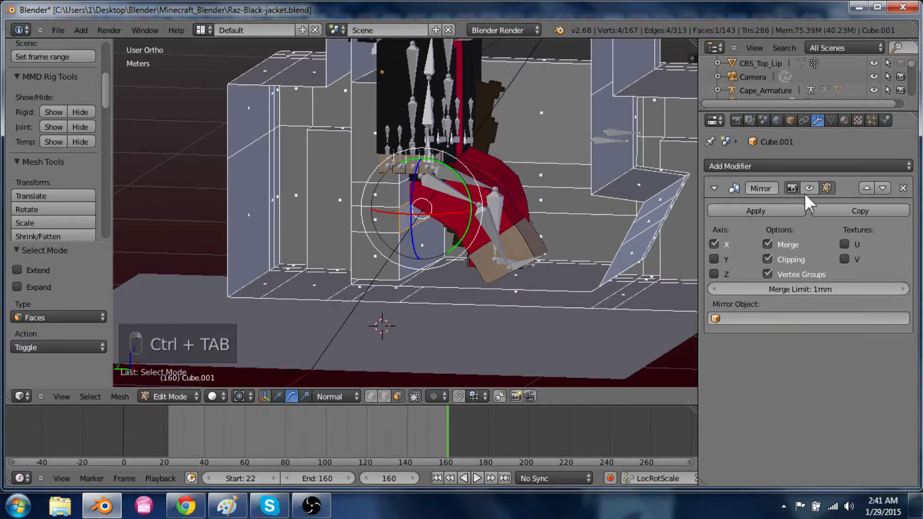
{"action": "left_click", "coordinate": [825, 187]}
{"action": "key", "text": "z"}
{"action": "key", "text": "e"}
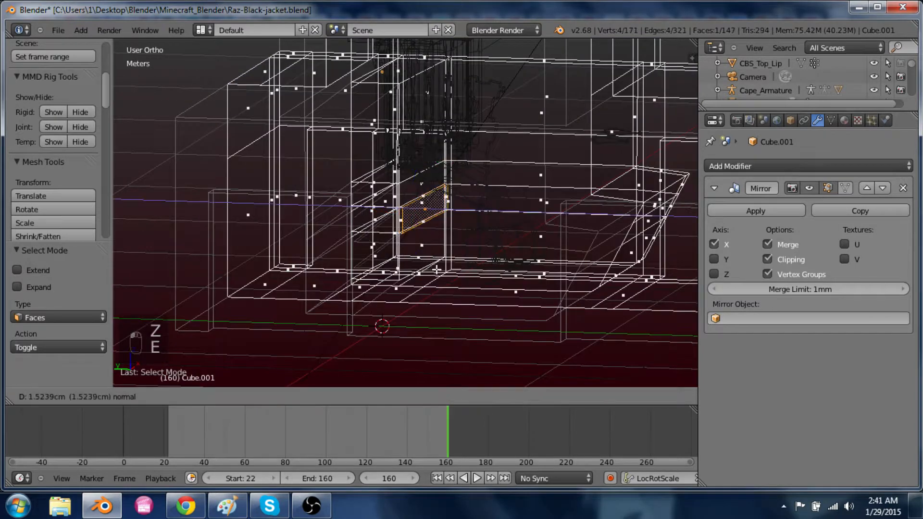
{"action": "left_click", "coordinate": [511, 291]}
{"action": "key", "text": "z"}
{"action": "left_click", "coordinate": [809, 185]}
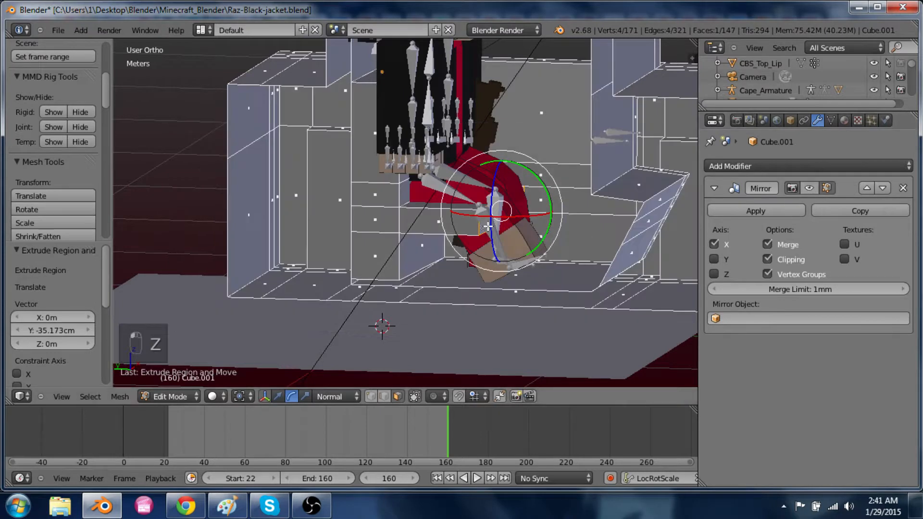
Shorten the seat by moving its front face 12.025 cm along Y
{"action": "middle_click_drag", "start_coordinate": [443, 232], "coordinate": [507, 248]}
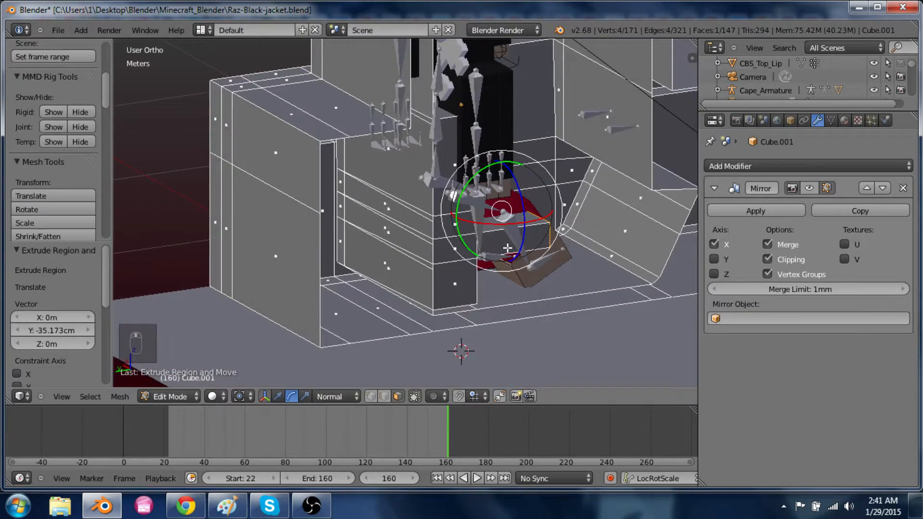
{"action": "middle_click_drag", "start_coordinate": [522, 254], "coordinate": [411, 262]}
{"action": "middle_click_drag", "start_coordinate": [379, 218], "coordinate": [568, 265]}
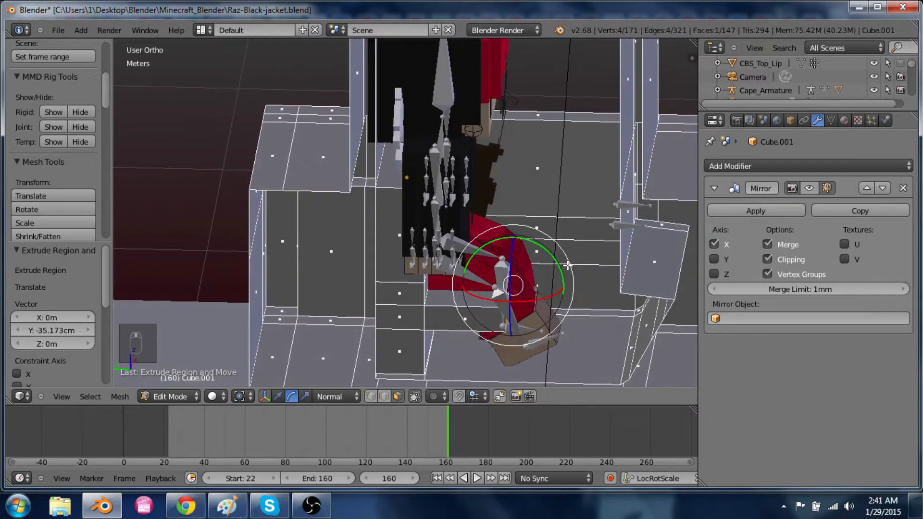
{"action": "key", "text": "g"}
{"action": "key", "text": "y"}
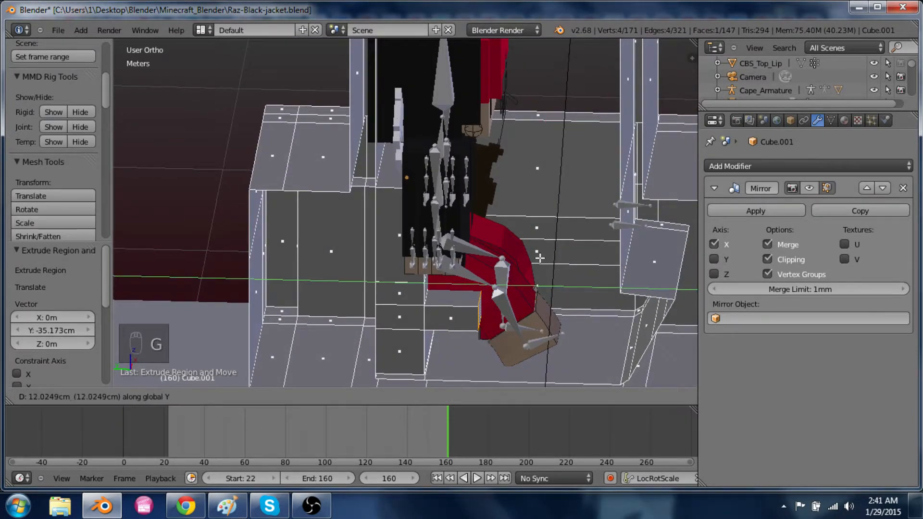
{"action": "left_click", "coordinate": [540, 258]}
{"action": "middle_click_drag", "start_coordinate": [611, 269], "coordinate": [327, 301]}
{"action": "scroll", "coordinate": [594, 268], "scroll_direction": "down", "scroll_amount": 3}
{"action": "key", "text": "z"}
{"action": "key", "text": "z"}
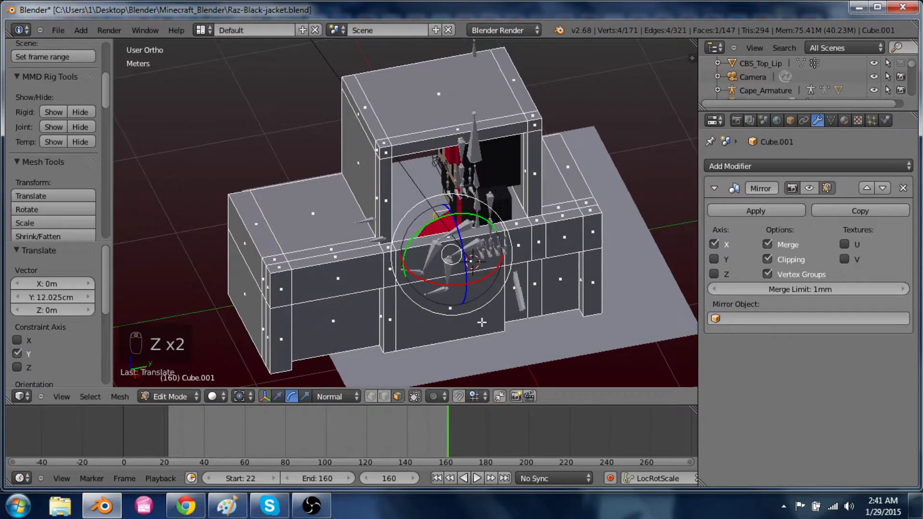
{"action": "middle_click_drag", "start_coordinate": [482, 322], "coordinate": [435, 289]}
{"action": "key", "text": "ctrl+Tab"}
{"action": "left_click", "coordinate": [435, 288]}
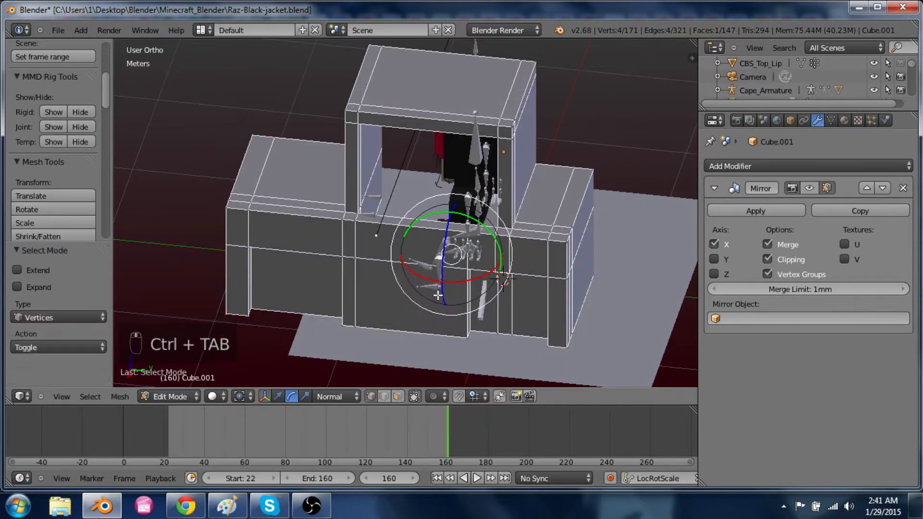
{"action": "right_click", "coordinate": [466, 260], "text": "shift"}
{"action": "middle_click_drag", "start_coordinate": [483, 305], "coordinate": [459, 216], "text": "shift"}
{"action": "right_click", "coordinate": [444, 249], "text": "shift"}
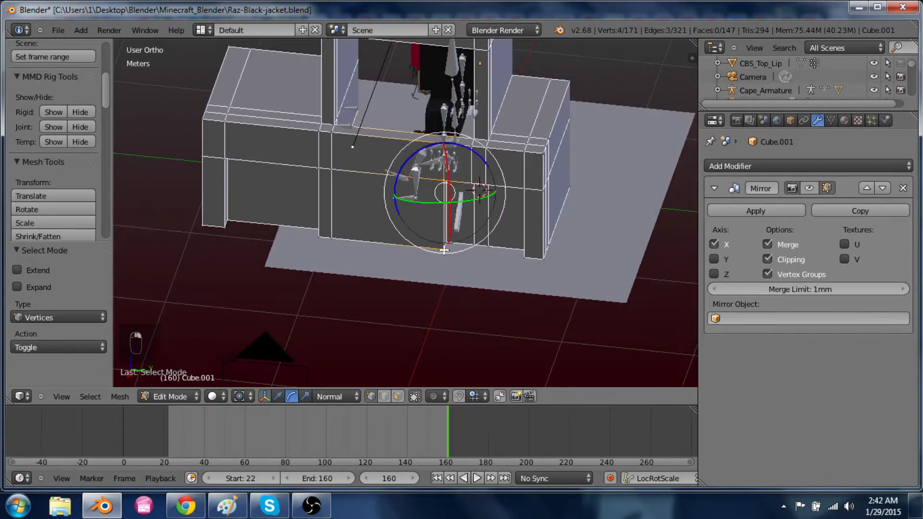
{"action": "right_click", "coordinate": [450, 236], "text": "shift"}
{"action": "scroll", "coordinate": [442, 268], "scroll_direction": "up", "scroll_amount": 4}
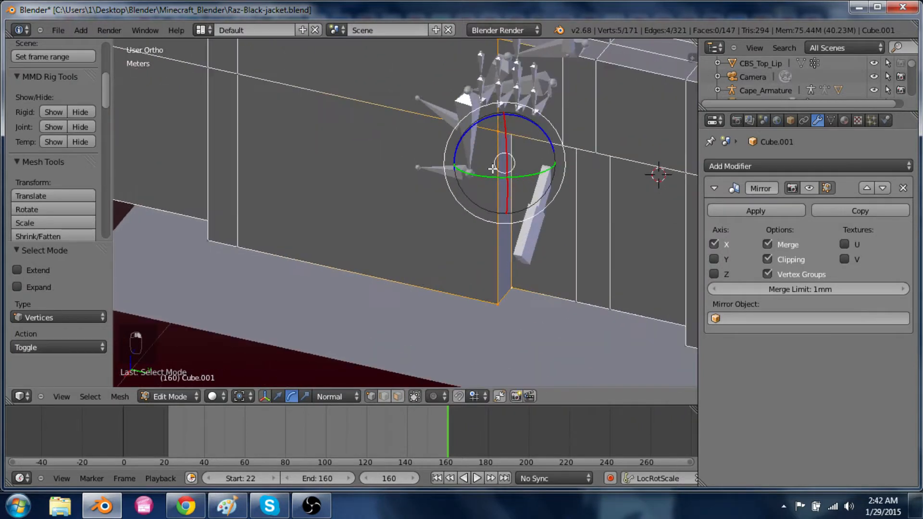
{"action": "key", "text": "z"}
{"action": "middle_click_drag", "start_coordinate": [535, 179], "coordinate": [392, 379]}
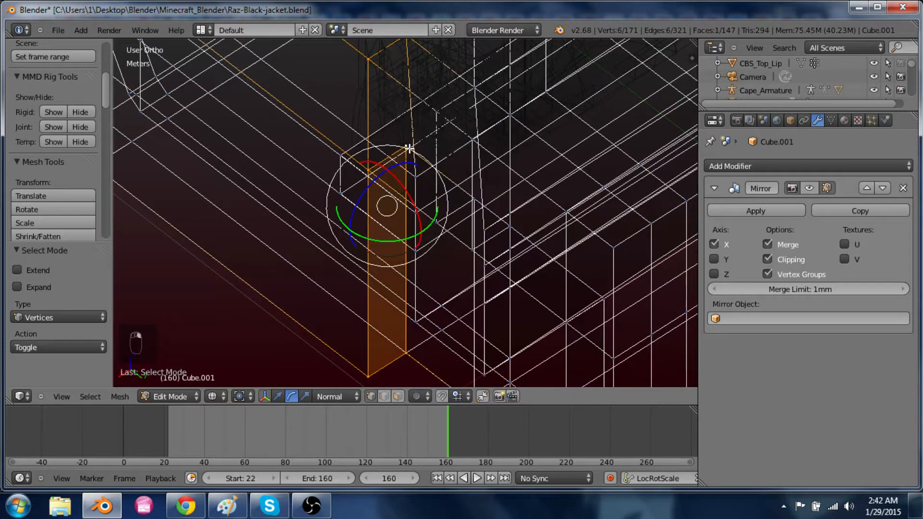
{"action": "mouse_move", "coordinate": [409, 148]}
{"action": "middle_mouse_down", "text": "shift"}
{"action": "mouse_move", "coordinate": [412, 340]}
{"action": "mouse_move", "coordinate": [410, 214]}
{"action": "mouse_move", "coordinate": [494, 217]}
{"action": "mouse_move", "coordinate": [445, 228]}
{"action": "middle_mouse_up", "text": "shift"}
{"action": "key", "text": "z"}
{"action": "key", "text": "z"}
{"action": "key", "text": "z"}
{"action": "key", "text": "z"}
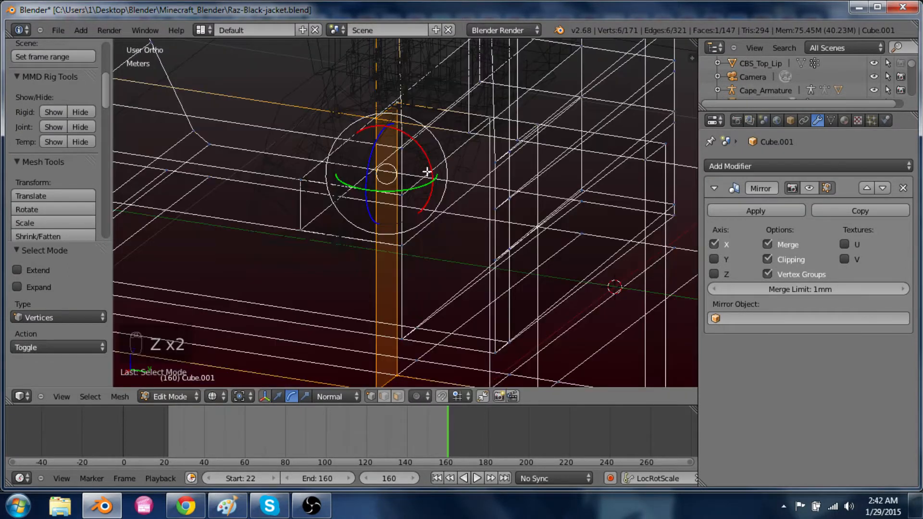
{"action": "middle_click_drag", "start_coordinate": [422, 169], "coordinate": [410, 305]}
{"action": "right_click", "coordinate": [455, 280], "text": "shift"}
{"action": "scroll", "coordinate": [454, 347], "scroll_direction": "down", "scroll_amount": 2}
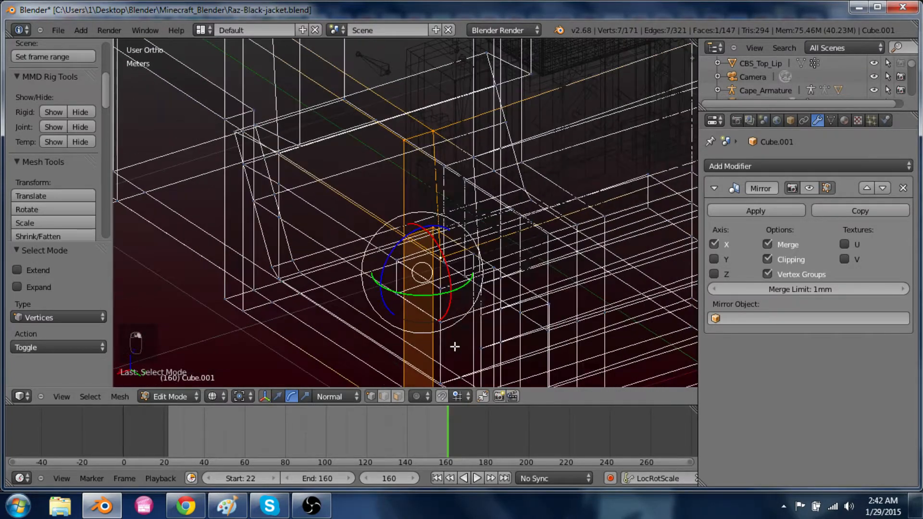
{"action": "middle_click_drag", "start_coordinate": [451, 337], "coordinate": [432, 254], "text": "shift"}
{"action": "right_click", "coordinate": [430, 257], "text": "shift"}
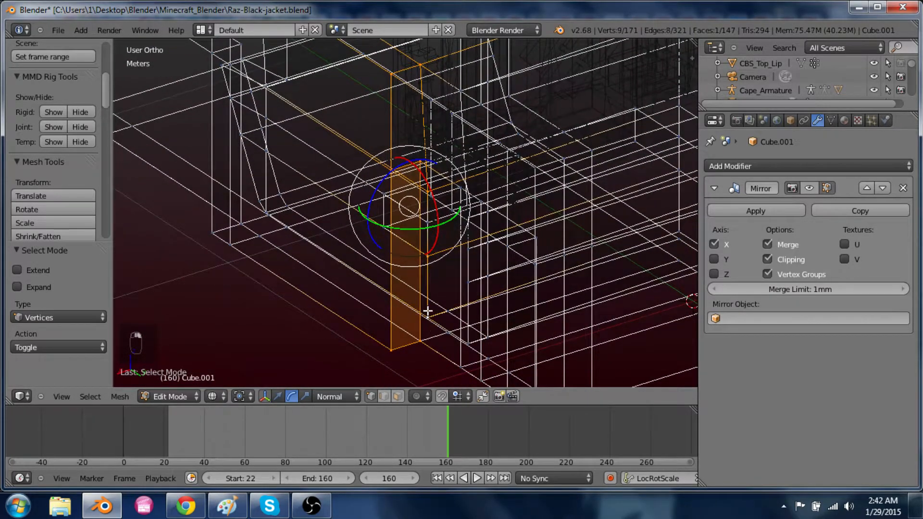
{"action": "key", "text": "z"}
{"action": "mouse_move", "coordinate": [434, 331]}
{"action": "middle_mouse_down"}
{"action": "mouse_move", "coordinate": [476, 264]}
{"action": "mouse_move", "coordinate": [412, 179]}
{"action": "mouse_move", "coordinate": [515, 308]}
{"action": "middle_mouse_up"}
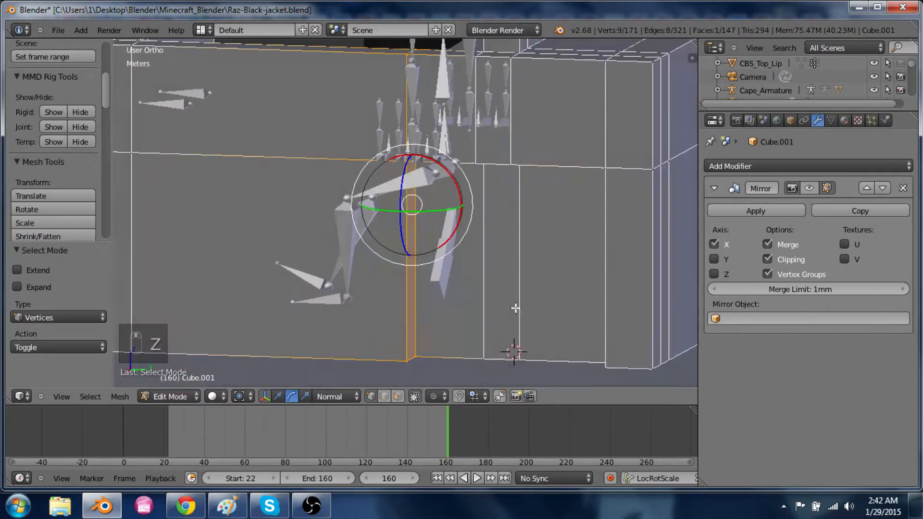
{"action": "key", "text": "z"}
{"action": "key", "text": "z"}
In face selection mode, select the two outer faces of the car's door section and its surrounding face loop, excluding one unwanted face
{"action": "key", "text": "ctrl+Tab"}
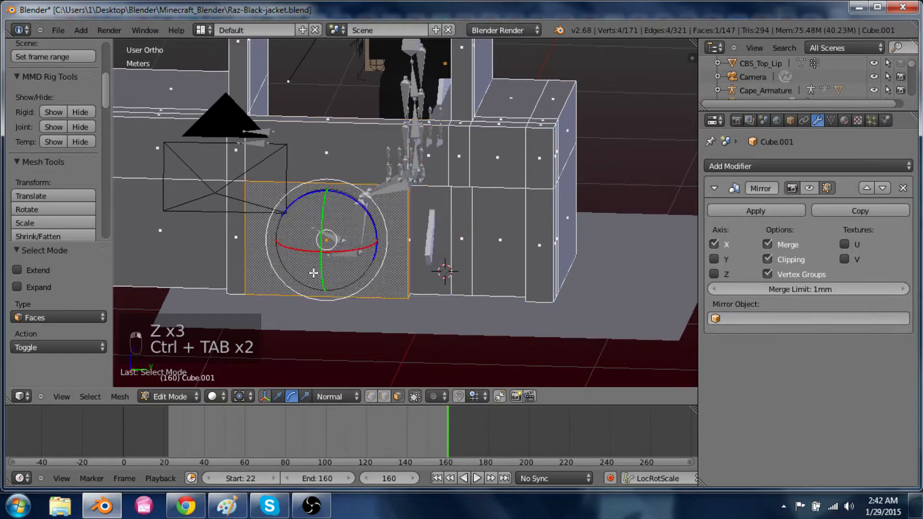
{"action": "right_click", "coordinate": [305, 162], "text": "shift"}
{"action": "right_click", "coordinate": [318, 124], "text": "alt"}
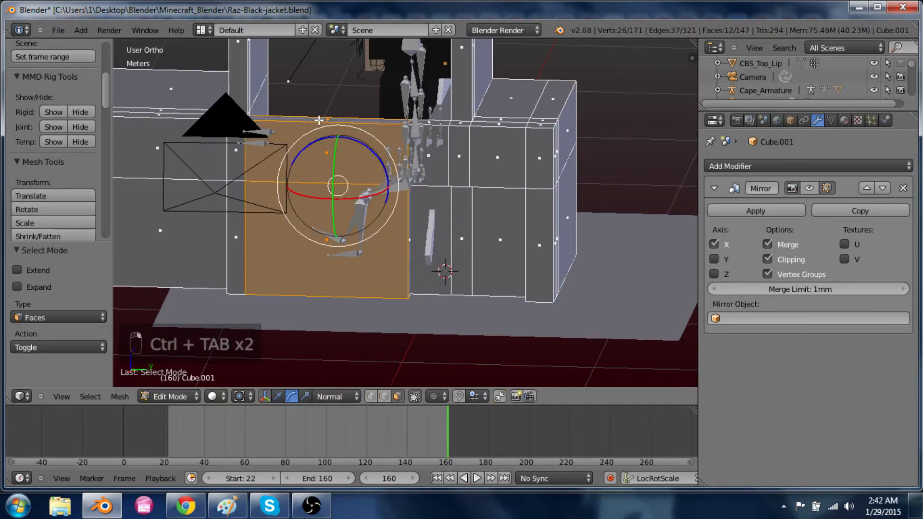
{"action": "middle_click_drag", "start_coordinate": [336, 190], "coordinate": [349, 261]}
{"action": "right_click", "coordinate": [302, 173], "text": "shift"}
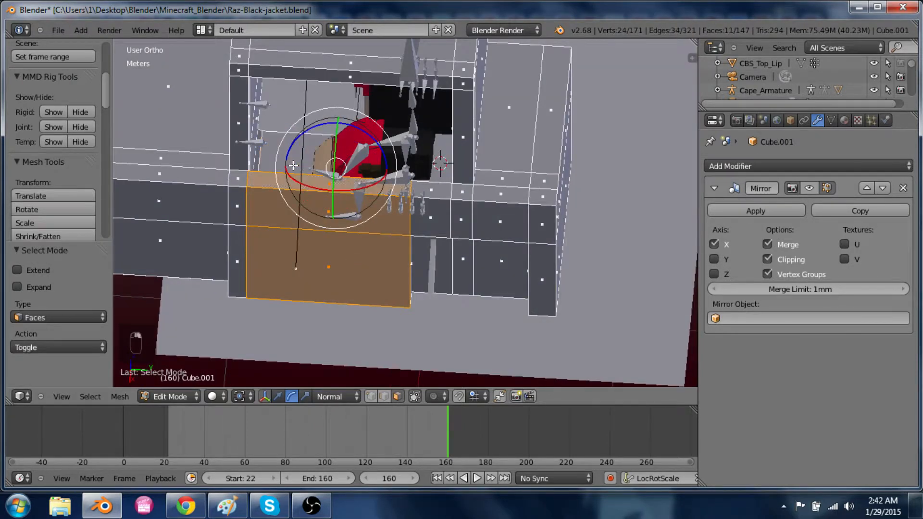
Refine the selection in wireframe so it holds only the door's own outer, inner, side and bottom faces
{"action": "key", "text": "z"}
{"action": "middle_click_drag", "start_coordinate": [419, 384], "coordinate": [446, 312]}
{"action": "right_click", "coordinate": [413, 319], "text": "shift"}
{"action": "right_click", "coordinate": [447, 311], "text": "shift"}
{"action": "middle_click_drag", "start_coordinate": [474, 274], "coordinate": [537, 373]}
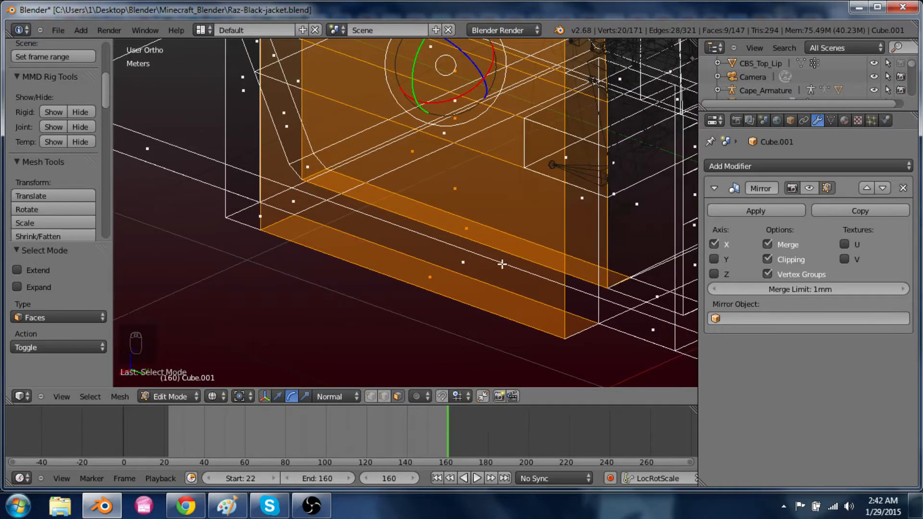
{"action": "right_click", "coordinate": [498, 242], "text": "shift"}
{"action": "middle_click_drag", "start_coordinate": [498, 242], "coordinate": [468, 339]}
{"action": "key", "text": "z"}
{"action": "right_click", "coordinate": [466, 320], "text": "shift"}
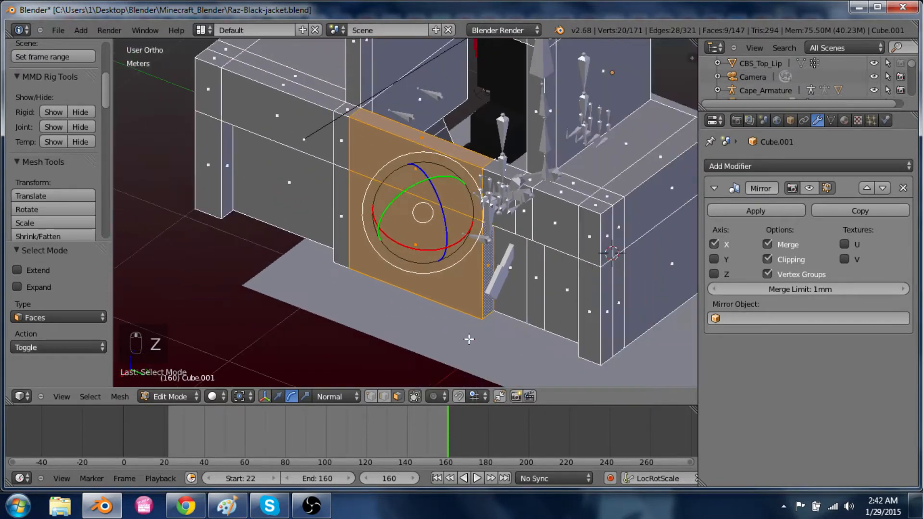
Split the selected door faces off the body, test the separation by moving them 95 cm along X, and undo that move
{"action": "key", "text": "y"}
{"action": "key", "text": "g"}
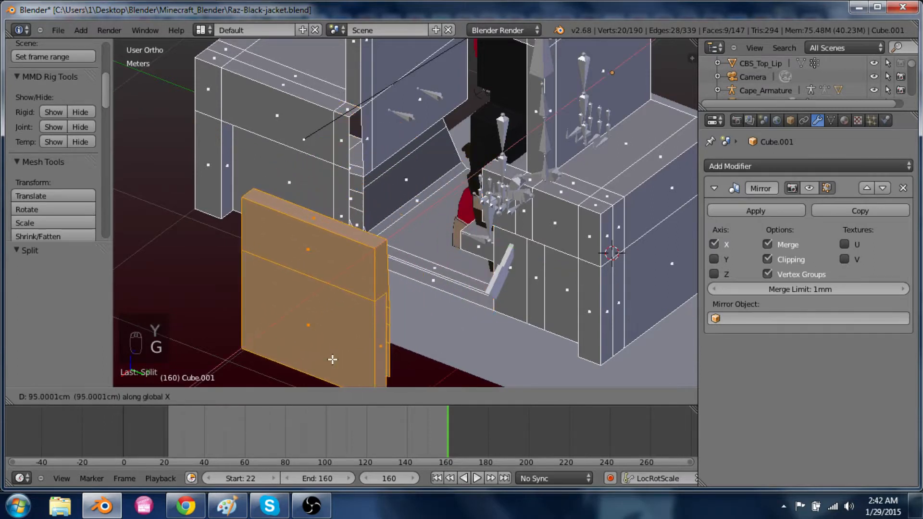
{"action": "left_click", "coordinate": [332, 358]}
{"action": "middle_click_drag", "start_coordinate": [332, 358], "coordinate": [610, 303]}
{"action": "key", "text": "ctrl+z"}
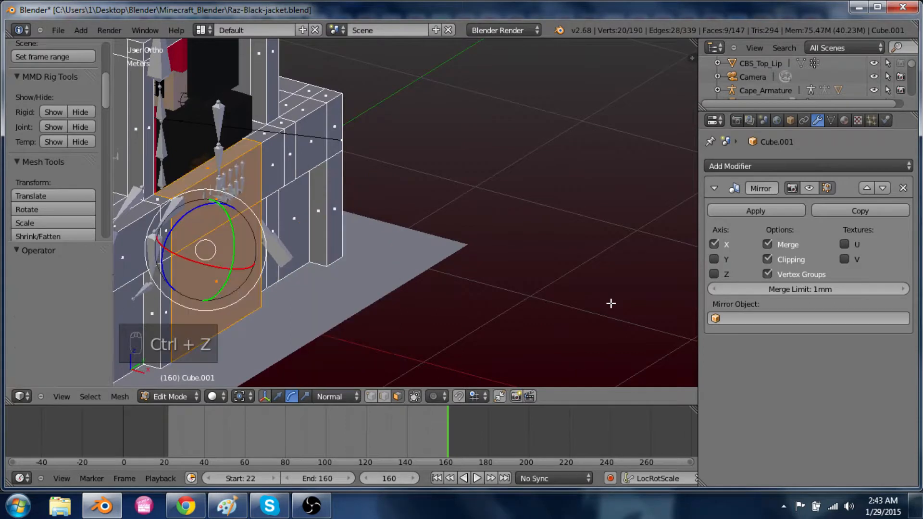
{"action": "middle_click_drag", "start_coordinate": [335, 247], "coordinate": [379, 301], "text": "shift"}
{"action": "scroll", "coordinate": [513, 273], "scroll_direction": "up", "scroll_amount": 2}
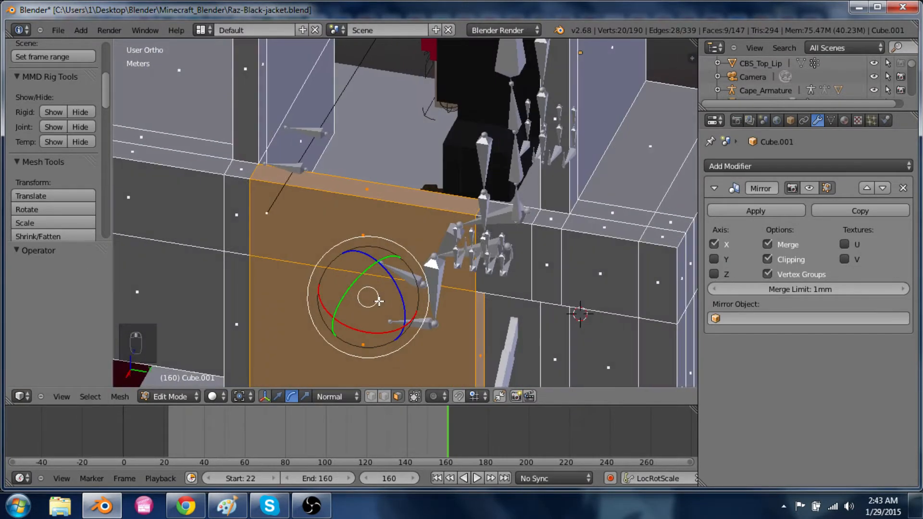
{"action": "scroll", "coordinate": [379, 301], "scroll_direction": "down", "scroll_amount": 4}
{"action": "key", "text": "Tab"}
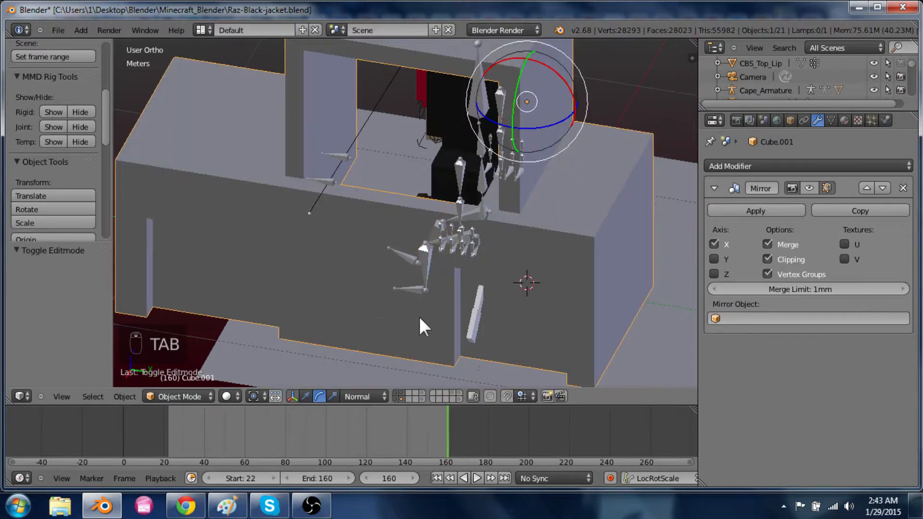
{"action": "middle_click_drag", "start_coordinate": [431, 285], "coordinate": [483, 259]}
{"action": "key", "text": "Tab"}
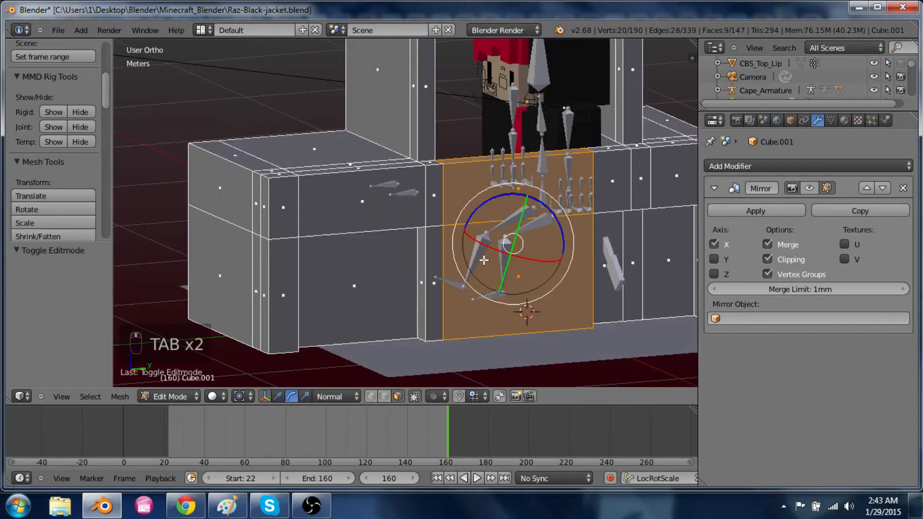
Duplicate the front wheel well's face in place, extrude the copy into a wheel block, and select all of its linked faces
{"action": "right_click", "coordinate": [412, 286]}
{"action": "middle_click_drag", "start_coordinate": [375, 315], "coordinate": [361, 250], "text": "shift"}
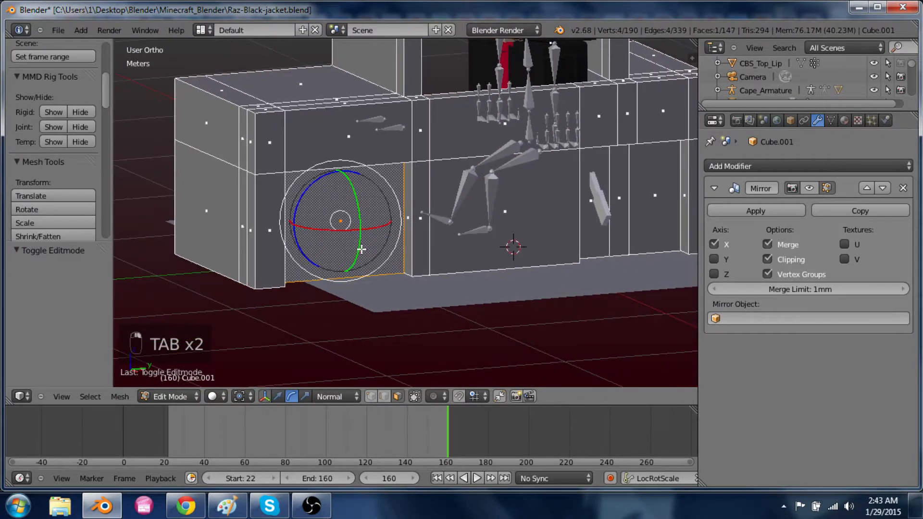
{"action": "key", "text": "shift+d"}
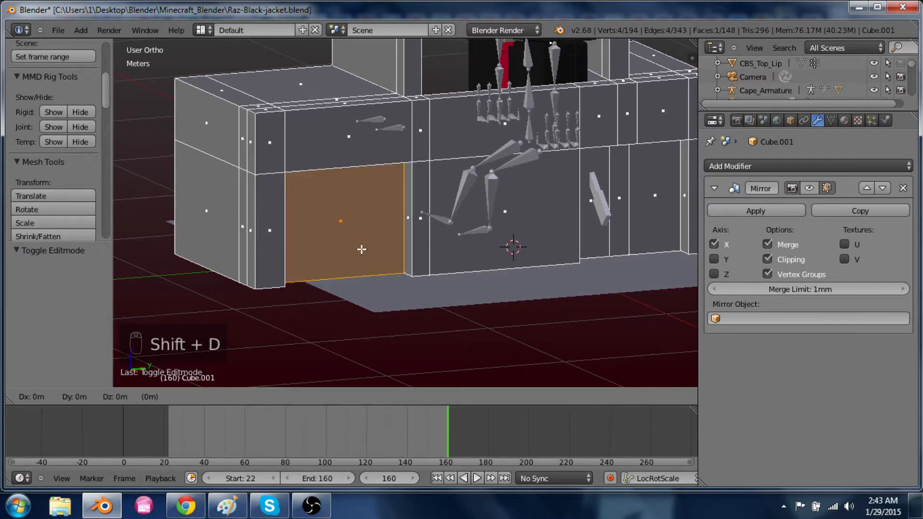
{"action": "right_click", "coordinate": [362, 249]}
{"action": "middle_click_drag", "start_coordinate": [362, 249], "coordinate": [420, 281]}
{"action": "key", "text": "e"}
{"action": "left_click", "coordinate": [409, 273]}
{"action": "key", "text": "ctrl+l"}
{"action": "key", "text": "ctrl+l"}
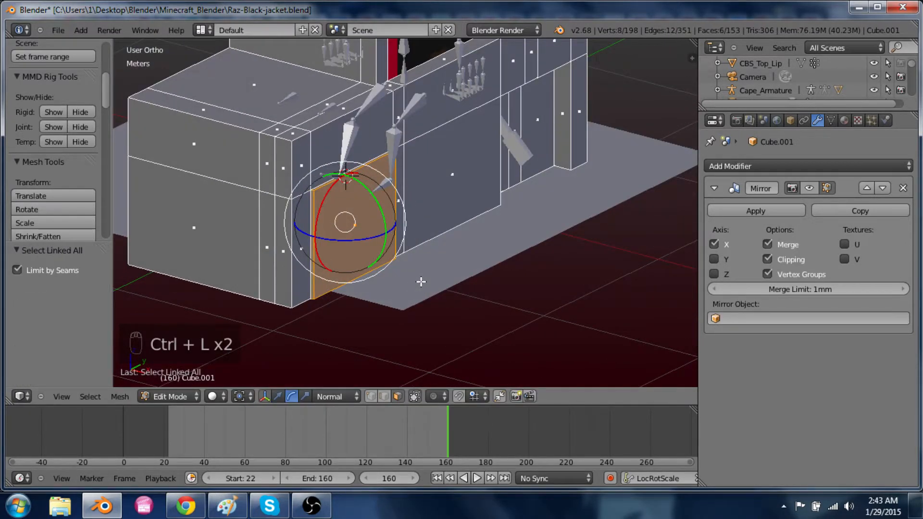
In the right side view, scale the wheel block to 0.962 so it fits inside the wheel well
{"action": "key", "text": "KP_3"}
{"action": "mouse_move", "coordinate": [338, 224]}
{"action": "middle_mouse_down", "text": "shift"}
{"action": "mouse_move", "coordinate": [346, 249]}
{"action": "mouse_move", "coordinate": [545, 348]}
{"action": "middle_mouse_up", "text": "shift"}
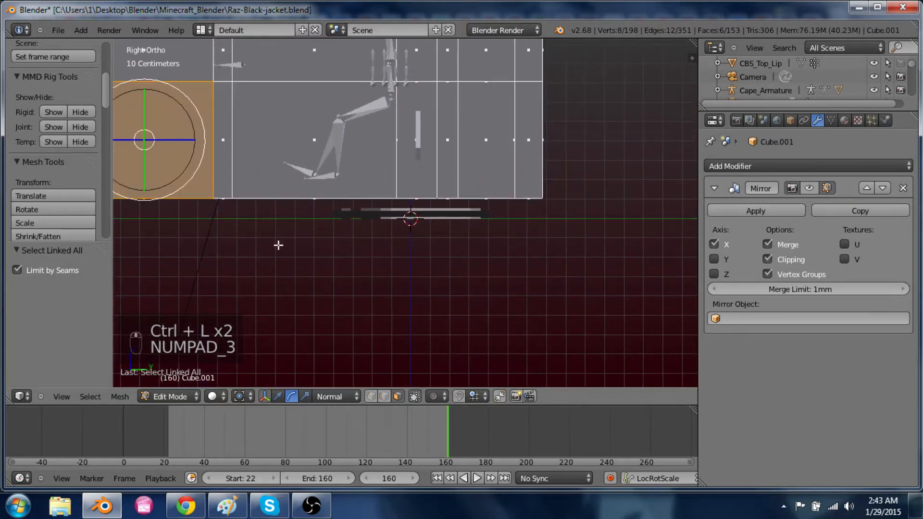
{"action": "middle_click_drag", "start_coordinate": [240, 228], "coordinate": [437, 274], "text": "shift"}
{"action": "scroll", "coordinate": [438, 273], "scroll_direction": "up", "scroll_amount": 2}
{"action": "key", "text": "g"}
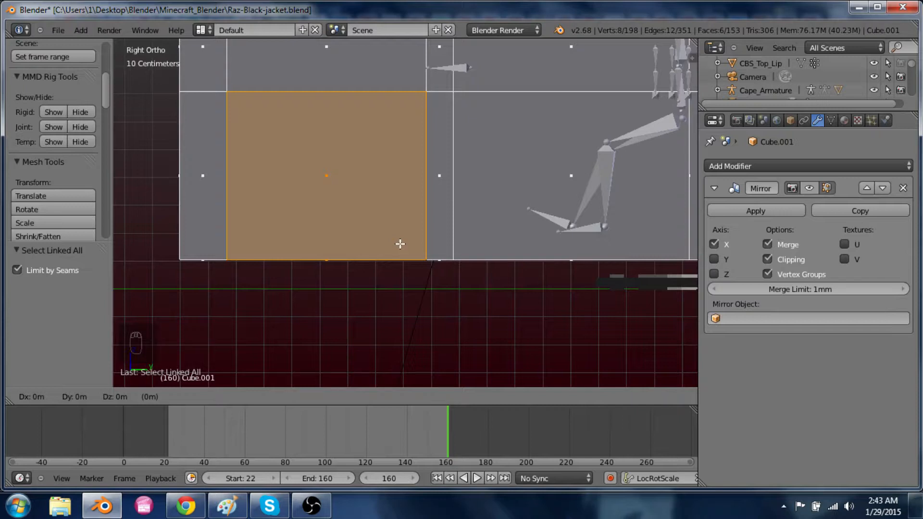
{"action": "left_click", "coordinate": [400, 244]}
{"action": "key", "text": "s"}
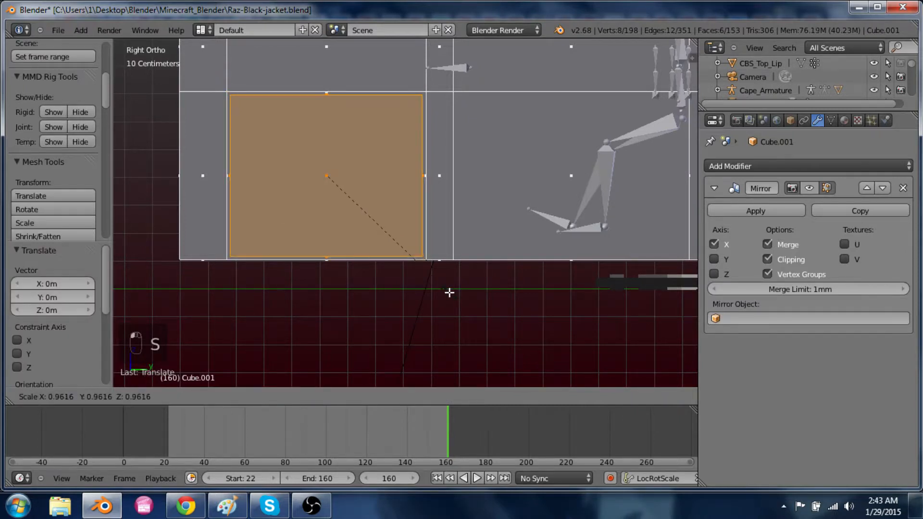
{"action": "left_click", "coordinate": [450, 292]}
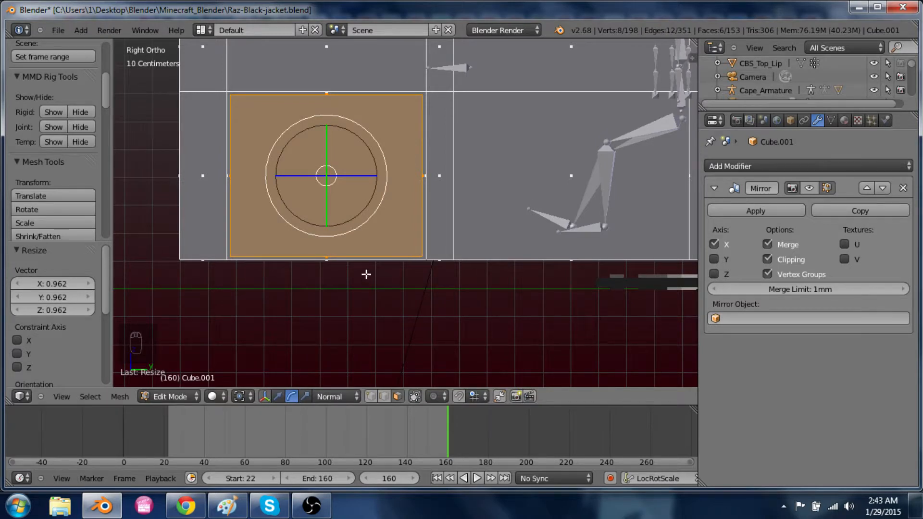
Select only the wheel block's bottom face and move it about -11.635 cm along Z down to the ground line
{"action": "key", "text": "z"}
{"action": "key", "text": "c"}
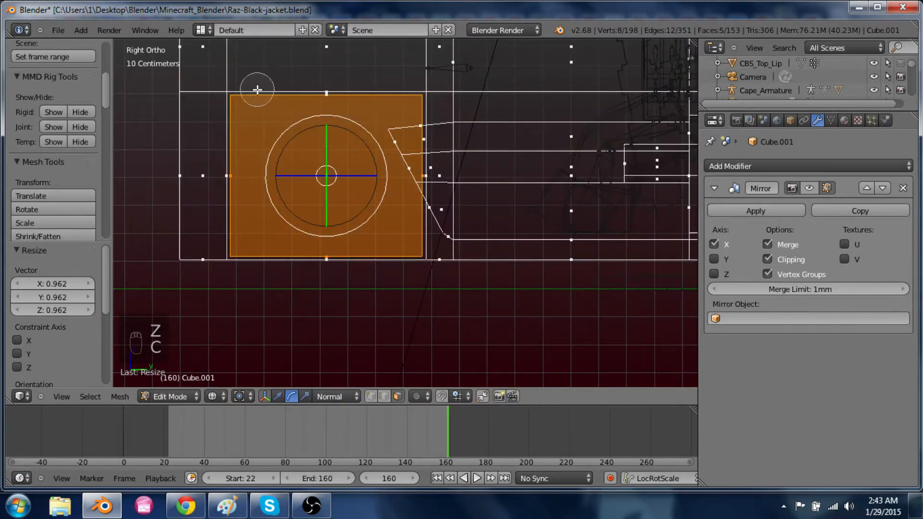
{"action": "middle_click_drag", "start_coordinate": [422, 178], "coordinate": [192, 183]}
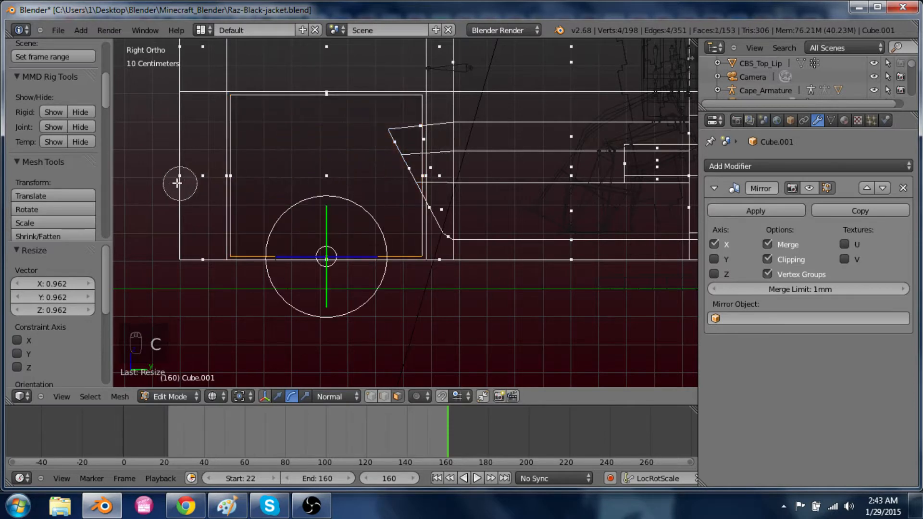
{"action": "right_click", "coordinate": [178, 184]}
{"action": "key", "text": "z"}
{"action": "key", "text": "g"}
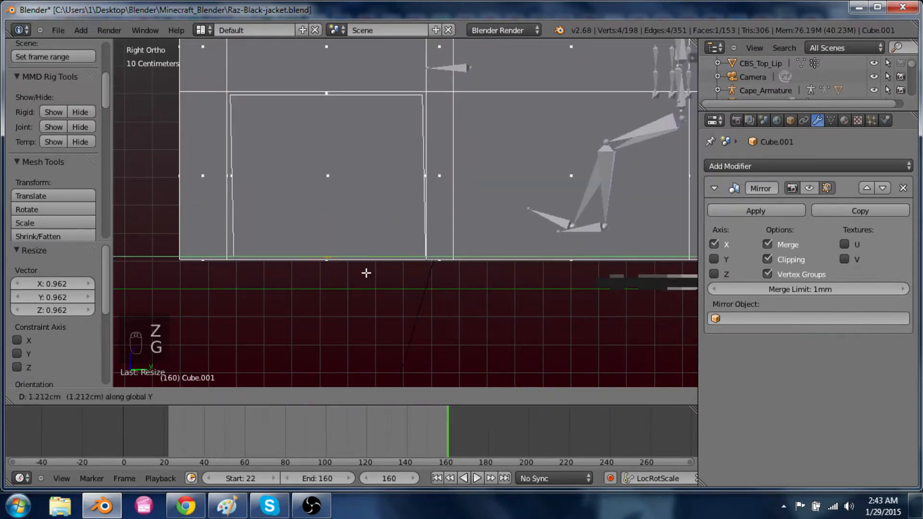
{"action": "key", "text": "z"}
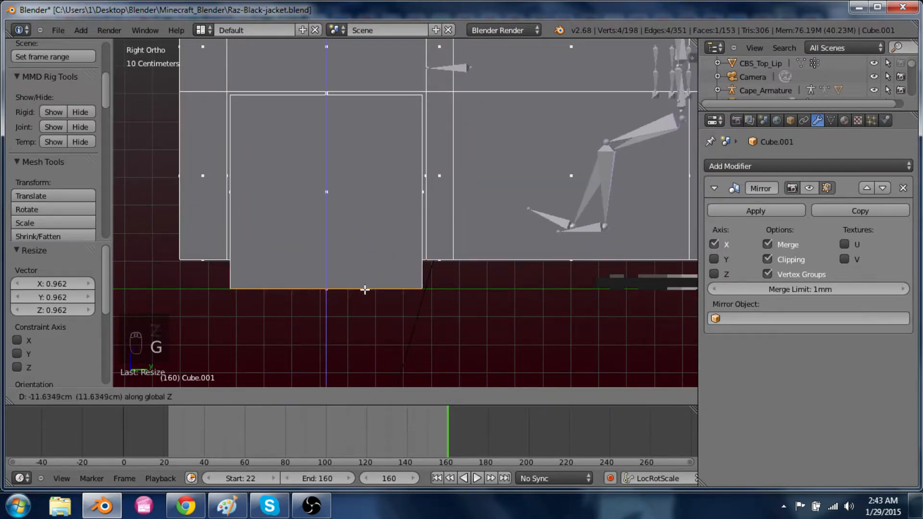
{"action": "left_click", "coordinate": [364, 289]}
Extrude the wheel block's outer face in place, scale it to 0.472, and extrude the smaller face inward as a recess
{"action": "scroll", "coordinate": [365, 234], "scroll_direction": "down", "scroll_amount": 2}
{"action": "middle_click_drag", "start_coordinate": [364, 234], "coordinate": [350, 261]}
{"action": "key", "text": "Tab"}
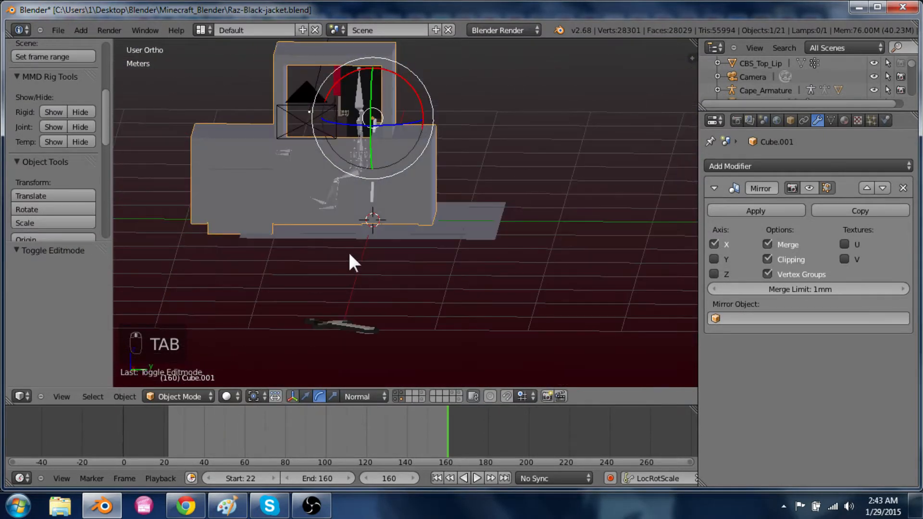
{"action": "key", "text": "Tab"}
{"action": "scroll", "coordinate": [329, 264], "scroll_direction": "up", "scroll_amount": 4}
{"action": "right_click", "coordinate": [427, 243]}
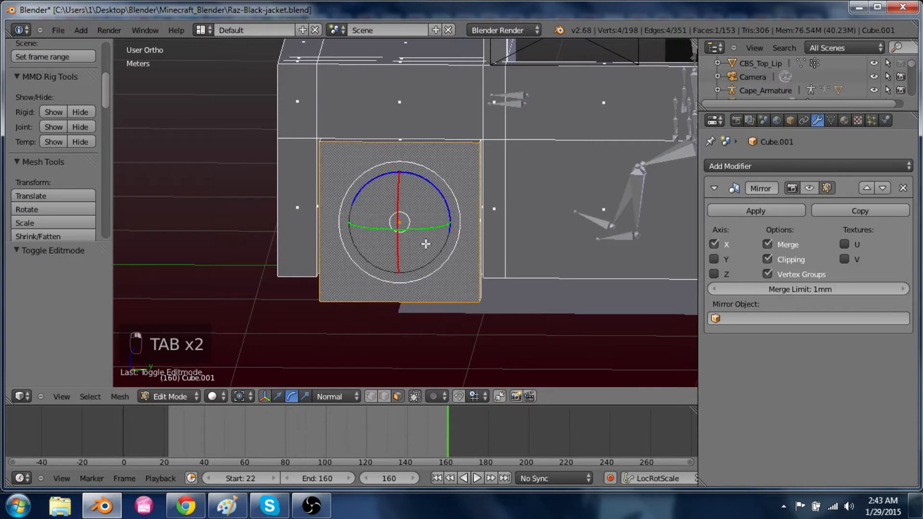
{"action": "key", "text": "e"}
{"action": "right_click", "coordinate": [499, 282]}
{"action": "key", "text": "s"}
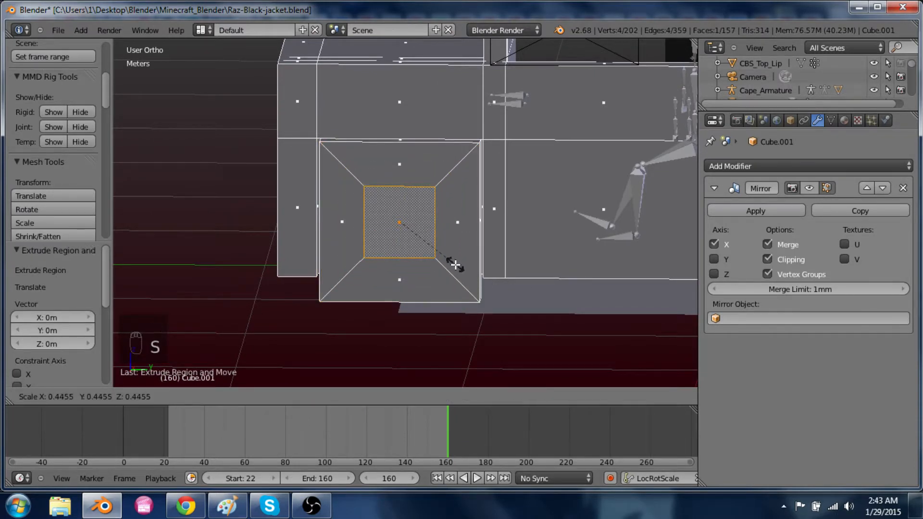
{"action": "left_click", "coordinate": [460, 266]}
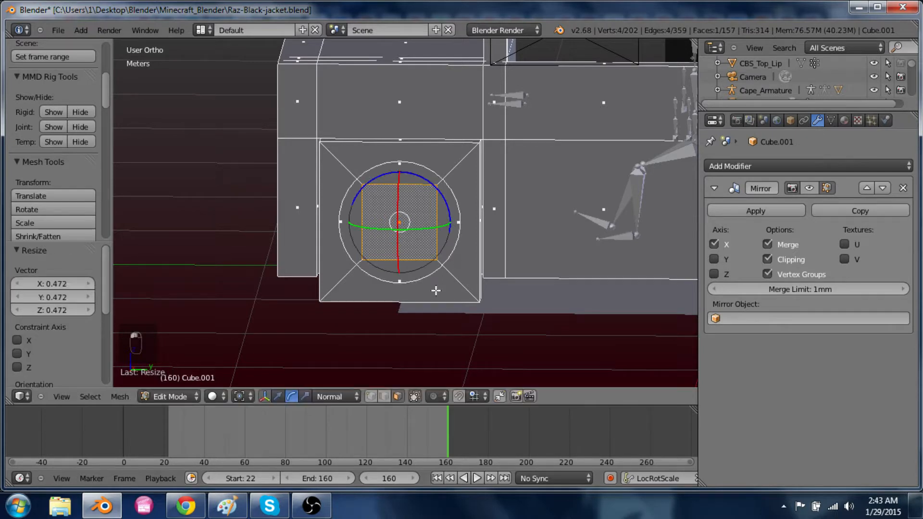
{"action": "middle_click_drag", "start_coordinate": [435, 291], "coordinate": [521, 306]}
{"action": "key", "text": "Tab"}
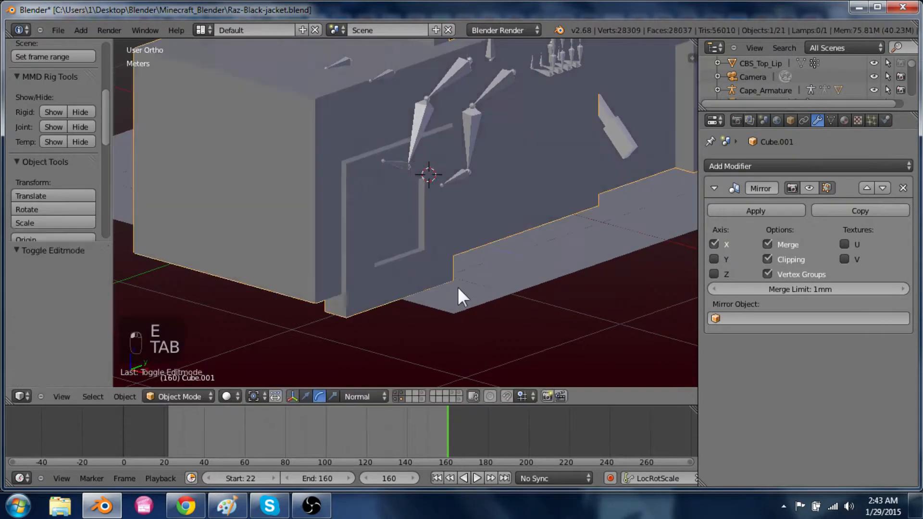
{"action": "scroll", "coordinate": [457, 286], "scroll_direction": "down", "scroll_amount": 5}
{"action": "left_click", "coordinate": [844, 121]}
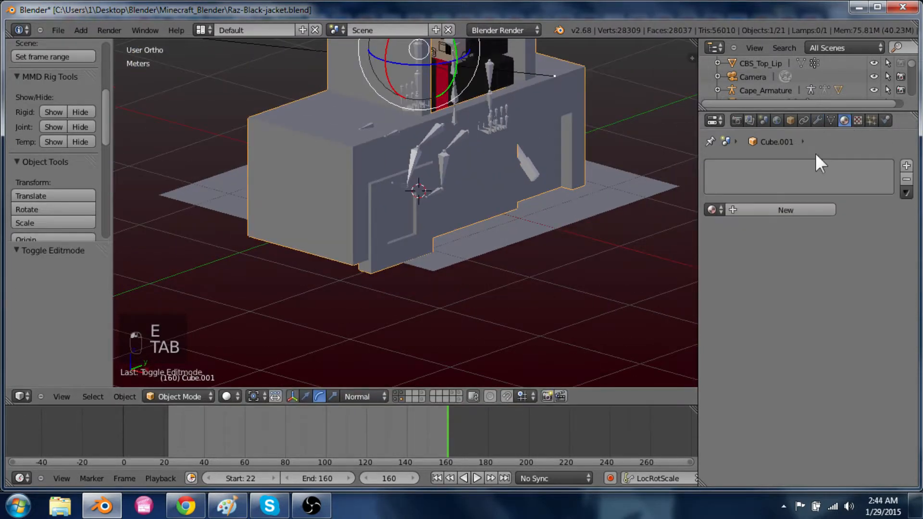
{"action": "left_click", "coordinate": [715, 210]}
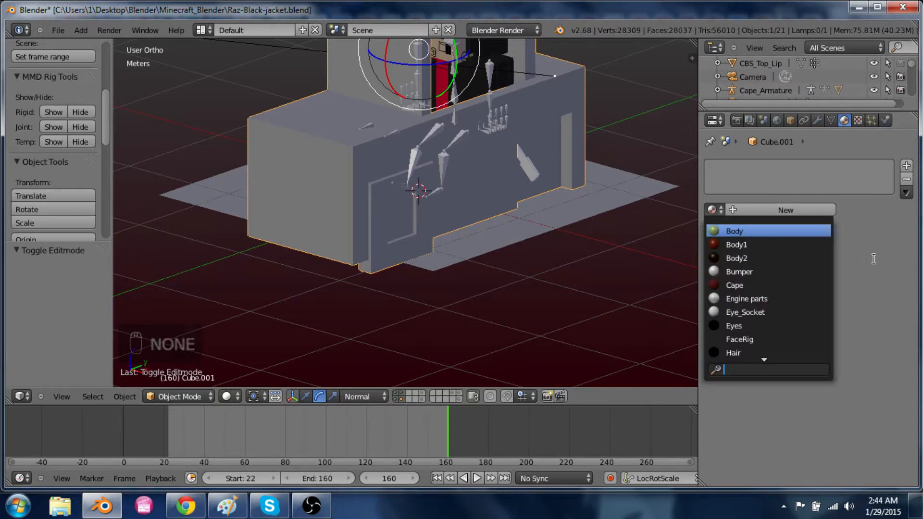
Duplicate the whole linked front wheel block and move the copy 1.542 m along Y into the rear wheel well
{"action": "key", "text": "Tab"}
{"action": "middle_click_drag", "start_coordinate": [521, 251], "coordinate": [391, 224]}
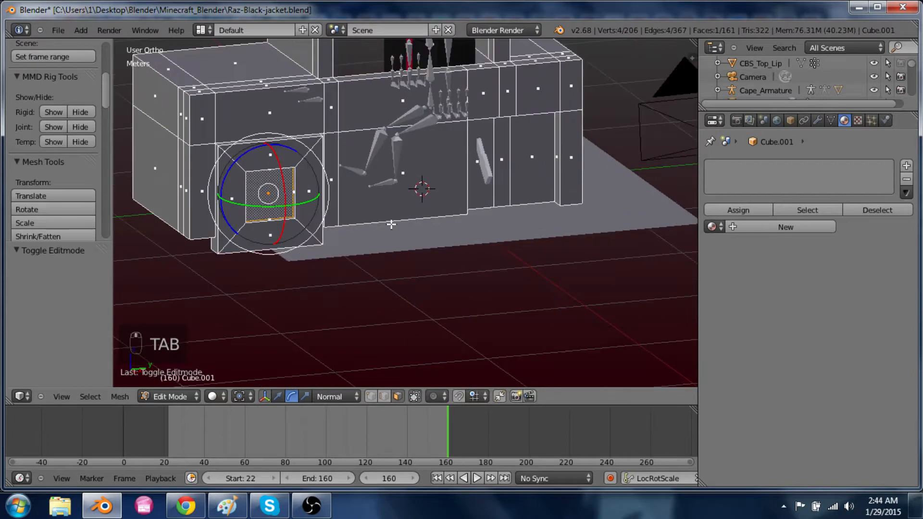
{"action": "key", "text": "ctrl+l"}
{"action": "key", "text": "shift+d"}
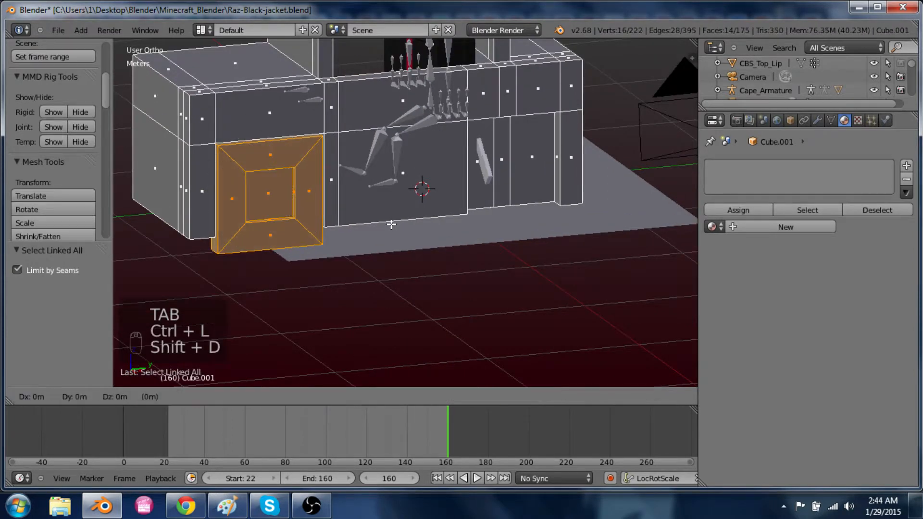
{"action": "key", "text": "y"}
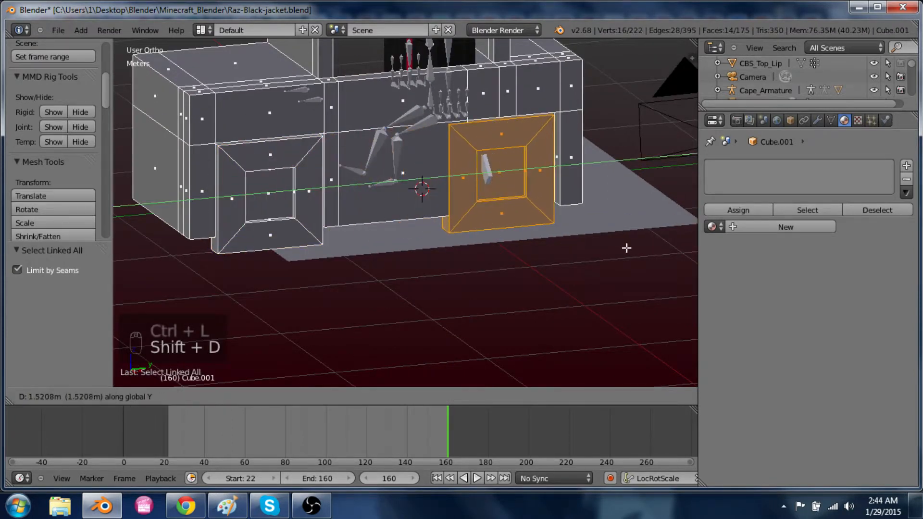
{"action": "left_click", "coordinate": [630, 249]}
In the right side view, shift the rear wheel copy 3.49 cm along Y within its wheel well
{"action": "key", "text": "KP_3"}
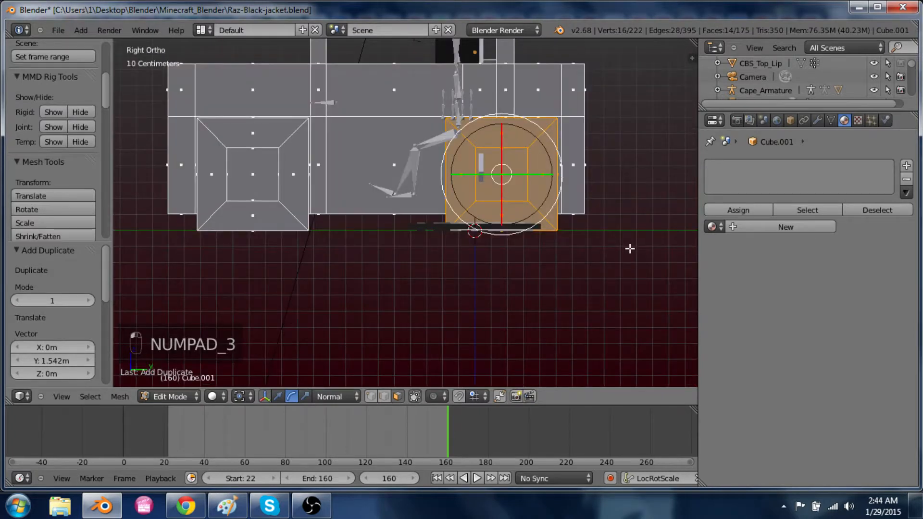
{"action": "scroll", "coordinate": [629, 249], "scroll_direction": "up", "scroll_amount": 2}
{"action": "key", "text": "g"}
{"action": "key", "text": "x"}
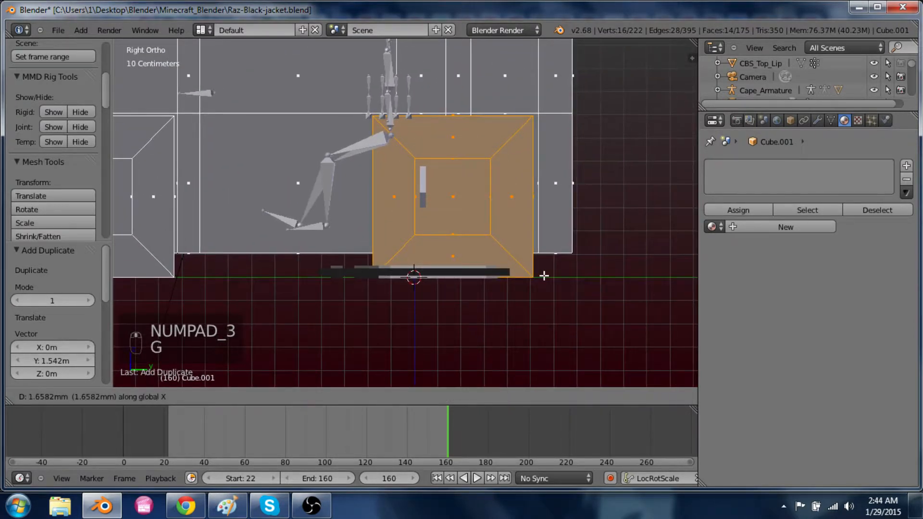
{"action": "key", "text": "y"}
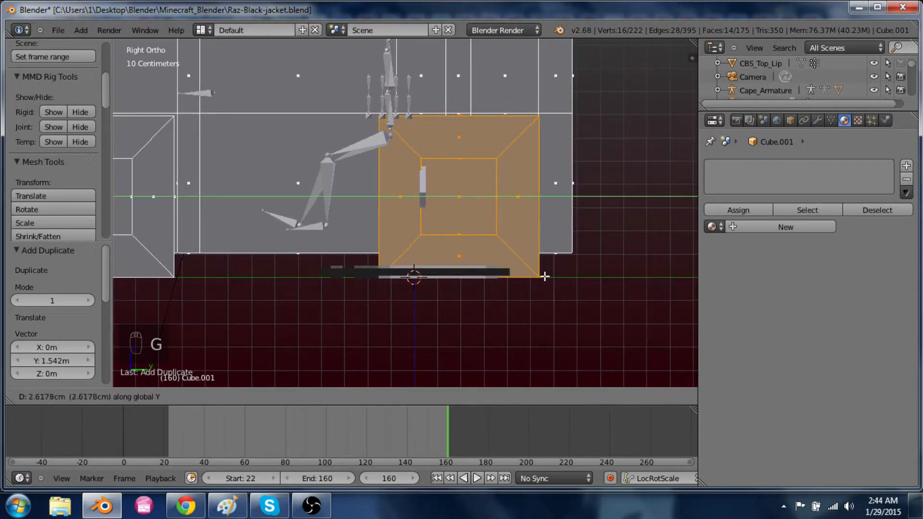
{"action": "left_click", "coordinate": [546, 276]}
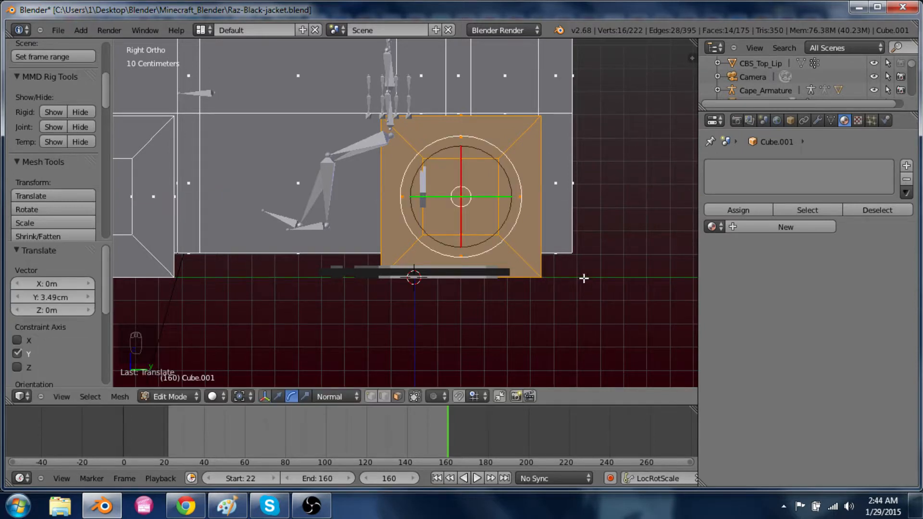
Scale the rear wheel to 0.953 along Y and move it 1.338 cm along Y
{"action": "middle_click_drag", "start_coordinate": [583, 278], "coordinate": [581, 300]}
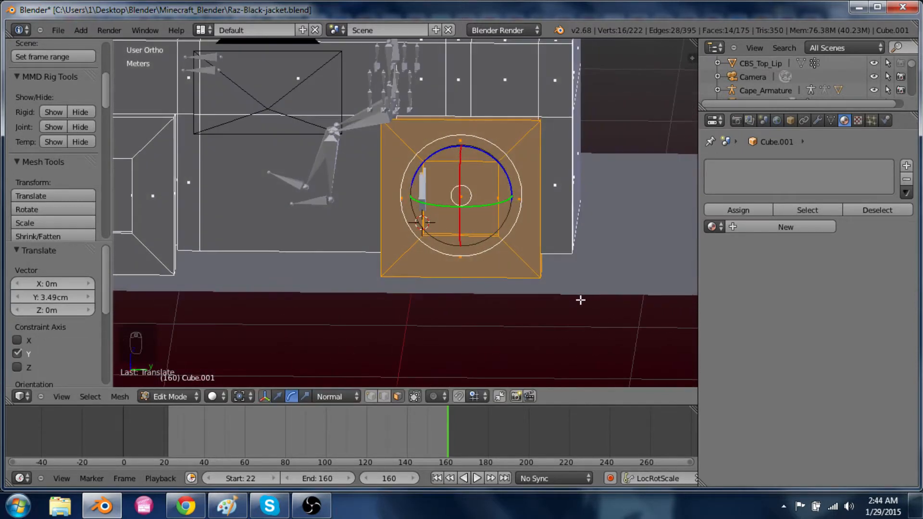
{"action": "key", "text": "KP_3"}
{"action": "key", "text": "s"}
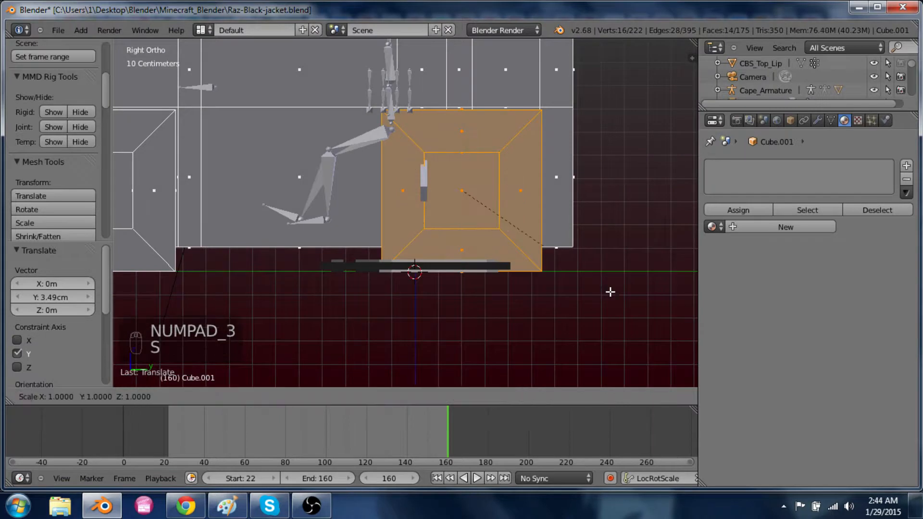
{"action": "key", "text": "x"}
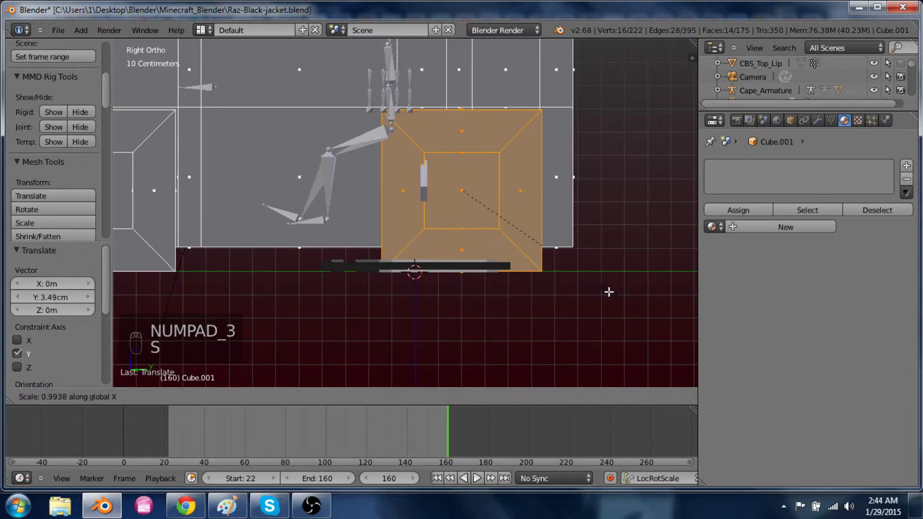
{"action": "key", "text": "y"}
{"action": "left_click", "coordinate": [601, 290]}
{"action": "key", "text": "g"}
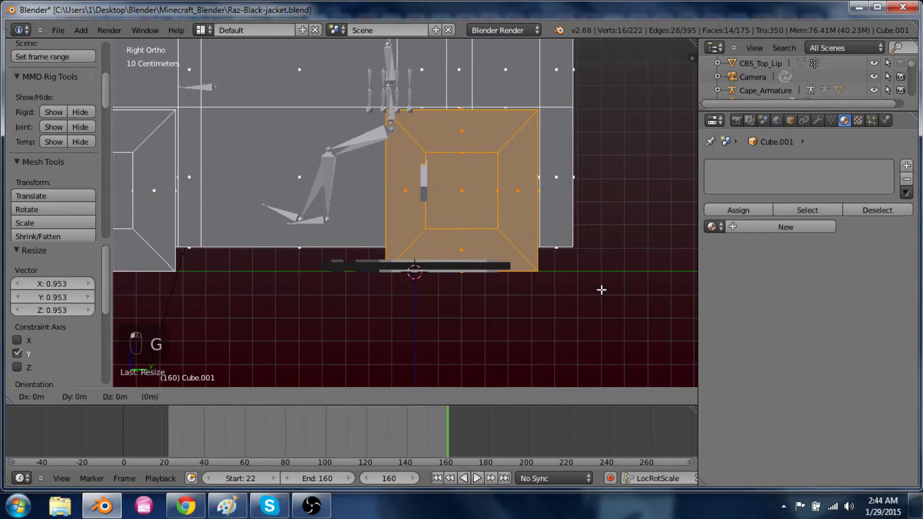
{"action": "key", "text": "y"}
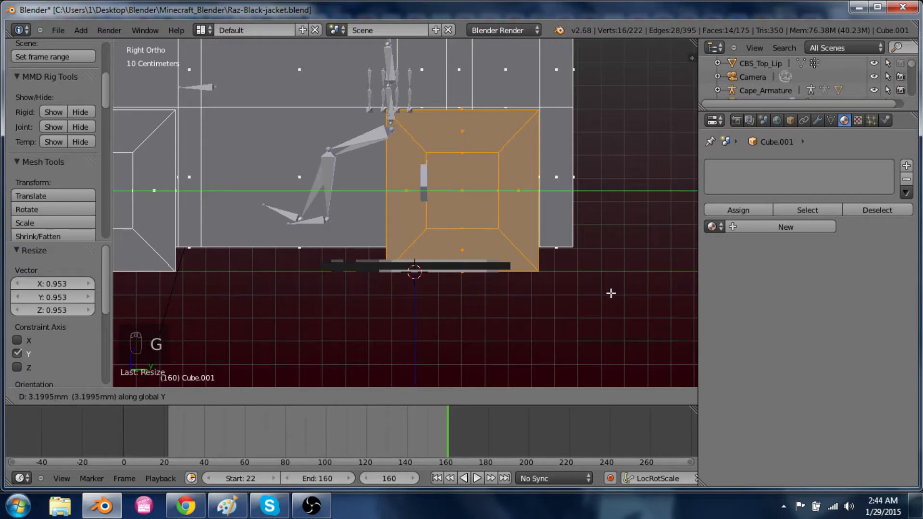
{"action": "left_click", "coordinate": [632, 301]}
Narrow the rear wheel further to 0.921 along Y and slide it along Y to sit centred in its wheel well
{"action": "middle_click_drag", "start_coordinate": [454, 277], "coordinate": [497, 295]}
{"action": "key", "text": "s"}
{"action": "key", "text": "y"}
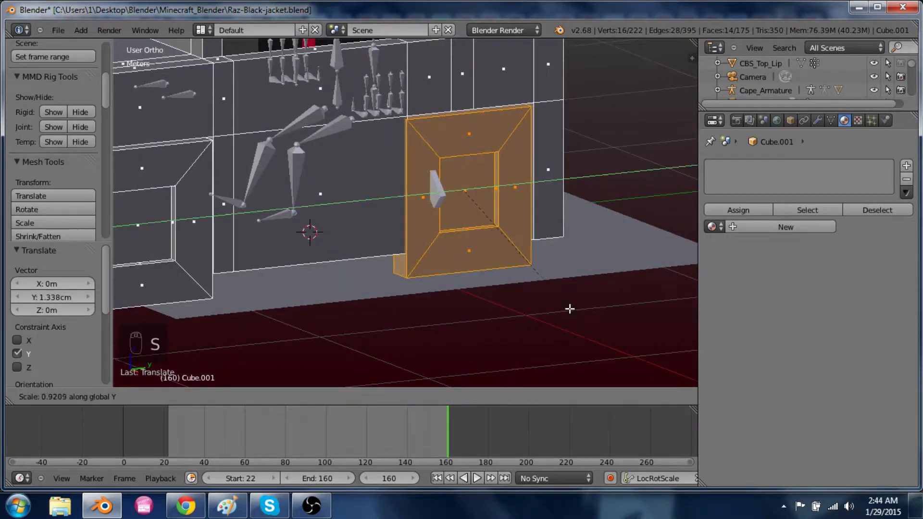
{"action": "left_click", "coordinate": [571, 310]}
{"action": "key", "text": "KP_3"}
{"action": "key", "text": "g"}
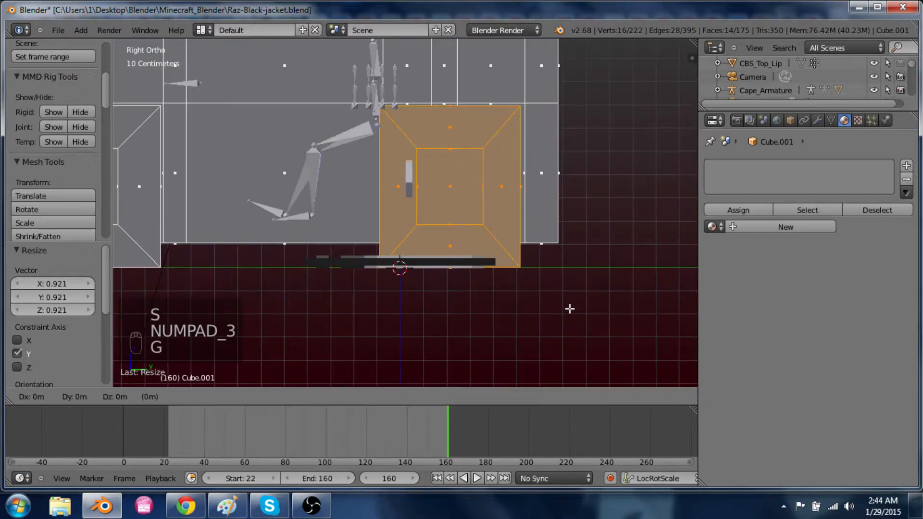
{"action": "key", "text": "y"}
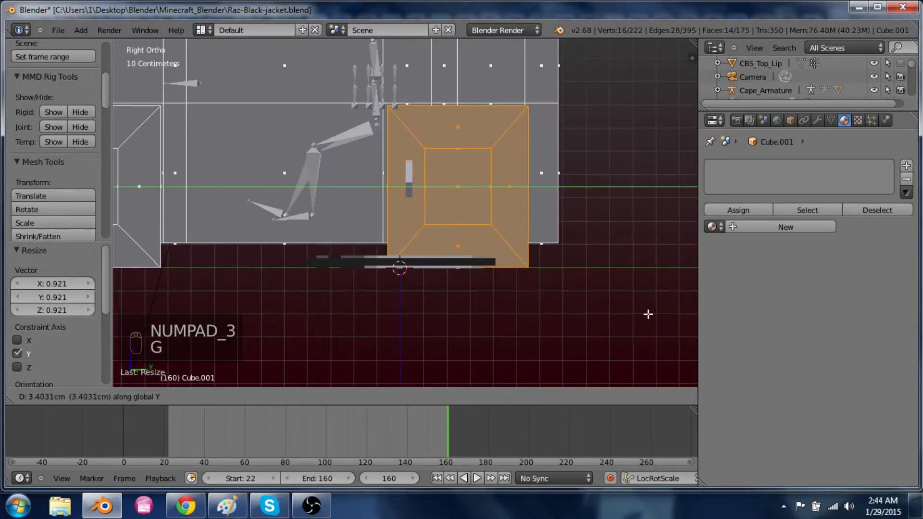
{"action": "left_click", "coordinate": [608, 309]}
Leave mesh editing and turn on the viewport display of the car's Mirror modifier
{"action": "middle_click_drag", "start_coordinate": [432, 298], "coordinate": [367, 309]}
{"action": "key", "text": "Tab"}
{"action": "scroll", "coordinate": [421, 319], "scroll_direction": "down", "scroll_amount": 3}
{"action": "left_click", "coordinate": [818, 121]}
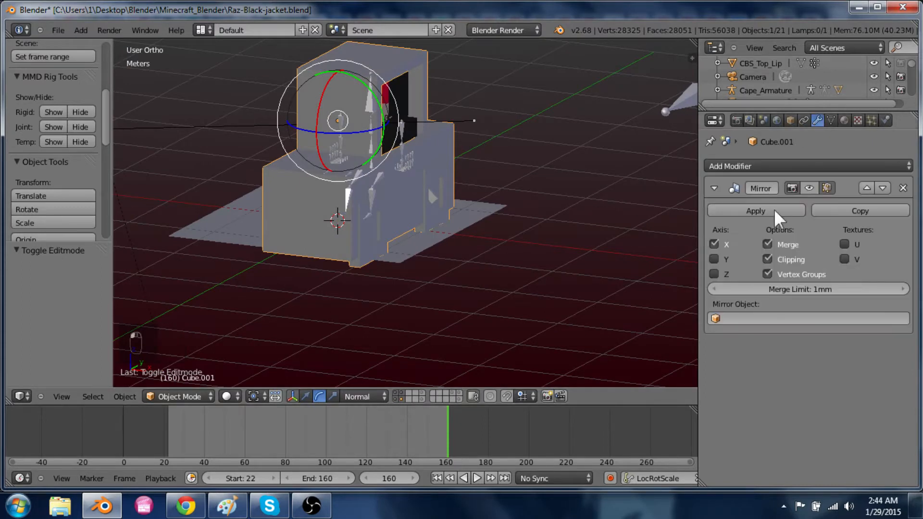
{"action": "left_click", "coordinate": [809, 187]}
{"action": "middle_click_drag", "start_coordinate": [229, 259], "coordinate": [190, 265]}
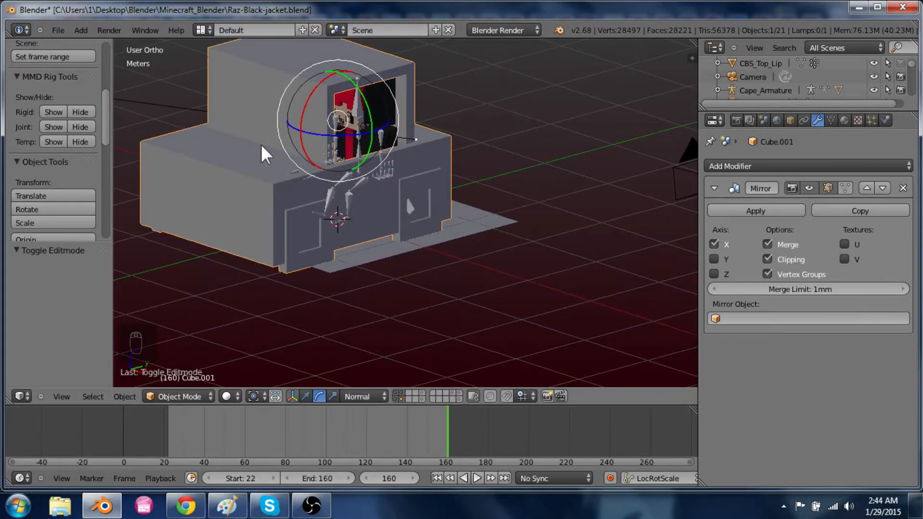
Delete the outer and inner faces of the cabin's front wall to open the windshield
{"action": "scroll", "coordinate": [348, 247], "scroll_direction": "up", "scroll_amount": 4}
{"action": "key", "text": "Tab"}
{"action": "right_click", "coordinate": [339, 190]}
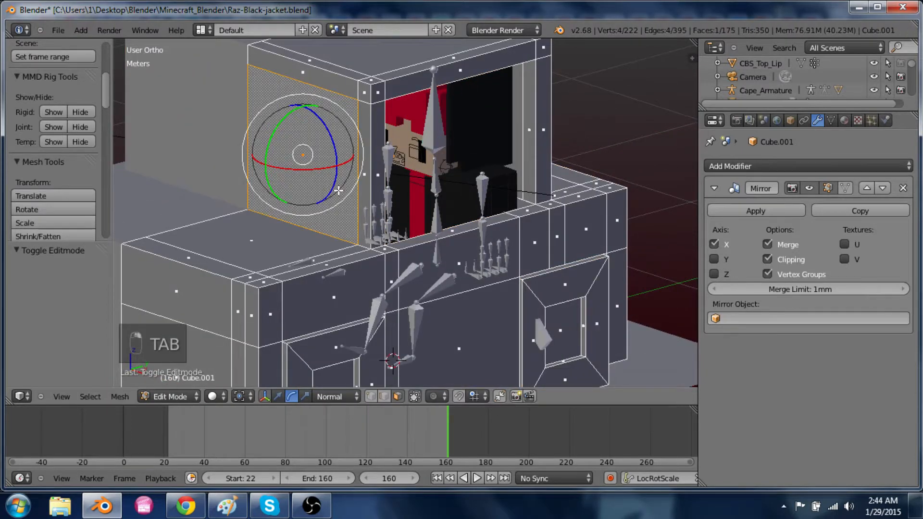
{"action": "middle_click_drag", "start_coordinate": [339, 190], "coordinate": [423, 201], "text": "shift"}
{"action": "key", "text": "x"}
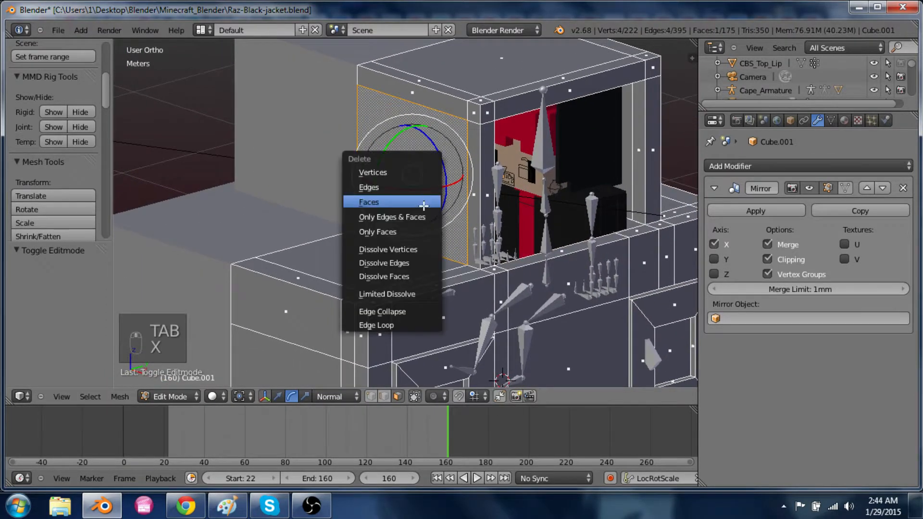
{"action": "left_click", "coordinate": [423, 206]}
{"action": "key", "text": "x"}
{"action": "left_click", "coordinate": [426, 196]}
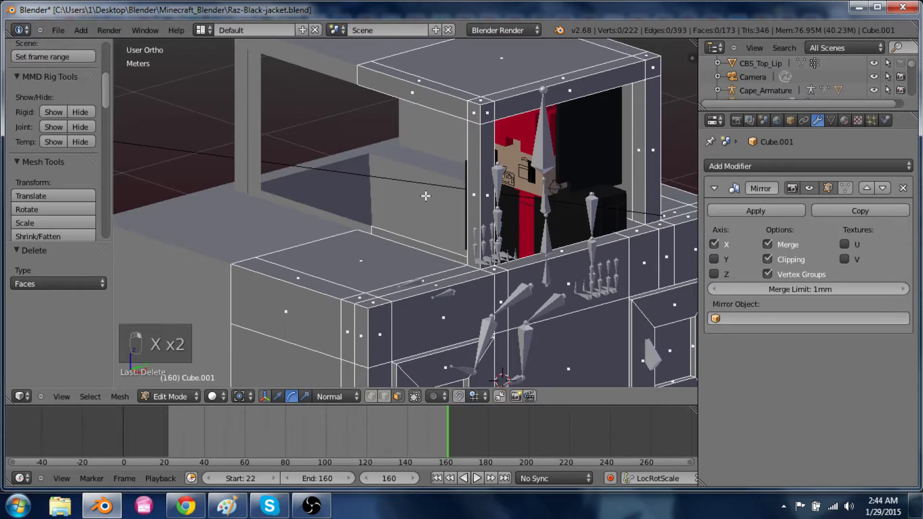
In vertex selection mode, fill the gaps between the outer and inner edges around the windshield opening with faces
{"action": "key", "text": "ctrl+Tab"}
{"action": "left_click", "coordinate": [413, 173]}
{"action": "right_click", "coordinate": [358, 227]}
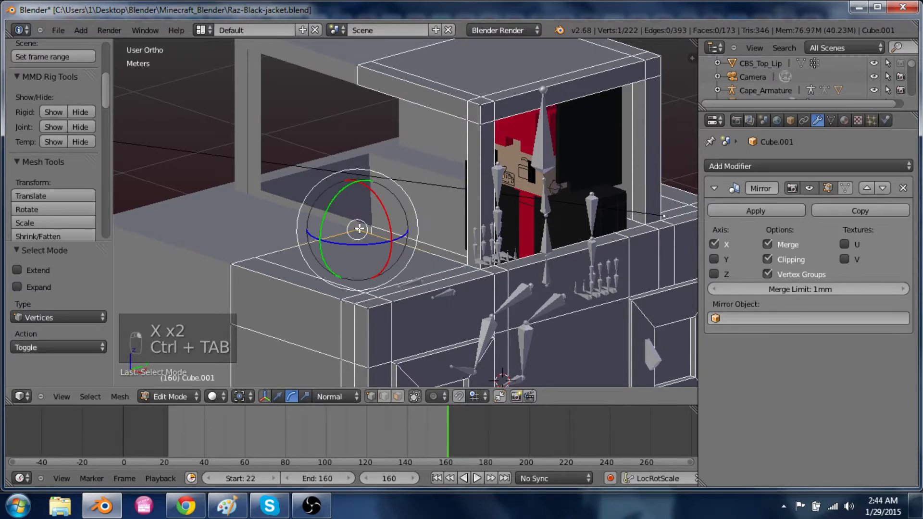
{"action": "middle_click_drag", "start_coordinate": [358, 227], "coordinate": [522, 257]}
{"action": "key", "text": "f"}
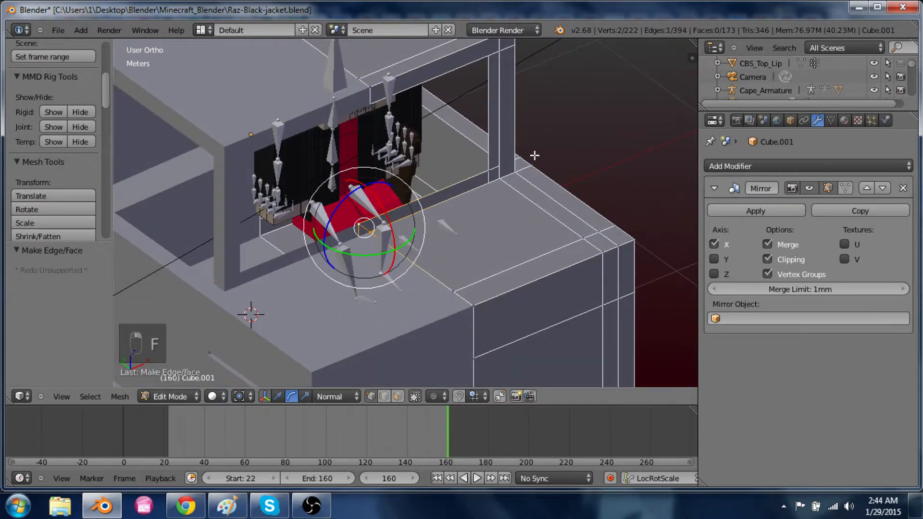
{"action": "key", "text": "f"}
{"action": "key", "text": "f"}
{"action": "key", "text": "f"}
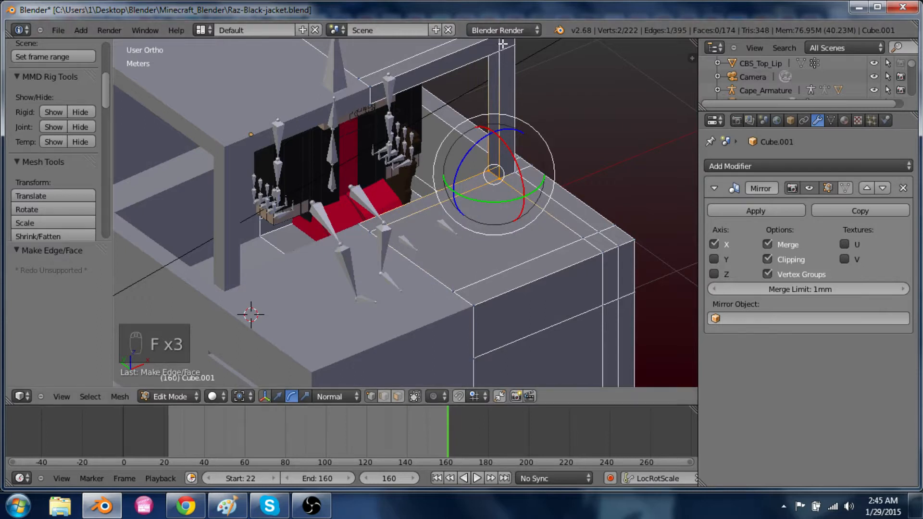
{"action": "key", "text": "f"}
{"action": "middle_click_drag", "start_coordinate": [500, 46], "coordinate": [442, 241]}
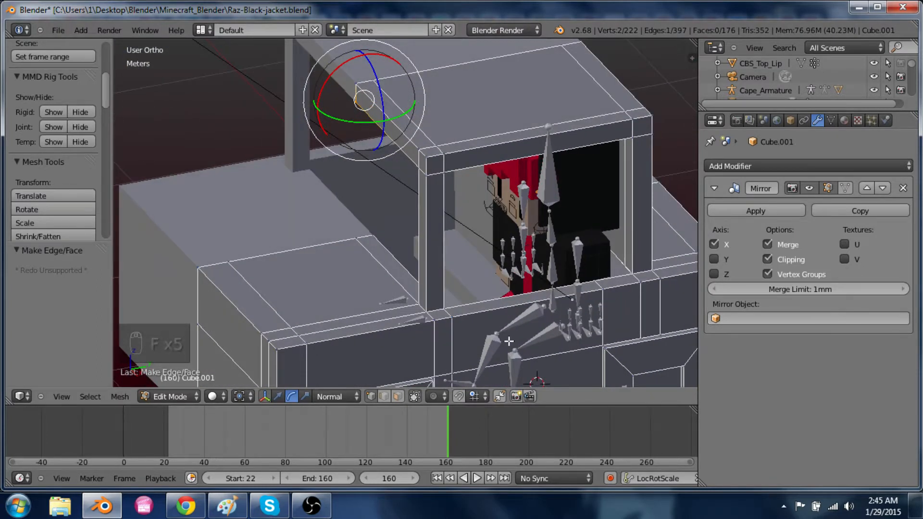
In face selection mode, duplicate the outer side face of the front cabin pillar and offset the copy 2.144 cm along X
{"action": "middle_click_drag", "start_coordinate": [508, 341], "coordinate": [550, 327]}
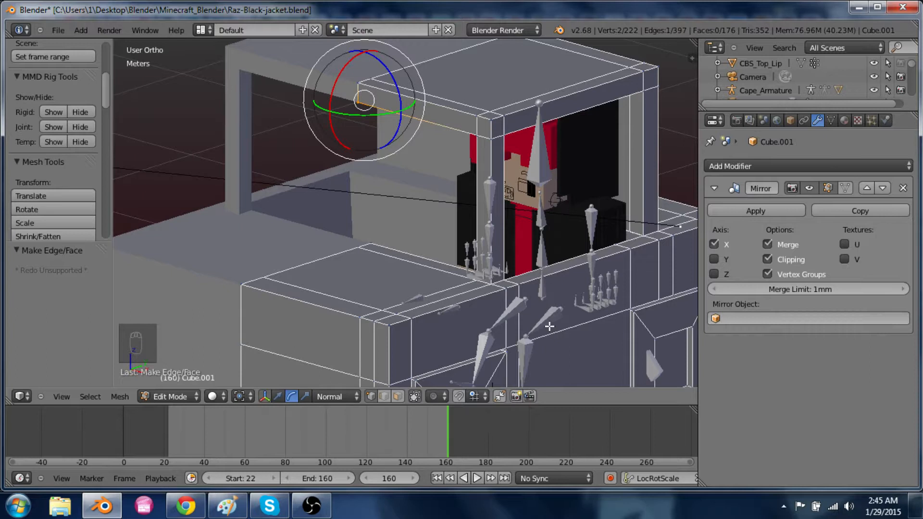
{"action": "key", "text": "ctrl+Tab"}
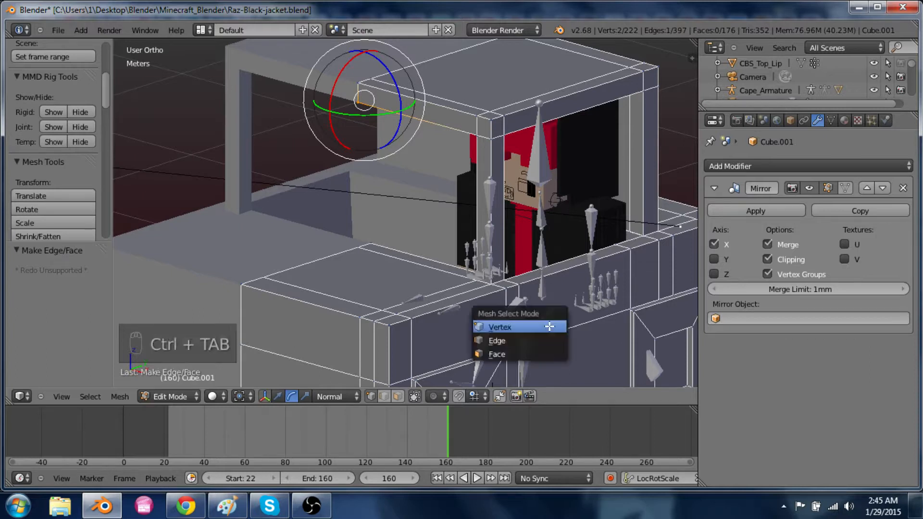
{"action": "left_click", "coordinate": [541, 354]}
{"action": "right_click", "coordinate": [503, 246]}
{"action": "key", "text": "shift+d"}
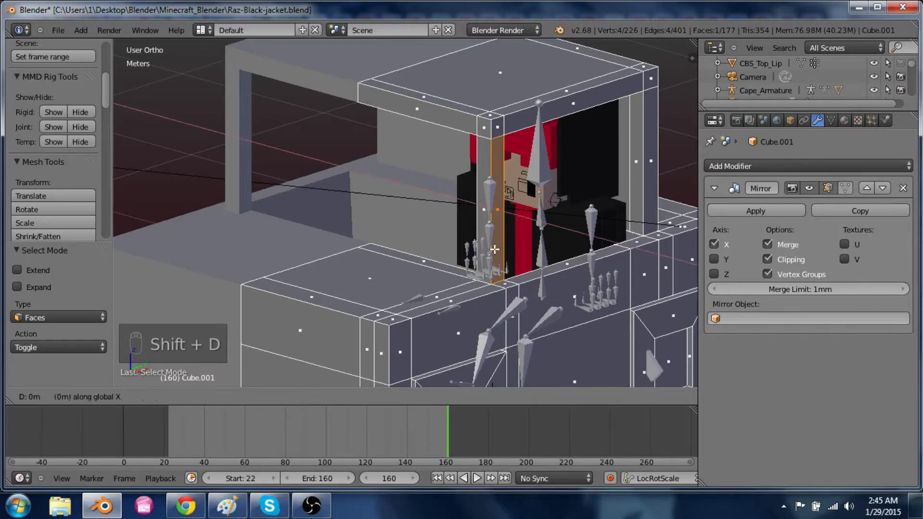
{"action": "key", "text": "x"}
{"action": "left_click", "coordinate": [500, 259]}
Scale the duplicated pillar face to 0.487 along Z and extrude it about 15.9 cm outward into a block
{"action": "key", "text": "s"}
{"action": "key", "text": "z"}
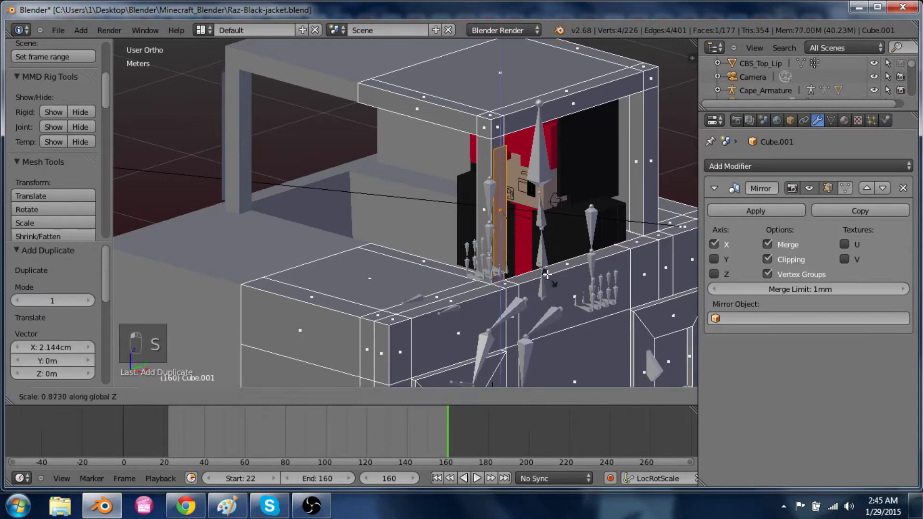
{"action": "left_click", "coordinate": [528, 249]}
{"action": "key", "text": "e"}
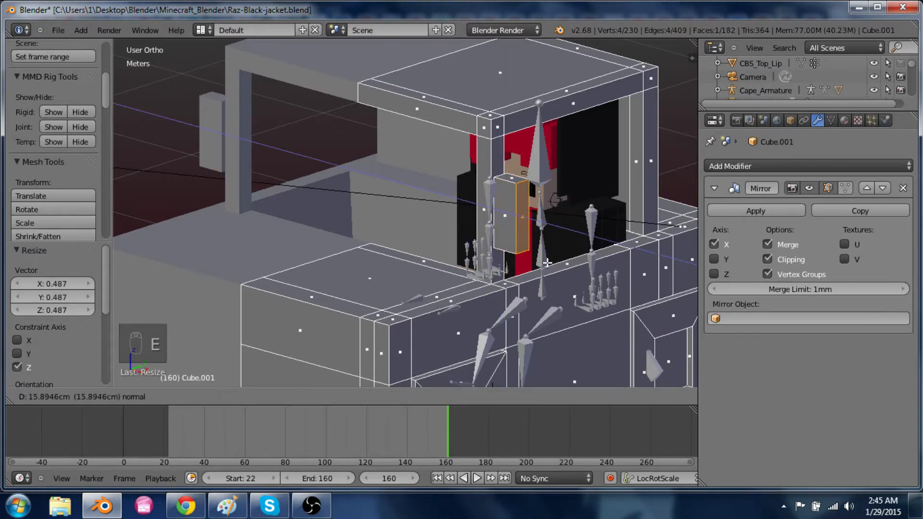
{"action": "left_click", "coordinate": [547, 263]}
Select the whole linked block beside the front pillar, lower it 20.466 cm along Z and shift it 8.139 cm along X
{"action": "key", "text": "ctrl+l"}
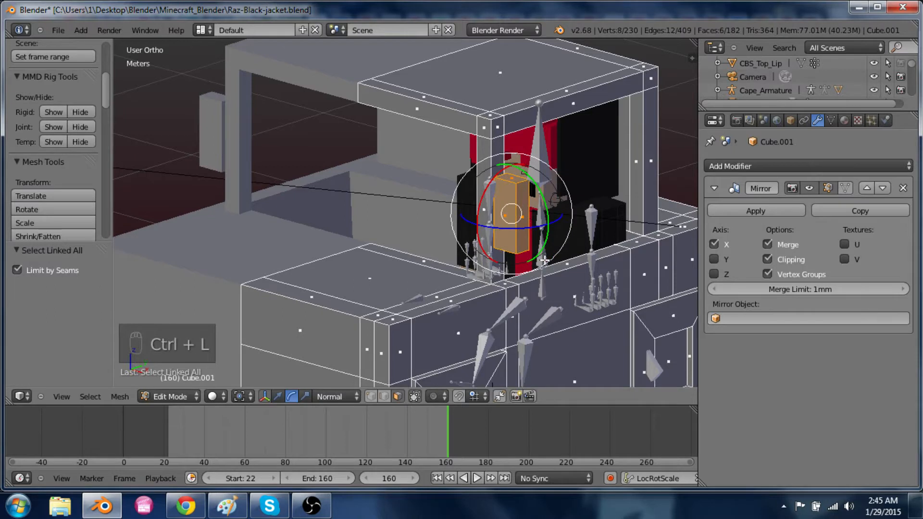
{"action": "key", "text": "g"}
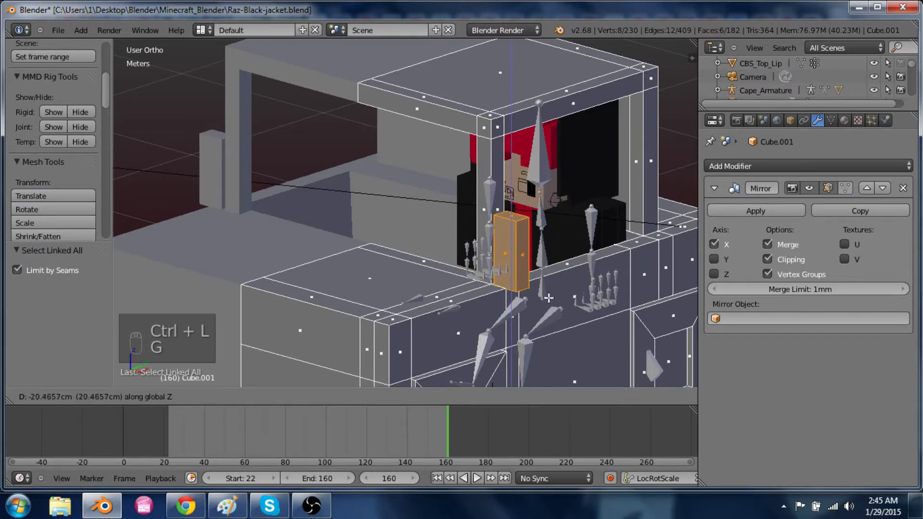
{"action": "left_click", "coordinate": [548, 298]}
{"action": "middle_click_drag", "start_coordinate": [548, 298], "coordinate": [536, 318]}
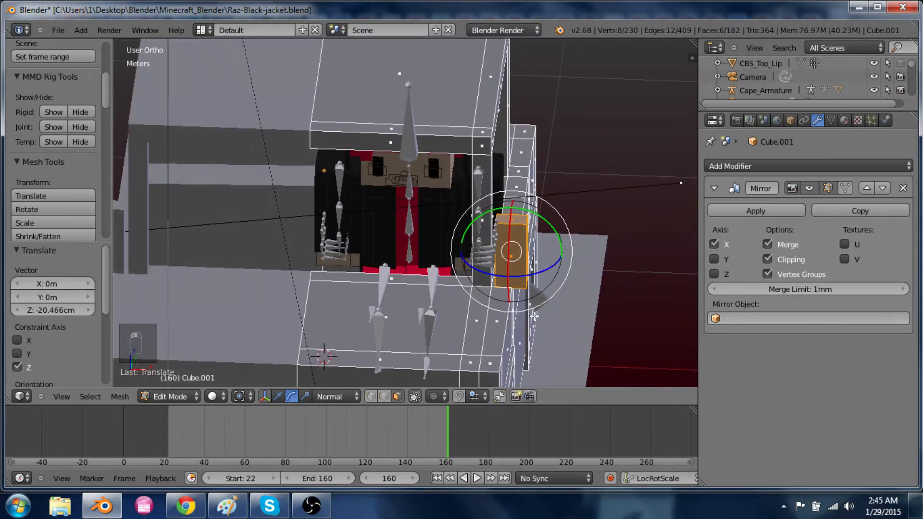
{"action": "key", "text": "g"}
{"action": "key", "text": "x"}
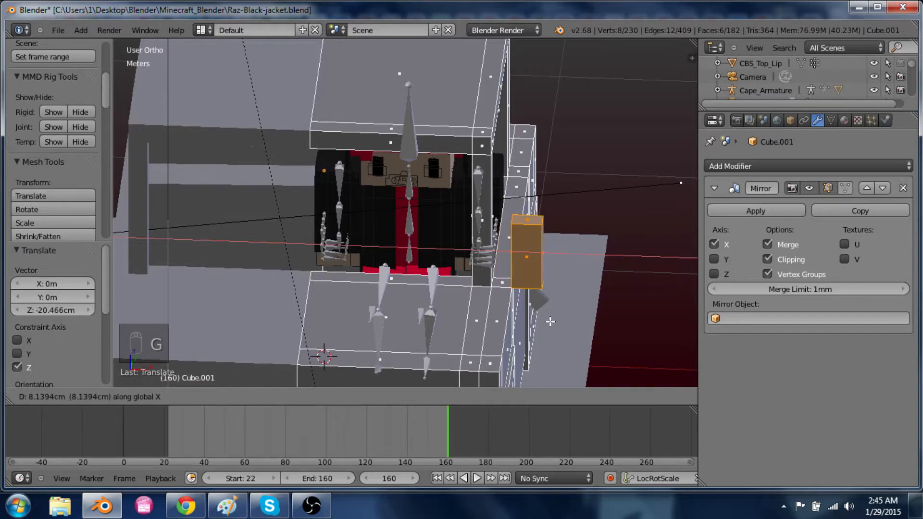
{"action": "left_click", "coordinate": [550, 321]}
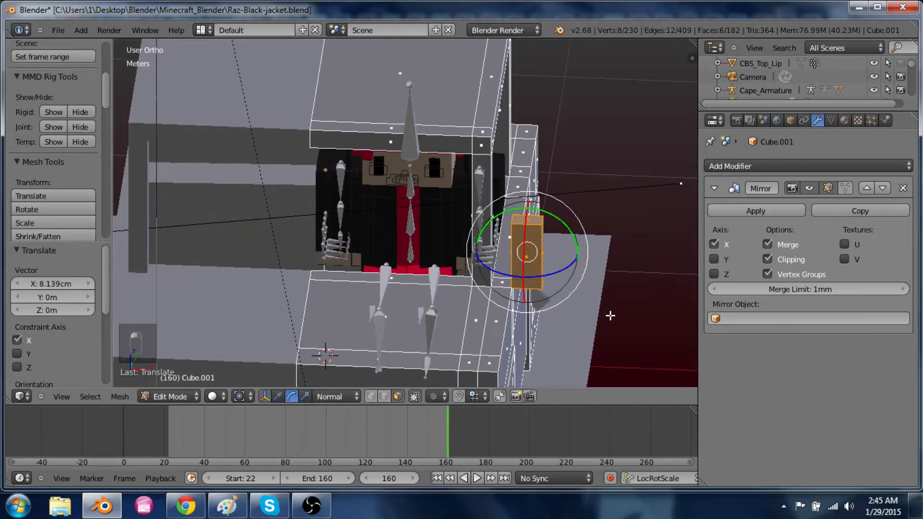
Try rotating the pillar block about 13° around the Z axis
{"action": "key", "text": "r"}
{"action": "key", "text": "z"}
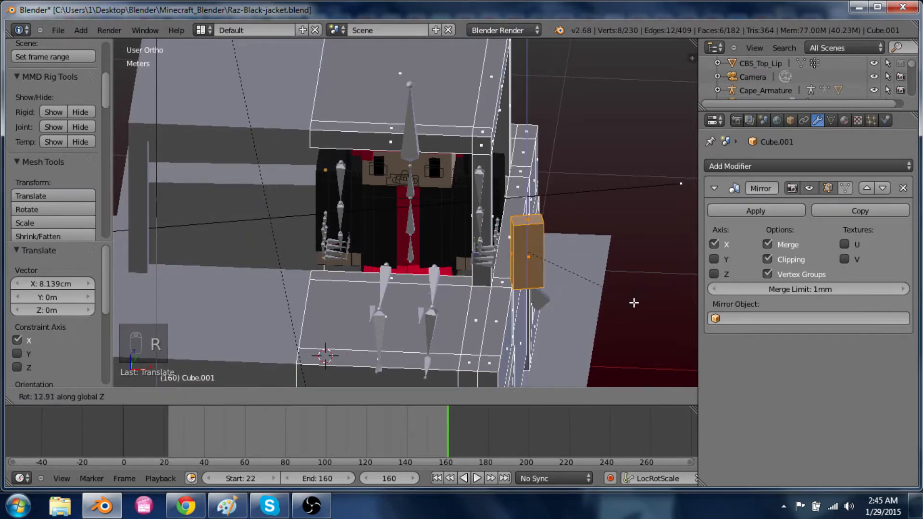
{"action": "left_click", "coordinate": [634, 303]}
{"action": "middle_click_drag", "start_coordinate": [634, 302], "coordinate": [505, 292]}
{"action": "key", "text": "ctrl+z"}
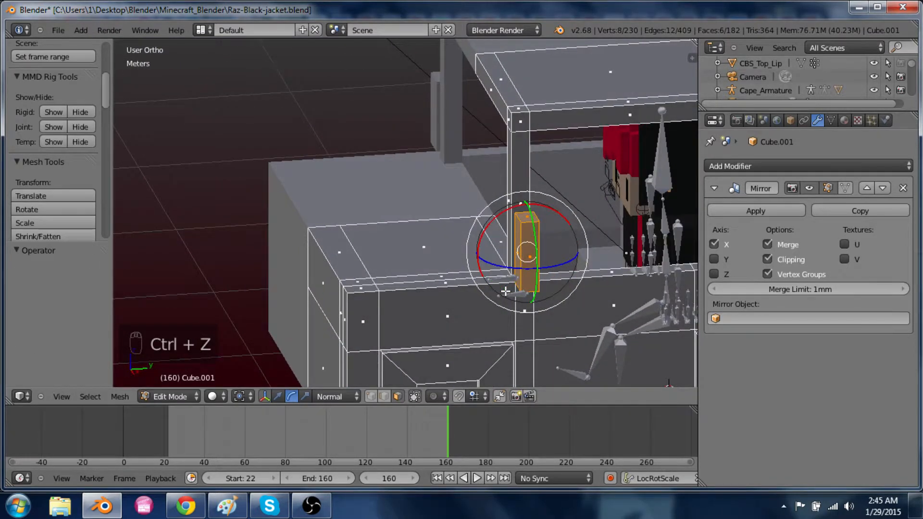
Duplicate the lower front face of the car body, offset the copy -8.877 cm along Y and scale it to 0.254
{"action": "key", "text": "Tab"}
{"action": "scroll", "coordinate": [505, 290], "scroll_direction": "down", "scroll_amount": 3}
{"action": "mouse_move", "coordinate": [491, 307]}
{"action": "middle_mouse_down"}
{"action": "mouse_move", "coordinate": [599, 279]}
{"action": "mouse_move", "coordinate": [502, 299]}
{"action": "middle_mouse_up"}
{"action": "key", "text": "Tab"}
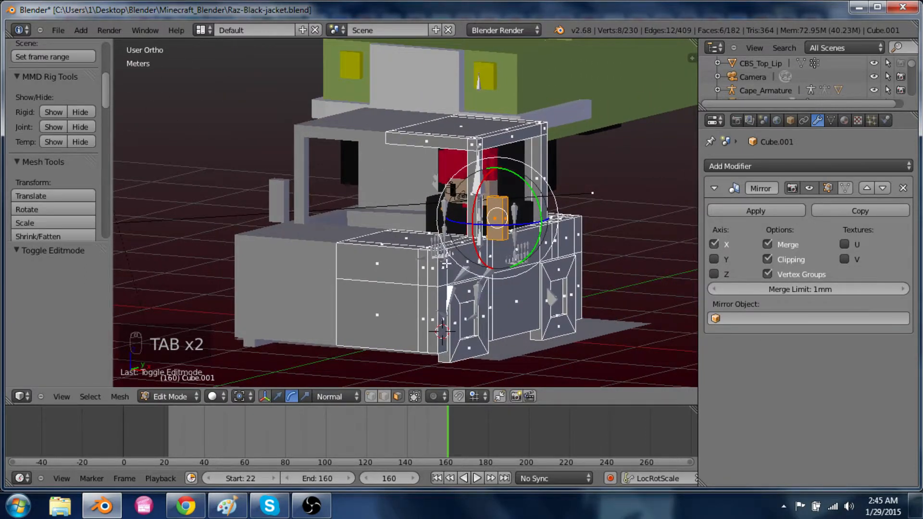
{"action": "right_click", "coordinate": [389, 332]}
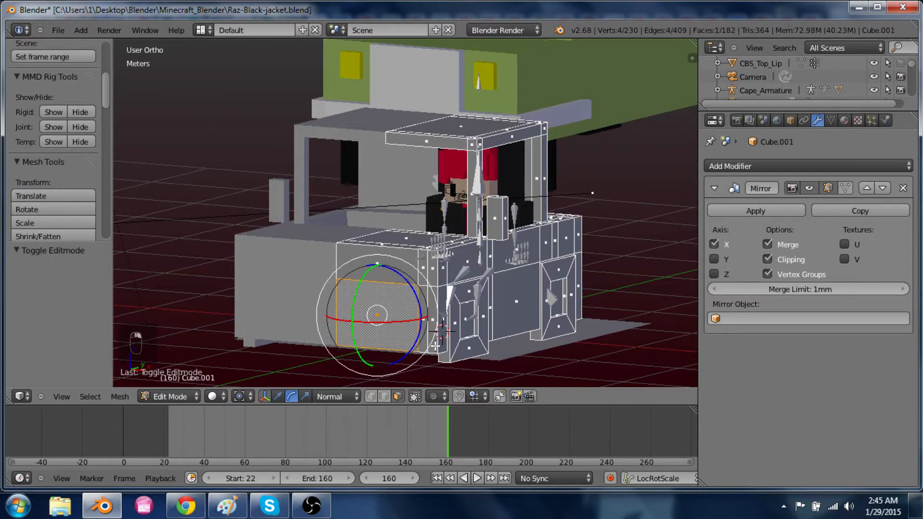
{"action": "middle_click_drag", "start_coordinate": [435, 345], "coordinate": [448, 320], "text": "shift"}
{"action": "key", "text": "shift+d"}
{"action": "right_click", "coordinate": [448, 320]}
{"action": "key", "text": "g"}
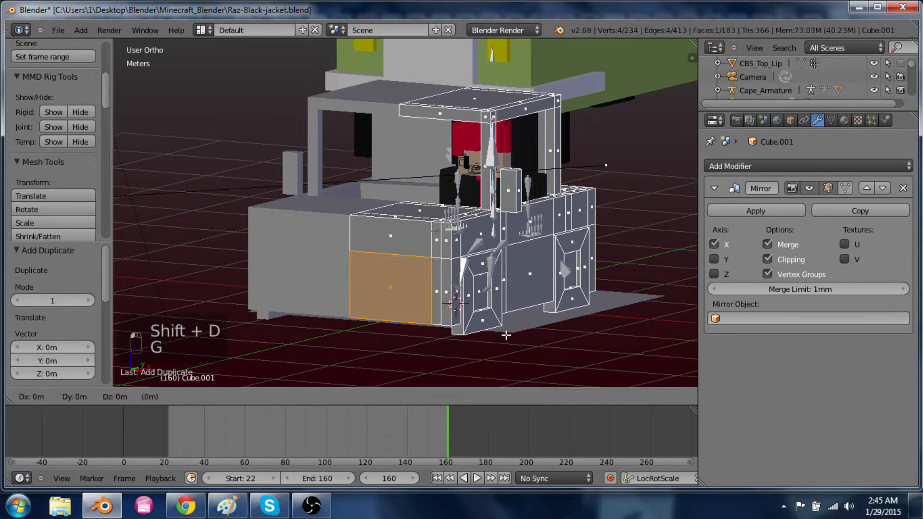
{"action": "middle_click", "coordinate": [505, 334]}
{"action": "left_click", "coordinate": [513, 340]}
{"action": "key", "text": "s"}
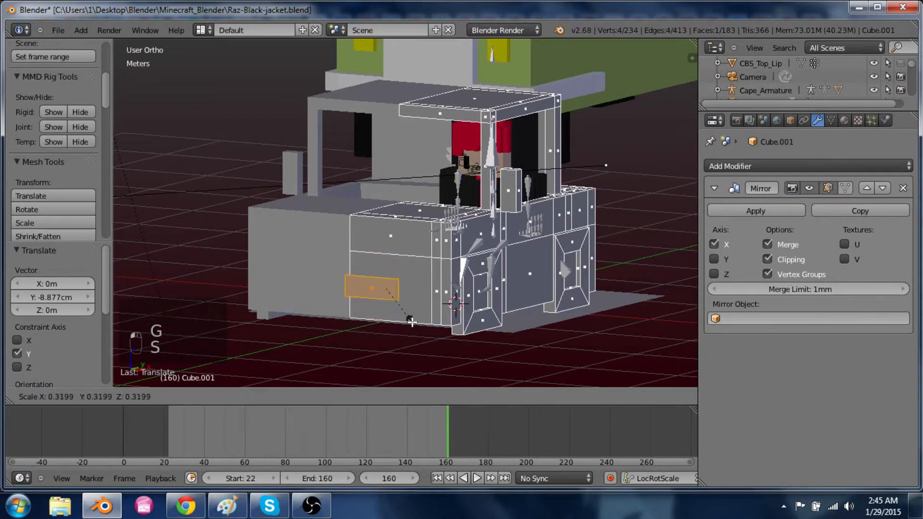
{"action": "left_click", "coordinate": [406, 318]}
Move the small duplicated front face -25.48 cm along X and -29.845 cm along Z to the body's lower edge
{"action": "key", "text": "g"}
{"action": "middle_click", "coordinate": [452, 333]}
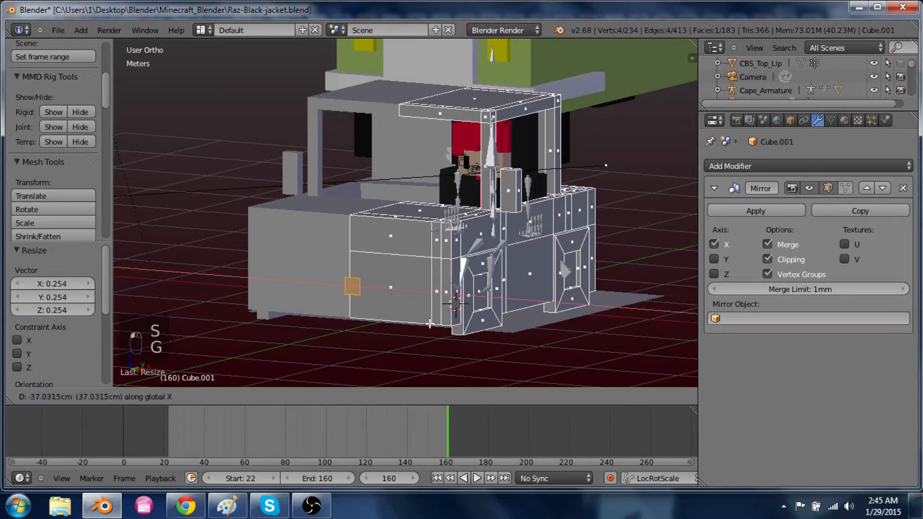
{"action": "left_click", "coordinate": [438, 329]}
{"action": "key", "text": "g"}
{"action": "middle_click", "coordinate": [440, 330]}
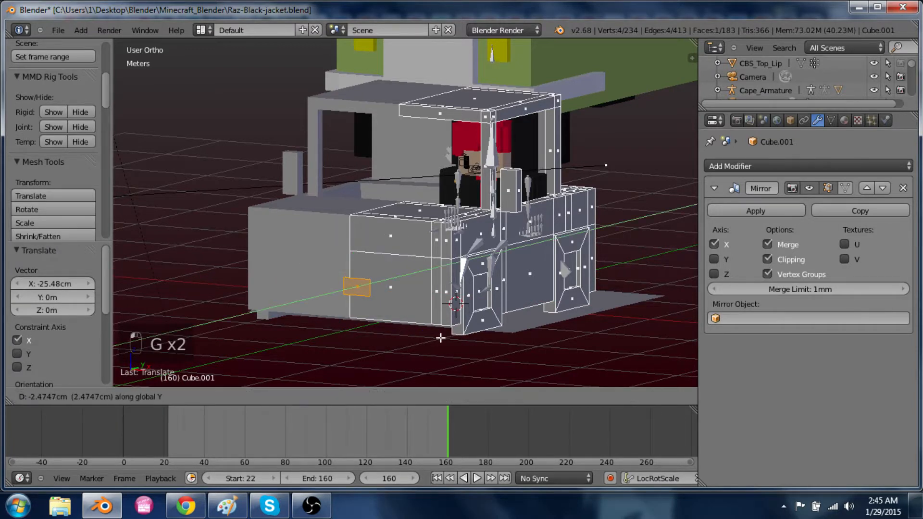
{"action": "middle_click", "coordinate": [439, 337]}
{"action": "left_click", "coordinate": [440, 362]}
Shift the small front face 10.675 cm along Y and extrude it 3.583 cm forward into a block
{"action": "scroll", "coordinate": [366, 373], "scroll_direction": "up", "scroll_amount": 5}
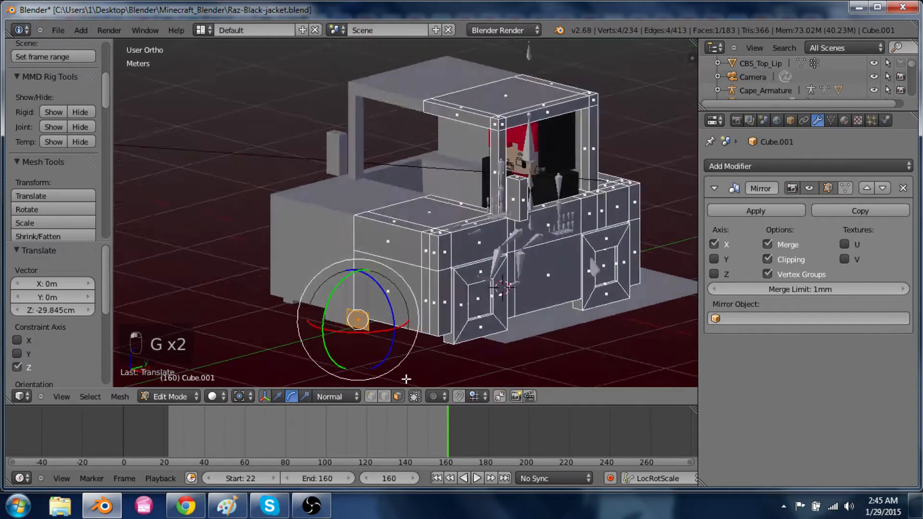
{"action": "key", "text": "g"}
{"action": "middle_click", "coordinate": [365, 376]}
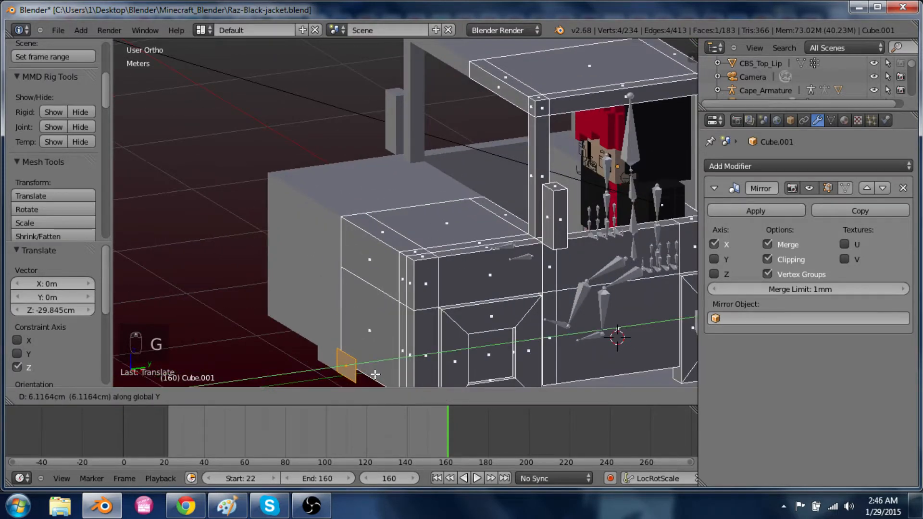
{"action": "left_click", "coordinate": [375, 375]}
{"action": "key", "text": "e"}
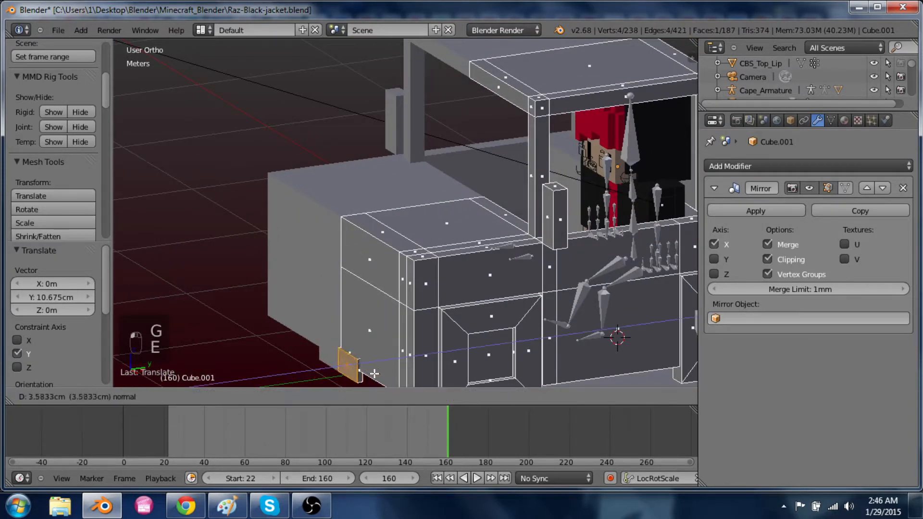
{"action": "left_click", "coordinate": [375, 374]}
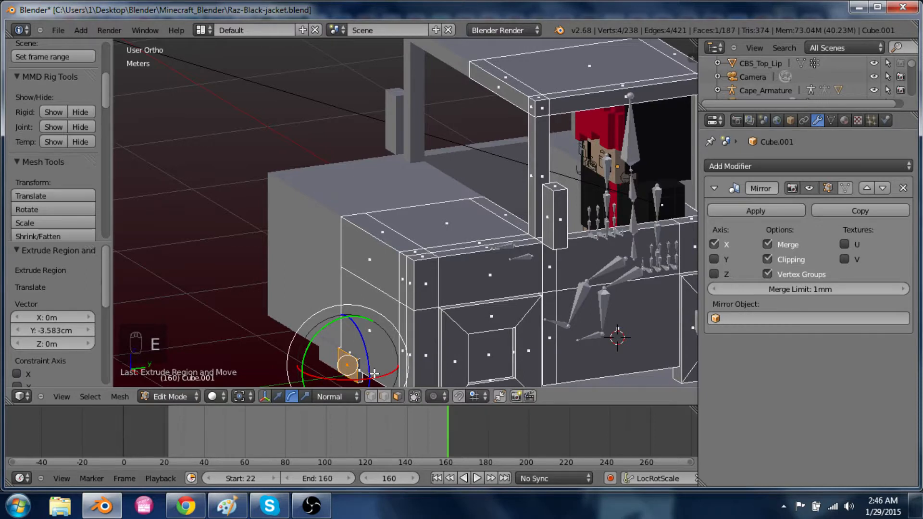
Add a lengthwise loop cut through the hood, roof and trunk with an edge slide of about 0.034
{"action": "scroll", "coordinate": [374, 374], "scroll_direction": "down", "scroll_amount": 1}
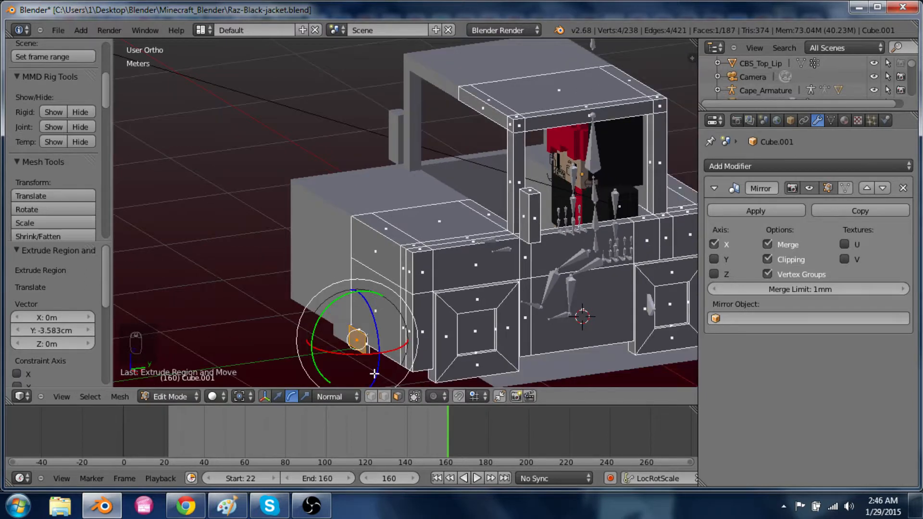
{"action": "middle_click_drag", "start_coordinate": [583, 236], "coordinate": [364, 332]}
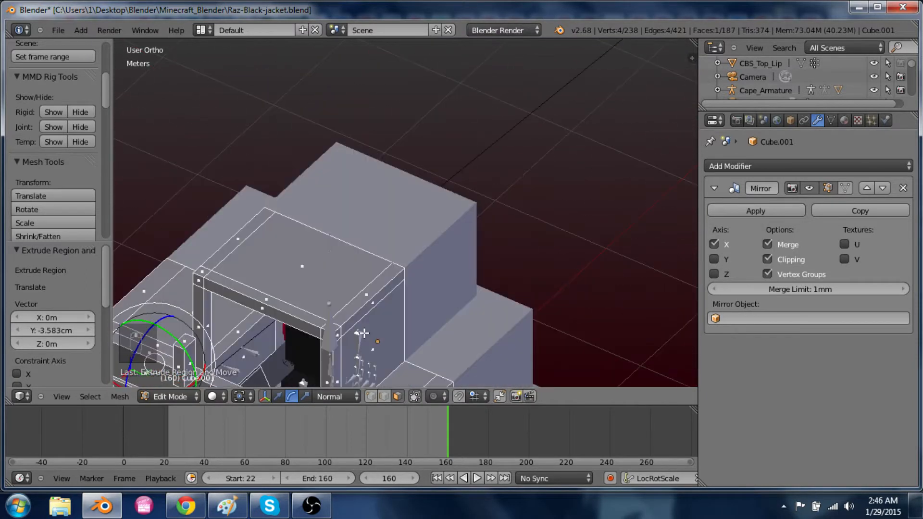
{"action": "middle_click_drag", "start_coordinate": [445, 326], "coordinate": [485, 248], "text": "shift"}
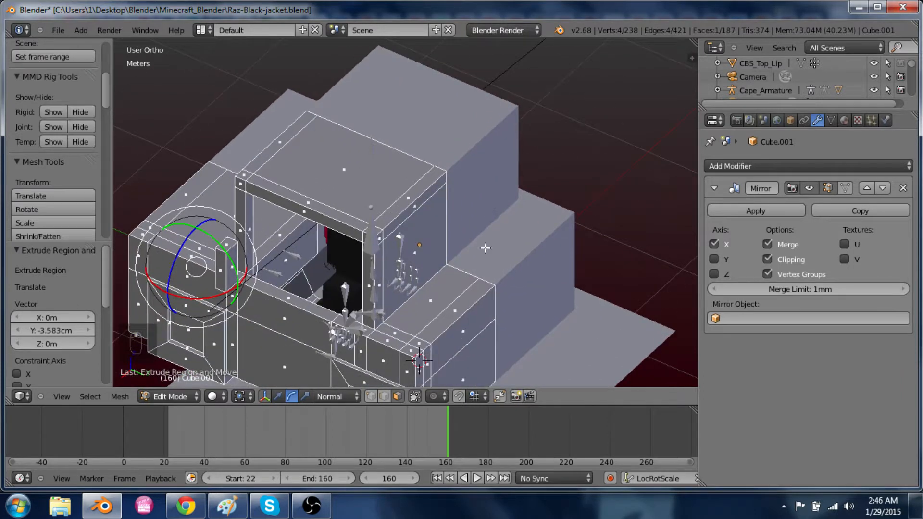
{"action": "key", "text": "ctrl+r"}
{"action": "left_click", "coordinate": [471, 304]}
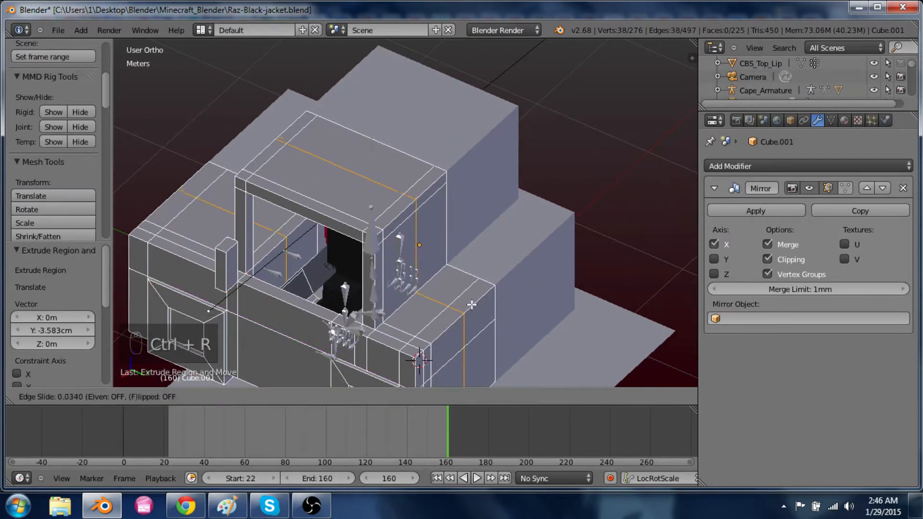
{"action": "left_click", "coordinate": [472, 304]}
In face selection mode, extrude the inner top face along the trunk's rear edge upward 14.209 cm and again by 14.543 cm
{"action": "key", "text": "ctrl+Tab"}
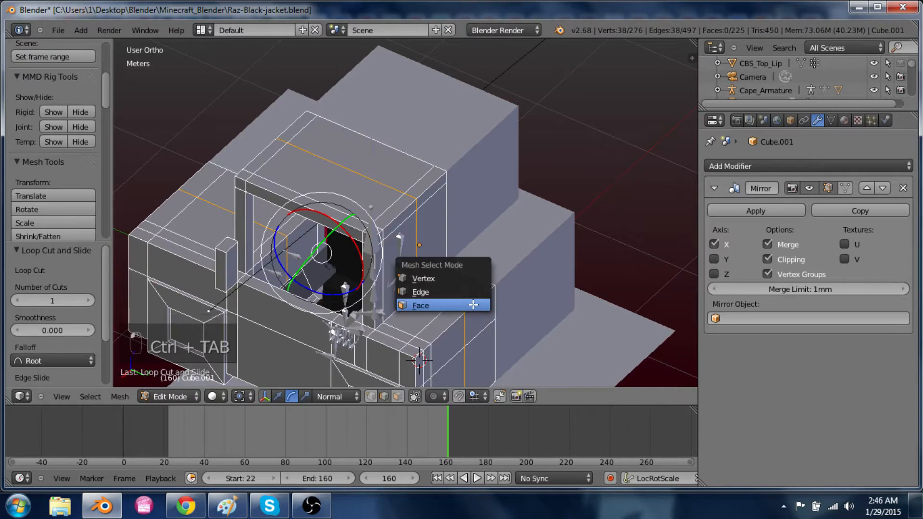
{"action": "left_click", "coordinate": [473, 304]}
{"action": "right_click", "coordinate": [473, 293]}
{"action": "key", "text": "e"}
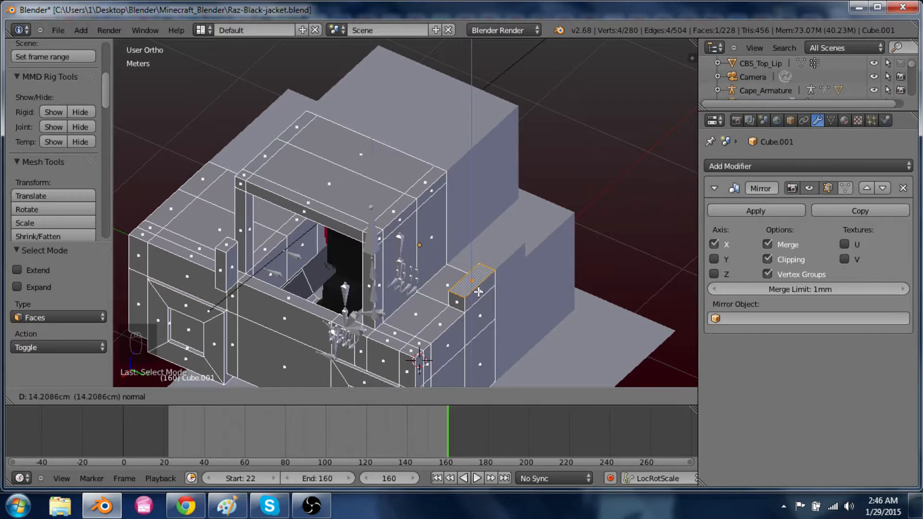
{"action": "left_click", "coordinate": [478, 291]}
{"action": "key", "text": "KP_3"}
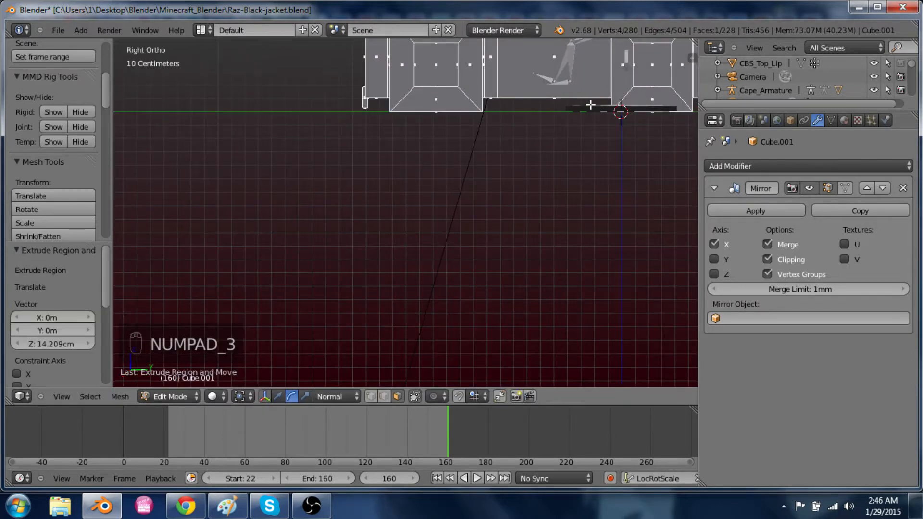
{"action": "middle_click_drag", "start_coordinate": [590, 105], "coordinate": [298, 340], "text": "shift"}
{"action": "scroll", "coordinate": [297, 340], "scroll_direction": "up", "scroll_amount": 3}
{"action": "key", "text": "e"}
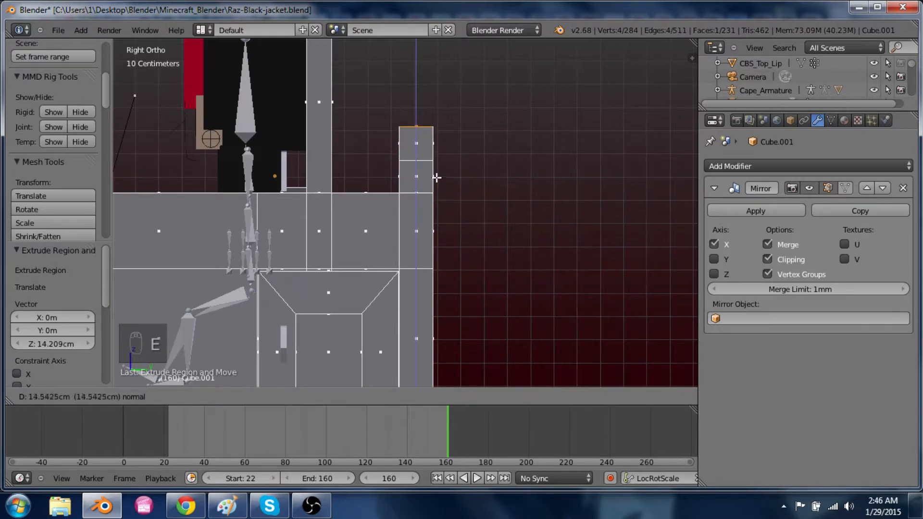
{"action": "left_click", "coordinate": [436, 177]}
Extrude the outer side face of the rear post's upper segment about 21.9 cm outward into a spoiler wing
{"action": "middle_click_drag", "start_coordinate": [436, 177], "coordinate": [431, 282]}
{"action": "key", "text": "e"}
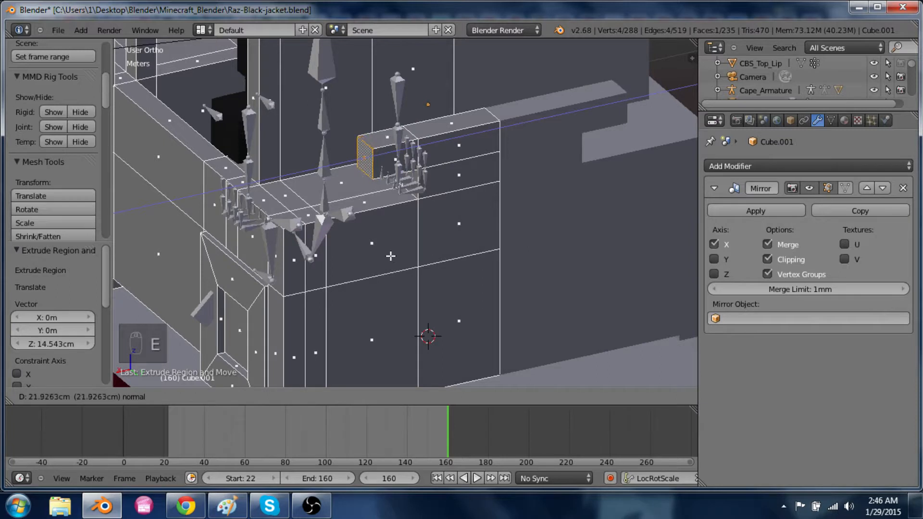
{"action": "left_click", "coordinate": [390, 256]}
{"action": "middle_click_drag", "start_coordinate": [389, 256], "coordinate": [474, 249]}
{"action": "scroll", "coordinate": [452, 252], "scroll_direction": "down", "scroll_amount": 3}
{"action": "key", "text": "Tab"}
{"action": "scroll", "coordinate": [380, 263], "scroll_direction": "down", "scroll_amount": 1}
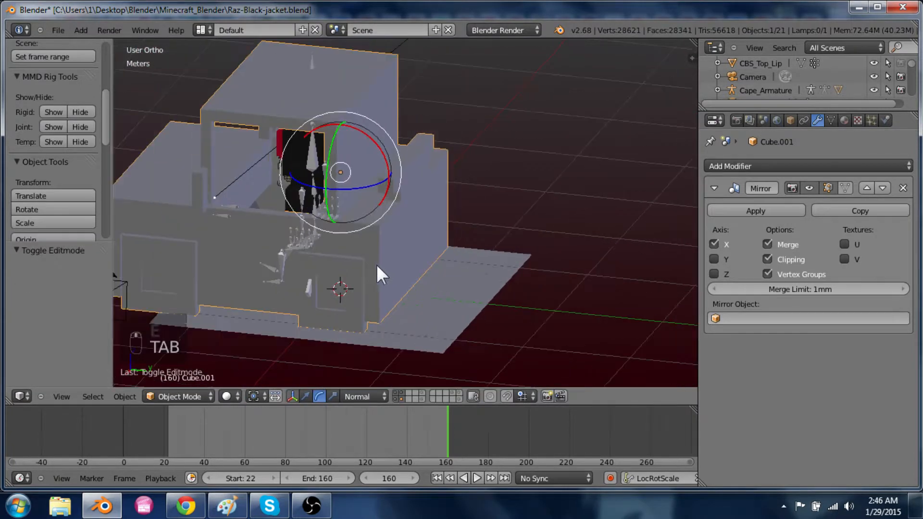
{"action": "scroll", "coordinate": [365, 270], "scroll_direction": "up", "scroll_amount": 2}
{"action": "middle_click_drag", "start_coordinate": [365, 269], "coordinate": [486, 288]}
Extrude the inner top face of the trunk just in front of the spoiler
{"action": "key", "text": "Tab"}
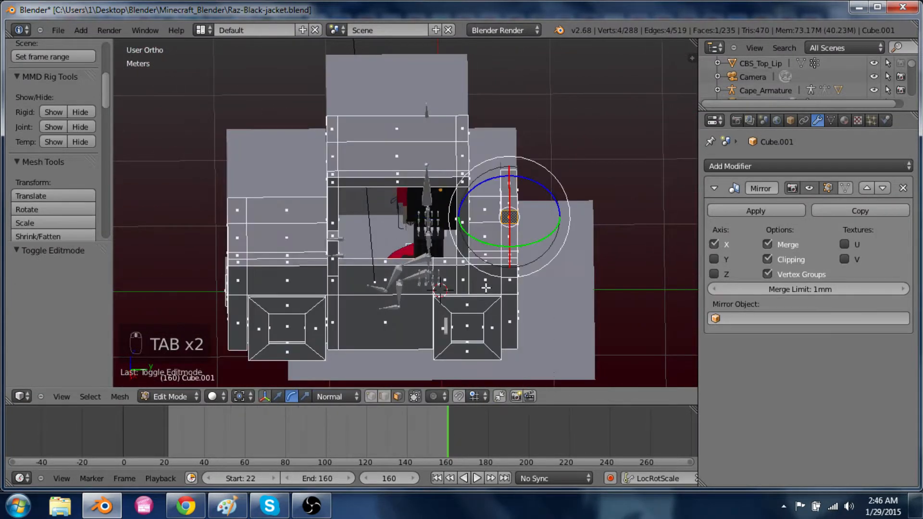
{"action": "middle_click_drag", "start_coordinate": [552, 274], "coordinate": [476, 290]}
{"action": "key", "text": "e"}
{"action": "left_click", "coordinate": [548, 228]}
{"action": "key", "text": "Tab"}
{"action": "key", "text": "Tab"}
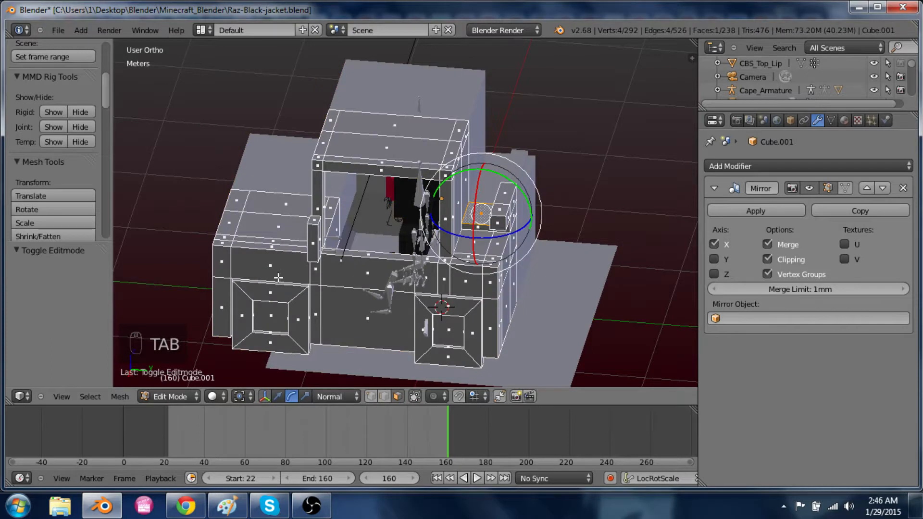
Add a horizontal loop cut low on the side panel between the wheels with an edge slide of about -0.52
{"action": "middle_click_drag", "start_coordinate": [278, 278], "coordinate": [407, 243]}
{"action": "middle_click_drag", "start_coordinate": [407, 289], "coordinate": [375, 327]}
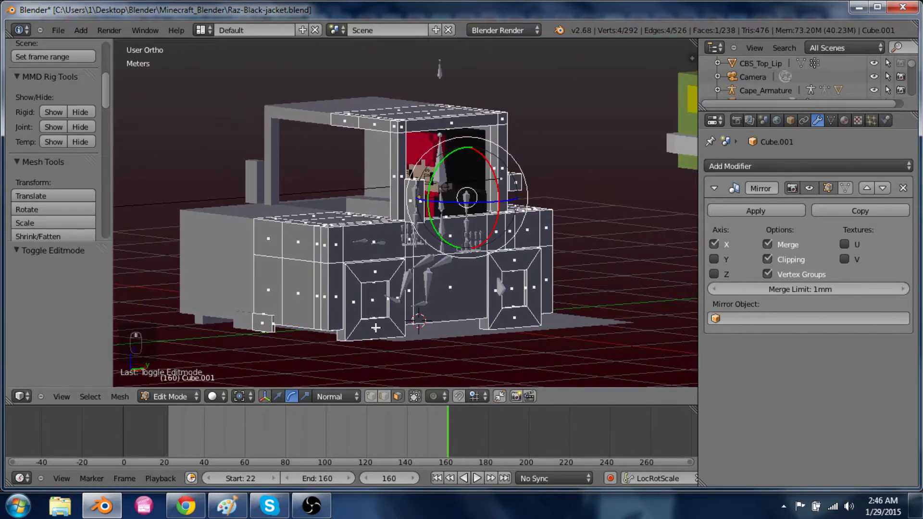
{"action": "key", "text": "ctrl+r"}
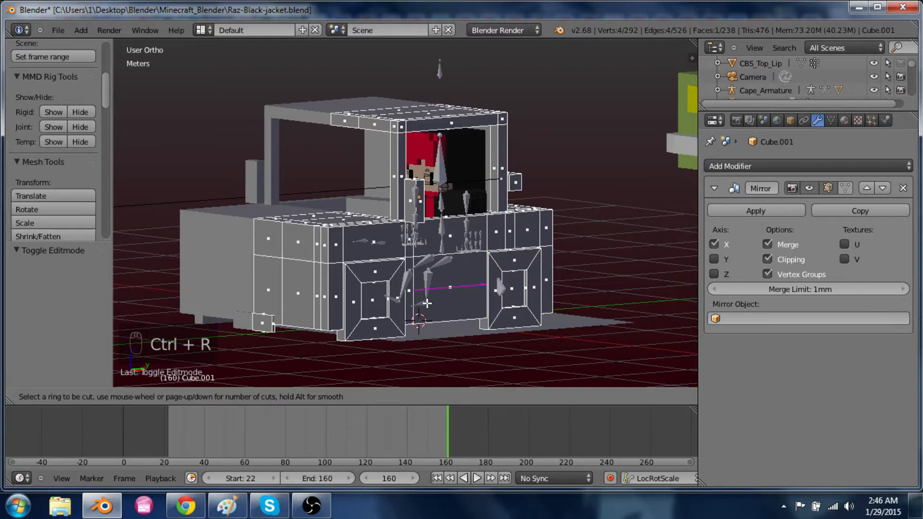
{"action": "left_click", "coordinate": [427, 303]}
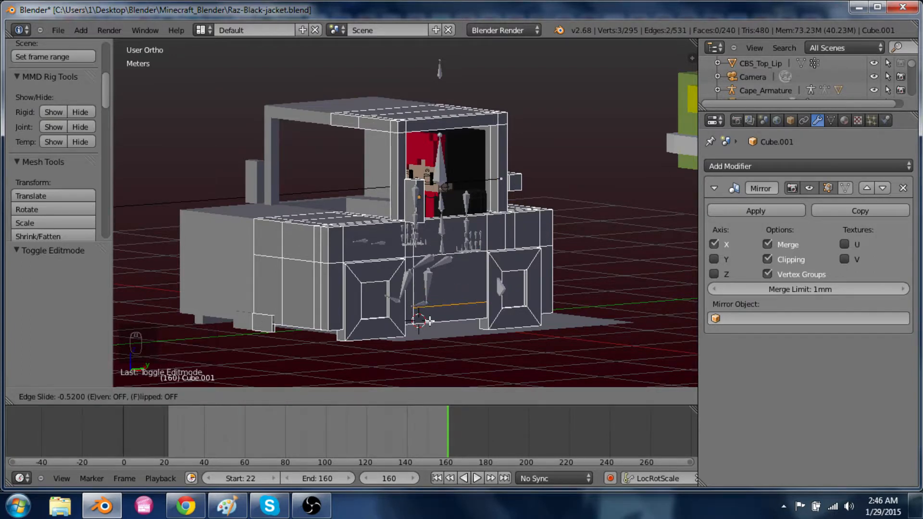
{"action": "left_click", "coordinate": [429, 320]}
Add low horizontal loop cuts across the front body with an edge slide of about -0.52 and on the side section behind the rear wheel
{"action": "key", "text": "ctrl+r"}
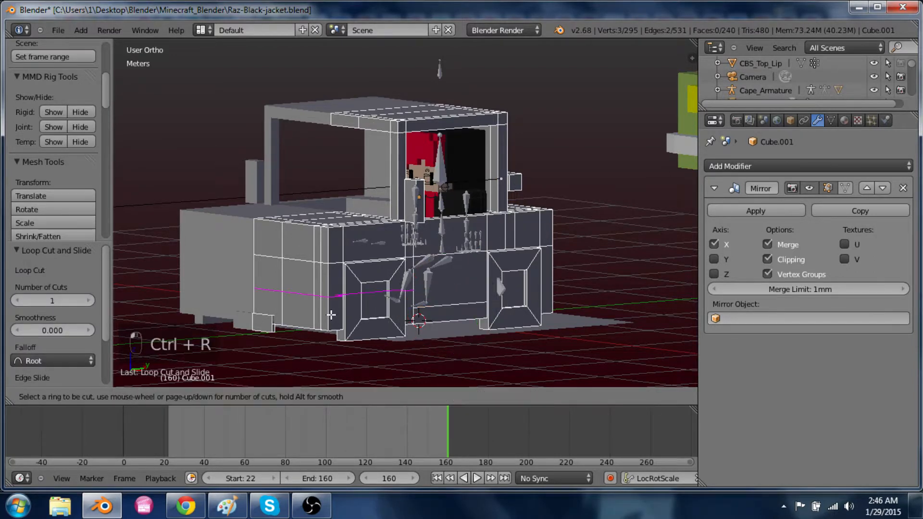
{"action": "left_click", "coordinate": [332, 317]}
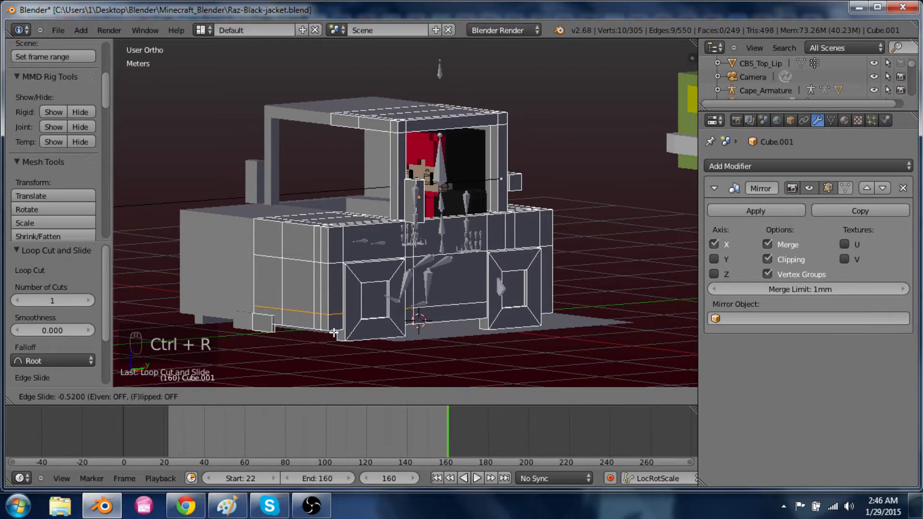
{"action": "left_click", "coordinate": [334, 332]}
{"action": "key", "text": "ctrl+r"}
{"action": "left_click", "coordinate": [553, 292]}
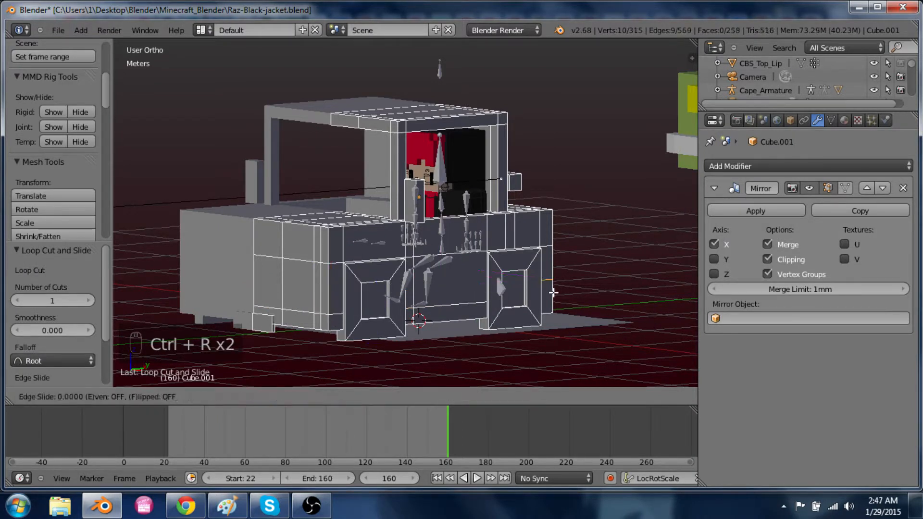
{"action": "left_click", "coordinate": [556, 304]}
In face selection mode, select the low face loops around the car's front and around its rear end
{"action": "key", "text": "ctrl+Tab"}
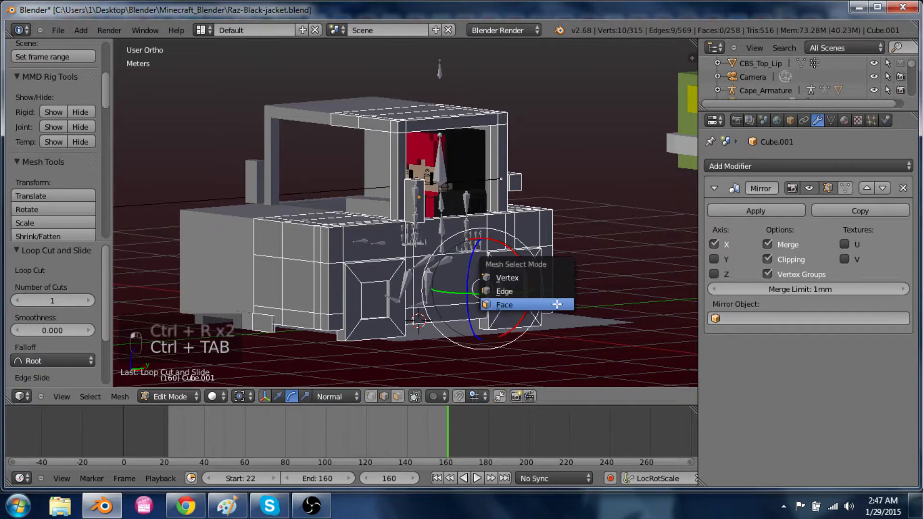
{"action": "left_click", "coordinate": [557, 303]}
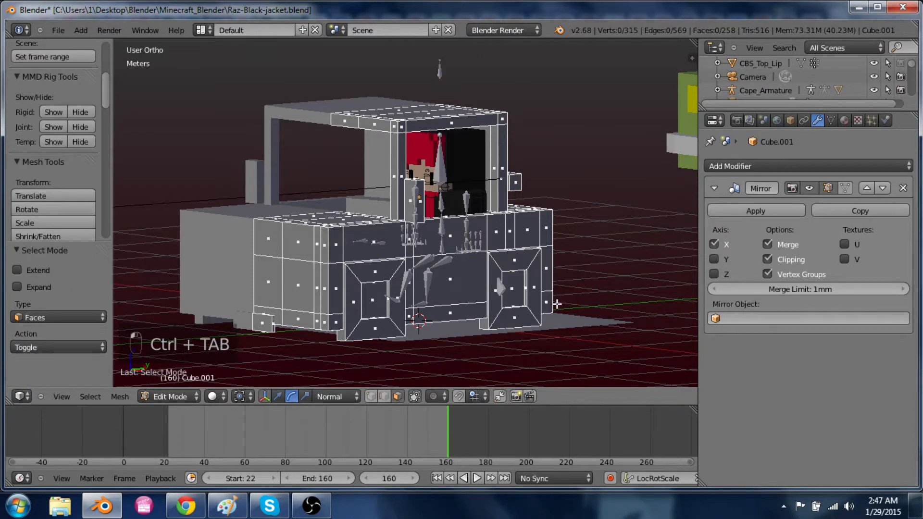
{"action": "right_click", "coordinate": [287, 316], "text": "alt"}
{"action": "middle_click_drag", "start_coordinate": [440, 327], "coordinate": [396, 335]}
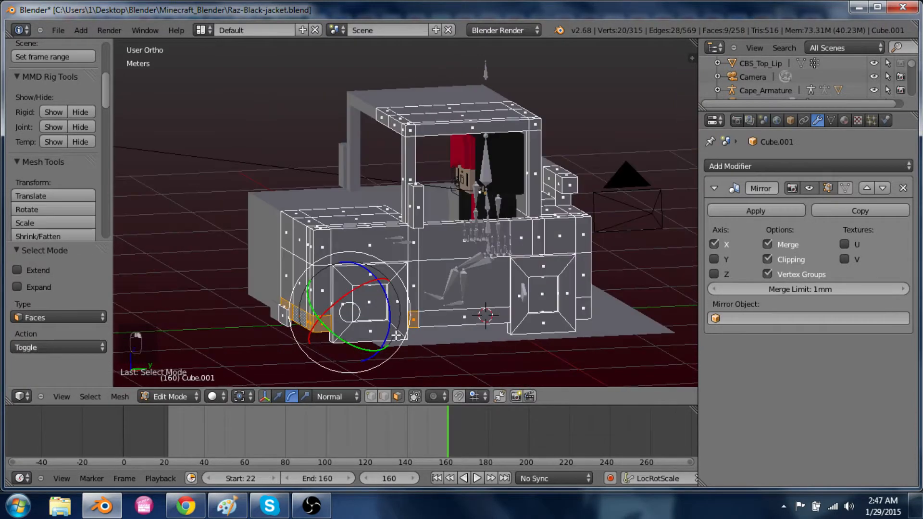
{"action": "right_click", "coordinate": [508, 320], "text": "alt+shift"}
{"action": "key", "text": "ctrl+z"}
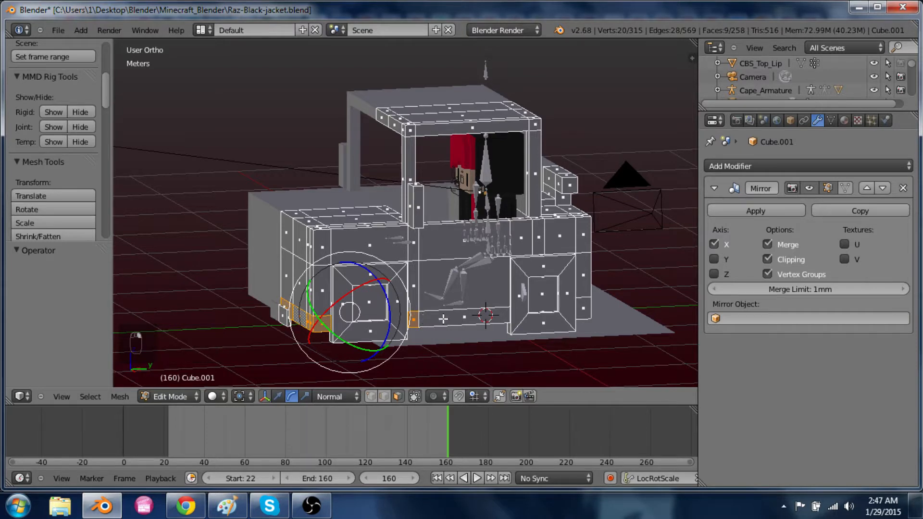
{"action": "right_click", "coordinate": [591, 307], "text": "alt+shift"}
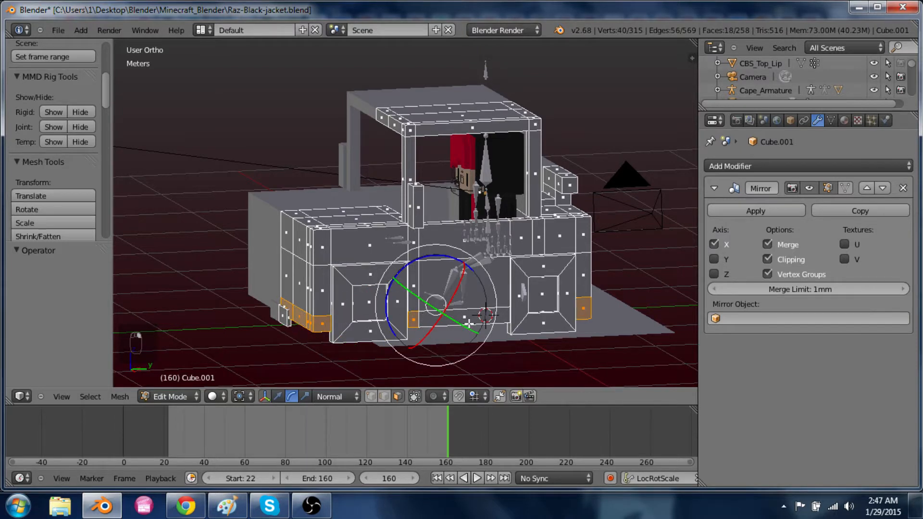
In wireframe display, add the outer low side strip between the wheels to the face selection, excluding the hidden face beside the rear wheel
{"action": "scroll", "coordinate": [469, 325], "scroll_direction": "up", "scroll_amount": 3}
{"action": "scroll", "coordinate": [491, 267], "scroll_direction": "up", "scroll_amount": 2}
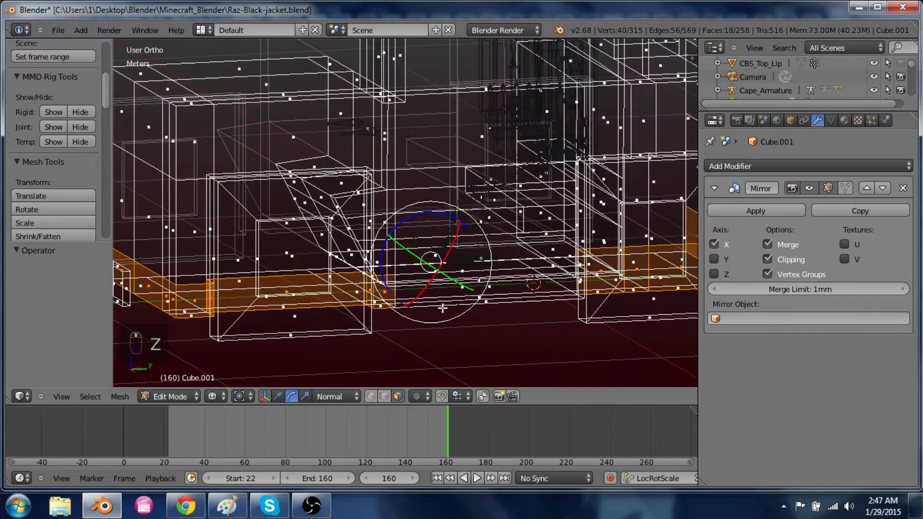
{"action": "middle_click_drag", "start_coordinate": [477, 315], "coordinate": [369, 348]}
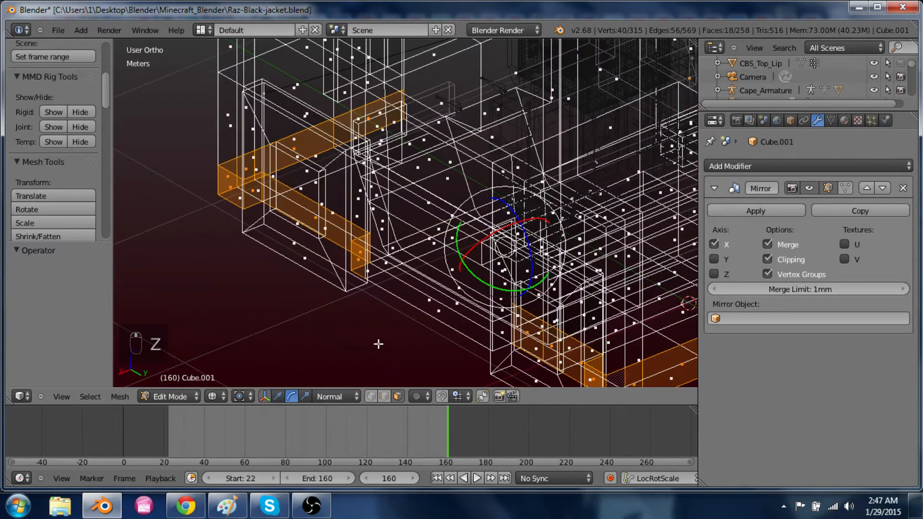
{"action": "key", "text": "z"}
{"action": "key", "text": "z"}
{"action": "middle_click_drag", "start_coordinate": [499, 341], "coordinate": [440, 297]}
{"action": "scroll", "coordinate": [440, 297], "scroll_direction": "up", "scroll_amount": 4}
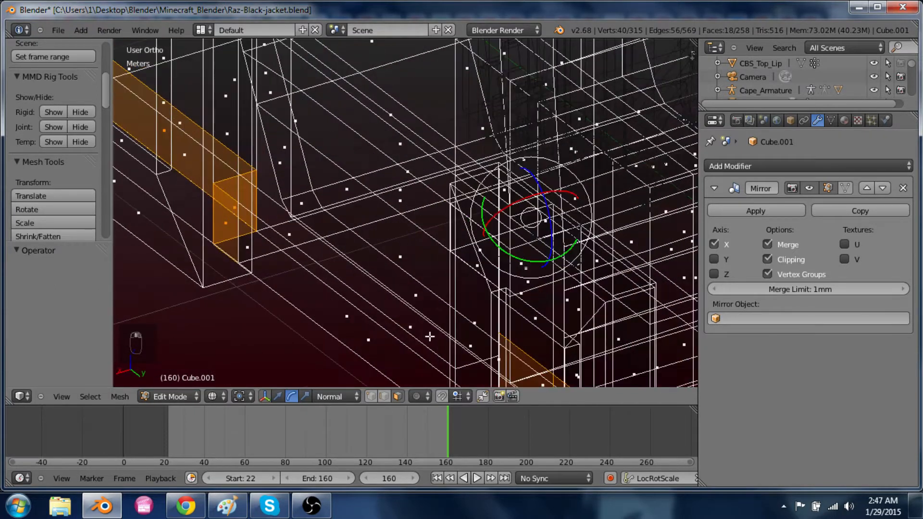
{"action": "middle_click_drag", "start_coordinate": [429, 336], "coordinate": [345, 148], "text": "shift"}
{"action": "right_click", "coordinate": [374, 220], "text": "shift"}
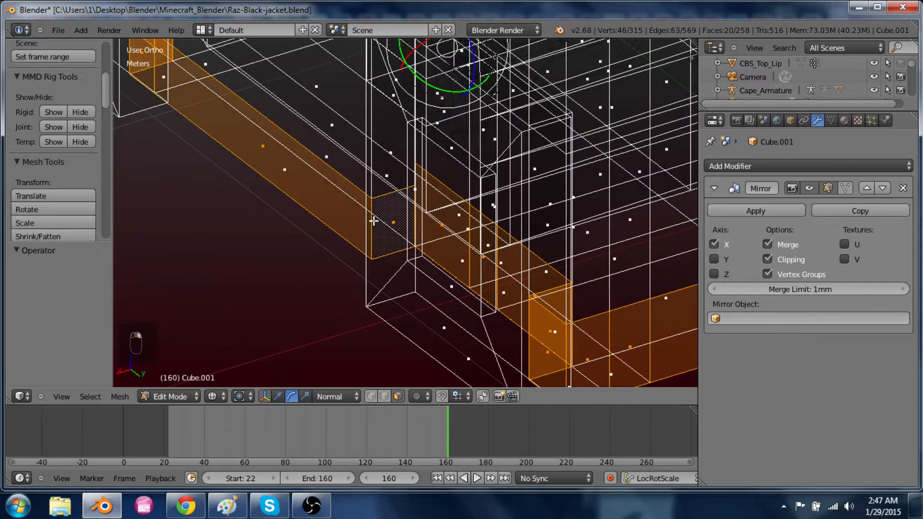
{"action": "key", "text": "z"}
{"action": "middle_click_drag", "start_coordinate": [348, 248], "coordinate": [353, 286]}
{"action": "key", "text": "z"}
{"action": "right_click", "coordinate": [421, 267], "text": "shift"}
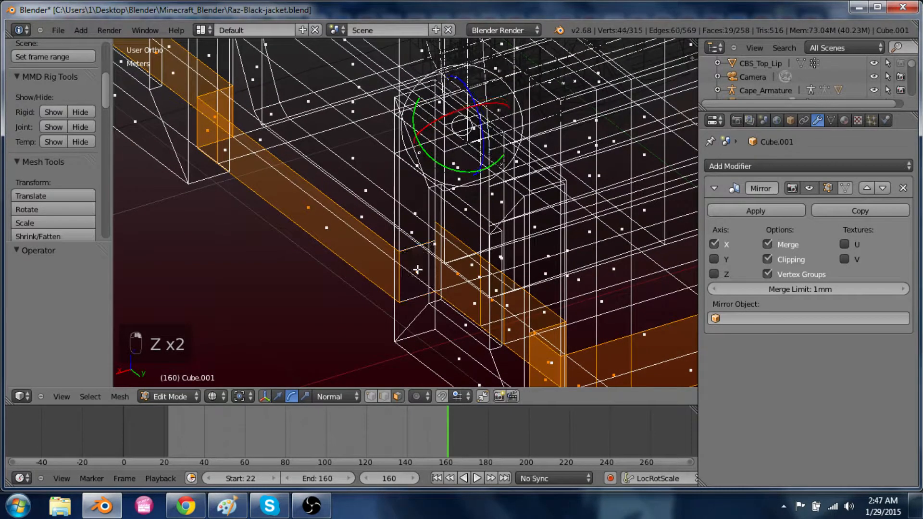
Deselect the hidden low faces behind the front wheel block
{"action": "mouse_move", "coordinate": [204, 204]}
{"action": "middle_mouse_down", "text": "shift"}
{"action": "mouse_move", "coordinate": [258, 258]}
{"action": "mouse_move", "coordinate": [319, 262]}
{"action": "mouse_move", "coordinate": [338, 210]}
{"action": "mouse_move", "coordinate": [360, 212]}
{"action": "middle_mouse_up", "text": "shift"}
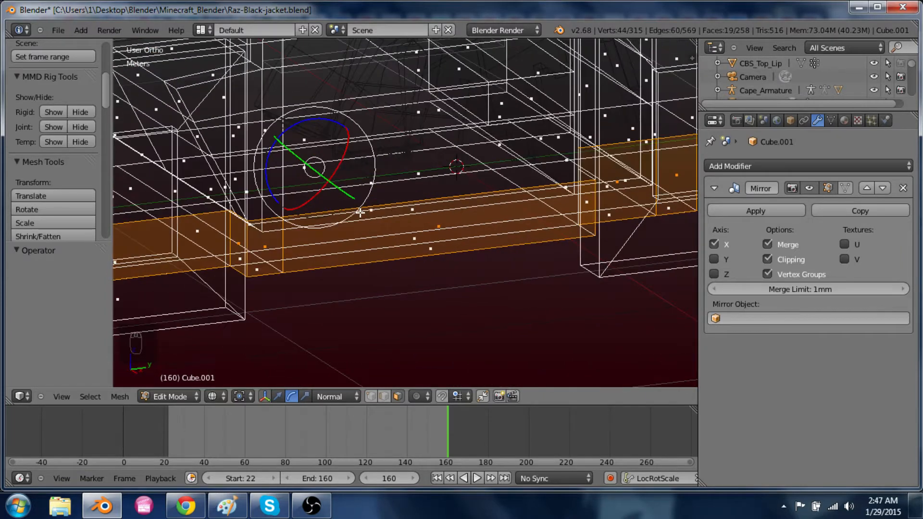
{"action": "right_click", "coordinate": [239, 242], "text": "shift"}
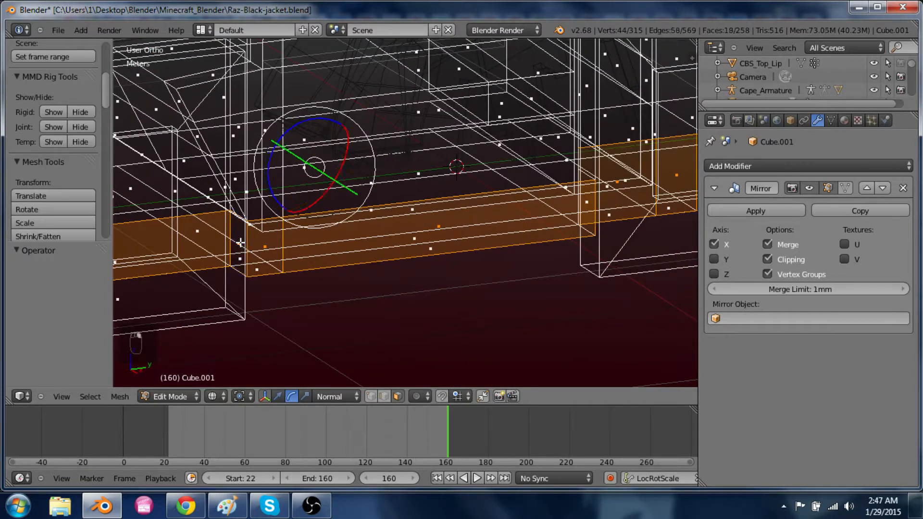
{"action": "right_click", "coordinate": [190, 256], "text": "shift"}
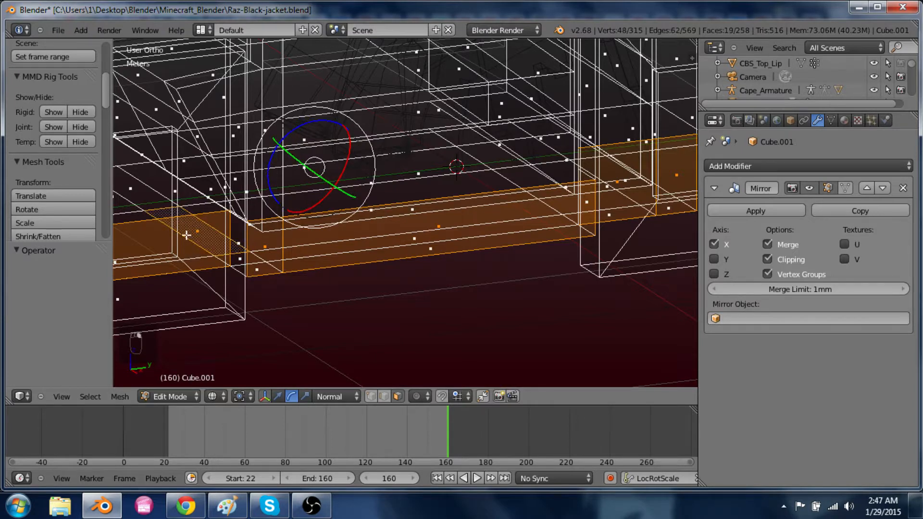
{"action": "key", "text": "c"}
{"action": "middle_click", "coordinate": [188, 234]}
{"action": "right_click", "coordinate": [182, 250]}
{"action": "scroll", "coordinate": [181, 251], "scroll_direction": "down", "scroll_amount": 2}
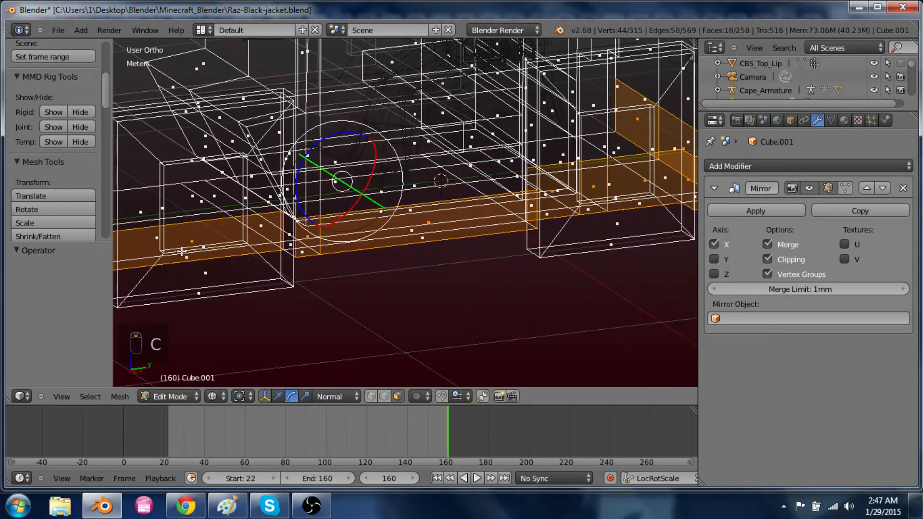
{"action": "right_click", "coordinate": [190, 241], "text": "shift"}
Deselect the hidden low faces behind the rear wheel and the leftover inner faces beside both wheels, and return to solid display
{"action": "middle_click_drag", "start_coordinate": [533, 286], "coordinate": [378, 313], "text": "shift"}
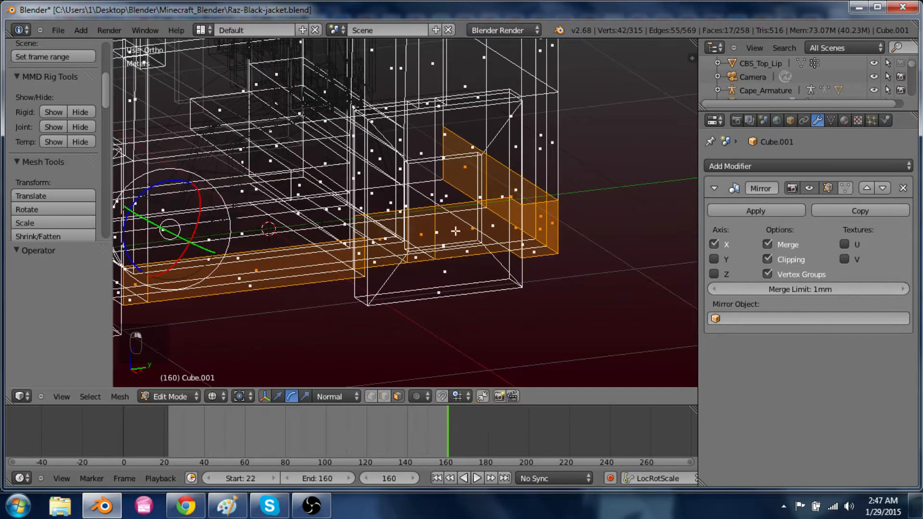
{"action": "key", "text": "c"}
{"action": "middle_click_drag", "start_coordinate": [469, 243], "coordinate": [391, 236]}
{"action": "right_click", "coordinate": [392, 237]}
{"action": "scroll", "coordinate": [398, 244], "scroll_direction": "down", "scroll_amount": 1}
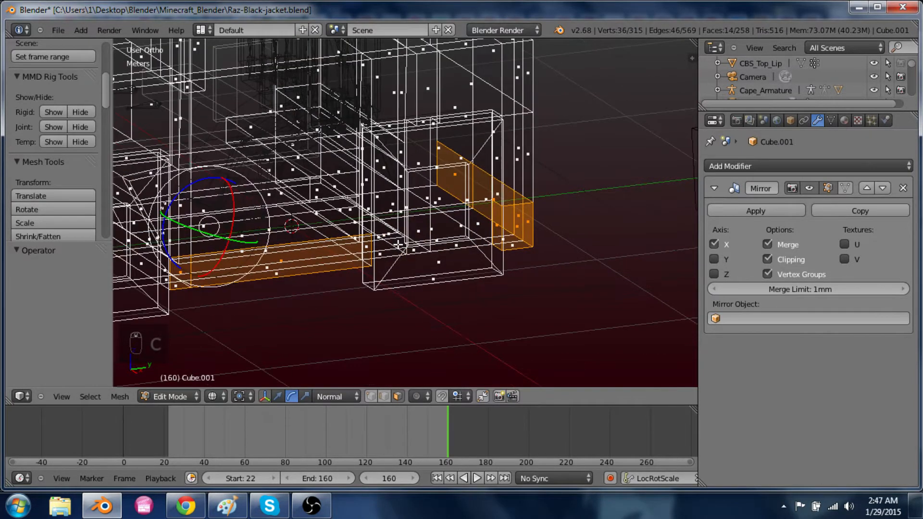
{"action": "right_click", "coordinate": [495, 222], "text": "shift"}
{"action": "middle_click_drag", "start_coordinate": [369, 288], "coordinate": [434, 274], "text": "shift"}
{"action": "right_click", "coordinate": [218, 255], "text": "shift"}
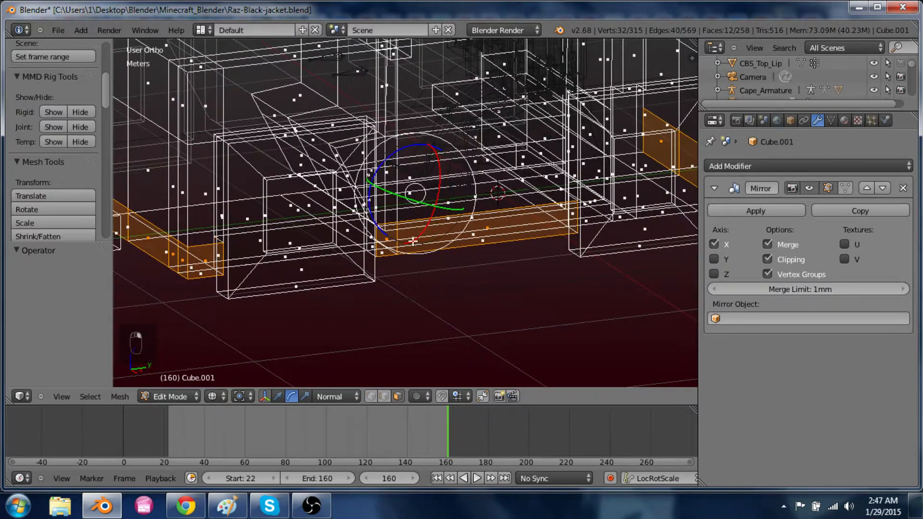
{"action": "middle_click_drag", "start_coordinate": [413, 240], "coordinate": [413, 216]}
{"action": "key", "text": "z"}
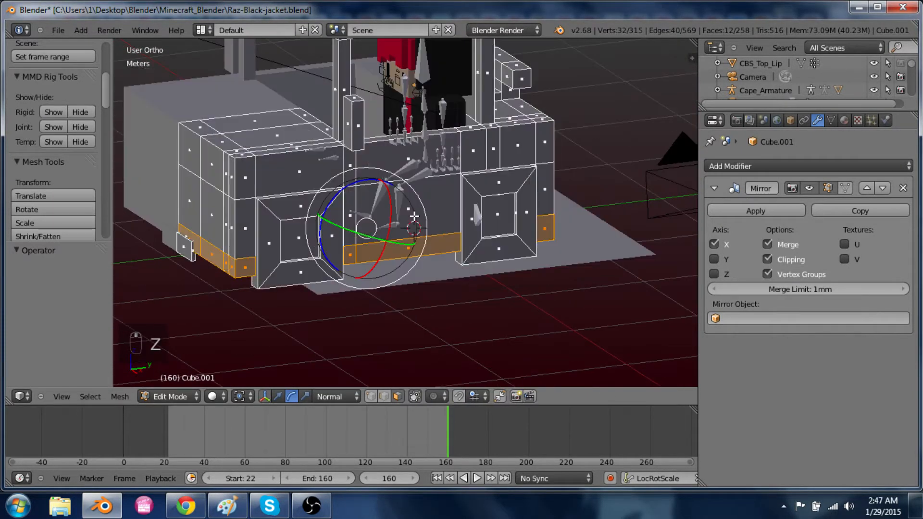
Extrude the selected lower band faces in place and fatten them outward by about 0.04 into a body skirt
{"action": "key", "text": "e"}
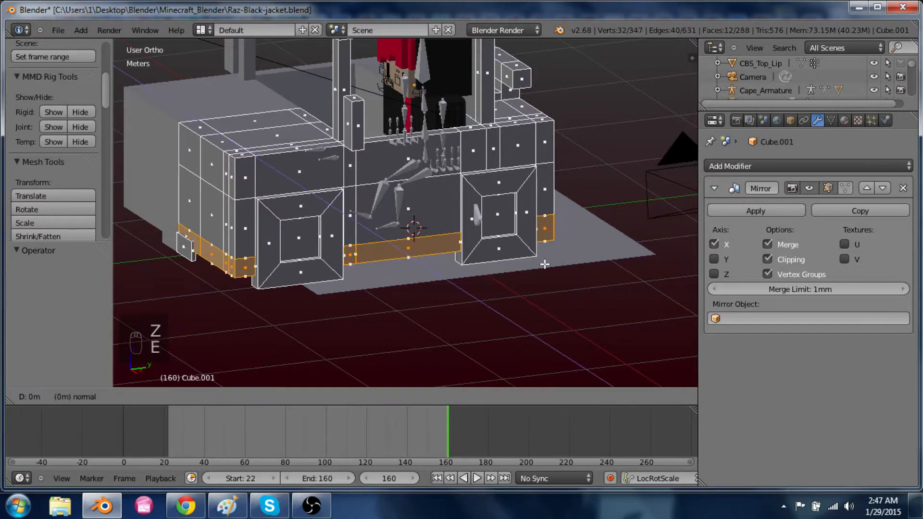
{"action": "right_click", "coordinate": [545, 264]}
{"action": "key", "text": "alt+s"}
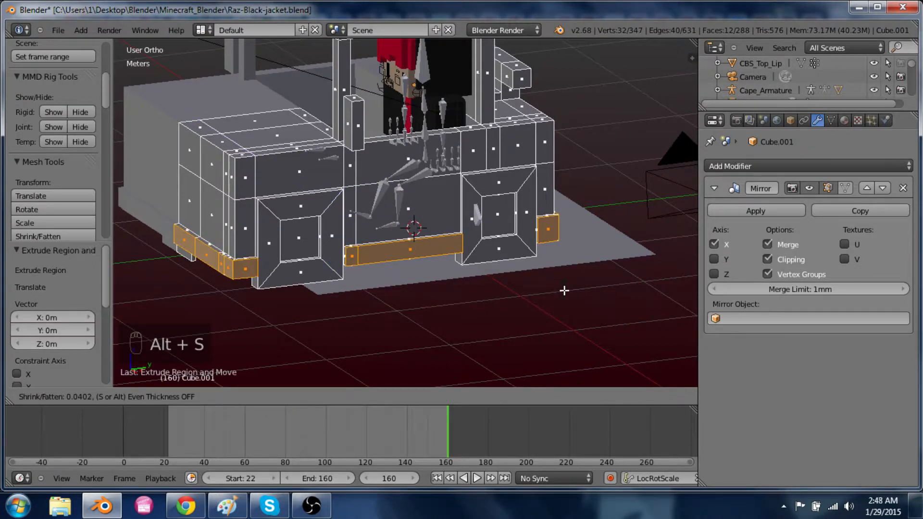
{"action": "left_click", "coordinate": [564, 291]}
Select the whole small front block and move it -4.663 cm along Y so it sits in front of the skirt
{"action": "right_click", "coordinate": [182, 250]}
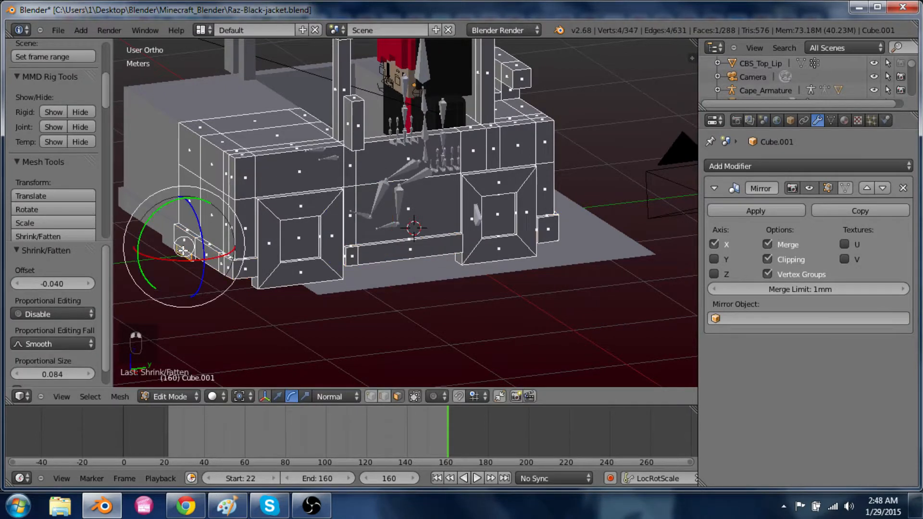
{"action": "key", "text": "ctrl+l"}
{"action": "key", "text": "g"}
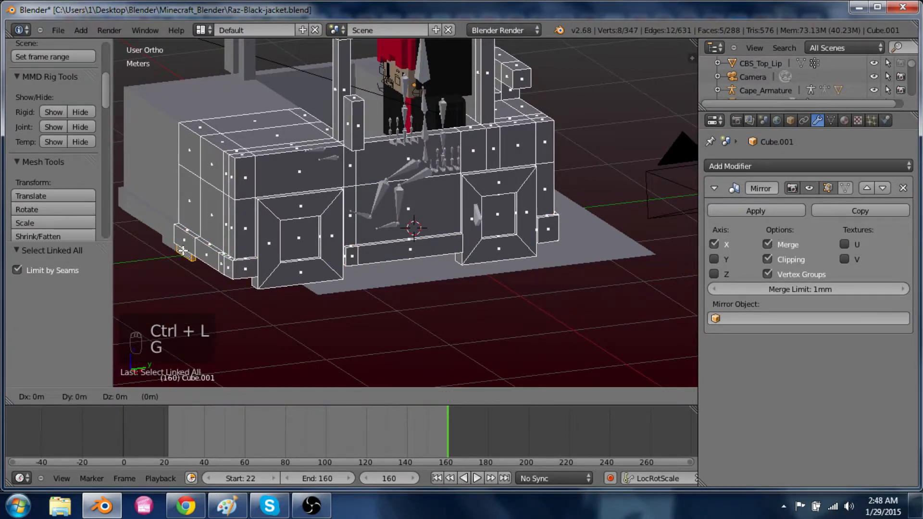
{"action": "key", "text": "y"}
{"action": "left_click", "coordinate": [177, 248]}
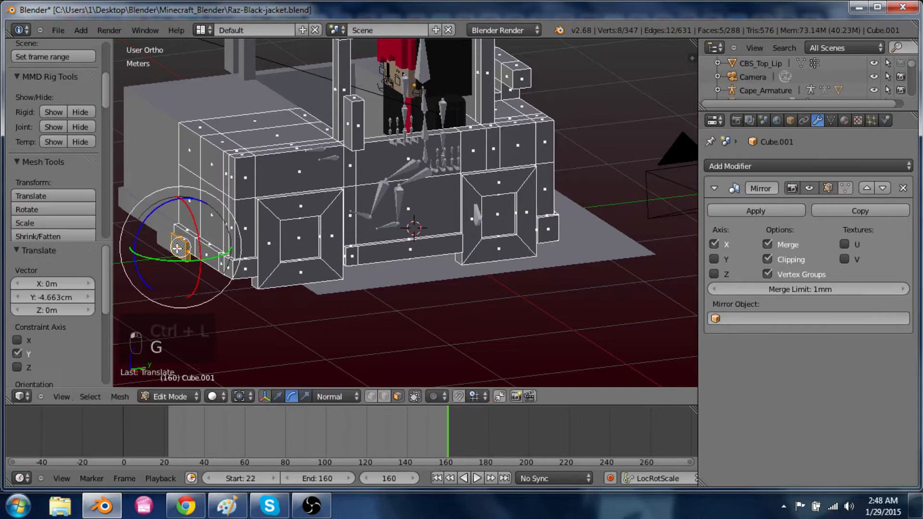
{"action": "scroll", "coordinate": [339, 283], "scroll_direction": "down", "scroll_amount": 3}
{"action": "key", "text": "Tab"}
{"action": "middle_click_drag", "start_coordinate": [322, 295], "coordinate": [461, 290]}
{"action": "scroll", "coordinate": [447, 283], "scroll_direction": "up", "scroll_amount": 2}
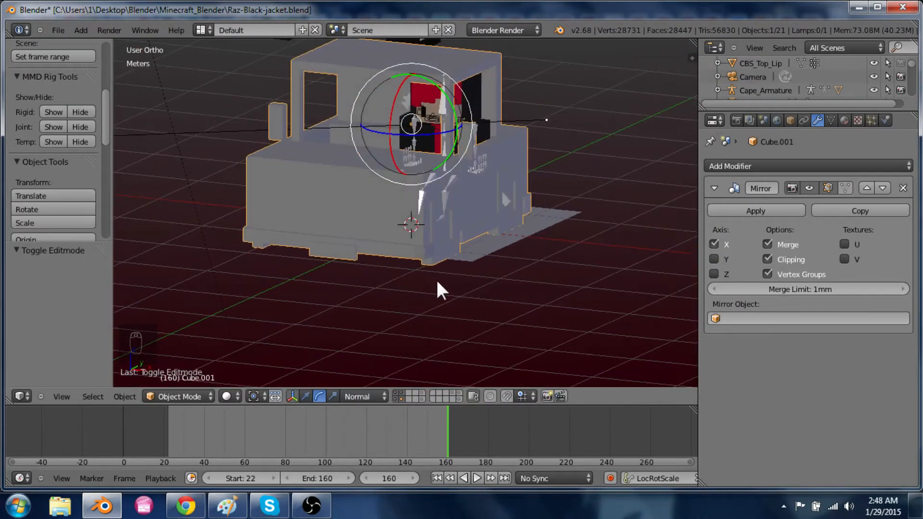
Duplicate the large face on the car's lower front in place and scale the copy to 0.678
{"action": "key", "text": "Tab"}
{"action": "scroll", "coordinate": [436, 280], "scroll_direction": "up", "scroll_amount": 3}
{"action": "right_click", "coordinate": [368, 218]}
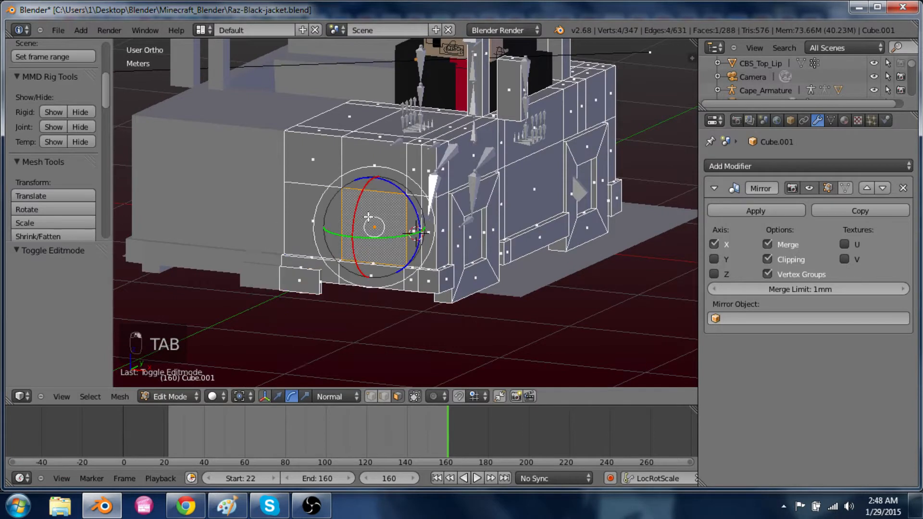
{"action": "key", "text": "shift+d"}
{"action": "right_click", "coordinate": [389, 252]}
{"action": "key", "text": "s"}
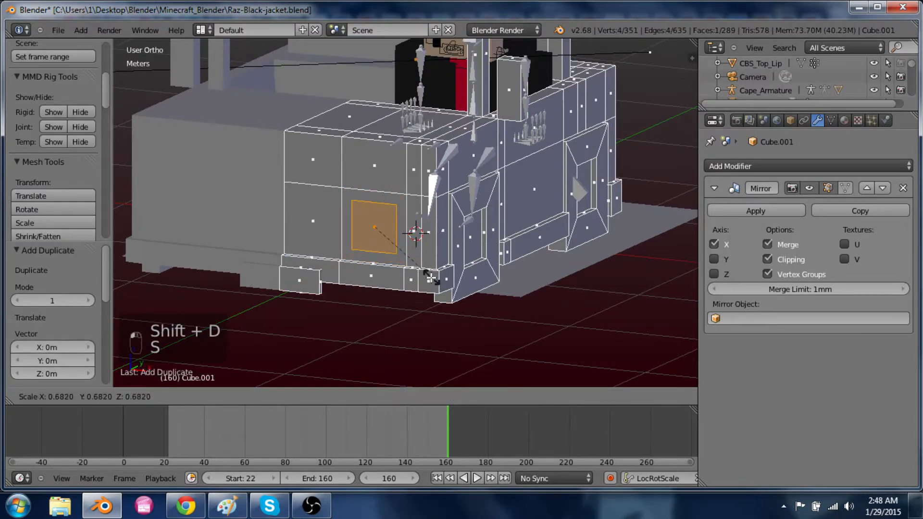
{"action": "left_click", "coordinate": [430, 278]}
In front view, scale the duplicated face down again by a factor of 0.664
{"action": "key", "text": "KP_1"}
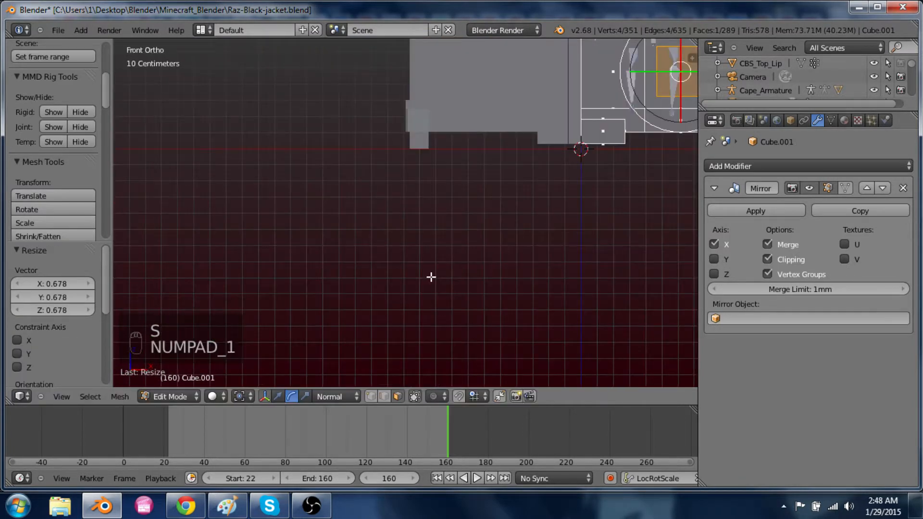
{"action": "middle_click_drag", "start_coordinate": [672, 141], "coordinate": [406, 305], "text": "shift"}
{"action": "scroll", "coordinate": [395, 312], "scroll_direction": "up", "scroll_amount": 3}
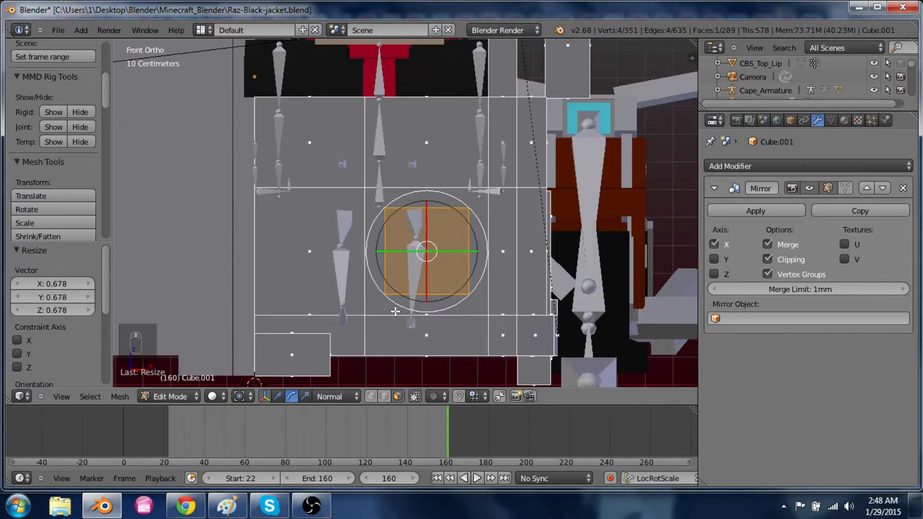
{"action": "key", "text": "s"}
{"action": "left_click", "coordinate": [516, 311]}
Move the duplicated face 17.208 cm in X and 26.902 cm in Z, and again by -5.09 cm in X and 6.059 cm in Z
{"action": "key", "text": "g"}
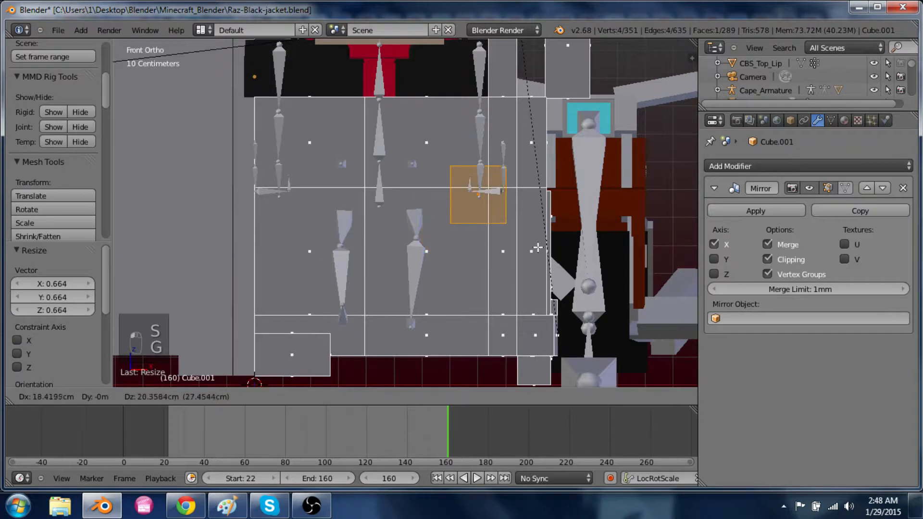
{"action": "left_click", "coordinate": [532, 233]}
{"action": "key", "text": "g"}
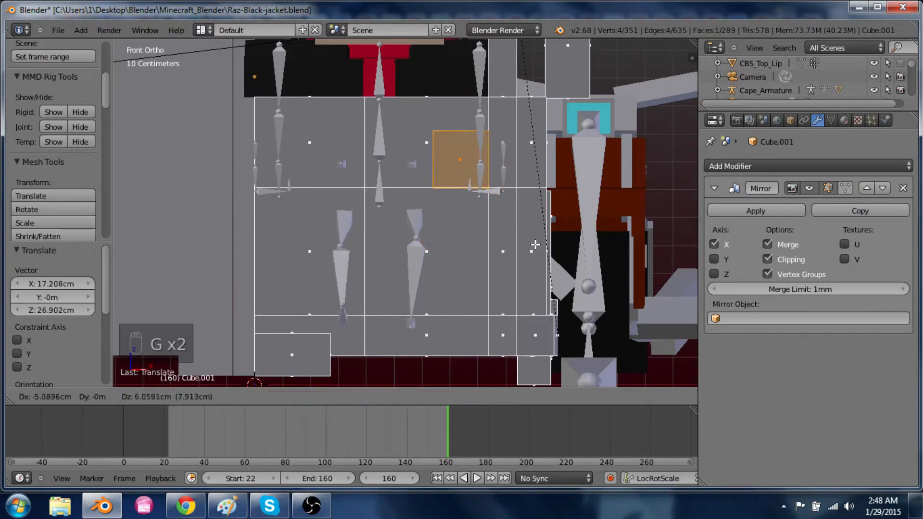
{"action": "left_click", "coordinate": [535, 244]}
{"action": "mouse_move", "coordinate": [534, 244]}
{"action": "middle_mouse_down"}
{"action": "mouse_move", "coordinate": [495, 342]}
{"action": "mouse_move", "coordinate": [478, 317]}
{"action": "middle_mouse_up"}
{"action": "key", "text": "z"}
{"action": "key", "text": "z"}
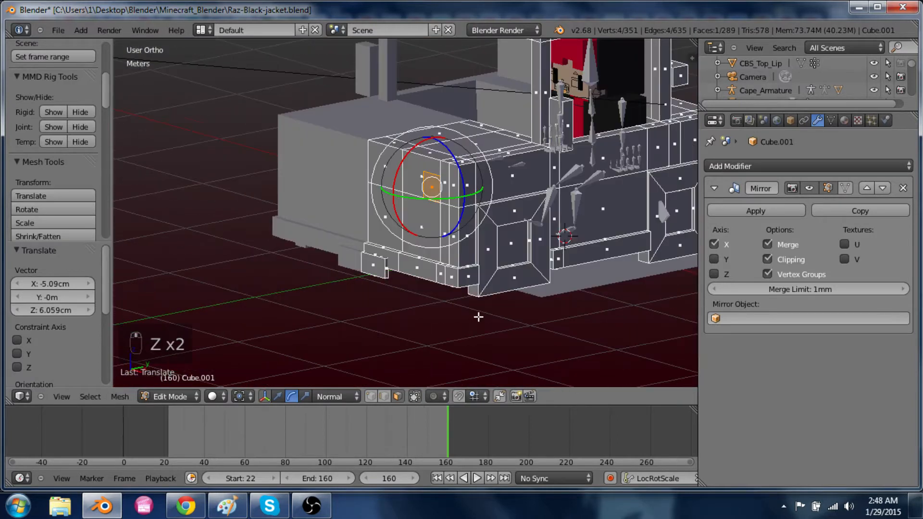
{"action": "middle_click_drag", "start_coordinate": [478, 246], "coordinate": [479, 275]}
{"action": "scroll", "coordinate": [479, 274], "scroll_direction": "up", "scroll_amount": 2}
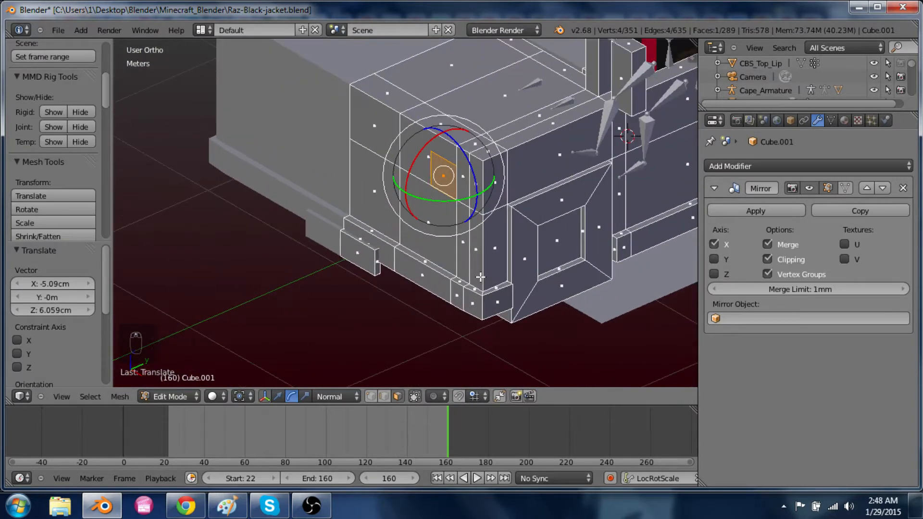
Extrude the small front face -2.721 cm along Y and check the car against the blue car in the reference picture
{"action": "key", "text": "e"}
{"action": "left_click", "coordinate": [482, 238]}
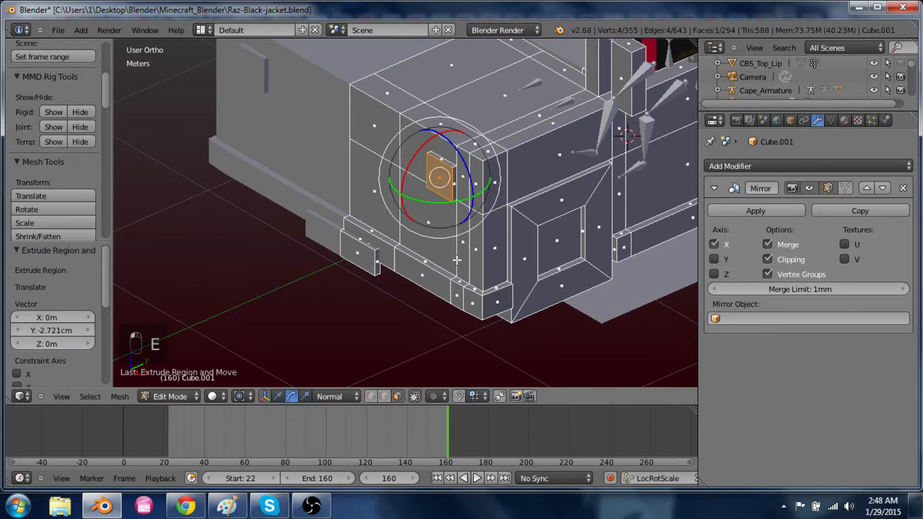
{"action": "key", "text": "Tab"}
{"action": "scroll", "coordinate": [453, 260], "scroll_direction": "down", "scroll_amount": 4}
{"action": "middle_click_drag", "start_coordinate": [452, 259], "coordinate": [509, 231]}
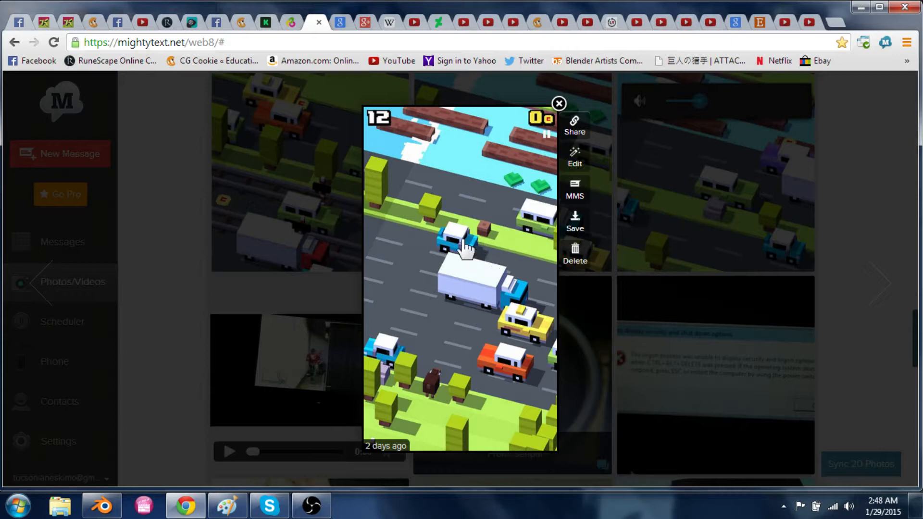
{"action": "key", "text": "alt+Tab"}
{"action": "key", "text": "Tab"}
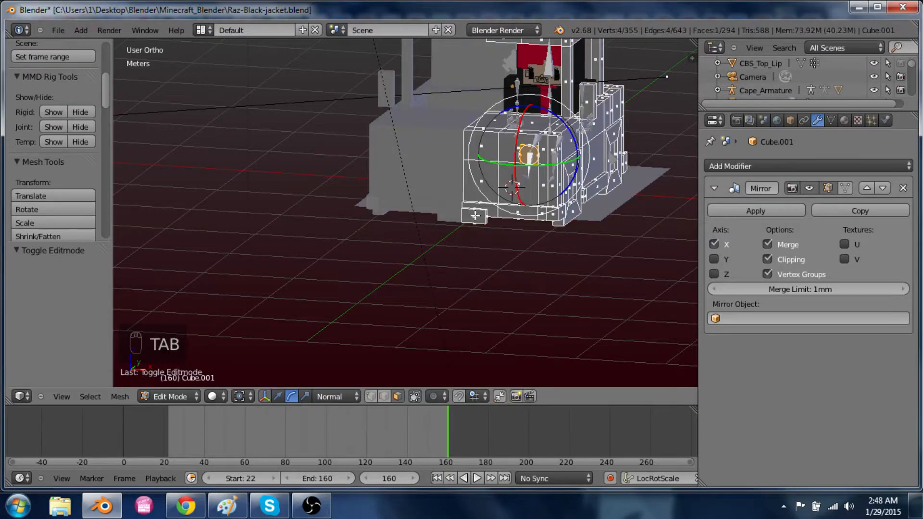
{"action": "scroll", "coordinate": [474, 216], "scroll_direction": "up", "scroll_amount": 4}
{"action": "middle_click_drag", "start_coordinate": [389, 330], "coordinate": [423, 204]}
{"action": "right_click", "coordinate": [426, 201]}
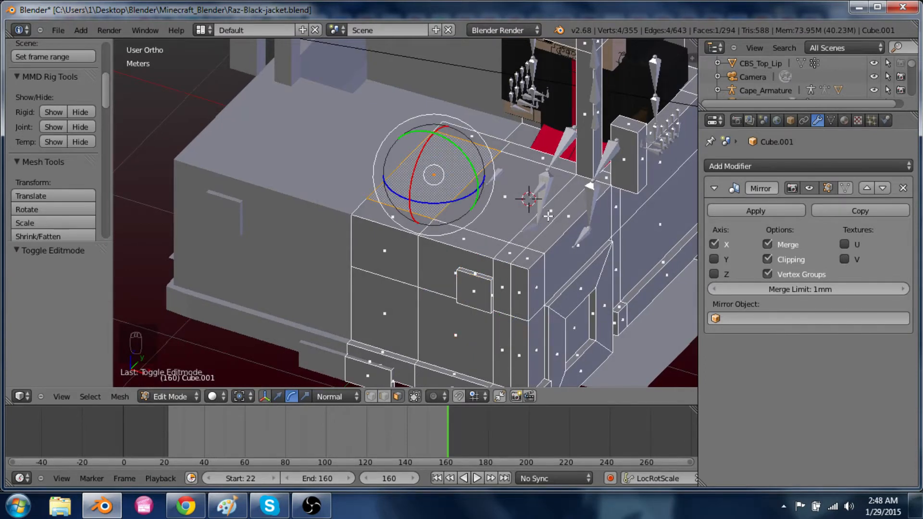
{"action": "middle_click_drag", "start_coordinate": [548, 216], "coordinate": [395, 282], "text": "shift"}
{"action": "scroll", "coordinate": [401, 303], "scroll_direction": "up", "scroll_amount": 2}
{"action": "scroll", "coordinate": [395, 282], "scroll_direction": "down", "scroll_amount": 1}
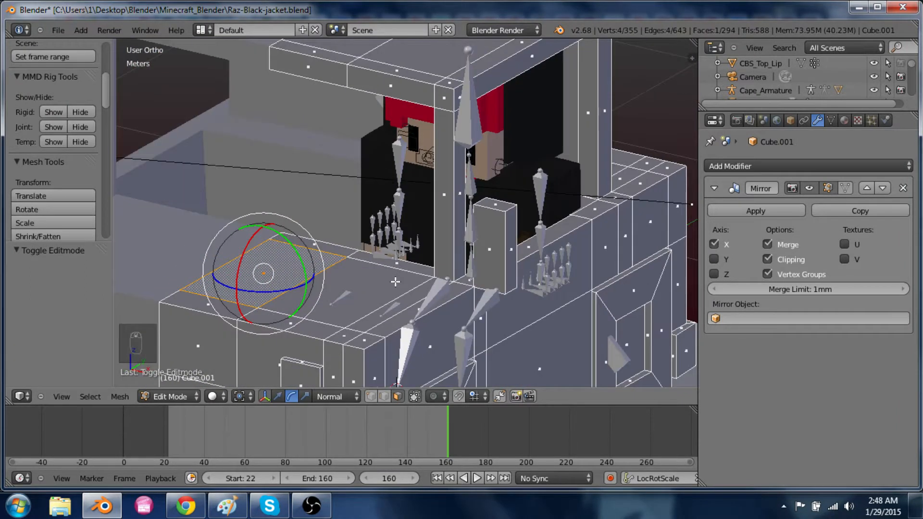
{"action": "scroll", "coordinate": [395, 282], "scroll_direction": "down", "scroll_amount": 4}
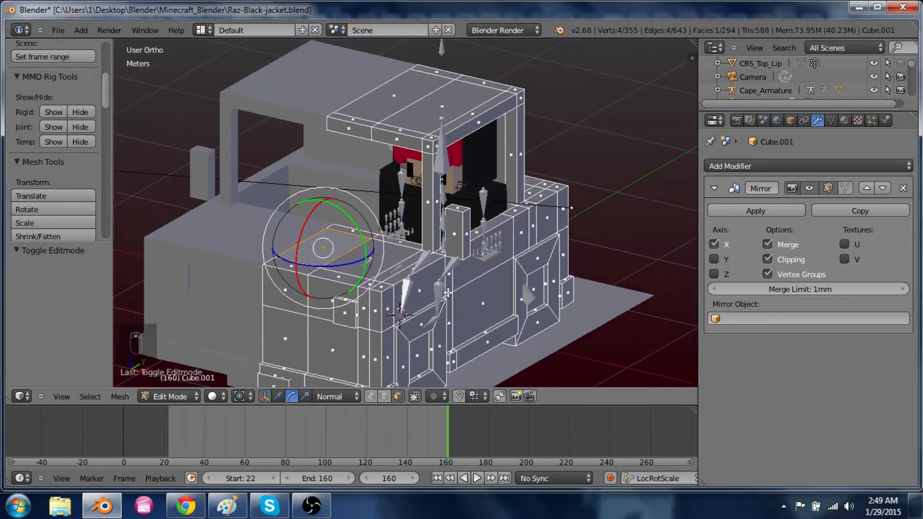
Duplicate the rear skirt face near the corner in place and scale the copy to 0.555 along X
{"action": "middle_click_drag", "start_coordinate": [463, 319], "coordinate": [261, 320]}
{"action": "middle_click_drag", "start_coordinate": [335, 341], "coordinate": [420, 248], "text": "shift"}
{"action": "scroll", "coordinate": [423, 250], "scroll_direction": "up", "scroll_amount": 3}
{"action": "right_click", "coordinate": [485, 329]}
{"action": "middle_click_drag", "start_coordinate": [496, 315], "coordinate": [452, 271], "text": "shift"}
{"action": "key", "text": "shift+d"}
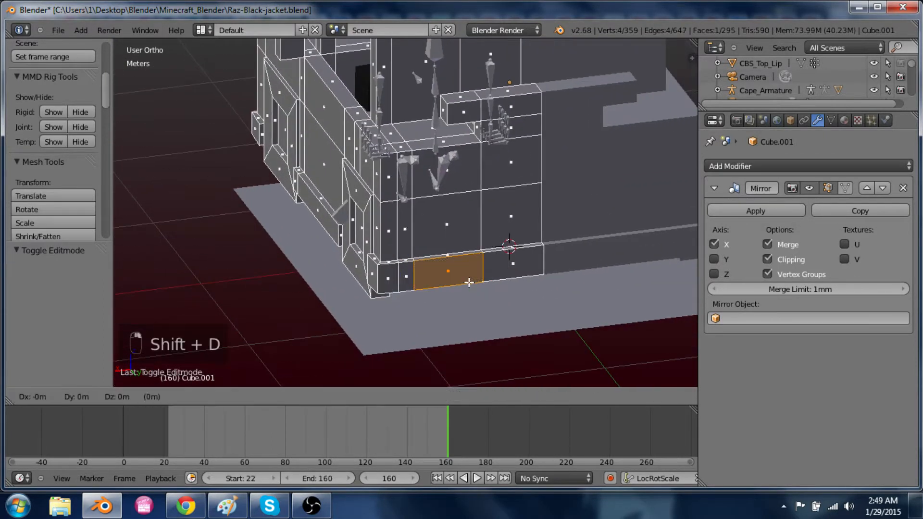
{"action": "right_click", "coordinate": [468, 279]}
{"action": "key", "text": "s"}
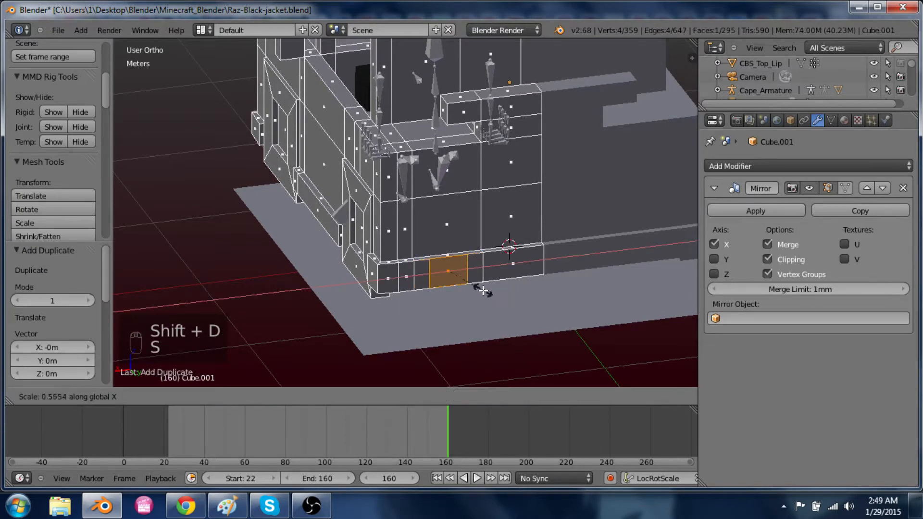
{"action": "left_click", "coordinate": [486, 295]}
Move the duplicated rear face -5.297 cm in Y and -8.661 cm in Z, and extrude it 13.11 cm along Y
{"action": "key", "text": "g"}
{"action": "key", "text": "y"}
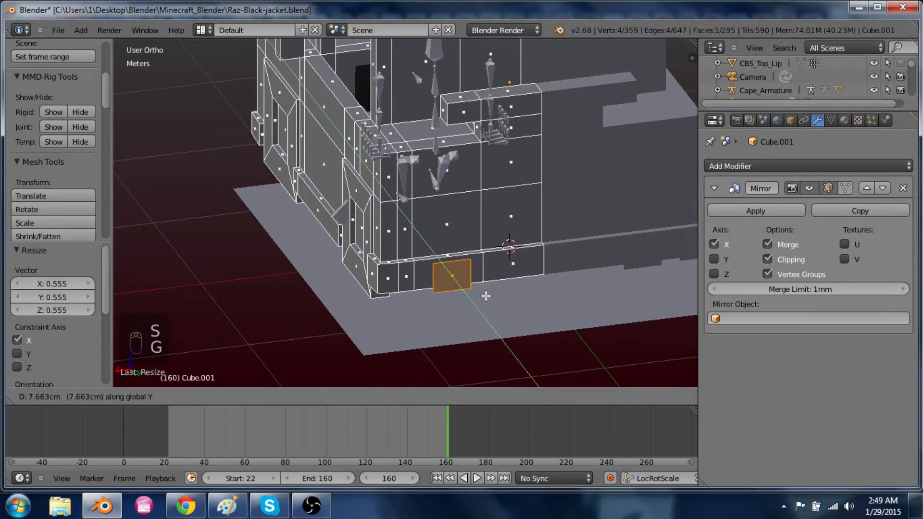
{"action": "left_click", "coordinate": [480, 288]}
{"action": "key", "text": "g"}
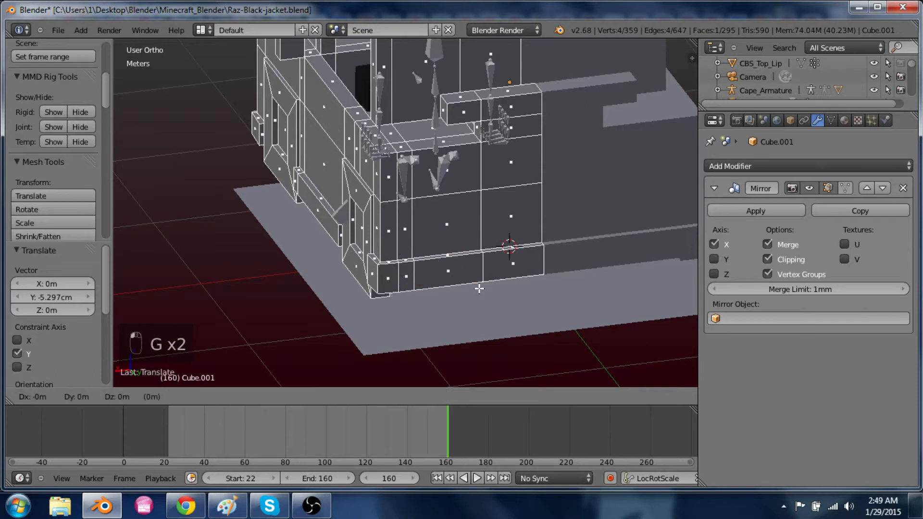
{"action": "key", "text": "z"}
{"action": "left_click", "coordinate": [481, 302]}
{"action": "key", "text": "e"}
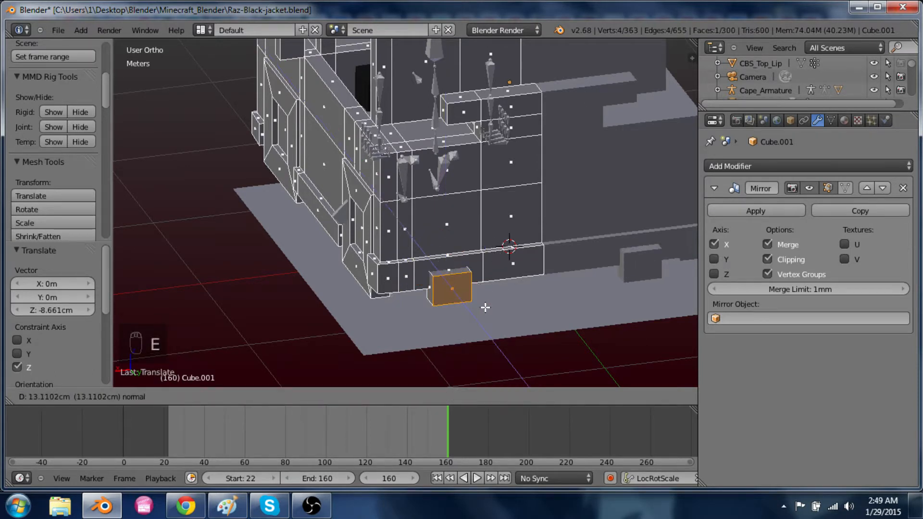
{"action": "left_click", "coordinate": [485, 307]}
{"action": "middle_click_drag", "start_coordinate": [485, 307], "coordinate": [521, 302]}
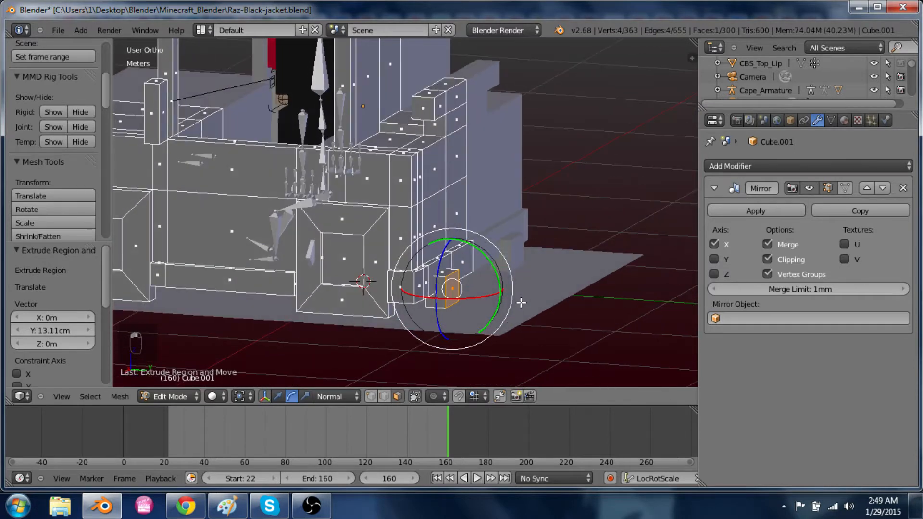
Select the whole small rear block, scale it 3.866 along Y, move it -21.735 cm along Y, and scale it 0.570 along Z
{"action": "key", "text": "ctrl+l"}
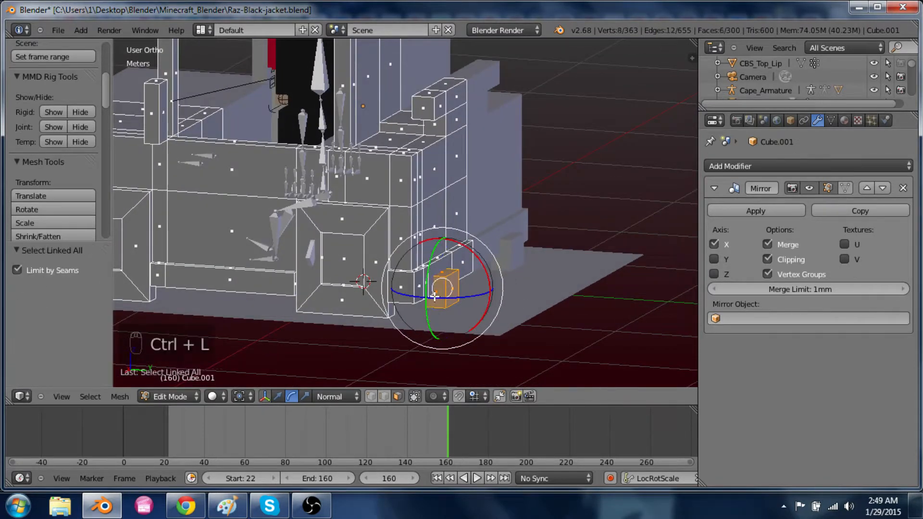
{"action": "key", "text": "s"}
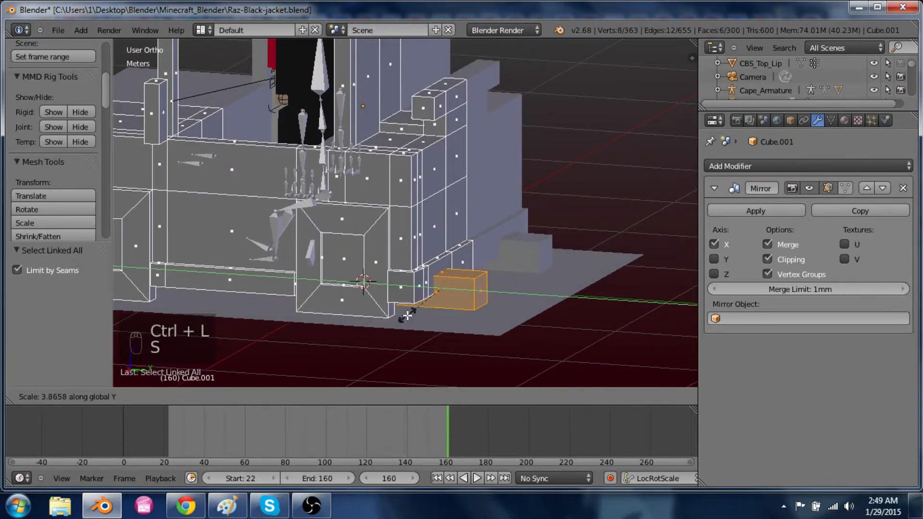
{"action": "left_click", "coordinate": [406, 316]}
{"action": "key", "text": "g"}
{"action": "key", "text": "y"}
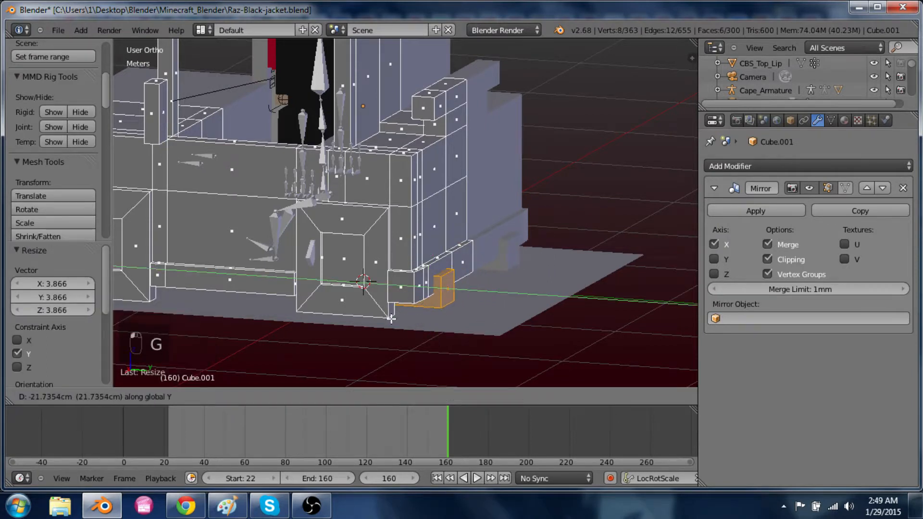
{"action": "left_click", "coordinate": [437, 323]}
{"action": "key", "text": "s"}
{"action": "key", "text": "z"}
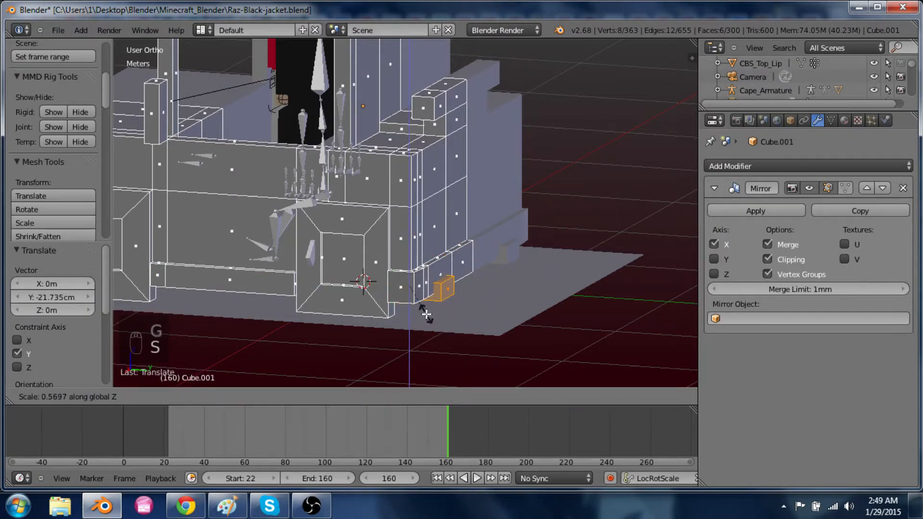
{"action": "left_click", "coordinate": [425, 315]}
Extrude the outer end face of the small rear block in place and scale it to 0.692
{"action": "middle_click_drag", "start_coordinate": [481, 292], "coordinate": [419, 309]}
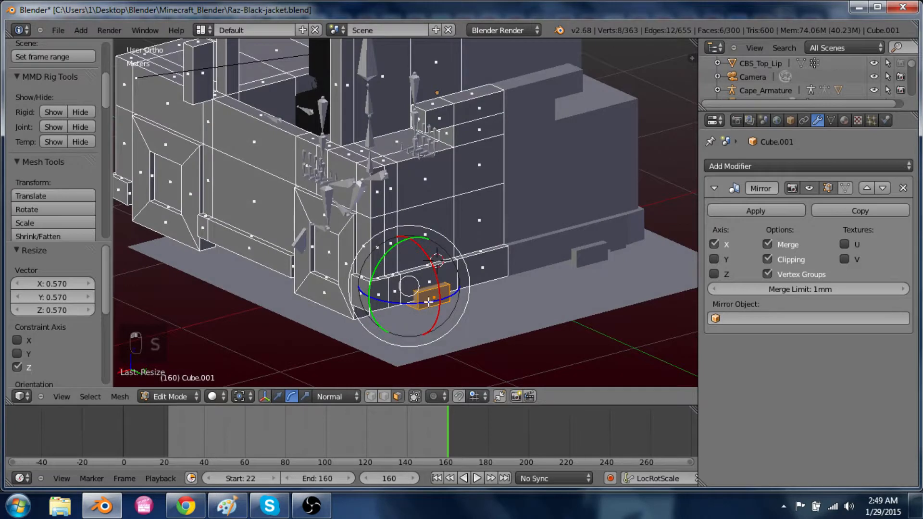
{"action": "key", "text": "e"}
{"action": "right_click", "coordinate": [489, 312]}
{"action": "key", "text": "s"}
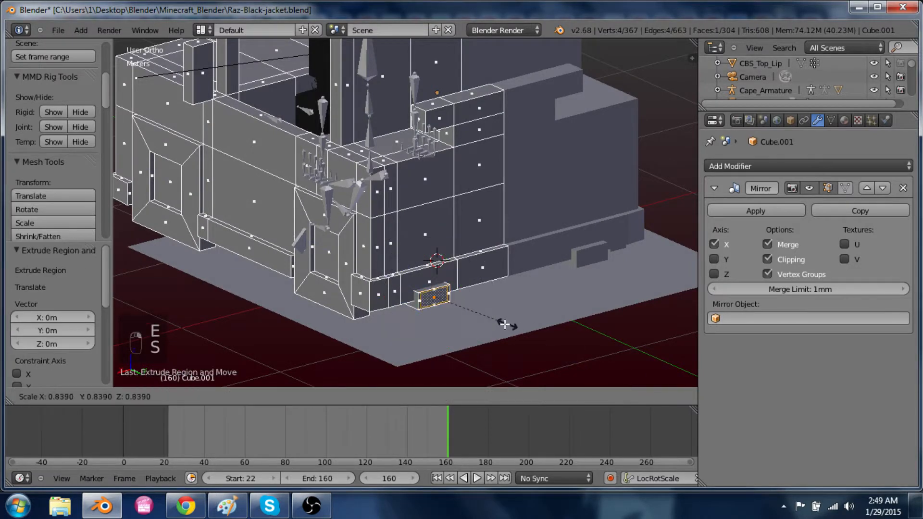
{"action": "left_click", "coordinate": [492, 321]}
Select the two strip faces at the hood's rear edge, extrude them in place and scale them to 0.493 along Y
{"action": "scroll", "coordinate": [493, 321], "scroll_direction": "down", "scroll_amount": 5}
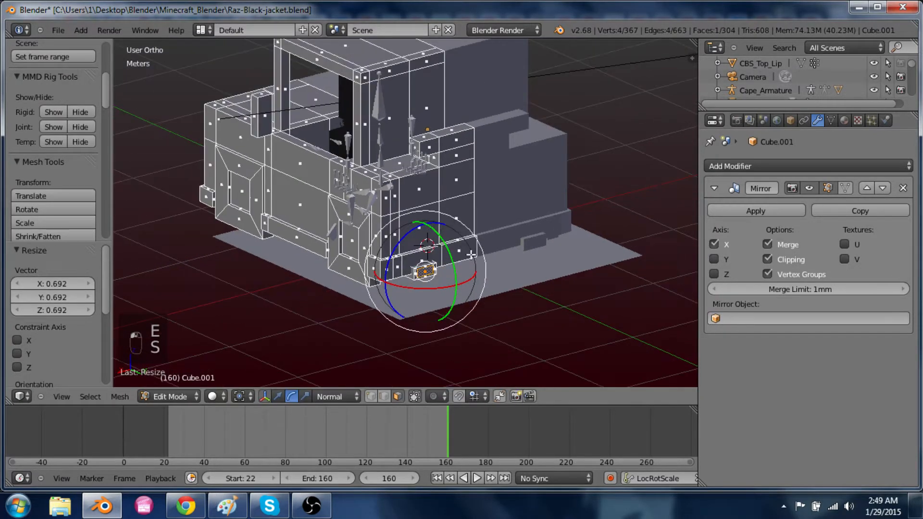
{"action": "middle_click_drag", "start_coordinate": [492, 321], "coordinate": [604, 258]}
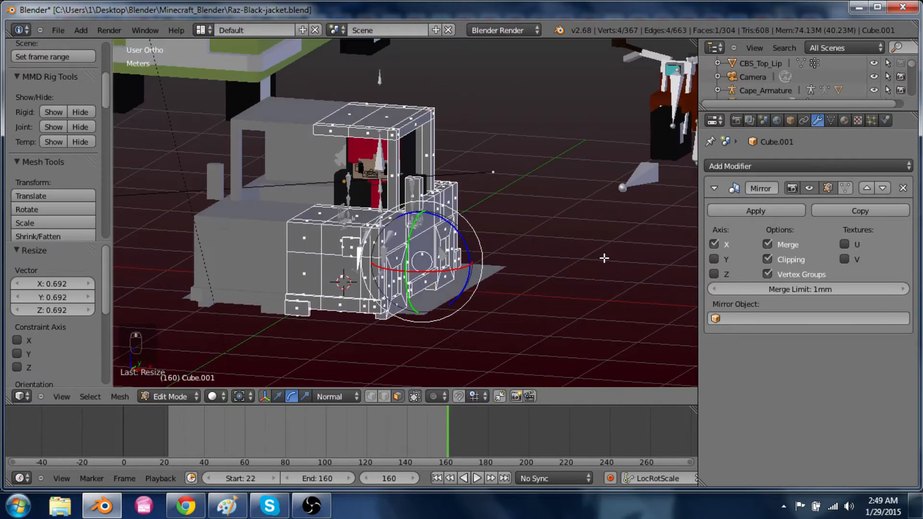
{"action": "middle_click_drag", "start_coordinate": [471, 272], "coordinate": [480, 354]}
{"action": "scroll", "coordinate": [479, 353], "scroll_direction": "up", "scroll_amount": 3}
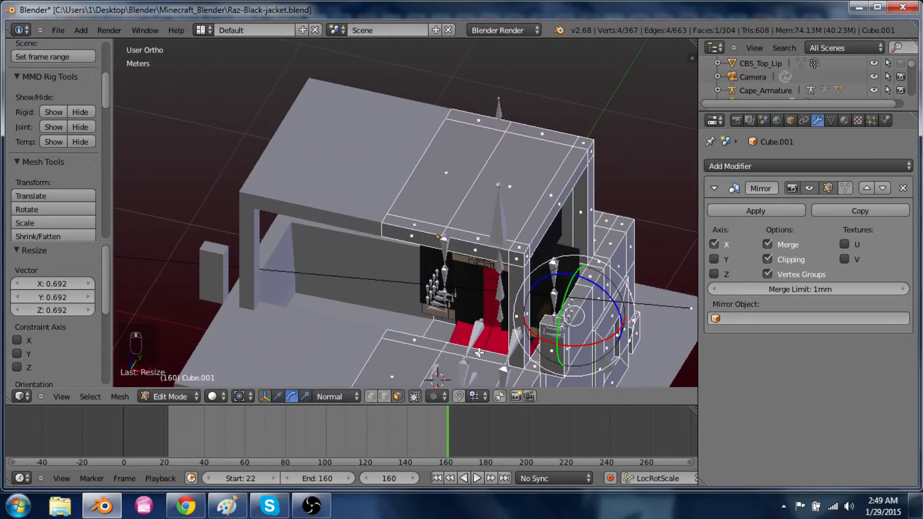
{"action": "right_click", "coordinate": [410, 337]}
{"action": "scroll", "coordinate": [432, 345], "scroll_direction": "up", "scroll_amount": 1}
{"action": "scroll", "coordinate": [437, 244], "scroll_direction": "up", "scroll_amount": 1}
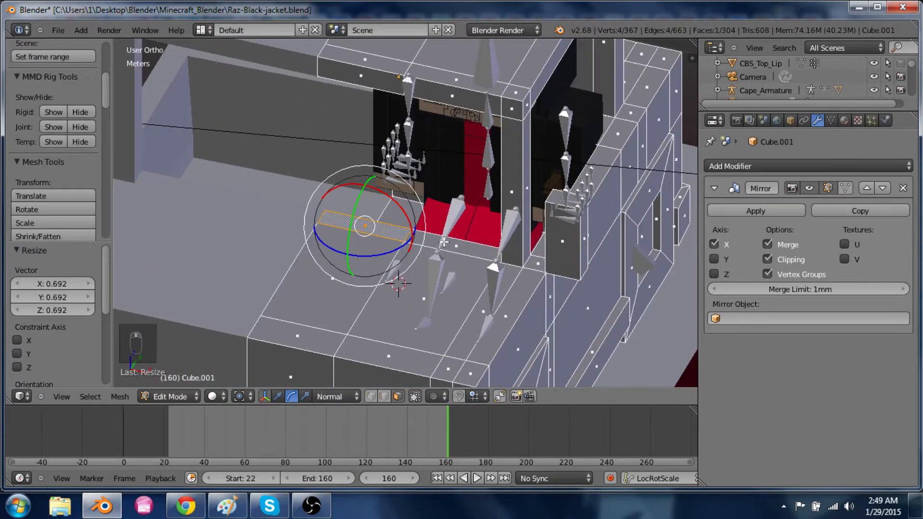
{"action": "right_click", "coordinate": [444, 242], "text": "shift"}
{"action": "middle_click_drag", "start_coordinate": [443, 241], "coordinate": [531, 275]}
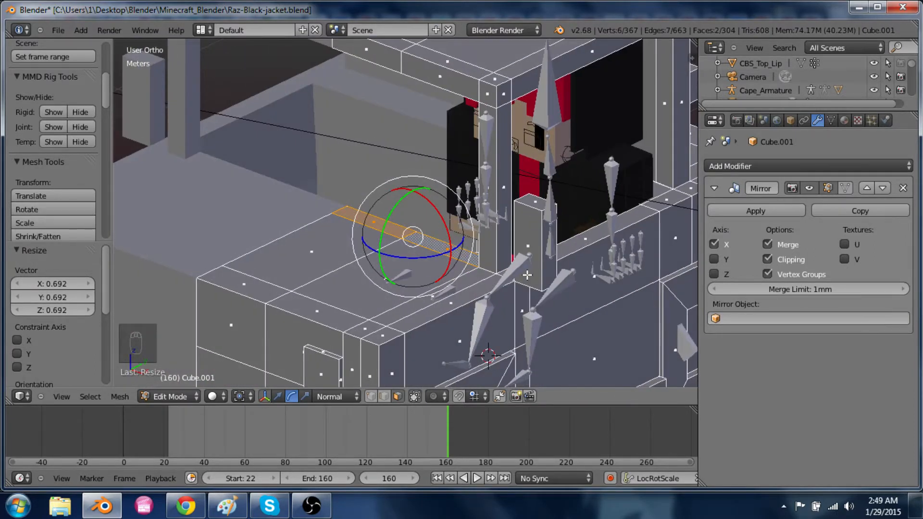
{"action": "key", "text": "e"}
{"action": "key", "text": "s"}
{"action": "key", "text": "y"}
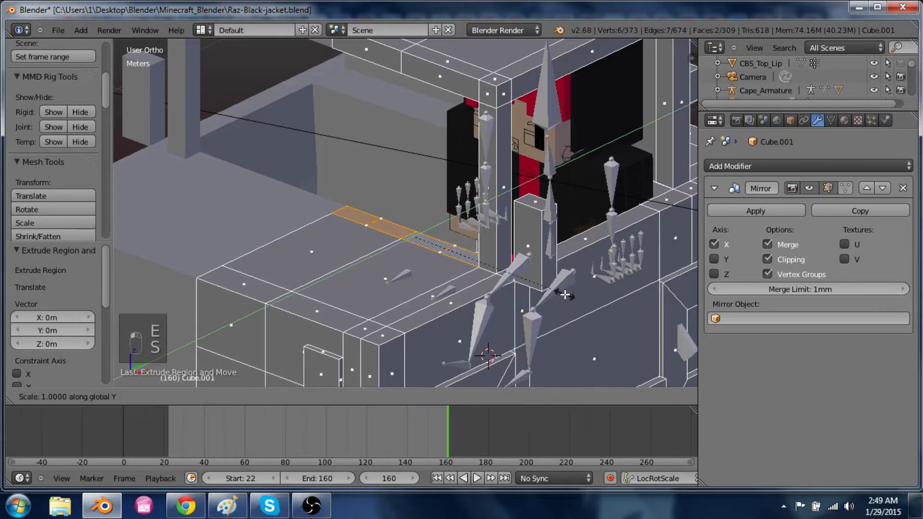
{"action": "left_click", "coordinate": [489, 264]}
Extrude the narrowed hood strip upward 79.478 cm to form a windshield pane
{"action": "middle_click_drag", "start_coordinate": [460, 298], "coordinate": [488, 305]}
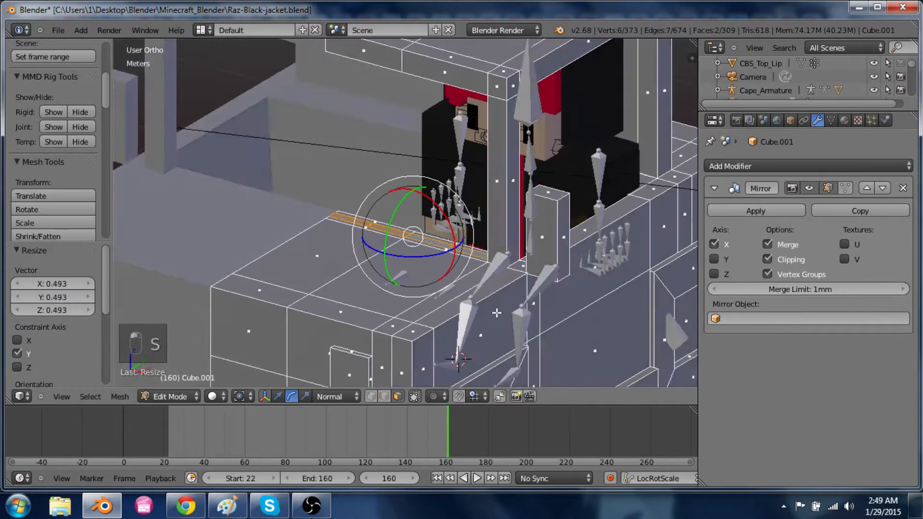
{"action": "key", "text": "e"}
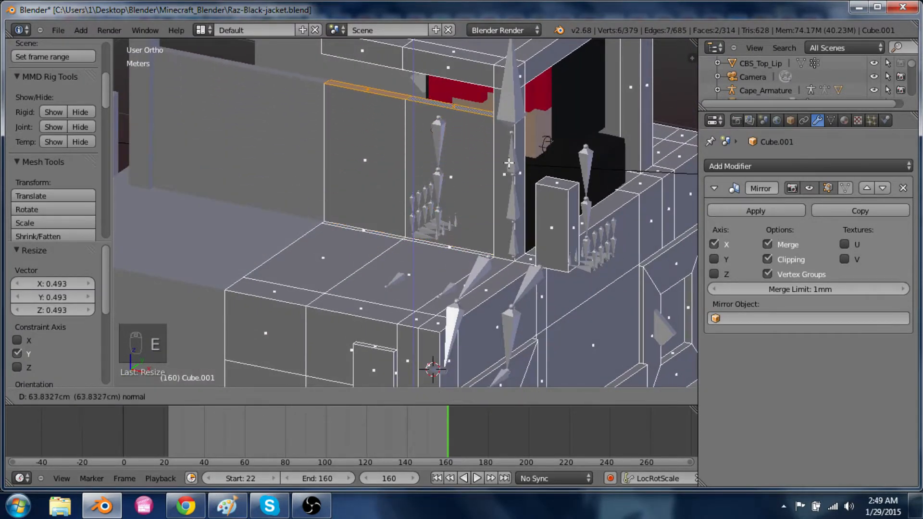
{"action": "left_click", "coordinate": [513, 140]}
Select the two sill faces below the side window opening, duplicate them in place and scale the copy to 0.394 along X
{"action": "middle_click_drag", "start_coordinate": [550, 242], "coordinate": [389, 281]}
{"action": "right_click", "coordinate": [395, 299]}
{"action": "middle_click_drag", "start_coordinate": [462, 339], "coordinate": [407, 289], "text": "shift"}
{"action": "right_click", "coordinate": [480, 306], "text": "shift"}
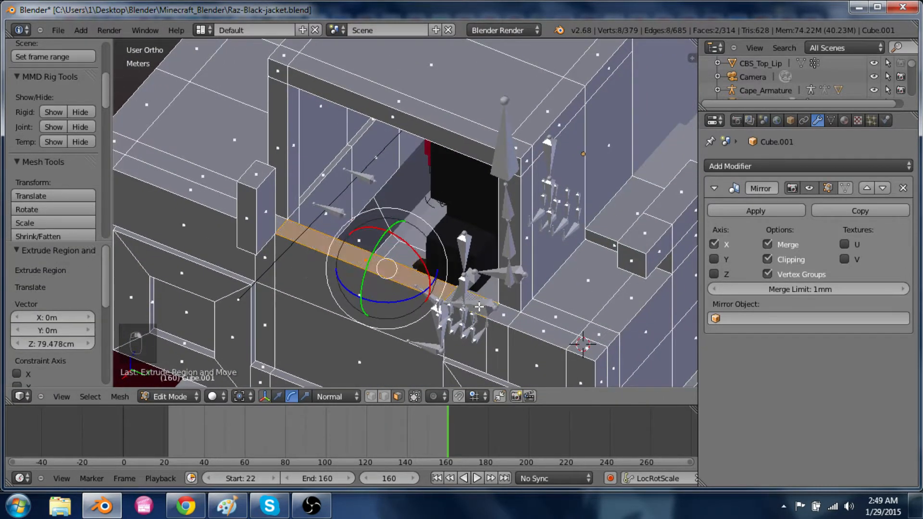
{"action": "key", "text": "shift+d"}
{"action": "right_click", "coordinate": [509, 342]}
{"action": "key", "text": "s"}
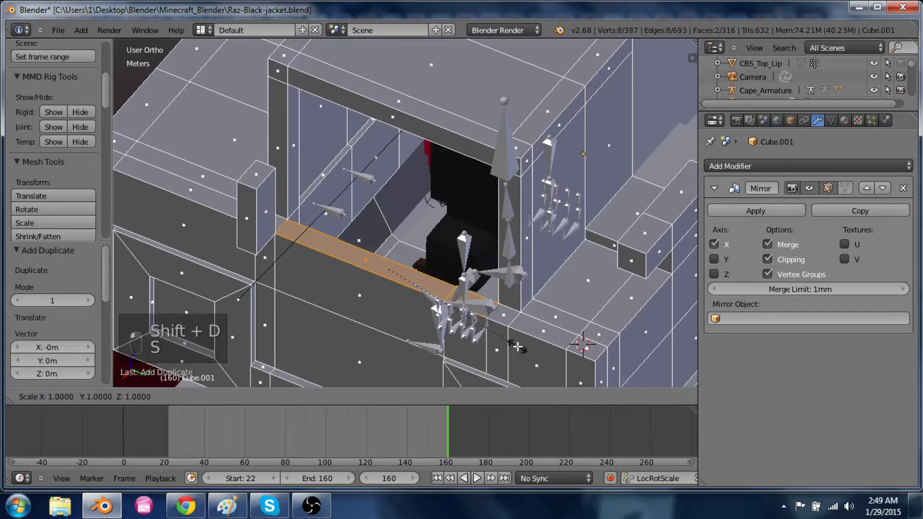
{"action": "key", "text": "y"}
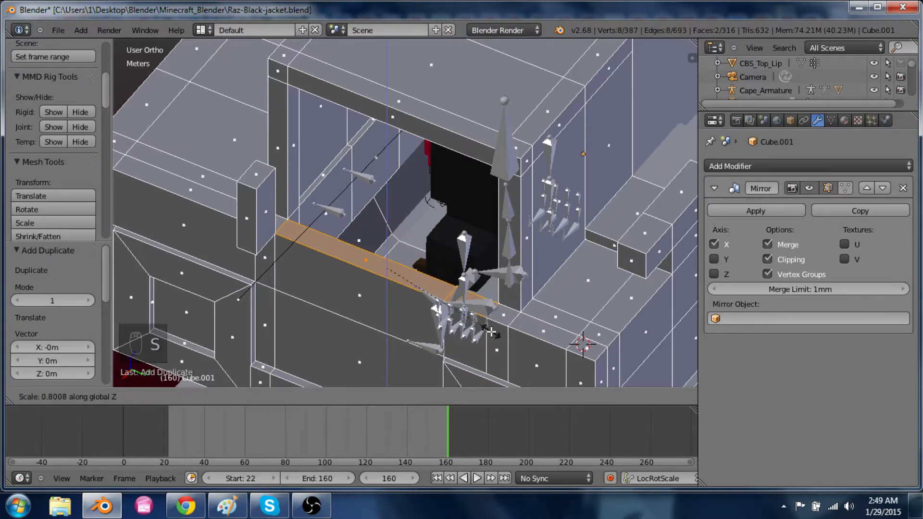
{"action": "key", "text": "x"}
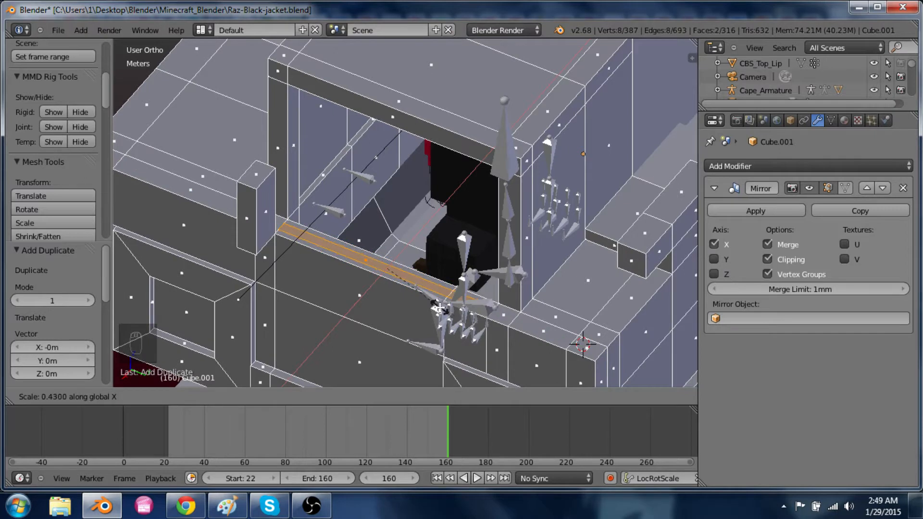
{"action": "left_click", "coordinate": [434, 305]}
Move the duplicated sill strip -7.712 cm along X and extrude it upward 79.331 cm to form the side window pane
{"action": "key", "text": "g"}
{"action": "key", "text": "z"}
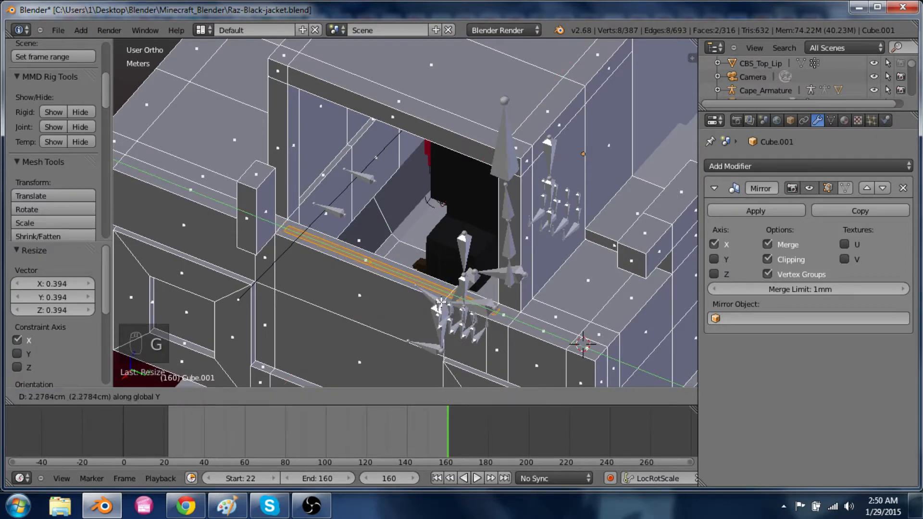
{"action": "key", "text": "x"}
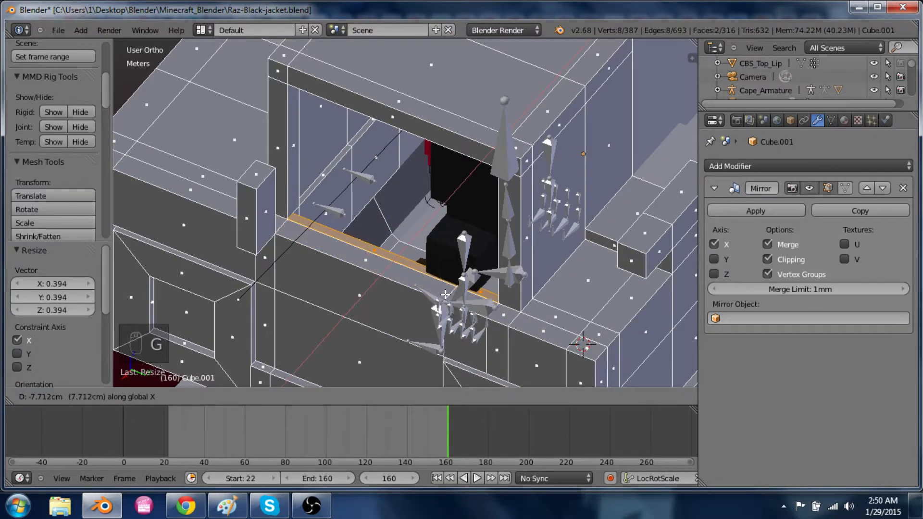
{"action": "left_click", "coordinate": [445, 294]}
{"action": "middle_click_drag", "start_coordinate": [454, 334], "coordinate": [469, 308]}
{"action": "key", "text": "e"}
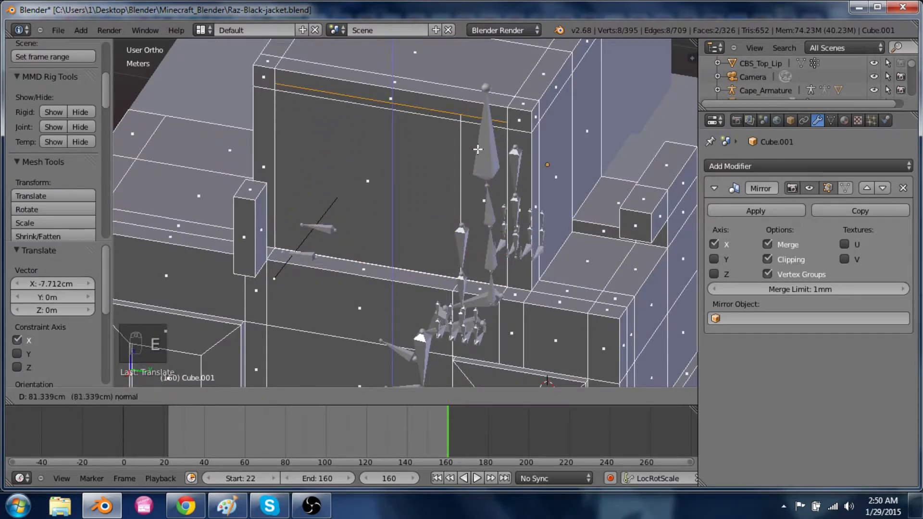
{"action": "left_click", "coordinate": [477, 153]}
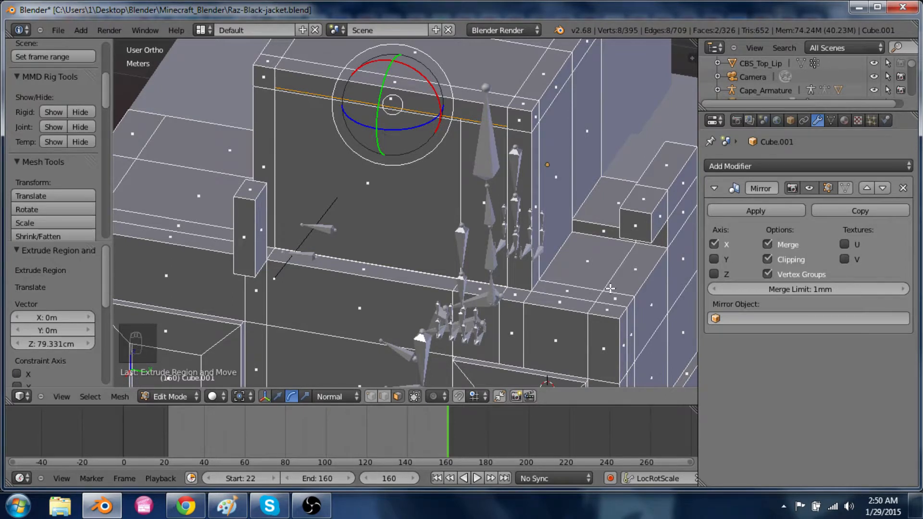
Select the two large outer faces of the cabin's rear wall and delete them to open the rear window
{"action": "middle_click_drag", "start_coordinate": [637, 229], "coordinate": [561, 224]}
{"action": "right_click", "coordinate": [617, 202]}
{"action": "middle_click_drag", "start_coordinate": [626, 234], "coordinate": [499, 230], "text": "shift"}
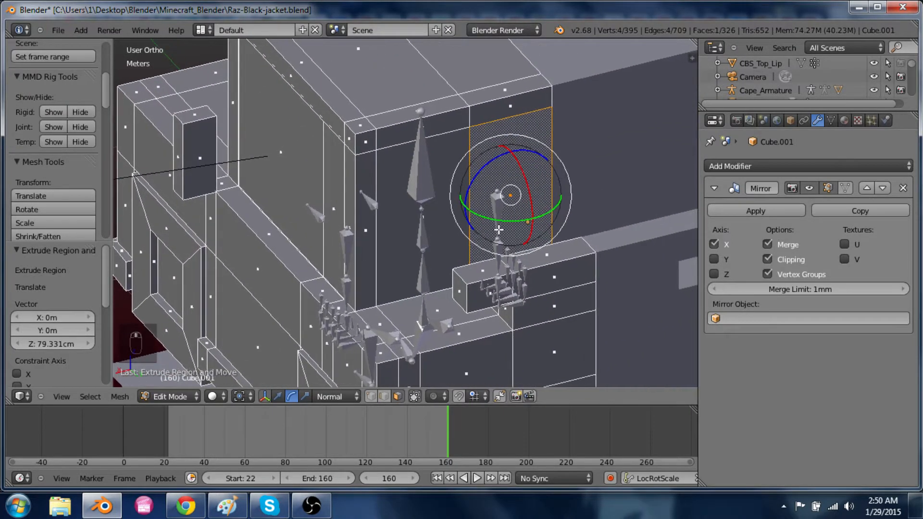
{"action": "right_click", "coordinate": [412, 211], "text": "shift"}
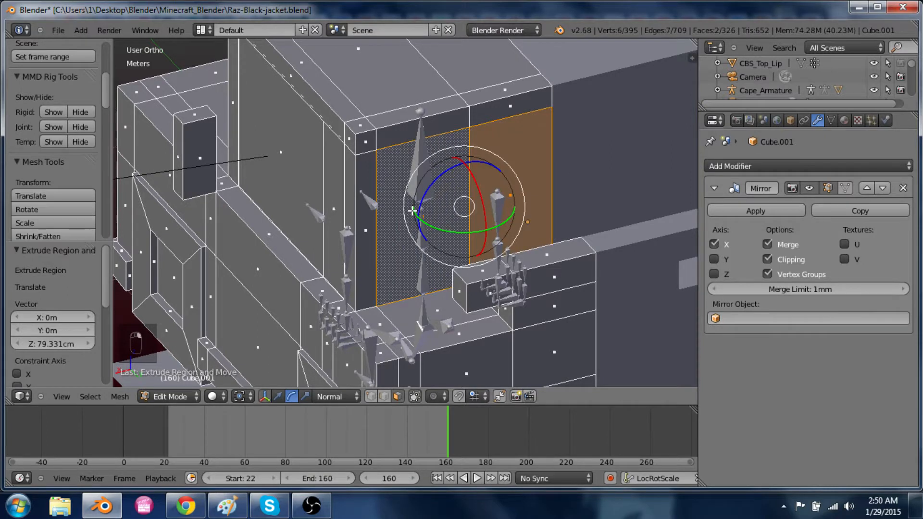
{"action": "key", "text": "x"}
{"action": "left_click", "coordinate": [412, 211]}
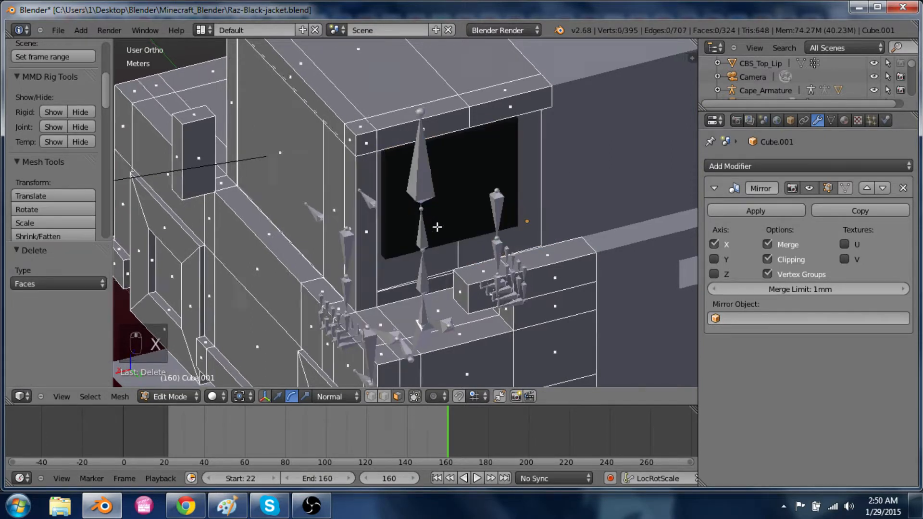
Delete the two inner wall faces behind the cabin's rear window opening
{"action": "middle_click_drag", "start_coordinate": [437, 227], "coordinate": [481, 213]}
{"action": "right_click", "coordinate": [494, 241]}
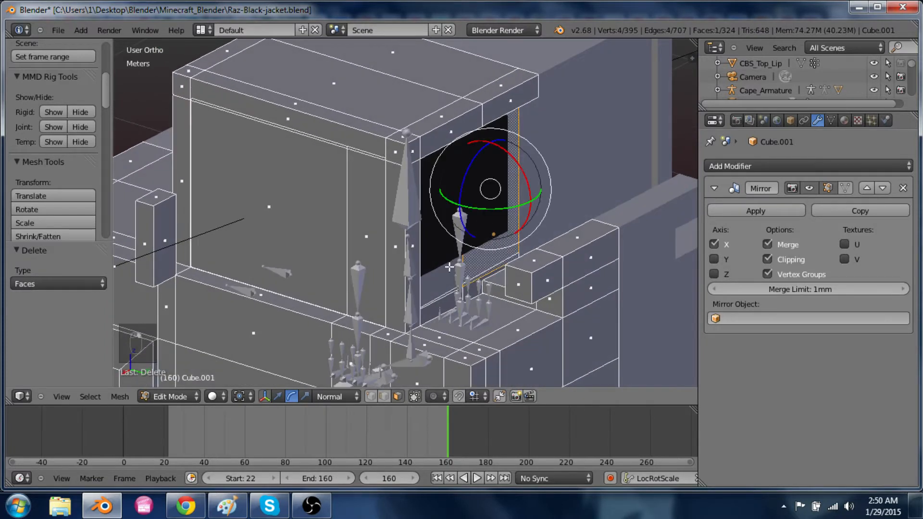
{"action": "right_click", "coordinate": [451, 266], "text": "shift"}
{"action": "key", "text": "x"}
{"action": "left_click", "coordinate": [447, 271]}
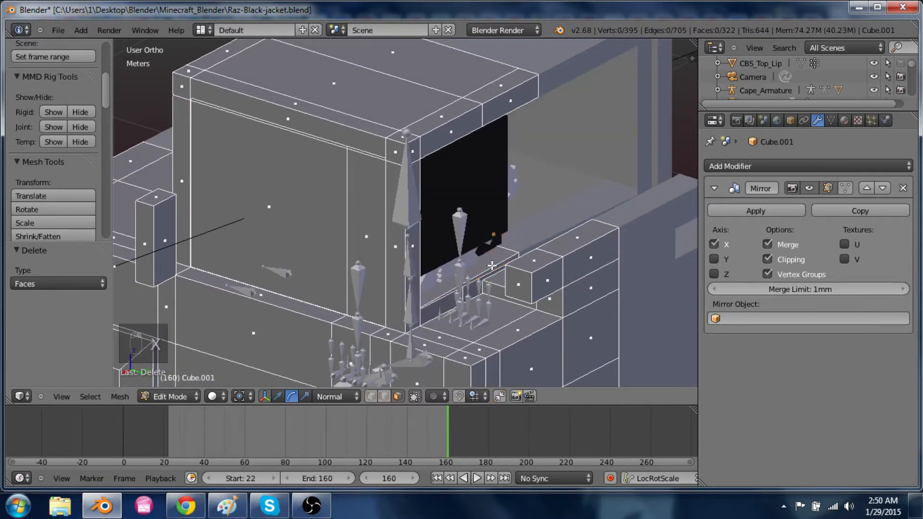
In vertex select mode, pick the two vertices across the gap at the rear window sill's corner and fill from them with a face
{"action": "middle_click_drag", "start_coordinate": [491, 265], "coordinate": [287, 291]}
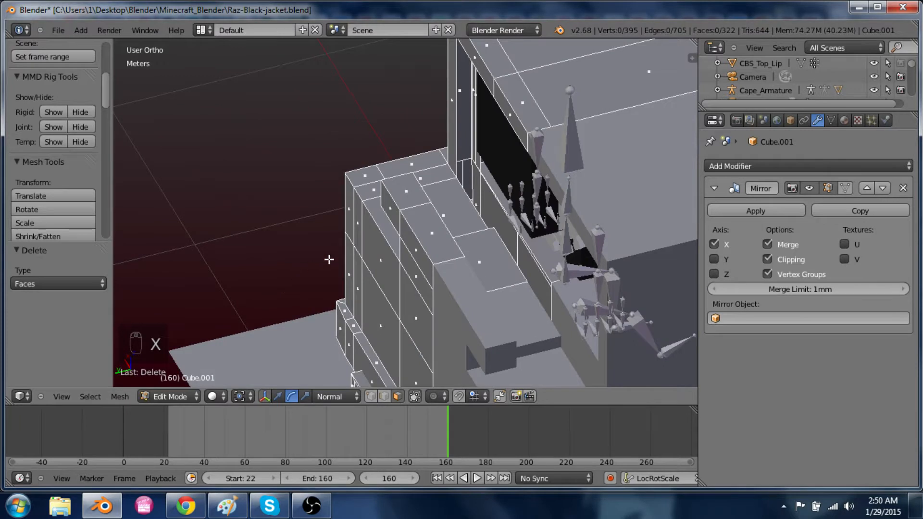
{"action": "key", "text": "ctrl+Tab"}
{"action": "left_click", "coordinate": [327, 235]}
{"action": "middle_click_drag", "start_coordinate": [326, 235], "coordinate": [442, 260]}
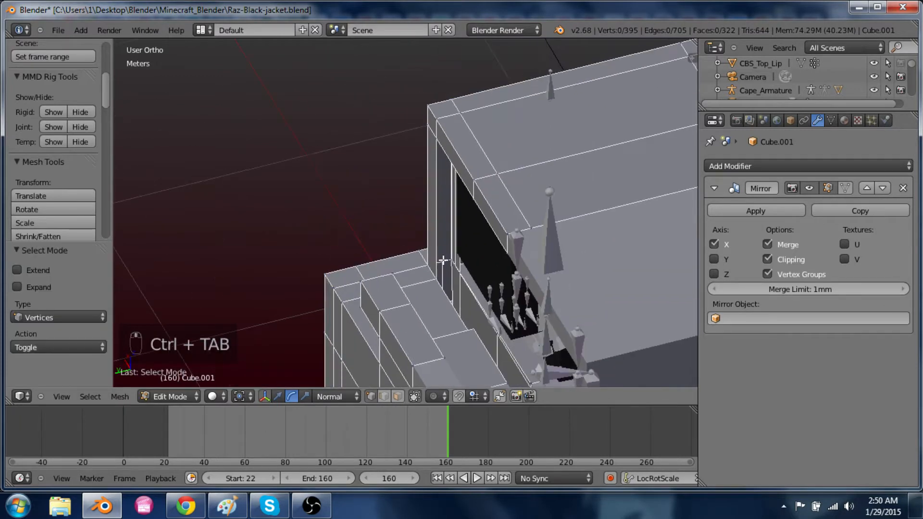
{"action": "right_click", "coordinate": [462, 272]}
{"action": "right_click", "coordinate": [433, 279], "text": "shift"}
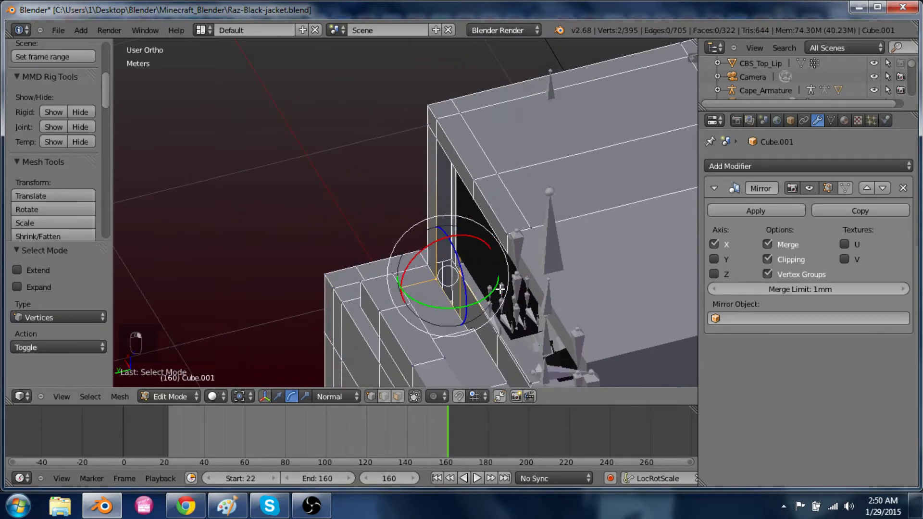
{"action": "key", "text": "f"}
{"action": "middle_click_drag", "start_coordinate": [498, 288], "coordinate": [534, 225]}
{"action": "key", "text": "f"}
Continue filling the gap along the rear window's sill with two more faces
{"action": "middle_click_drag", "start_coordinate": [474, 175], "coordinate": [518, 276]}
{"action": "right_click", "coordinate": [435, 220]}
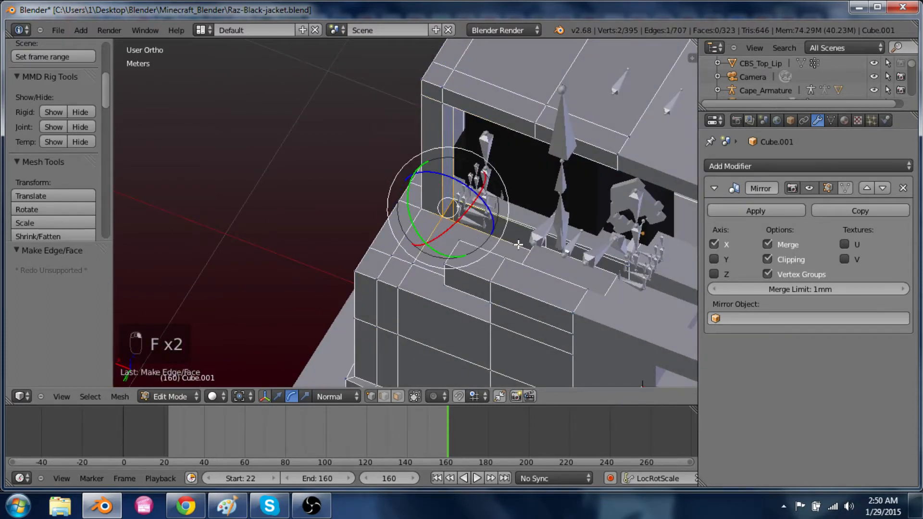
{"action": "key", "text": "f"}
{"action": "key", "text": "f"}
{"action": "middle_click_drag", "start_coordinate": [518, 245], "coordinate": [522, 277]}
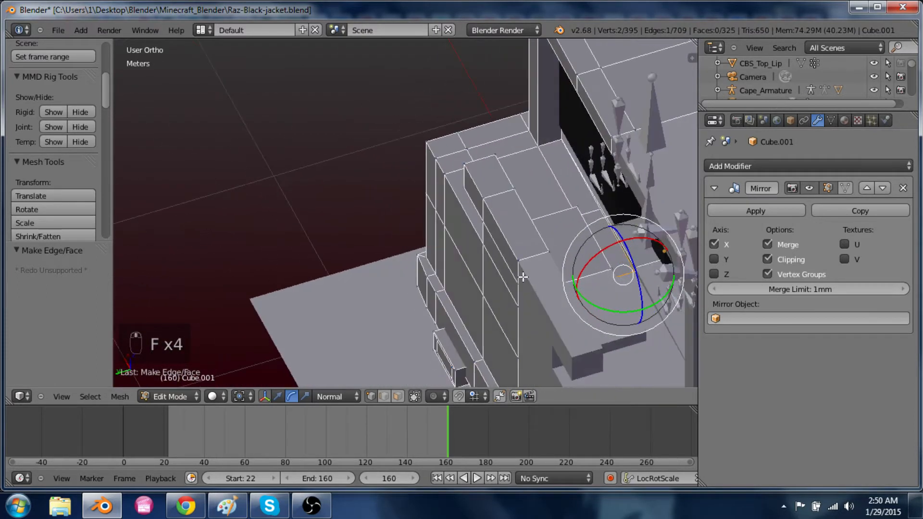
In face mode, duplicate the two adjacent faces along the cab's window opening and scale the copy to 0.364 along Y
{"action": "key", "text": "ctrl+Tab"}
{"action": "left_click", "coordinate": [541, 259]}
{"action": "right_click", "coordinate": [567, 179]}
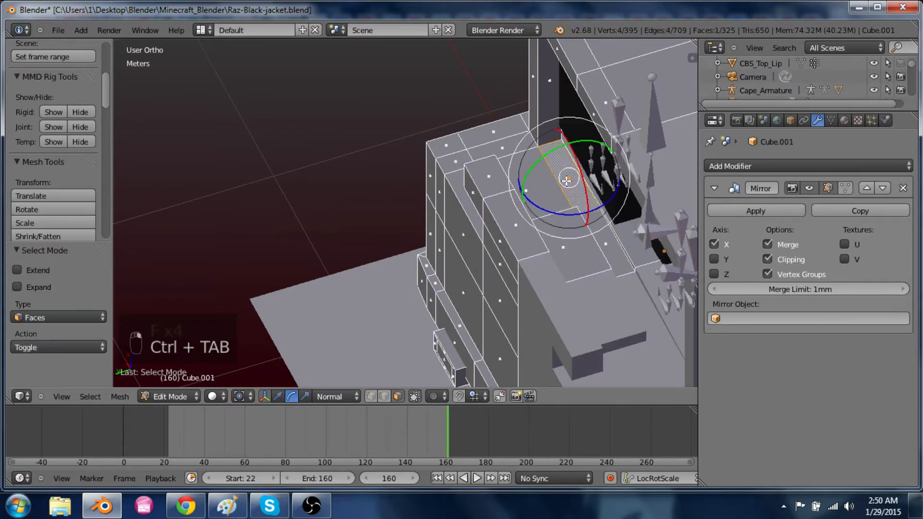
{"action": "right_click", "coordinate": [594, 234], "text": "shift"}
{"action": "key", "text": "shift+d"}
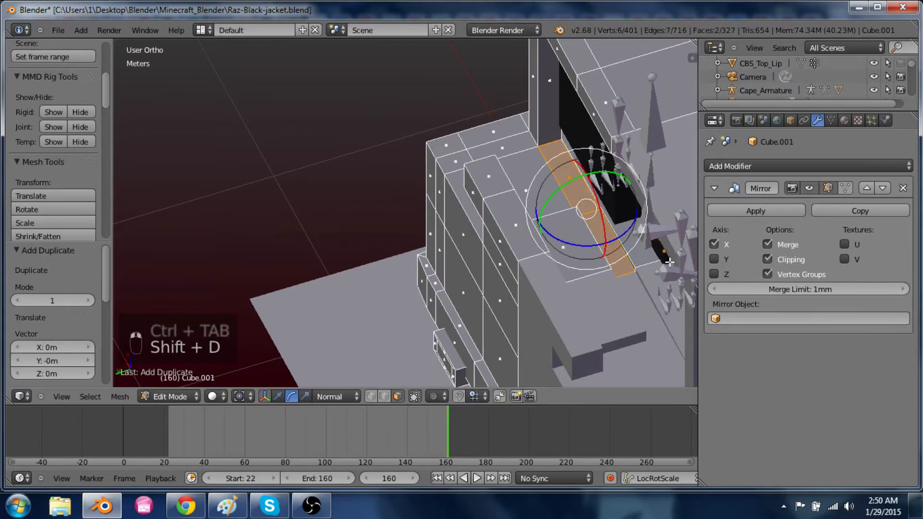
{"action": "key", "text": "s"}
{"action": "key", "text": "y"}
{"action": "left_click", "coordinate": [640, 273]}
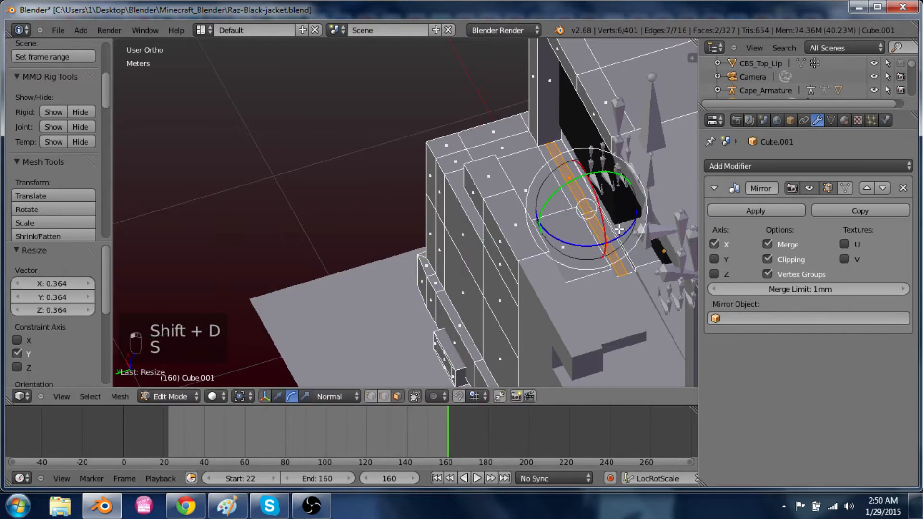
Extrude the narrowed strip about 78.8 cm upward to fill the cab's window opening
{"action": "key", "text": "e"}
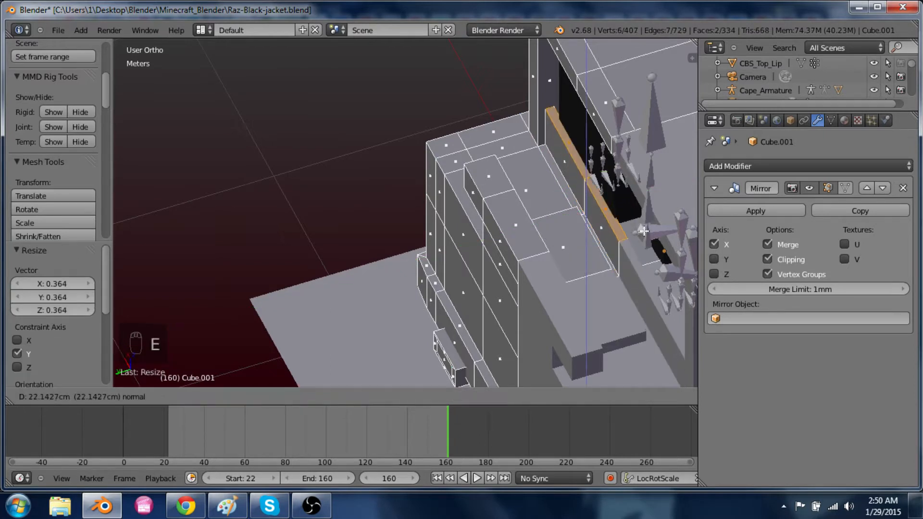
{"action": "left_click", "coordinate": [663, 152]}
{"action": "middle_click_drag", "start_coordinate": [662, 153], "coordinate": [538, 288]}
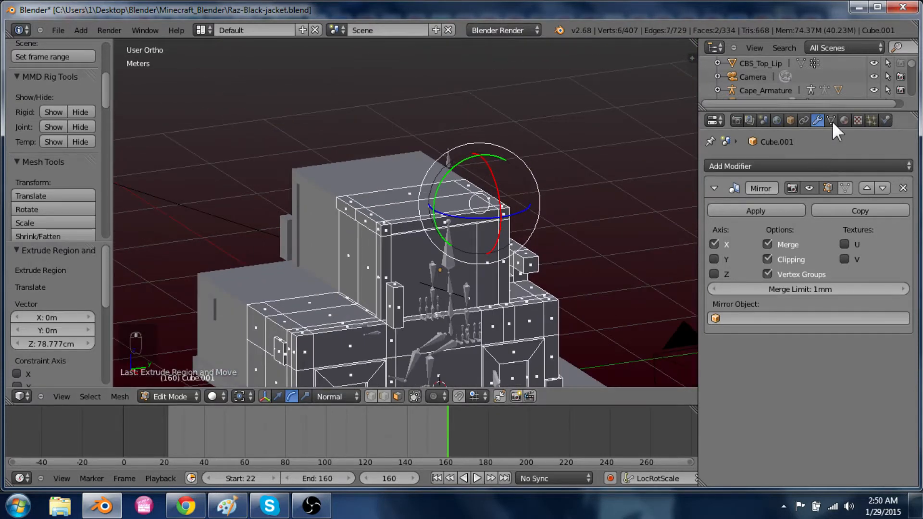
Create a new material for the vehicle and name it Kah-Primary
{"action": "left_click", "coordinate": [845, 120]}
{"action": "left_click", "coordinate": [776, 226]}
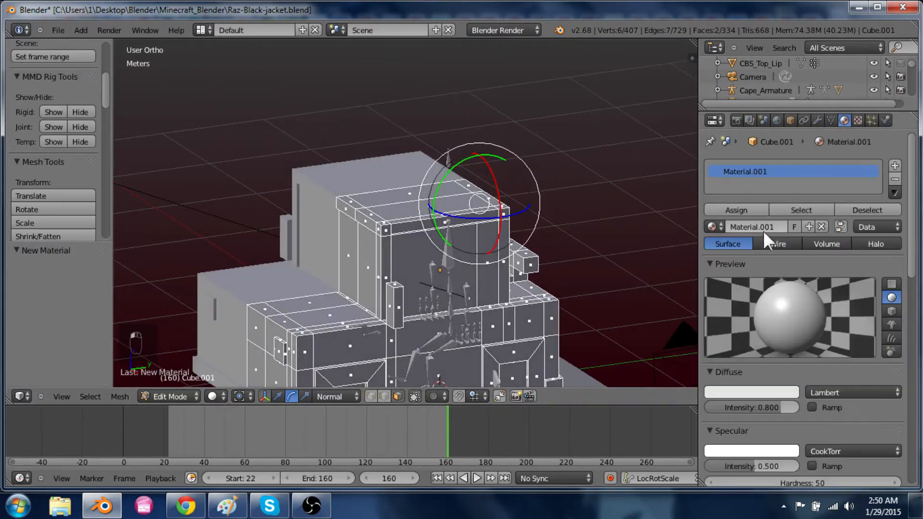
{"action": "type", "text": "Kah-Primary"}
{"action": "key", "text": "Return"}
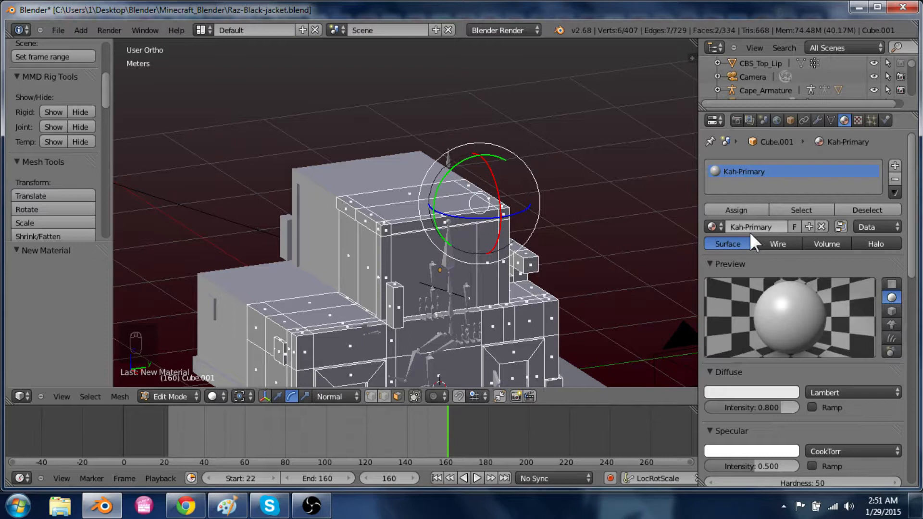
Add a second material slot with a new material named Kah-secondary
{"action": "left_click", "coordinate": [895, 166]}
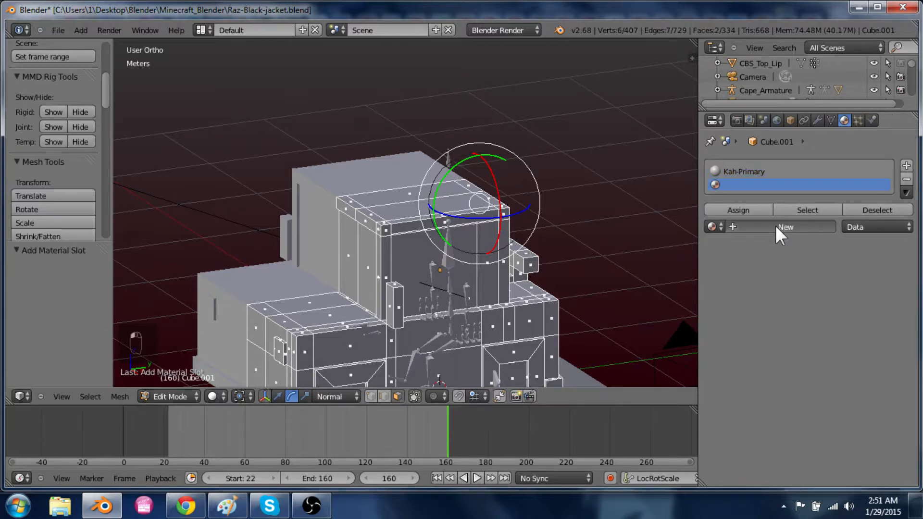
{"action": "left_click", "coordinate": [775, 227]}
{"action": "type", "text": "Kah-secondary"}
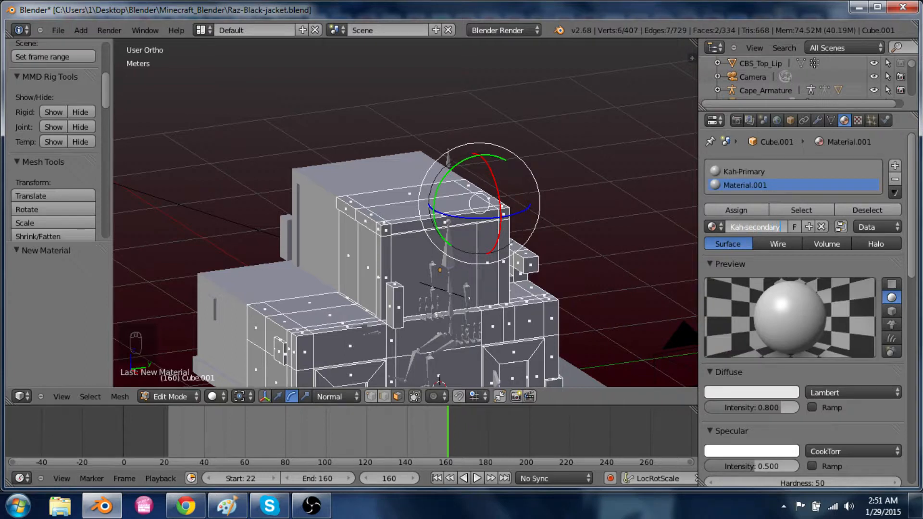
{"action": "key", "text": "Return"}
Add a third material slot with a new material named Kah-wheels
{"action": "left_click", "coordinate": [895, 165]}
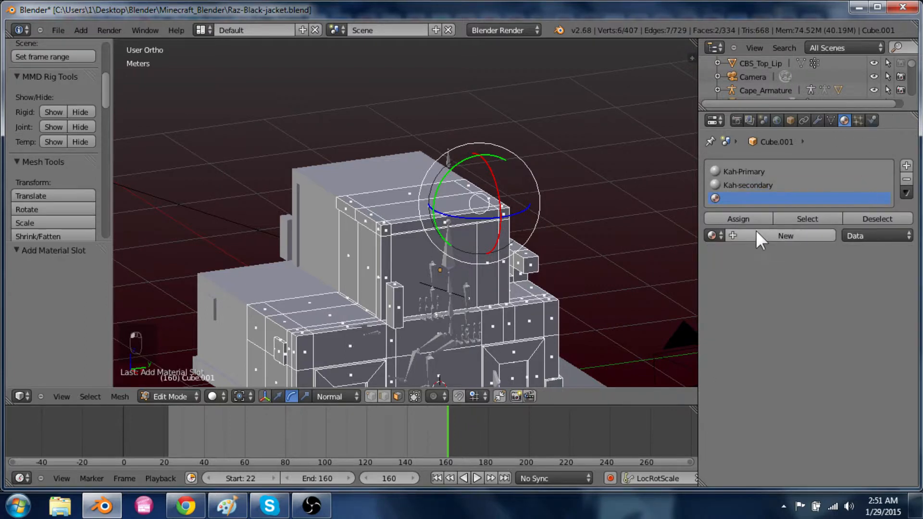
{"action": "left_click", "coordinate": [755, 233]}
{"action": "left_click", "coordinate": [751, 233]}
{"action": "type", "text": "K"}
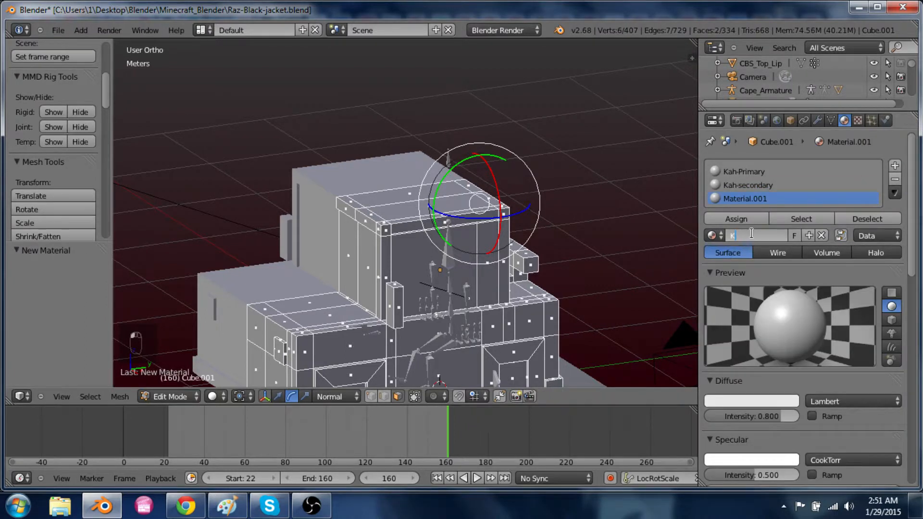
{"action": "type", "text": "ah-wheels"}
{"action": "key", "text": "Return"}
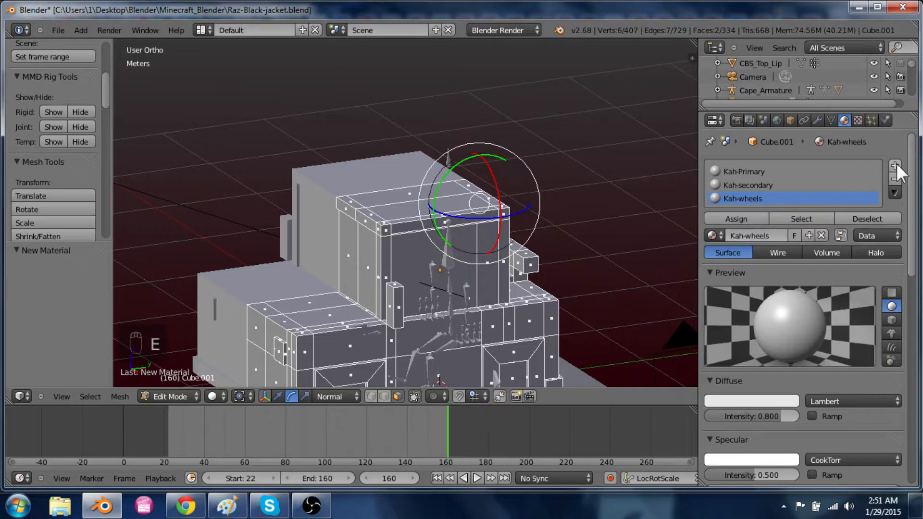
Add a fourth material slot with a new material named "Kah-Rim?"
{"action": "left_click", "coordinate": [895, 166]}
{"action": "left_click", "coordinate": [755, 250]}
{"action": "left_click", "coordinate": [753, 248]}
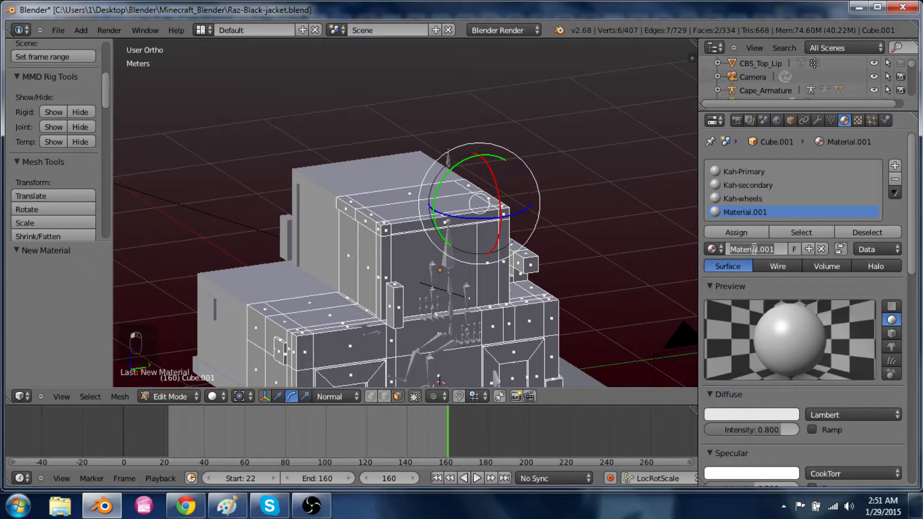
{"action": "type", "text": "Kah-Rim"}
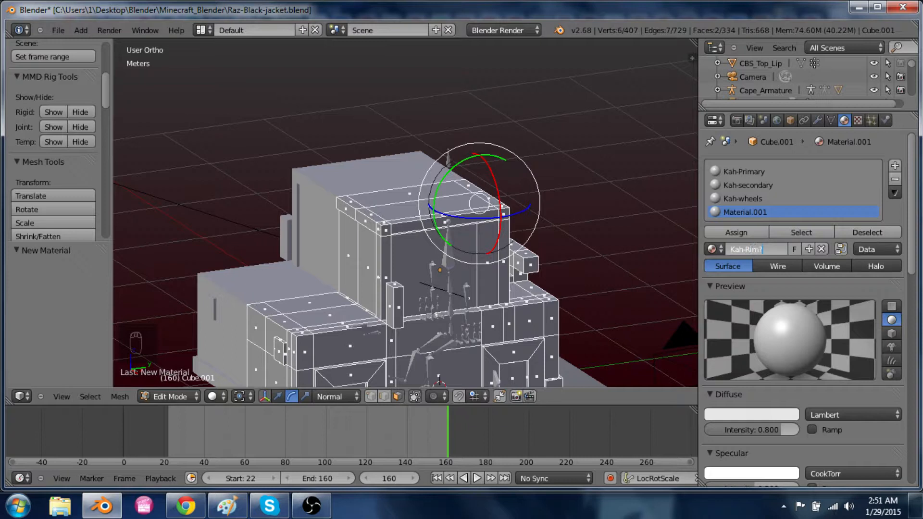
{"action": "key", "text": "Return"}
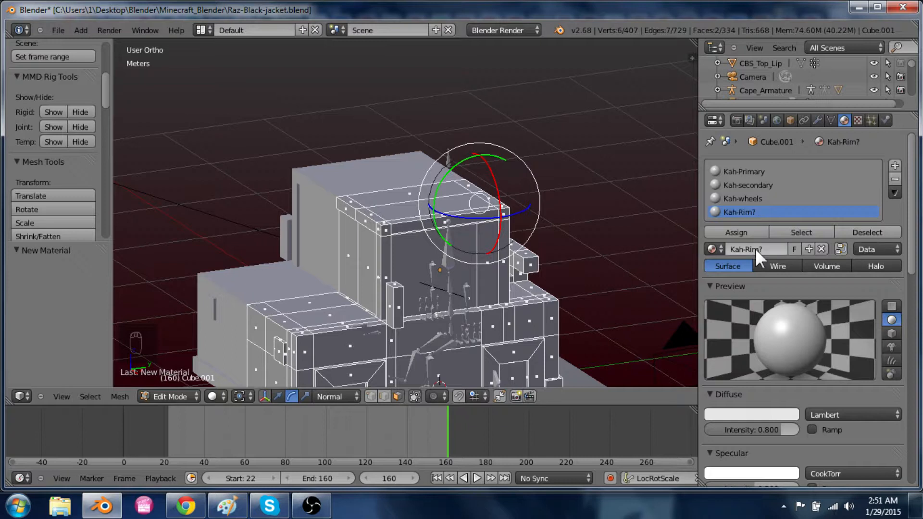
Add a fifth material slot and load the existing Lights material into it
{"action": "scroll", "coordinate": [416, 330], "scroll_direction": "down", "scroll_amount": 2}
{"action": "middle_click_drag", "start_coordinate": [418, 310], "coordinate": [442, 265], "text": "shift"}
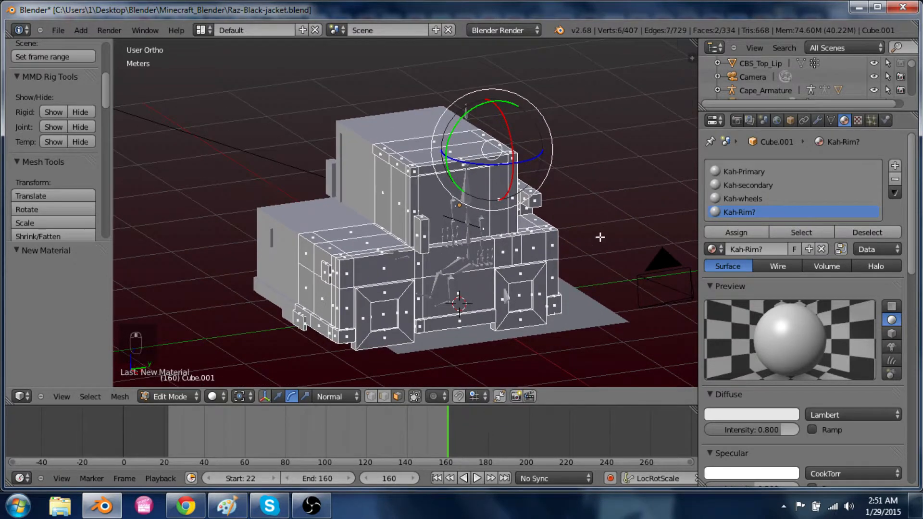
{"action": "left_click", "coordinate": [895, 165]}
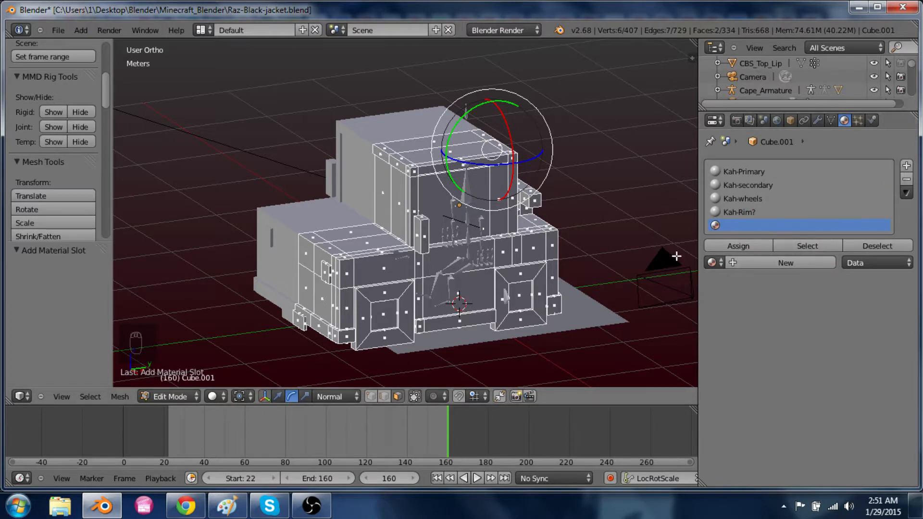
{"action": "left_click", "coordinate": [712, 262]}
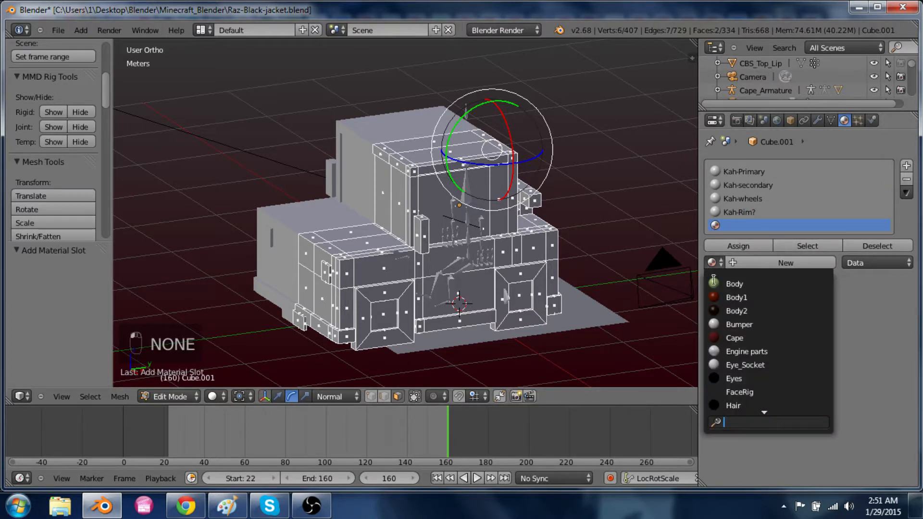
{"action": "scroll", "coordinate": [763, 323], "scroll_direction": "down", "scroll_amount": 11}
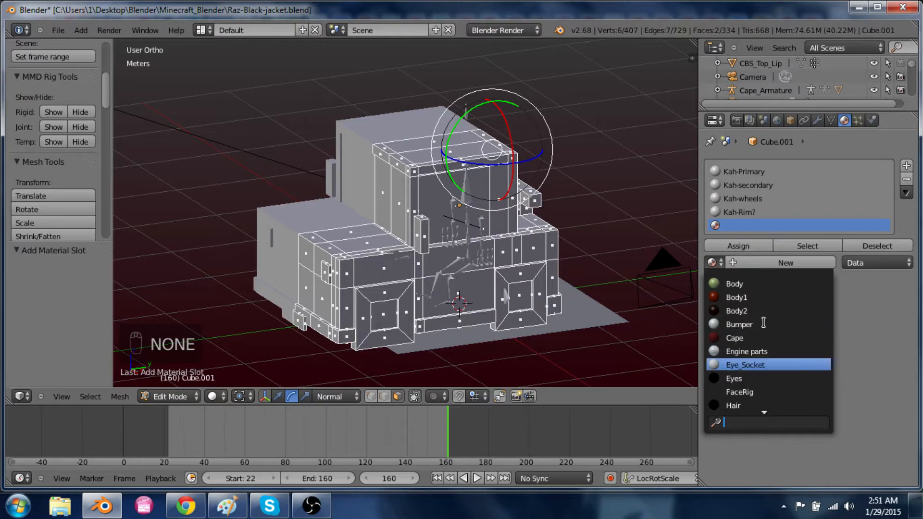
{"action": "scroll", "coordinate": [763, 323], "scroll_direction": "down", "scroll_amount": 6}
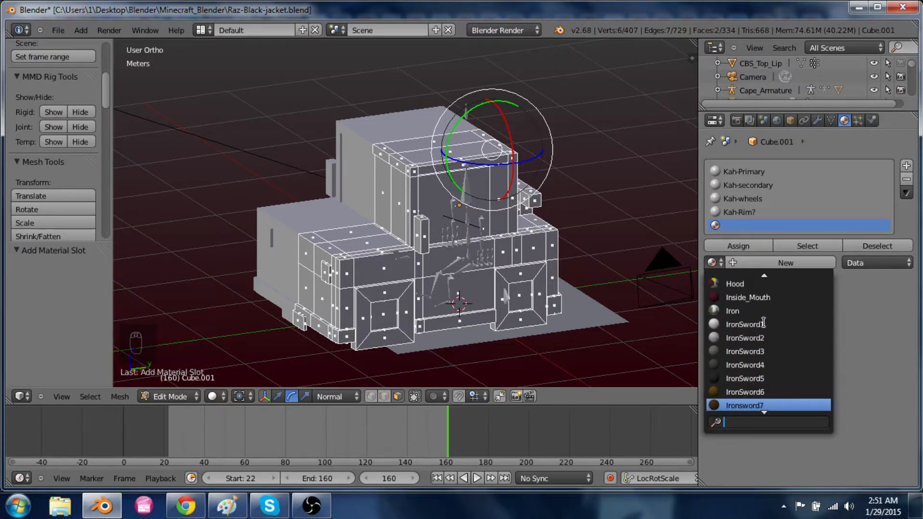
{"action": "scroll", "coordinate": [763, 294], "scroll_direction": "down", "scroll_amount": 10}
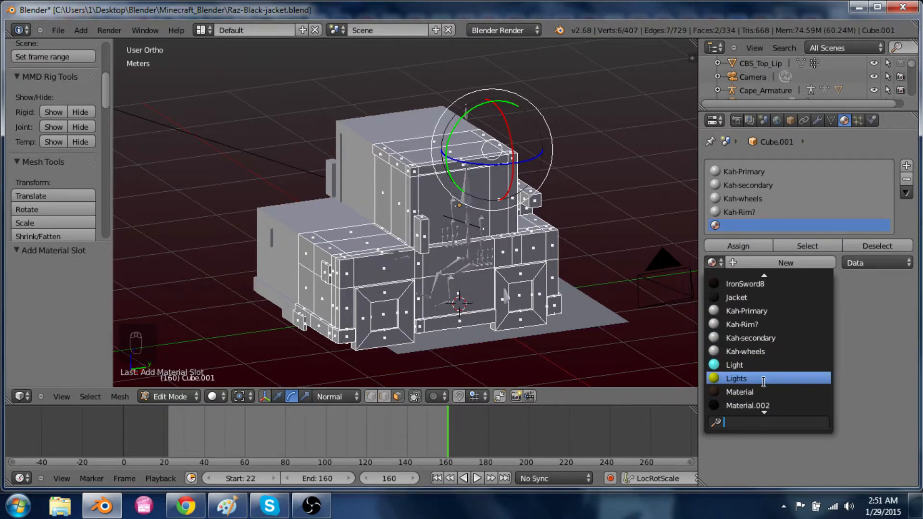
{"action": "left_click", "coordinate": [735, 378]}
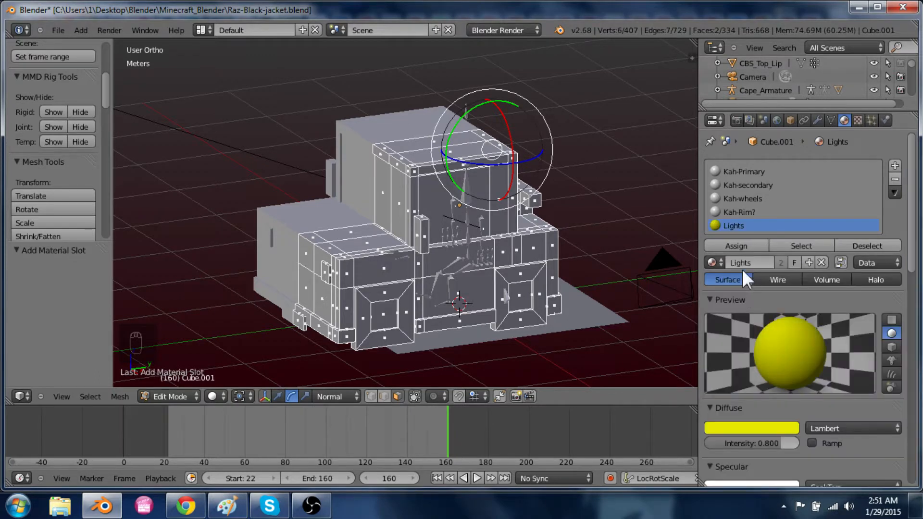
Add another material slot and load the existing Window material into it
{"action": "left_click", "coordinate": [895, 165]}
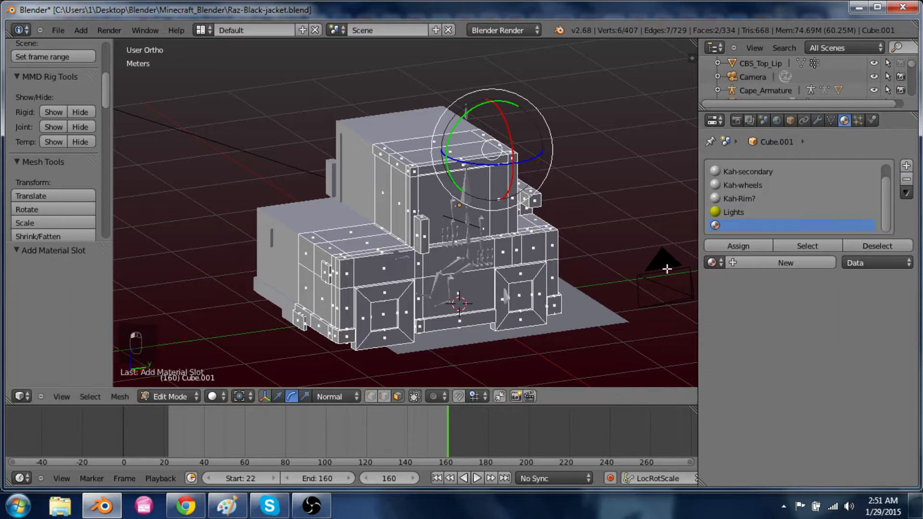
{"action": "left_click", "coordinate": [716, 262]}
{"action": "scroll", "coordinate": [747, 334], "scroll_direction": "down", "scroll_amount": 10}
{"action": "type", "text": "w"}
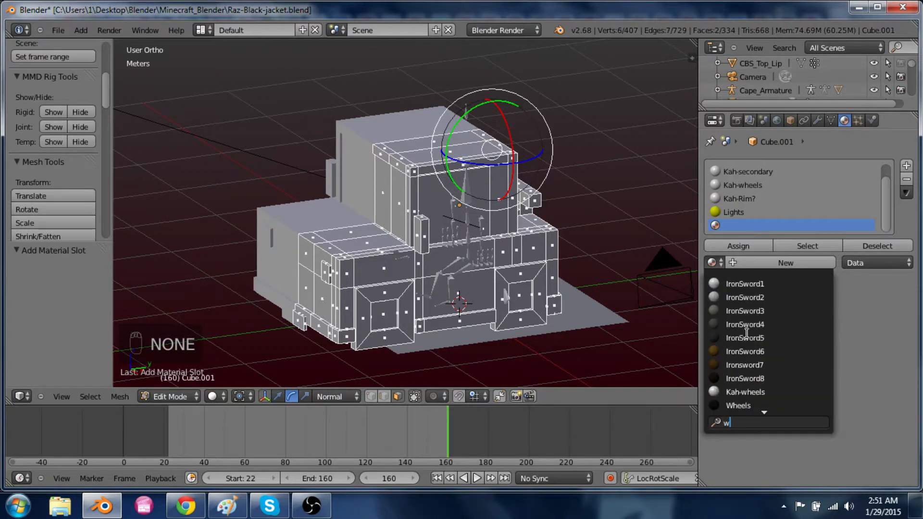
{"action": "type", "text": "in"}
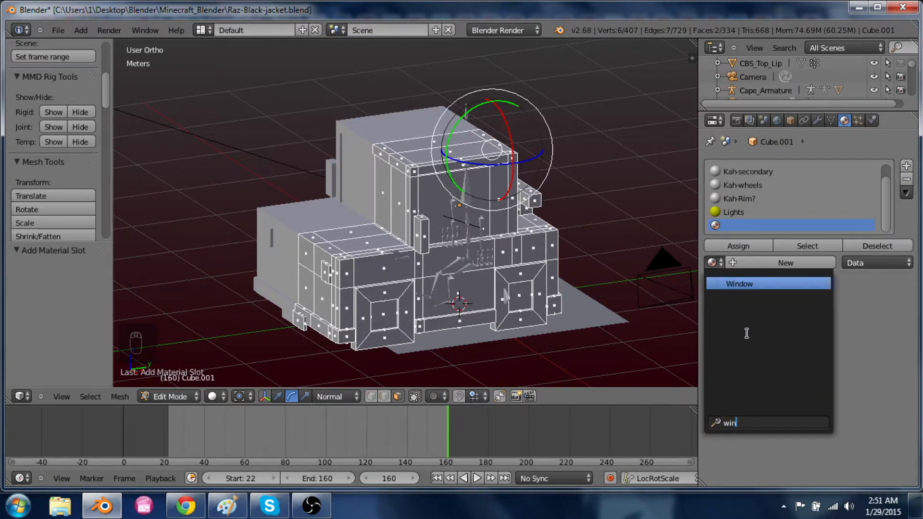
{"action": "left_click", "coordinate": [751, 283]}
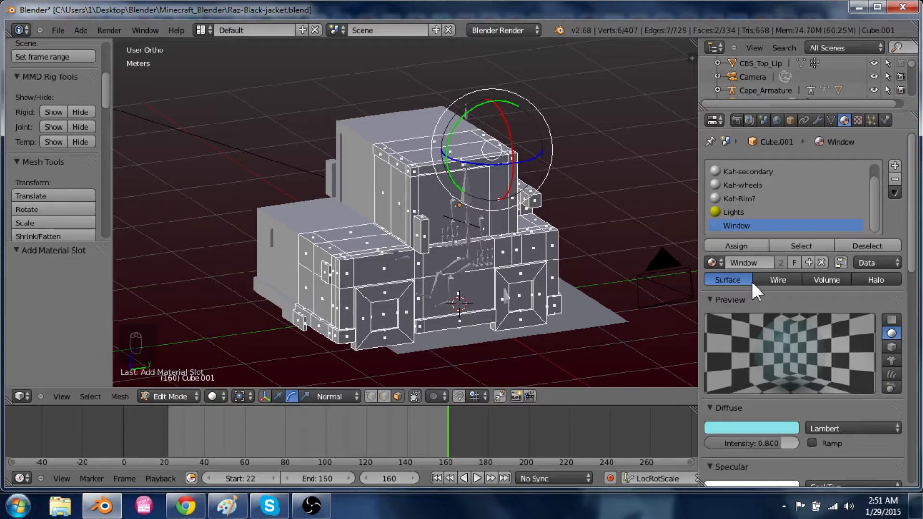
{"action": "right_click", "coordinate": [389, 189]}
{"action": "right_click", "coordinate": [446, 190], "text": "shift"}
{"action": "middle_click_drag", "start_coordinate": [510, 247], "coordinate": [445, 242]}
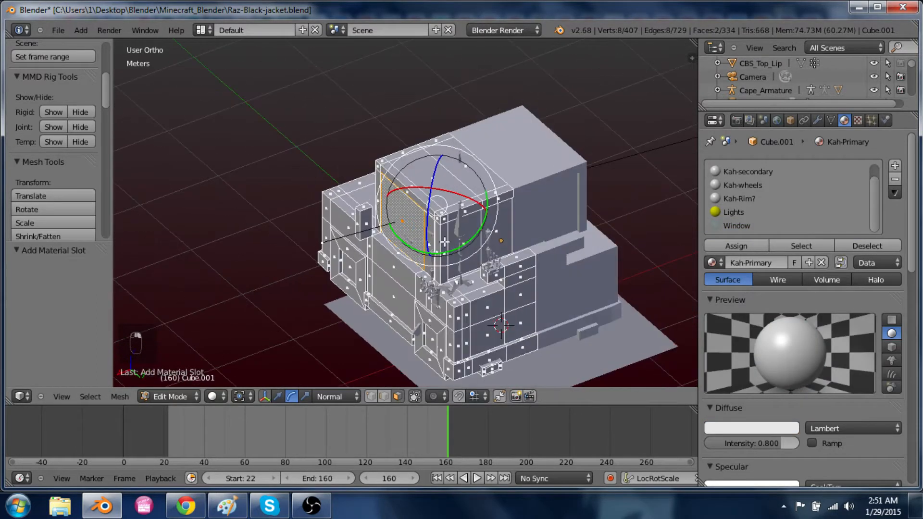
{"action": "right_click", "coordinate": [467, 223], "text": "shift"}
{"action": "key", "text": "ctrl+l"}
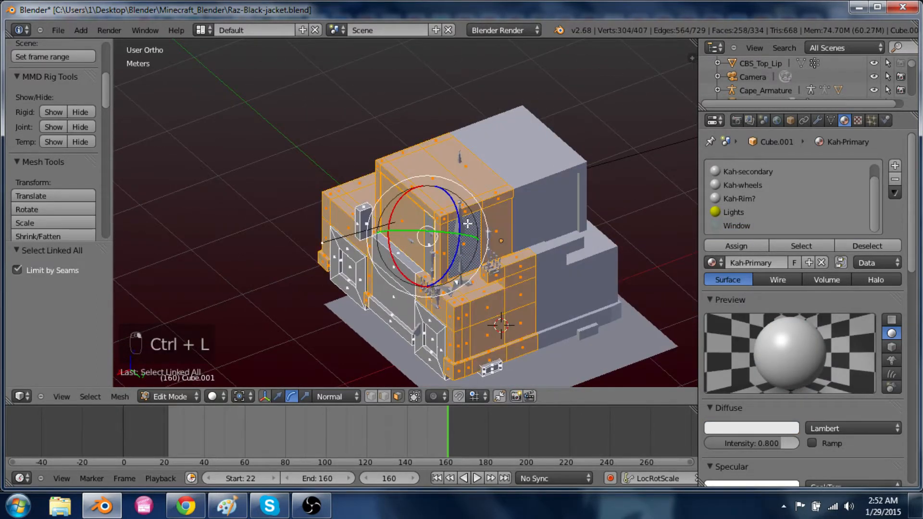
Select both window faces on the cab's end beside the mirror seam, including all geometry linked to them
{"action": "right_click", "coordinate": [495, 243]}
{"action": "right_click", "coordinate": [473, 245], "text": "shift"}
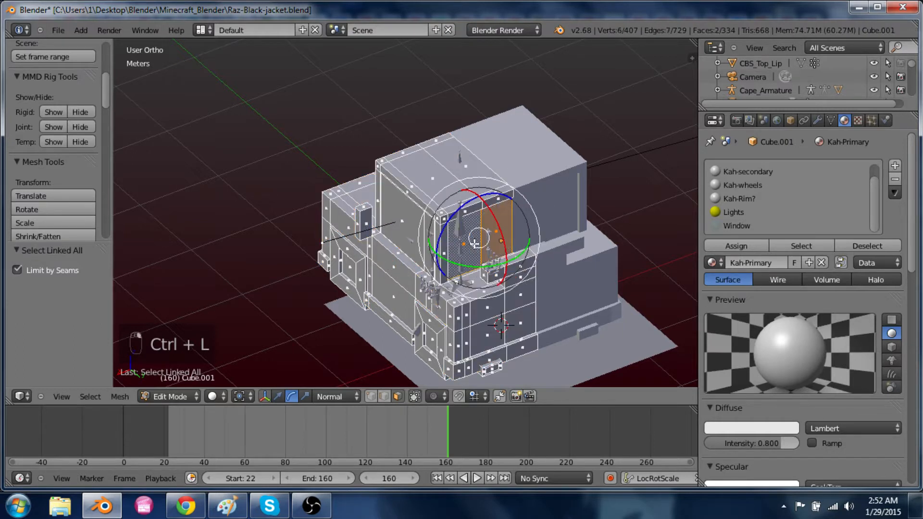
{"action": "scroll", "coordinate": [481, 247], "scroll_direction": "up", "scroll_amount": 5}
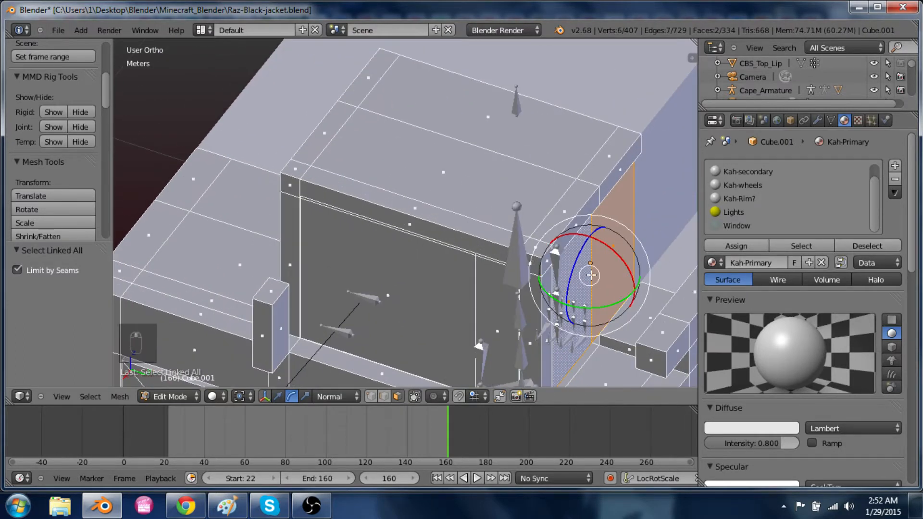
{"action": "key", "text": "ctrl+l"}
{"action": "scroll", "coordinate": [591, 274], "scroll_direction": "down", "scroll_amount": 3}
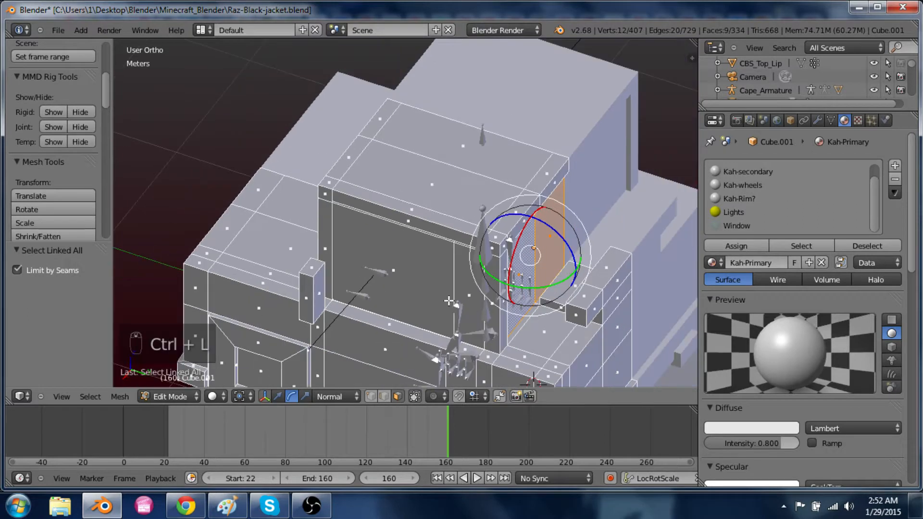
Add the large and small side window panes of the cab, with their linked geometry, to the selection
{"action": "right_click", "coordinate": [416, 285], "text": "shift"}
{"action": "key", "text": "ctrl+l"}
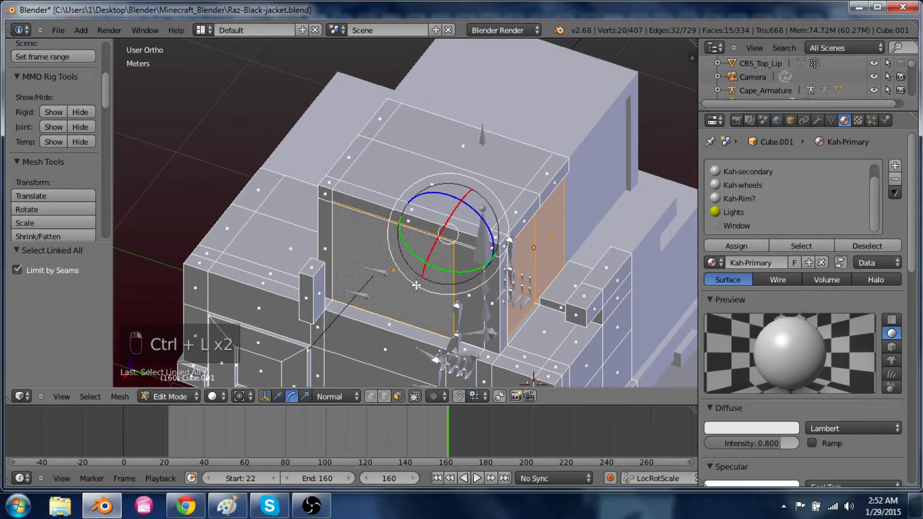
{"action": "right_click", "coordinate": [467, 270], "text": "shift"}
{"action": "key", "text": "ctrl+l"}
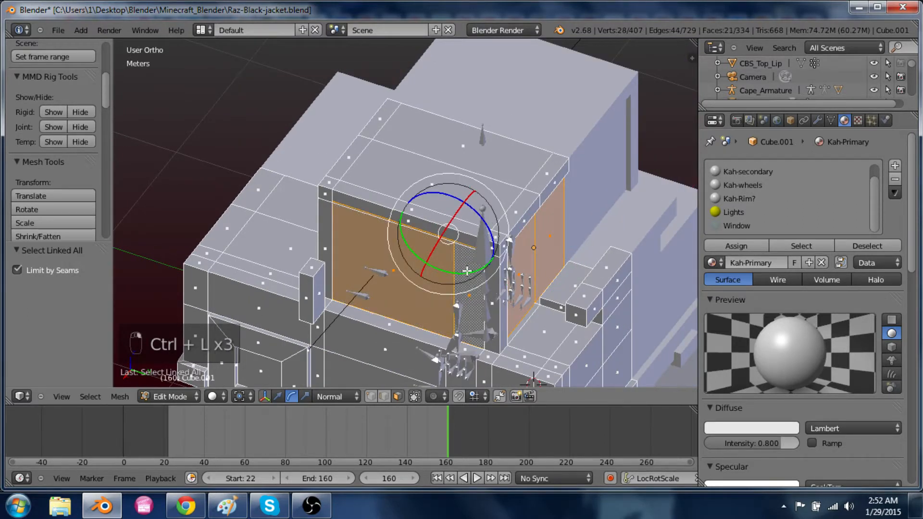
Try to add the windshield face next to the mirror seam, with its linked geometry, to the window selection
{"action": "middle_click_drag", "start_coordinate": [381, 327], "coordinate": [358, 300]}
{"action": "right_click", "coordinate": [353, 298], "text": "shift"}
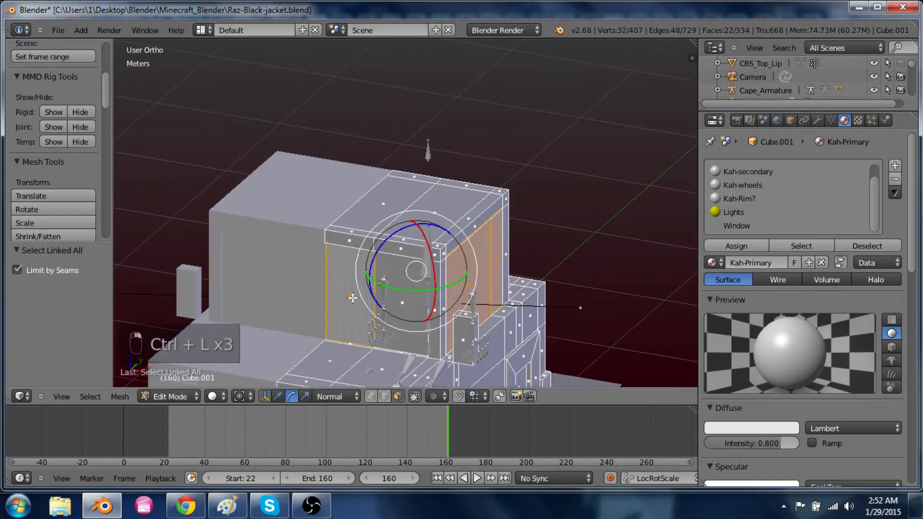
{"action": "key", "text": "ctrl+l"}
{"action": "key", "text": "ctrl+z"}
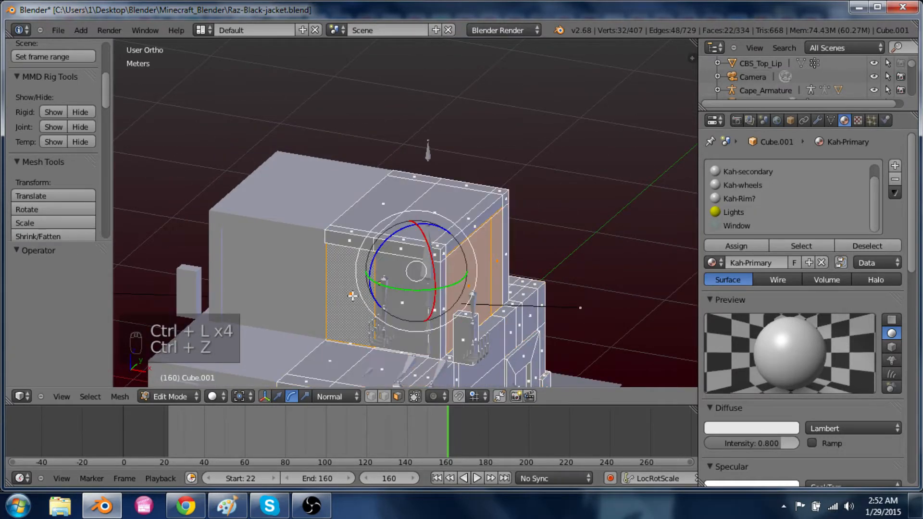
{"action": "scroll", "coordinate": [352, 296], "scroll_direction": "up", "scroll_amount": 4}
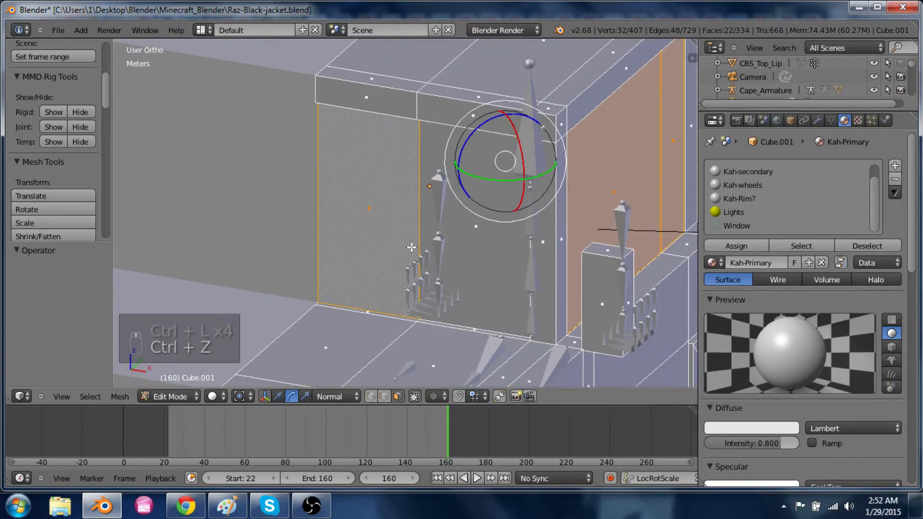
{"action": "middle_click_drag", "start_coordinate": [399, 230], "coordinate": [439, 255]}
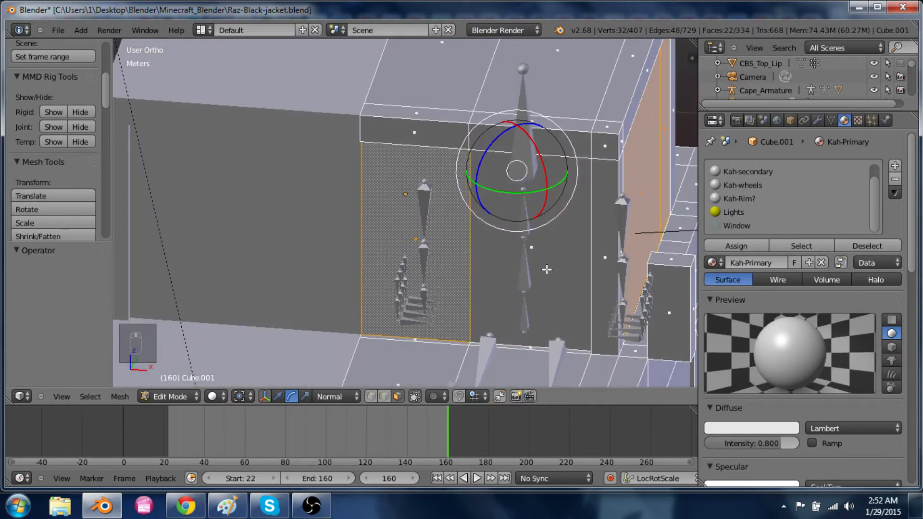
{"action": "key", "text": "ctrl+z"}
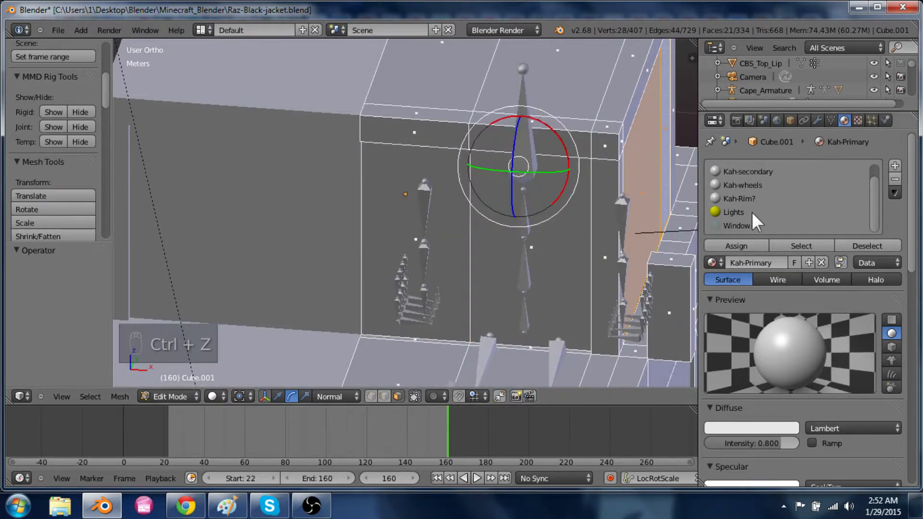
Assign the Window material to the selected window panes
{"action": "left_click", "coordinate": [749, 224]}
{"action": "left_click", "coordinate": [742, 243]}
Try to select the geometry linked to the larger windshield face beside the corner post
{"action": "right_click", "coordinate": [555, 266]}
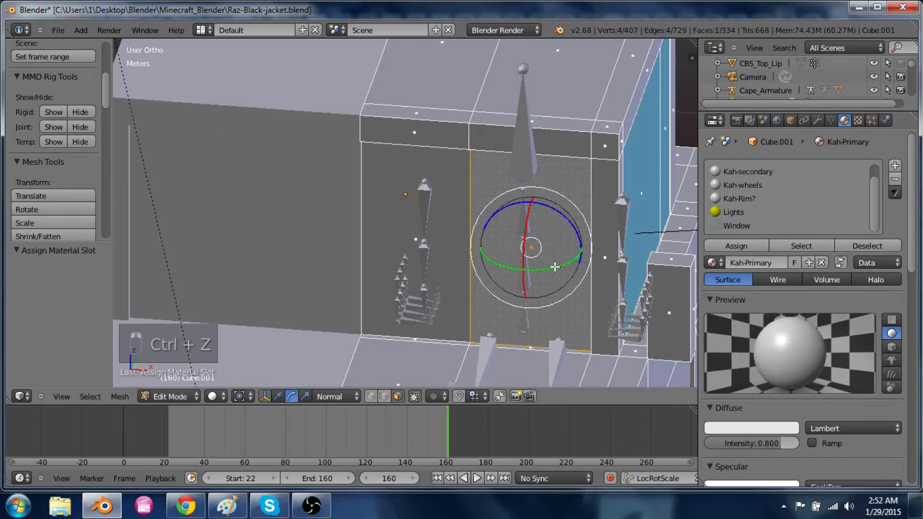
{"action": "key", "text": "ctrl+l"}
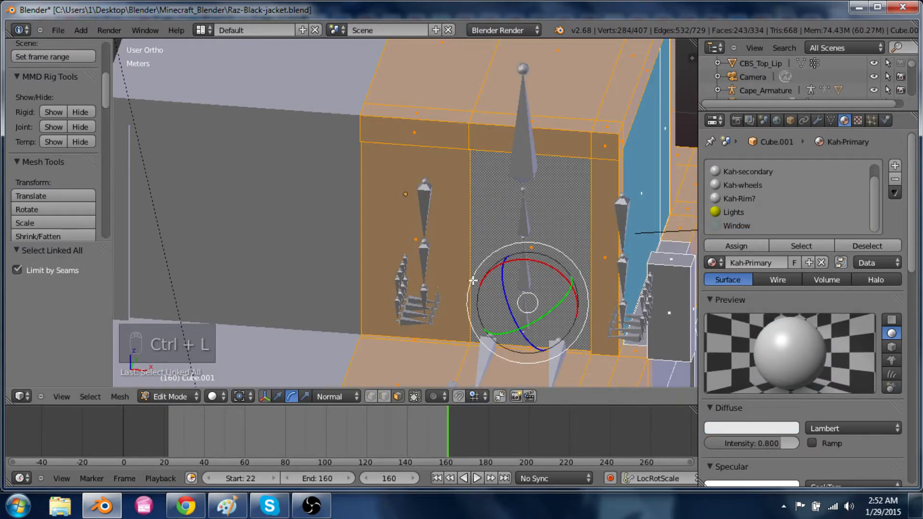
Delete the two outer faces covering the windshield opening, as well as the two inner faces directly behind them
{"action": "right_click", "coordinate": [456, 277]}
{"action": "right_click", "coordinate": [490, 274], "text": "shift"}
{"action": "key", "text": "g"}
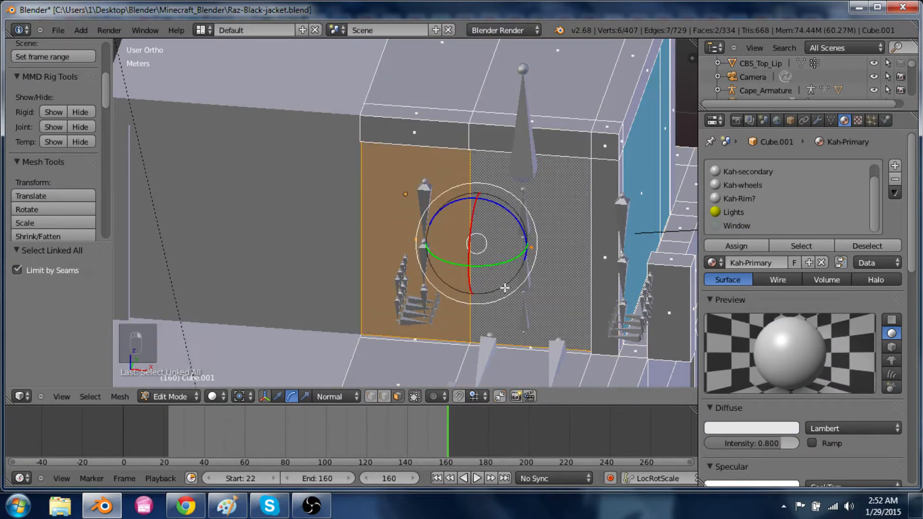
{"action": "left_click", "coordinate": [409, 309]}
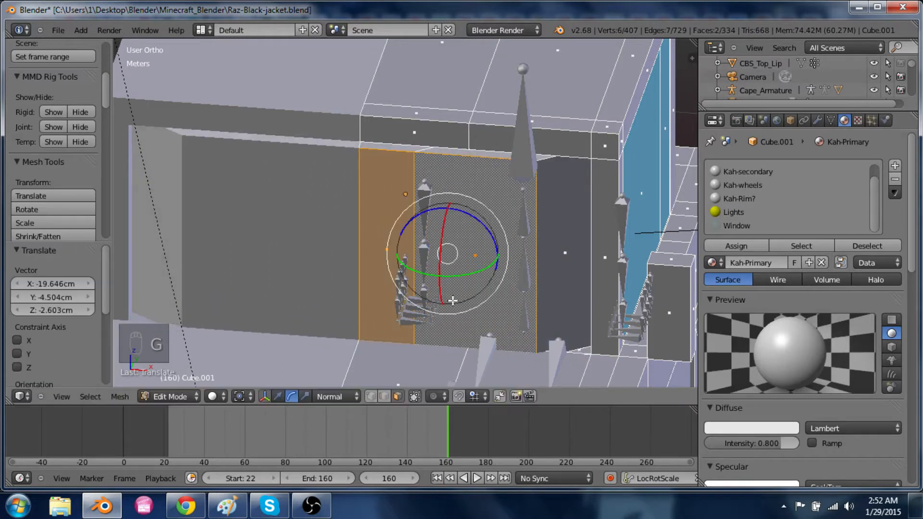
{"action": "key", "text": "ctrl+z"}
{"action": "key", "text": "x"}
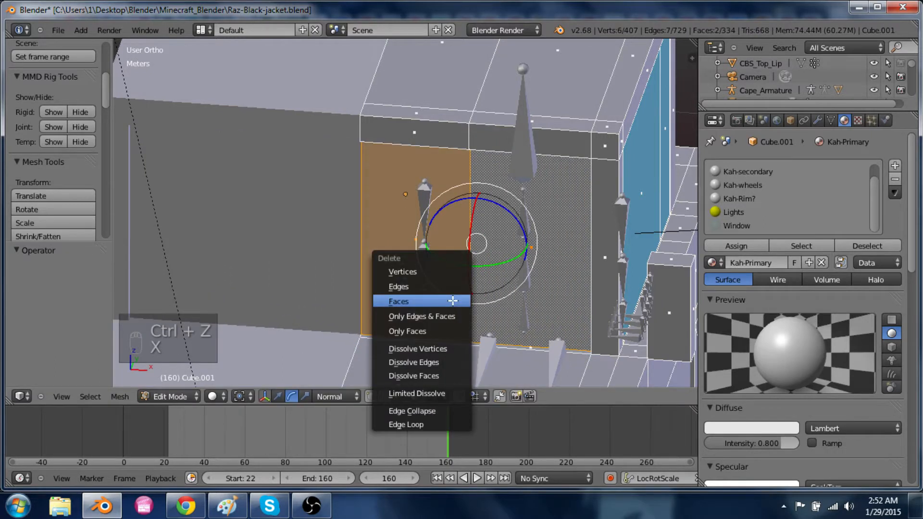
{"action": "left_click", "coordinate": [453, 300]}
{"action": "right_click", "coordinate": [451, 297]}
{"action": "right_click", "coordinate": [488, 297], "text": "shift"}
{"action": "key", "text": "x"}
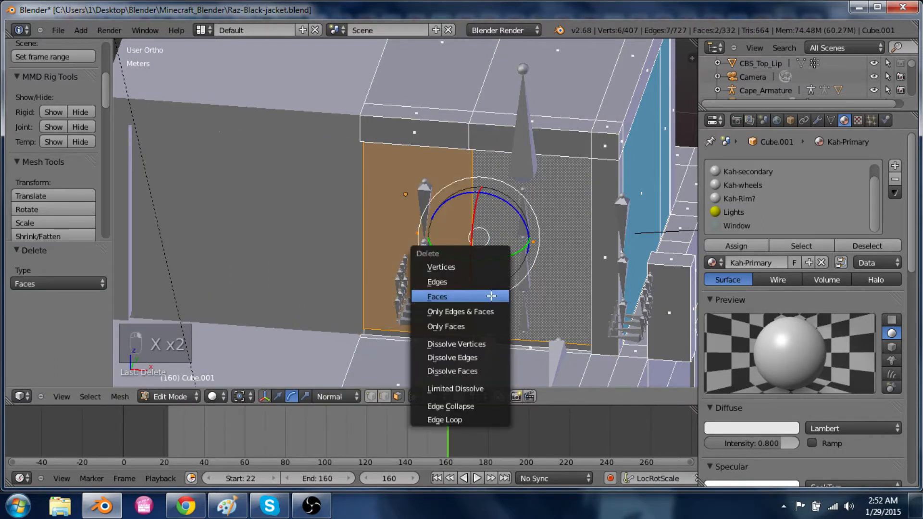
{"action": "left_click", "coordinate": [491, 296]}
Delete the five narrow rim faces lining the corner post and the sill of the windshield opening
{"action": "middle_click_drag", "start_coordinate": [491, 296], "coordinate": [597, 284]}
{"action": "right_click", "coordinate": [522, 289]}
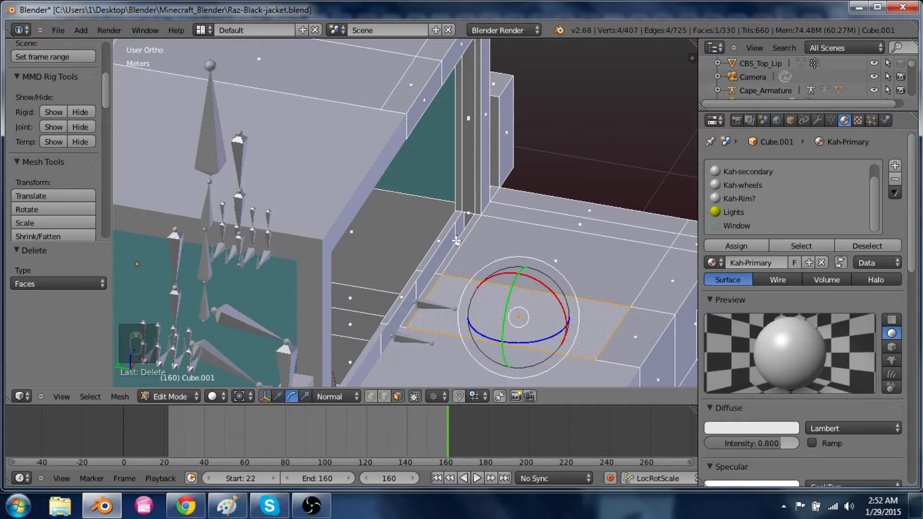
{"action": "key", "text": "ctrl+z"}
{"action": "scroll", "coordinate": [457, 239], "scroll_direction": "up", "scroll_amount": 1}
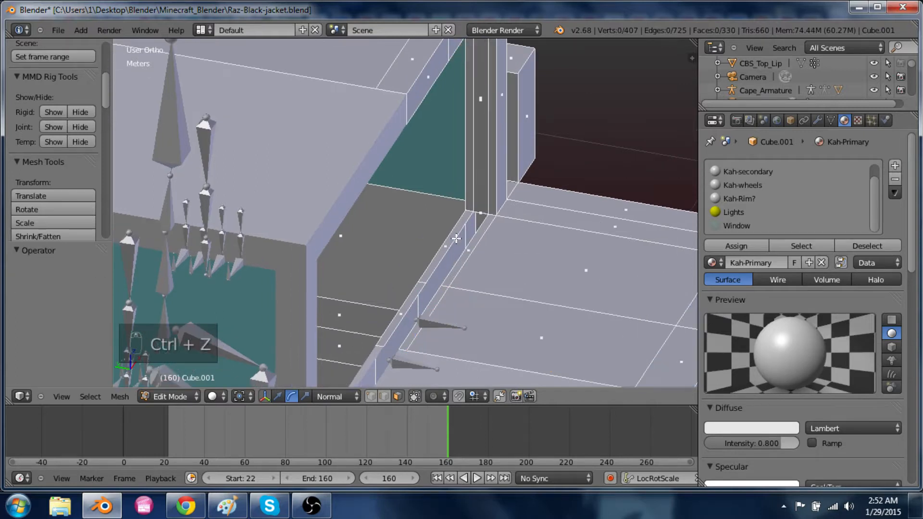
{"action": "right_click", "coordinate": [484, 185]}
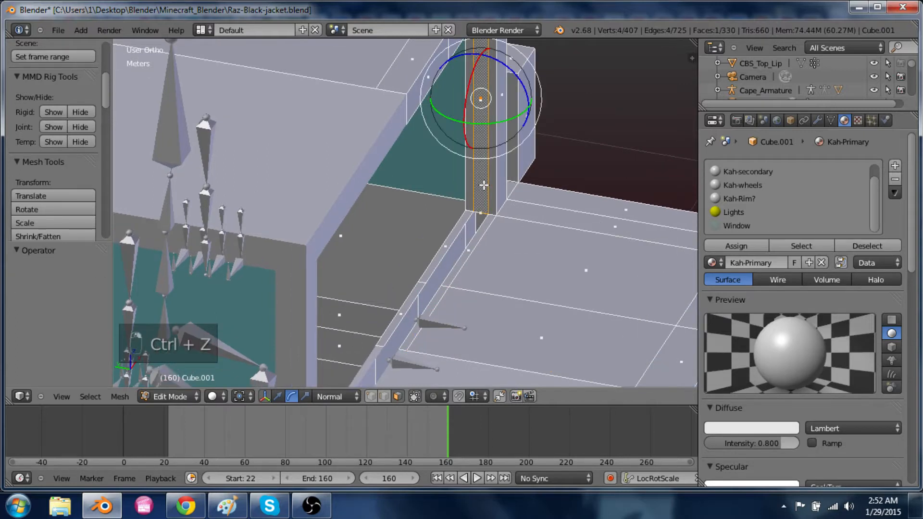
{"action": "right_click", "coordinate": [467, 248], "text": "shift"}
{"action": "right_click", "coordinate": [448, 245], "text": "shift"}
{"action": "right_click", "coordinate": [416, 288], "text": "shift"}
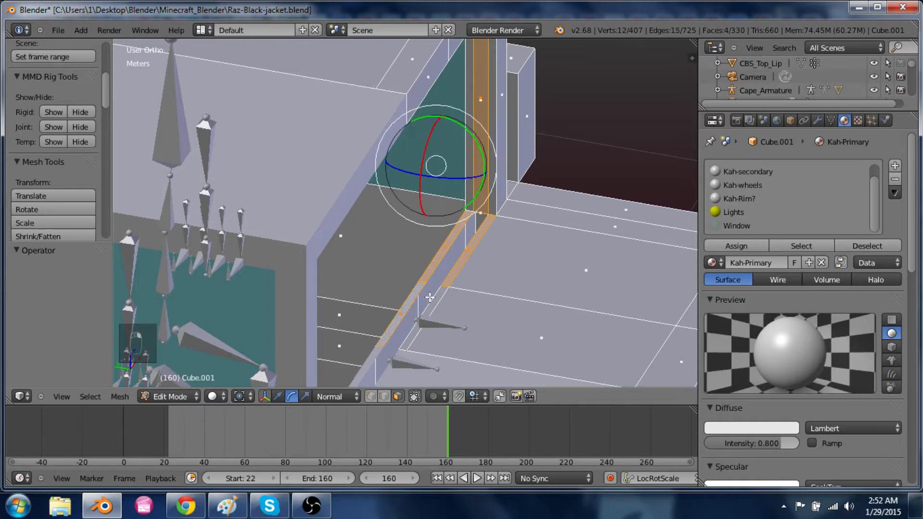
{"action": "right_click", "coordinate": [431, 300], "text": "shift"}
{"action": "middle_click_drag", "start_coordinate": [484, 211], "coordinate": [460, 298], "text": "shift"}
{"action": "right_click", "coordinate": [466, 225], "text": "shift"}
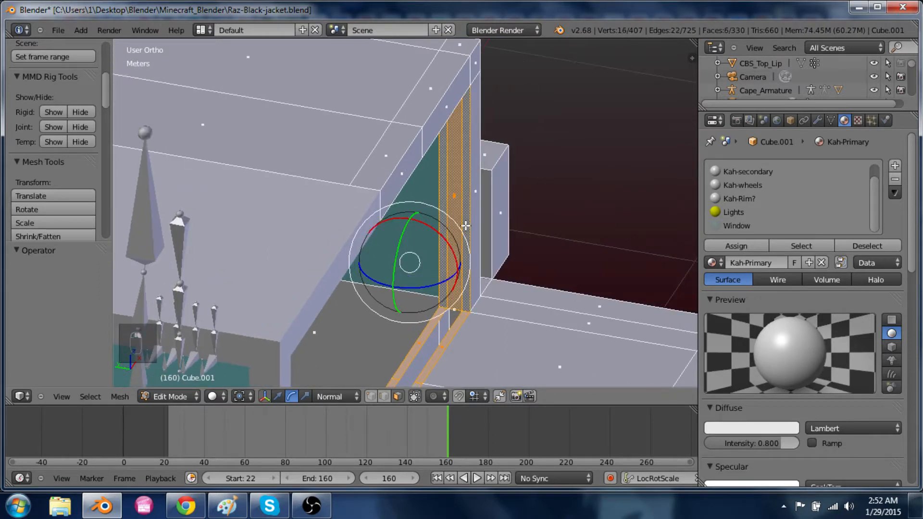
{"action": "key", "text": "ctrl+z"}
{"action": "key", "text": "x"}
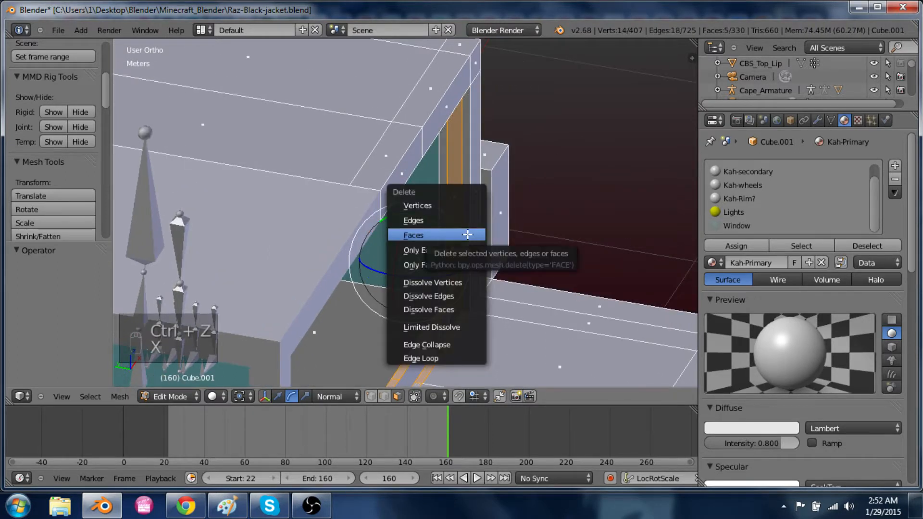
{"action": "left_click", "coordinate": [467, 235]}
Delete the small leftover face at the foot of the corner post, picking it in wireframe display
{"action": "middle_click_drag", "start_coordinate": [483, 277], "coordinate": [466, 266]}
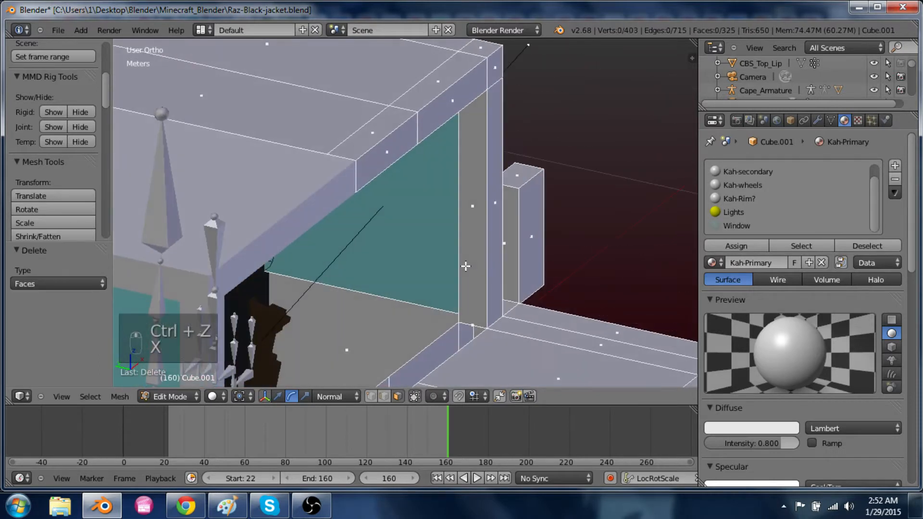
{"action": "key", "text": "z"}
{"action": "right_click", "coordinate": [473, 326]}
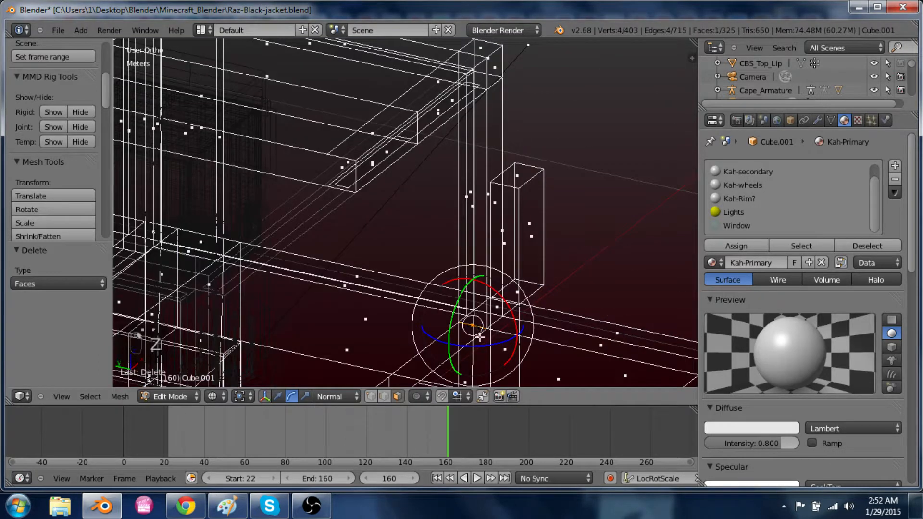
{"action": "key", "text": "x"}
{"action": "left_click", "coordinate": [479, 335]}
{"action": "key", "text": "z"}
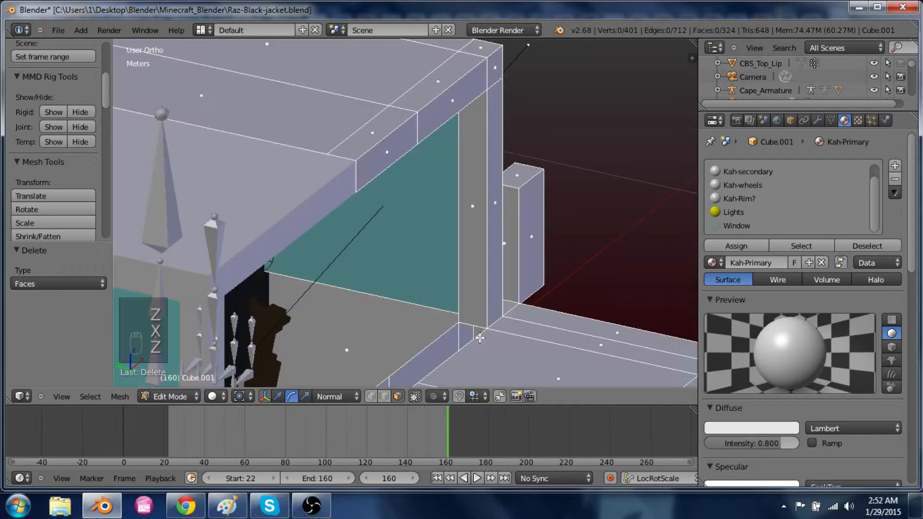
Fill the gap along the windshield sill with new faces, starting from two vertices at the foot of the corner post
{"action": "middle_click_drag", "start_coordinate": [453, 268], "coordinate": [468, 283]}
{"action": "key", "text": "ctrl+Tab"}
{"action": "left_click", "coordinate": [423, 180]}
{"action": "right_click", "coordinate": [468, 275]}
{"action": "right_click", "coordinate": [451, 264], "text": "shift"}
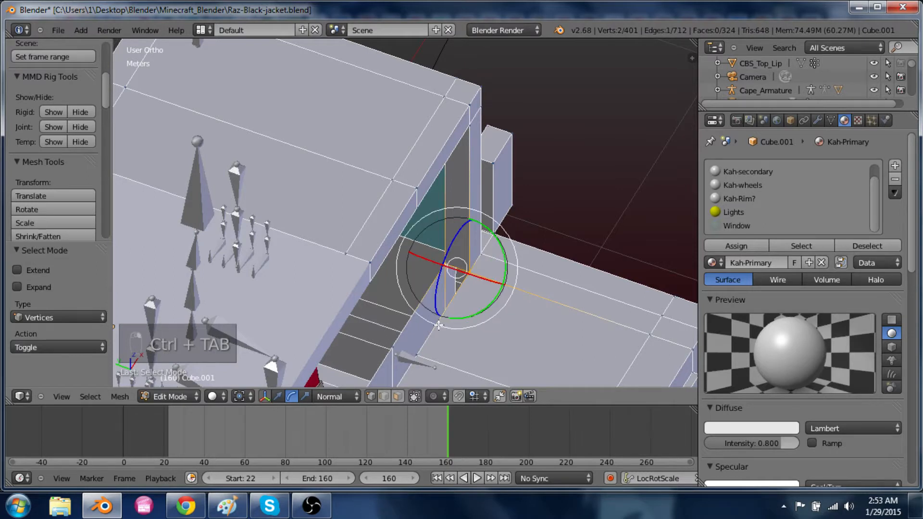
{"action": "key", "text": "f"}
{"action": "key", "text": "f"}
{"action": "key", "text": "f"}
{"action": "middle_click_drag", "start_coordinate": [394, 347], "coordinate": [432, 269]}
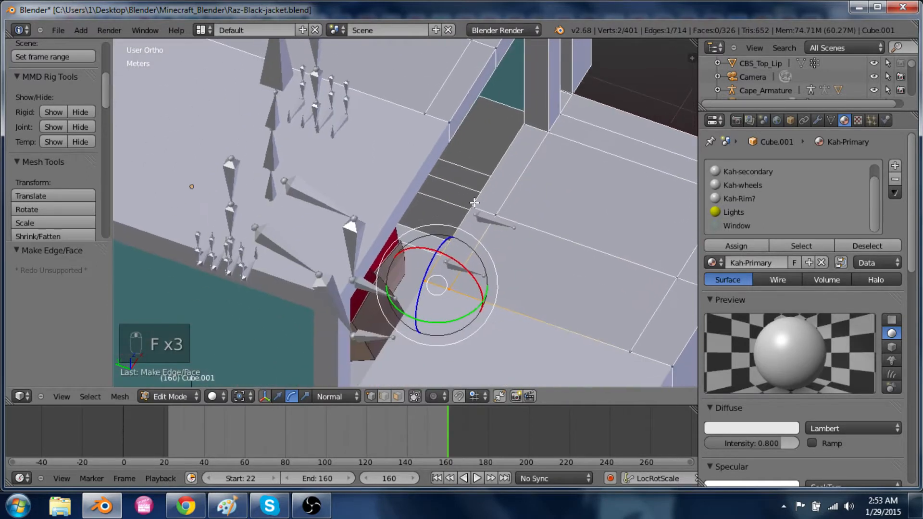
Duplicate the two new sill faces in place and scale the copy to about 0.459 along Y
{"action": "key", "text": "ctrl+Tab"}
{"action": "left_click", "coordinate": [469, 224]}
{"action": "right_click", "coordinate": [479, 215]}
{"action": "right_click", "coordinate": [508, 177], "text": "shift"}
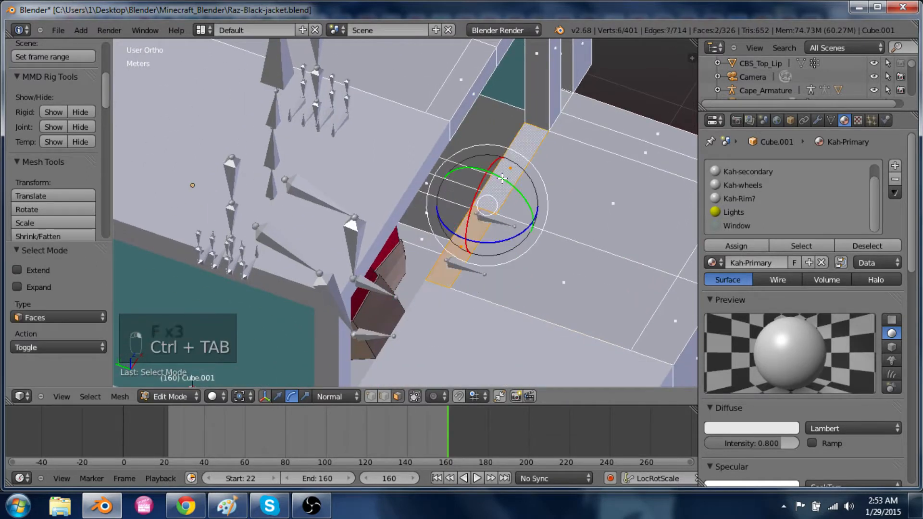
{"action": "key", "text": "shift+d"}
{"action": "right_click", "coordinate": [556, 230]}
{"action": "key", "text": "s"}
{"action": "key", "text": "y"}
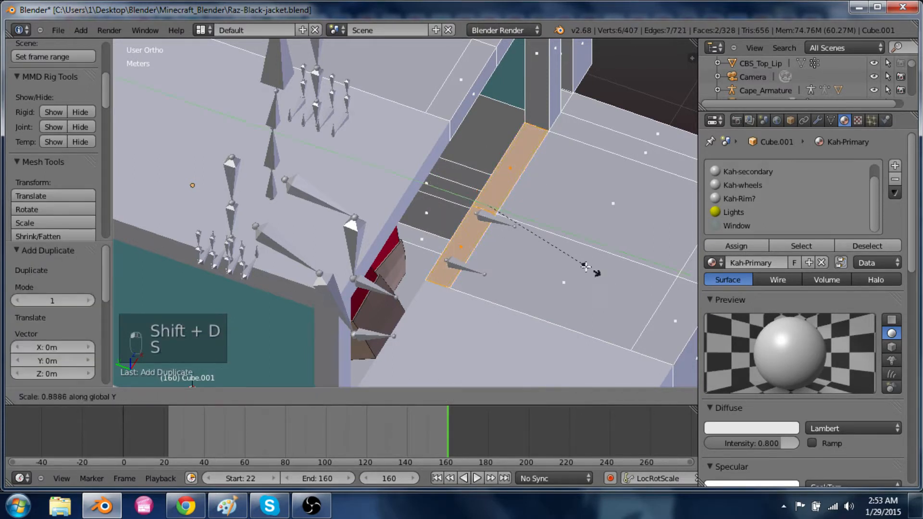
{"action": "left_click", "coordinate": [548, 245]}
Extrude the duplicated sill strip about 80 cm upward to form the windshield pane
{"action": "middle_click_drag", "start_coordinate": [551, 278], "coordinate": [565, 154]}
{"action": "key", "text": "e"}
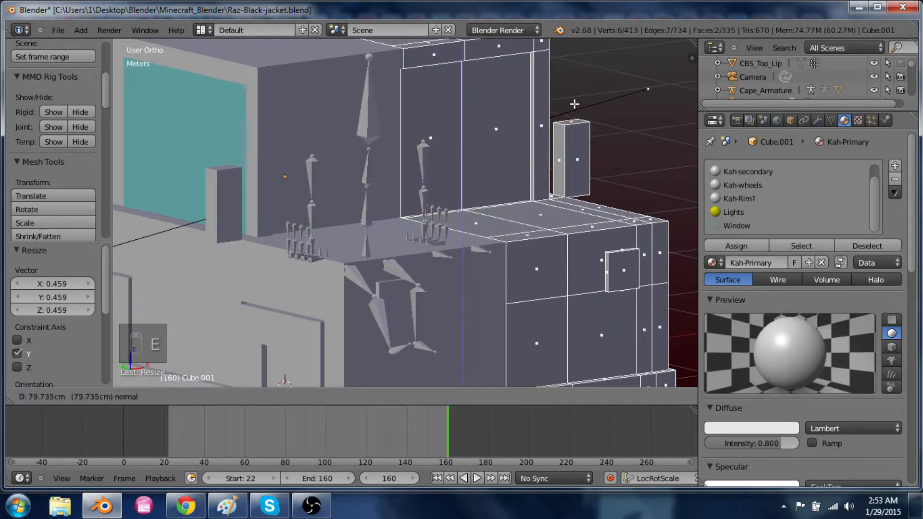
{"action": "left_click", "coordinate": [574, 99]}
Select all geometry linked to the extruded windshield pane and assign the Window material to it
{"action": "key", "text": "ctrl+l"}
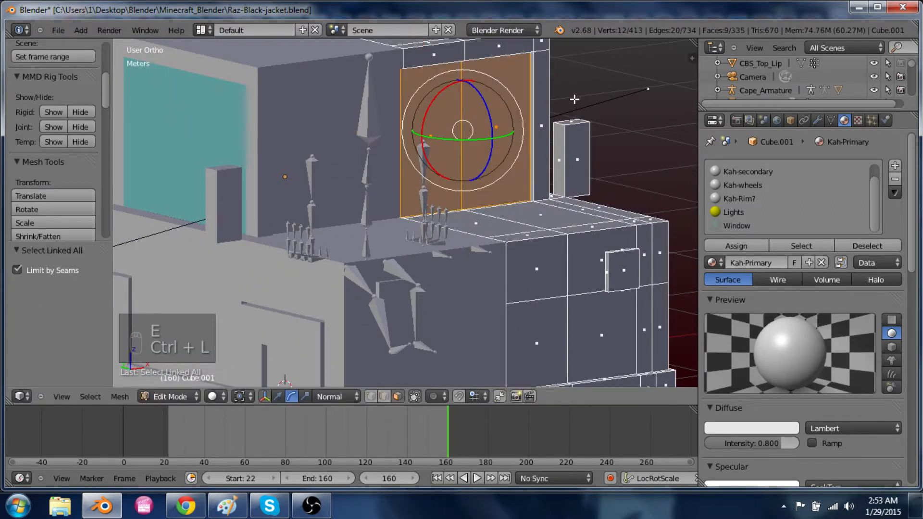
{"action": "left_click", "coordinate": [736, 225]}
{"action": "left_click", "coordinate": [739, 244]}
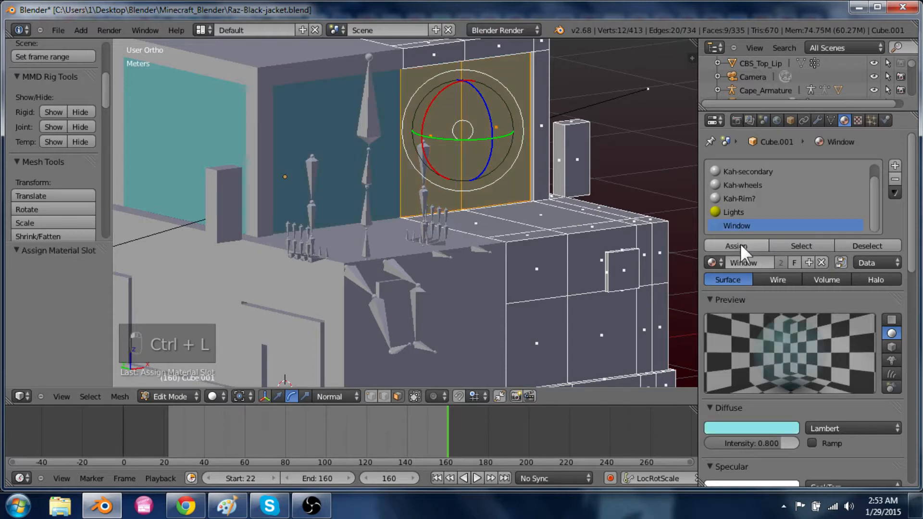
Select all faces that use the Window material and hide them
{"action": "middle_click_drag", "start_coordinate": [593, 258], "coordinate": [418, 284]}
{"action": "scroll", "coordinate": [418, 284], "scroll_direction": "down", "scroll_amount": 1, "text": "shift"}
{"action": "right_click", "coordinate": [571, 169], "text": "shift"}
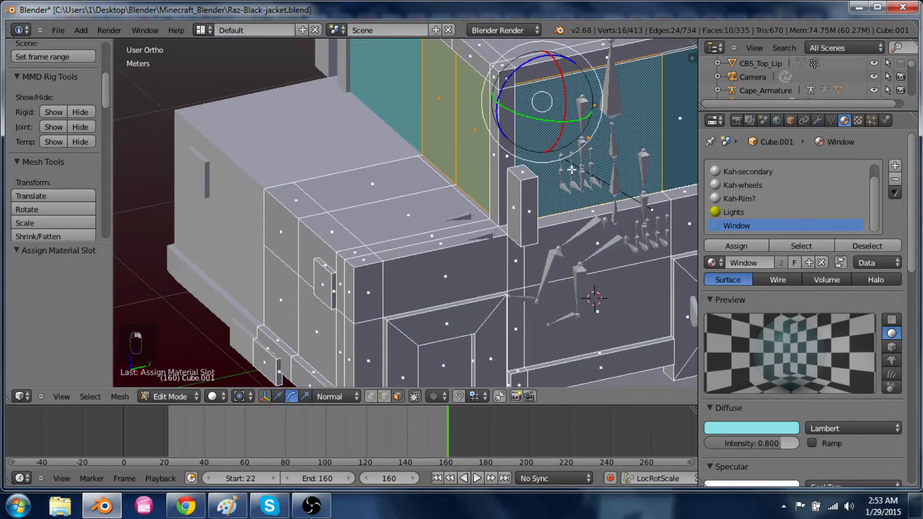
{"action": "middle_click_drag", "start_coordinate": [571, 170], "coordinate": [529, 209], "text": "shift"}
{"action": "left_click", "coordinate": [817, 245]}
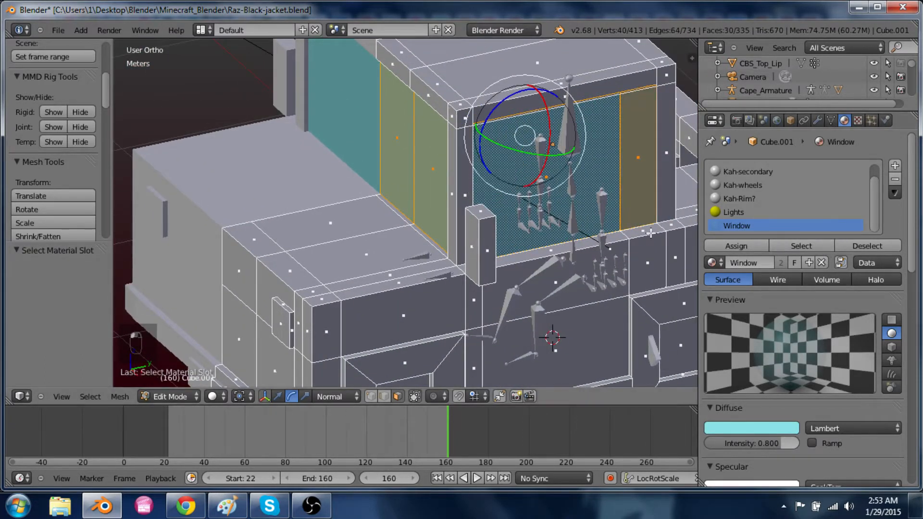
{"action": "key", "text": "h"}
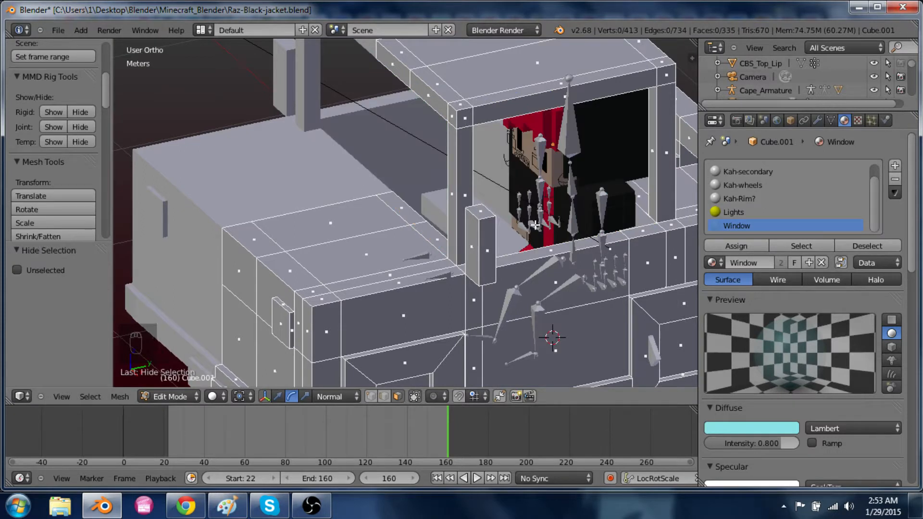
Select the whole headlight block on the hood's front and assign the Lights material to it
{"action": "right_click", "coordinate": [278, 321]}
{"action": "key", "text": "ctrl+l"}
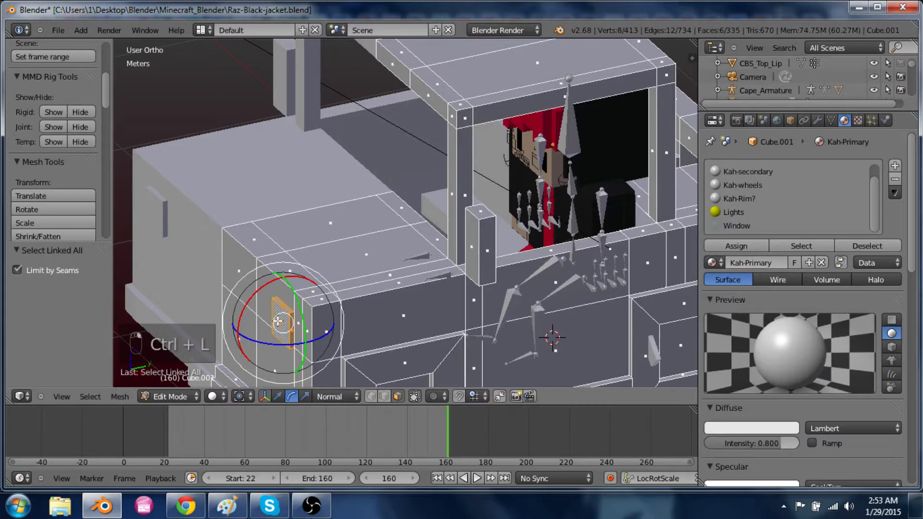
{"action": "left_click", "coordinate": [743, 212]}
{"action": "left_click", "coordinate": [738, 246]}
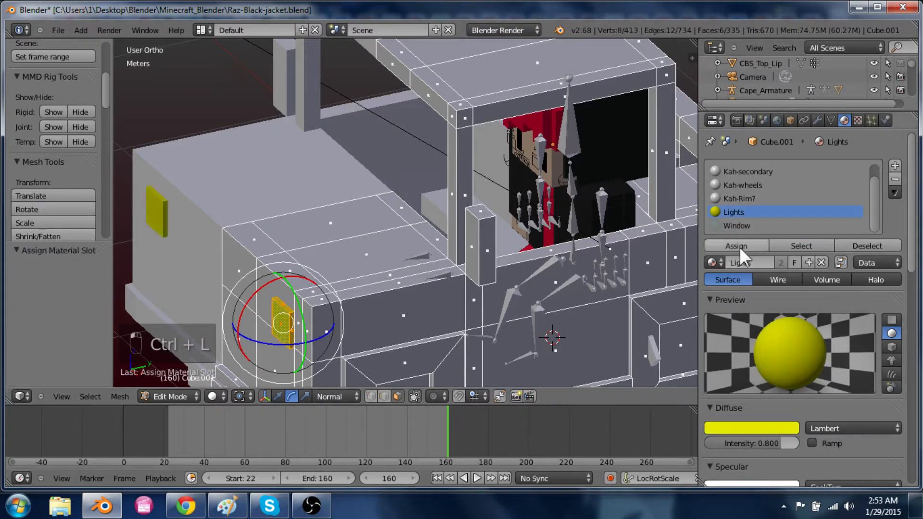
Select all faces that use the Lights material
{"action": "left_click", "coordinate": [857, 120]}
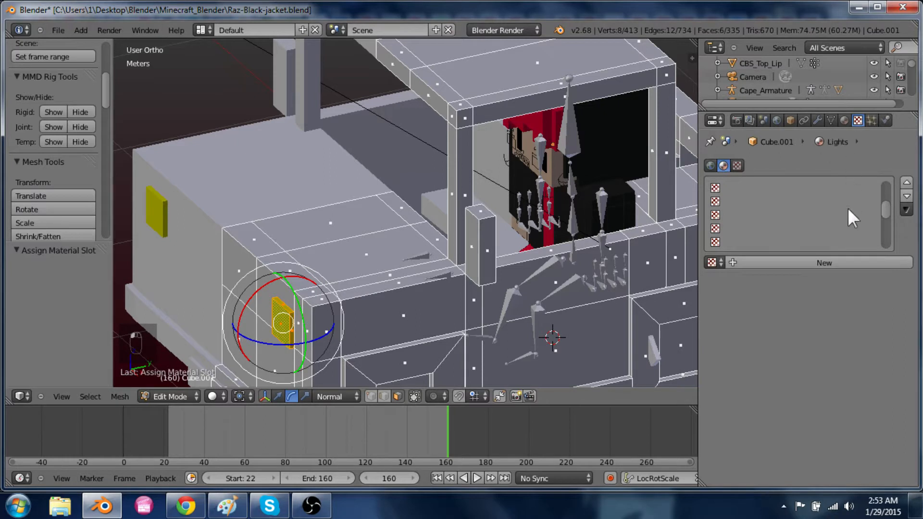
{"action": "left_click", "coordinate": [844, 119]}
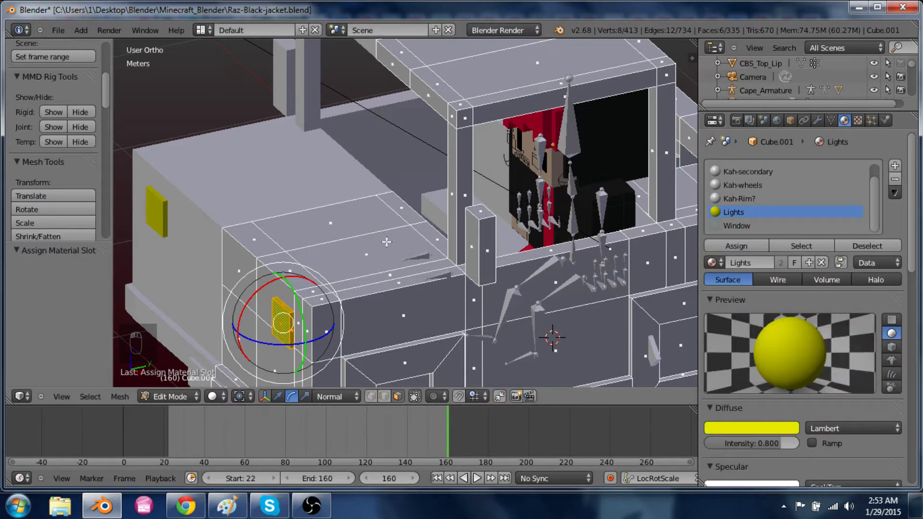
{"action": "left_click", "coordinate": [809, 243]}
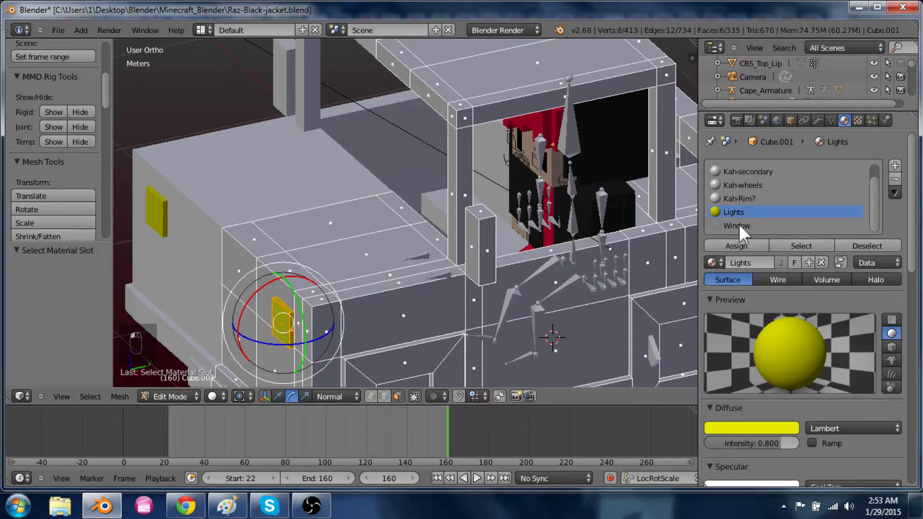
Invert the face selection and make Kah-Primary the active material
{"action": "left_click", "coordinate": [739, 225]}
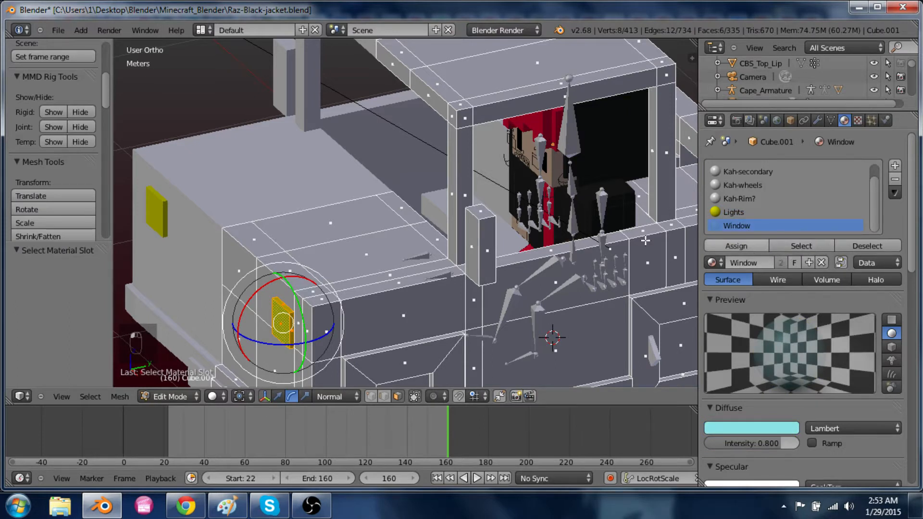
{"action": "key", "text": "ctrl+i"}
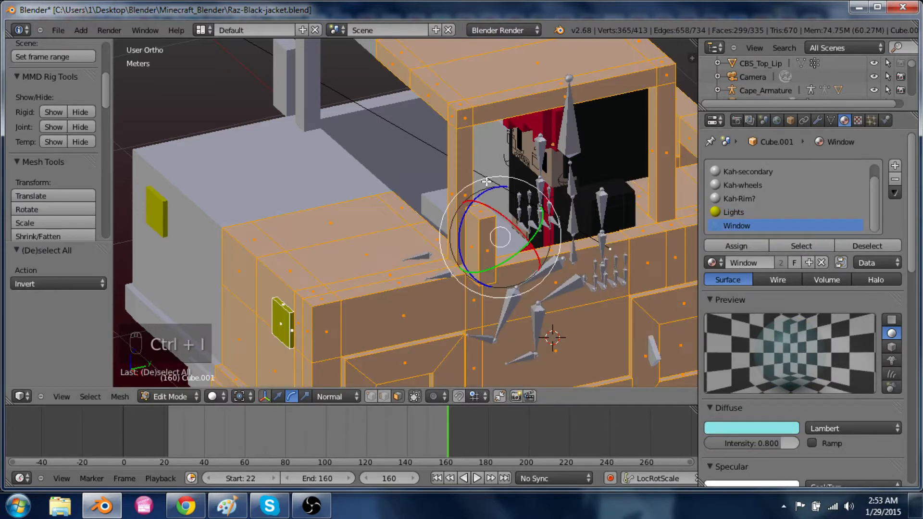
{"action": "left_click", "coordinate": [757, 171]}
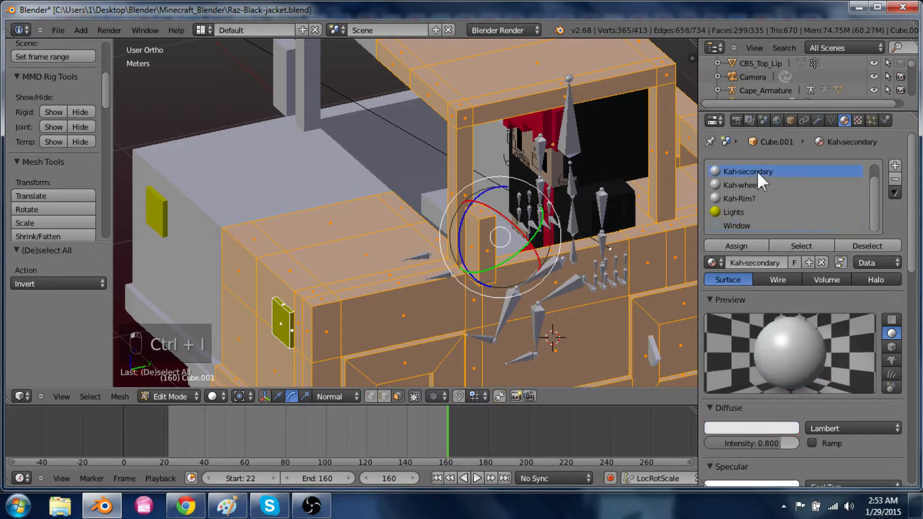
{"action": "scroll", "coordinate": [757, 192], "scroll_direction": "up", "scroll_amount": 1}
{"action": "left_click", "coordinate": [751, 170]}
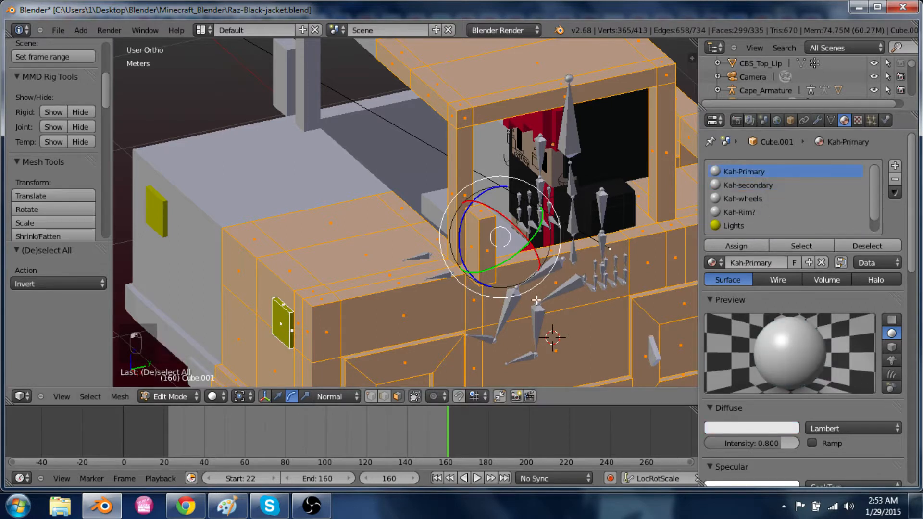
Set Kah-Primary's diffuse colour to light blue (R 0.193, G 0.698, B 0.800) and check the game reference image in Chrome
{"action": "middle_click_drag", "start_coordinate": [536, 299], "coordinate": [479, 217], "text": "shift"}
{"action": "scroll", "coordinate": [480, 216], "scroll_direction": "down", "scroll_amount": 2}
{"action": "left_click", "coordinate": [752, 427]}
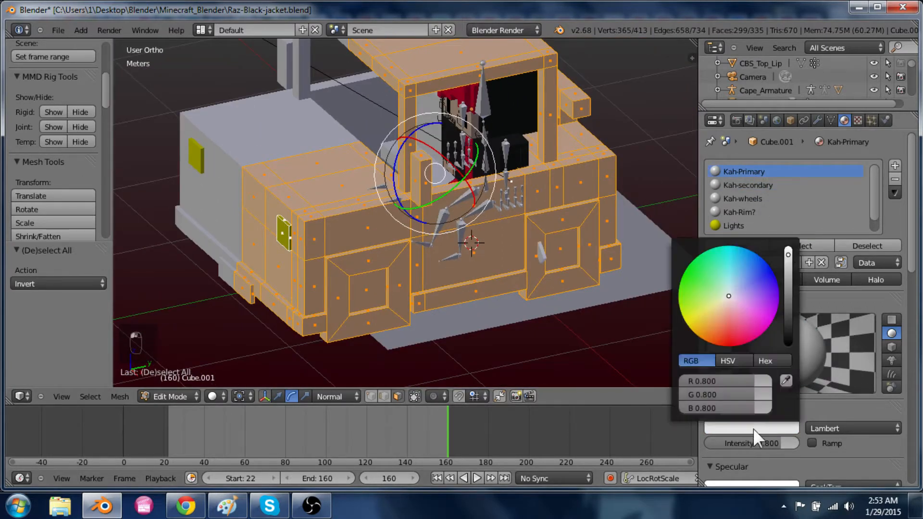
{"action": "left_click", "coordinate": [744, 265]}
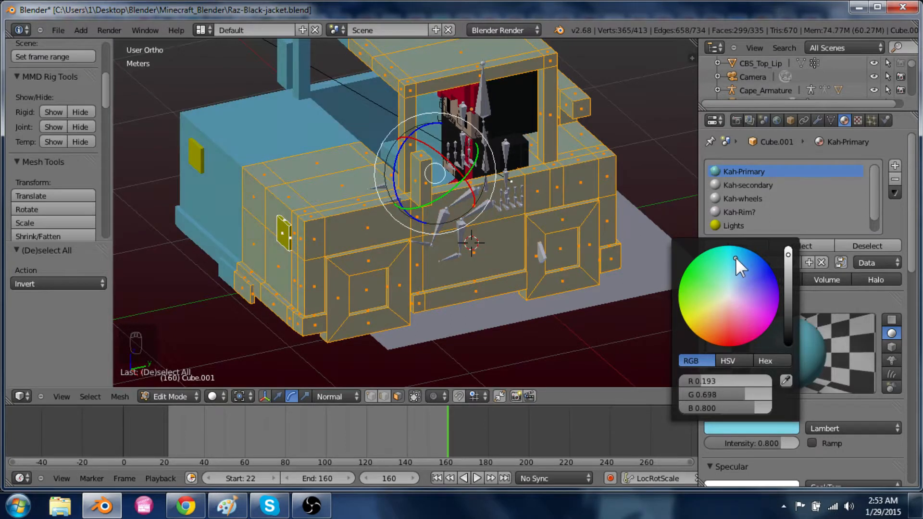
{"action": "key", "text": "alt+Tab"}
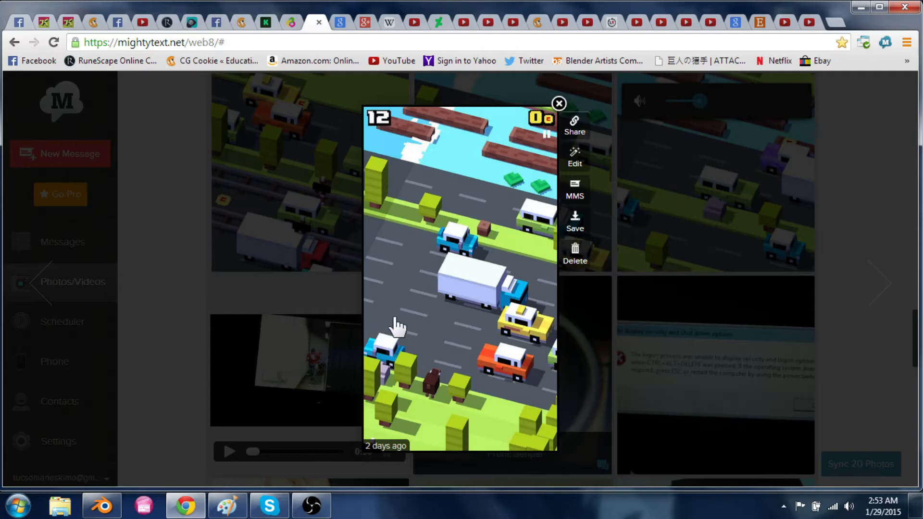
{"action": "key", "text": "alt+Tab"}
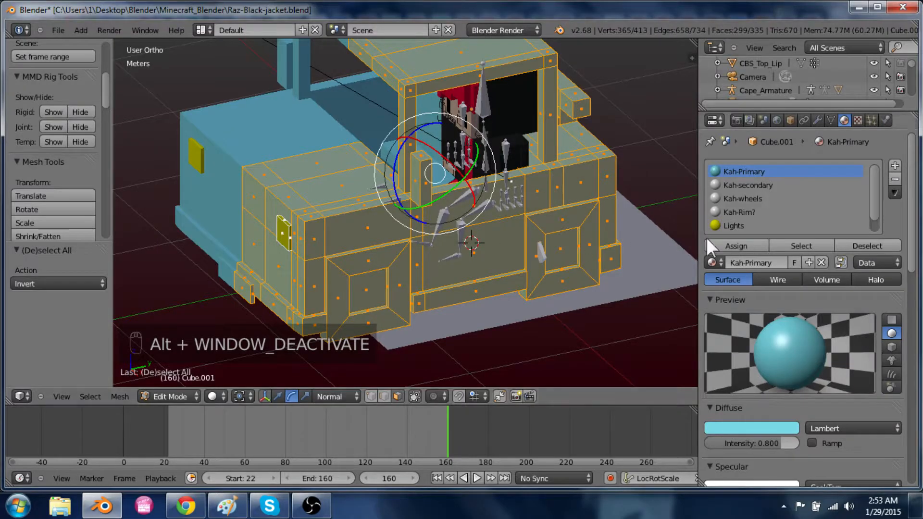
Lower Kah-Primary's specular intensity to 0.167 and enable its Mirror option
{"action": "scroll", "coordinate": [786, 429], "scroll_direction": "down", "scroll_amount": 4}
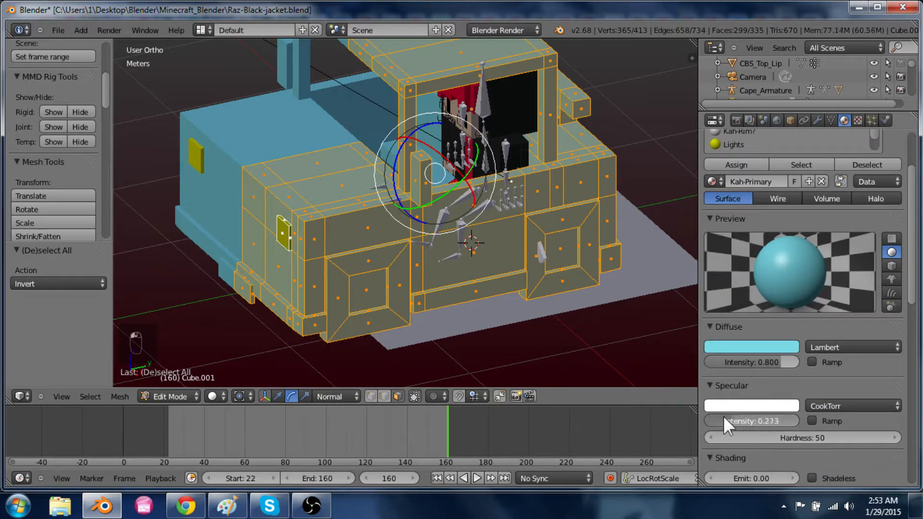
{"action": "left_click_drag", "start_coordinate": [719, 415], "coordinate": [716, 414]}
{"action": "scroll", "coordinate": [719, 415], "scroll_direction": "down", "scroll_amount": 8}
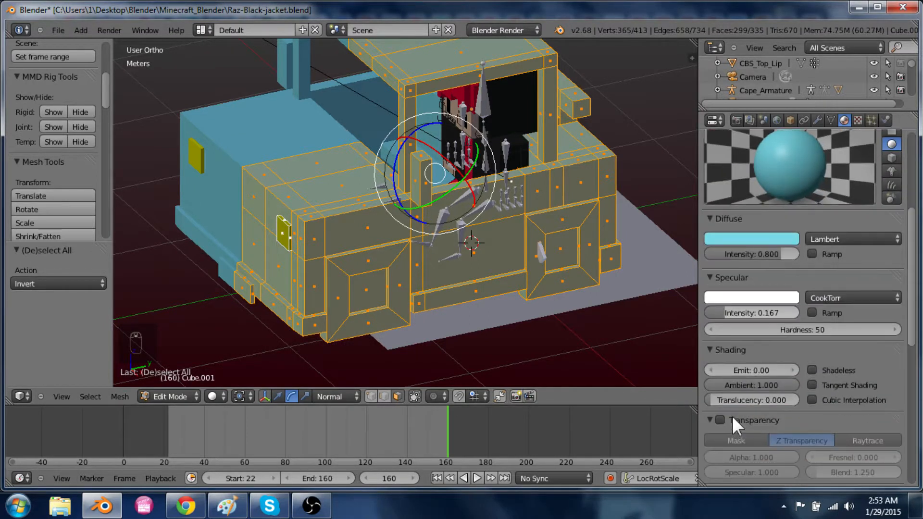
{"action": "scroll", "coordinate": [719, 415], "scroll_direction": "down", "scroll_amount": 2}
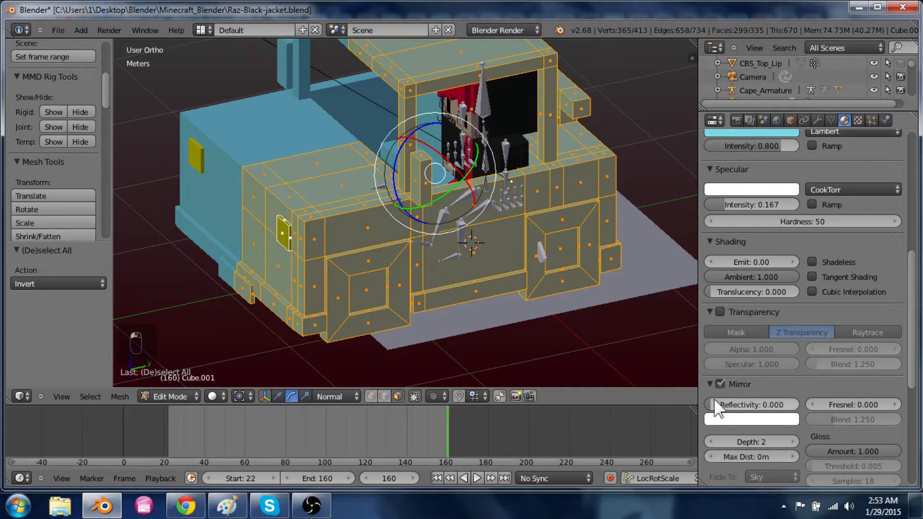
{"action": "scroll", "coordinate": [720, 404], "scroll_direction": "up", "scroll_amount": 8}
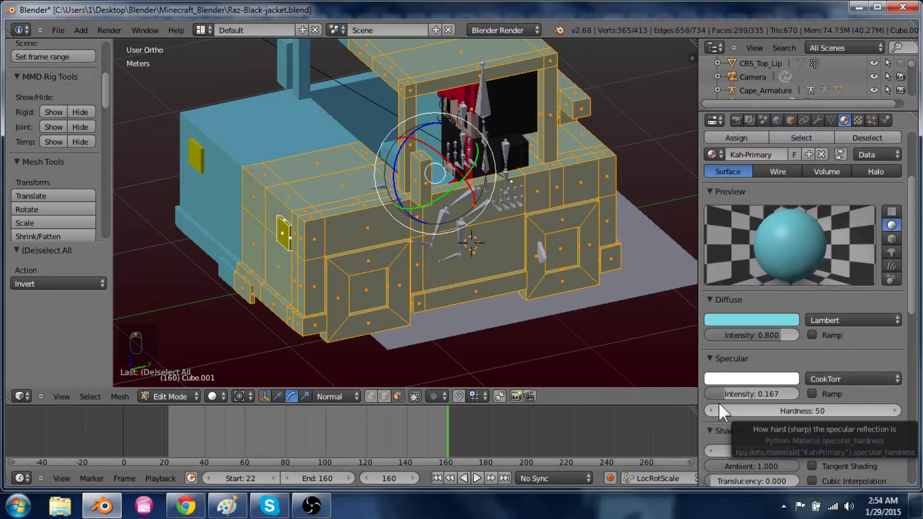
{"action": "scroll", "coordinate": [719, 402], "scroll_direction": "up", "scroll_amount": 5}
Enable Mirror on the Kah-secondary material with about 0.015 reflectivity and set its specular intensity to 0.053
{"action": "left_click", "coordinate": [762, 186]}
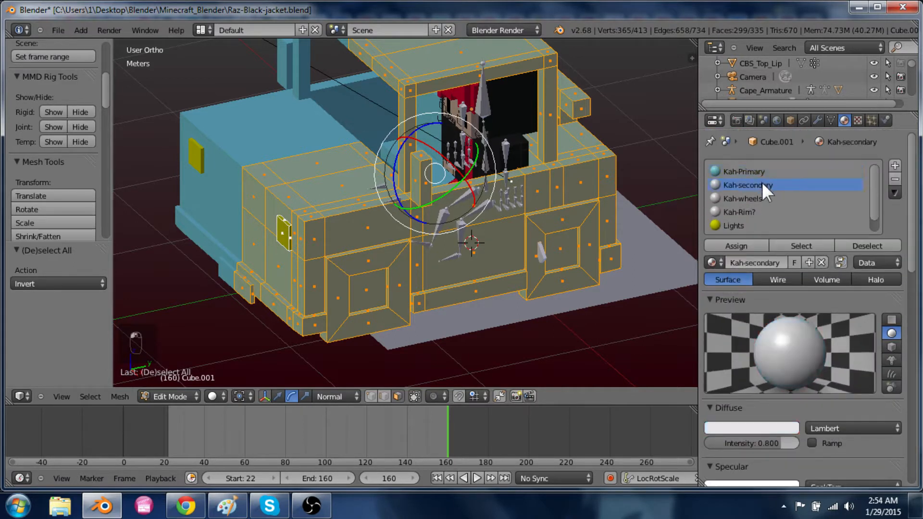
{"action": "scroll", "coordinate": [764, 212], "scroll_direction": "down", "scroll_amount": 1}
{"action": "scroll", "coordinate": [768, 312], "scroll_direction": "down", "scroll_amount": 10}
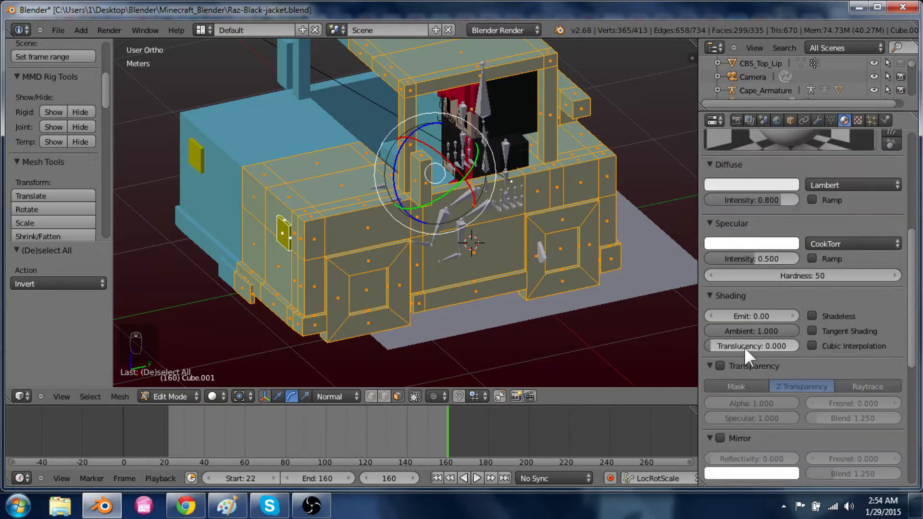
{"action": "left_click", "coordinate": [719, 438]}
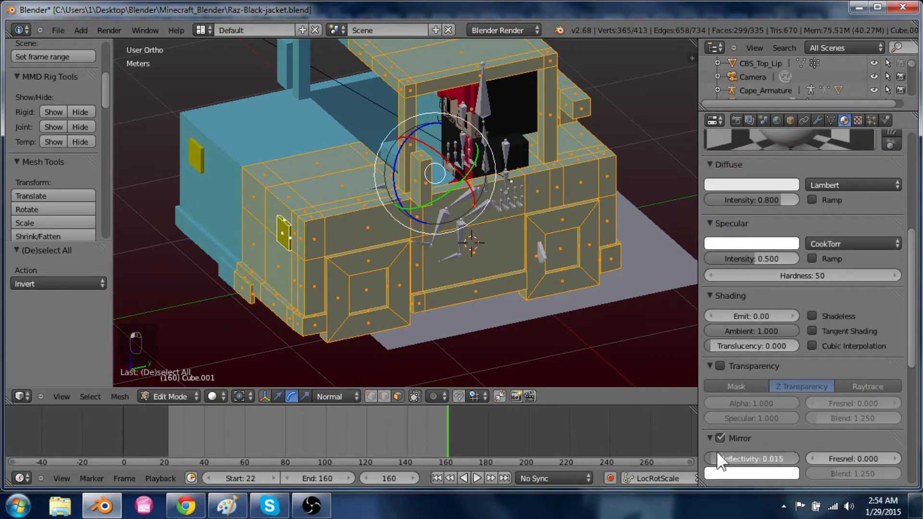
{"action": "left_click_drag", "start_coordinate": [716, 457], "coordinate": [719, 457]}
{"action": "scroll", "coordinate": [765, 417], "scroll_direction": "up", "scroll_amount": 5}
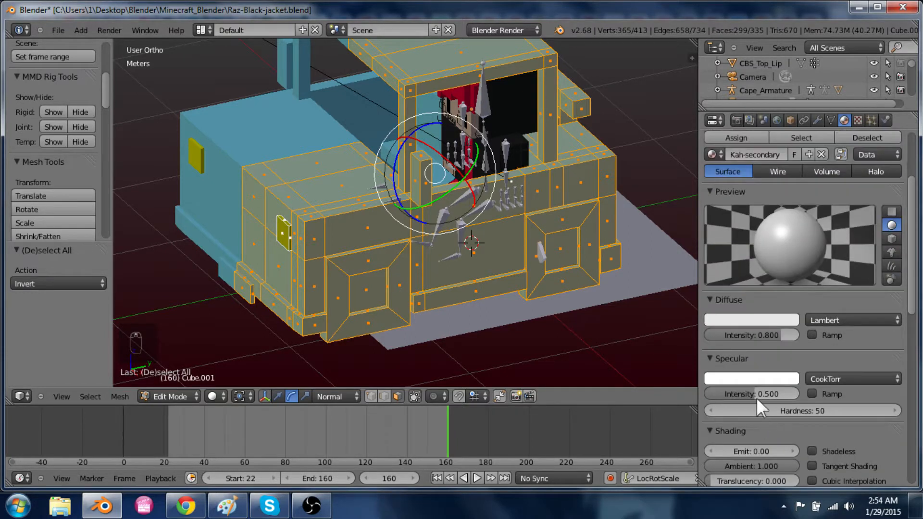
{"action": "left_click_drag", "start_coordinate": [756, 397], "coordinate": [711, 400]}
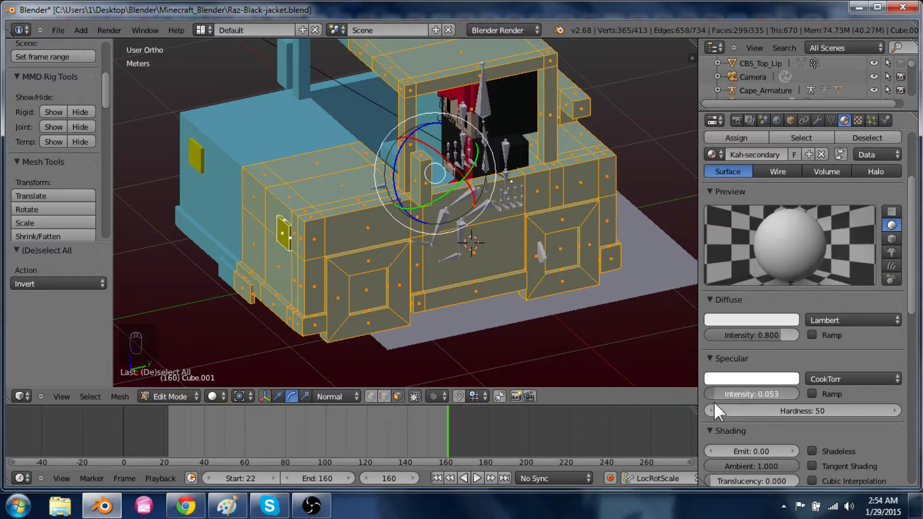
Sample a darker blue from the vehicle's shaded body as Kah-secondary's diffuse colour
{"action": "scroll", "coordinate": [743, 367], "scroll_direction": "up", "scroll_amount": 4}
{"action": "left_click", "coordinate": [750, 400]}
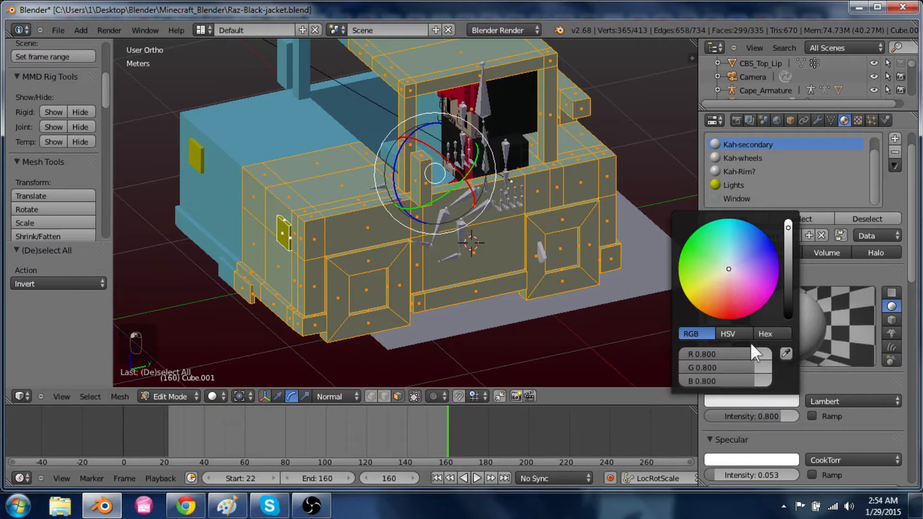
{"action": "left_click", "coordinate": [785, 353]}
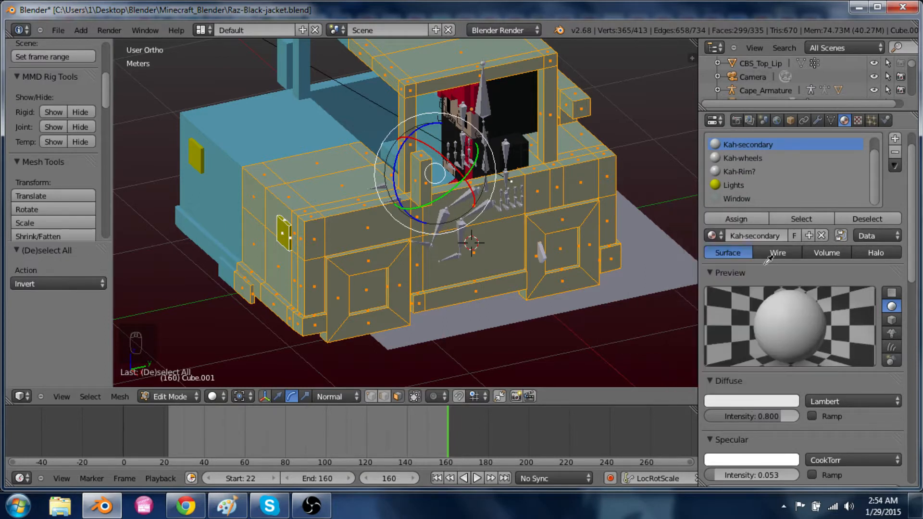
{"action": "left_click", "coordinate": [305, 134]}
{"action": "scroll", "coordinate": [782, 165], "scroll_direction": "up", "scroll_amount": 1}
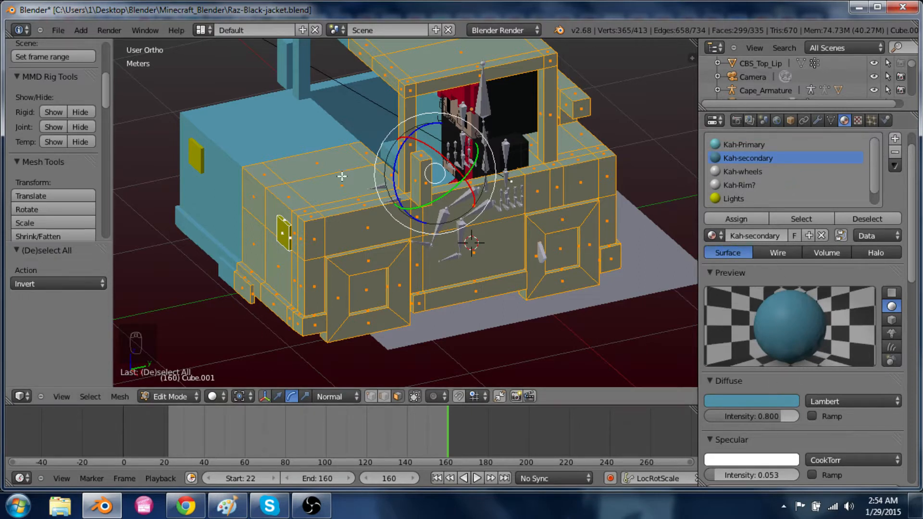
Select the central stripe faces along the hood top and across the roof, plus the adjoining face on the hood's front
{"action": "right_click", "coordinate": [274, 176]}
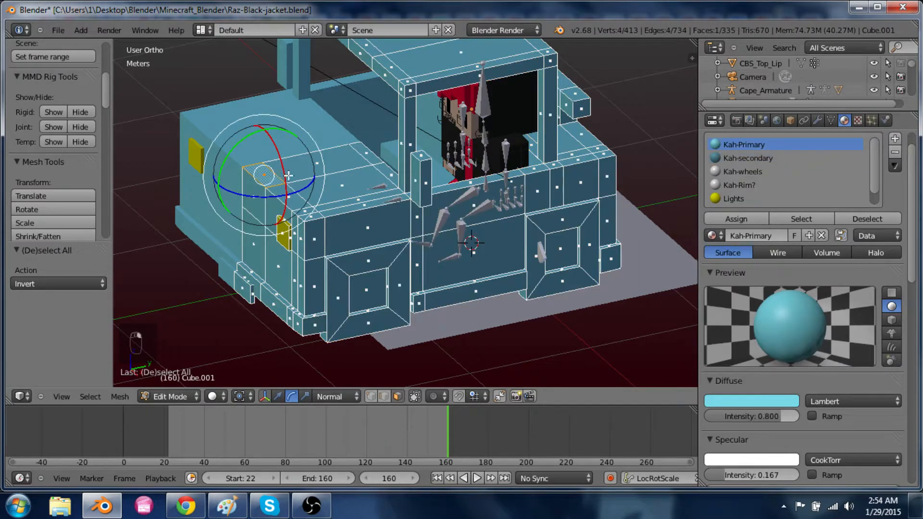
{"action": "right_click", "coordinate": [315, 168], "text": "shift"}
{"action": "right_click", "coordinate": [374, 155], "text": "shift"}
{"action": "middle_click_drag", "start_coordinate": [386, 169], "coordinate": [370, 316], "text": "shift"}
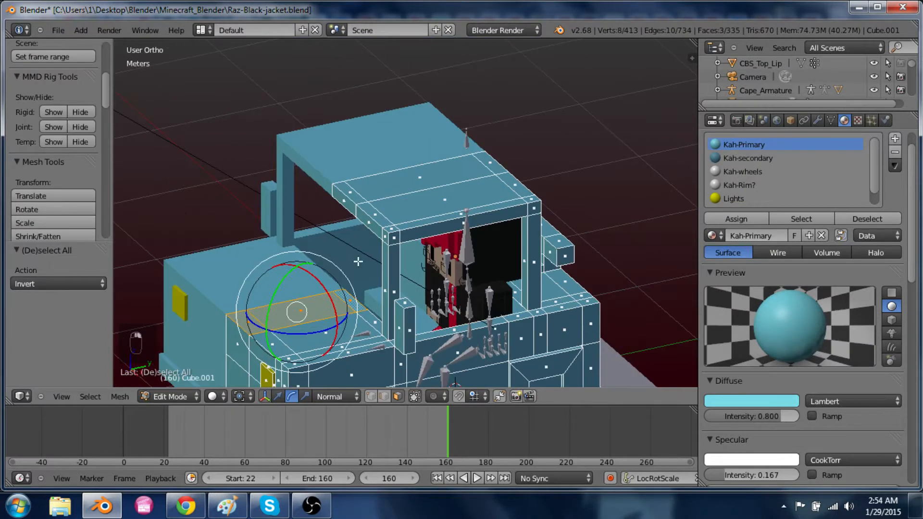
{"action": "right_click", "coordinate": [344, 203], "text": "shift"}
{"action": "right_click", "coordinate": [354, 193], "text": "shift"}
{"action": "right_click", "coordinate": [425, 171], "text": "shift"}
{"action": "right_click", "coordinate": [488, 166], "text": "shift"}
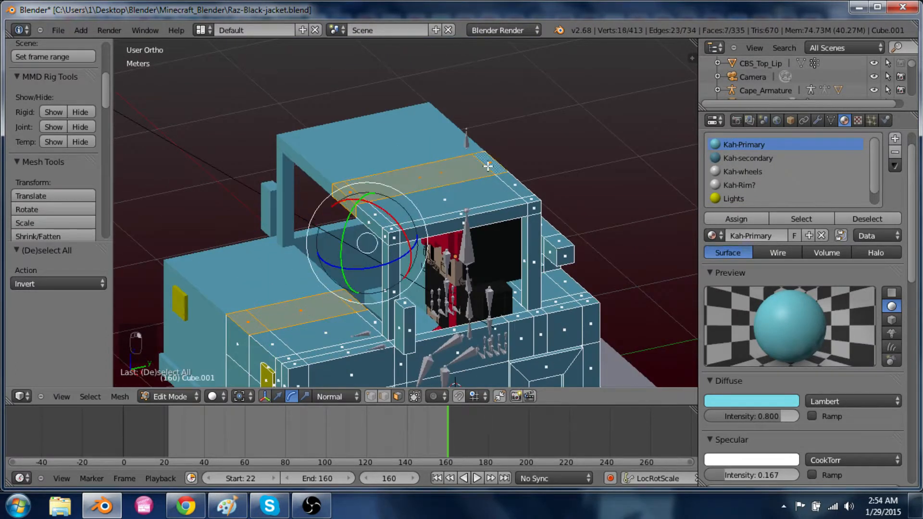
{"action": "right_click", "coordinate": [241, 344], "text": "shift"}
Add the roof's rear edge, the central rear panel faces and the raised rear block's faces to the stripe selection
{"action": "middle_click_drag", "start_coordinate": [243, 343], "coordinate": [471, 328]}
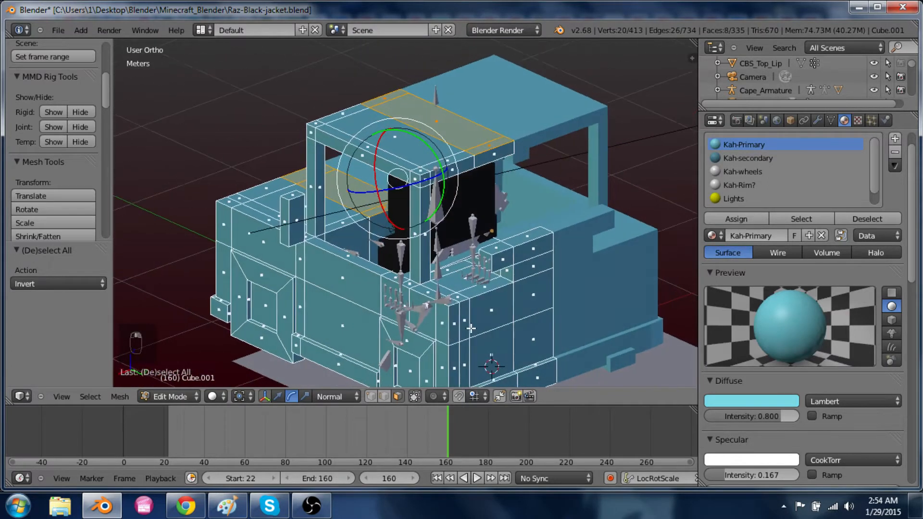
{"action": "right_click", "coordinate": [496, 153], "text": "shift"}
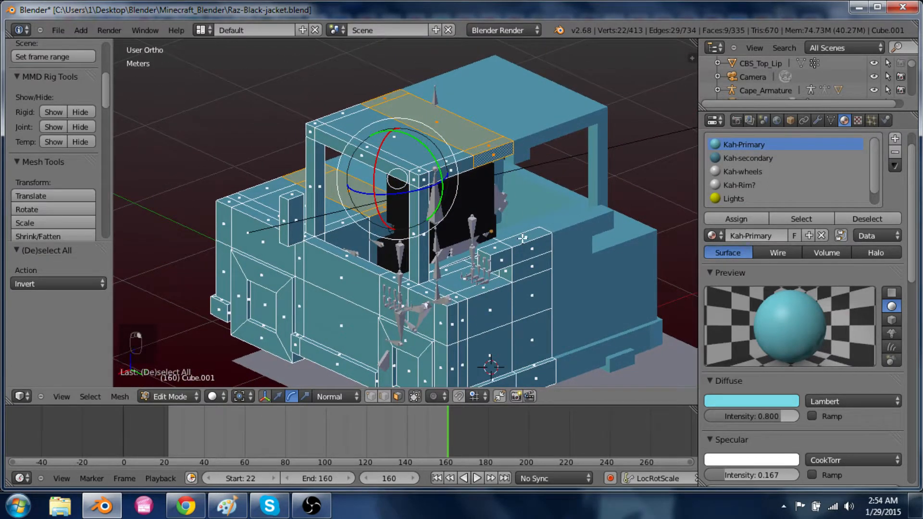
{"action": "right_click", "coordinate": [543, 300], "text": "shift"}
{"action": "right_click", "coordinate": [536, 270], "text": "shift"}
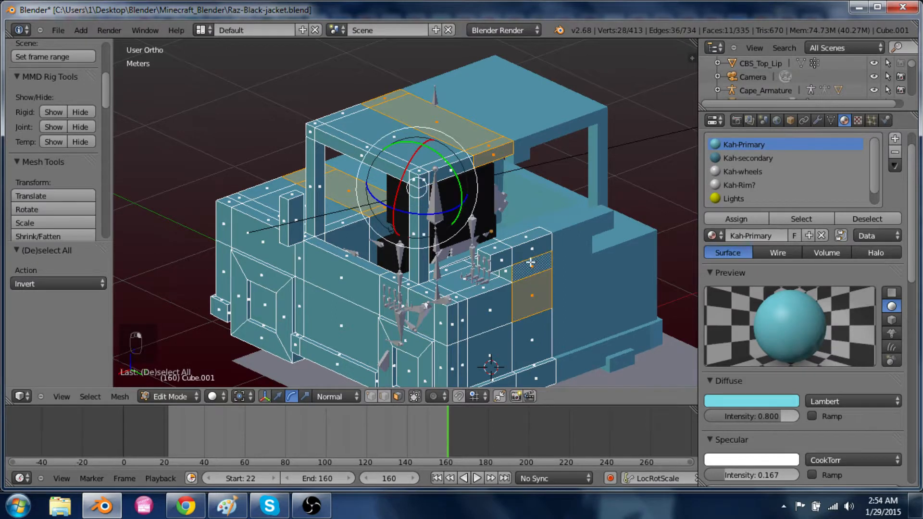
{"action": "right_click", "coordinate": [512, 274], "text": "alt+shift"}
{"action": "right_click", "coordinate": [512, 274], "text": "alt+shift"}
{"action": "right_click", "coordinate": [515, 257], "text": "alt+shift"}
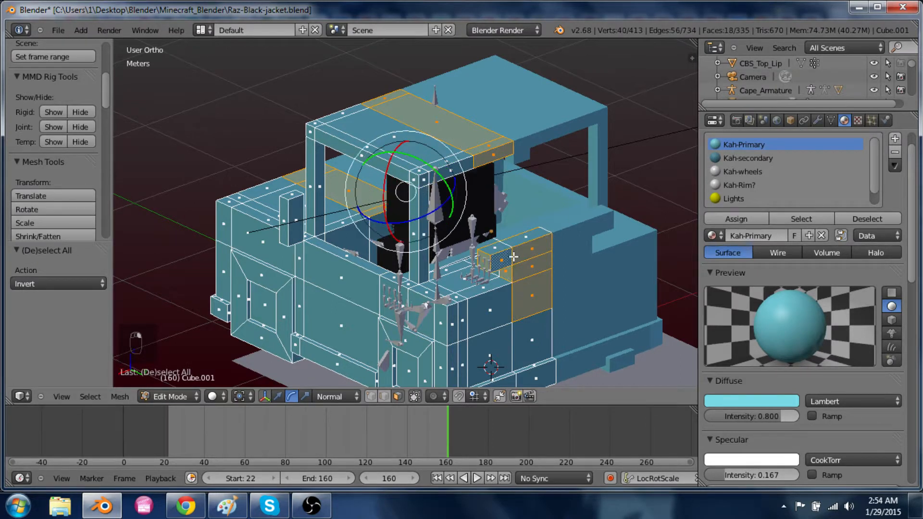
{"action": "right_click", "coordinate": [523, 242], "text": "shift"}
{"action": "right_click", "coordinate": [498, 250], "text": "shift"}
Add the remaining stripe faces on the rear deck behind the cabin and assign Kah-secondary to the whole selection
{"action": "middle_click_drag", "start_coordinate": [493, 271], "coordinate": [567, 317]}
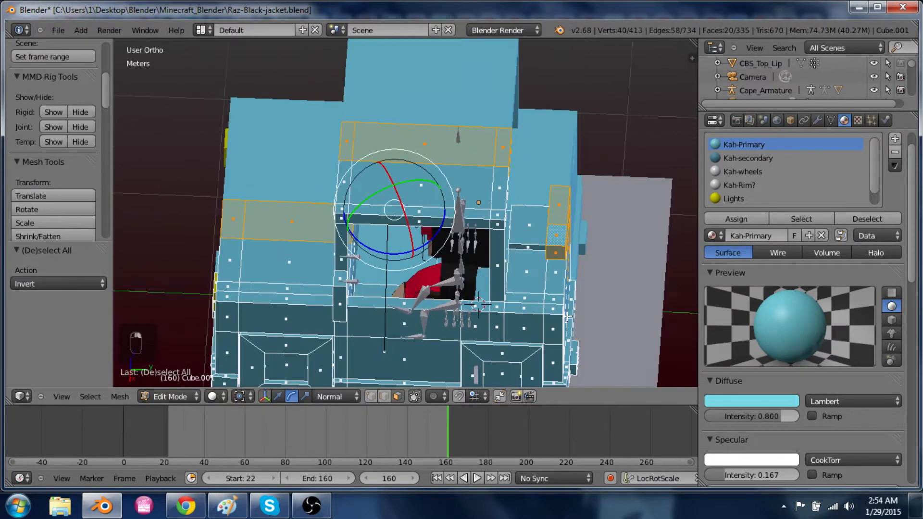
{"action": "right_click", "coordinate": [537, 228], "text": "shift"}
{"action": "right_click", "coordinate": [531, 246], "text": "shift"}
{"action": "middle_click_drag", "start_coordinate": [551, 282], "coordinate": [482, 211]}
{"action": "scroll", "coordinate": [482, 211], "scroll_direction": "up", "scroll_amount": 3}
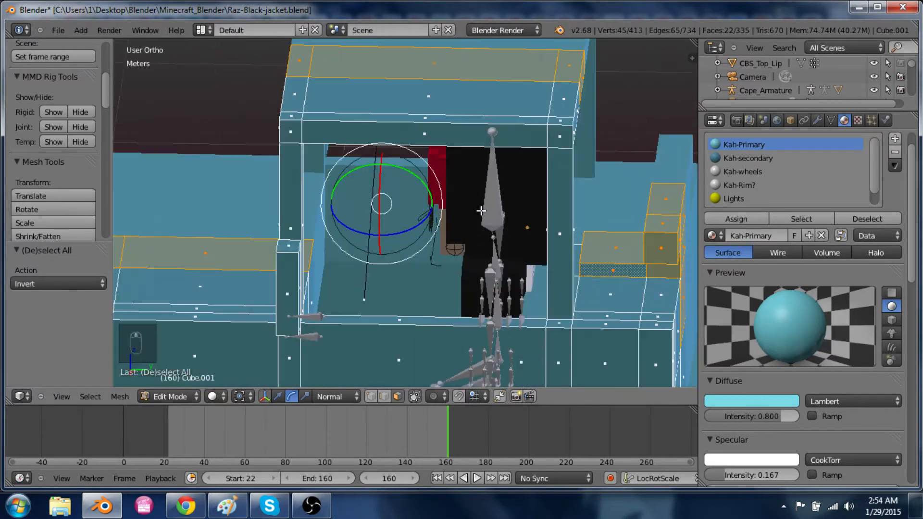
{"action": "middle_click_drag", "start_coordinate": [537, 274], "coordinate": [577, 283]}
{"action": "right_click", "coordinate": [576, 257], "text": "shift"}
{"action": "right_click", "coordinate": [570, 259], "text": "shift"}
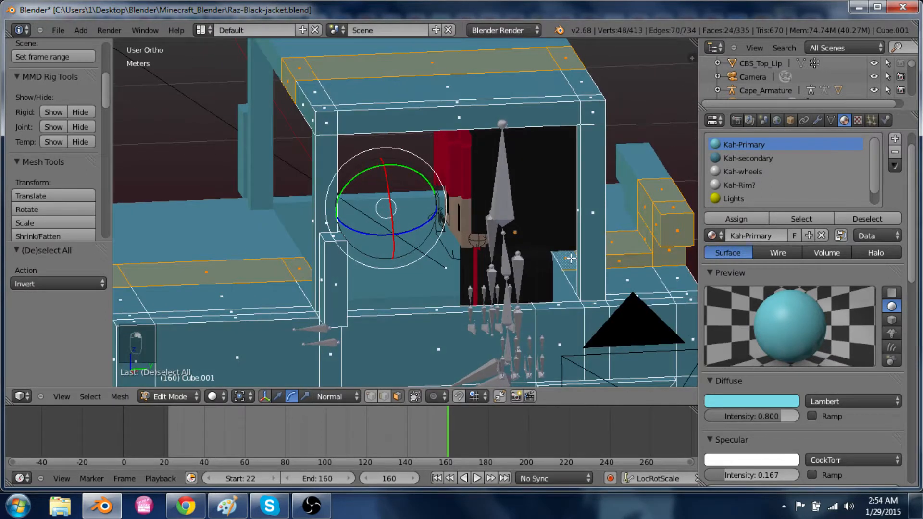
{"action": "left_click", "coordinate": [748, 157]}
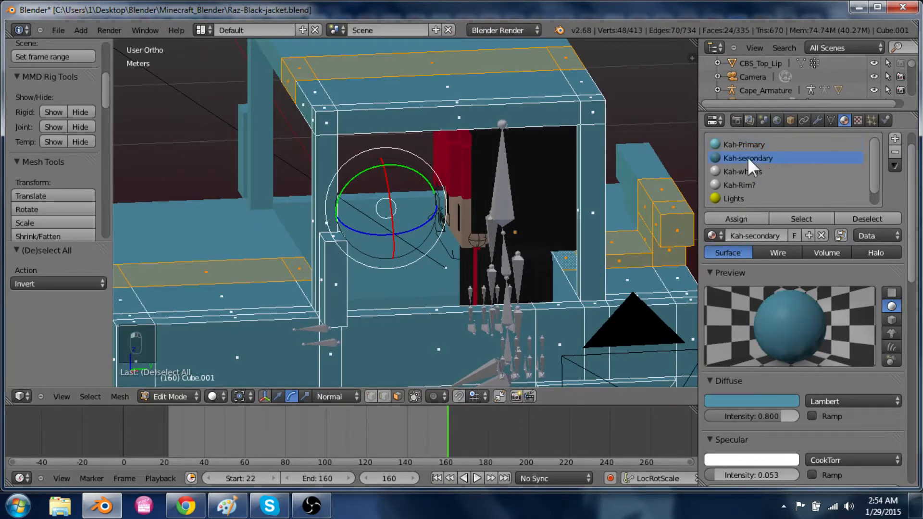
{"action": "left_click", "coordinate": [741, 218]}
Select the inside wall faces at the front and rear of the cabin and add a new material slot
{"action": "right_click_drag", "start_coordinate": [575, 278], "coordinate": [565, 260]}
{"action": "key", "text": "ctrl+z"}
{"action": "right_click", "coordinate": [566, 261], "text": "shift"}
{"action": "middle_click_drag", "start_coordinate": [623, 304], "coordinate": [568, 319]}
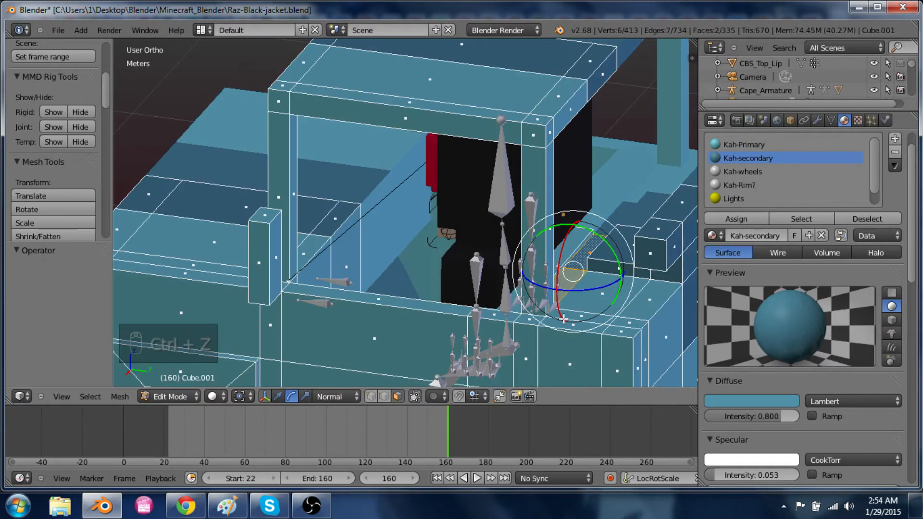
{"action": "middle_click_drag", "start_coordinate": [447, 317], "coordinate": [415, 332]}
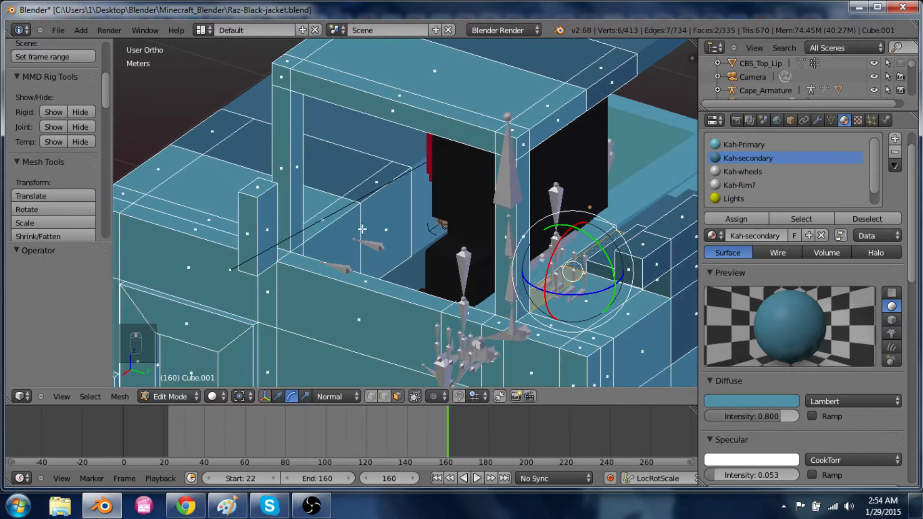
{"action": "right_click", "coordinate": [330, 217], "text": "shift"}
{"action": "right_click", "coordinate": [359, 193], "text": "shift"}
{"action": "middle_click_drag", "start_coordinate": [357, 253], "coordinate": [468, 257]}
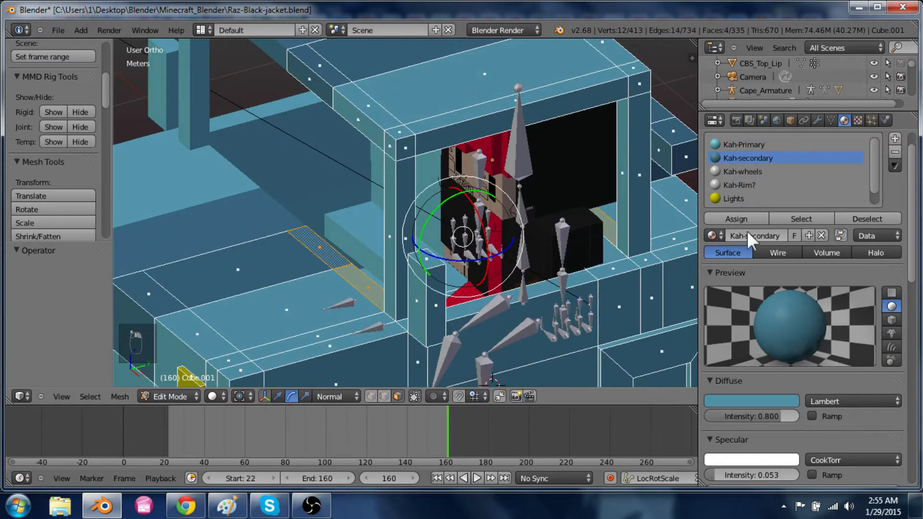
{"action": "left_click", "coordinate": [892, 140]}
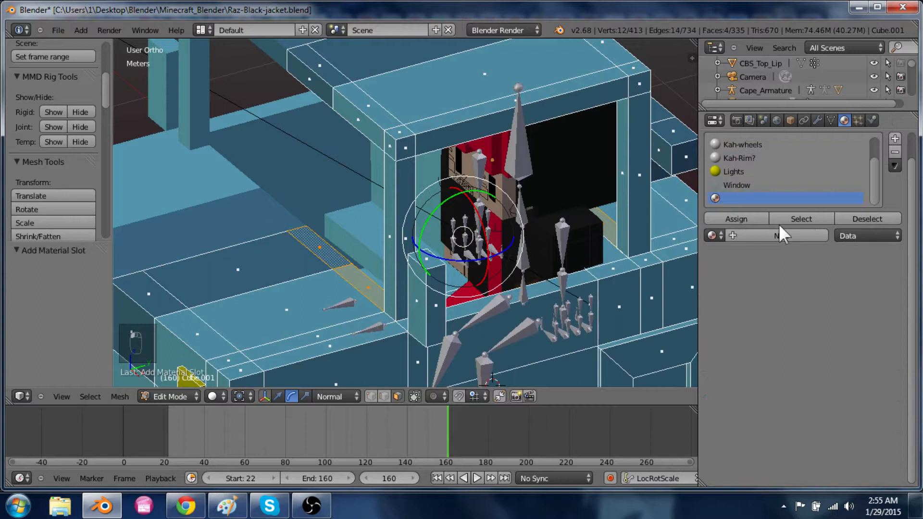
Create a new material in the empty slot and name it Black
{"action": "left_click", "coordinate": [712, 235]}
{"action": "type", "text": "b"}
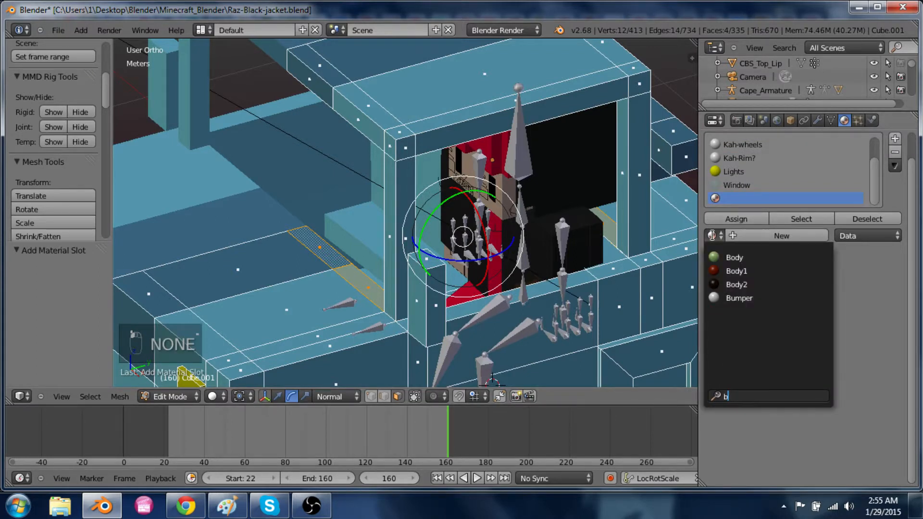
{"action": "key", "text": "BackSpace"}
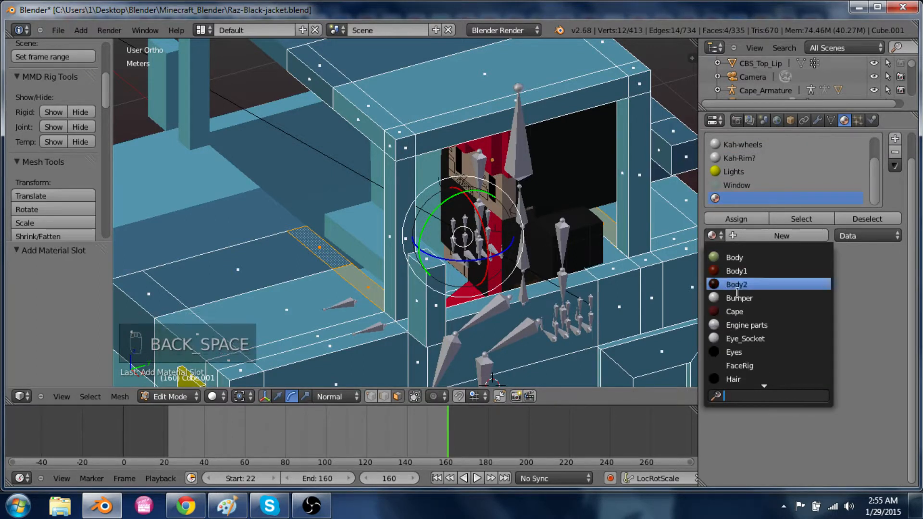
{"action": "left_click", "coordinate": [749, 235]}
{"action": "type", "text": "B"}
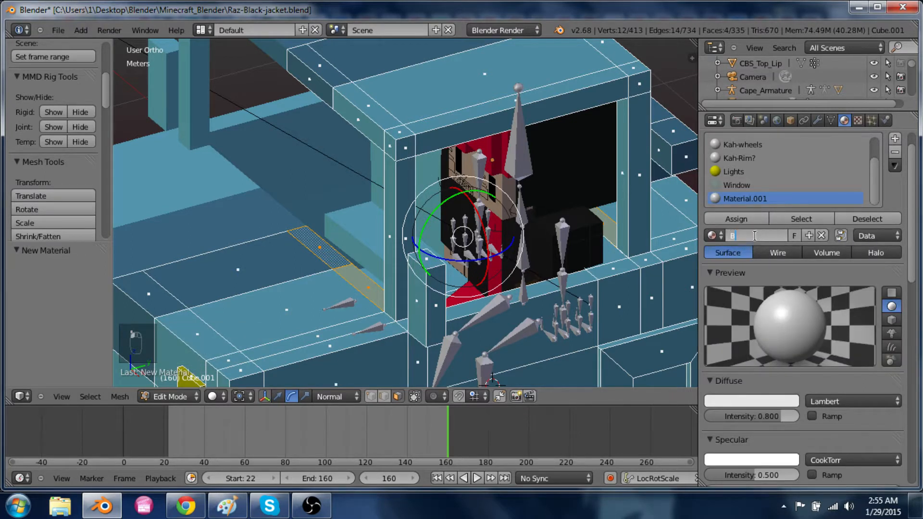
{"action": "type", "text": "lack"}
{"action": "key", "text": "Return"}
Give Black a near-black diffuse colour and a specular intensity of 0, and assign it to the selected inside cabin wall faces
{"action": "left_click", "coordinate": [743, 401]}
{"action": "left_click", "coordinate": [789, 299]}
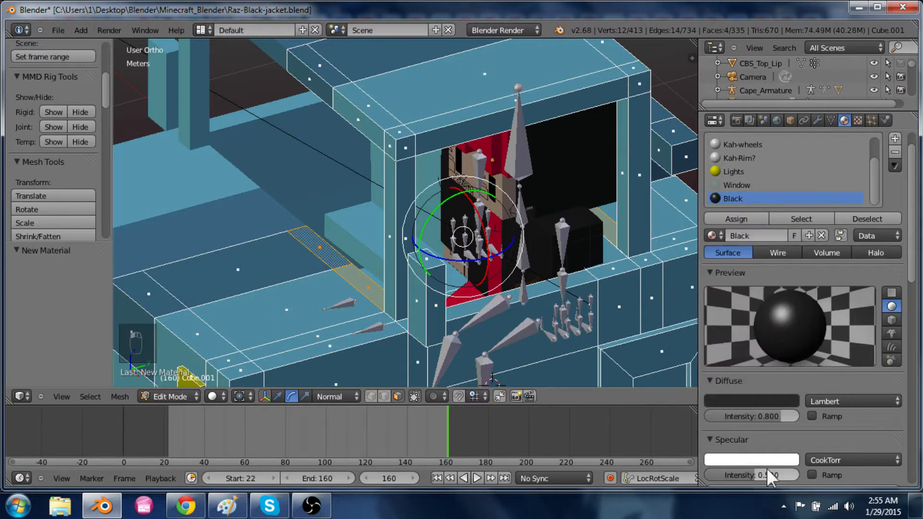
{"action": "left_click_drag", "start_coordinate": [766, 475], "coordinate": [725, 475]}
{"action": "left_click", "coordinate": [755, 219]}
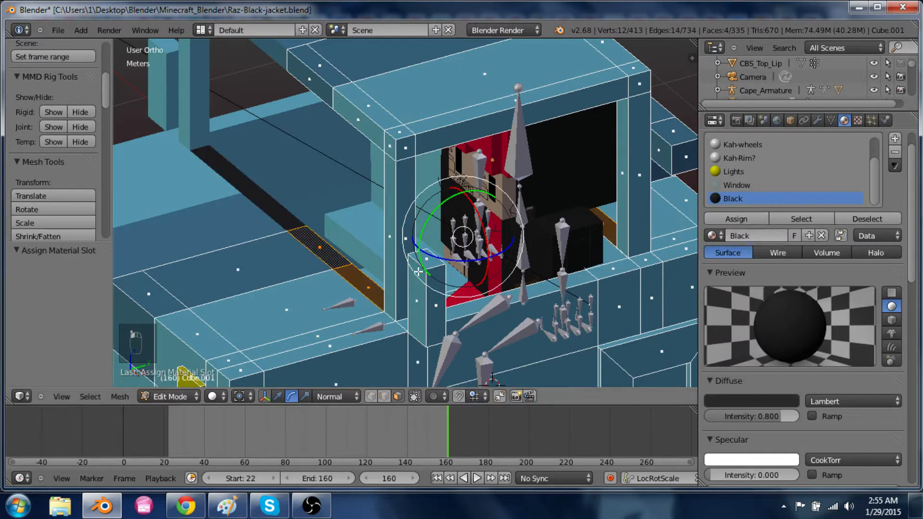
Check the vehicle's colours from several angles, comparing them with the blue car in the reference picture open in the browser
{"action": "middle_click_drag", "start_coordinate": [427, 292], "coordinate": [552, 243]}
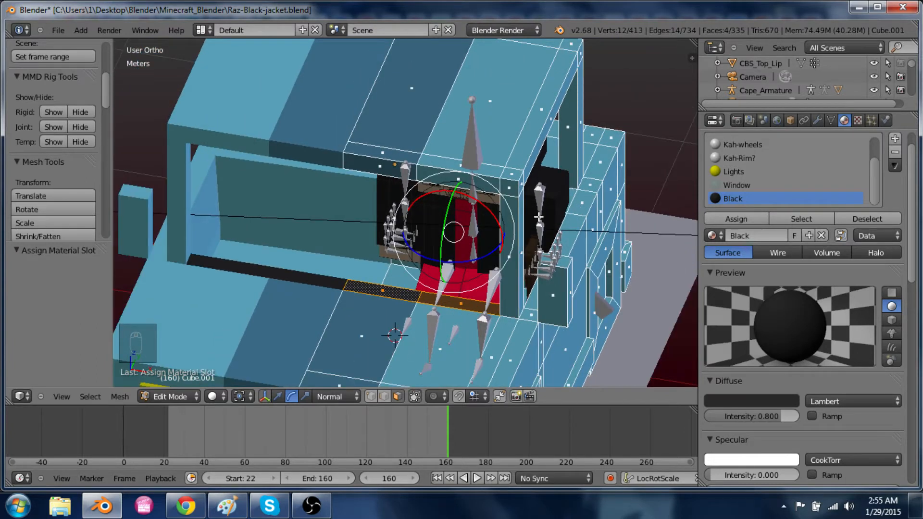
{"action": "middle_click_drag", "start_coordinate": [543, 236], "coordinate": [502, 225]}
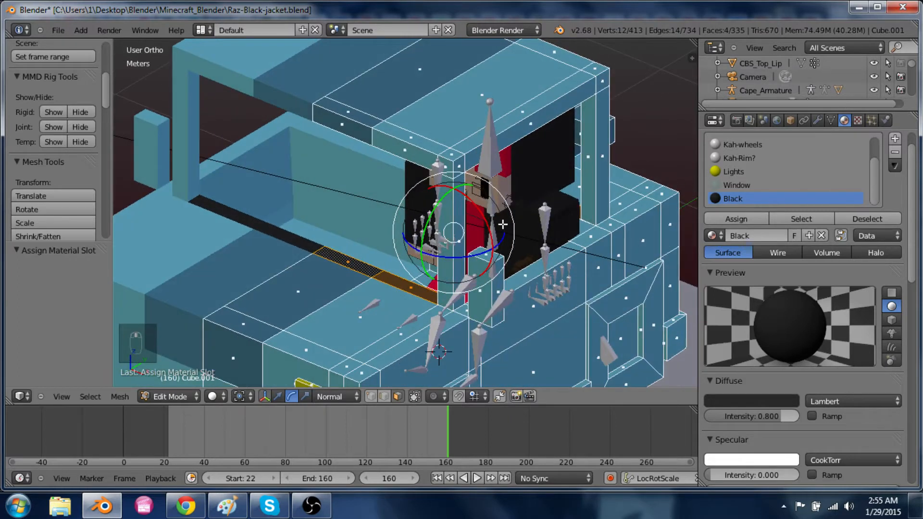
{"action": "key", "text": "alt+Tab"}
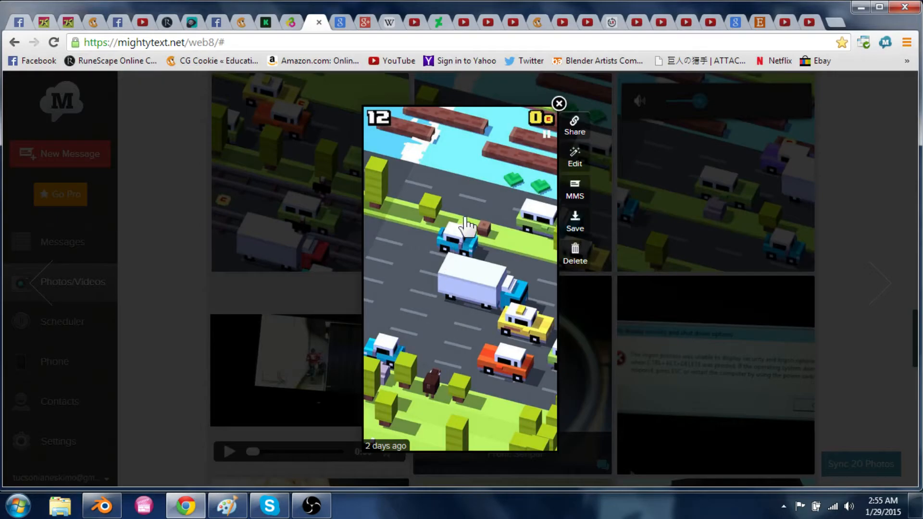
{"action": "key", "text": "alt+Tab"}
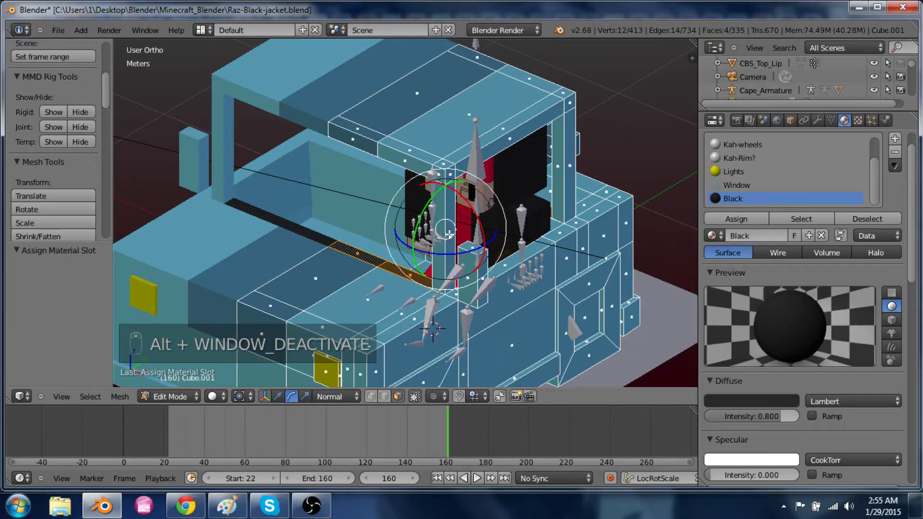
{"action": "key", "text": "Tab"}
{"action": "middle_click_drag", "start_coordinate": [533, 282], "coordinate": [467, 280]}
{"action": "key", "text": "Tab"}
{"action": "scroll", "coordinate": [527, 281], "scroll_direction": "up", "scroll_amount": 5}
{"action": "key", "text": "Tab"}
{"action": "scroll", "coordinate": [488, 288], "scroll_direction": "down", "scroll_amount": 3, "text": "shift"}
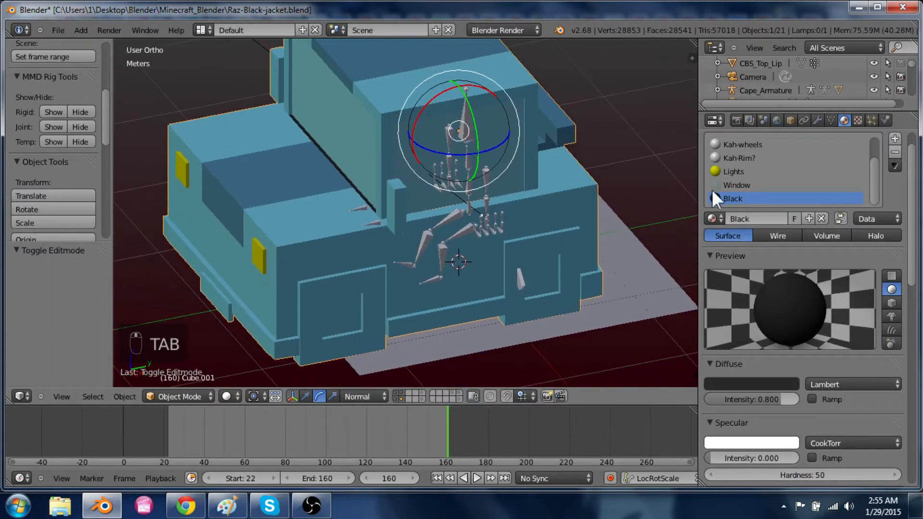
Set the Kah-wheels material to a near-black diffuse colour with a specular intensity of 0
{"action": "left_click", "coordinate": [736, 158]}
{"action": "scroll", "coordinate": [736, 159], "scroll_direction": "up", "scroll_amount": 1}
{"action": "left_click", "coordinate": [736, 159]}
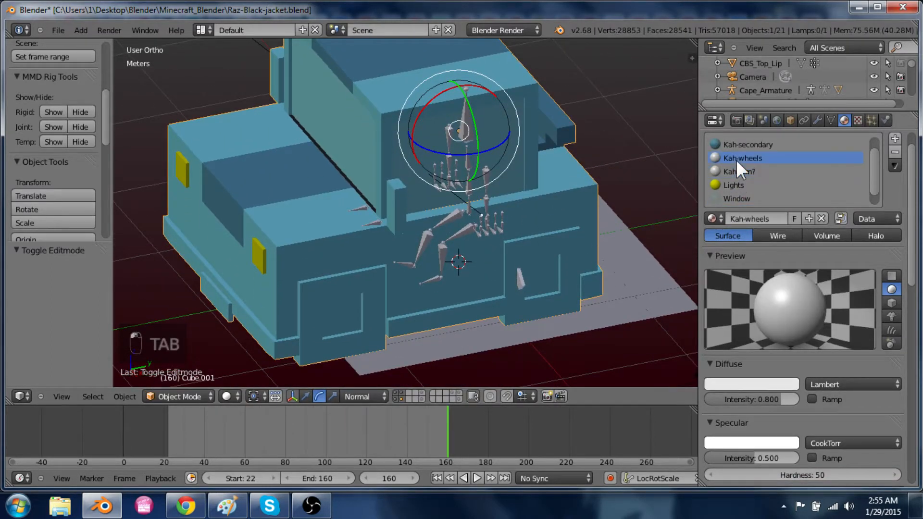
{"action": "key", "text": "Tab"}
{"action": "key", "text": "Tab"}
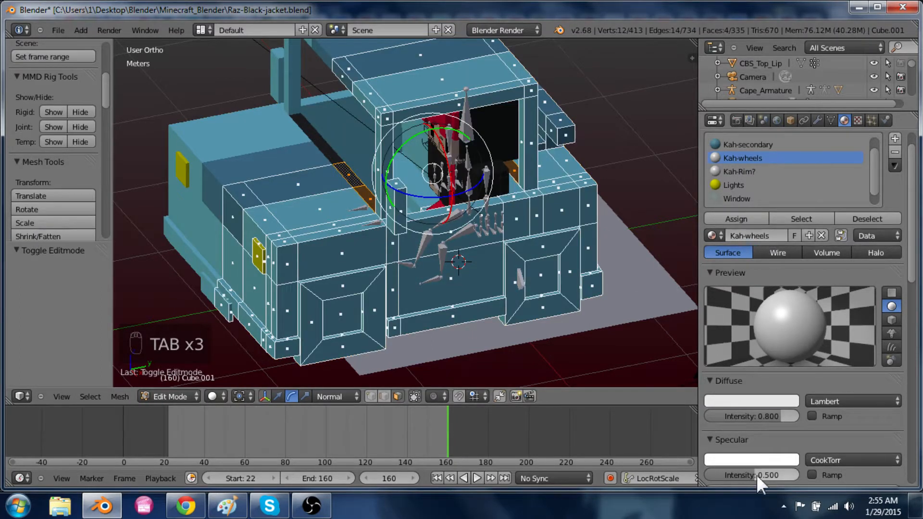
{"action": "left_click_drag", "start_coordinate": [757, 475], "coordinate": [644, 419]}
{"action": "left_click", "coordinate": [729, 396]}
{"action": "mouse_move", "coordinate": [789, 282]}
{"action": "left_mouse_down"}
{"action": "mouse_move", "coordinate": [791, 305]}
{"action": "mouse_move", "coordinate": [789, 281]}
{"action": "left_mouse_up"}
{"action": "scroll", "coordinate": [846, 319], "scroll_direction": "down", "scroll_amount": 1}
{"action": "left_click", "coordinate": [780, 373]}
{"action": "scroll", "coordinate": [869, 376], "scroll_direction": "down", "scroll_amount": 4}
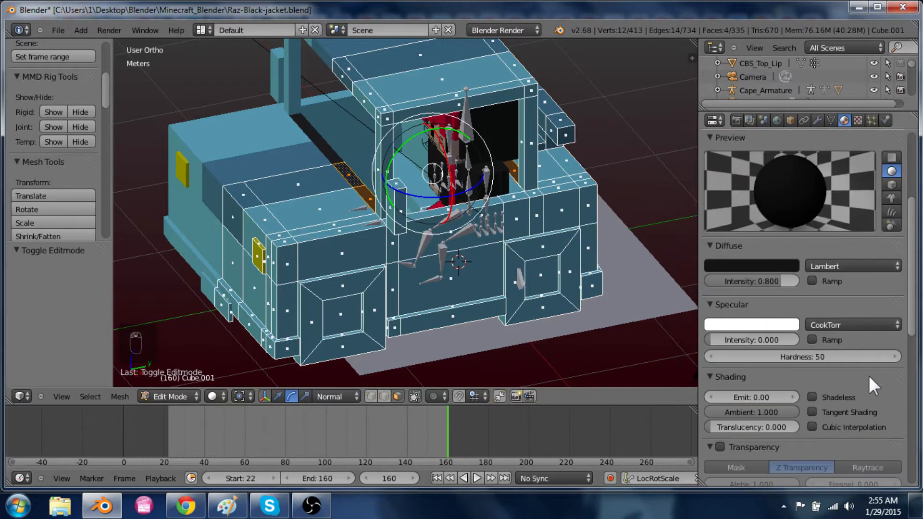
{"action": "scroll", "coordinate": [868, 375], "scroll_direction": "up", "scroll_amount": 6}
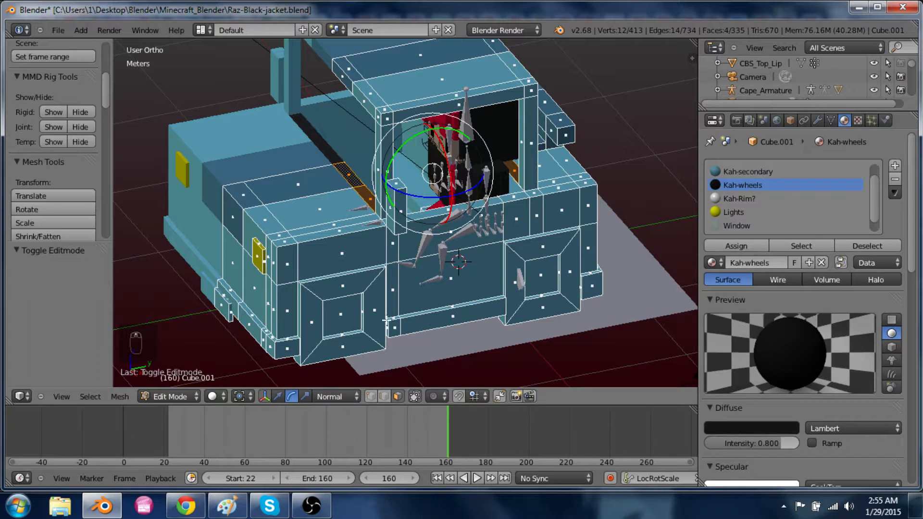
Select all linked faces of the front and rear wheel blocks and assign Kah-wheels to them
{"action": "right_click", "coordinate": [376, 311]}
{"action": "right_click", "coordinate": [513, 268], "text": "shift"}
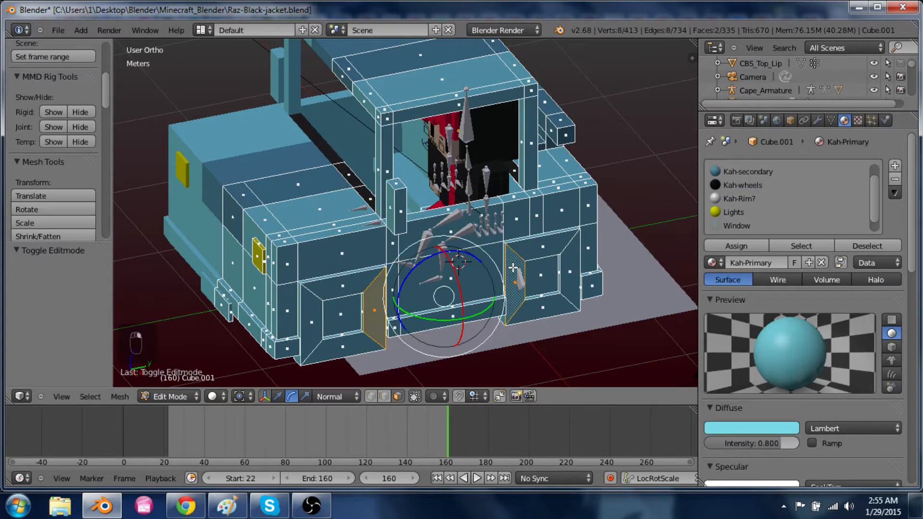
{"action": "key", "text": "ctrl+l"}
{"action": "left_click", "coordinate": [742, 185]}
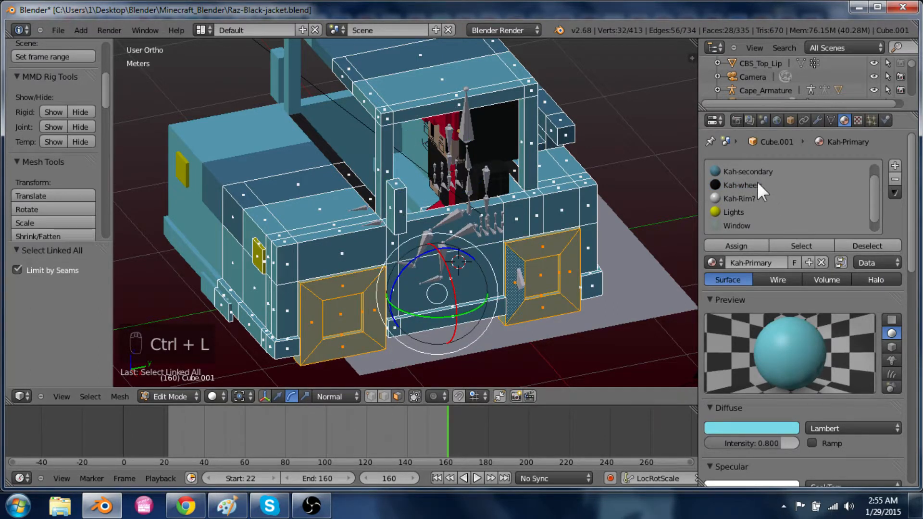
{"action": "left_click", "coordinate": [752, 246]}
Select the centre faces of both wheels and assign the Kah-Rim? material to them
{"action": "right_click", "coordinate": [543, 282]}
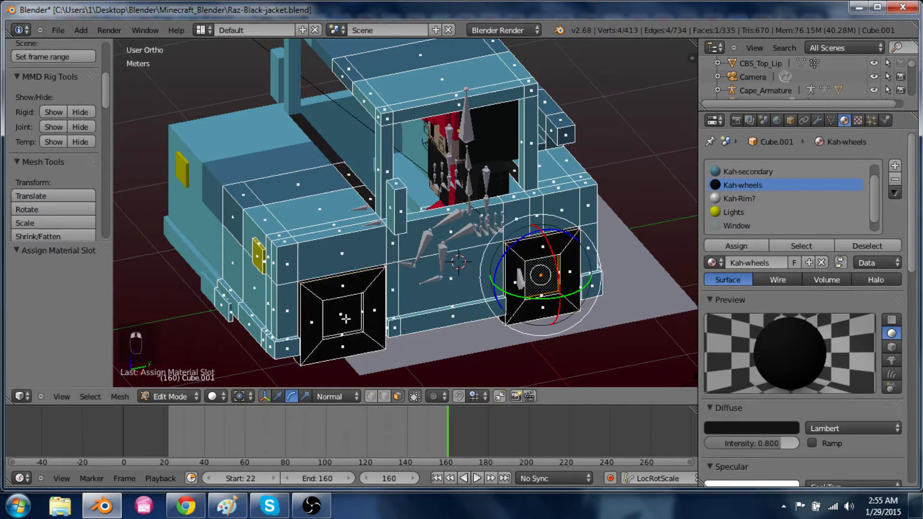
{"action": "right_click", "coordinate": [341, 321], "text": "shift"}
{"action": "scroll", "coordinate": [514, 275], "scroll_direction": "up", "scroll_amount": 4}
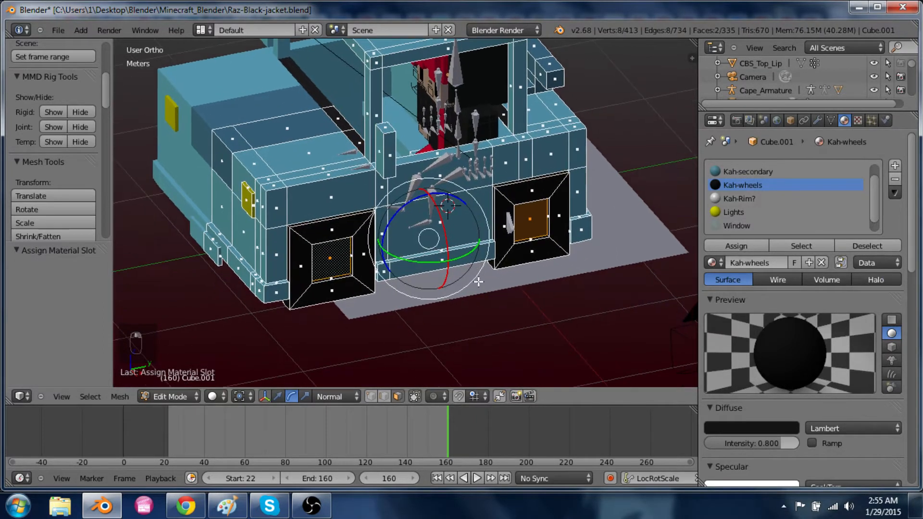
{"action": "scroll", "coordinate": [514, 275], "scroll_direction": "up", "scroll_amount": 1}
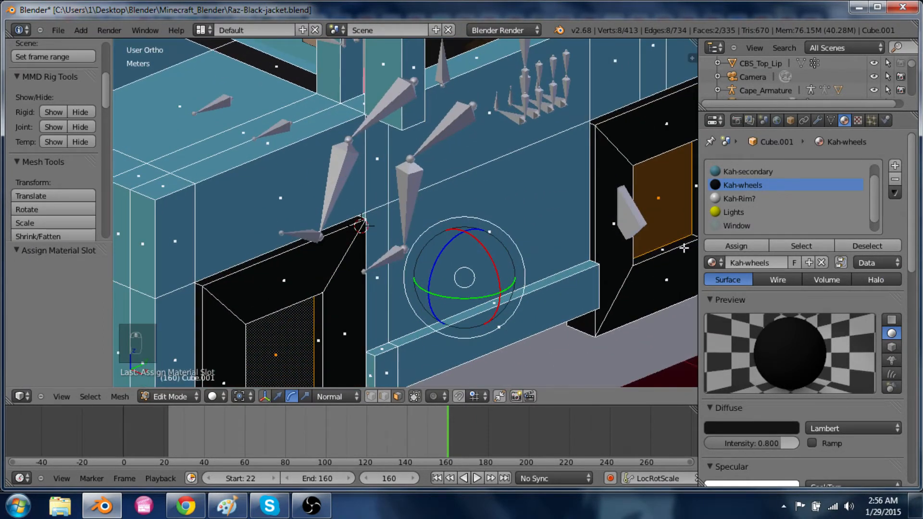
{"action": "scroll", "coordinate": [683, 248], "scroll_direction": "up", "scroll_amount": 2}
{"action": "scroll", "coordinate": [598, 299], "scroll_direction": "down", "scroll_amount": 4}
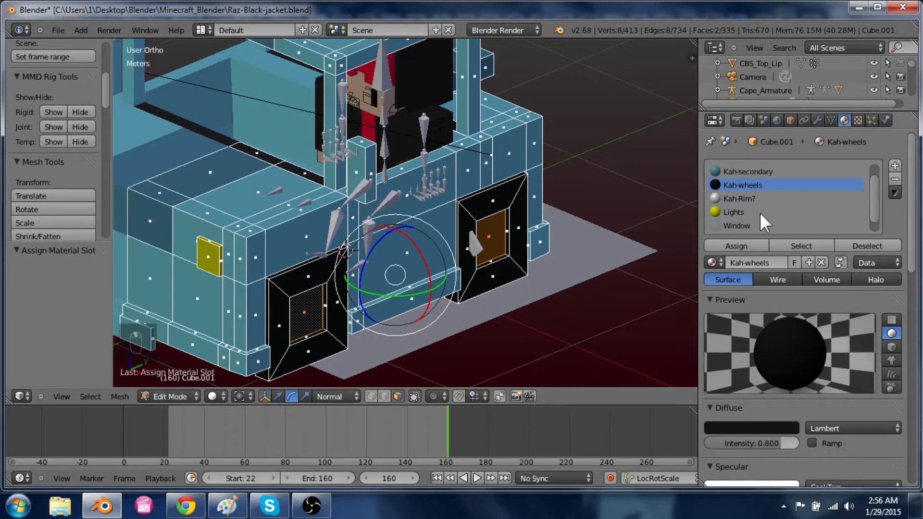
{"action": "left_click", "coordinate": [752, 199]}
{"action": "left_click", "coordinate": [746, 244]}
Darken the Kah-Rim? diffuse colour to a medium grey and check the wheels in Object Mode
{"action": "scroll", "coordinate": [748, 378], "scroll_direction": "down", "scroll_amount": 4}
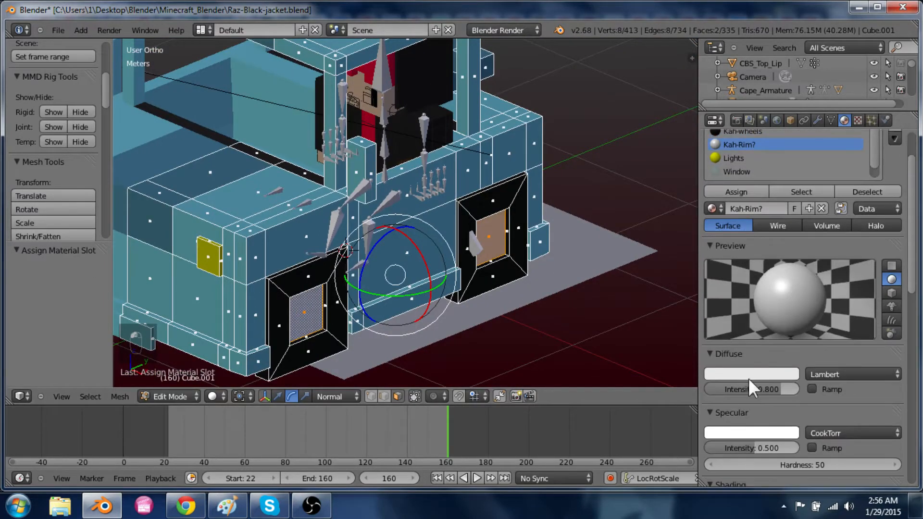
{"action": "left_click", "coordinate": [768, 349]}
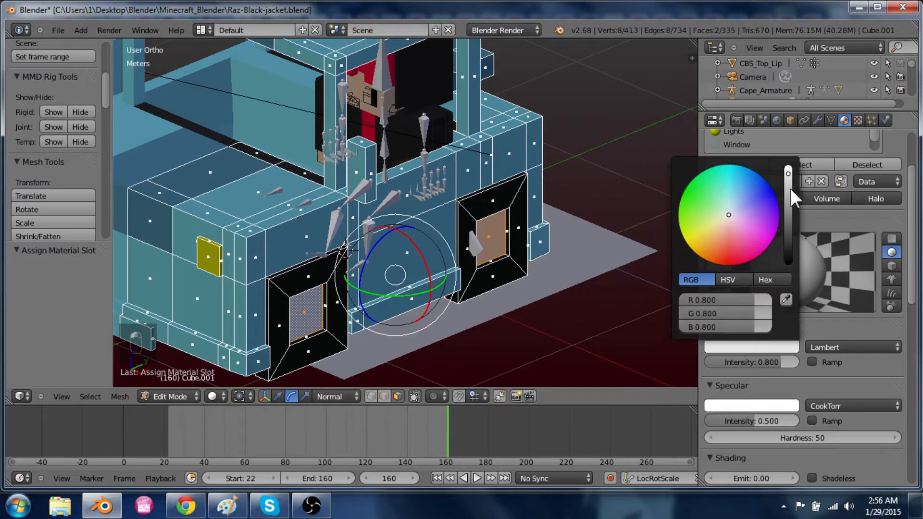
{"action": "left_click_drag", "start_coordinate": [790, 188], "coordinate": [789, 195]}
{"action": "scroll", "coordinate": [774, 456], "scroll_direction": "down", "scroll_amount": 4}
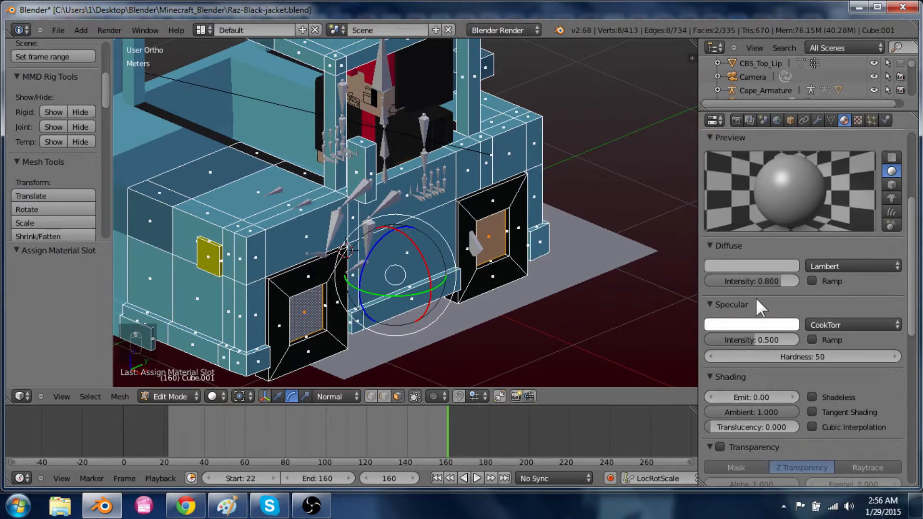
{"action": "key", "text": "Tab"}
{"action": "scroll", "coordinate": [538, 290], "scroll_direction": "down", "scroll_amount": 3}
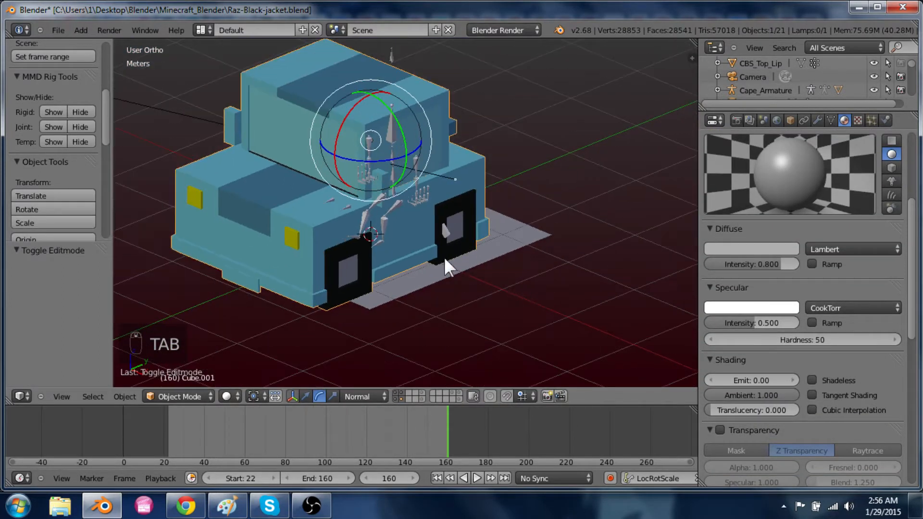
{"action": "scroll", "coordinate": [426, 251], "scroll_direction": "up", "scroll_amount": 4}
Return to editing the mesh and set the Kah-Rim? diffuse colour to a light grey
{"action": "key", "text": "Tab"}
{"action": "scroll", "coordinate": [766, 294], "scroll_direction": "up", "scroll_amount": 4}
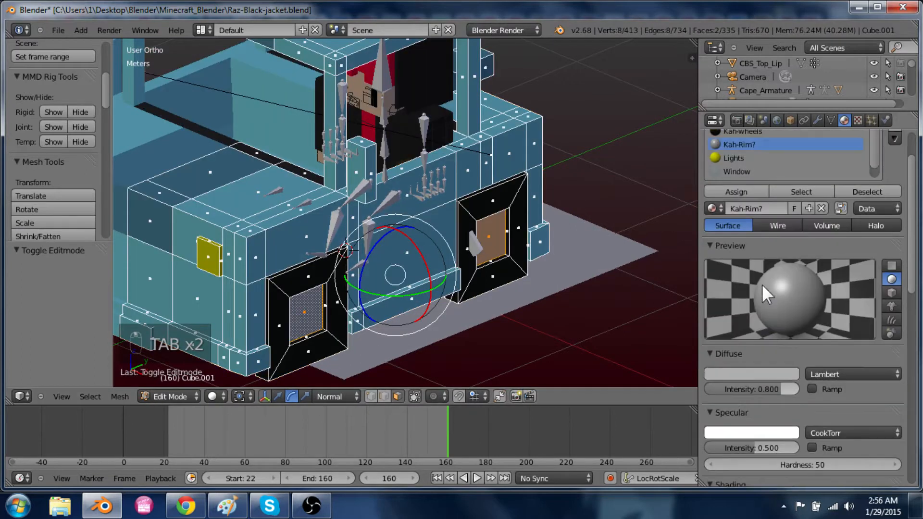
{"action": "scroll", "coordinate": [517, 299], "scroll_direction": "down", "scroll_amount": 2}
{"action": "scroll", "coordinate": [788, 288], "scroll_direction": "down", "scroll_amount": 2}
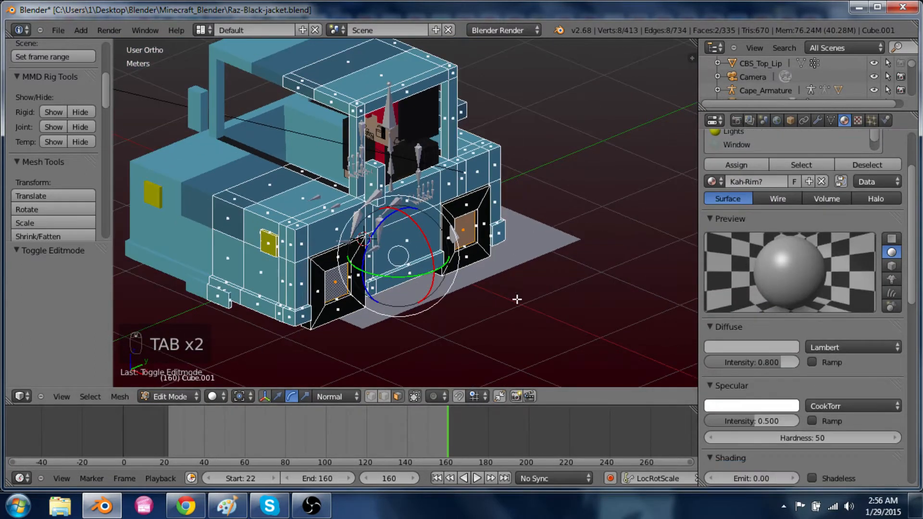
{"action": "left_click", "coordinate": [755, 407]}
{"action": "left_click", "coordinate": [789, 179]}
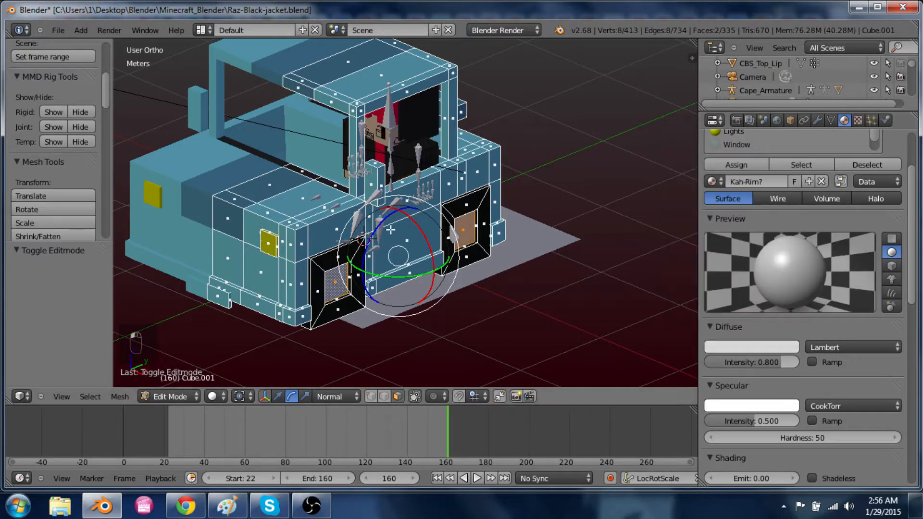
Select the raised block at the middle of the front bumper and the face loop running along the bumper to its corner
{"action": "right_click", "coordinate": [386, 279], "text": "alt"}
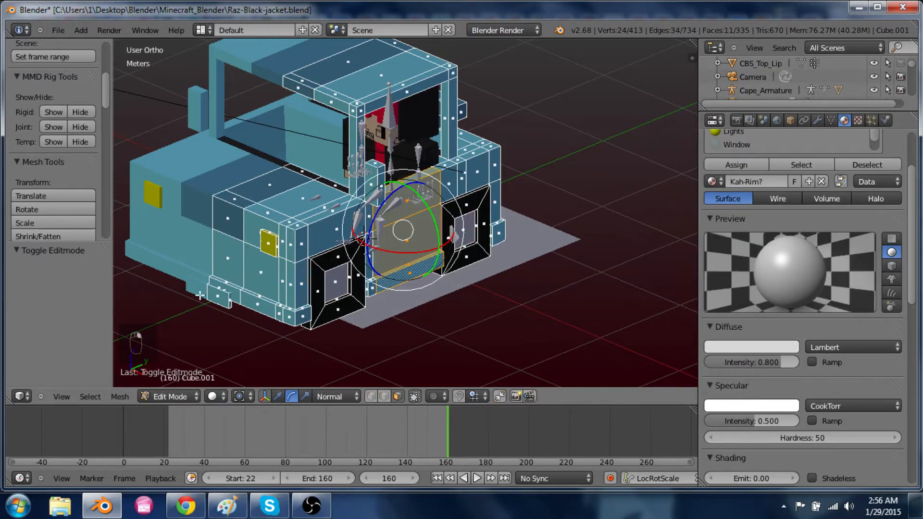
{"action": "right_click", "coordinate": [212, 283], "text": "alt"}
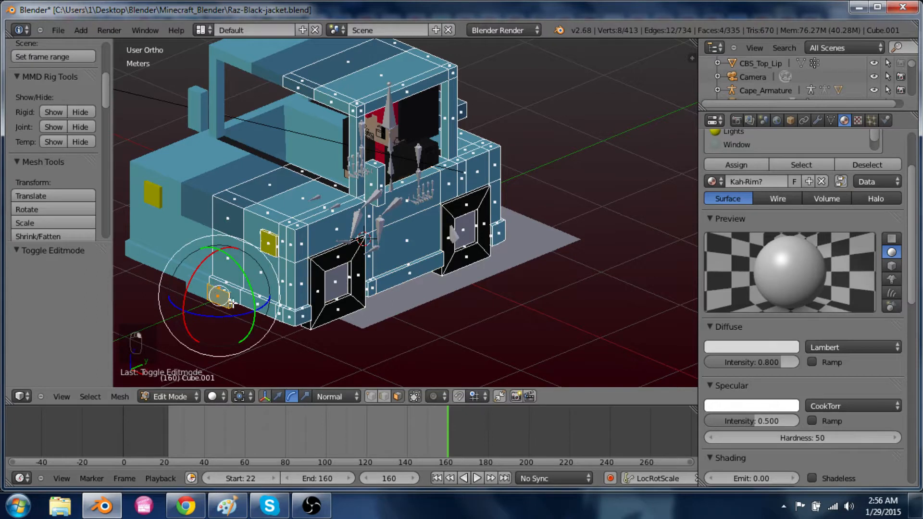
{"action": "key", "text": "ctrl+l"}
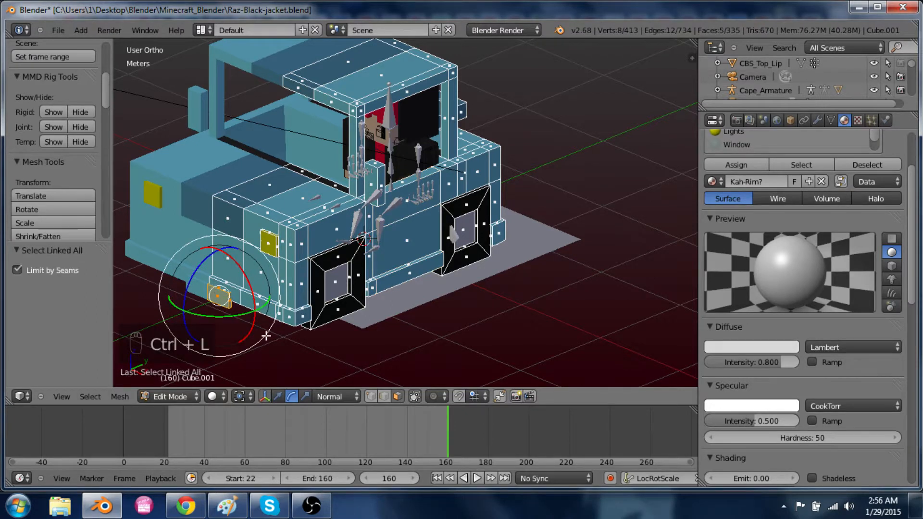
{"action": "middle_click_drag", "start_coordinate": [266, 335], "coordinate": [383, 299], "text": "shift"}
{"action": "scroll", "coordinate": [404, 294], "scroll_direction": "up", "scroll_amount": 3}
{"action": "right_click", "coordinate": [393, 330], "text": "alt+shift"}
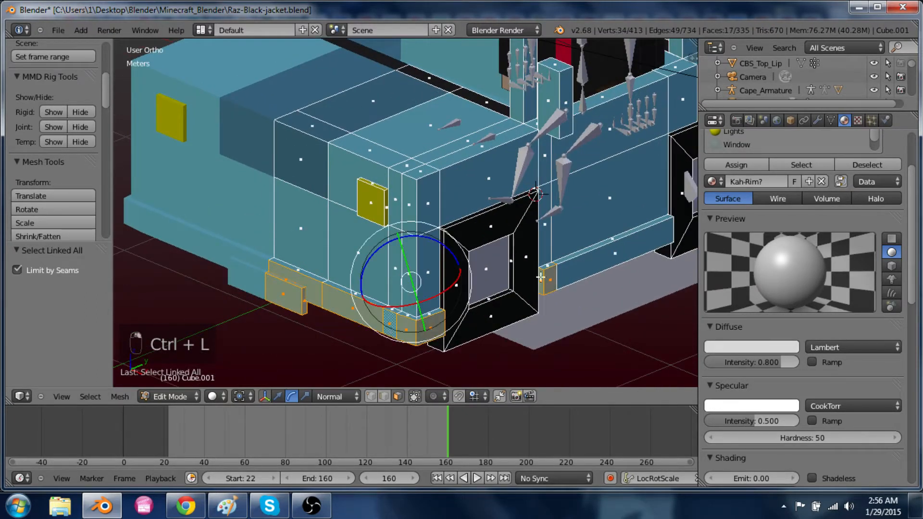
Add the side skirt between the wheels and the rear bumper strip to the selection, leaving out the rear body faces above it
{"action": "right_click", "coordinate": [557, 272], "text": "alt+shift"}
{"action": "middle_click_drag", "start_coordinate": [609, 298], "coordinate": [364, 322], "text": "shift"}
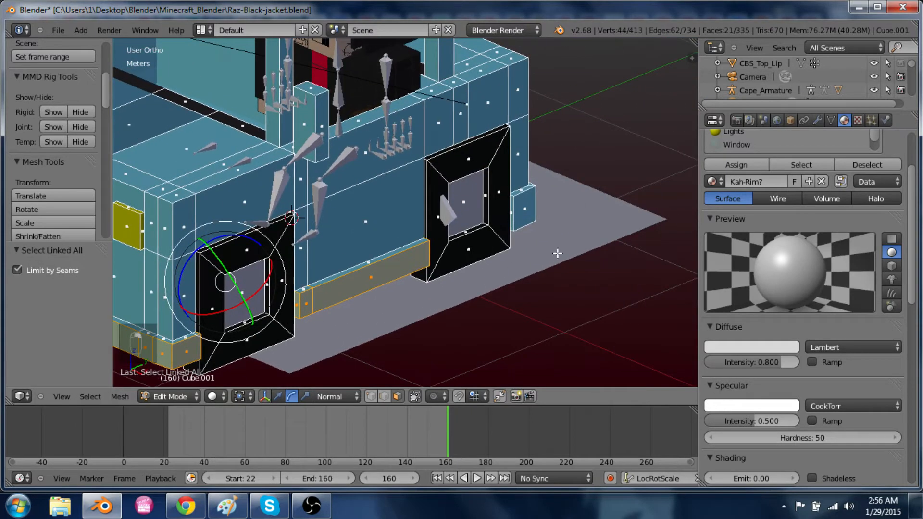
{"action": "right_click", "coordinate": [518, 211], "text": "alt+shift"}
{"action": "right_click", "coordinate": [514, 192], "text": "alt+shift"}
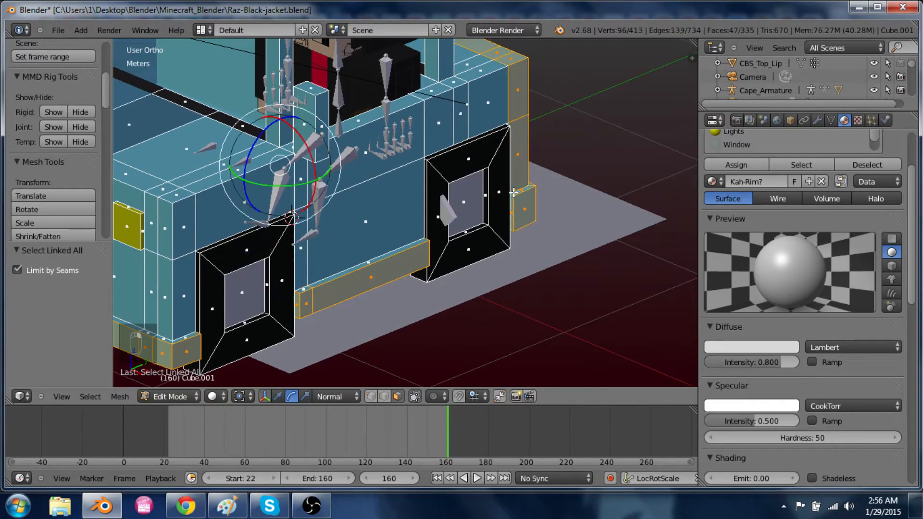
{"action": "key", "text": "ctrl+z"}
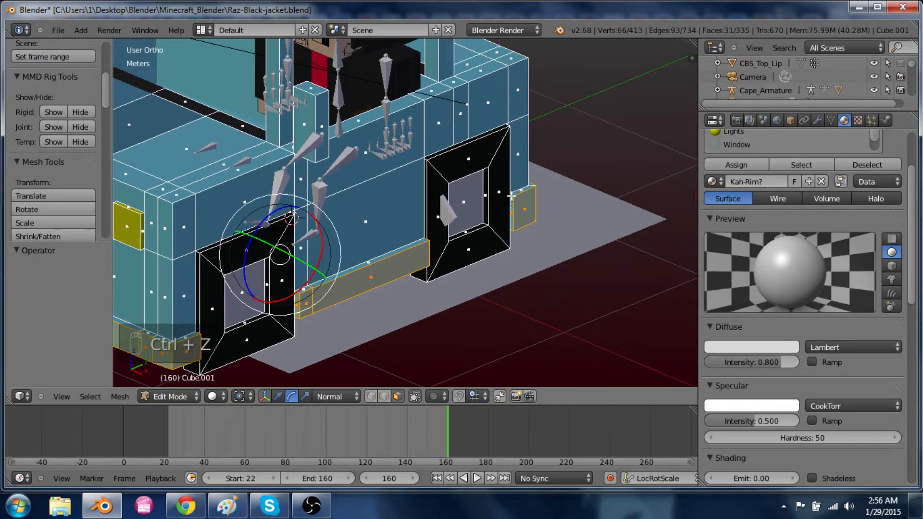
{"action": "right_click", "coordinate": [511, 195], "text": "shift"}
{"action": "right_click", "coordinate": [513, 195], "text": "alt+shift"}
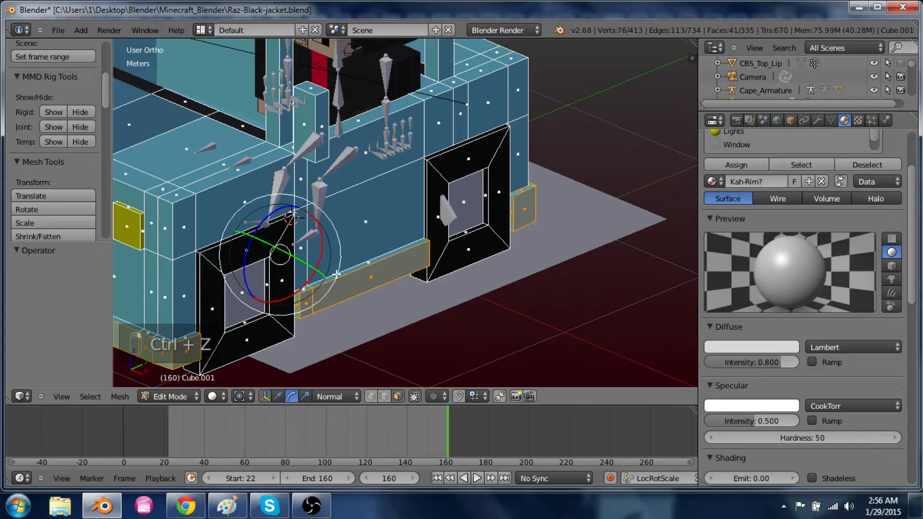
{"action": "right_click", "coordinate": [312, 285], "text": "alt+shift"}
{"action": "key", "text": "ctrl+z"}
{"action": "right_click", "coordinate": [306, 288], "text": "alt+shift"}
{"action": "key", "text": "ctrl+z"}
Add the side skirt's narrow top and underside faces to the selection, keeping its long outer face selected
{"action": "right_click", "coordinate": [307, 289], "text": "shift"}
{"action": "right_click", "coordinate": [318, 284], "text": "shift"}
{"action": "middle_click_drag", "start_coordinate": [363, 331], "coordinate": [344, 285]}
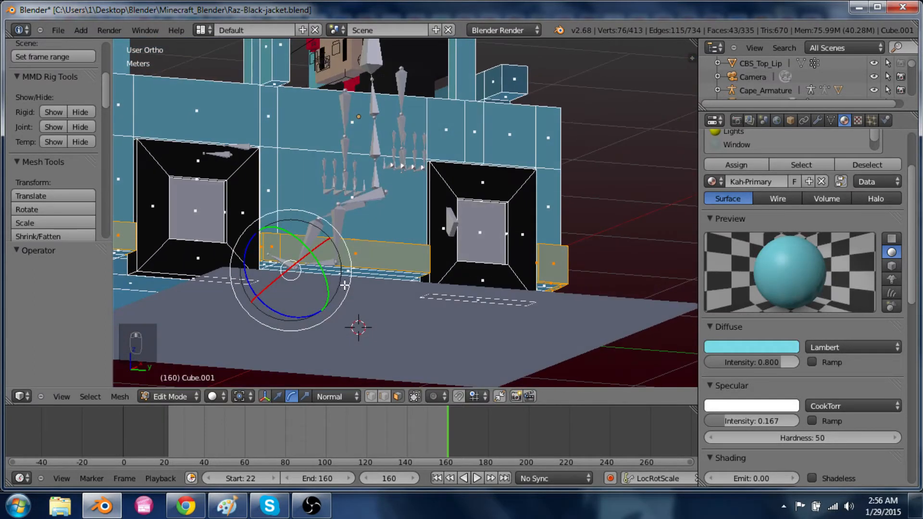
{"action": "right_click", "coordinate": [354, 267], "text": "shift"}
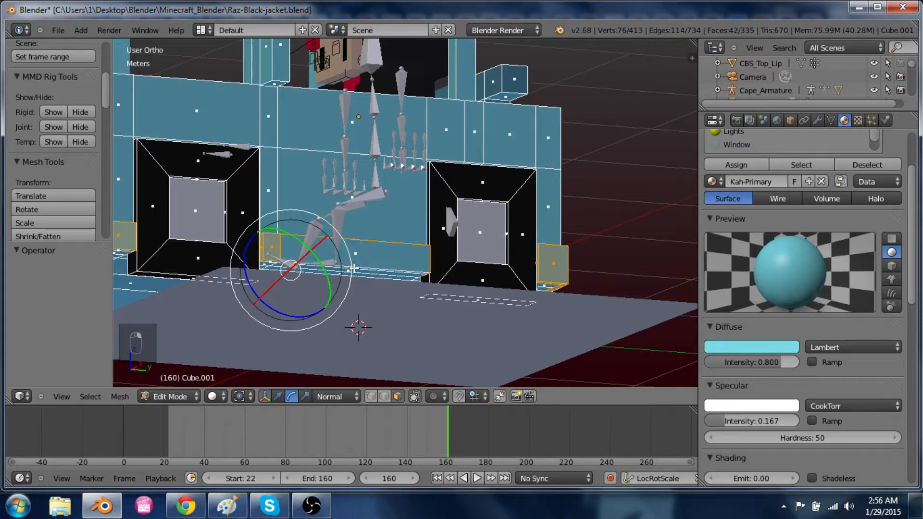
{"action": "right_click", "coordinate": [354, 268], "text": "shift"}
{"action": "right_click", "coordinate": [354, 260], "text": "shift"}
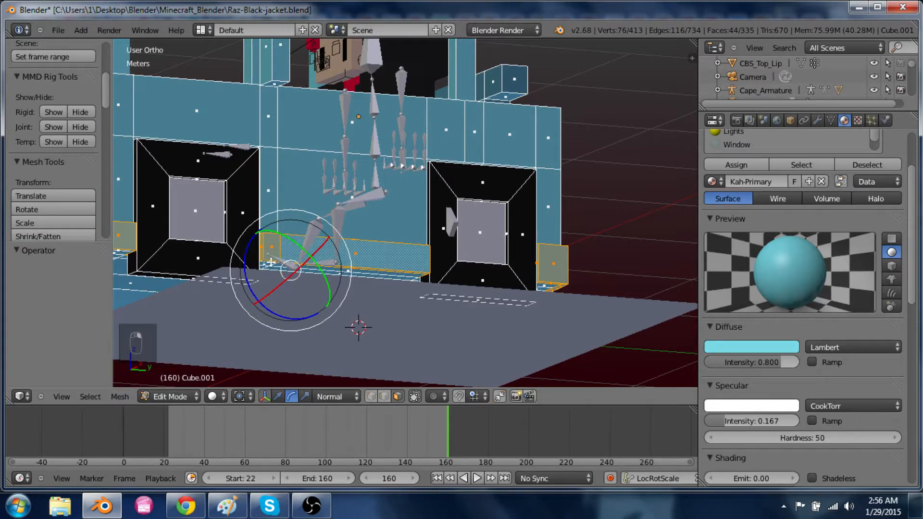
{"action": "scroll", "coordinate": [267, 261], "scroll_direction": "up", "scroll_amount": 5}
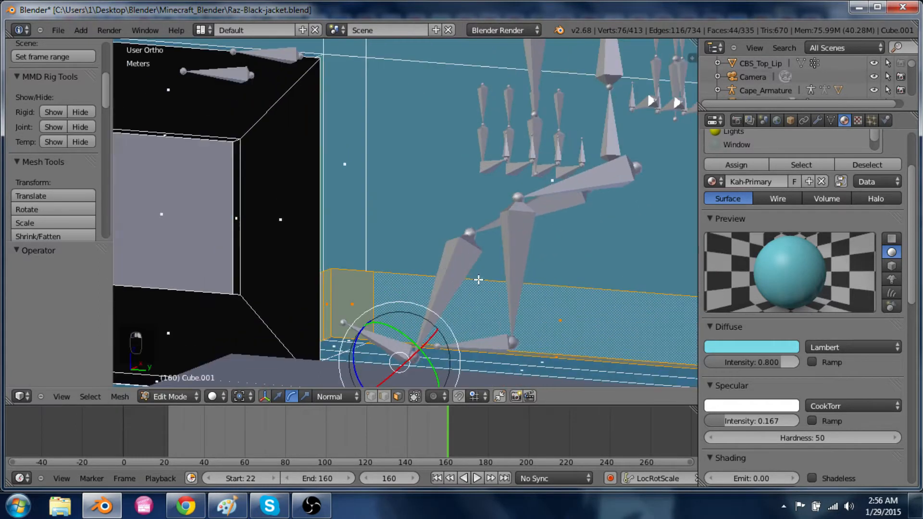
{"action": "right_click", "coordinate": [345, 339], "text": "shift"}
Add the face loop along the front bumper's narrow top edge, including its raised middle block, to the selection
{"action": "scroll", "coordinate": [500, 333], "scroll_direction": "down", "scroll_amount": 5}
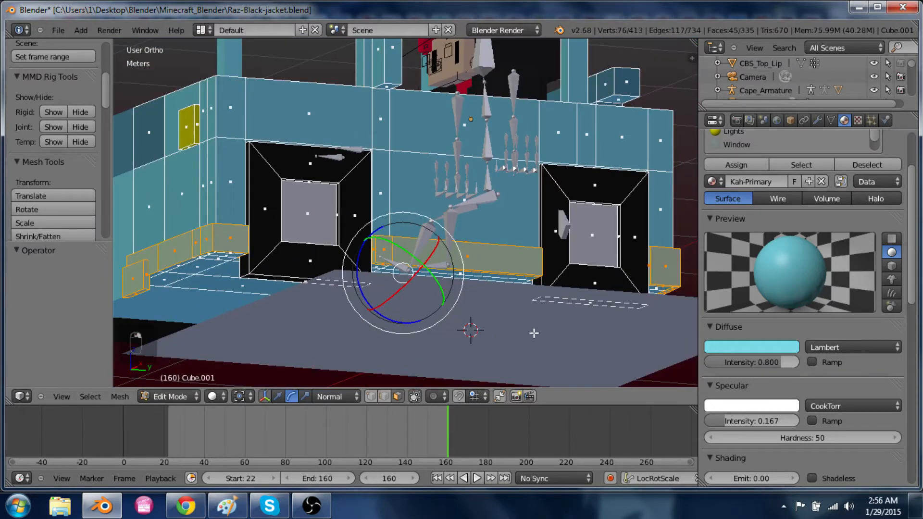
{"action": "middle_click_drag", "start_coordinate": [534, 332], "coordinate": [406, 336]}
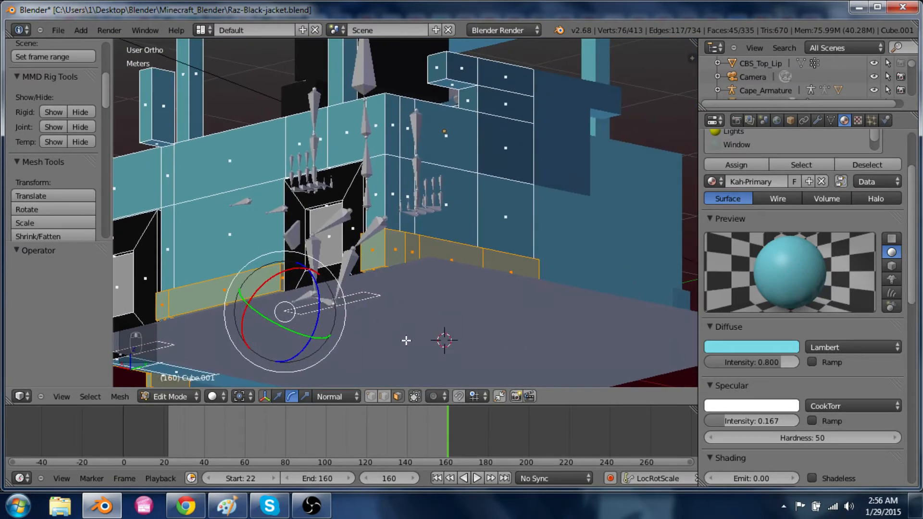
{"action": "scroll", "coordinate": [422, 344], "scroll_direction": "up", "scroll_amount": 4}
{"action": "scroll", "coordinate": [421, 344], "scroll_direction": "down", "scroll_amount": 6}
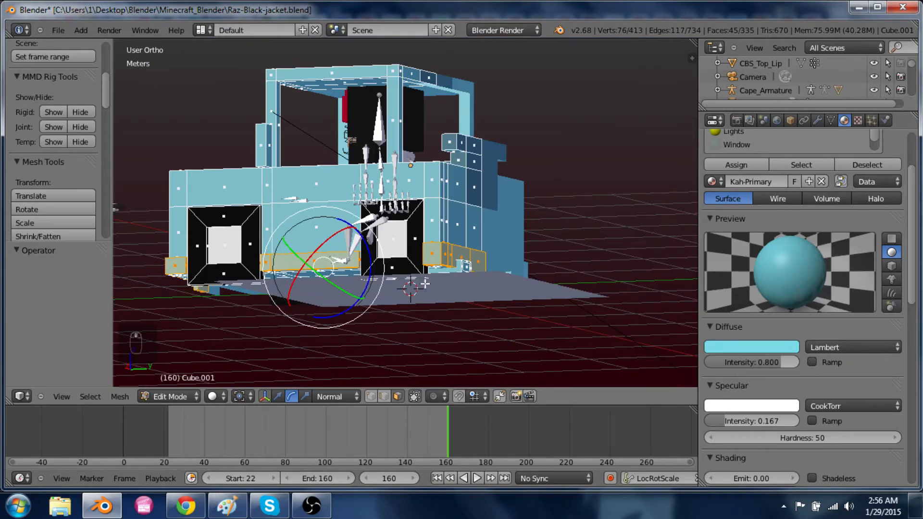
{"action": "middle_click_drag", "start_coordinate": [425, 284], "coordinate": [350, 339]}
{"action": "scroll", "coordinate": [350, 339], "scroll_direction": "up", "scroll_amount": 6}
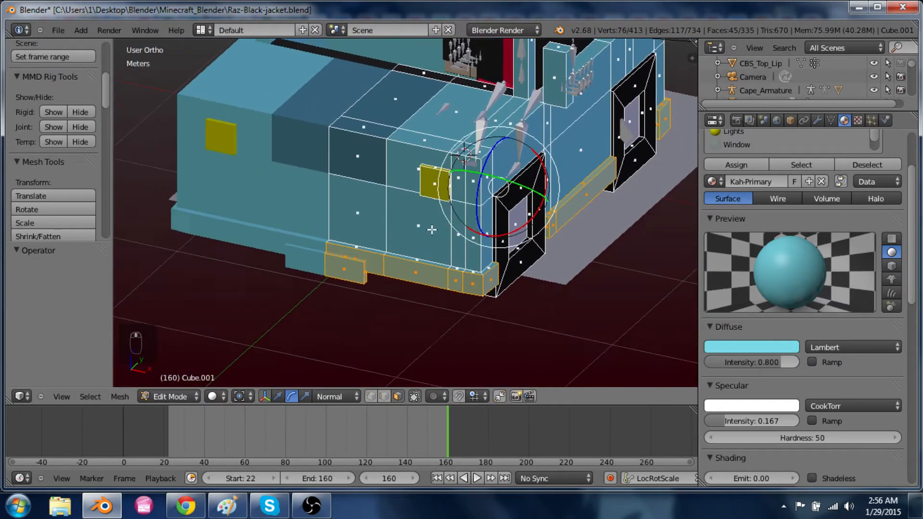
{"action": "right_click", "coordinate": [376, 285], "text": "alt+shift"}
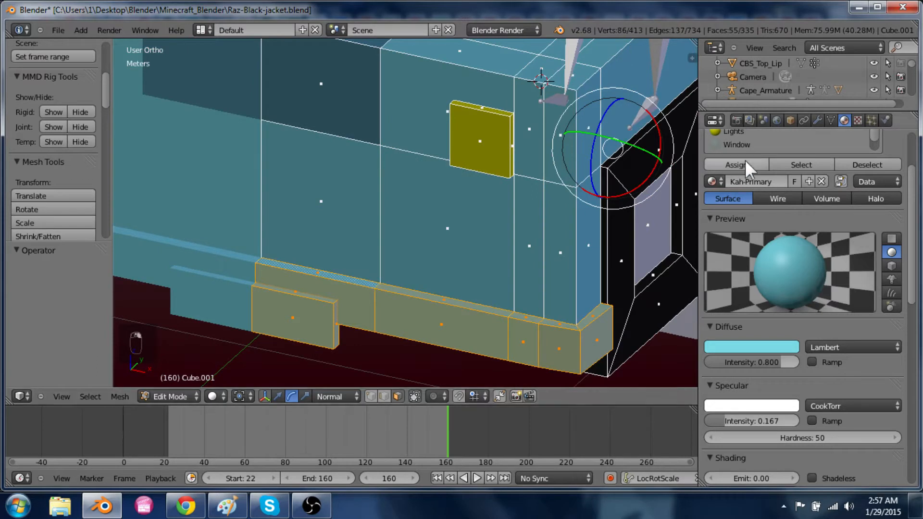
Assign the Kah-Rim? material to the selected bumper and side skirt faces
{"action": "scroll", "coordinate": [754, 241], "scroll_direction": "up", "scroll_amount": 3}
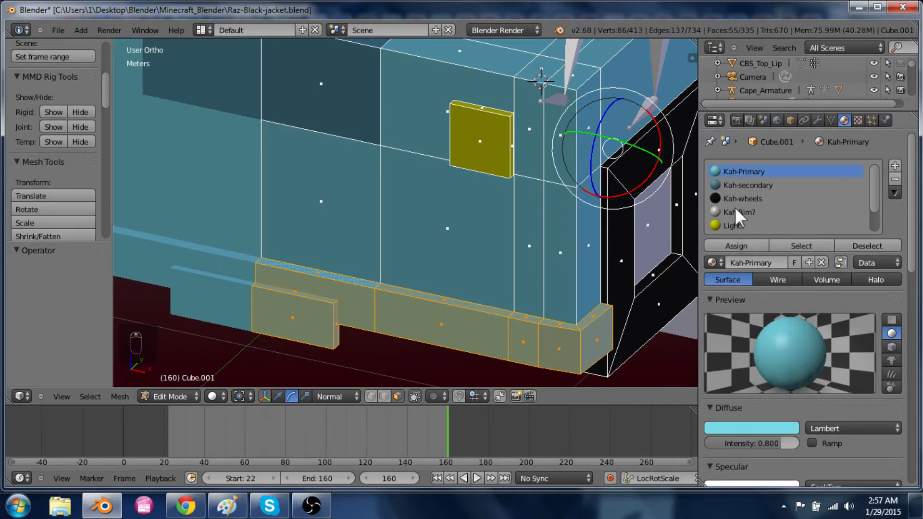
{"action": "left_click", "coordinate": [734, 207]}
{"action": "left_click", "coordinate": [734, 241]}
{"action": "scroll", "coordinate": [436, 278], "scroll_direction": "down", "scroll_amount": 3}
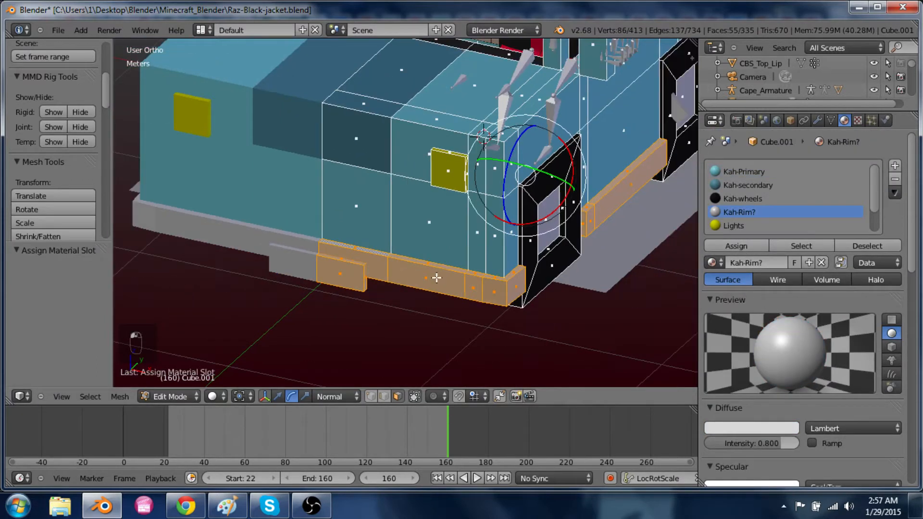
Select the whole exhaust block under the rear bumper and assign the Kah-Rim? material to it
{"action": "middle_click_drag", "start_coordinate": [529, 314], "coordinate": [440, 306]}
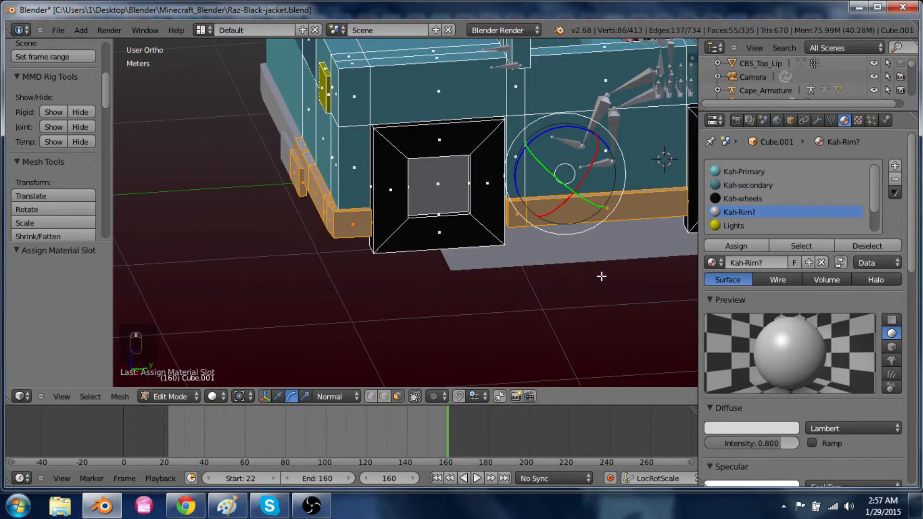
{"action": "middle_click_drag", "start_coordinate": [601, 276], "coordinate": [532, 294]}
{"action": "right_click", "coordinate": [517, 266]}
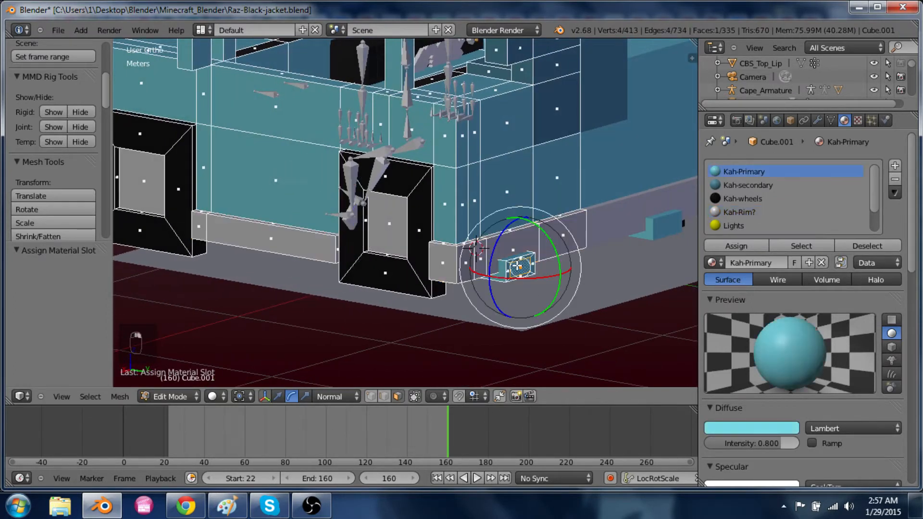
{"action": "key", "text": "ctrl+l"}
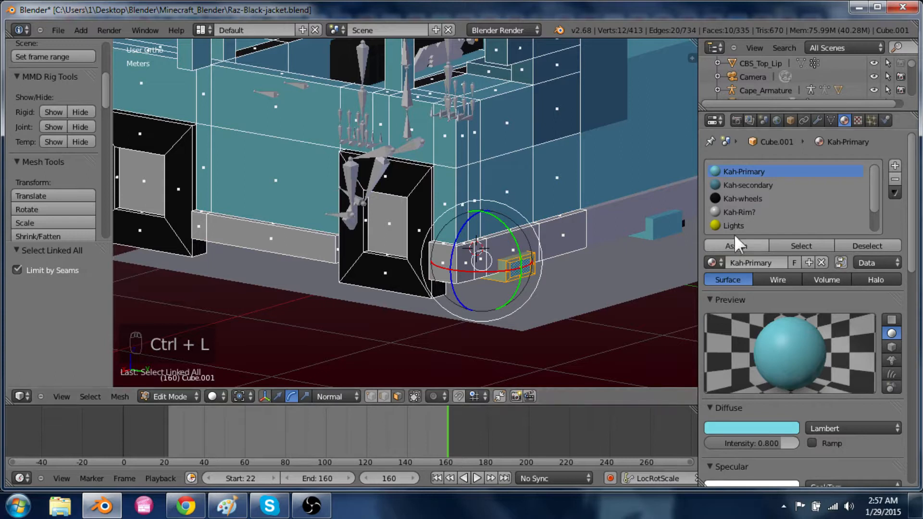
{"action": "left_click", "coordinate": [747, 210]}
{"action": "left_click", "coordinate": [737, 245]}
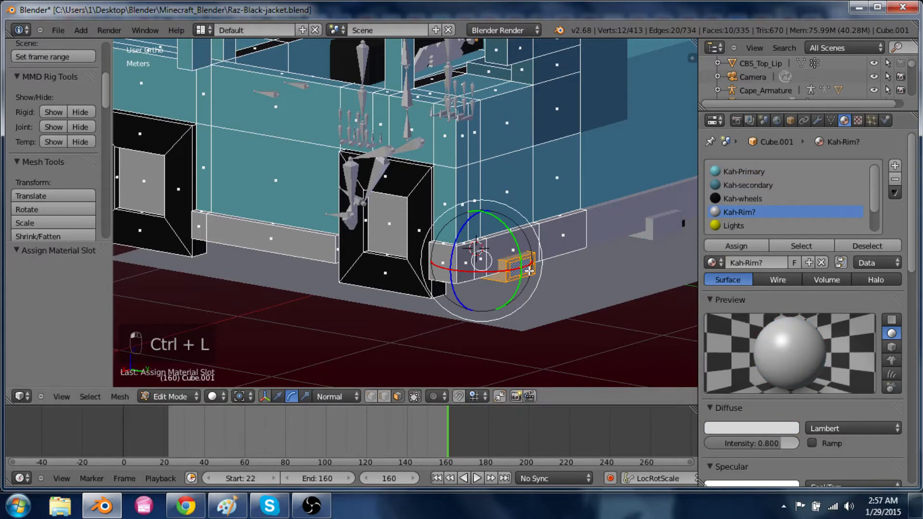
Assign the Kah-wheels material to the end face inside the exhaust block
{"action": "right_click", "coordinate": [527, 270]}
{"action": "left_click", "coordinate": [728, 197]}
{"action": "left_click", "coordinate": [734, 244]}
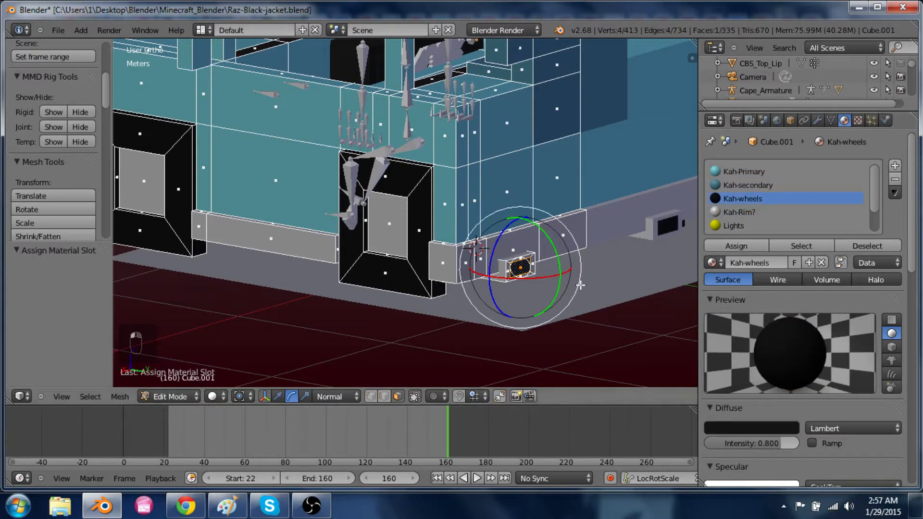
Select the entire side mirror block beside the cab and assign the Kah-Rim? material to it
{"action": "middle_click_drag", "start_coordinate": [552, 279], "coordinate": [447, 215]}
{"action": "key", "text": "Tab"}
{"action": "right_click", "coordinate": [408, 164]}
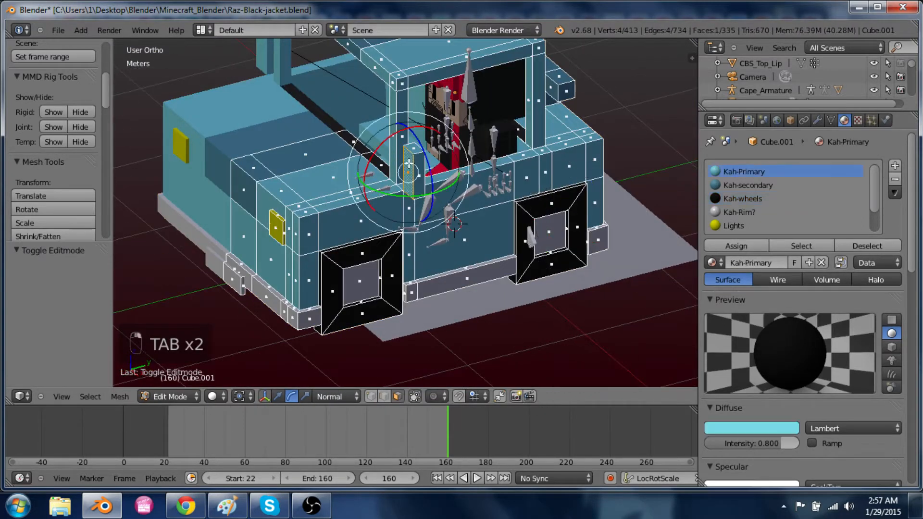
{"action": "key", "text": "ctrl+l"}
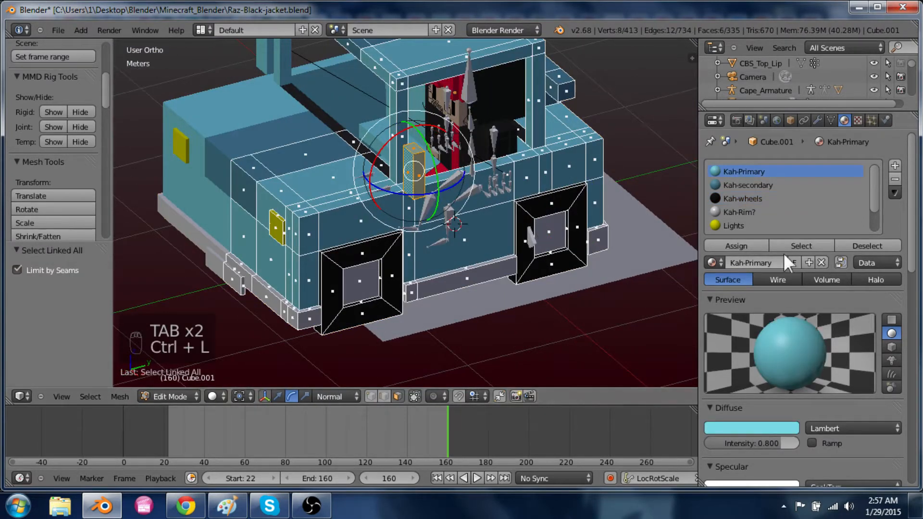
{"action": "left_click", "coordinate": [730, 212]}
{"action": "left_click", "coordinate": [734, 245]}
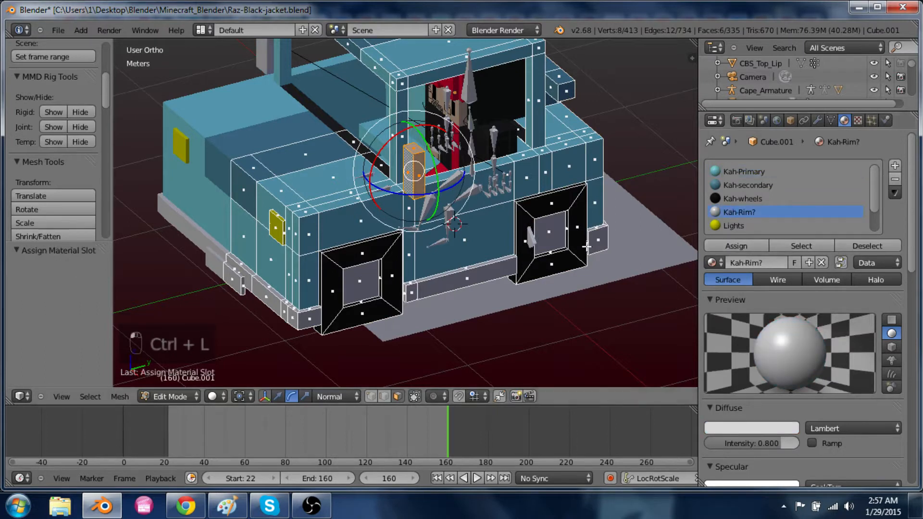
Look through the camera in Object Mode, re-aim the camera with Fly navigation and save the file
{"action": "scroll", "coordinate": [405, 212], "scroll_direction": "down", "scroll_amount": 3}
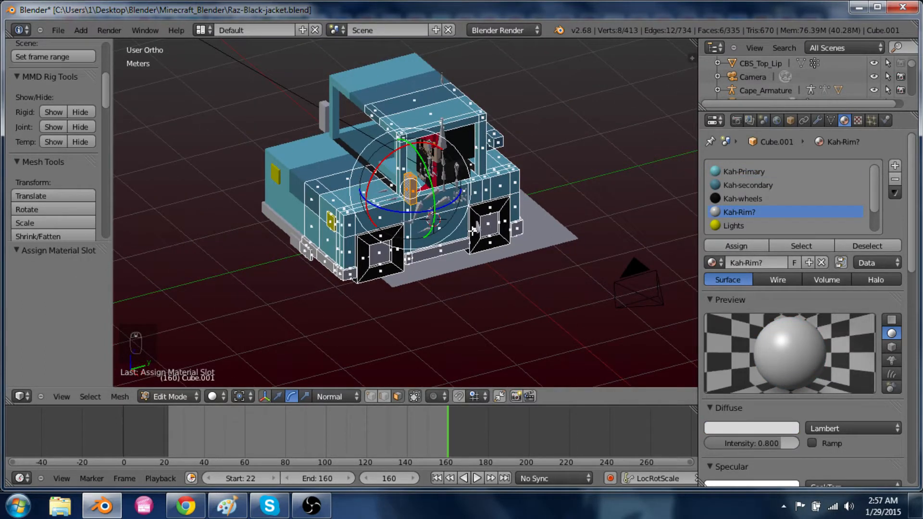
{"action": "key", "text": "Tab"}
{"action": "key", "text": "KP_0"}
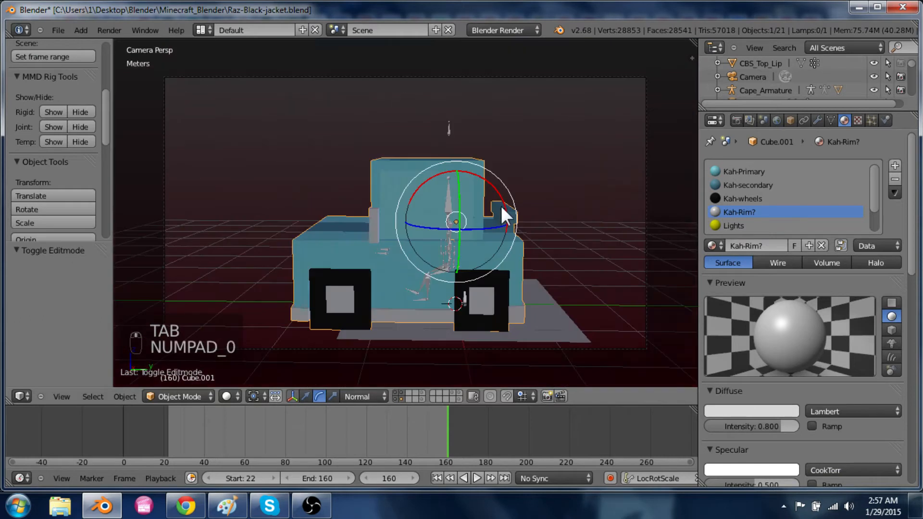
{"action": "right_click", "coordinate": [488, 78]}
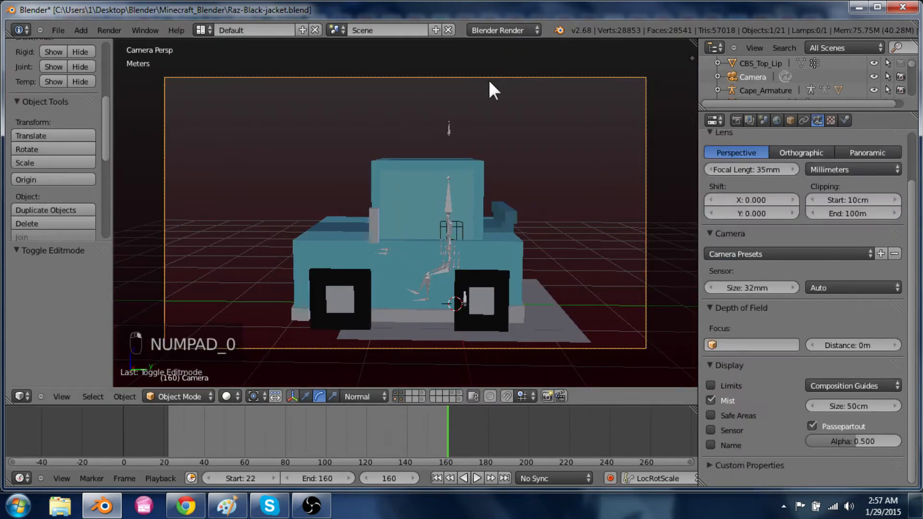
{"action": "key", "text": "shift+f"}
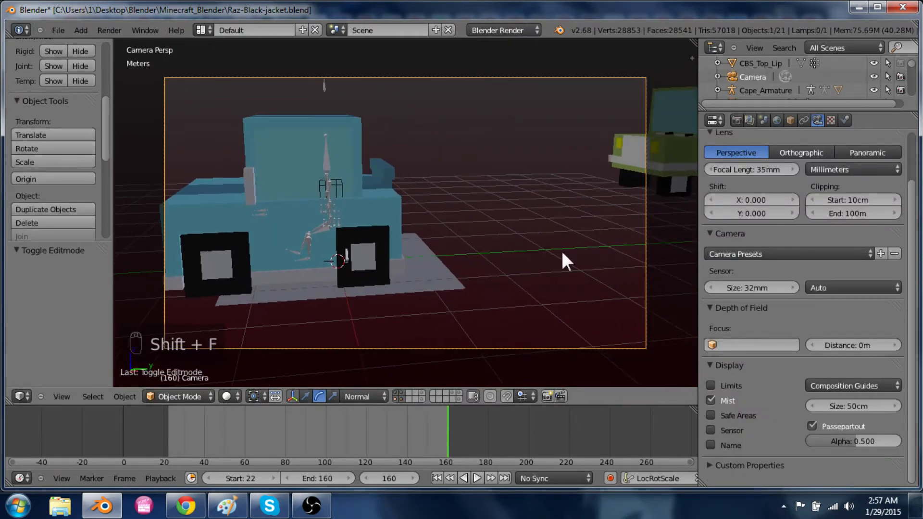
{"action": "key", "text": "ctrl+s"}
{"action": "left_click", "coordinate": [435, 251]}
Move and re-aim the camera to frame the vehicle from its front corner, and render the image
{"action": "key", "text": "g"}
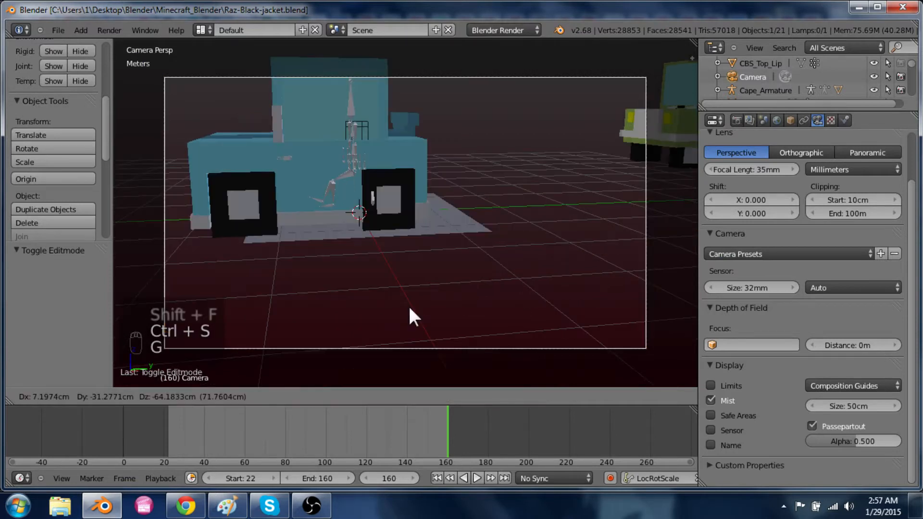
{"action": "left_click", "coordinate": [121, 253]}
{"action": "key", "text": "shift+f"}
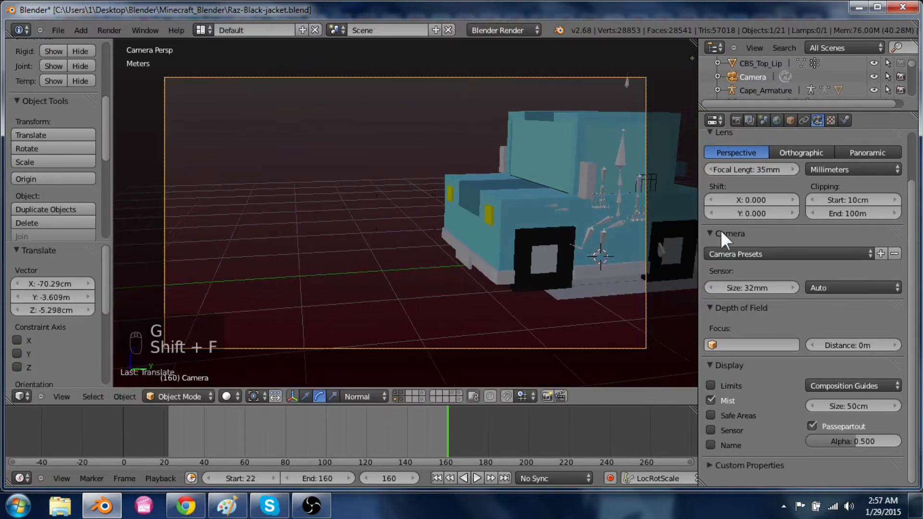
{"action": "left_click", "coordinate": [595, 249]}
{"action": "key", "text": "g"}
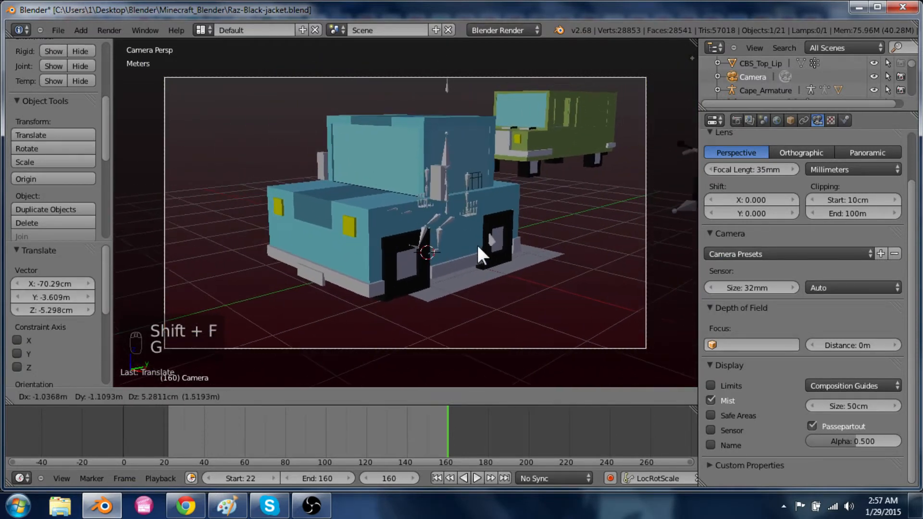
{"action": "left_click", "coordinate": [477, 244]}
{"action": "left_click", "coordinate": [109, 30]}
{"action": "left_click", "coordinate": [123, 44]}
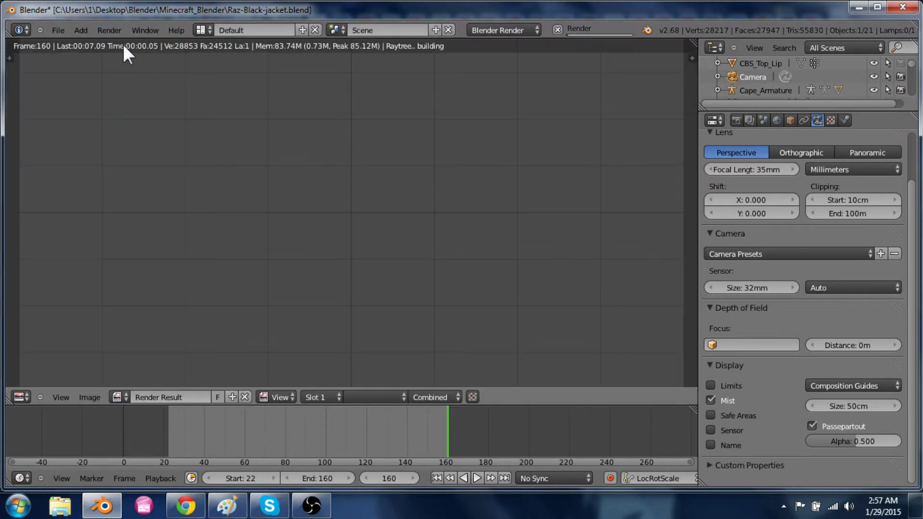
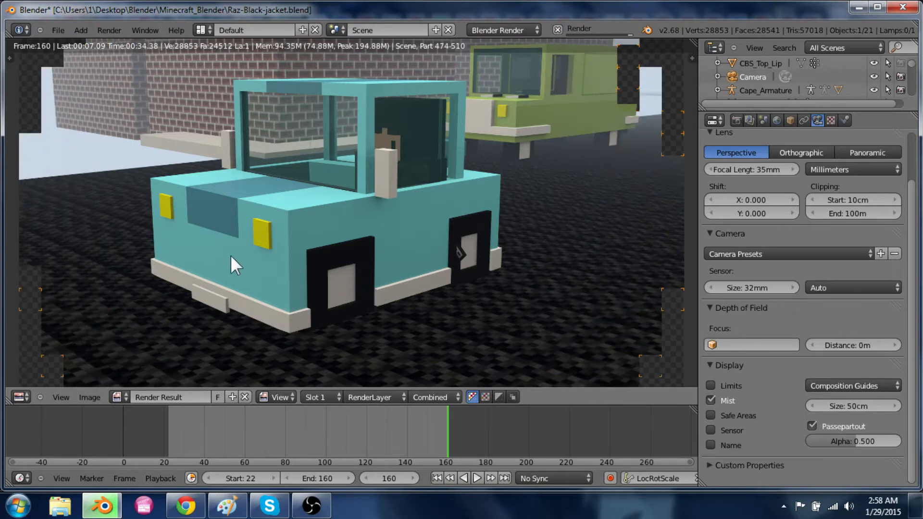
Sketch Grease Pencil marks over the render at the grille area, bumper block, headlight, front wheel, door handle and dashboard
{"action": "mouse_move", "coordinate": [222, 241]}
{"action": "left_mouse_down"}
{"action": "mouse_move", "coordinate": [208, 237]}
{"action": "mouse_move", "coordinate": [232, 263]}
{"action": "mouse_move", "coordinate": [199, 233]}
{"action": "left_mouse_up"}
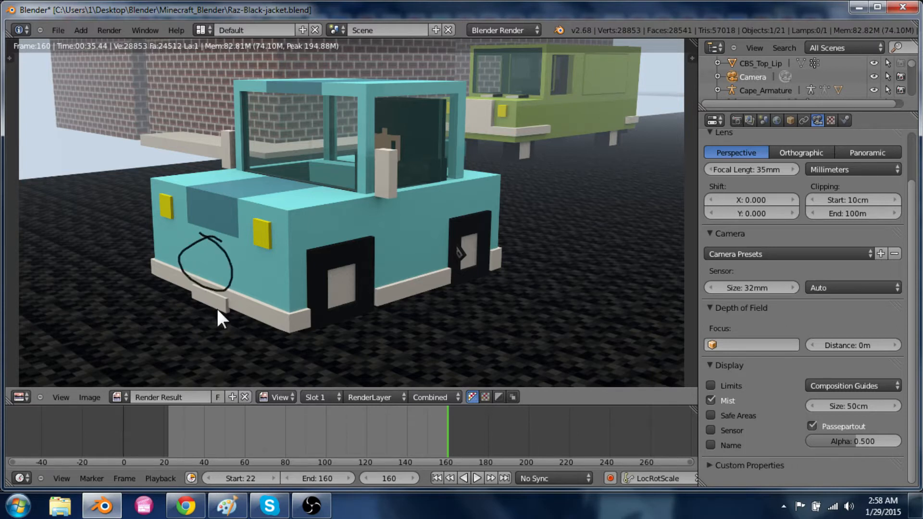
{"action": "mouse_move", "coordinate": [217, 302]}
{"action": "left_mouse_down"}
{"action": "mouse_move", "coordinate": [205, 296]}
{"action": "mouse_move", "coordinate": [215, 301]}
{"action": "left_mouse_up"}
{"action": "mouse_move", "coordinate": [254, 243]}
{"action": "left_mouse_down"}
{"action": "mouse_move", "coordinate": [265, 281]}
{"action": "mouse_move", "coordinate": [271, 241]}
{"action": "left_mouse_up"}
{"action": "left_click_drag", "start_coordinate": [272, 277], "coordinate": [272, 253]}
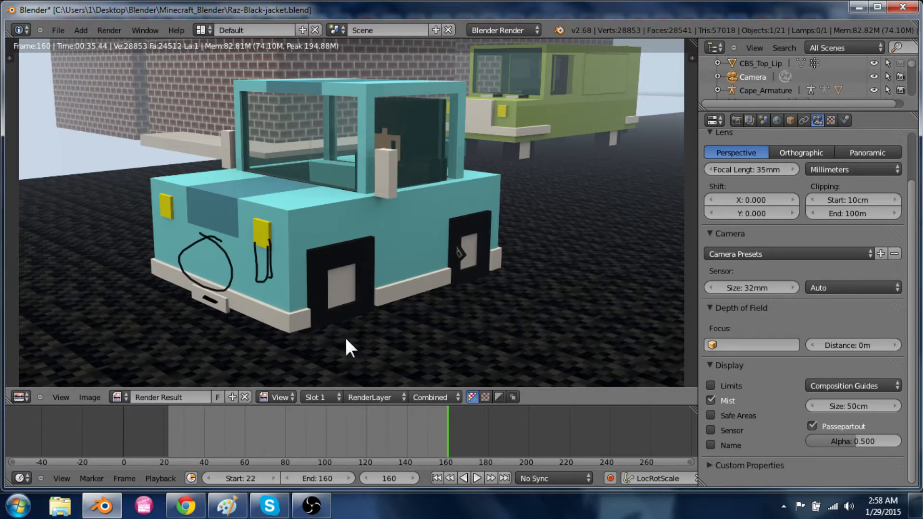
{"action": "left_click_drag", "start_coordinate": [354, 284], "coordinate": [331, 304]}
{"action": "left_click_drag", "start_coordinate": [436, 212], "coordinate": [441, 217]}
{"action": "left_click_drag", "start_coordinate": [325, 167], "coordinate": [336, 176]}
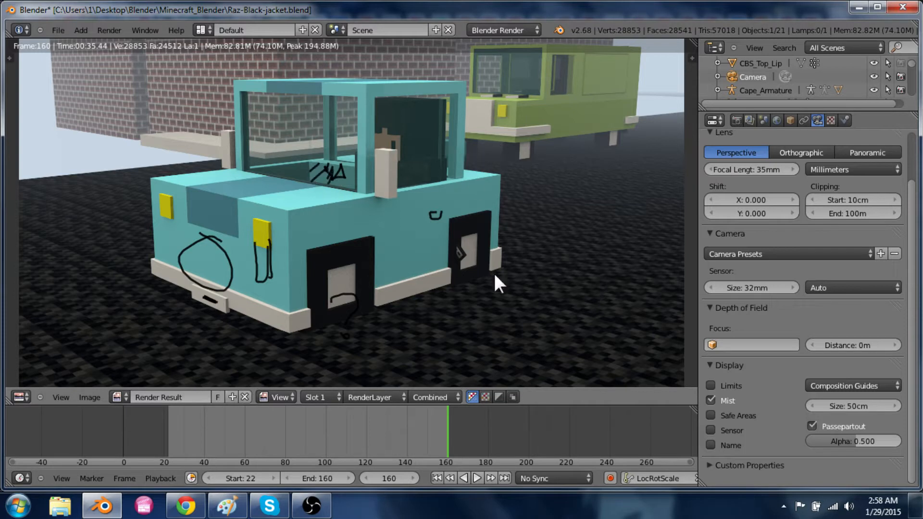
{"action": "left_click_drag", "start_coordinate": [500, 195], "coordinate": [501, 169]}
{"action": "mouse_move", "coordinate": [525, 106]}
{"action": "left_mouse_down"}
{"action": "mouse_move", "coordinate": [529, 87]}
{"action": "mouse_move", "coordinate": [517, 96]}
{"action": "left_mouse_up"}
Close the render, return to editing the vehicle mesh and select the front face of the bumper's raised middle block
{"action": "key", "text": "Escape"}
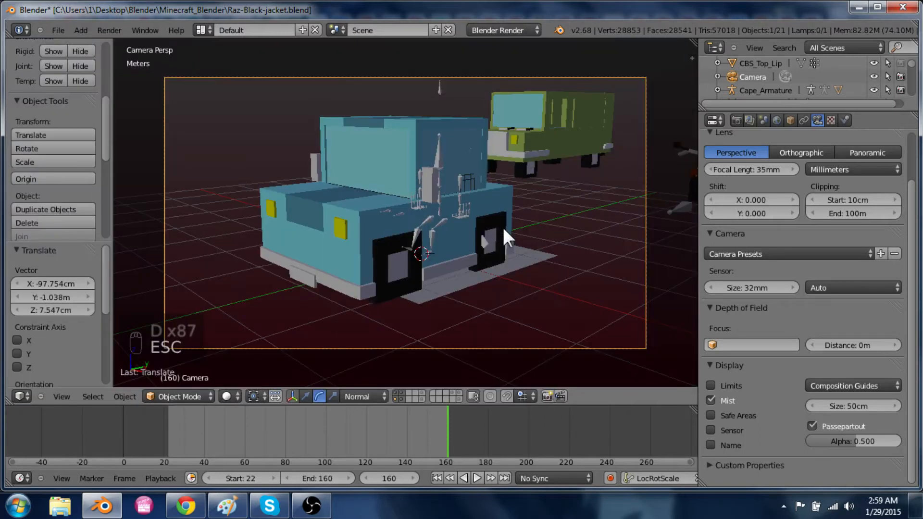
{"action": "right_click", "coordinate": [326, 258]}
{"action": "key", "text": "Tab"}
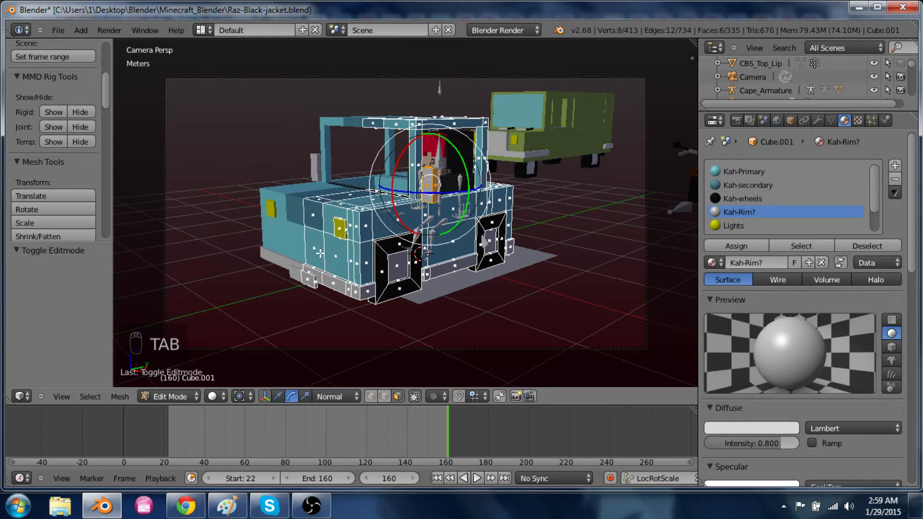
{"action": "key", "text": "KP_0"}
{"action": "scroll", "coordinate": [320, 254], "scroll_direction": "up", "scroll_amount": 4}
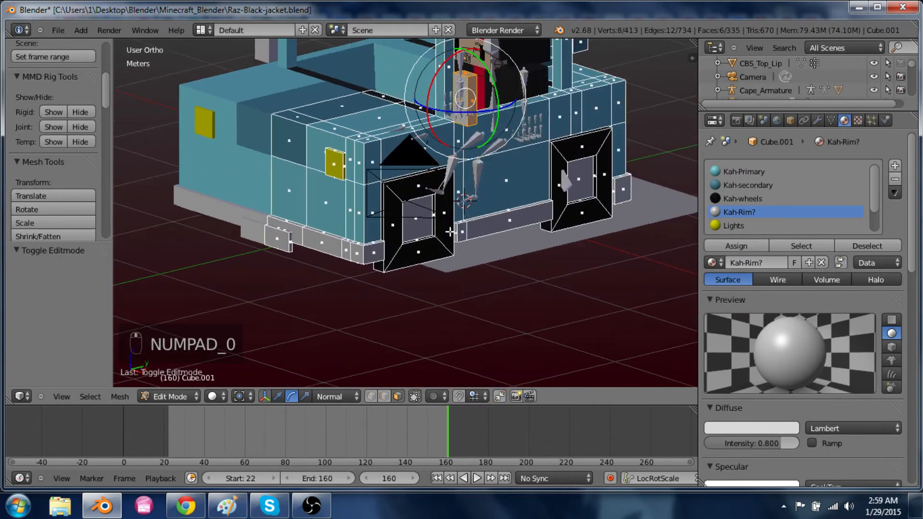
{"action": "right_click", "coordinate": [284, 240]}
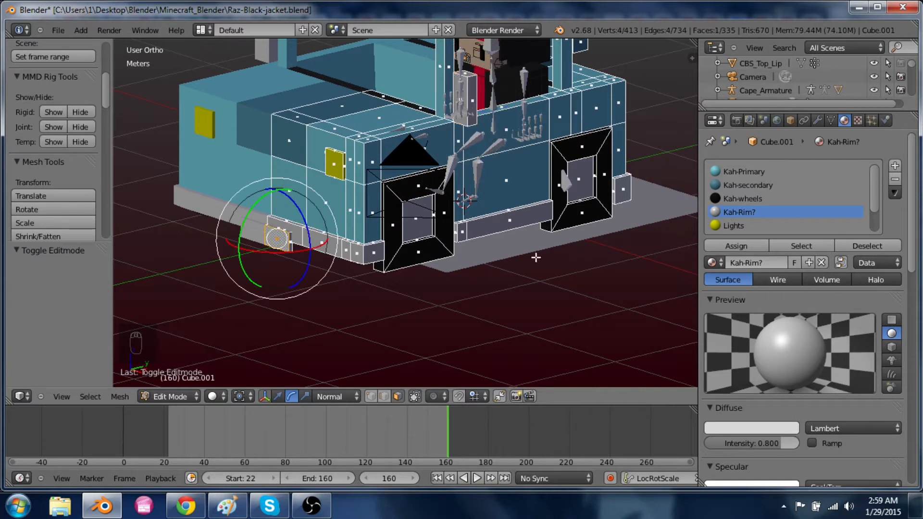
Lengthen the headlight downward by moving its underside face about 17.8 cm down along Z
{"action": "middle_click_drag", "start_coordinate": [537, 279], "coordinate": [535, 279]}
{"action": "middle_click_drag", "start_coordinate": [350, 185], "coordinate": [397, 158]}
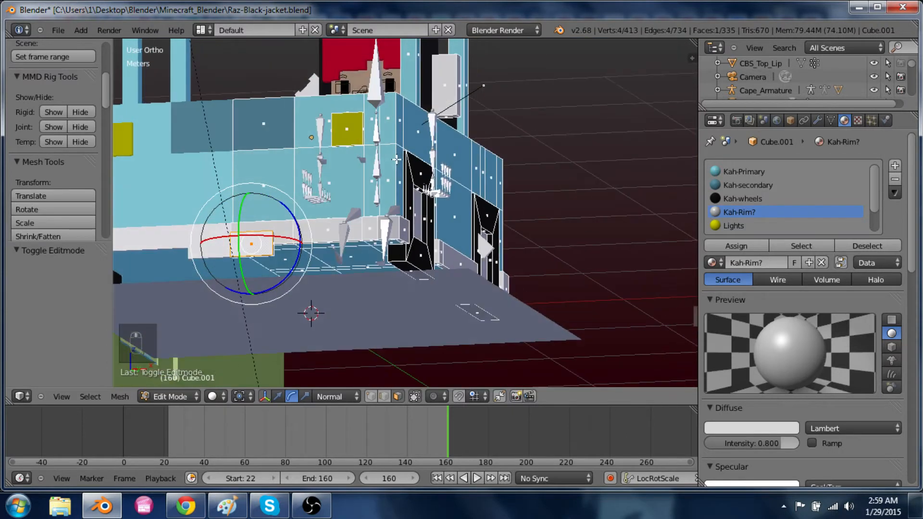
{"action": "right_click", "coordinate": [340, 142]}
{"action": "scroll", "coordinate": [346, 158], "scroll_direction": "up", "scroll_amount": 5}
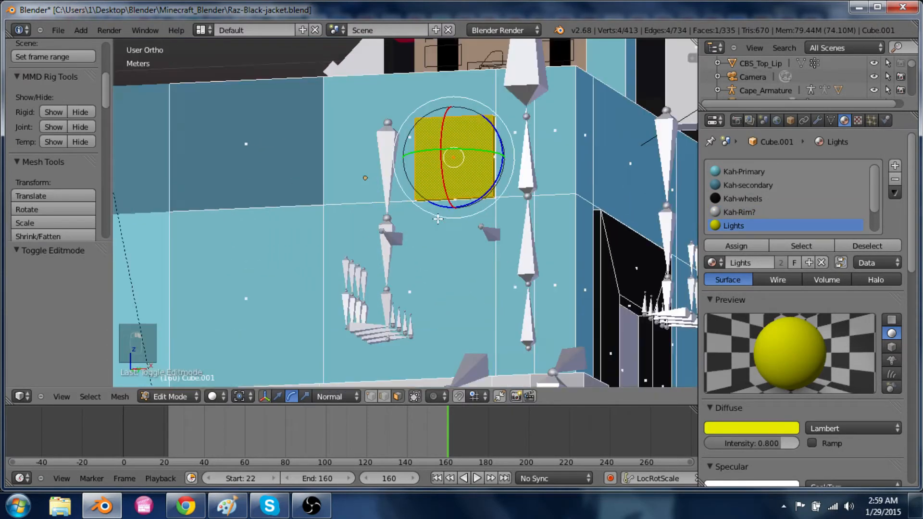
{"action": "left_click", "coordinate": [454, 199]}
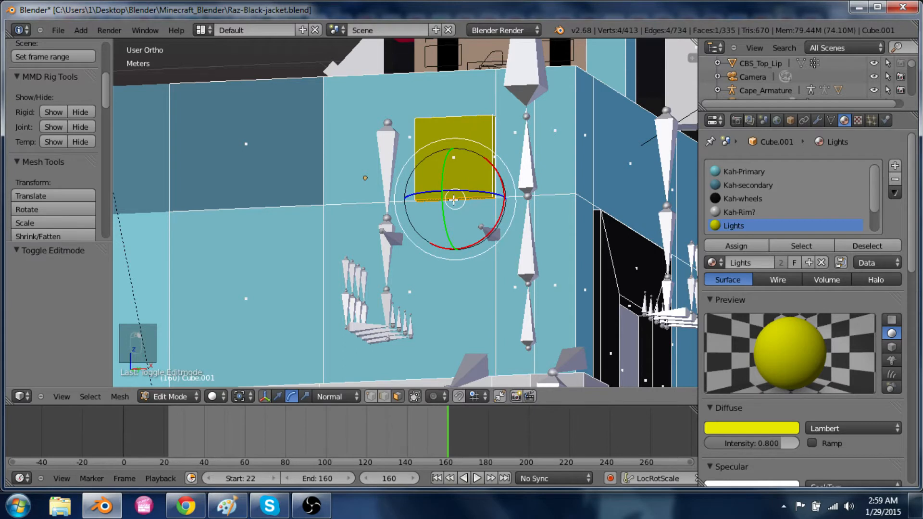
{"action": "key", "text": "KP_1"}
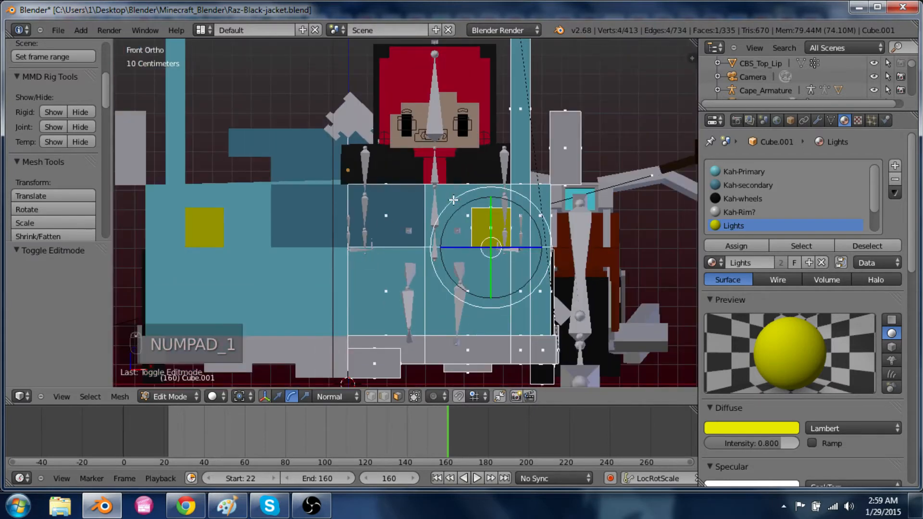
{"action": "key", "text": "g"}
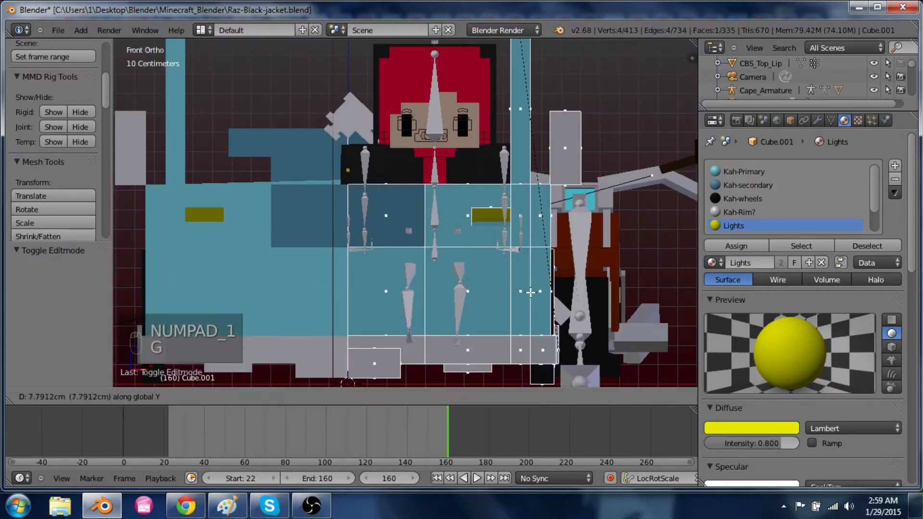
{"action": "key", "text": "z"}
{"action": "left_click", "coordinate": [528, 300]}
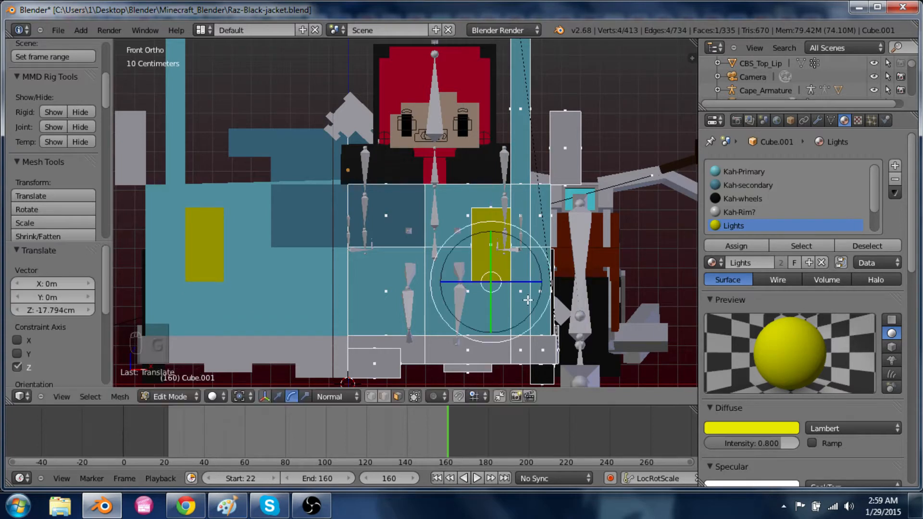
{"action": "middle_click_drag", "start_coordinate": [585, 292], "coordinate": [577, 299]}
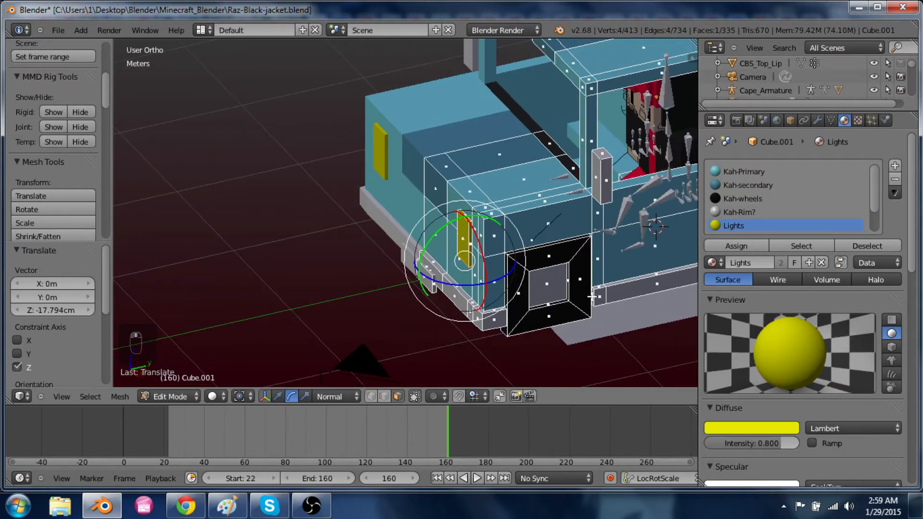
{"action": "scroll", "coordinate": [592, 297], "scroll_direction": "down", "scroll_amount": 3}
{"action": "middle_click_drag", "start_coordinate": [516, 291], "coordinate": [567, 269]}
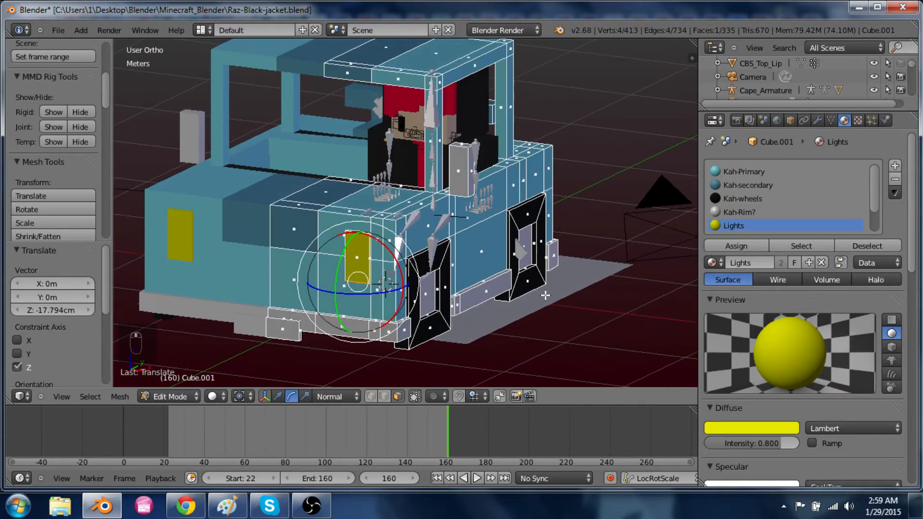
Extrude the top face of the bumper's middle section about 20 cm upward to form the grille block
{"action": "scroll", "coordinate": [524, 301], "scroll_direction": "up", "scroll_amount": 3}
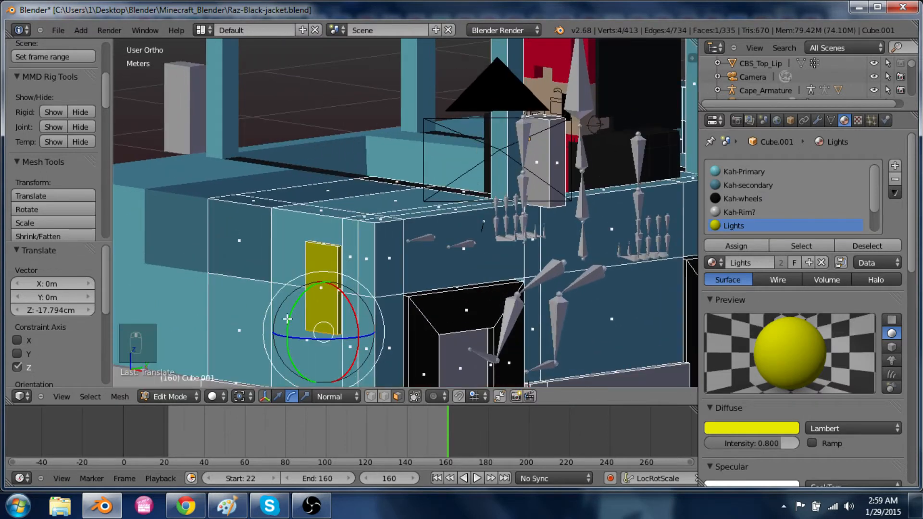
{"action": "middle_click_drag", "start_coordinate": [244, 324], "coordinate": [315, 304], "text": "shift"}
{"action": "right_click", "coordinate": [309, 256]}
{"action": "scroll", "coordinate": [314, 305], "scroll_direction": "down", "scroll_amount": 1}
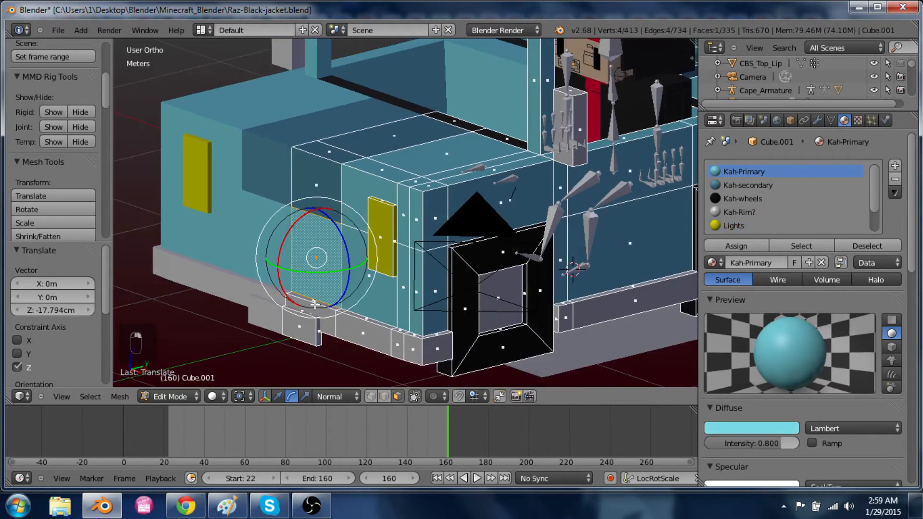
{"action": "right_click", "coordinate": [311, 299]}
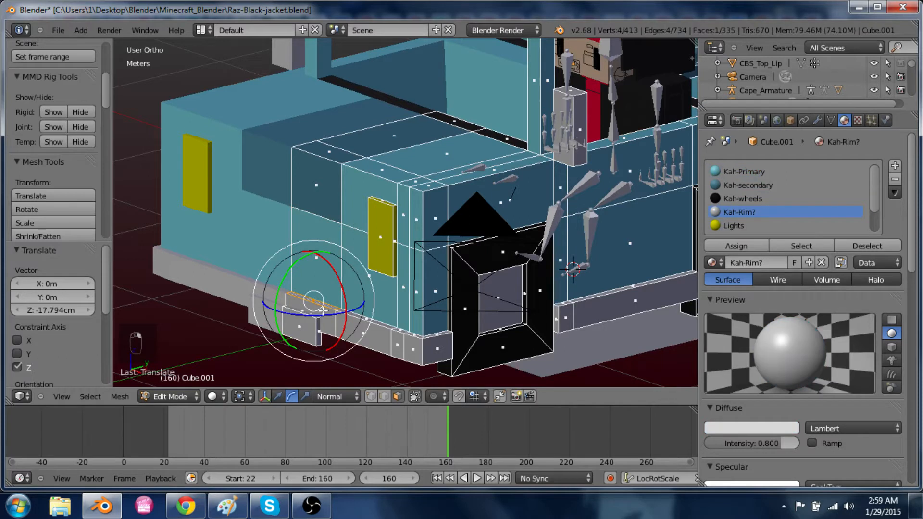
{"action": "key", "text": "e"}
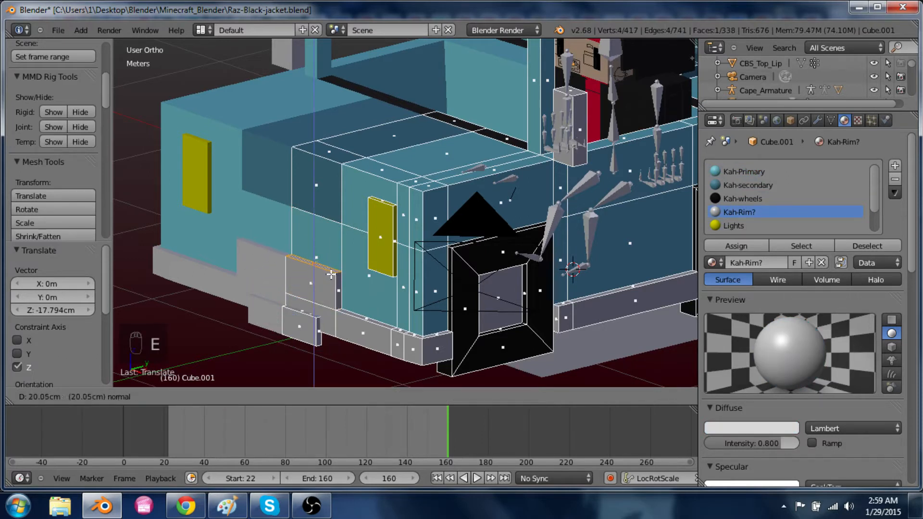
{"action": "left_click", "coordinate": [332, 273]}
{"action": "middle_click_drag", "start_coordinate": [527, 325], "coordinate": [466, 312]}
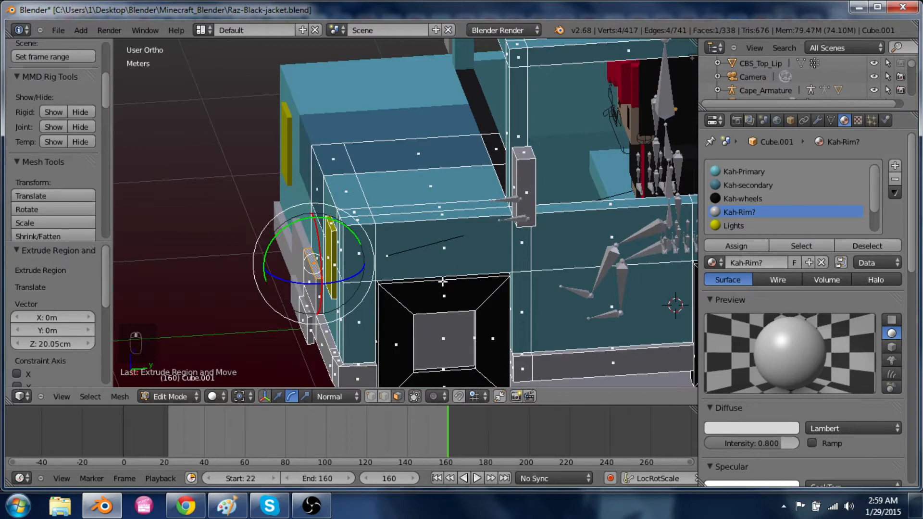
Extrude the Kah-secondary centre face of the hood upward into a raised panel and check the vehicle in Object Mode
{"action": "right_click", "coordinate": [417, 150]}
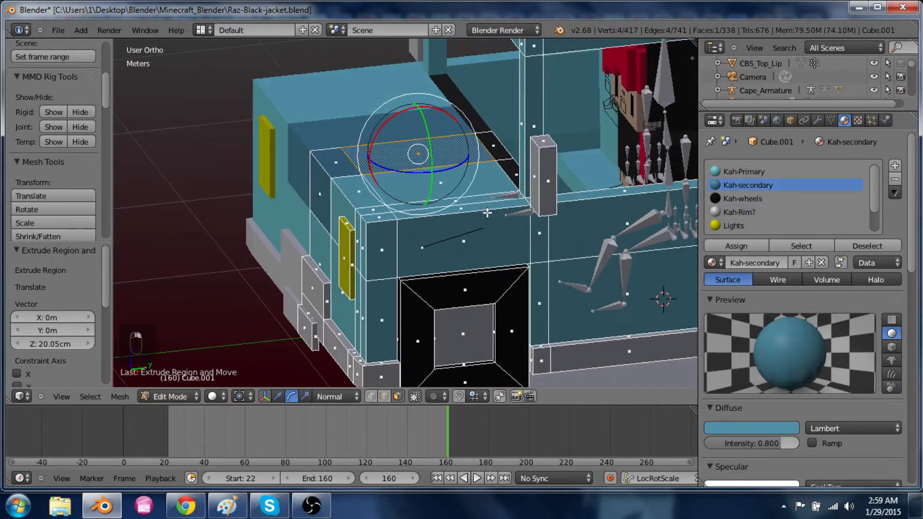
{"action": "key", "text": "e"}
{"action": "middle_click_drag", "start_coordinate": [475, 216], "coordinate": [538, 234]}
{"action": "left_click", "coordinate": [487, 202]}
{"action": "scroll", "coordinate": [569, 199], "scroll_direction": "down", "scroll_amount": 3}
{"action": "key", "text": "Tab"}
{"action": "scroll", "coordinate": [568, 196], "scroll_direction": "down", "scroll_amount": 2}
{"action": "scroll", "coordinate": [538, 235], "scroll_direction": "up", "scroll_amount": 2}
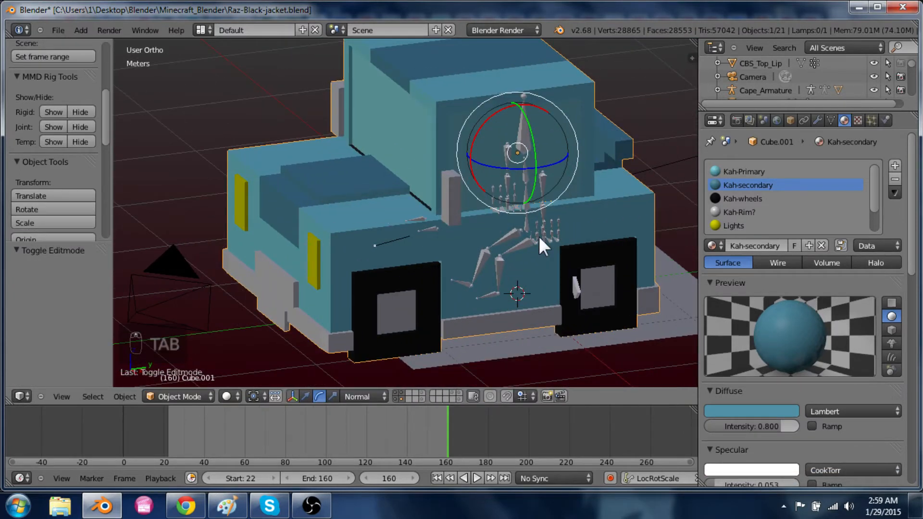
Extrude the door's upper side face in place in Edit Mode and scale the new face to about 0.307
{"action": "key", "text": "Tab"}
{"action": "middle_click_drag", "start_coordinate": [560, 271], "coordinate": [497, 235], "text": "shift"}
{"action": "scroll", "coordinate": [498, 235], "scroll_direction": "up", "scroll_amount": 2}
{"action": "right_click", "coordinate": [503, 235]}
{"action": "middle_click_drag", "start_coordinate": [575, 280], "coordinate": [490, 265], "text": "shift"}
{"action": "key", "text": "e"}
{"action": "left_click", "coordinate": [449, 239]}
{"action": "key", "text": "s"}
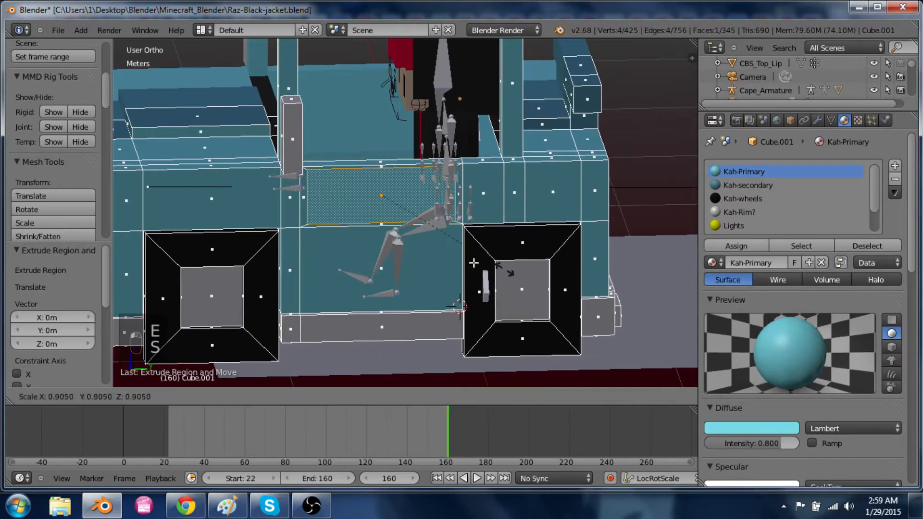
{"action": "left_click", "coordinate": [426, 238]}
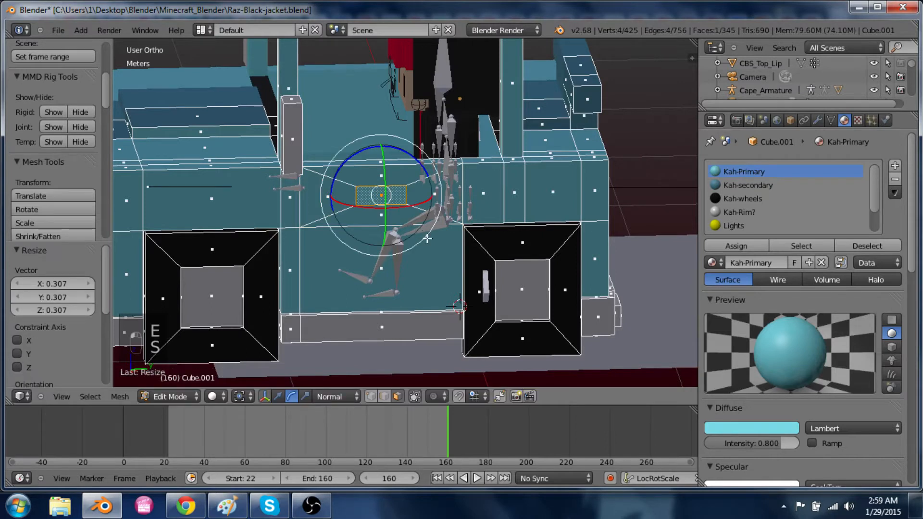
Move the small door face about 24 cm along Y and 6.3 cm down, and extrude it about 1.5 cm inward
{"action": "key", "text": "KP_3"}
{"action": "key", "text": "g"}
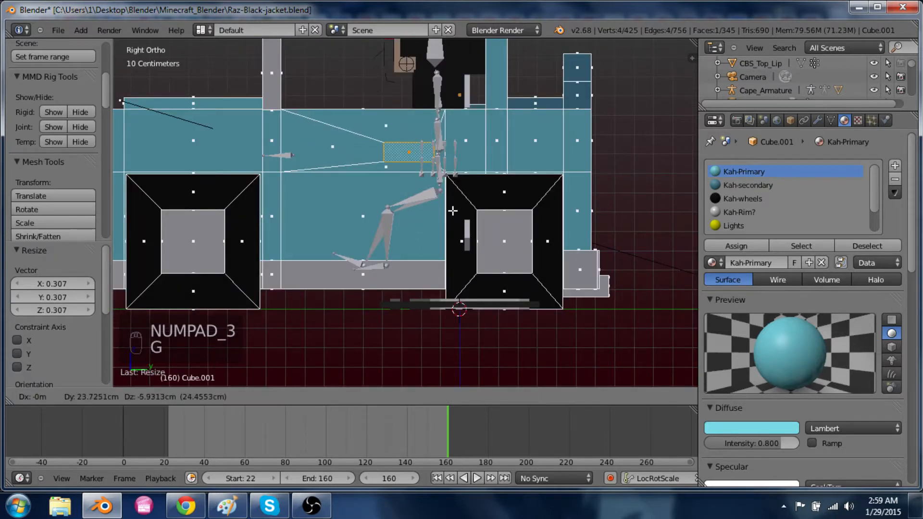
{"action": "left_click", "coordinate": [453, 210]}
{"action": "middle_click_drag", "start_coordinate": [453, 211], "coordinate": [462, 231]}
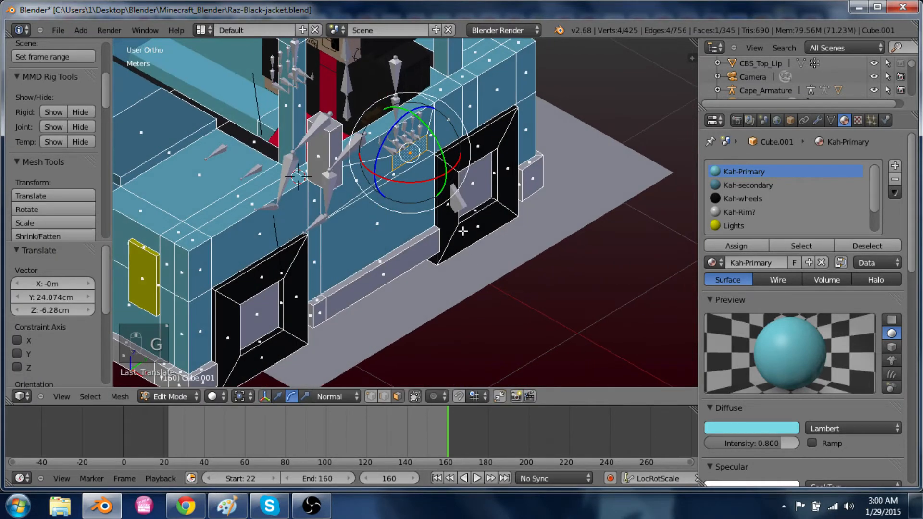
{"action": "key", "text": "e"}
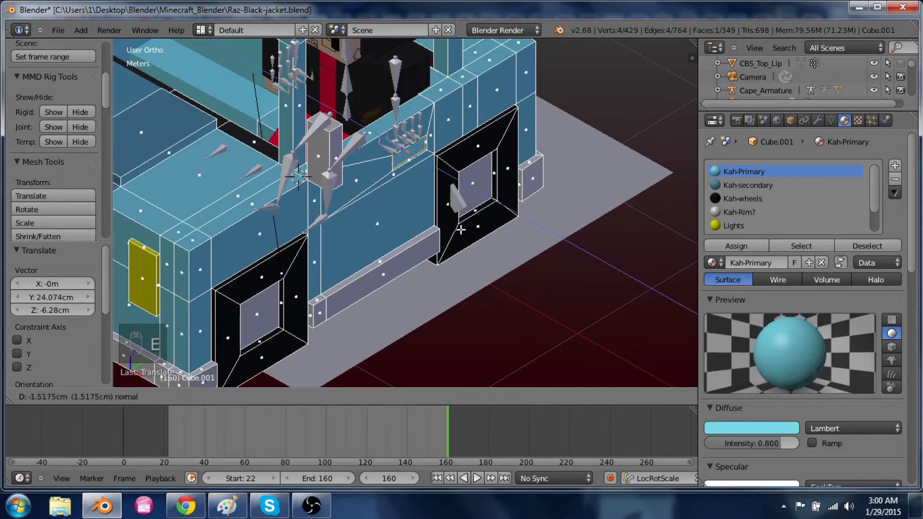
{"action": "left_click", "coordinate": [461, 230]}
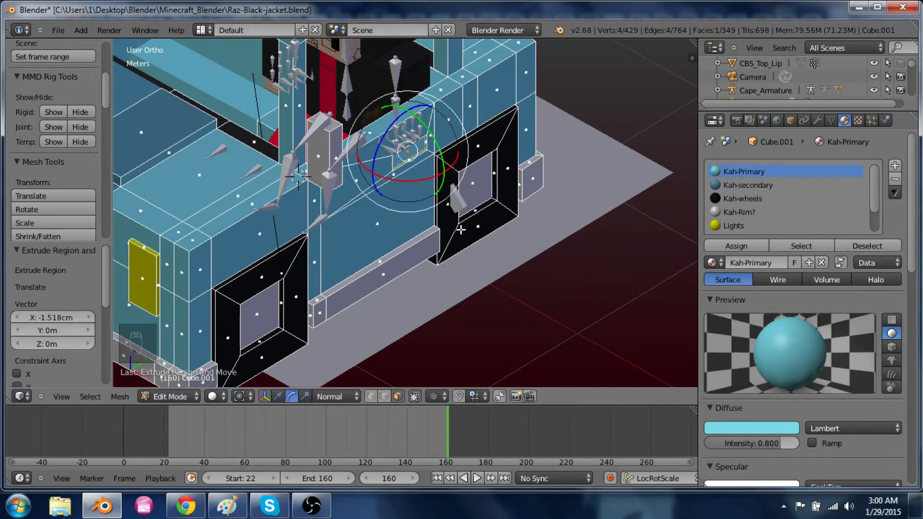
Grow the selection to the whole door handle, split it from the door and move it about 12.1 cm outward along X
{"action": "scroll", "coordinate": [460, 231], "scroll_direction": "up", "scroll_amount": 3}
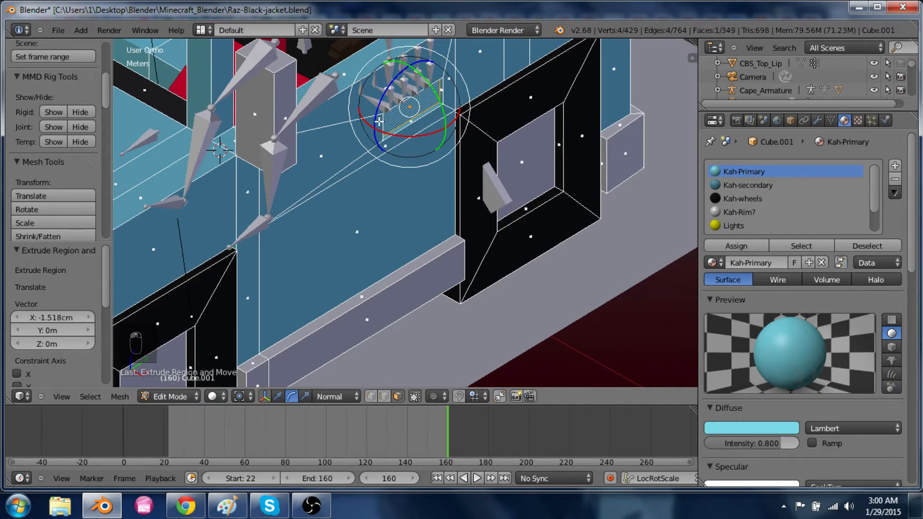
{"action": "scroll", "coordinate": [416, 150], "scroll_direction": "up", "scroll_amount": 3}
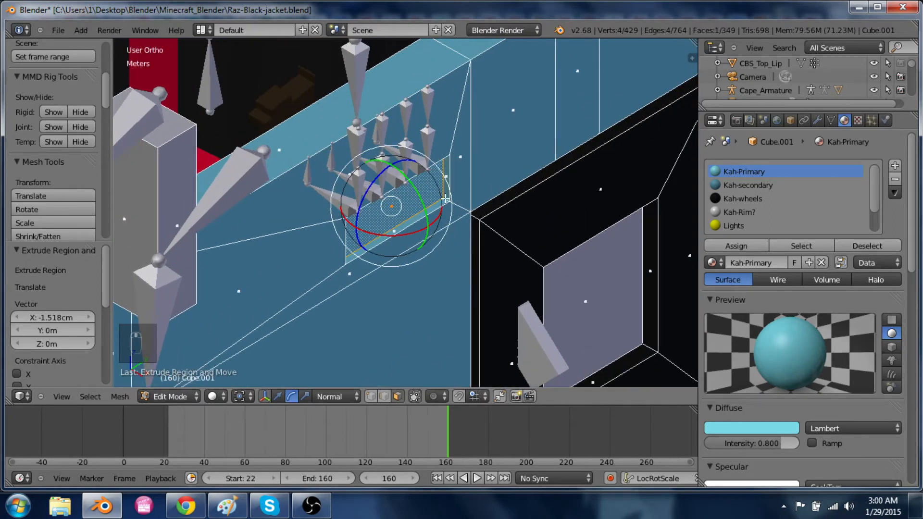
{"action": "key", "text": "ctrl+KP_Add"}
{"action": "key", "text": "y"}
{"action": "key", "text": "g"}
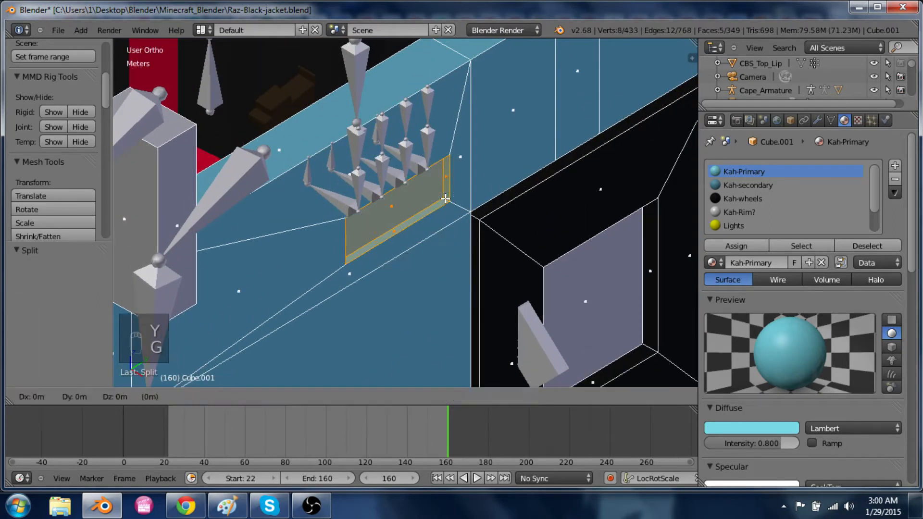
{"action": "key", "text": "x"}
{"action": "left_click", "coordinate": [486, 247]}
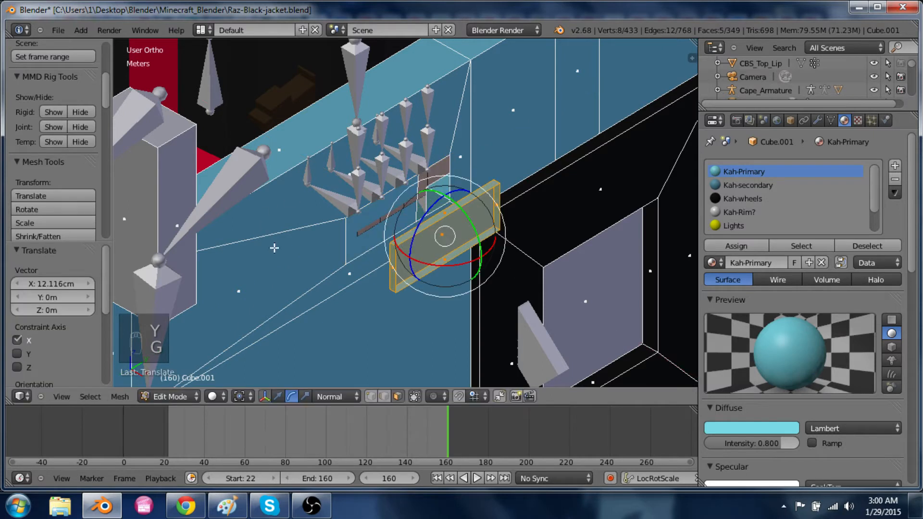
Delete the leftover door faces that surround the separated handle
{"action": "right_click", "coordinate": [310, 277]}
{"action": "key", "text": "x"}
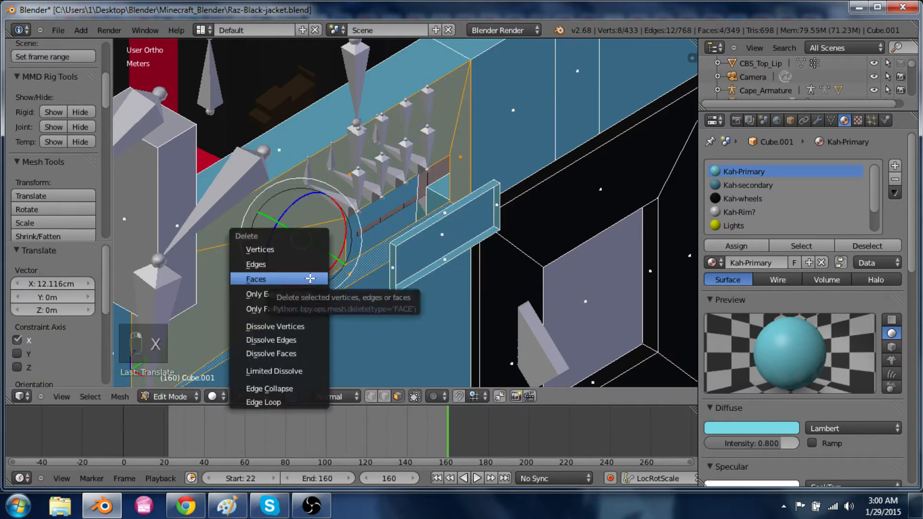
{"action": "left_click", "coordinate": [310, 277]}
Try to fill the door opening from two of its vertices in vertex select mode, and undo the attempt
{"action": "key", "text": "ctrl+Tab"}
{"action": "left_click", "coordinate": [337, 186]}
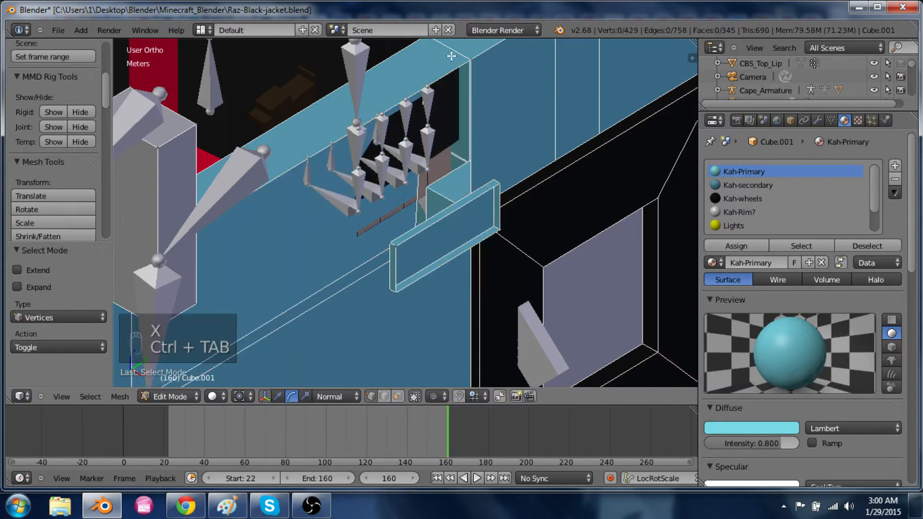
{"action": "right_click", "coordinate": [469, 60]}
{"action": "right_click", "coordinate": [322, 273], "text": "shift"}
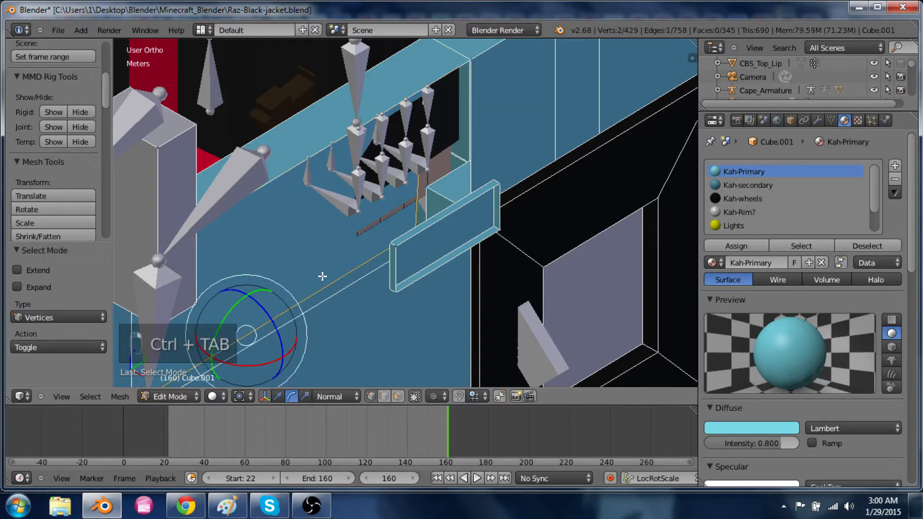
{"action": "key", "text": "f"}
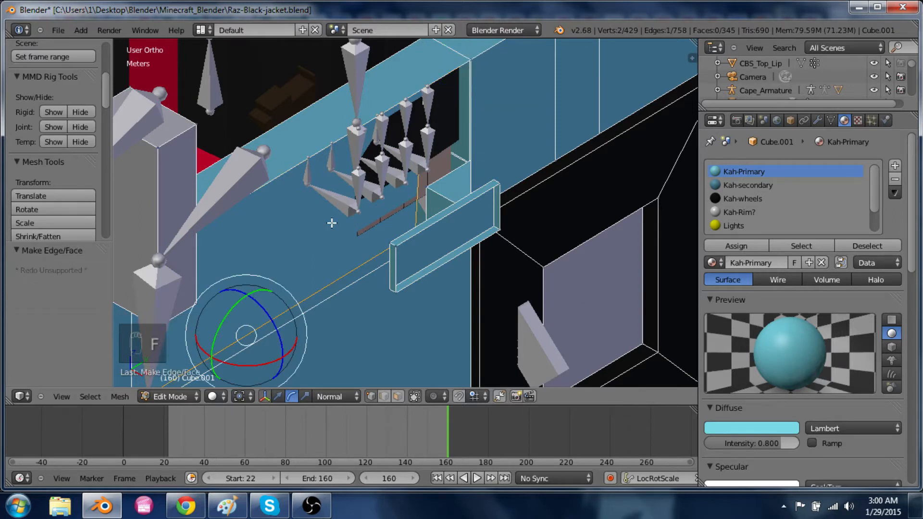
{"action": "middle_click_drag", "start_coordinate": [384, 243], "coordinate": [394, 286]}
{"action": "key", "text": "ctrl+z"}
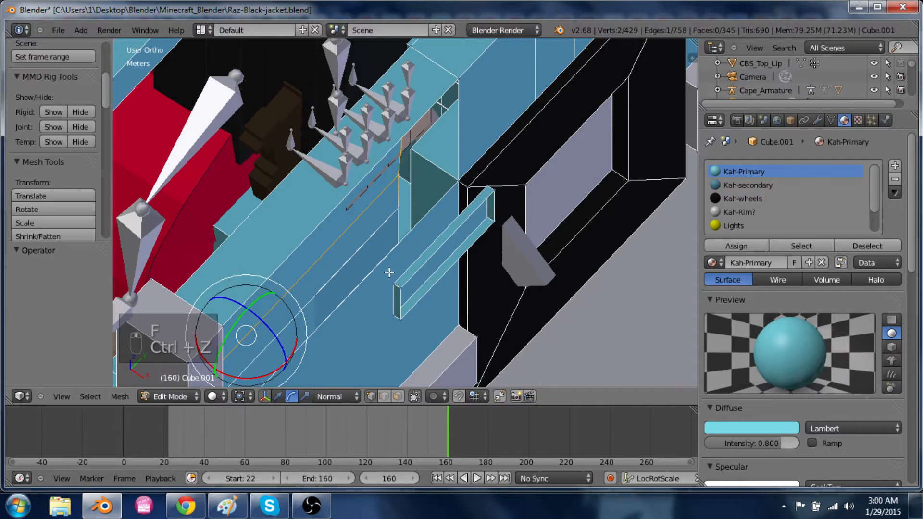
Select the upper and lower edges of the door opening in edge select mode and fill it with a new face
{"action": "right_click", "coordinate": [460, 123], "text": "alt"}
{"action": "right_click", "coordinate": [427, 112]}
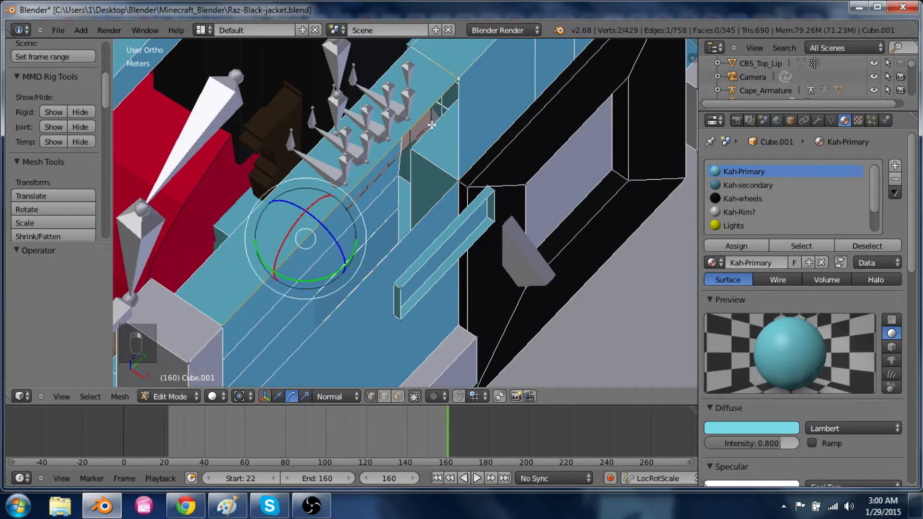
{"action": "middle_click_drag", "start_coordinate": [442, 198], "coordinate": [254, 166]}
{"action": "right_click", "coordinate": [168, 255], "text": "shift"}
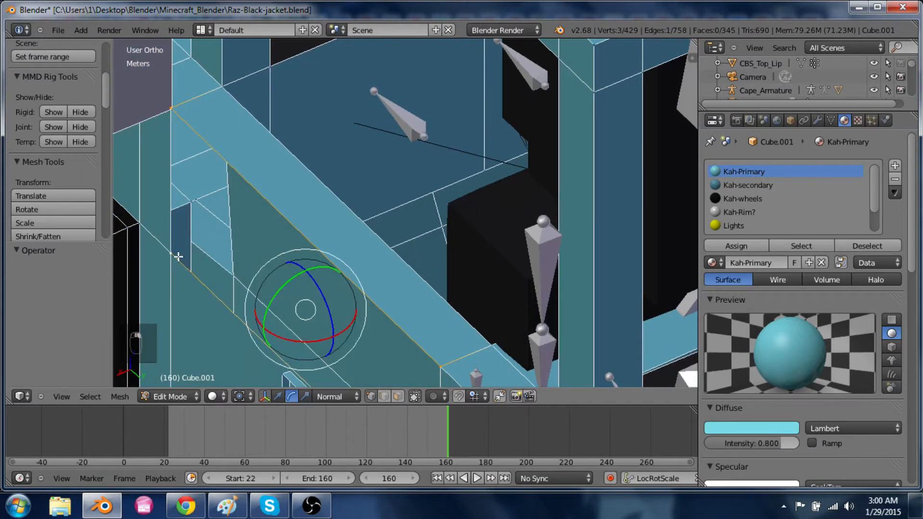
{"action": "middle_click_drag", "start_coordinate": [183, 278], "coordinate": [181, 180], "text": "shift"}
{"action": "key", "text": "ctrl+Tab"}
{"action": "left_click", "coordinate": [187, 192]}
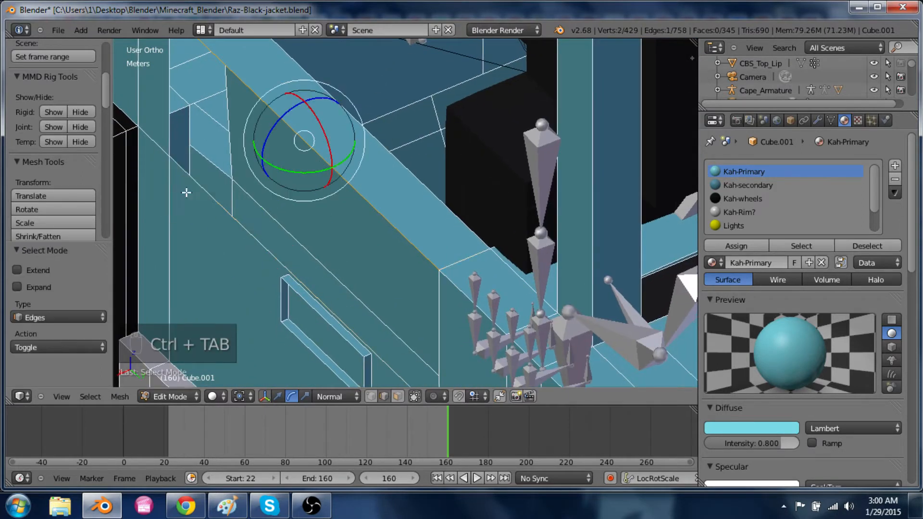
{"action": "right_click", "coordinate": [192, 184]}
{"action": "right_click", "coordinate": [265, 103], "text": "shift"}
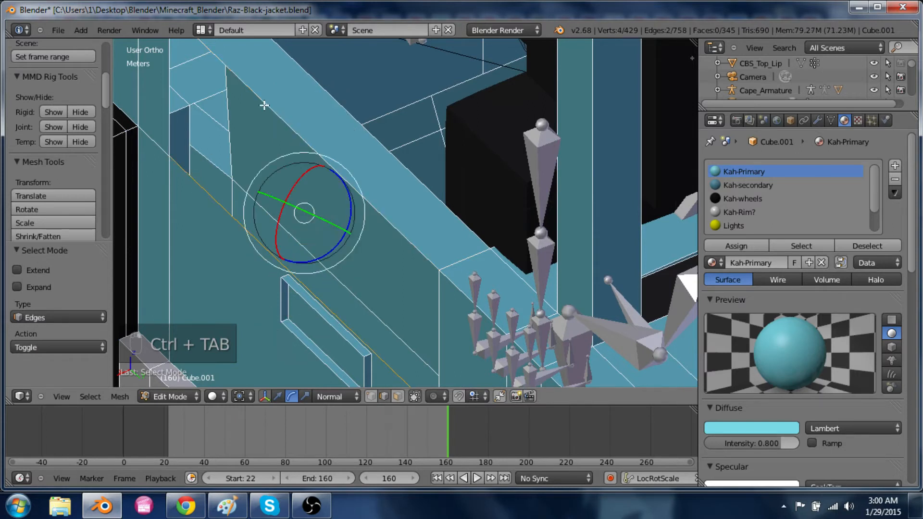
{"action": "key", "text": "f"}
{"action": "middle_click_drag", "start_coordinate": [271, 187], "coordinate": [345, 192]}
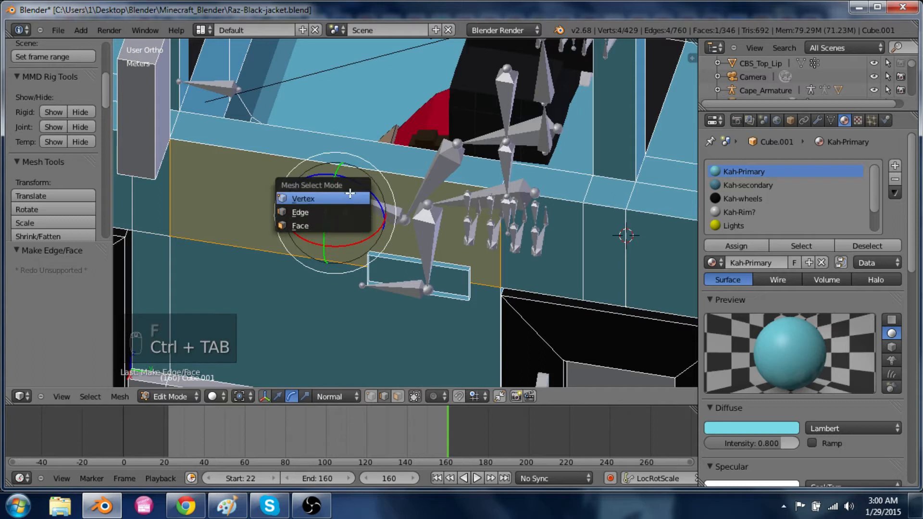
Select the whole separated door handle in vertex select mode and move it about 12.4 cm inward along X, back into the door
{"action": "left_click", "coordinate": [346, 199]}
{"action": "right_click", "coordinate": [371, 254]}
{"action": "key", "text": "ctrl+l"}
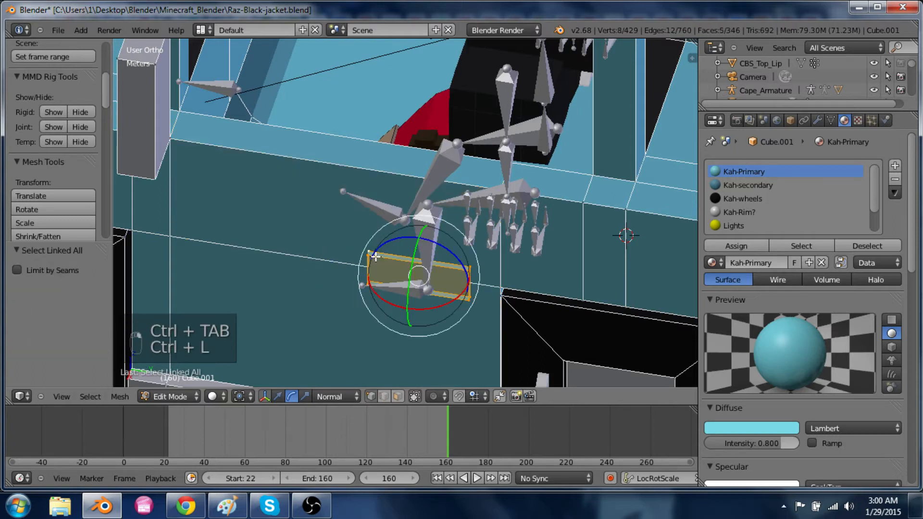
{"action": "middle_click_drag", "start_coordinate": [375, 256], "coordinate": [511, 280]}
{"action": "key", "text": "g"}
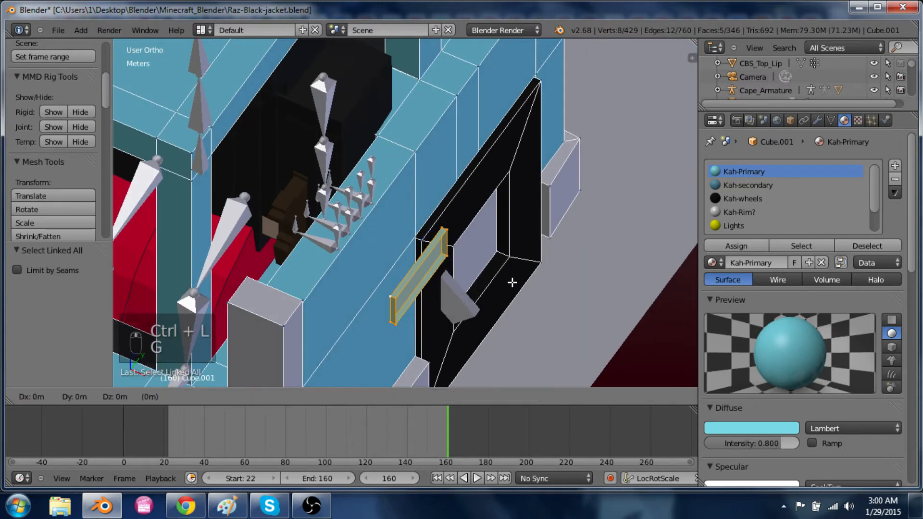
{"action": "key", "text": "x"}
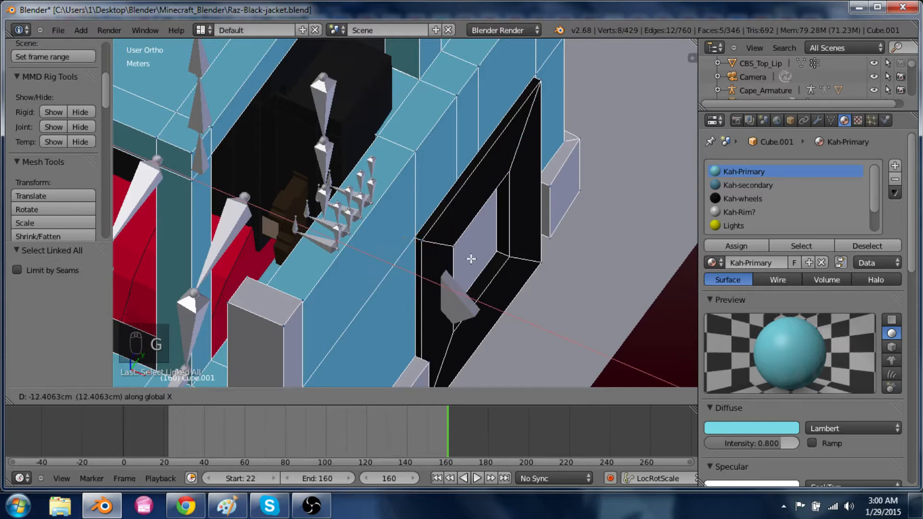
{"action": "left_click", "coordinate": [474, 261]}
{"action": "middle_click_drag", "start_coordinate": [457, 268], "coordinate": [474, 251]}
{"action": "key", "text": "Tab"}
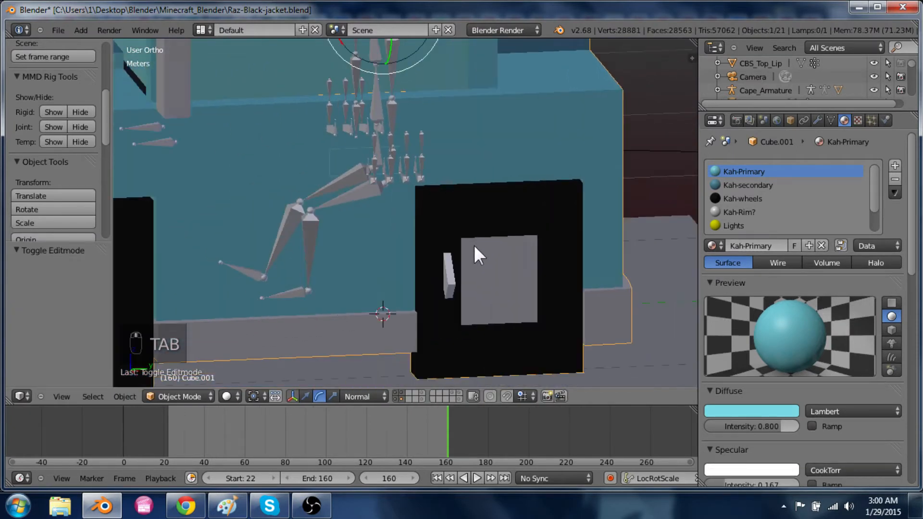
Select the complete rear and front wheel blocks in edit mode and lower them about 2.6 cm along Z
{"action": "key", "text": "Tab"}
{"action": "middle_click_drag", "start_coordinate": [420, 281], "coordinate": [466, 268]}
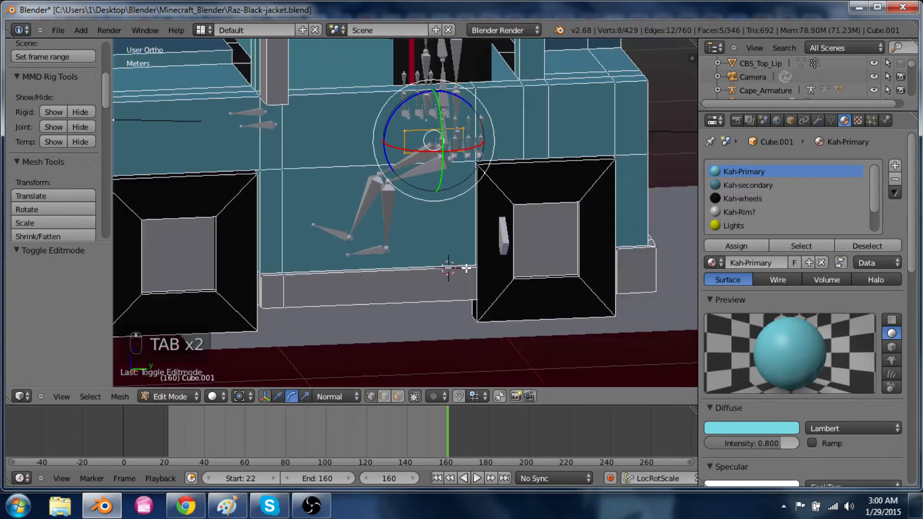
{"action": "right_click", "coordinate": [521, 291]}
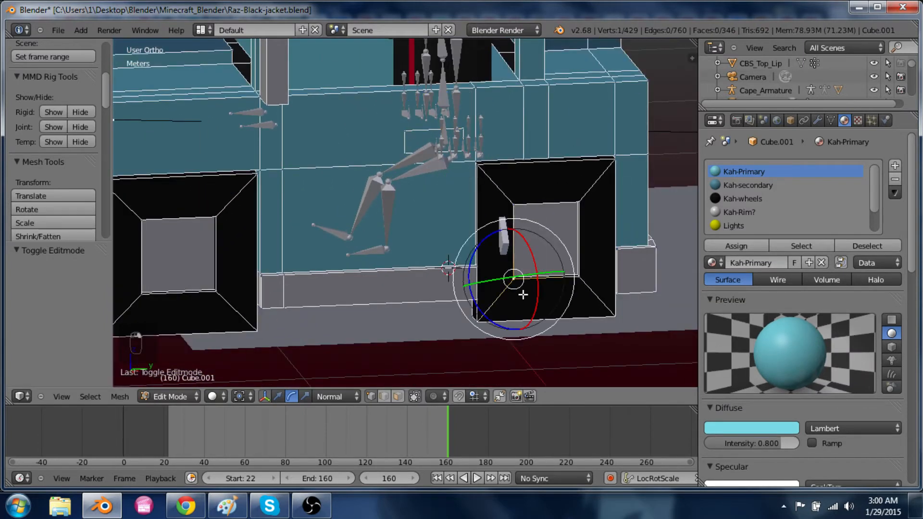
{"action": "middle_click_drag", "start_coordinate": [522, 291], "coordinate": [505, 286]}
{"action": "key", "text": "ctrl+l"}
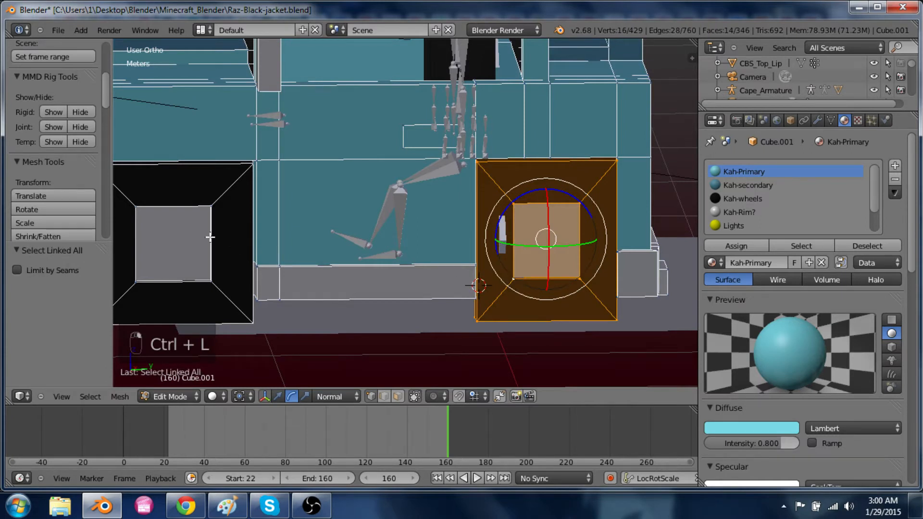
{"action": "key", "text": "ctrl+Tab"}
{"action": "left_click", "coordinate": [226, 264]}
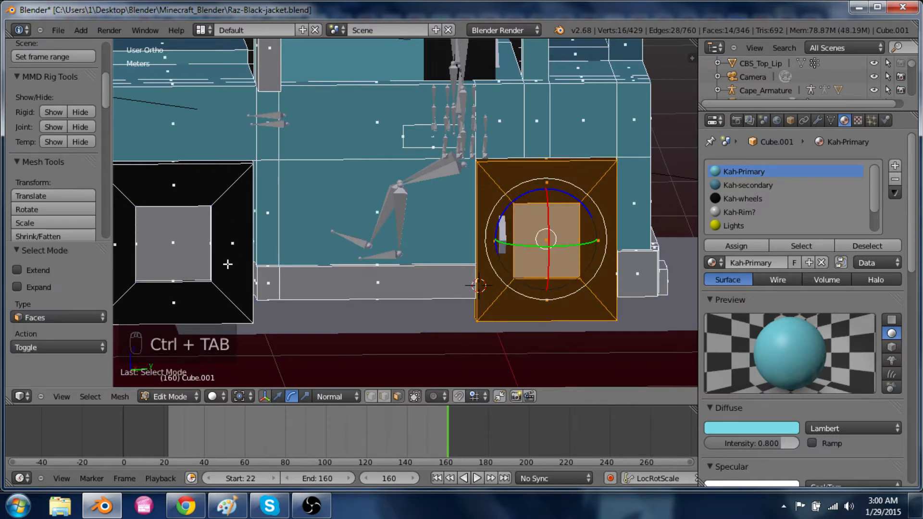
{"action": "right_click", "coordinate": [228, 264], "text": "shift"}
{"action": "key", "text": "ctrl+l"}
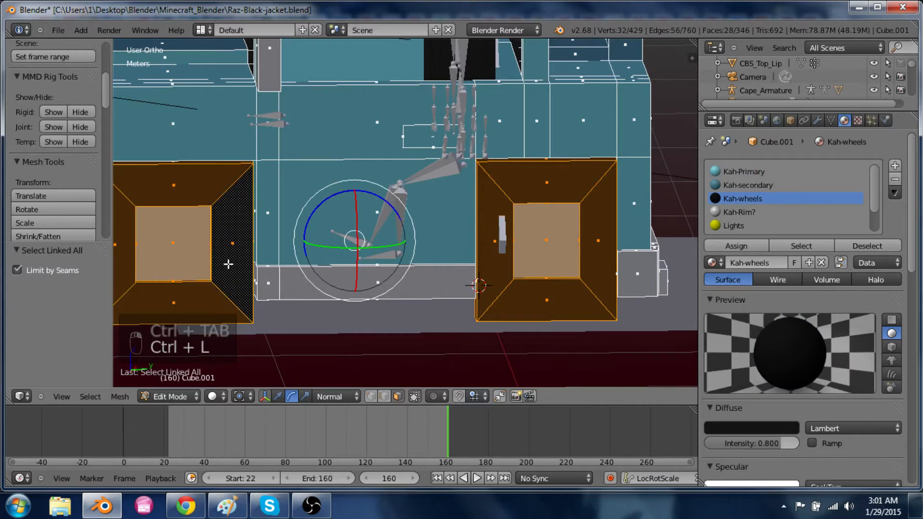
{"action": "key", "text": "KP_3"}
{"action": "key", "text": "g"}
{"action": "key", "text": "z"}
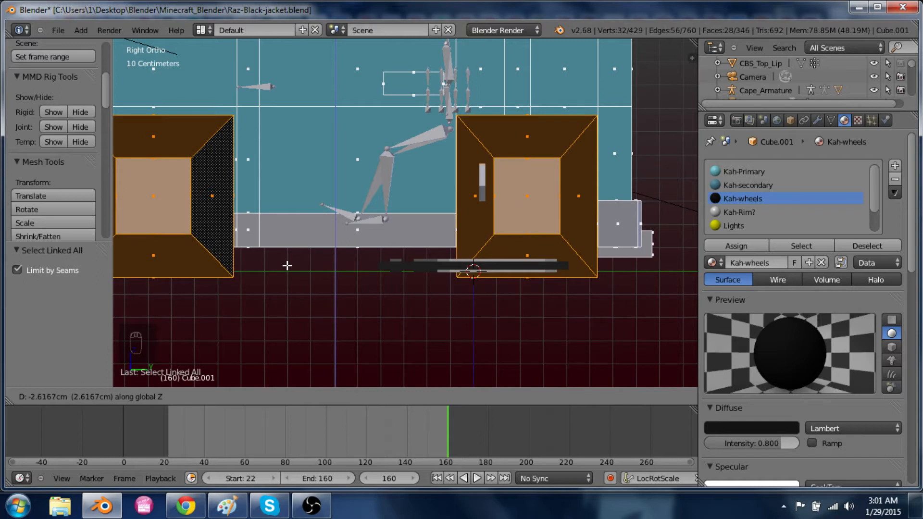
{"action": "left_click", "coordinate": [287, 265]}
{"action": "middle_click_drag", "start_coordinate": [287, 266], "coordinate": [486, 356]}
Add the seated character's armature to the vehicle selection in object mode and raise both about 3.06 cm along Z
{"action": "key", "text": "Tab"}
{"action": "scroll", "coordinate": [487, 359], "scroll_direction": "up", "scroll_amount": 2}
{"action": "scroll", "coordinate": [447, 107], "scroll_direction": "down", "scroll_amount": 3}
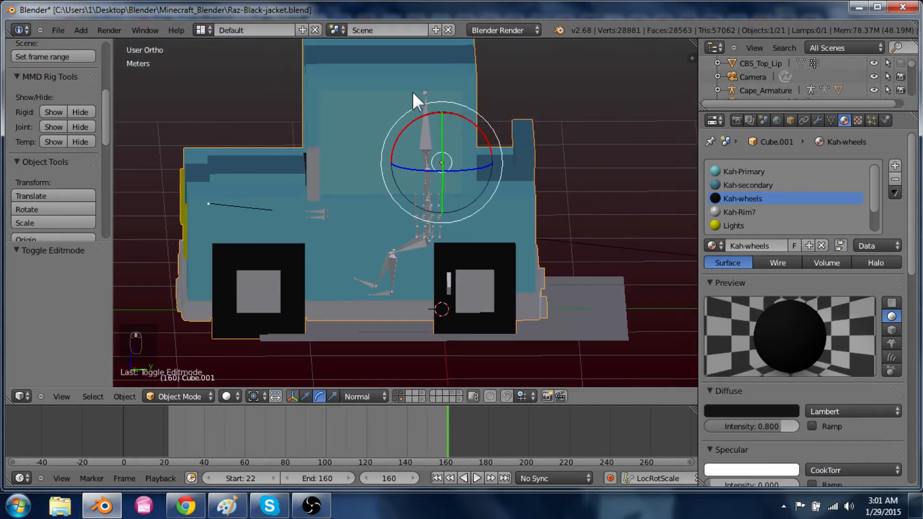
{"action": "right_click", "coordinate": [421, 106]}
{"action": "key", "text": "ctrl+Tab"}
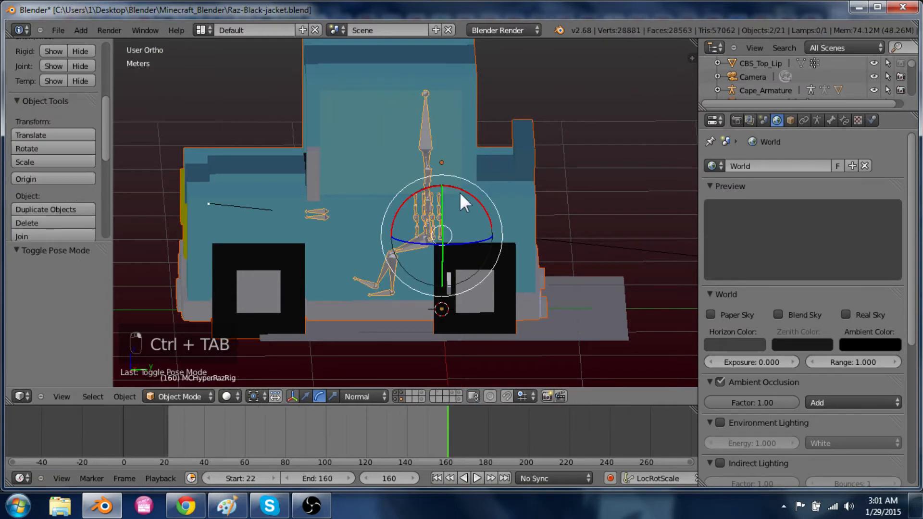
{"action": "key", "text": "g"}
{"action": "key", "text": "z"}
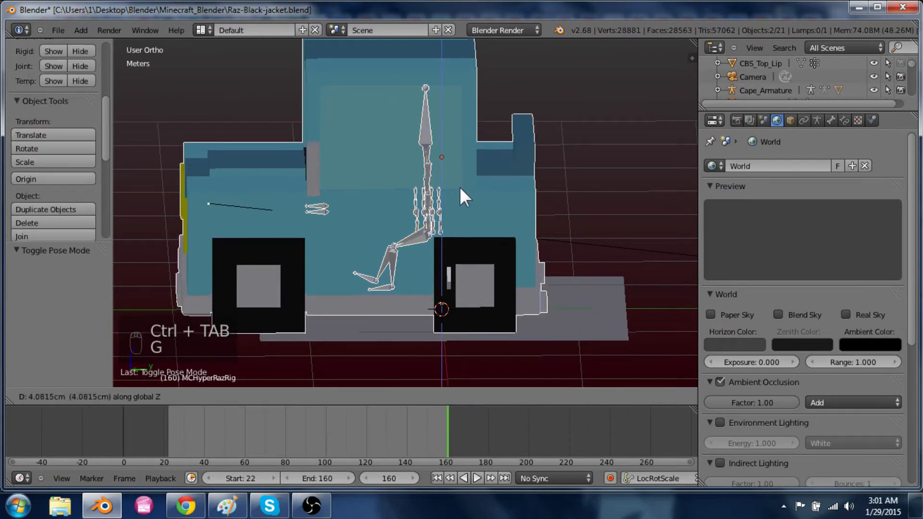
{"action": "left_click", "coordinate": [460, 188]}
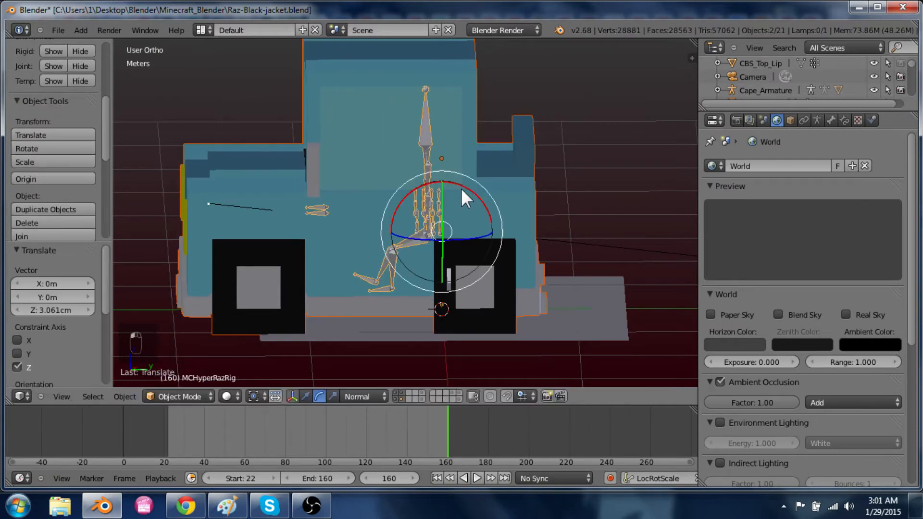
Duplicate the whole yellow headlight in the vehicle mesh and move the copy about 2.857 m along Y to behind the vehicle
{"action": "right_click", "coordinate": [532, 168]}
{"action": "key", "text": "Tab"}
{"action": "middle_click_drag", "start_coordinate": [644, 283], "coordinate": [483, 298]}
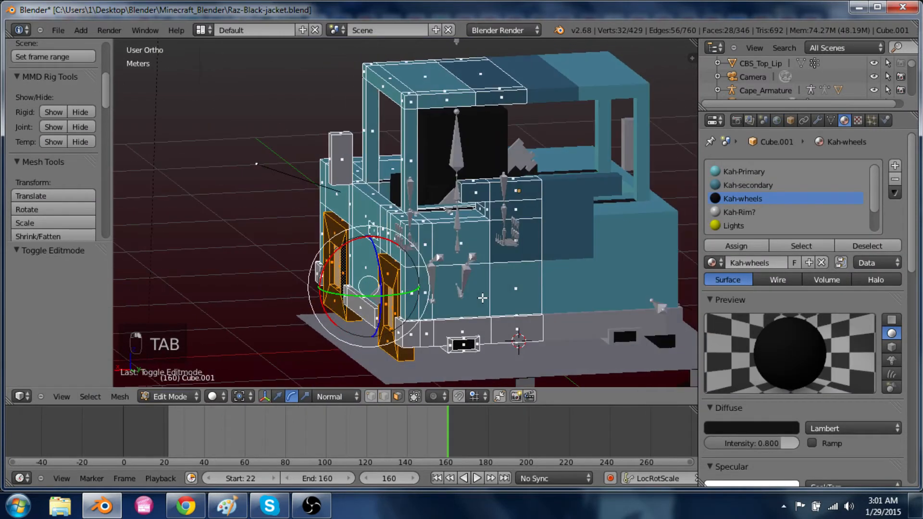
{"action": "scroll", "coordinate": [483, 298], "scroll_direction": "up", "scroll_amount": 2}
{"action": "middle_click_drag", "start_coordinate": [265, 253], "coordinate": [416, 274]}
{"action": "scroll", "coordinate": [416, 274], "scroll_direction": "down", "scroll_amount": 4}
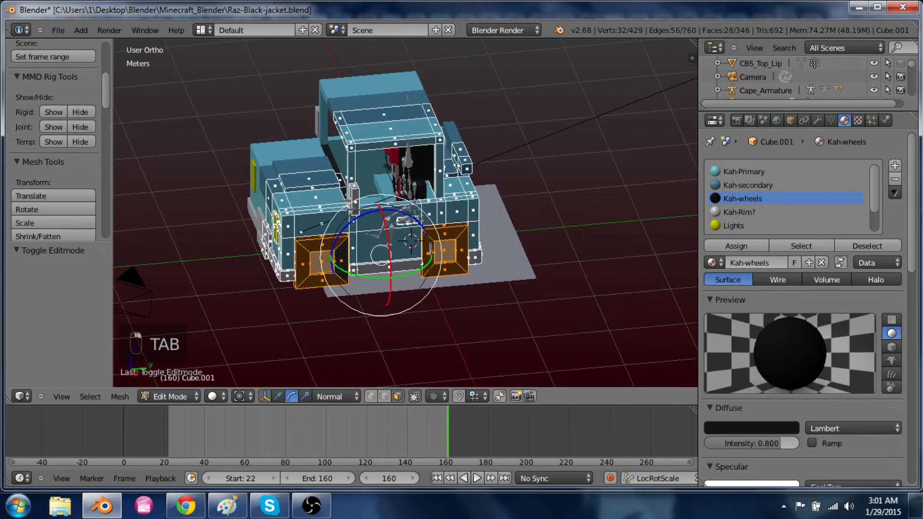
{"action": "right_click", "coordinate": [275, 221]}
{"action": "key", "text": "ctrl+l"}
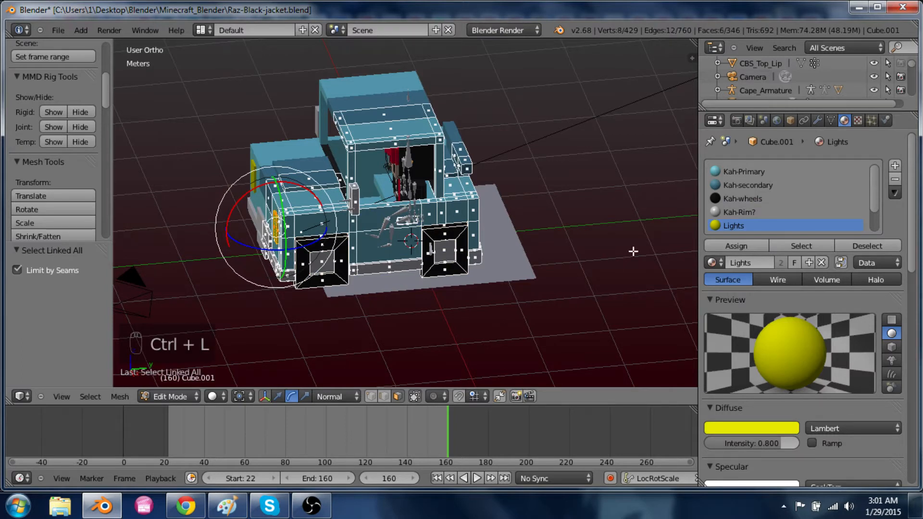
{"action": "key", "text": "shift+d"}
{"action": "key", "text": "y"}
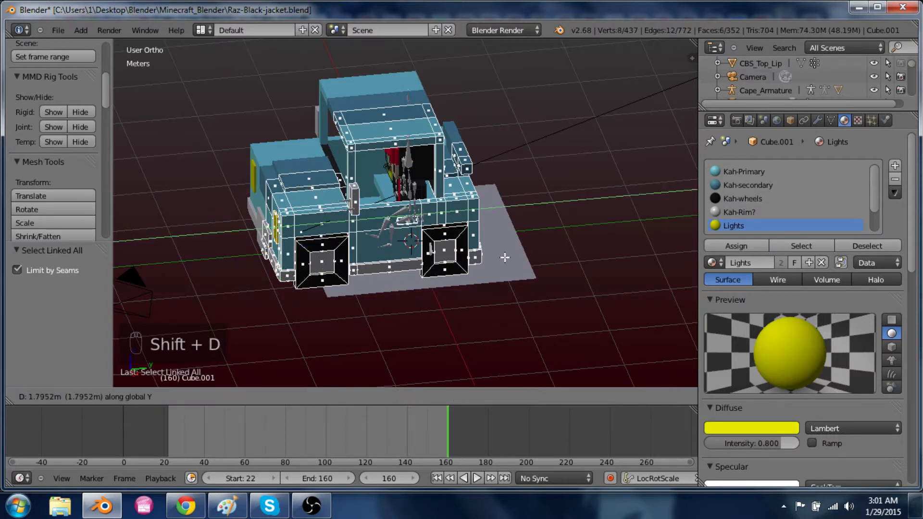
{"action": "left_click", "coordinate": [583, 249]}
{"action": "key", "text": "KP_Decimal"}
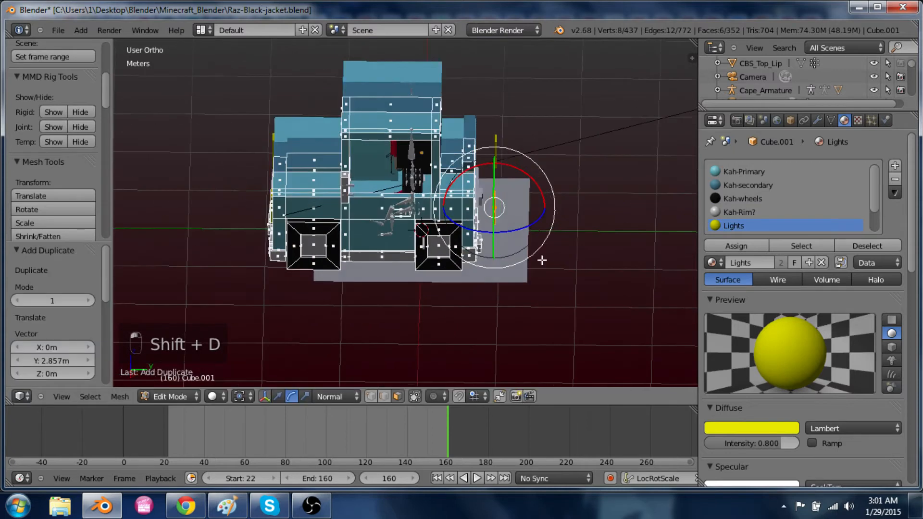
{"action": "middle_click_drag", "start_coordinate": [522, 297], "coordinate": [485, 300]}
{"action": "scroll", "coordinate": [486, 300], "scroll_direction": "up", "scroll_amount": 2}
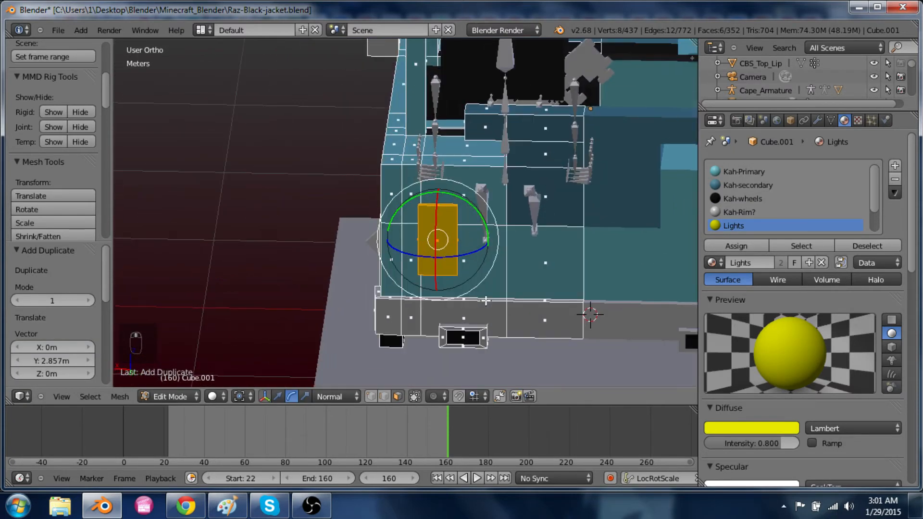
Try rotating the duplicated light 90° about X, and undo the rotation
{"action": "key", "text": "r"}
{"action": "key", "text": "x"}
{"action": "key", "text": "9"}
{"action": "key", "text": "0"}
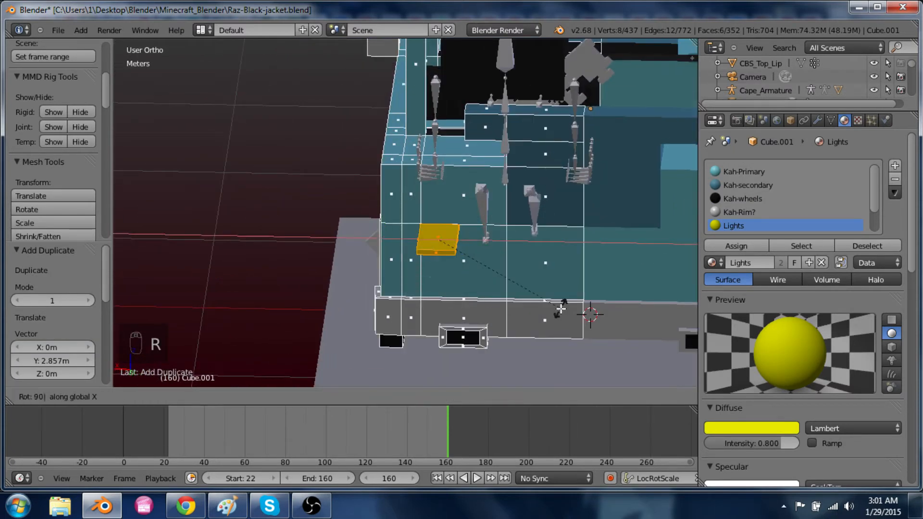
{"action": "key", "text": "Return"}
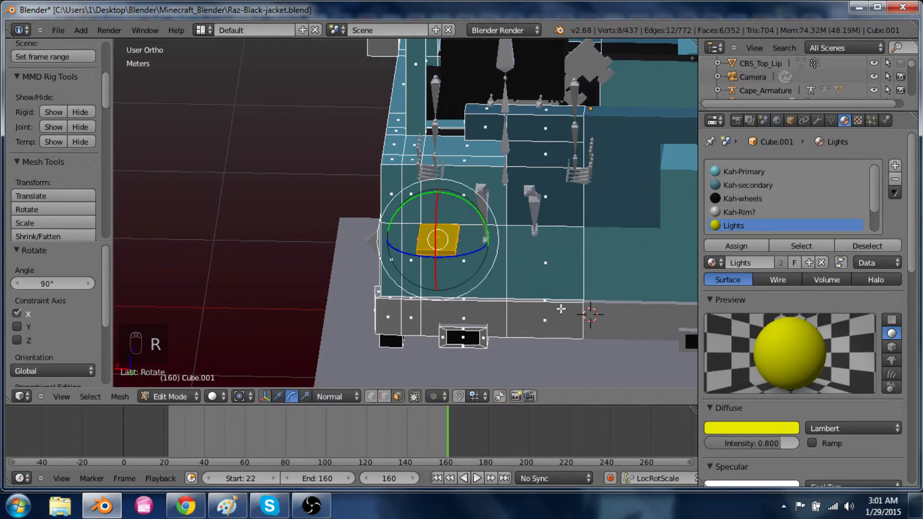
{"action": "key", "text": "ctrl+z"}
Rotate the duplicated light 90° about Y and move it about -9.8 cm along X
{"action": "key", "text": "r"}
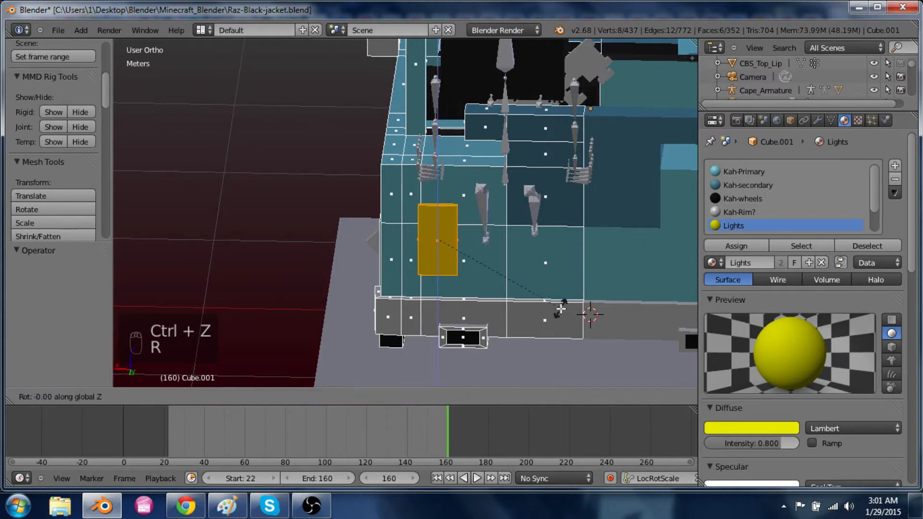
{"action": "type", "text": "y"}
{"action": "type", "text": "90"}
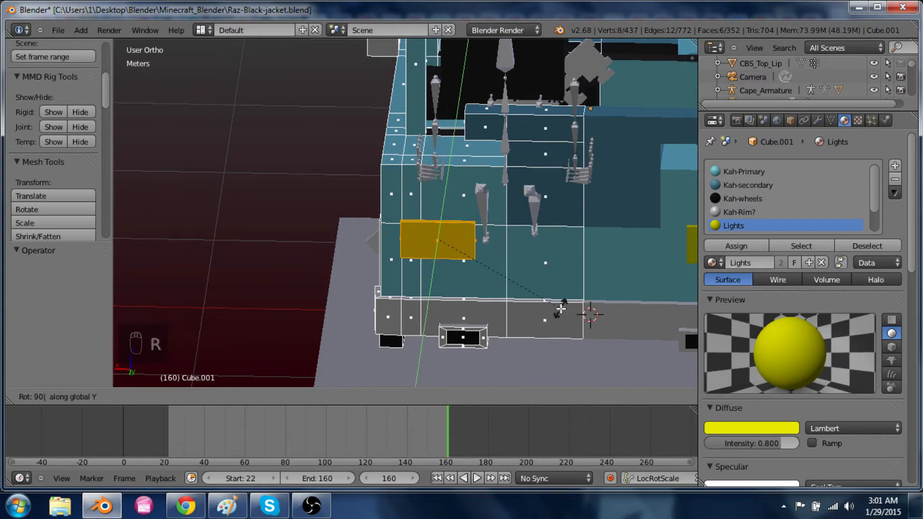
{"action": "key", "text": "Return"}
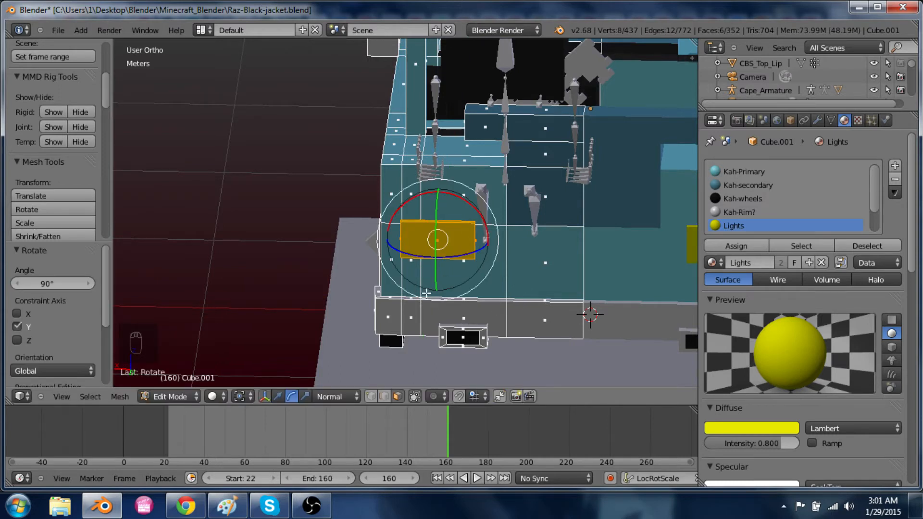
{"action": "key", "text": "g"}
{"action": "key", "text": "x"}
{"action": "left_click", "coordinate": [445, 298]}
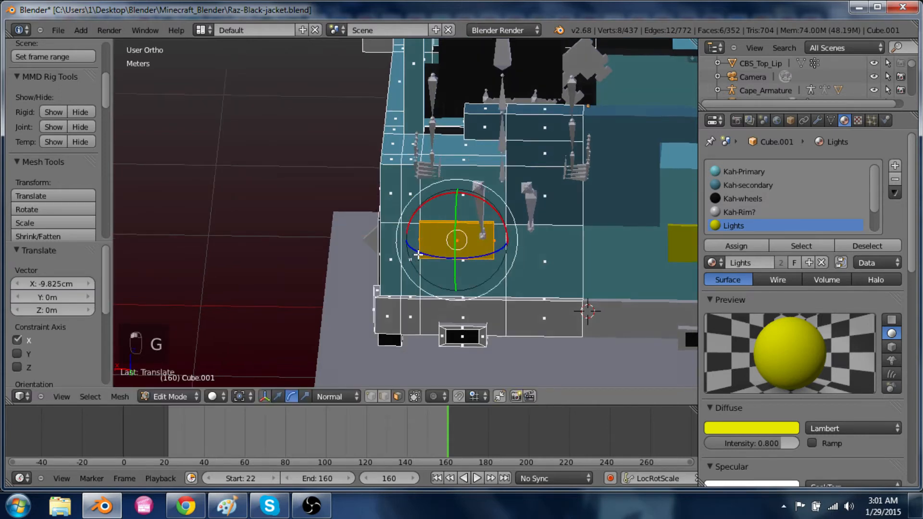
Move the duplicated light about -25.5 cm along Y against the rear face, and nudge it outward along X
{"action": "middle_click_drag", "start_coordinate": [421, 246], "coordinate": [523, 284]}
{"action": "key", "text": "g"}
{"action": "key", "text": "y"}
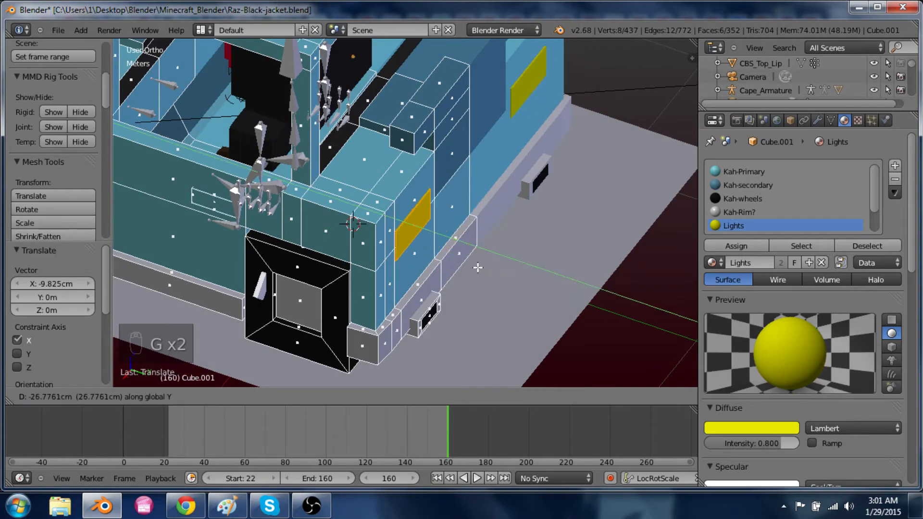
{"action": "left_click", "coordinate": [480, 267]}
{"action": "middle_click_drag", "start_coordinate": [521, 240], "coordinate": [474, 202]}
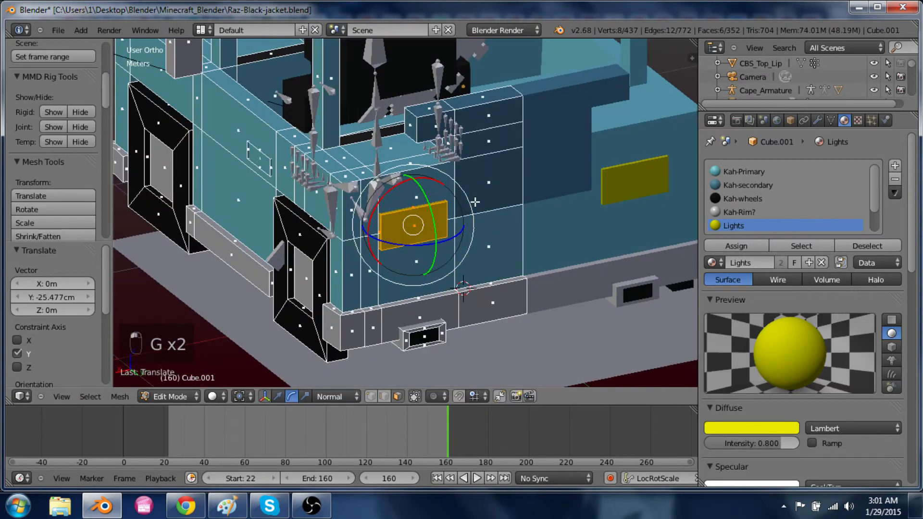
{"action": "key", "text": "g"}
{"action": "key", "text": "x"}
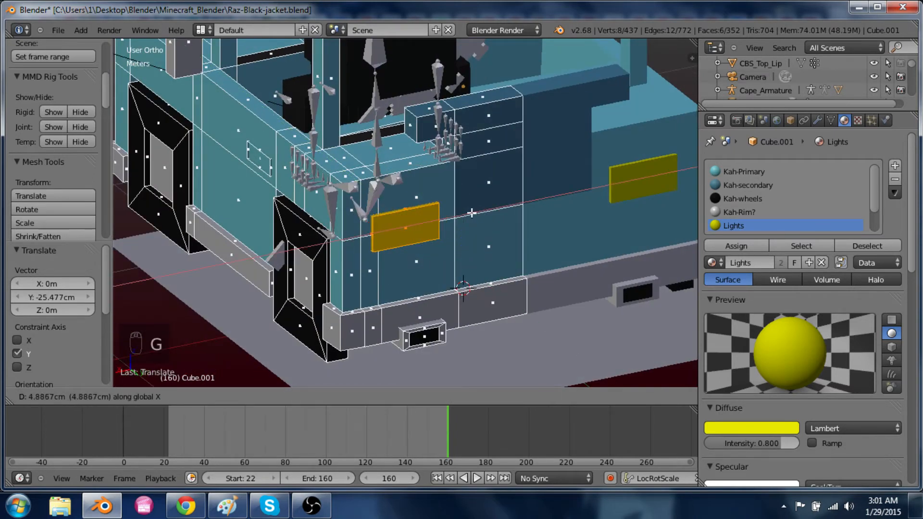
{"action": "left_click", "coordinate": [468, 212]}
Add a new material slot with a material named Red and set its diffuse color to red
{"action": "left_click", "coordinate": [895, 166]}
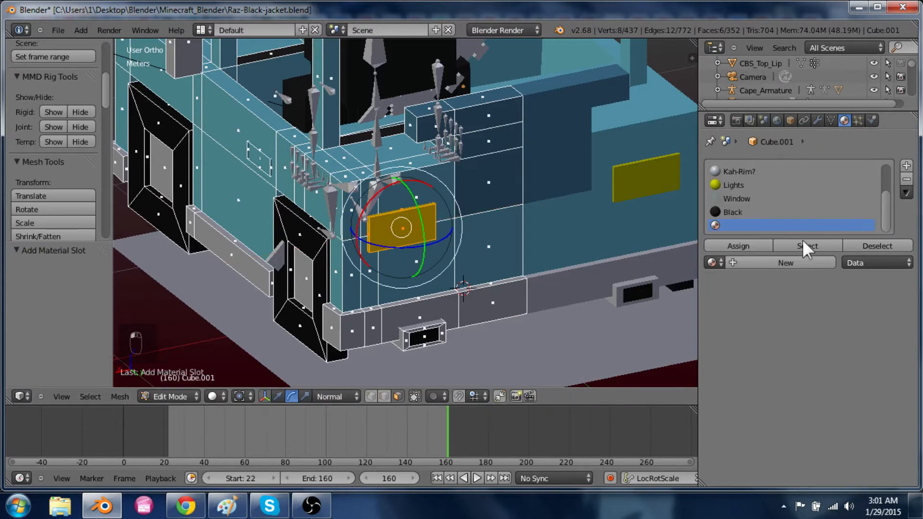
{"action": "left_click", "coordinate": [753, 263]}
{"action": "left_click", "coordinate": [751, 263]}
{"action": "type", "text": "Red"}
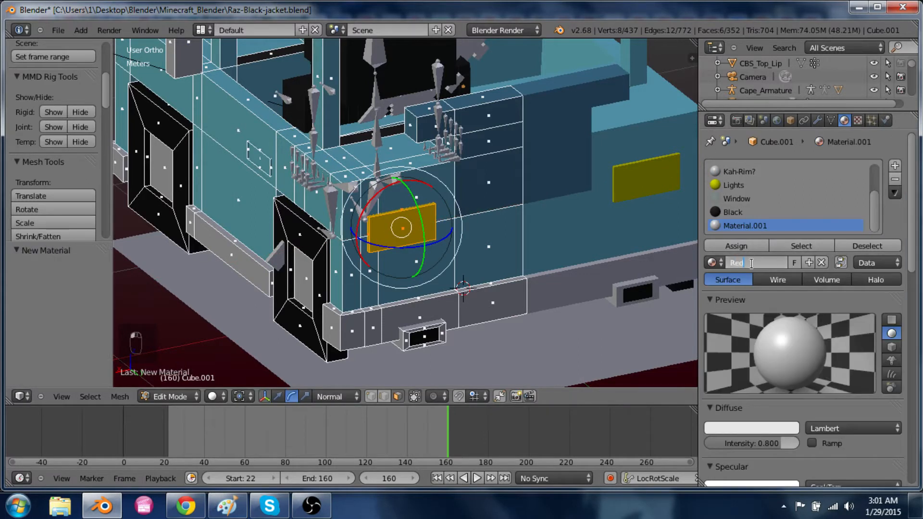
{"action": "left_click", "coordinate": [750, 429]}
{"action": "left_click_drag", "start_coordinate": [752, 325], "coordinate": [730, 357]}
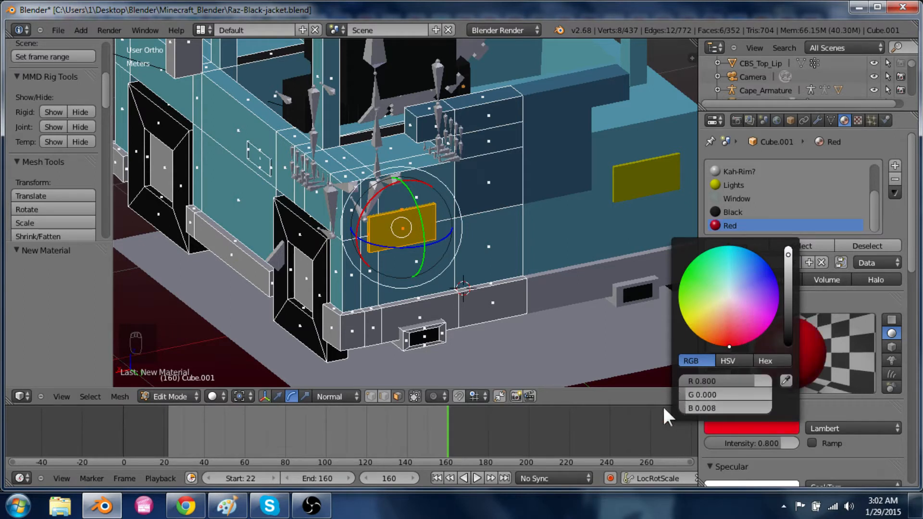
Set the Red material's specular intensity to 0 and assign the material to the rear light
{"action": "scroll", "coordinate": [812, 462], "scroll_direction": "down", "scroll_amount": 3}
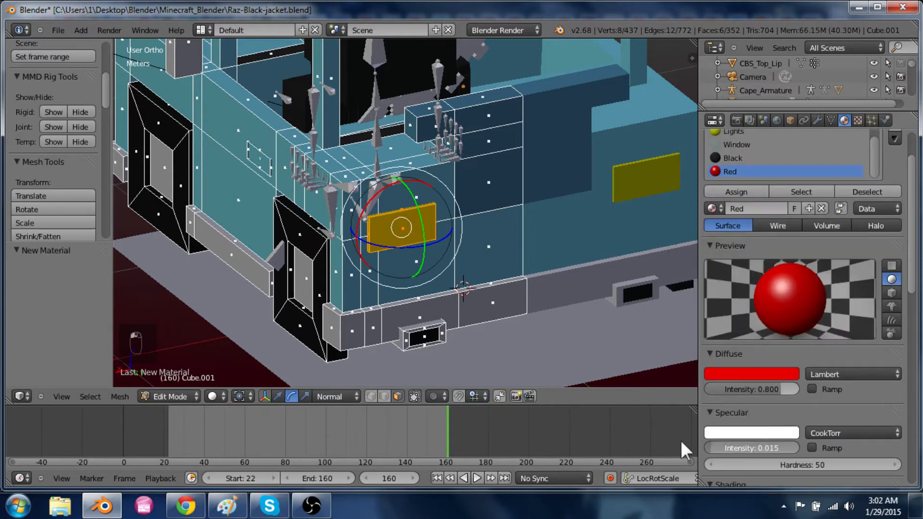
{"action": "left_click_drag", "start_coordinate": [680, 440], "coordinate": [664, 440]}
{"action": "left_click", "coordinate": [736, 192]}
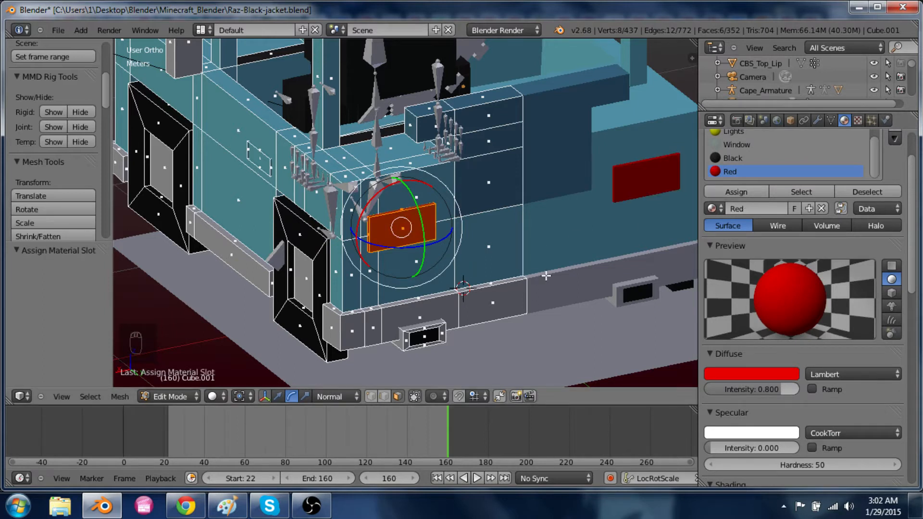
{"action": "middle_click_drag", "start_coordinate": [546, 275], "coordinate": [586, 281]}
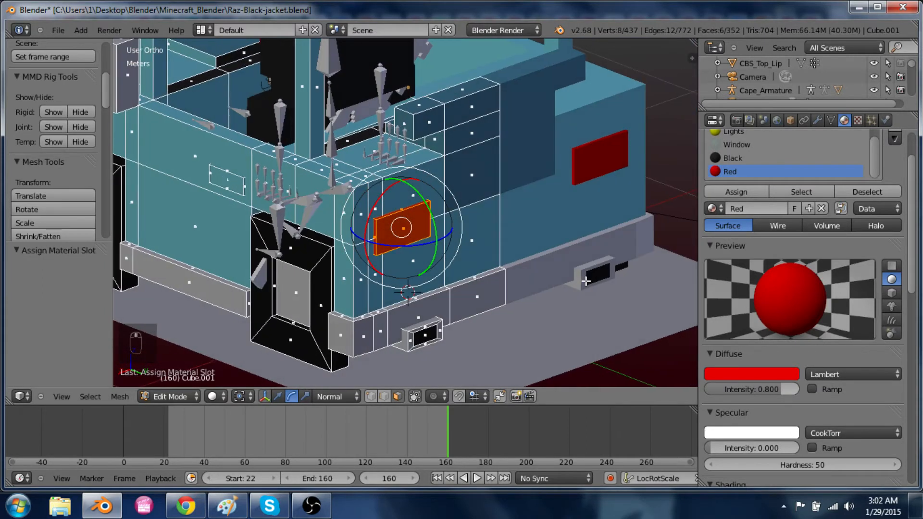
Leave mesh editing on the car and save the file over the existing version
{"action": "right_click", "coordinate": [470, 188]}
{"action": "middle_click_drag", "start_coordinate": [470, 188], "coordinate": [384, 190]}
{"action": "key", "text": "Tab"}
{"action": "middle_click_drag", "start_coordinate": [343, 211], "coordinate": [330, 173]}
{"action": "key", "text": "ctrl+s"}
{"action": "left_click", "coordinate": [329, 173]}
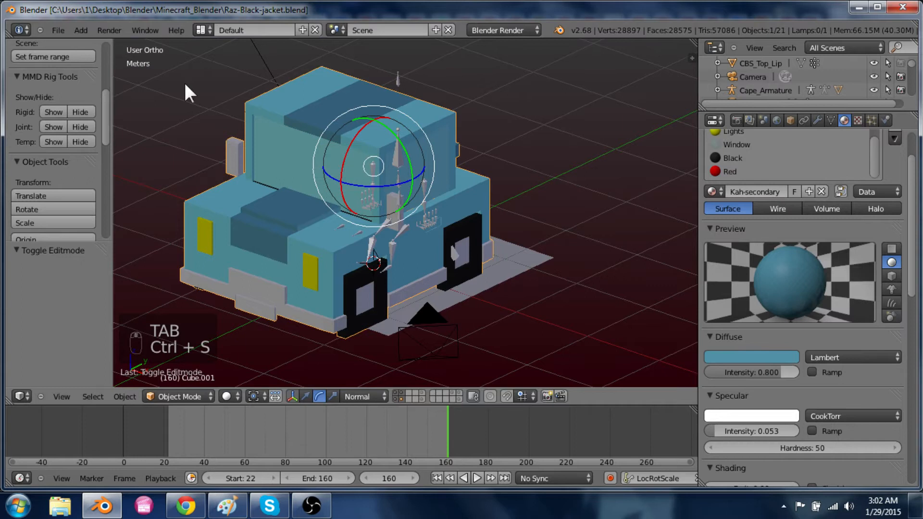
Render the current frame to examine the car's front, bumper, door handle and wheels, and close the render view
{"action": "left_click", "coordinate": [107, 29]}
{"action": "left_click", "coordinate": [110, 40]}
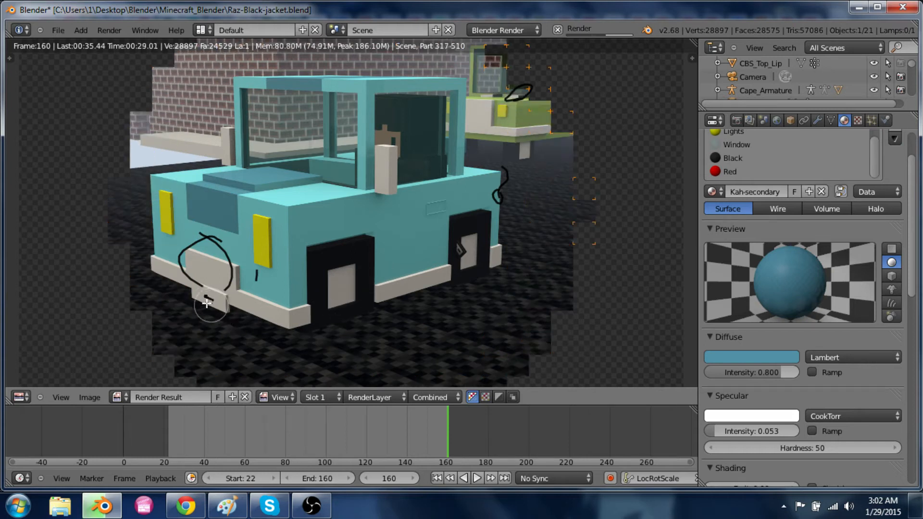
{"action": "mouse_move", "coordinate": [212, 317]}
{"action": "right_mouse_down"}
{"action": "mouse_move", "coordinate": [229, 279]}
{"action": "mouse_move", "coordinate": [203, 241]}
{"action": "mouse_move", "coordinate": [177, 283]}
{"action": "mouse_move", "coordinate": [272, 286]}
{"action": "mouse_move", "coordinate": [240, 281]}
{"action": "right_mouse_up"}
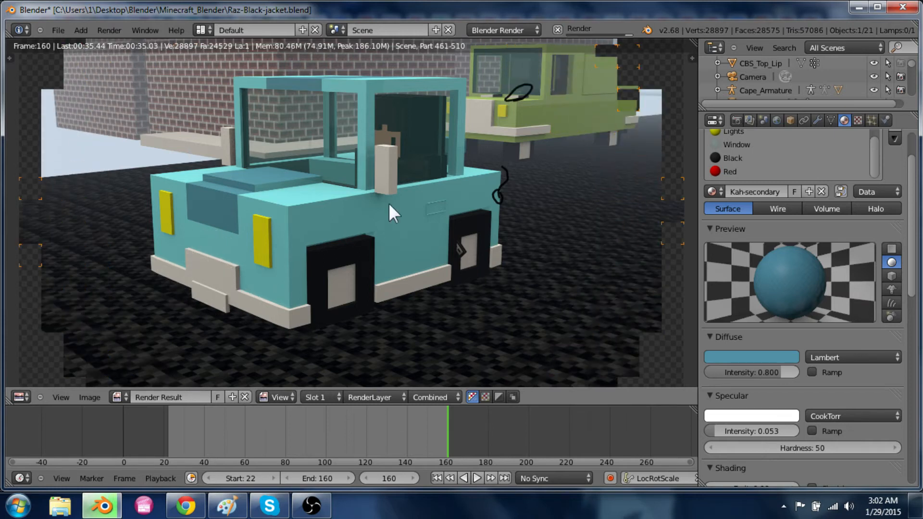
{"action": "mouse_move", "coordinate": [530, 101]}
{"action": "right_mouse_down"}
{"action": "mouse_move", "coordinate": [502, 103]}
{"action": "mouse_move", "coordinate": [505, 230]}
{"action": "right_mouse_up"}
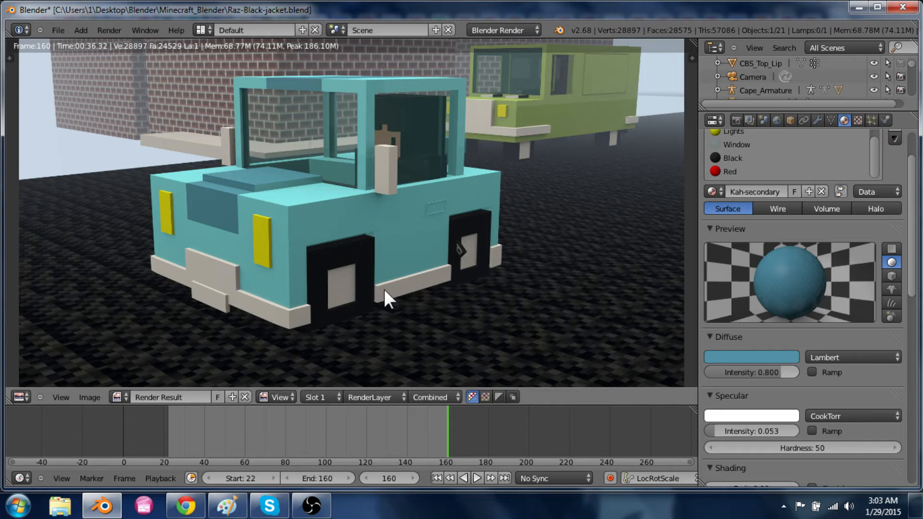
{"action": "key", "text": "Escape"}
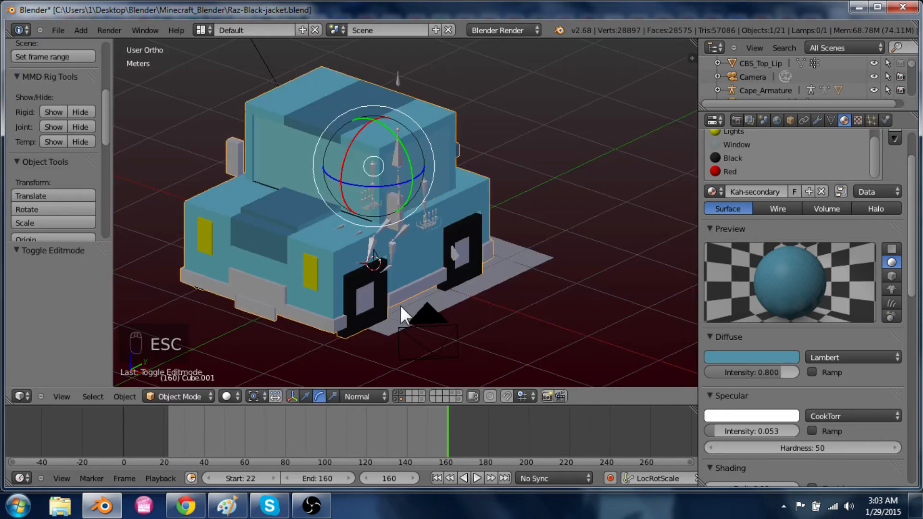
Edit the green van's mesh and select its two windshield wipers and steering wheel with all their linked geometry
{"action": "middle_click_drag", "start_coordinate": [516, 158], "coordinate": [463, 283], "text": "shift"}
{"action": "right_click", "coordinate": [451, 91]}
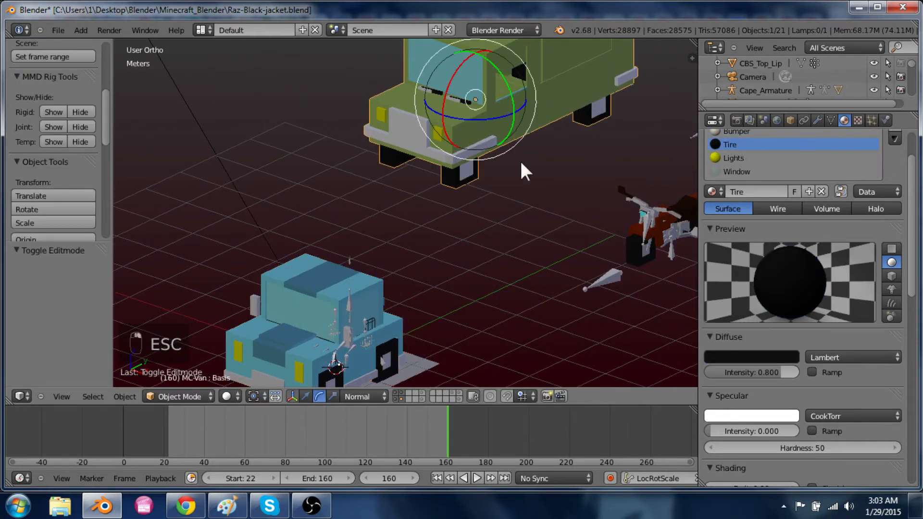
{"action": "middle_click_drag", "start_coordinate": [520, 160], "coordinate": [471, 282], "text": "shift"}
{"action": "scroll", "coordinate": [473, 267], "scroll_direction": "up", "scroll_amount": 6}
{"action": "key", "text": "Tab"}
{"action": "right_click", "coordinate": [426, 220]}
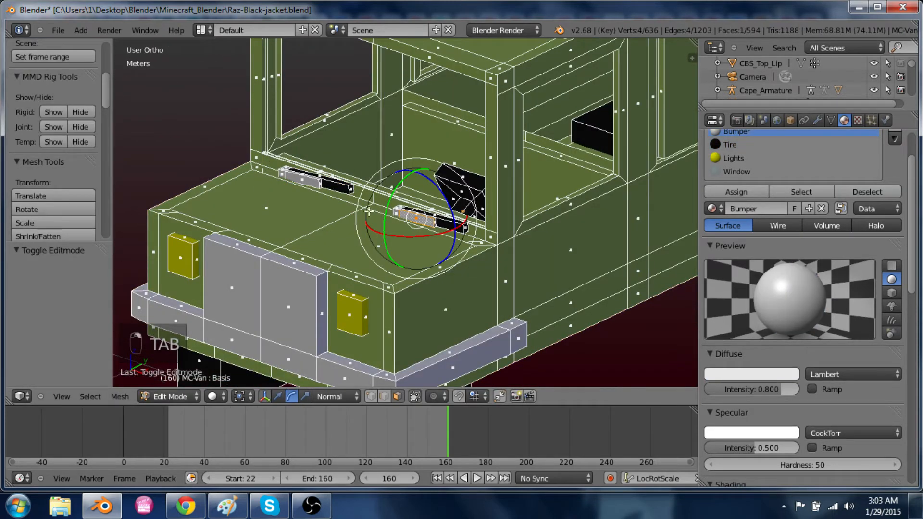
{"action": "right_click", "coordinate": [307, 180], "text": "shift"}
{"action": "right_click", "coordinate": [464, 194], "text": "shift"}
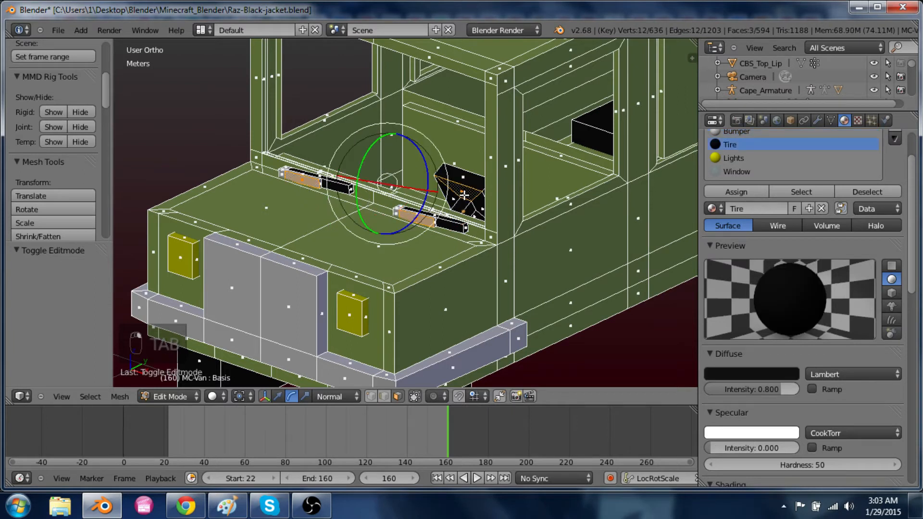
{"action": "key", "text": "ctrl+l"}
Duplicate the selected van parts, move the copy about 4.63 m along X and -9.22 m along Y onto the car, and separate it
{"action": "key", "text": "KP_7"}
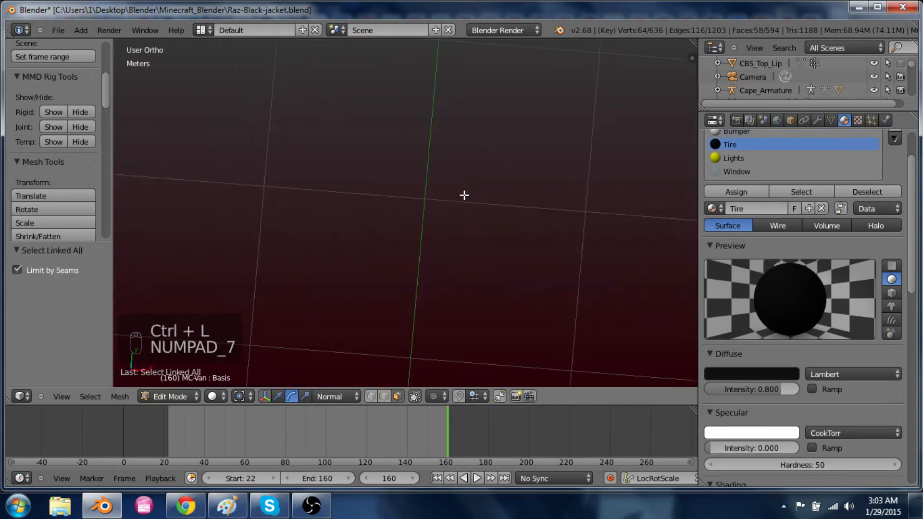
{"action": "scroll", "coordinate": [463, 194], "scroll_direction": "down", "scroll_amount": 6}
{"action": "key", "text": "shift+d"}
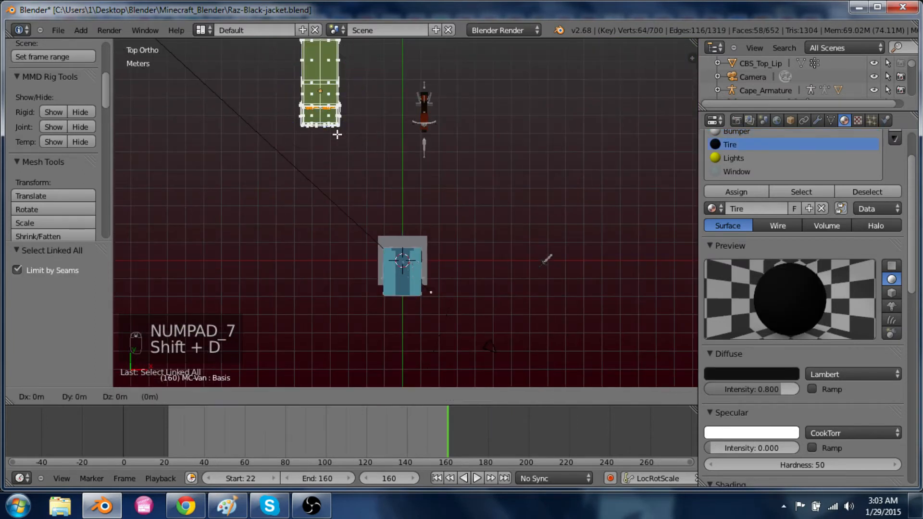
{"action": "left_click", "coordinate": [421, 300]}
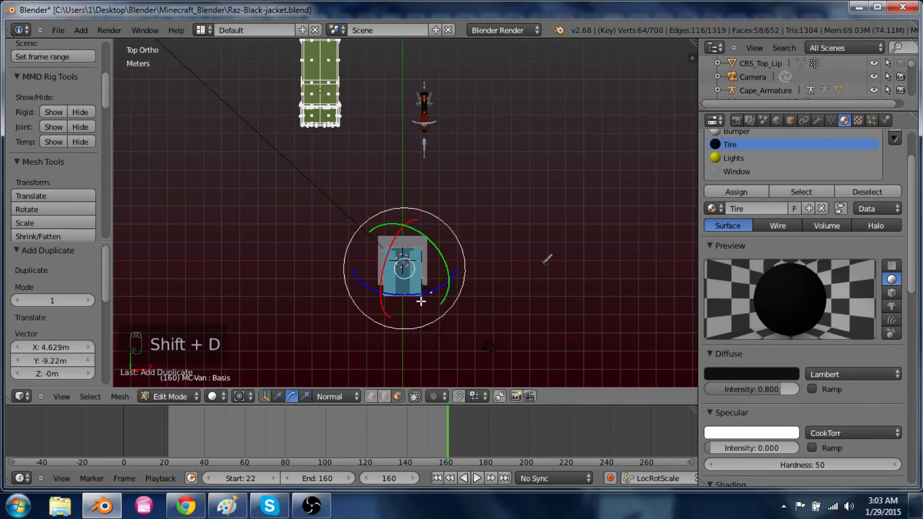
{"action": "key", "text": "p"}
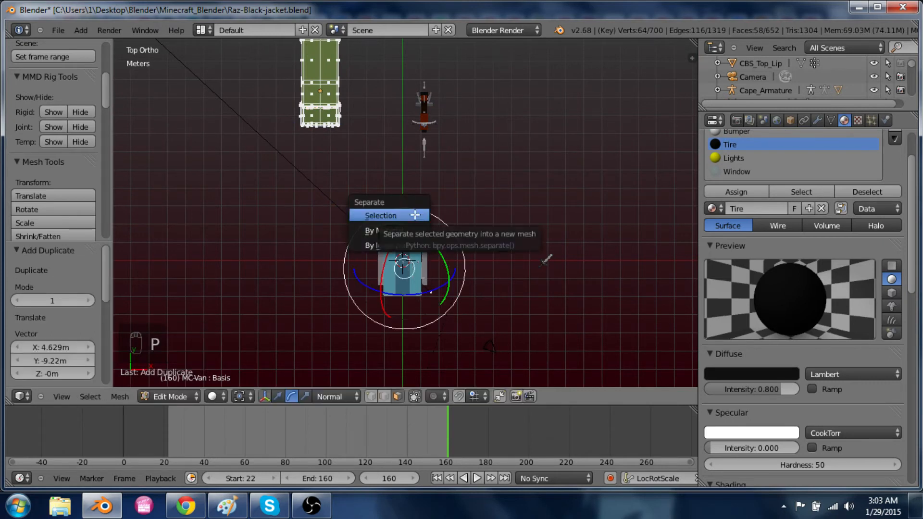
{"action": "left_click", "coordinate": [414, 213]}
{"action": "key", "text": "Tab"}
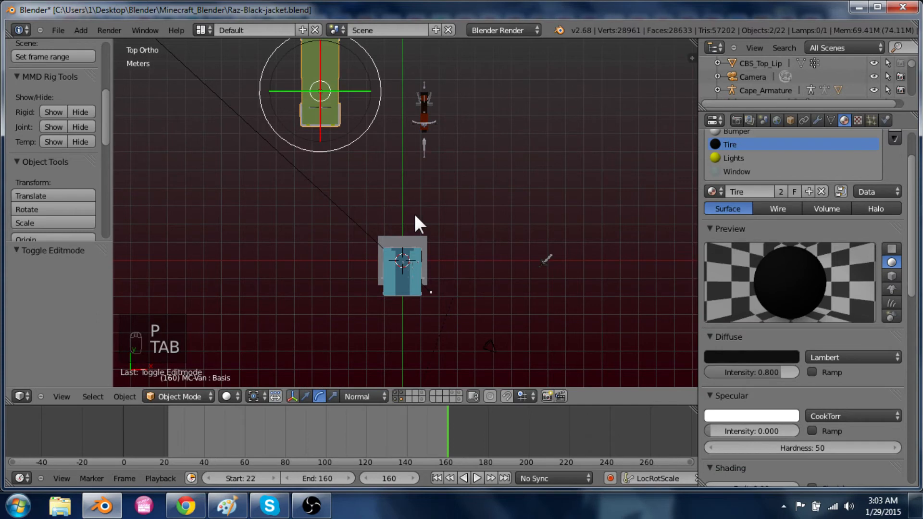
Examine the car up close in solid and wireframe display to locate the separated wipers and steering wheel
{"action": "key", "text": "KP_3"}
{"action": "middle_click_drag", "start_coordinate": [364, 260], "coordinate": [457, 202], "text": "shift"}
{"action": "scroll", "coordinate": [457, 202], "scroll_direction": "up", "scroll_amount": 6}
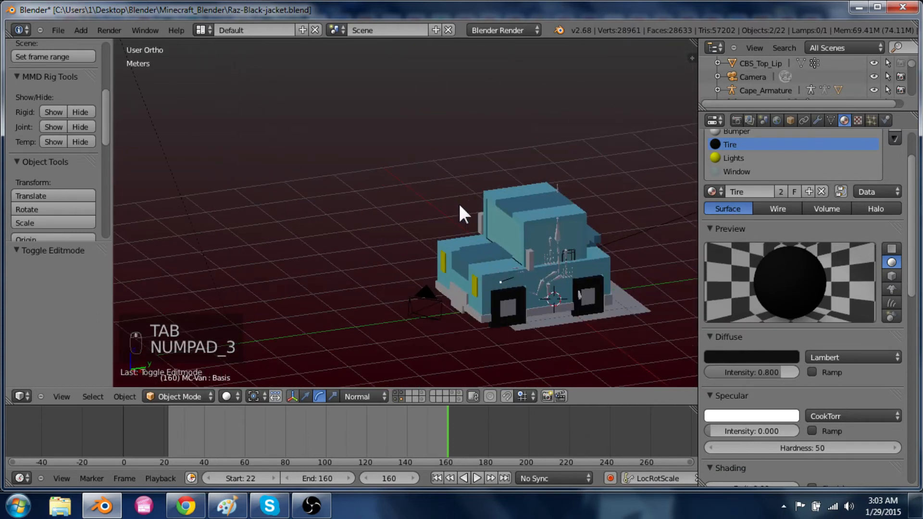
{"action": "scroll", "coordinate": [534, 270], "scroll_direction": "up", "scroll_amount": 3}
{"action": "middle_click_drag", "start_coordinate": [535, 270], "coordinate": [339, 255], "text": "shift"}
{"action": "scroll", "coordinate": [340, 255], "scroll_direction": "up", "scroll_amount": 4}
{"action": "right_click", "coordinate": [338, 254]}
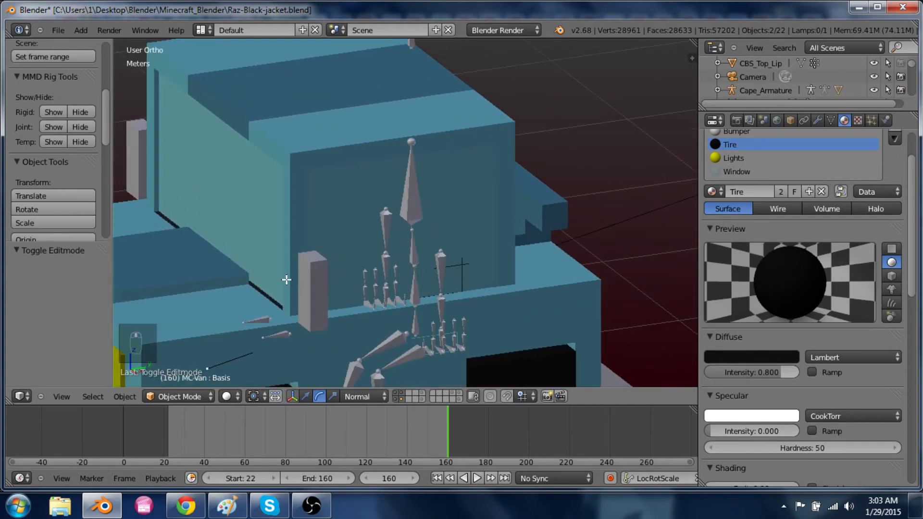
{"action": "key", "text": "Tab"}
{"action": "key", "text": "Tab"}
{"action": "key", "text": "Tab"}
{"action": "key", "text": "Tab"}
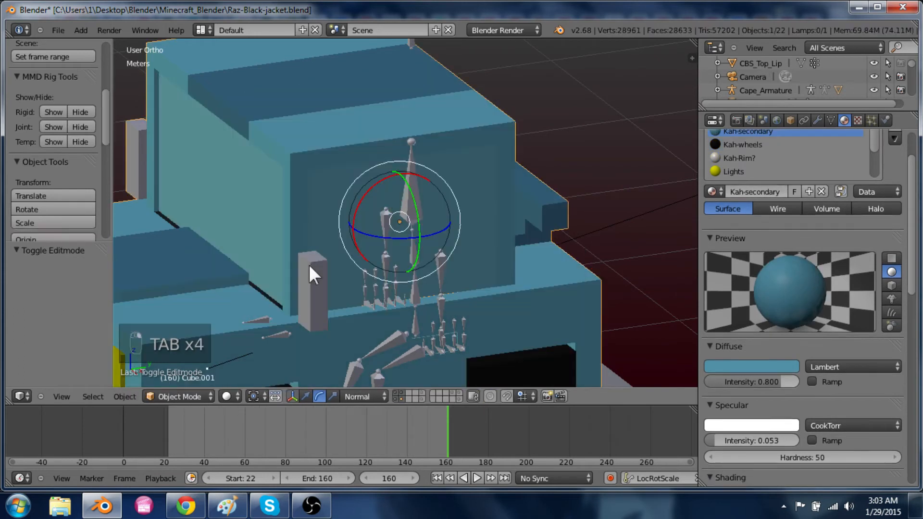
{"action": "key", "text": "z"}
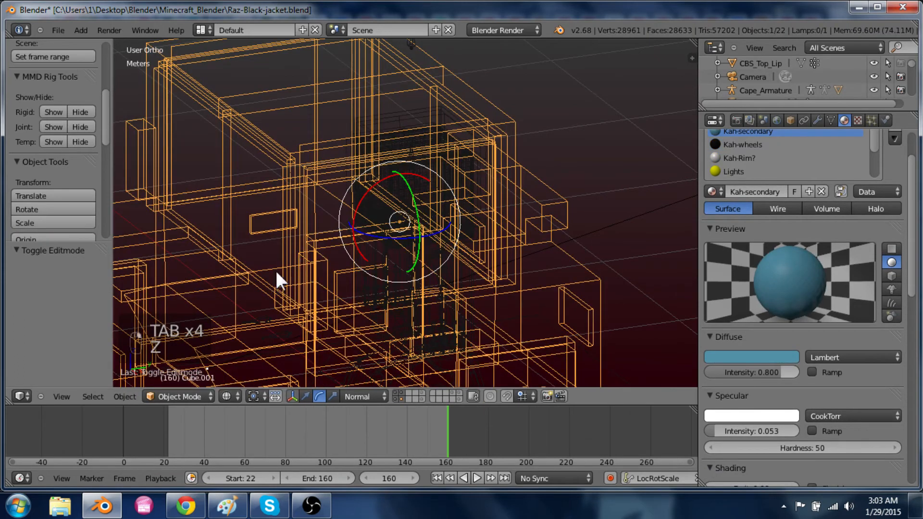
{"action": "scroll", "coordinate": [275, 270], "scroll_direction": "down", "scroll_amount": 4}
{"action": "scroll", "coordinate": [457, 149], "scroll_direction": "down", "scroll_amount": 3}
{"action": "key", "text": "z"}
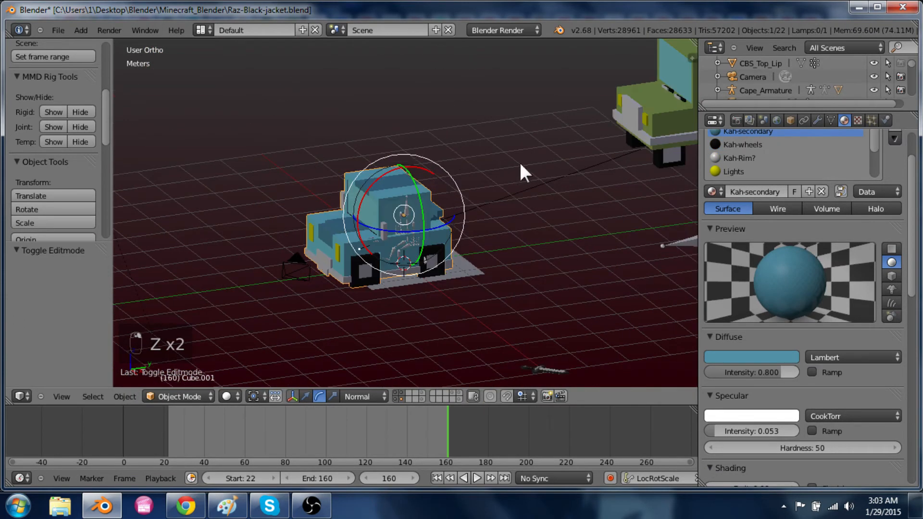
{"action": "key", "text": "Tab"}
{"action": "key", "text": "Tab"}
Check the green van's shape keys and inspect its mesh in wireframe
{"action": "right_click", "coordinate": [618, 124]}
{"action": "middle_click_drag", "start_coordinate": [619, 123], "coordinate": [497, 192], "text": "shift"}
{"action": "left_click", "coordinate": [831, 120]}
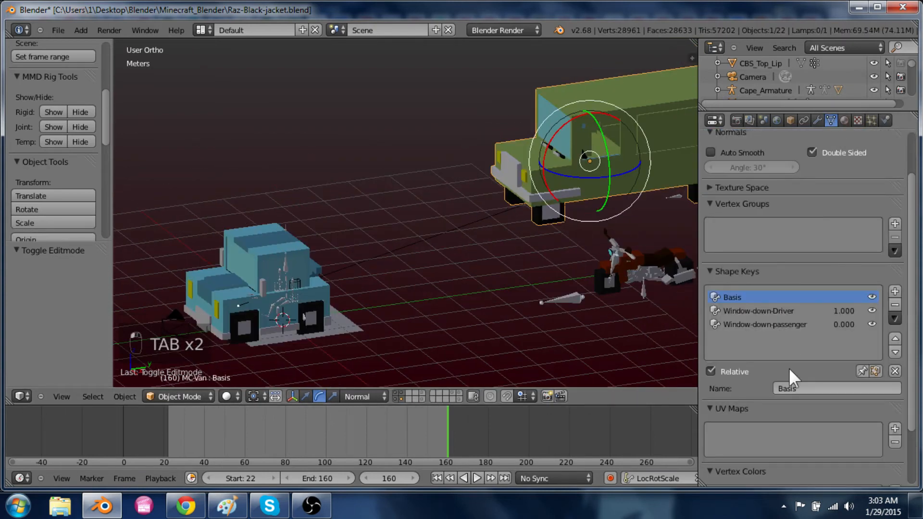
{"action": "left_click", "coordinate": [844, 121]}
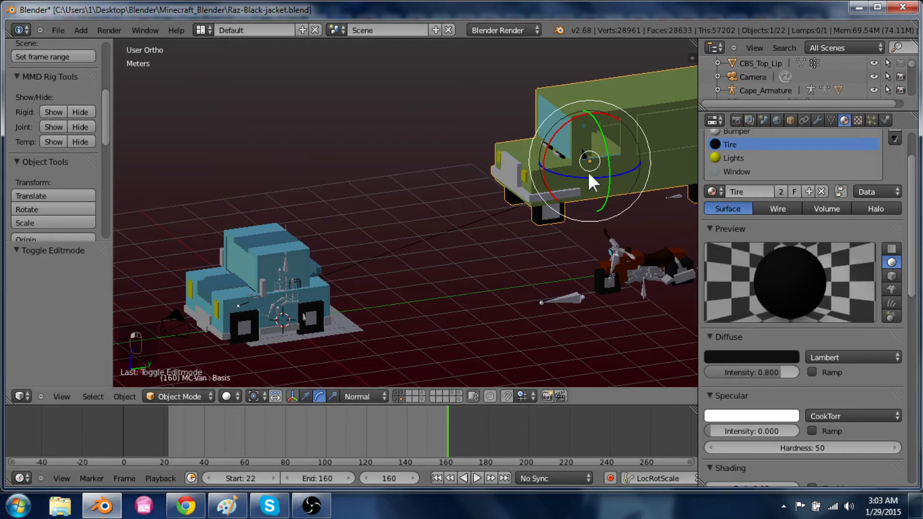
{"action": "key", "text": "Tab"}
{"action": "key", "text": "z"}
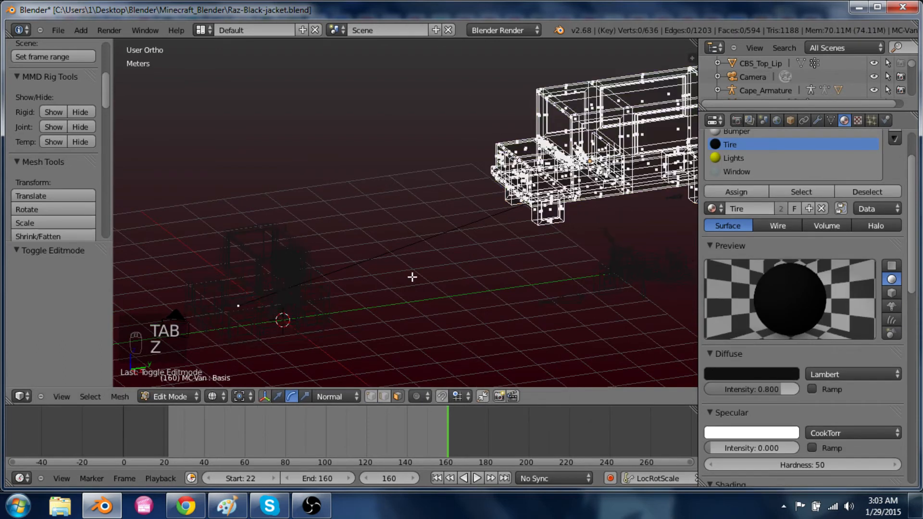
{"action": "key", "text": "c"}
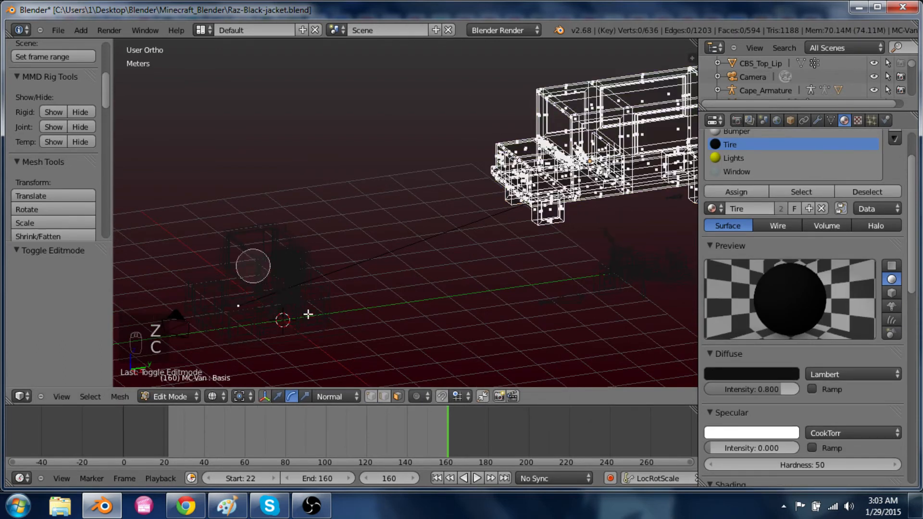
{"action": "right_click", "coordinate": [450, 259]}
Undo back to the point where the van's original wipers and steering wheel are selected
{"action": "key", "text": "ctrl+z"}
{"action": "key", "text": "ctrl+z"}
{"action": "key", "text": "ctrl+z"}
{"action": "key", "text": "ctrl+z"}
{"action": "key", "text": "ctrl+z"}
{"action": "key", "text": "ctrl+z"}
{"action": "key", "text": "ctrl+z"}
{"action": "key", "text": "ctrl+z"}
{"action": "key", "text": "ctrl+z"}
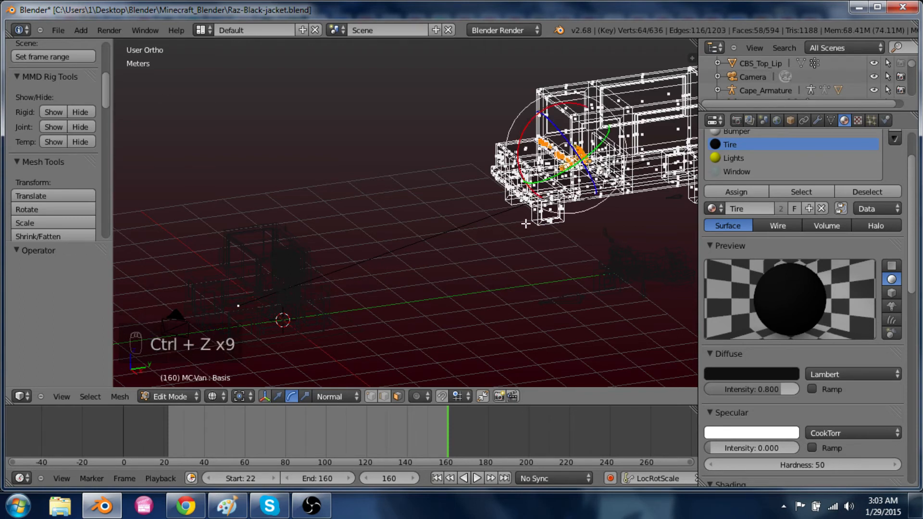
Move the selected wipers and steering wheel about -4.58 m along Y and apply Shape Propagate to them
{"action": "key", "text": "g"}
{"action": "left_click", "coordinate": [338, 241]}
{"action": "key", "text": "w"}
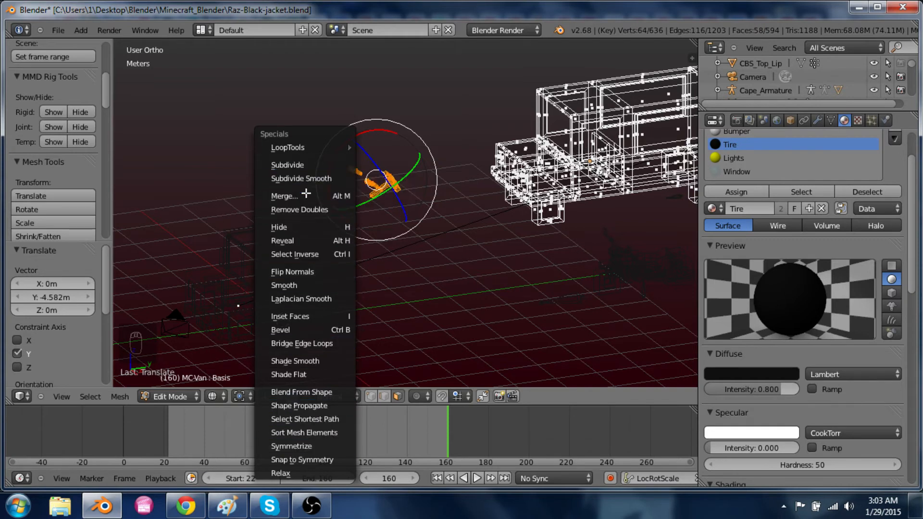
{"action": "left_click", "coordinate": [315, 406]}
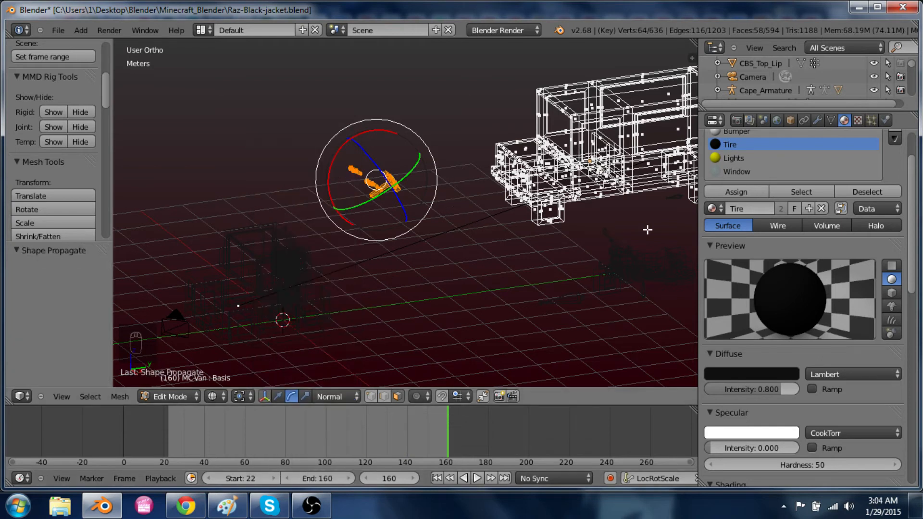
Separate the moved wipers and steering wheel into their own object and select that object
{"action": "key", "text": "w"}
{"action": "key", "text": "p"}
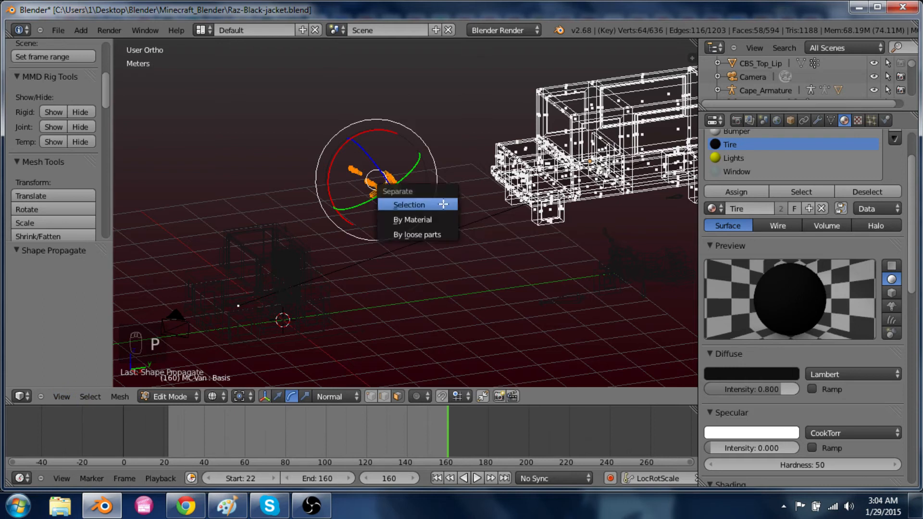
{"action": "left_click", "coordinate": [443, 204]}
{"action": "key", "text": "Tab"}
{"action": "right_click", "coordinate": [382, 189]}
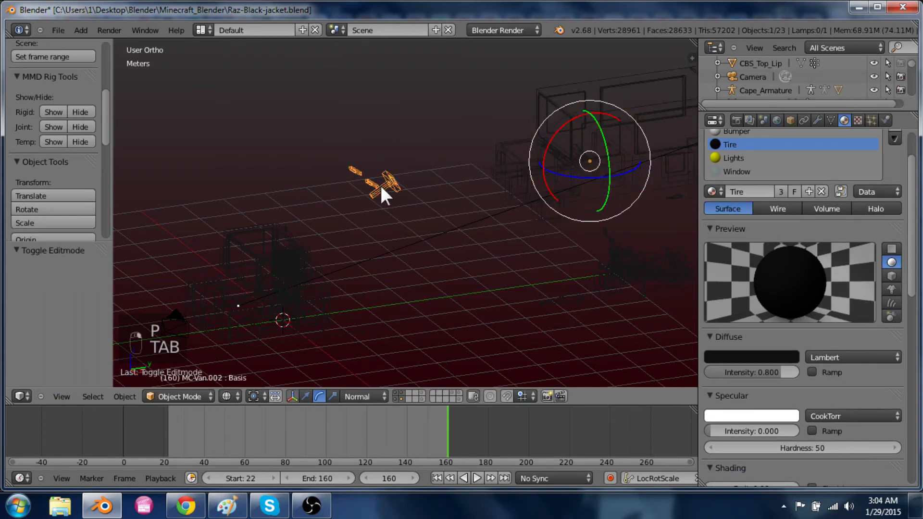
{"action": "key", "text": "Tab"}
{"action": "key", "text": "Tab"}
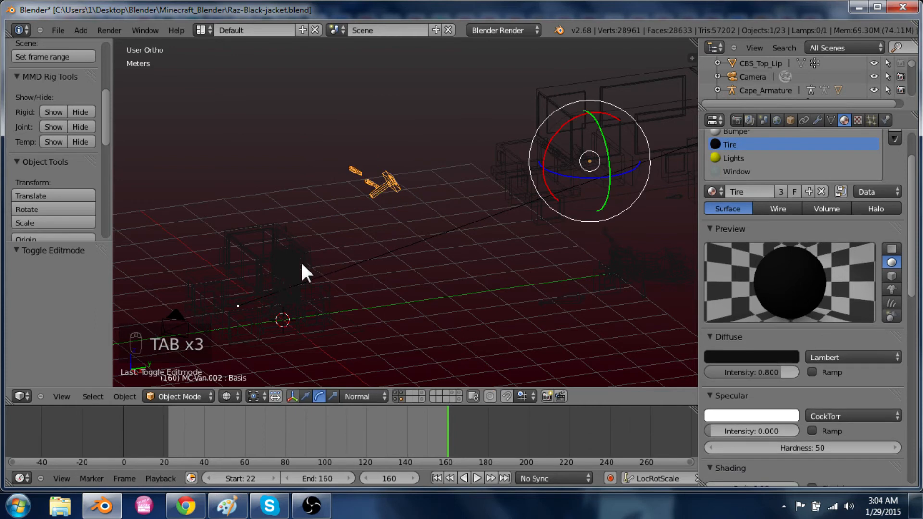
Return to solid display, join the separated wipers and steering wheel to the blue car, and open the combined mesh for editing
{"action": "key", "text": "z"}
{"action": "right_click", "coordinate": [301, 264], "text": "shift"}
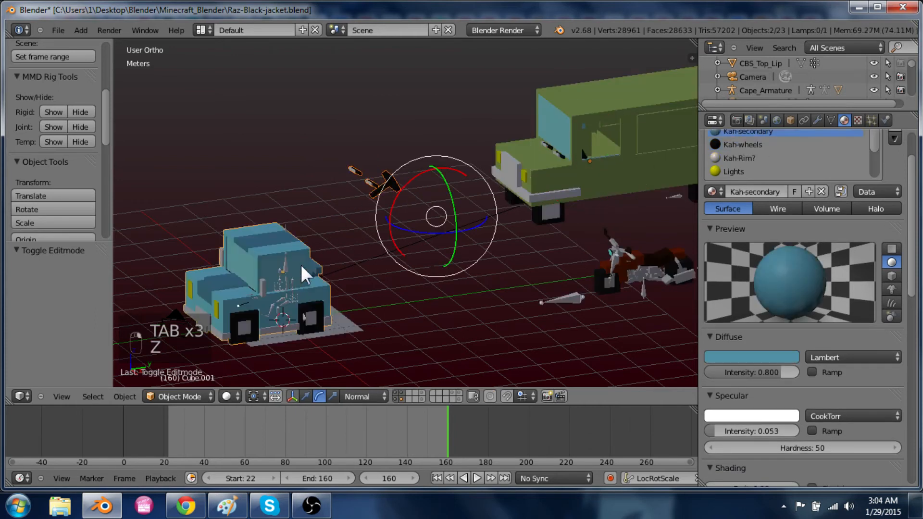
{"action": "key", "text": "ctrl+j"}
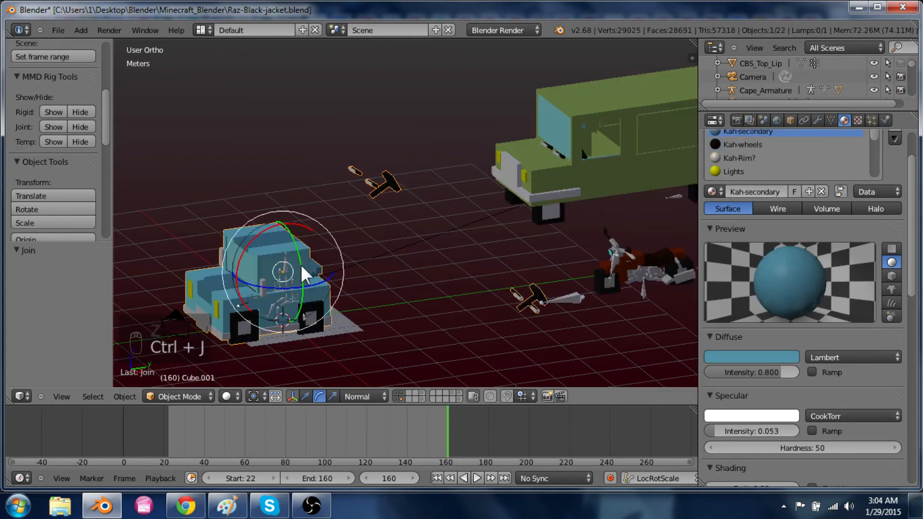
{"action": "right_click", "coordinate": [537, 301]}
{"action": "right_click", "coordinate": [520, 303]}
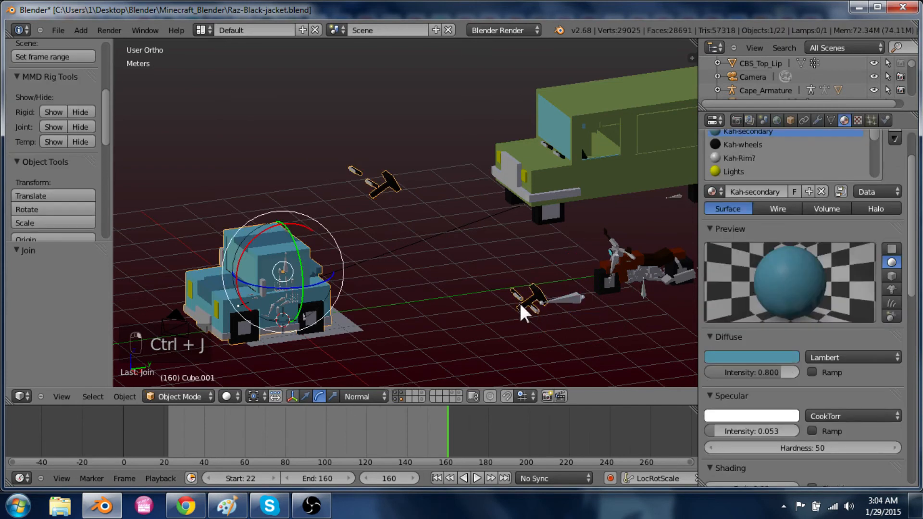
{"action": "key", "text": "Tab"}
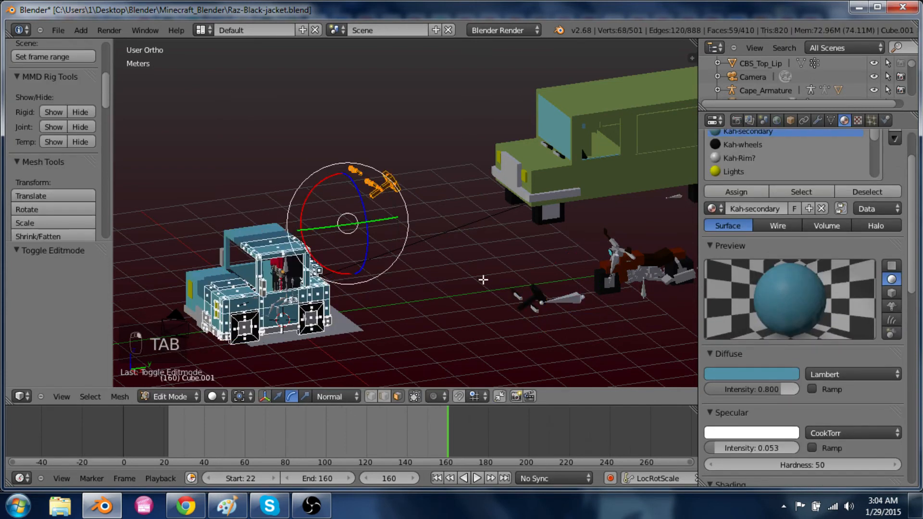
Undo joining the wipers and steering wheel to the blue car, back to them being a separate selected object
{"action": "middle_click_drag", "start_coordinate": [483, 279], "coordinate": [527, 294]}
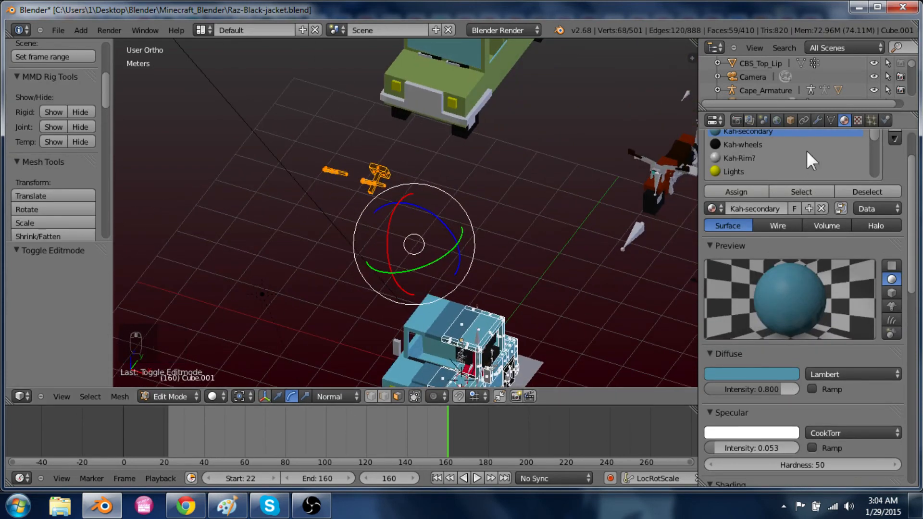
{"action": "scroll", "coordinate": [428, 235], "scroll_direction": "down", "scroll_amount": 2}
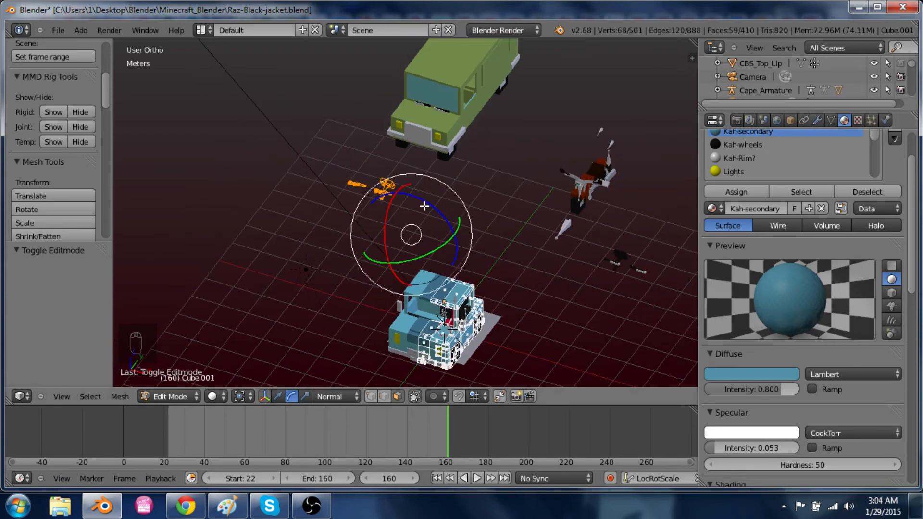
{"action": "key", "text": "ctrl+z"}
{"action": "key", "text": "ctrl+z"}
{"action": "key", "text": "ctrl+z"}
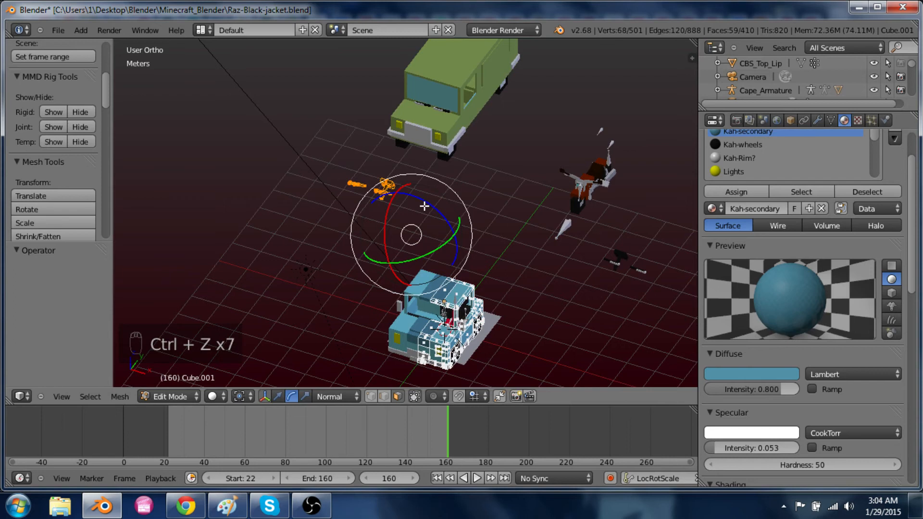
{"action": "key", "text": "Tab"}
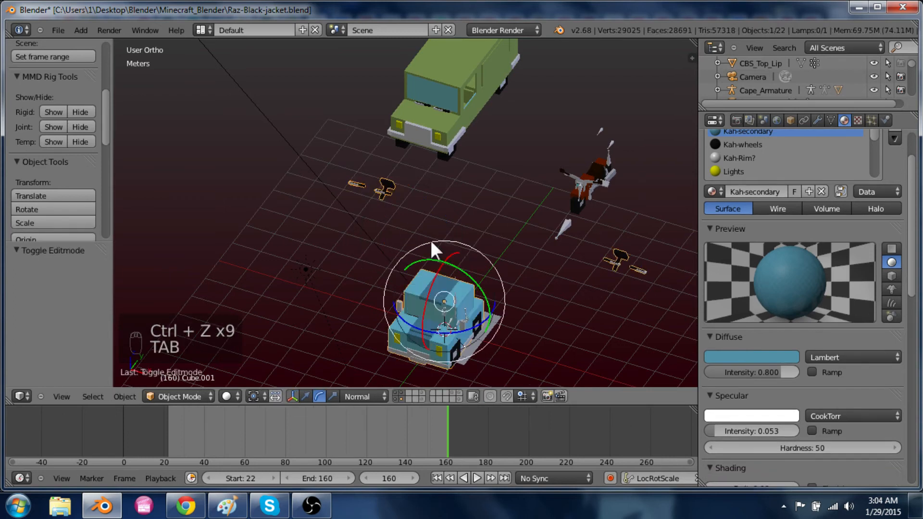
{"action": "key", "text": "ctrl+z"}
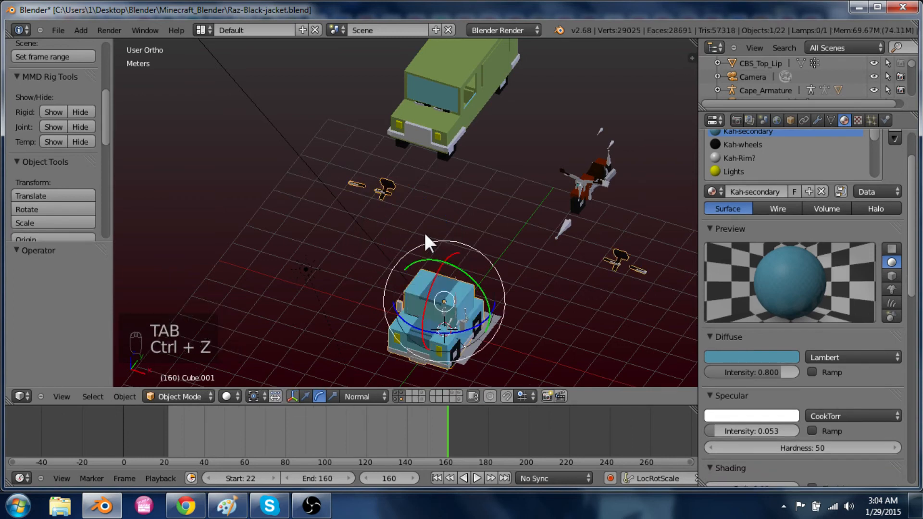
{"action": "key", "text": "ctrl+z"}
{"action": "key", "text": "ctrl+z"}
{"action": "key", "text": "ctrl+z"}
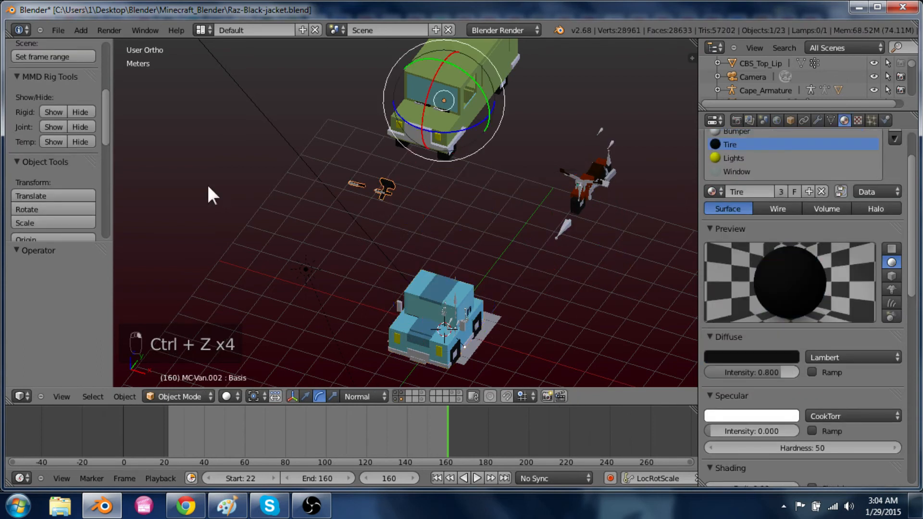
Set the separated wipers and steering wheel object's origin to its geometry
{"action": "scroll", "coordinate": [31, 135], "scroll_direction": "up", "scroll_amount": 8}
{"action": "scroll", "coordinate": [62, 160], "scroll_direction": "down", "scroll_amount": 2}
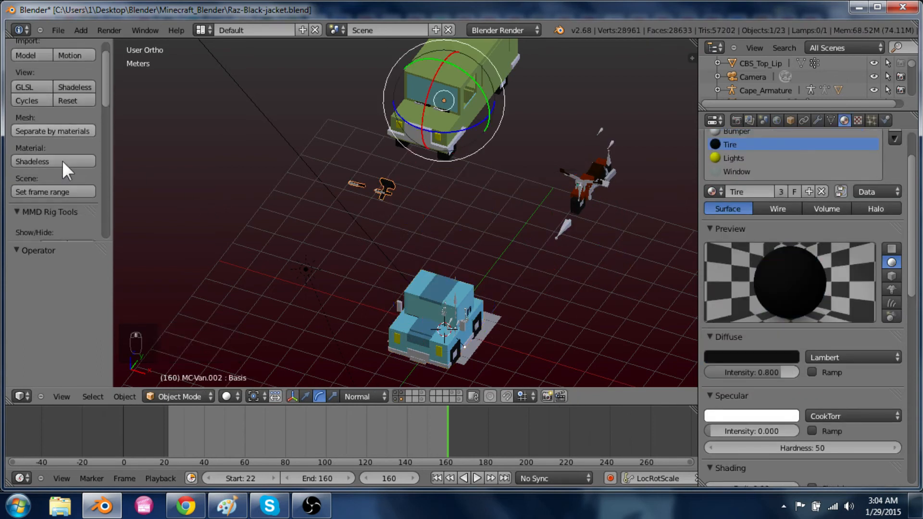
{"action": "scroll", "coordinate": [60, 161], "scroll_direction": "down", "scroll_amount": 3}
{"action": "left_click", "coordinate": [13, 157]}
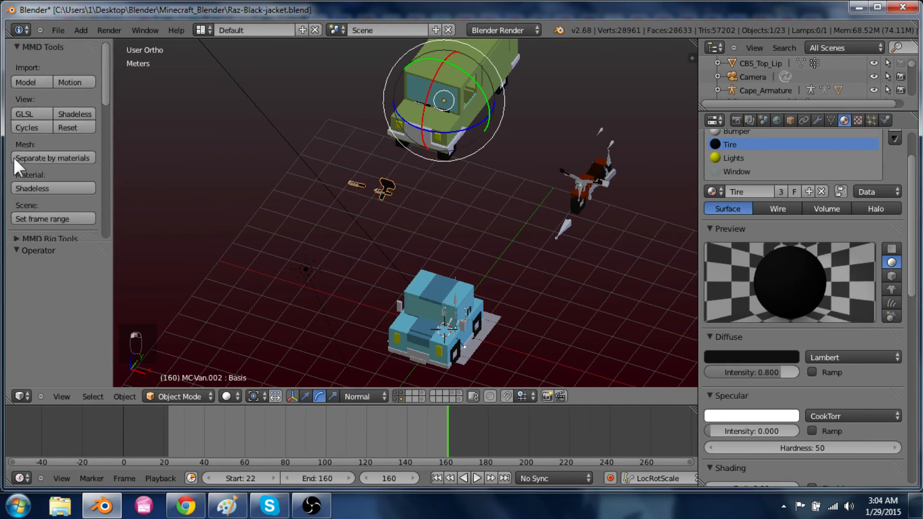
{"action": "left_click", "coordinate": [17, 48]}
{"action": "left_click", "coordinate": [59, 154]}
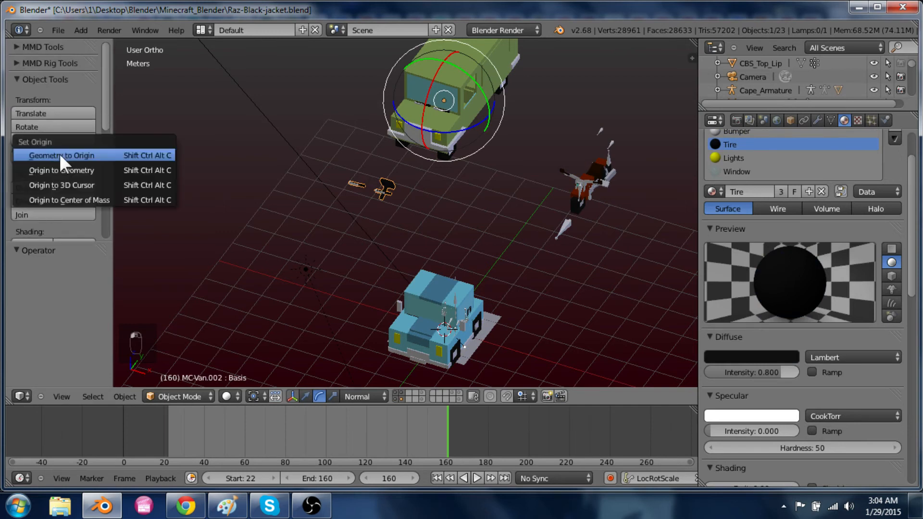
{"action": "left_click", "coordinate": [59, 170]}
Move the wipers and steering wheel onto the blue car in top view, about 4.69 m along X and -5.21 m along Y
{"action": "key", "text": "KP_7"}
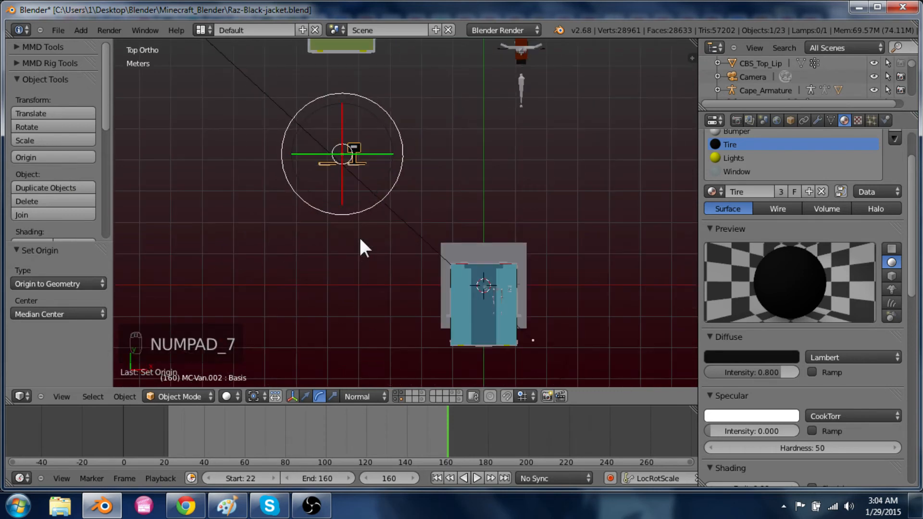
{"action": "key", "text": "g"}
{"action": "left_click", "coordinate": [537, 323]}
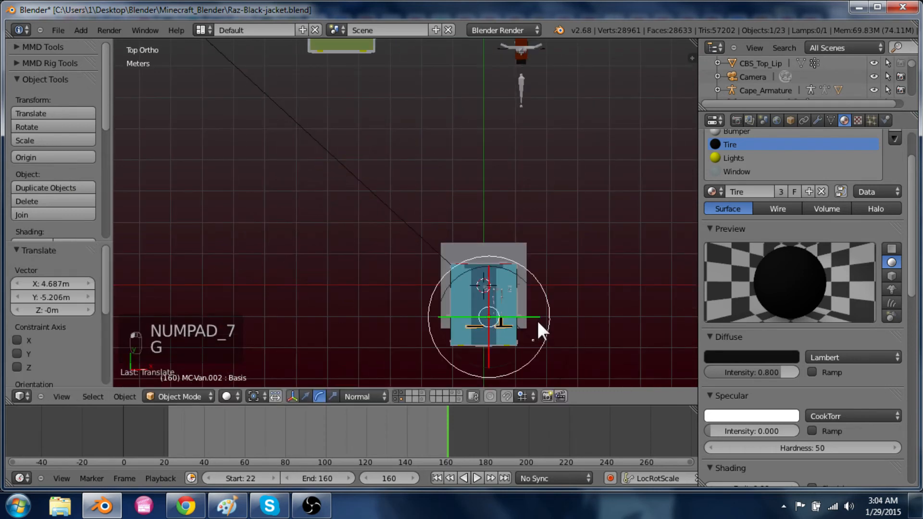
In right view, shift the wipers and steering wheel about 26.1 cm along Y and -23.6 cm along Z to fit the windshield
{"action": "key", "text": "KP_3"}
{"action": "scroll", "coordinate": [536, 321], "scroll_direction": "up", "scroll_amount": 4}
{"action": "middle_click_drag", "start_coordinate": [269, 304], "coordinate": [424, 240], "text": "shift"}
{"action": "scroll", "coordinate": [433, 239], "scroll_direction": "up", "scroll_amount": 4}
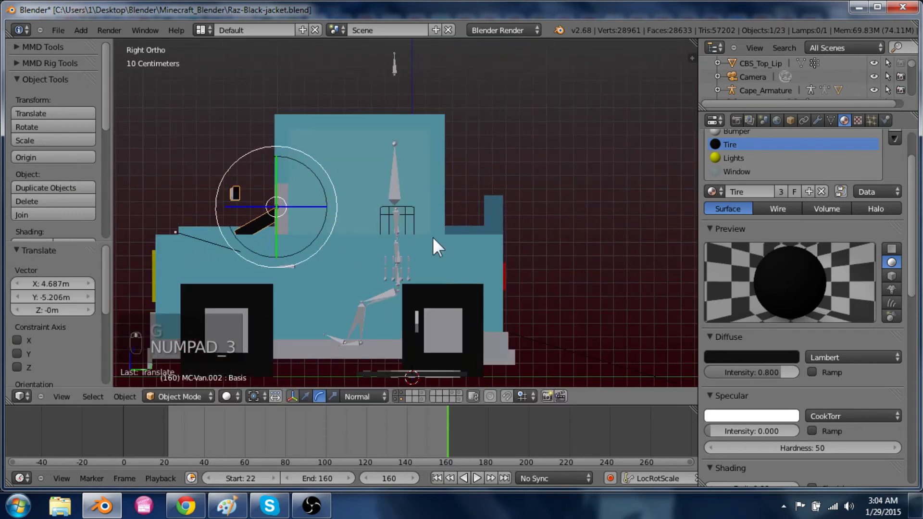
{"action": "key", "text": "z"}
{"action": "key", "text": "g"}
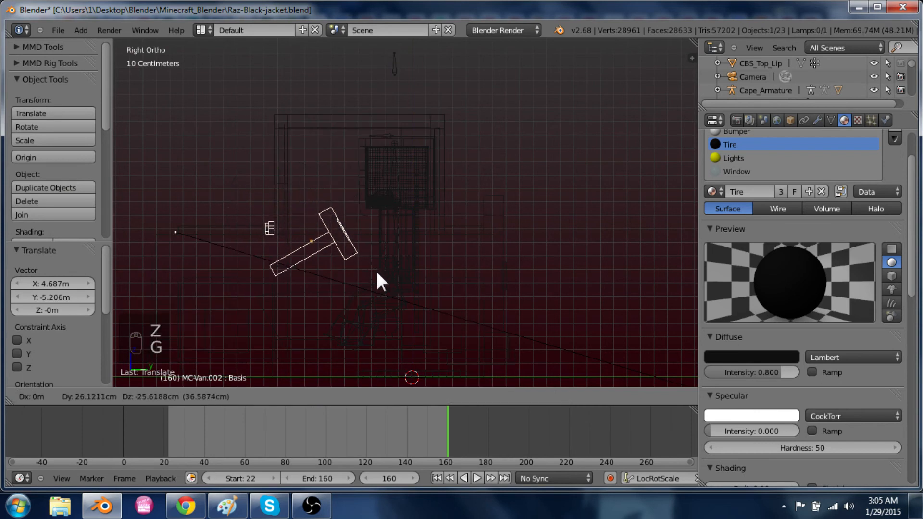
{"action": "left_click", "coordinate": [375, 267]}
{"action": "key", "text": "z"}
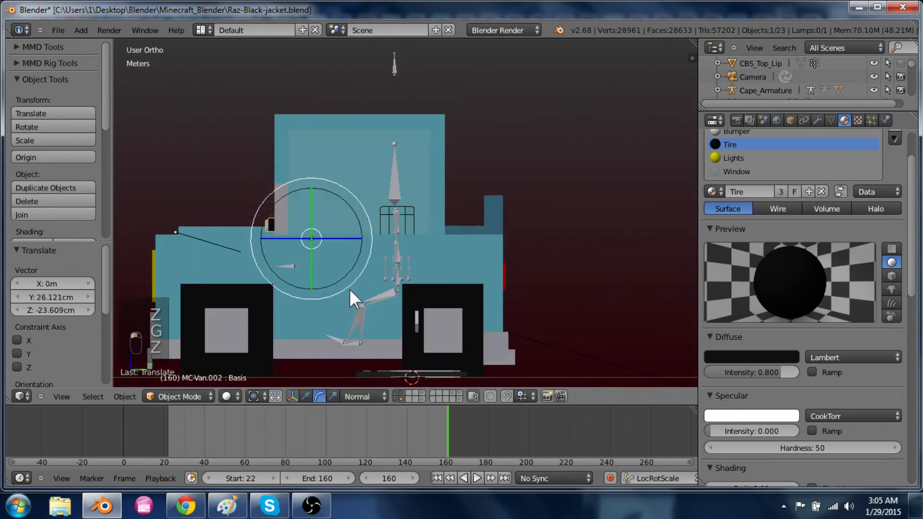
Shift the wipers and steering wheel about -16.9 cm along X and lower them about 1.1 cm along Z
{"action": "middle_click_drag", "start_coordinate": [350, 289], "coordinate": [483, 321]}
{"action": "key", "text": "g"}
{"action": "key", "text": "x"}
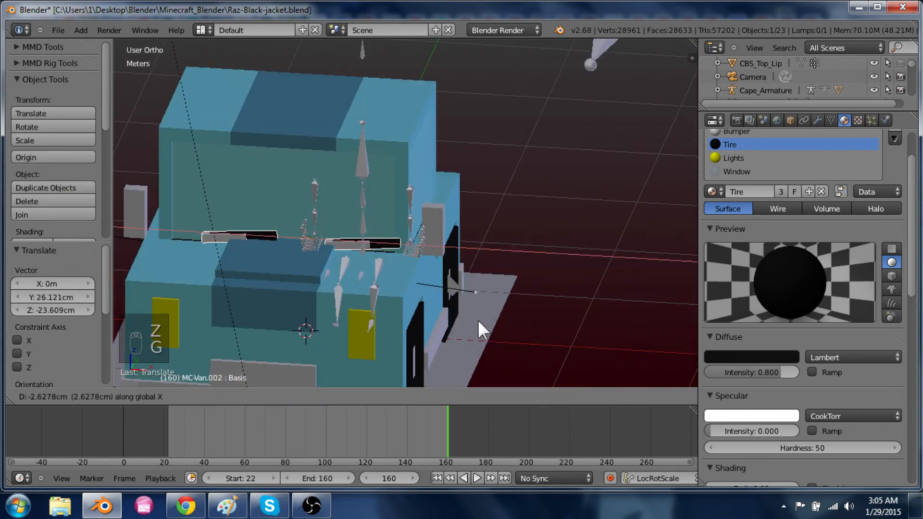
{"action": "left_click", "coordinate": [461, 319]}
{"action": "key", "text": "g"}
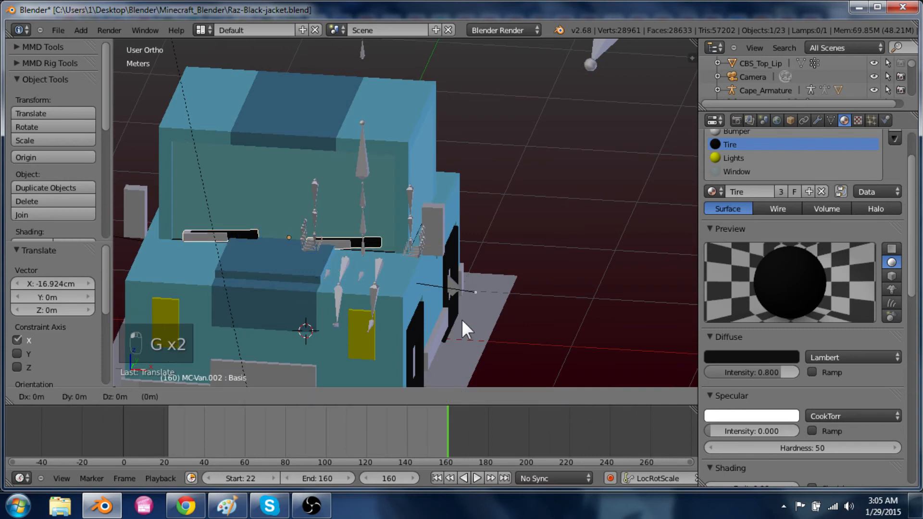
{"action": "key", "text": "z"}
{"action": "left_click", "coordinate": [461, 321]}
Move the wipers and steering wheel about 1.7 cm along Y against the car's windshield
{"action": "middle_click_drag", "start_coordinate": [458, 318], "coordinate": [340, 327]}
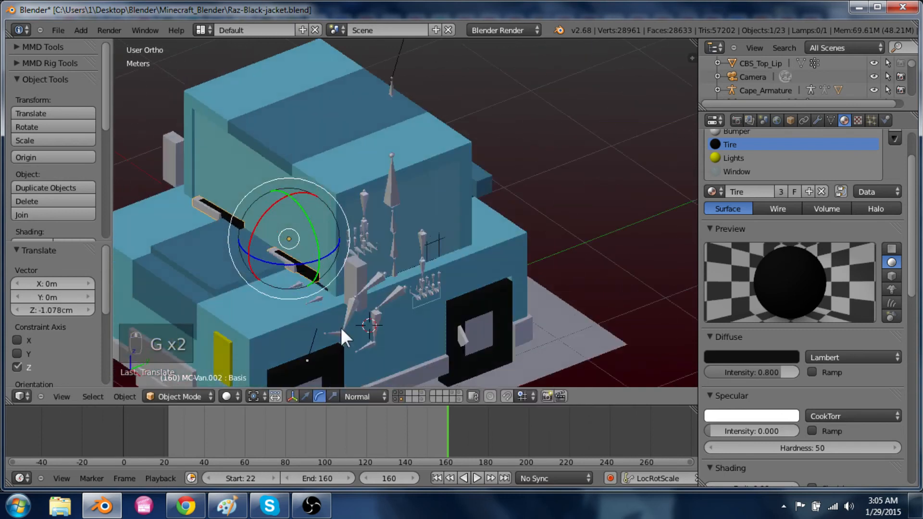
{"action": "scroll", "coordinate": [304, 323], "scroll_direction": "up", "scroll_amount": 3}
{"action": "key", "text": "g"}
{"action": "key", "text": "y"}
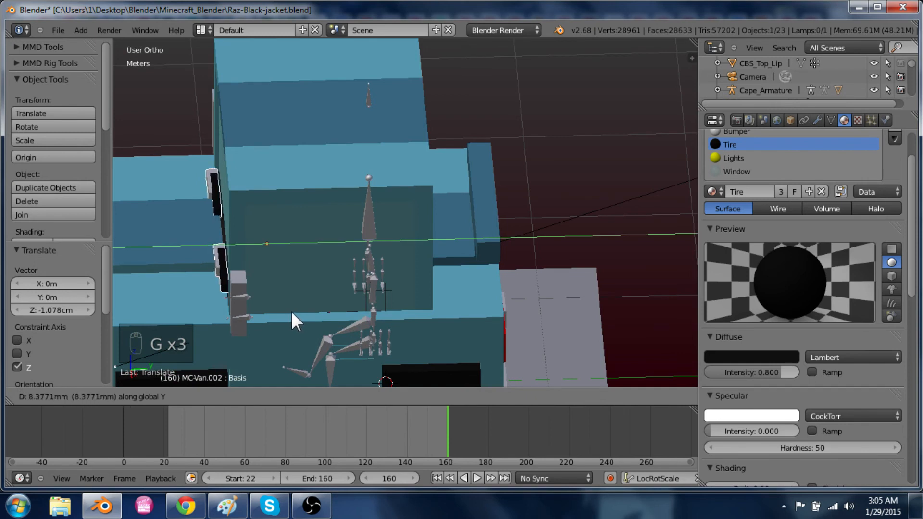
{"action": "left_click", "coordinate": [293, 314]}
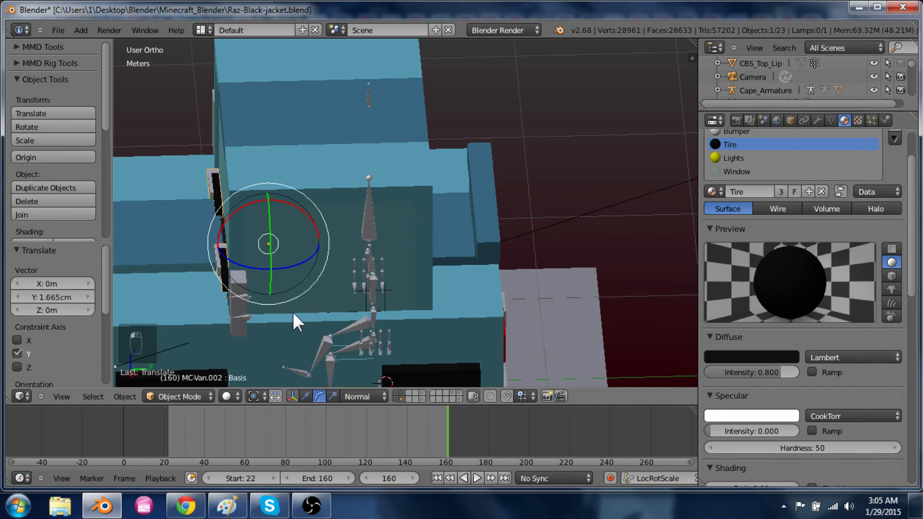
Select the blue car and check in Edit Mode how the steering wheel sits inside the cab, then return to Object Mode
{"action": "right_click", "coordinate": [391, 224]}
{"action": "key", "text": "Tab"}
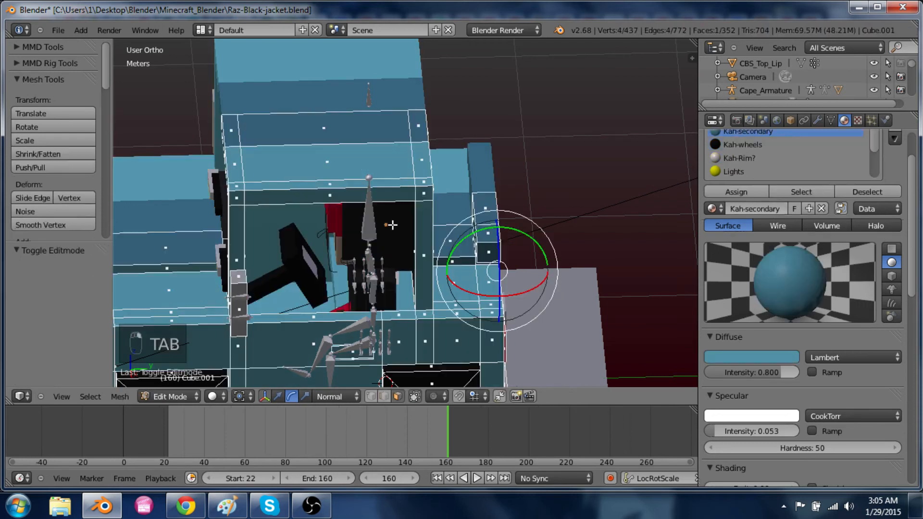
{"action": "middle_click_drag", "start_coordinate": [297, 250], "coordinate": [379, 279]}
{"action": "key", "text": "Tab"}
{"action": "scroll", "coordinate": [265, 202], "scroll_direction": "down", "scroll_amount": 3}
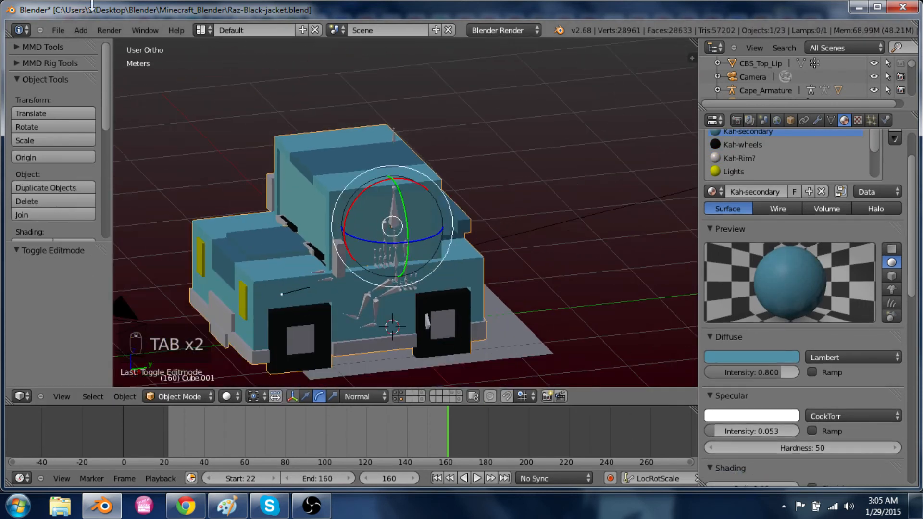
Save the project over the existing Raz-Black-jacket.blend file
{"action": "key", "text": "ctrl+s"}
{"action": "left_click", "coordinate": [225, 175]}
{"action": "left_click", "coordinate": [103, 28]}
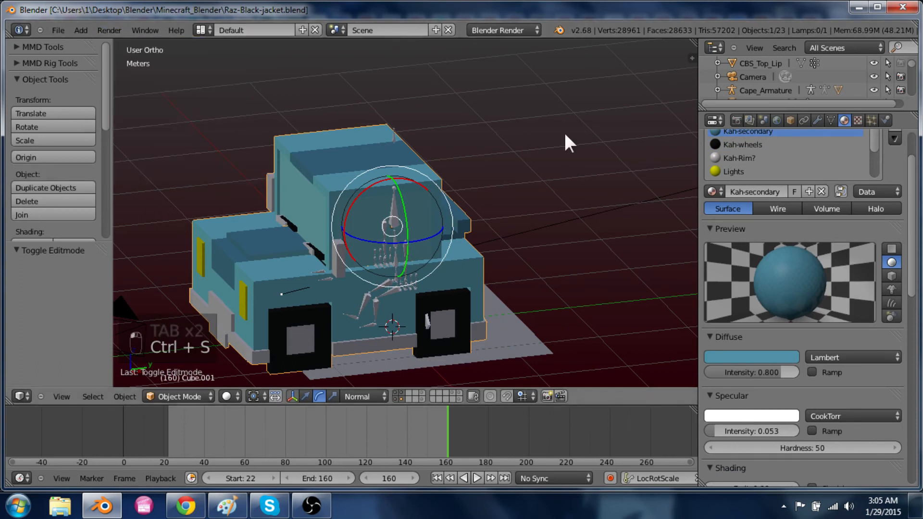
Select the camera and reposition it in camera view to frame the blue car's front and side, with the van behind
{"action": "key", "text": "KP_0"}
{"action": "right_click", "coordinate": [512, 355]}
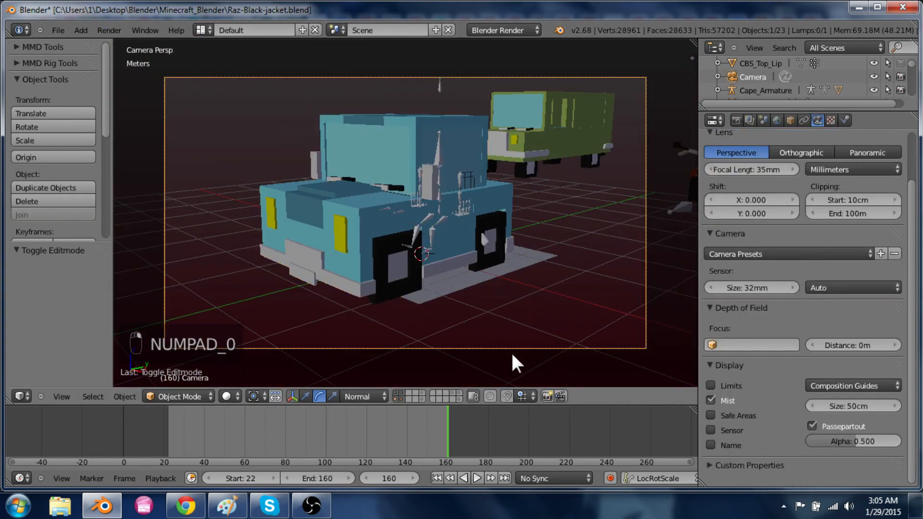
{"action": "key", "text": "shift+f"}
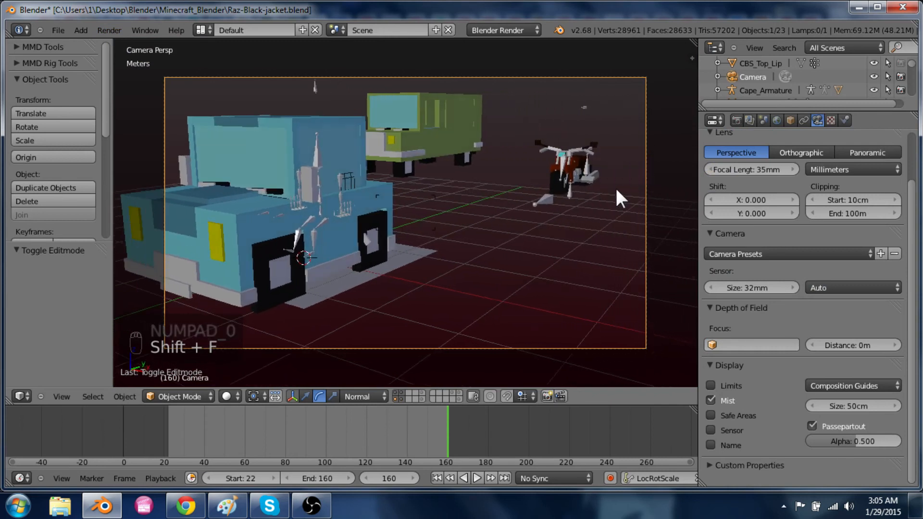
{"action": "key", "text": "g"}
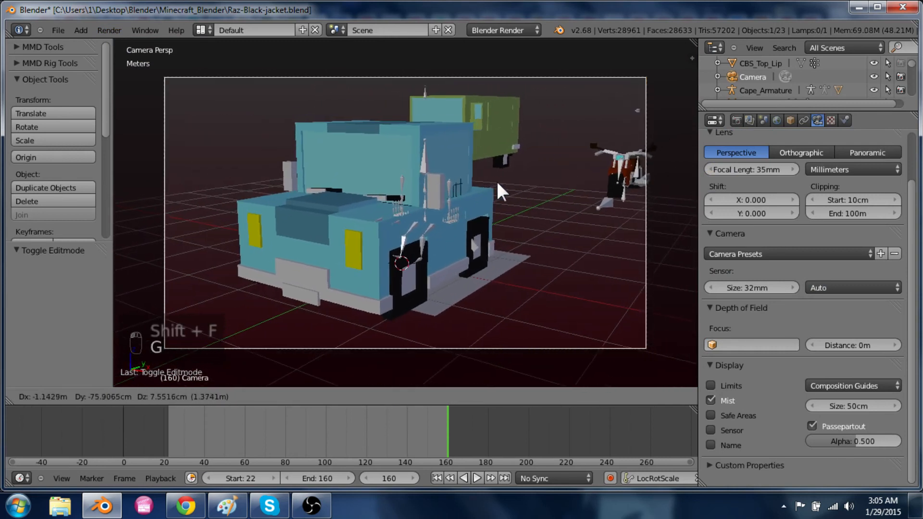
{"action": "left_click", "coordinate": [497, 182]}
Render an image of the car from the front, then close the render view
{"action": "left_click", "coordinate": [124, 30]}
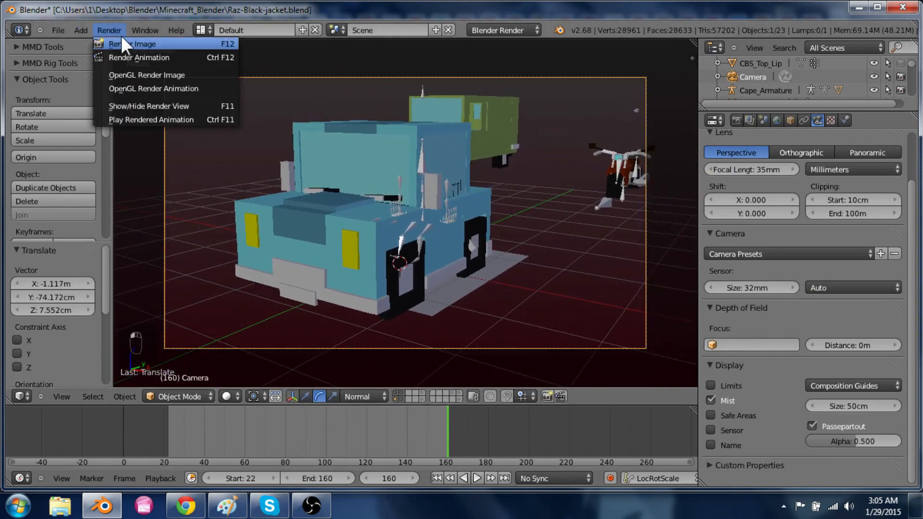
{"action": "left_click", "coordinate": [119, 38]}
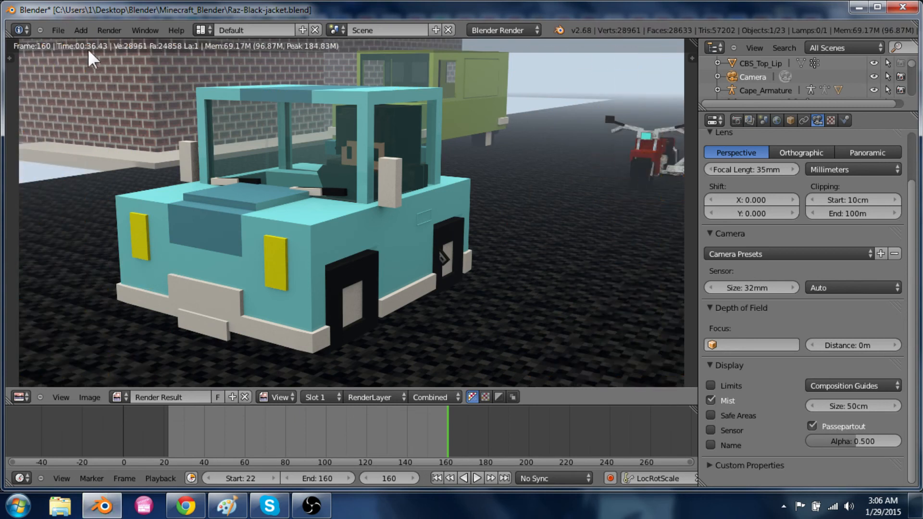
{"action": "key", "text": "Escape"}
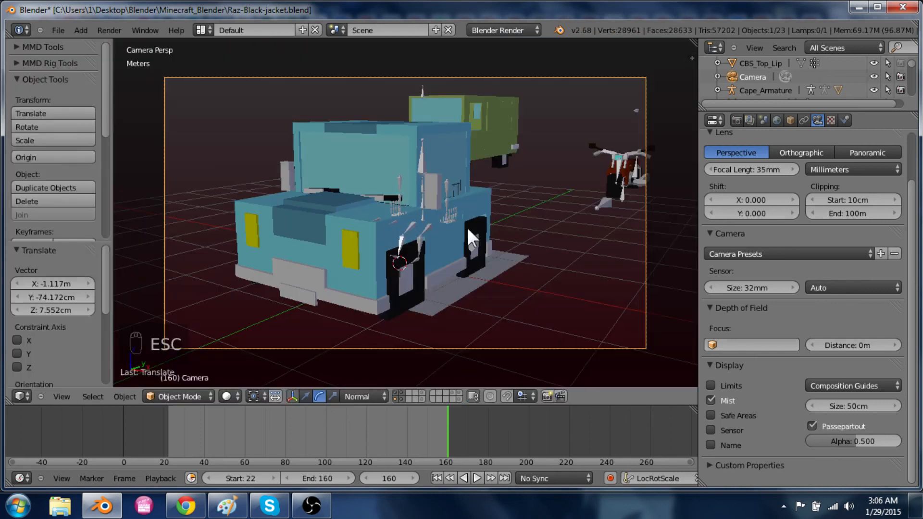
Rotate the camera about 109° around global Z to face the car's rear, and shift it about -30.3 cm along its normal X
{"action": "key", "text": "g"}
{"action": "key", "text": "z"}
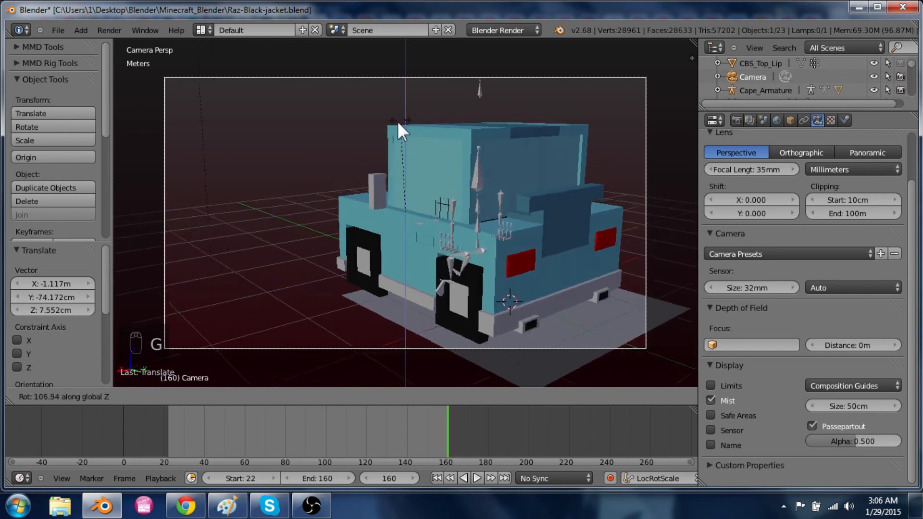
{"action": "left_click", "coordinate": [397, 121]}
{"action": "key", "text": "g"}
{"action": "key", "text": "x"}
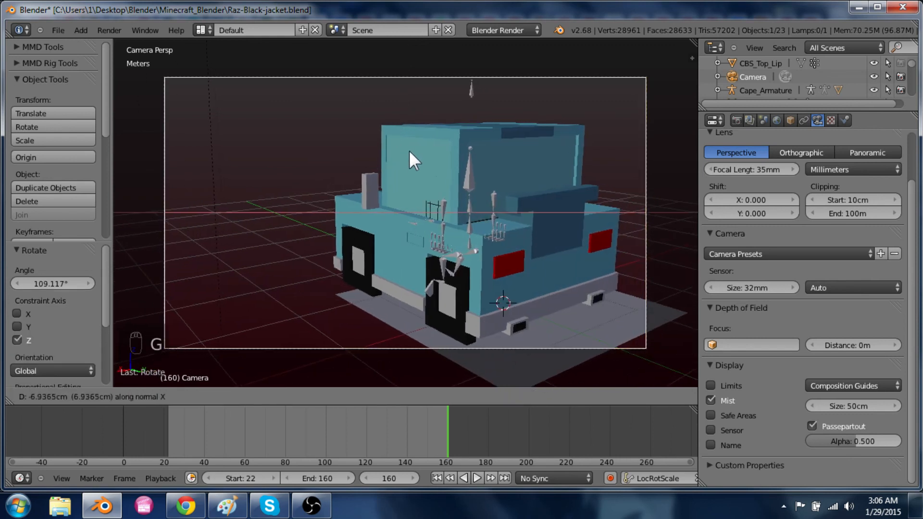
{"action": "left_click", "coordinate": [433, 163]}
Render an image of the car from the rear
{"action": "left_click", "coordinate": [118, 29]}
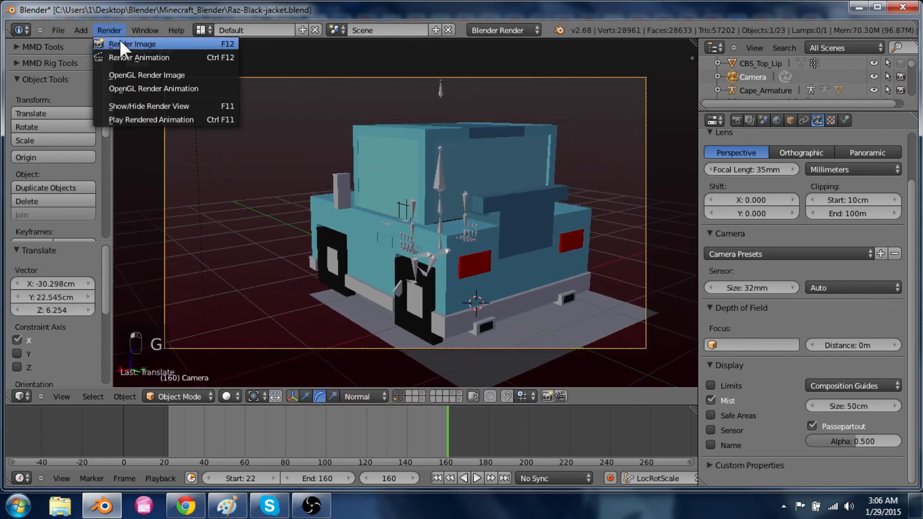
{"action": "left_click", "coordinate": [119, 39]}
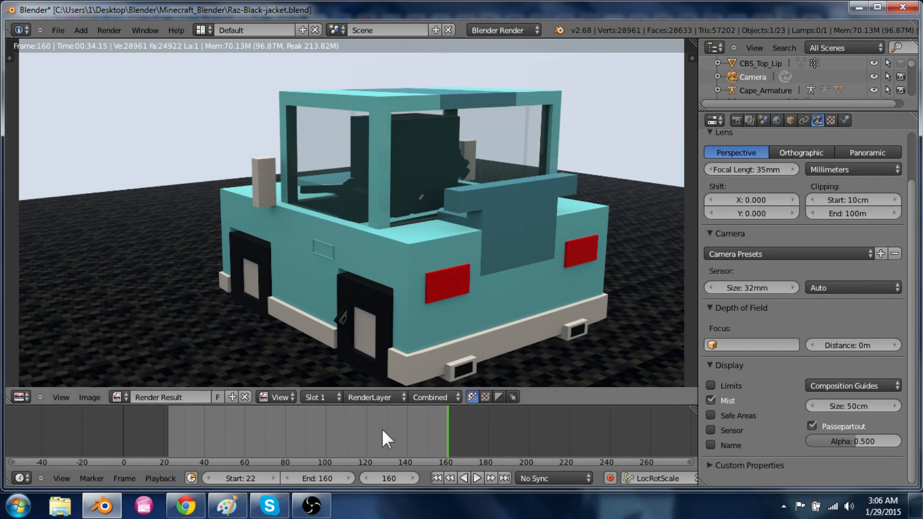
{"action": "left_click", "coordinate": [325, 503]}
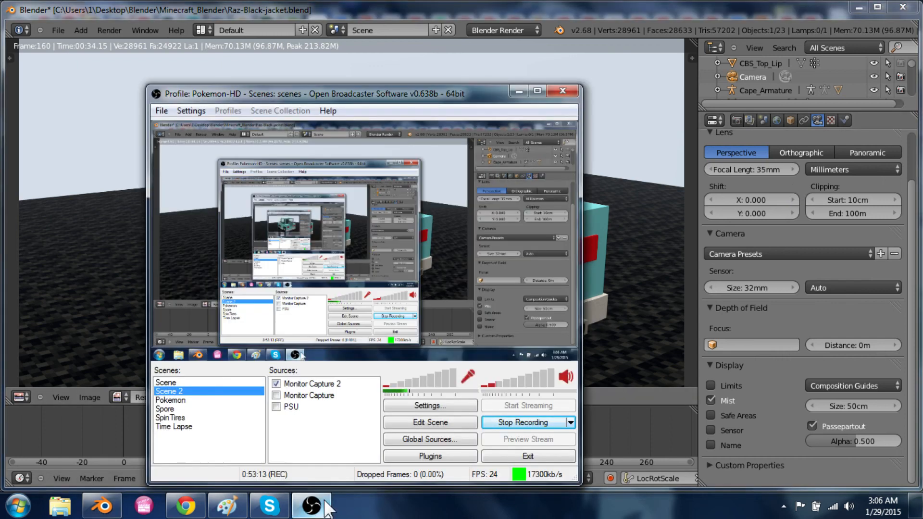